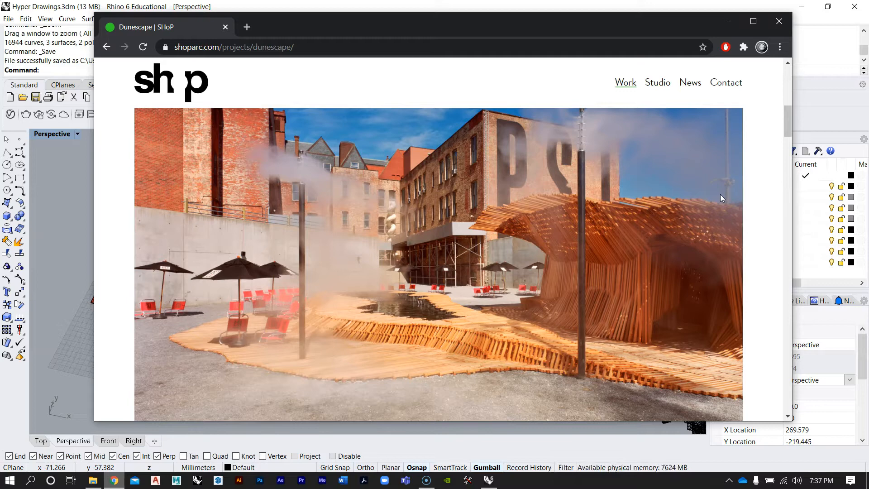
# Scroll through the SHoP Dunescape project page to review its photos and template drawings
pyautogui.moveTo(789, 118); pyautogui.dragTo(786, 240)
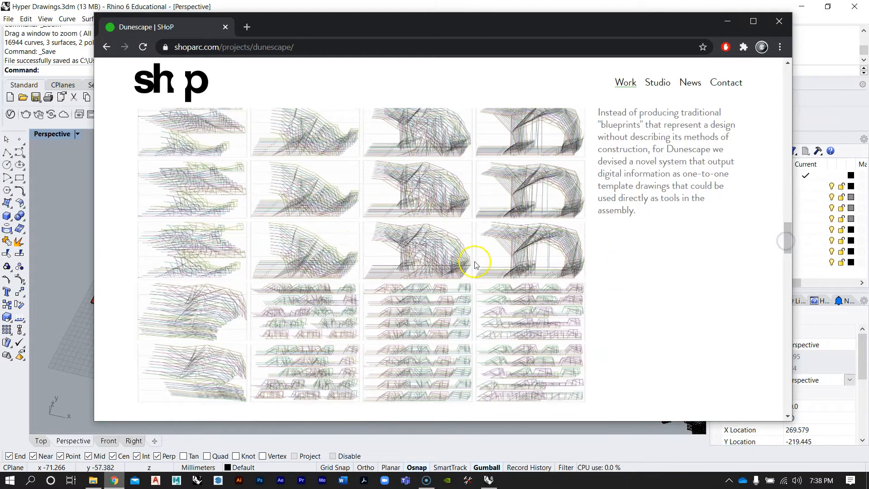
pyautogui.scroll(-15, 400, 263)
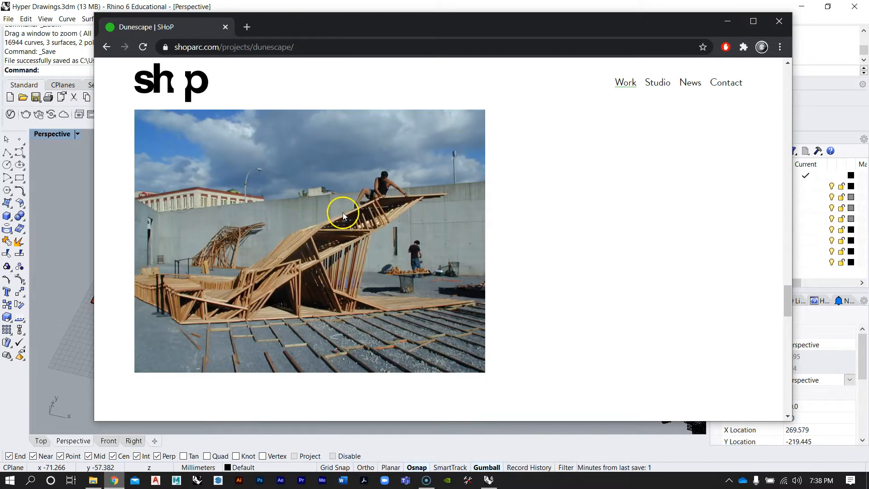
pyautogui.scroll(-6, 343, 213)
pyautogui.scroll(-10, 423, 243)
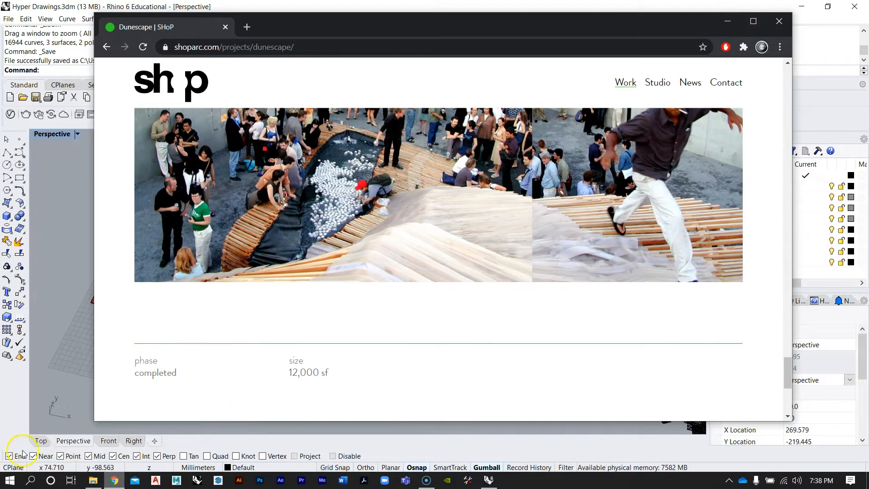
# Minimize the browser, close the Grasshopper editor, and orbit the perspective view to examine the Rhino model
pyautogui.click(726, 21)
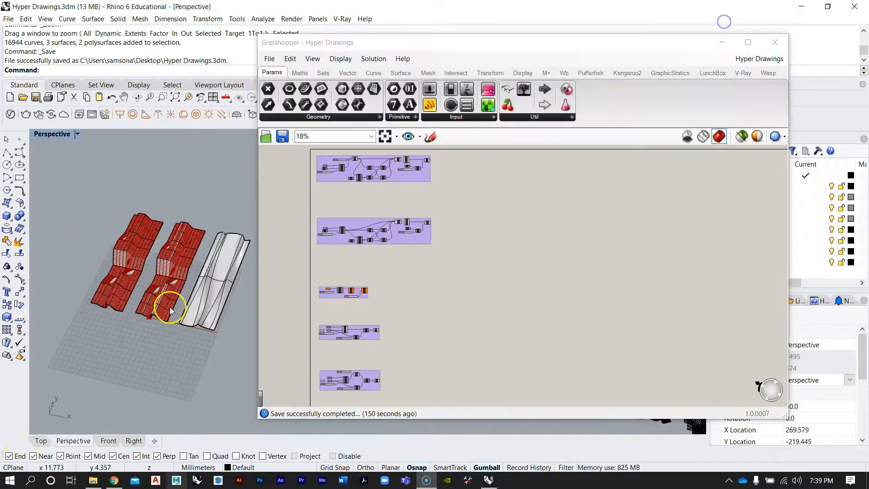
pyautogui.moveTo(371, 46); pyautogui.dragTo(519, 37)
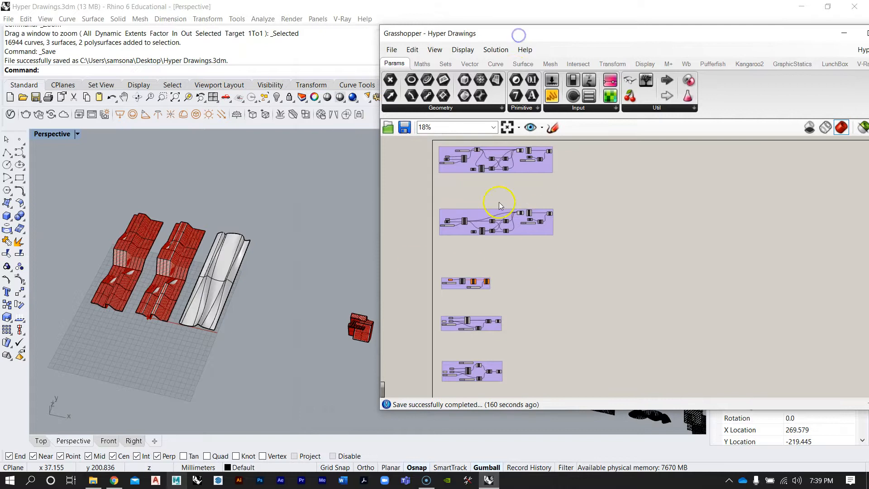
pyautogui.moveTo(250, 274); pyautogui.dragTo(227, 240, button='right')
pyautogui.scroll(-8, 188, 241)
pyautogui.scroll(2, 187, 247)
pyautogui.scroll(10, 172, 299)
pyautogui.scroll(-9, 175, 261)
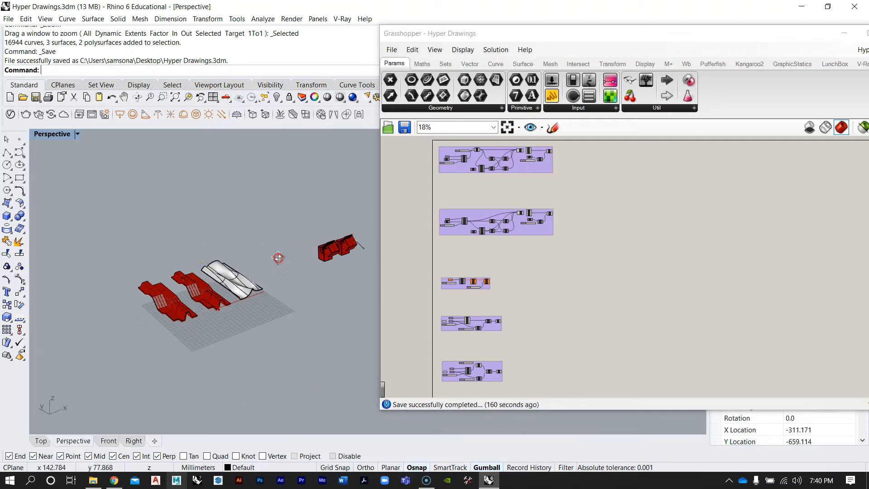
pyautogui.moveTo(278, 257); pyautogui.dragTo(262, 285, button='right')
pyautogui.moveTo(580, 34); pyautogui.dragTo(440, 43)
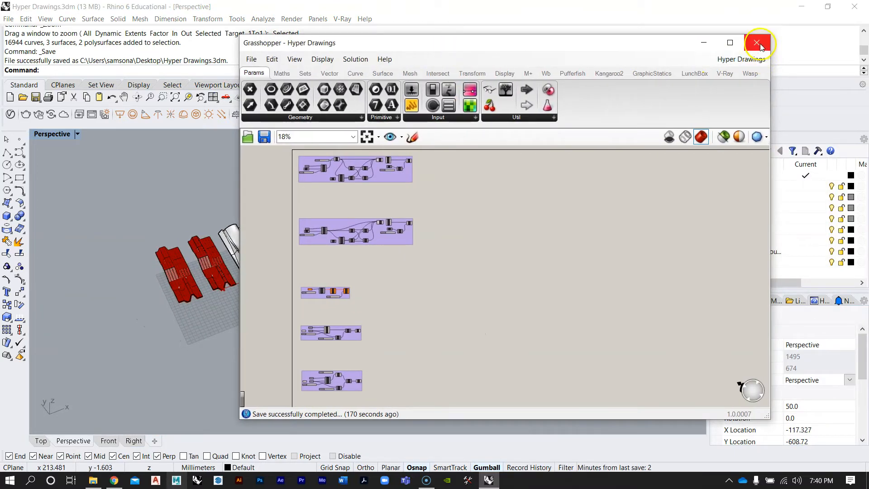
pyautogui.click(761, 43)
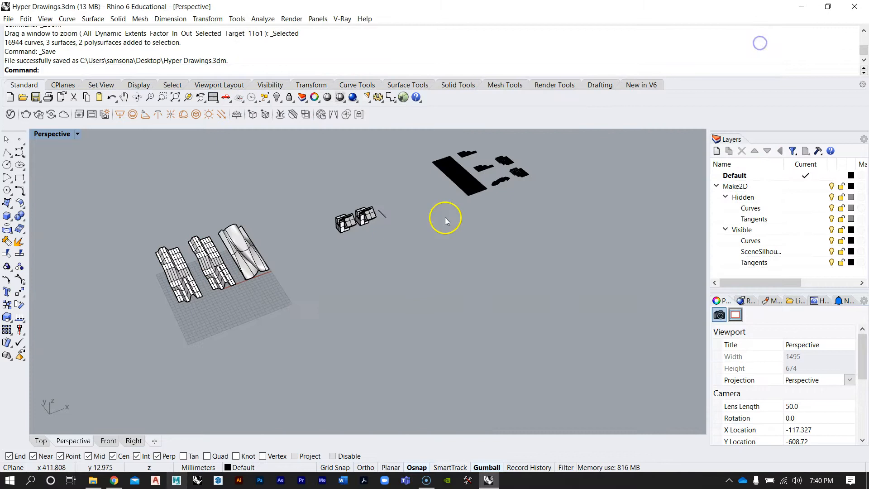
# Select the leftmost surface and zoom to it in the perspective view
pyautogui.moveTo(446, 219); pyautogui.dragTo(432, 261, button='right')
pyautogui.scroll(-7, 414, 272)
pyautogui.scroll(8, 403, 225)
pyautogui.scroll(5, 184, 250)
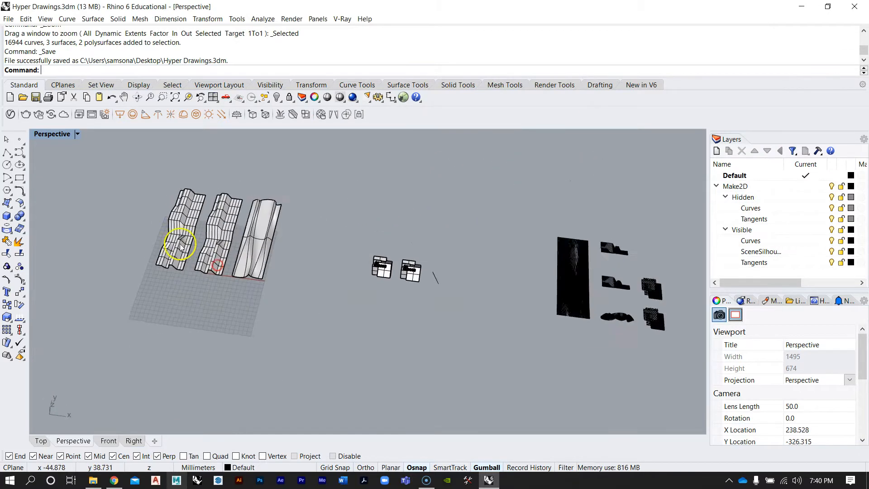
pyautogui.click(179, 243)
pyautogui.moveTo(242, 239); pyautogui.dragTo(449, 331, button='right')
pyautogui.scroll(3, 448, 331)
pyautogui.press('Escape')
pyautogui.moveTo(340, 307); pyautogui.dragTo(314, 262, button='right')
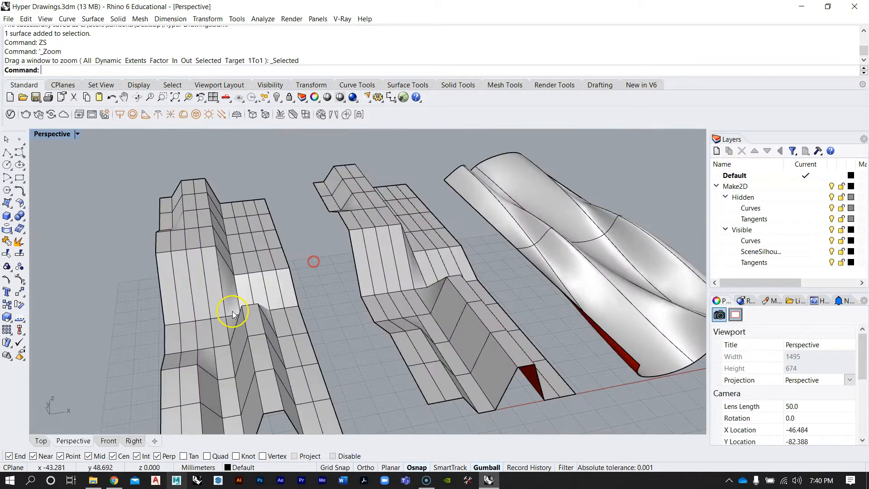
# Orbit and zoom around the three surfaces and the boxed models to inspect their geometry
pyautogui.moveTo(388, 240); pyautogui.dragTo(341, 250, button='right')
pyautogui.moveTo(473, 207)
pyautogui.mouseDown(button='right')
pyautogui.moveTo(448, 245)
pyautogui.moveTo(493, 215)
pyautogui.moveTo(472, 222)
pyautogui.mouseUp(button='right')
pyautogui.moveTo(417, 259); pyautogui.dragTo(326, 277, button='right')
pyautogui.scroll(-8, 326, 278)
pyautogui.scroll(5, 480, 267)
pyautogui.scroll(6, 480, 267)
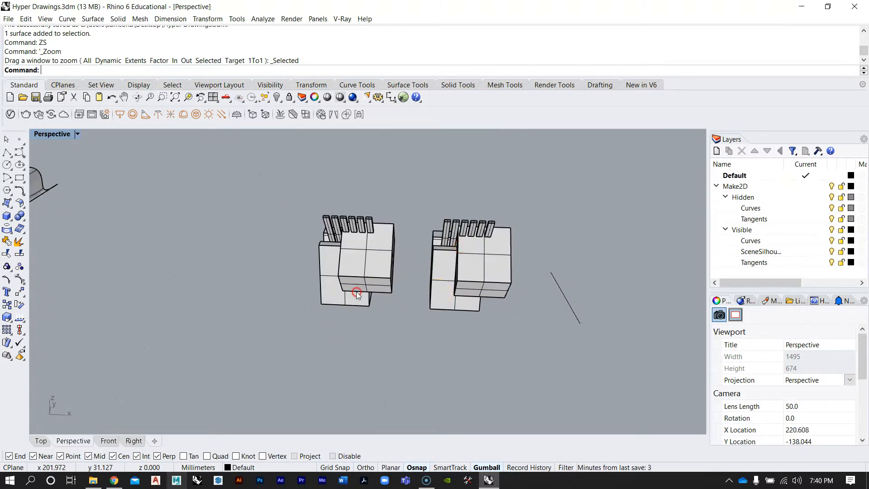
pyautogui.moveTo(453, 279)
pyautogui.mouseDown(button='right')
pyautogui.moveTo(394, 293)
pyautogui.moveTo(391, 282)
pyautogui.moveTo(359, 278)
pyautogui.moveTo(308, 251)
pyautogui.moveTo(302, 258)
pyautogui.moveTo(448, 293)
pyautogui.mouseUp(button='right')
pyautogui.scroll(-10, 261, 267)
pyautogui.scroll(-4, 268, 249)
pyautogui.moveTo(340, 251); pyautogui.dragTo(374, 307, button='right')
pyautogui.scroll(15, 440, 267)
pyautogui.moveTo(321, 265); pyautogui.dragTo(353, 295, button='right')
pyautogui.scroll(-3, 357, 291)
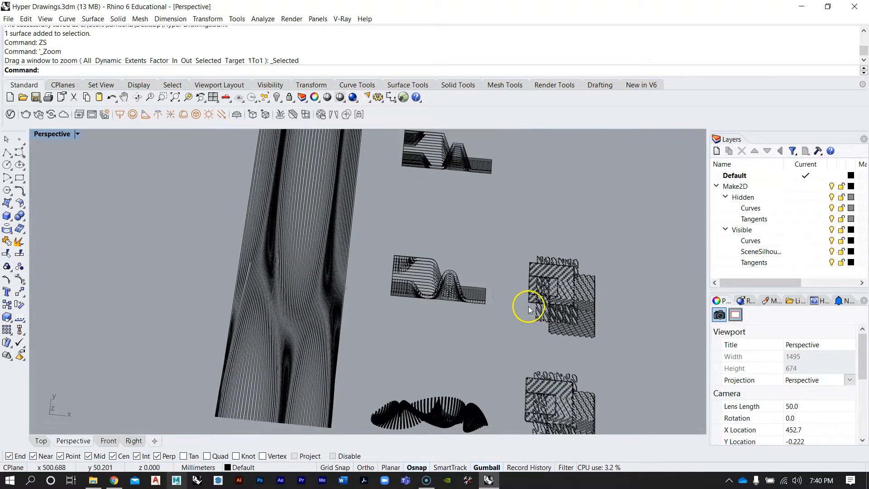
# Switch to a maximized Top view and zoom into the generated line drawings
pyautogui.doubleClick(56, 135)
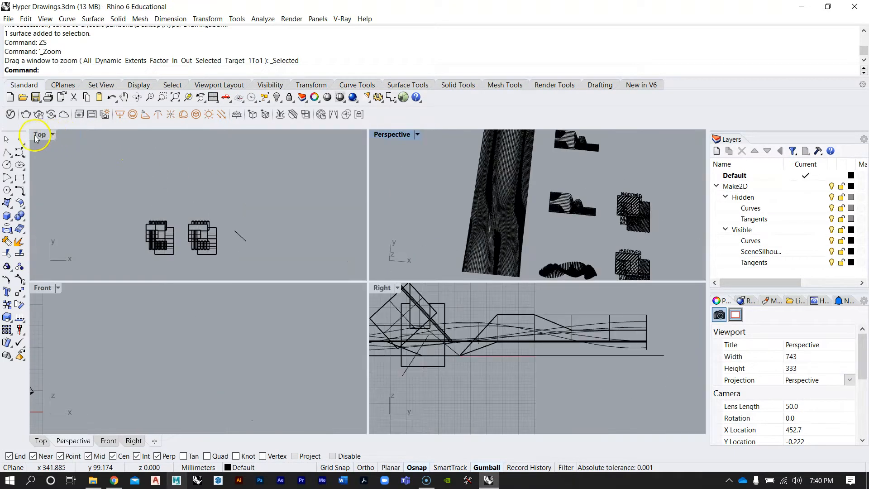
pyautogui.doubleClick(35, 136)
pyautogui.scroll(-11, 297, 279)
pyautogui.moveTo(530, 304); pyautogui.dragTo(421, 293, button='right')
pyautogui.scroll(4, 421, 293)
pyautogui.scroll(8, 376, 272)
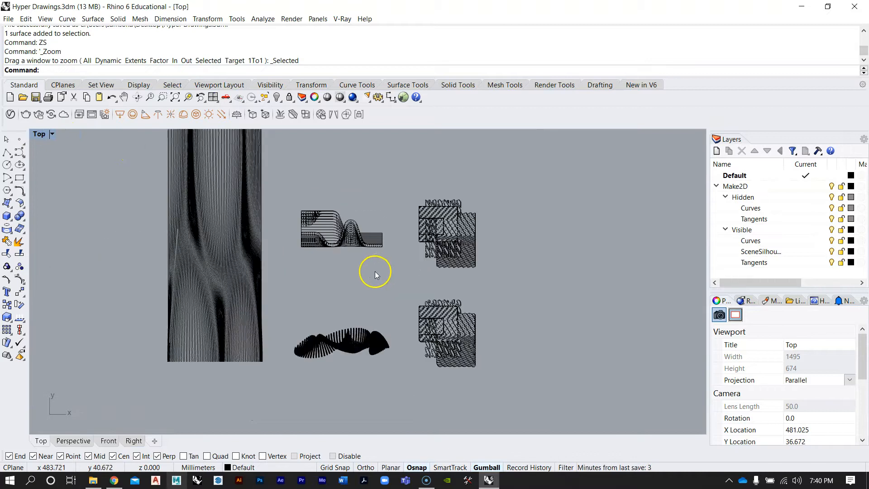
pyautogui.moveTo(260, 206); pyautogui.dragTo(282, 253, button='right')
pyautogui.moveTo(293, 200); pyautogui.dragTo(372, 185, button='right')
pyautogui.scroll(6, 261, 248)
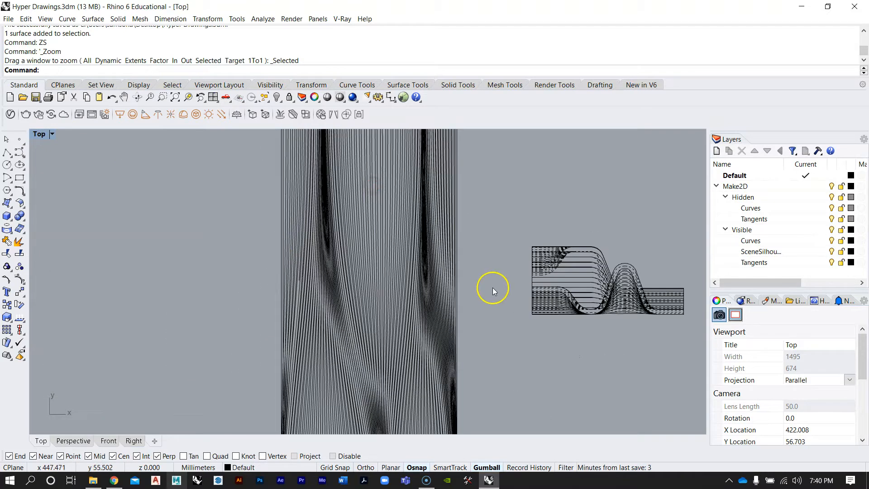
pyautogui.moveTo(367, 258); pyautogui.dragTo(248, 213)
pyautogui.scroll(-5, 376, 195)
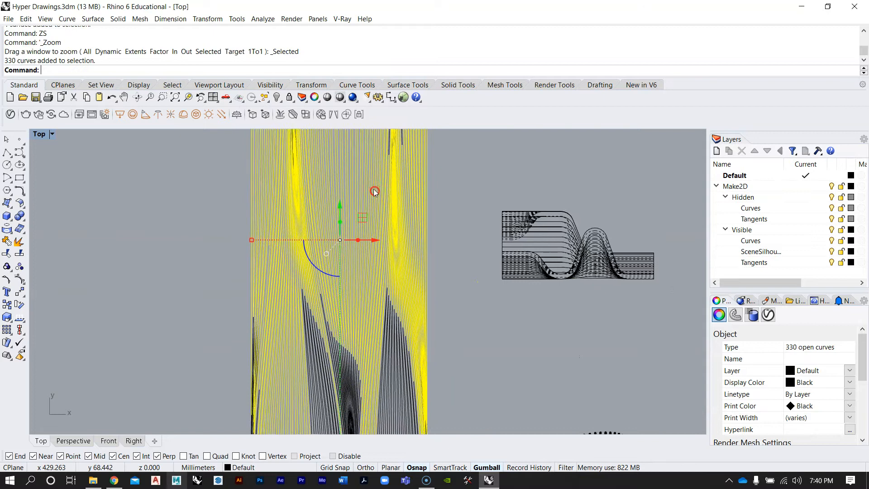
# Pan and zoom across the line drawings in the Top view, selecting curve sets to inspect them
pyautogui.press('Escape')
pyautogui.moveTo(386, 196); pyautogui.dragTo(375, 242, button='right')
pyautogui.moveTo(393, 178); pyautogui.dragTo(366, 191, button='right')
pyautogui.scroll(2, 374, 195)
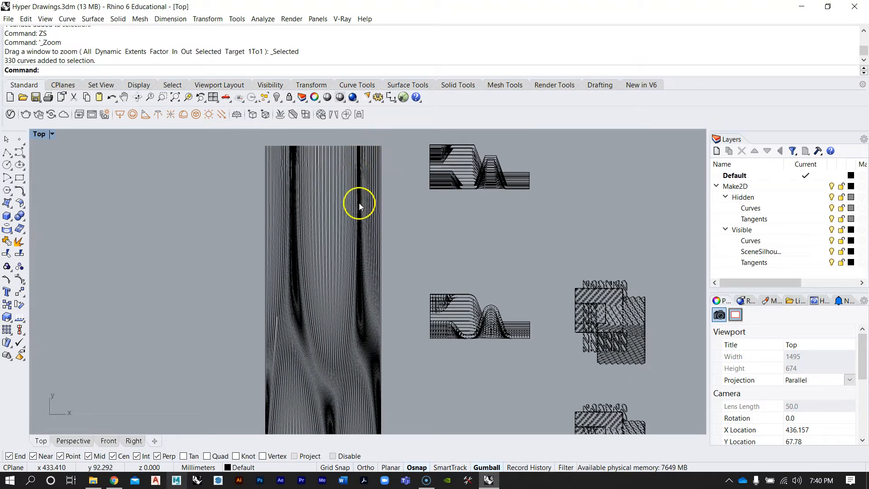
pyautogui.moveTo(378, 317); pyautogui.dragTo(314, 297, button='right')
pyautogui.scroll(4, 422, 141)
pyautogui.moveTo(423, 141); pyautogui.dragTo(391, 206, button='right')
pyautogui.scroll(6, 390, 203)
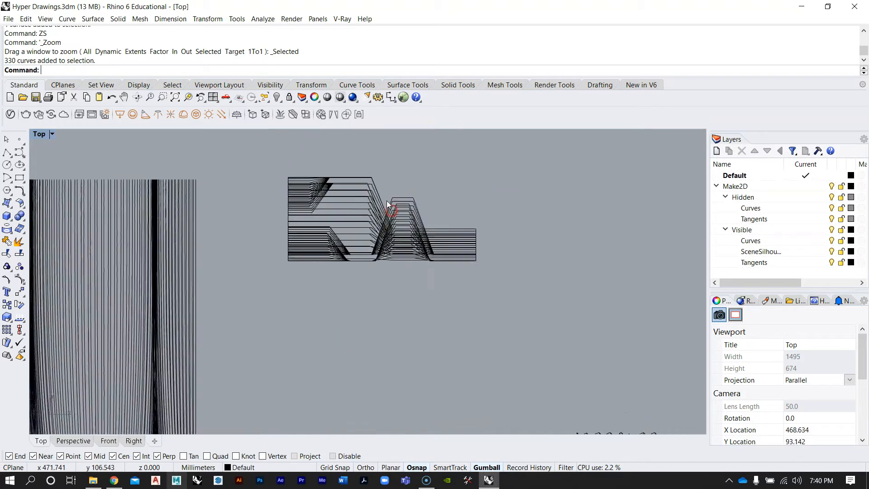
pyautogui.moveTo(451, 292); pyautogui.dragTo(457, 292)
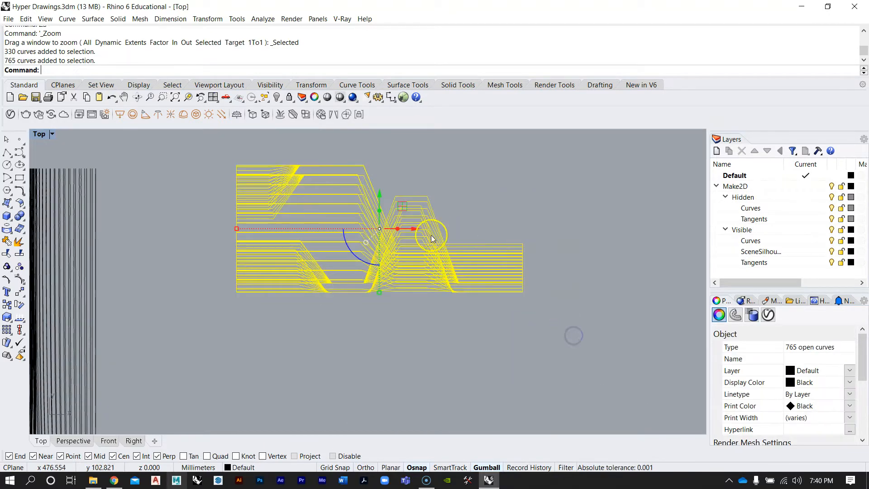
pyautogui.scroll(-12, 411, 200)
pyautogui.moveTo(407, 310); pyautogui.dragTo(394, 269, button='right')
pyautogui.scroll(4, 395, 273)
pyautogui.click(398, 269)
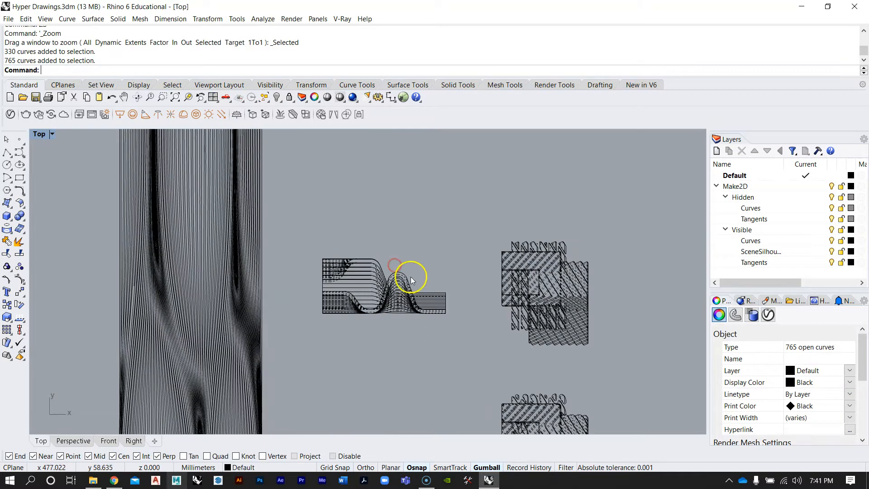
pyautogui.scroll(8, 413, 308)
pyautogui.scroll(-6, 326, 252)
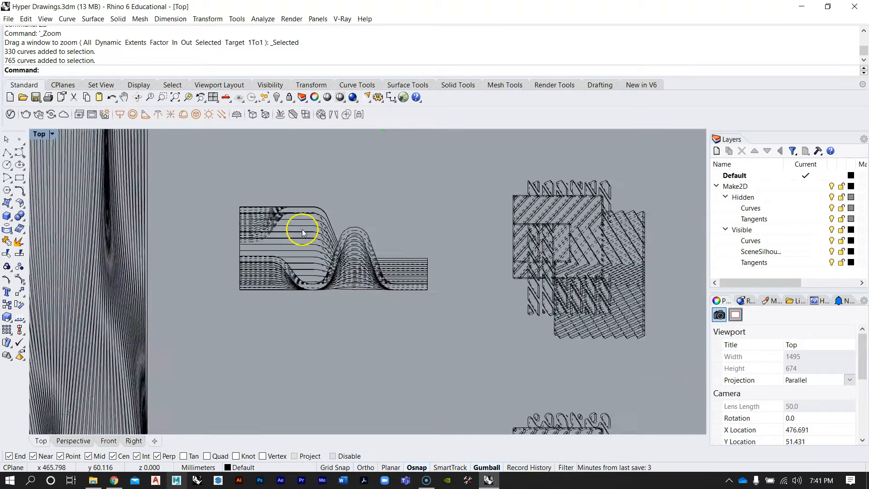
pyautogui.scroll(3, 474, 297)
pyautogui.scroll(2, 474, 297)
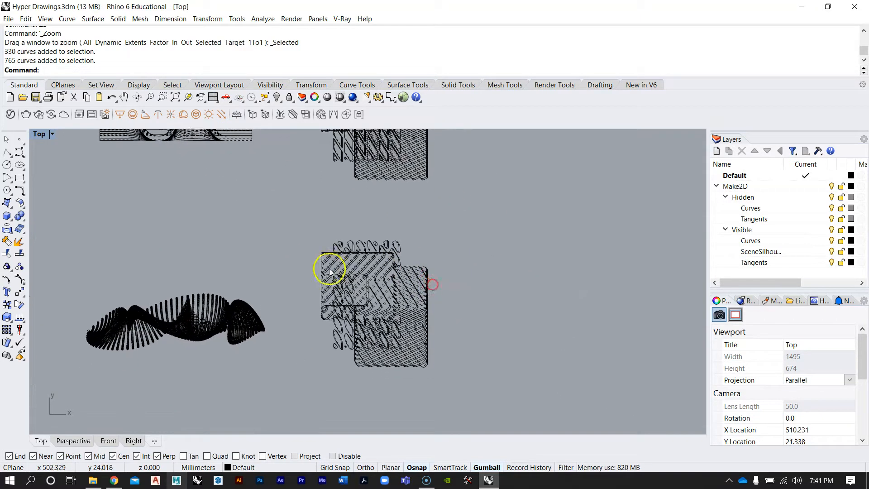
pyautogui.scroll(-4, 394, 272)
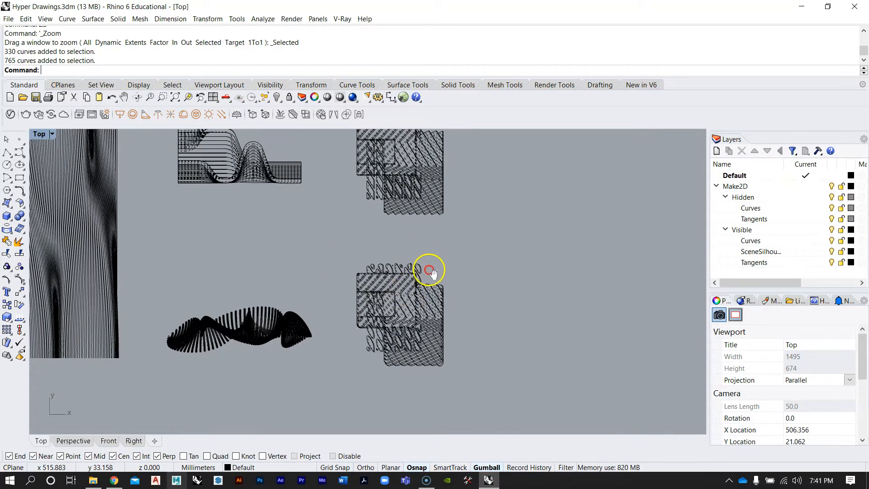
pyautogui.scroll(-5, 401, 232)
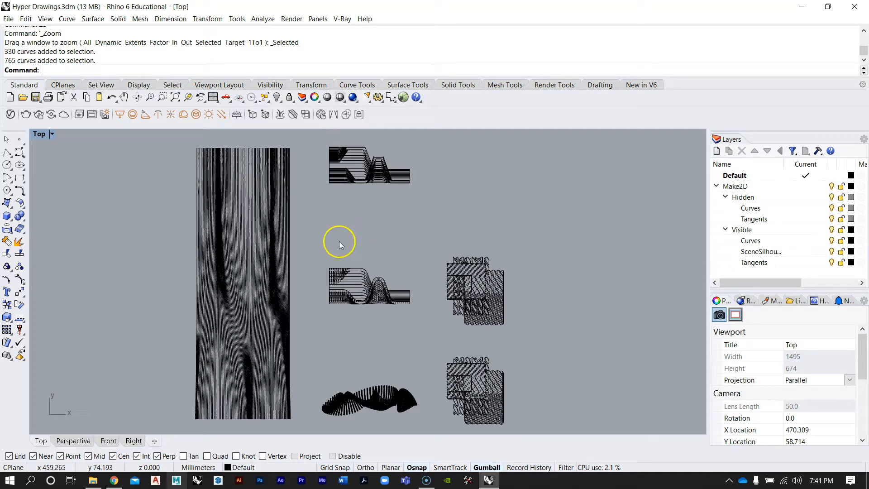
pyautogui.moveTo(372, 233); pyautogui.dragTo(388, 232, button='right')
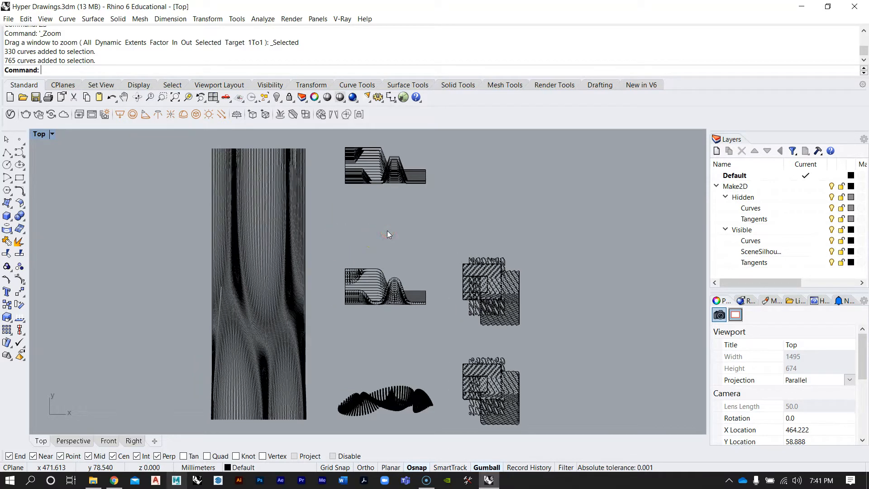
# Return to the maximized perspective view, select the leftmost surface and zoom to it
pyautogui.doubleClick(41, 137)
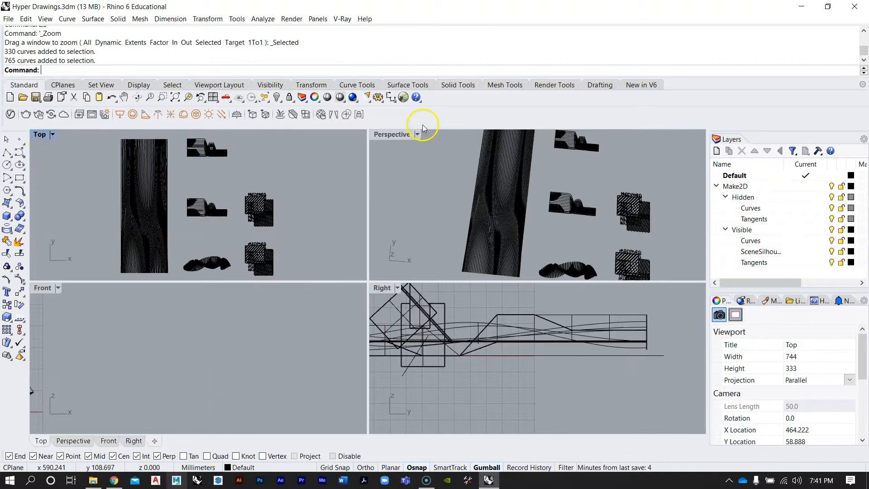
pyautogui.doubleClick(396, 137)
pyautogui.moveTo(522, 349); pyautogui.dragTo(486, 317, button='right')
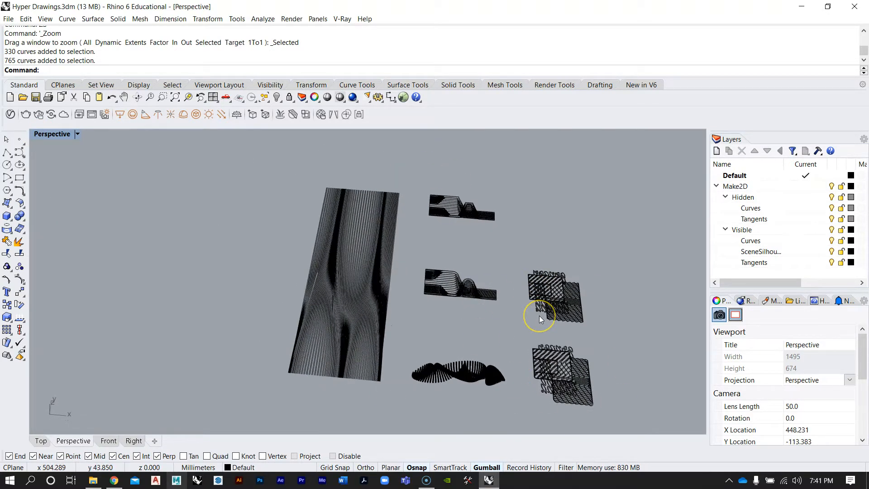
pyautogui.moveTo(556, 311); pyautogui.dragTo(197, 349, button='right')
pyautogui.click(196, 350)
pyautogui.write('ZS')
pyautogui.press('Return')
pyautogui.moveTo(230, 297); pyautogui.dragTo(379, 305, button='right')
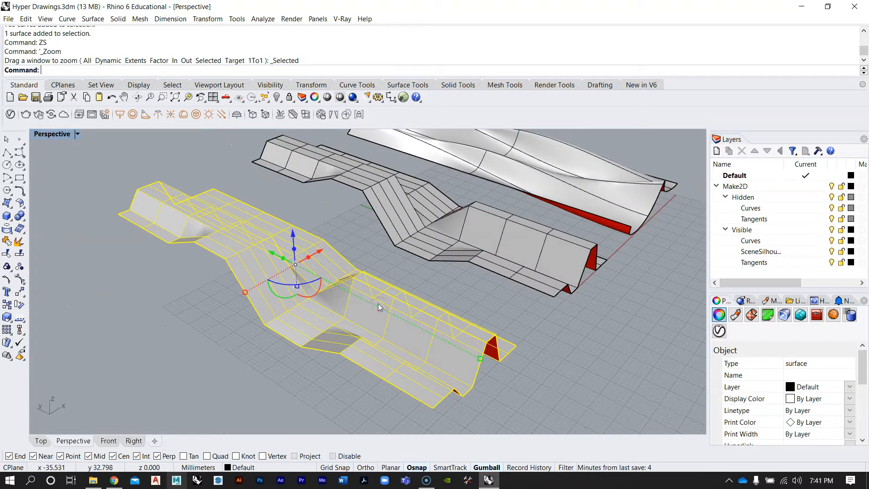
# Orbit and zoom the perspective view to examine the selected surface beside the other models
pyautogui.moveTo(378, 239); pyautogui.dragTo(288, 287, button='right')
pyautogui.scroll(-4, 401, 246)
pyautogui.scroll(4, 402, 247)
pyautogui.moveTo(402, 246)
pyautogui.mouseDown(button='right')
pyautogui.moveTo(377, 250)
pyautogui.moveTo(398, 242)
pyautogui.moveTo(390, 240)
pyautogui.mouseUp(button='right')
pyautogui.moveTo(342, 261); pyautogui.dragTo(465, 283, button='right')
pyautogui.moveTo(378, 271); pyautogui.dragTo(477, 271, button='right')
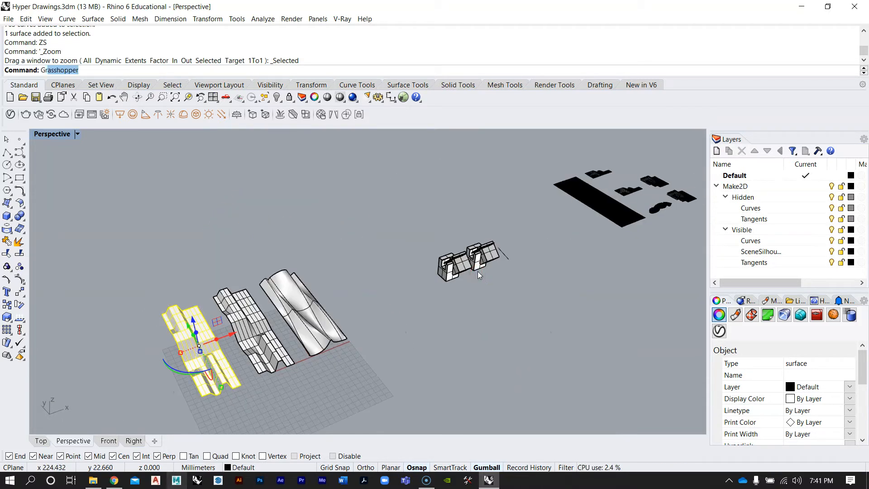
# Reopen the Grasshopper editor and zoom across the definition groups on its canvas
pyautogui.press('Return')
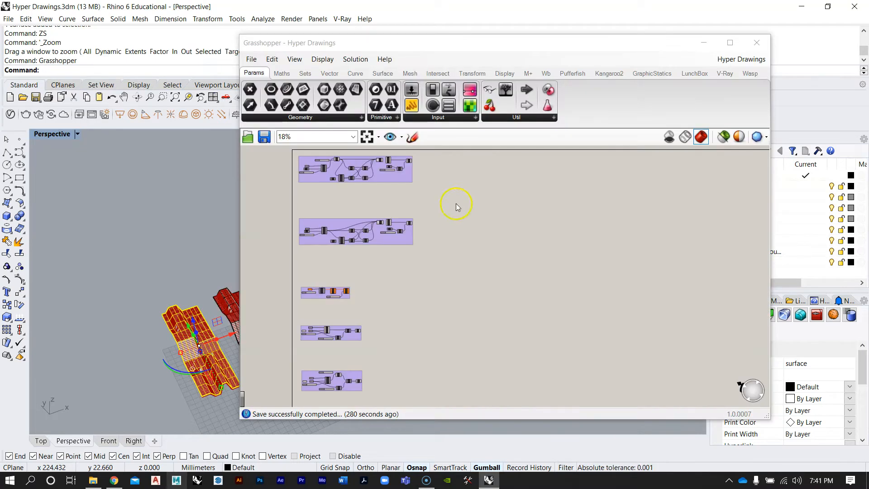
pyautogui.moveTo(305, 48); pyautogui.dragTo(420, 40)
pyautogui.scroll(-2, 439, 210)
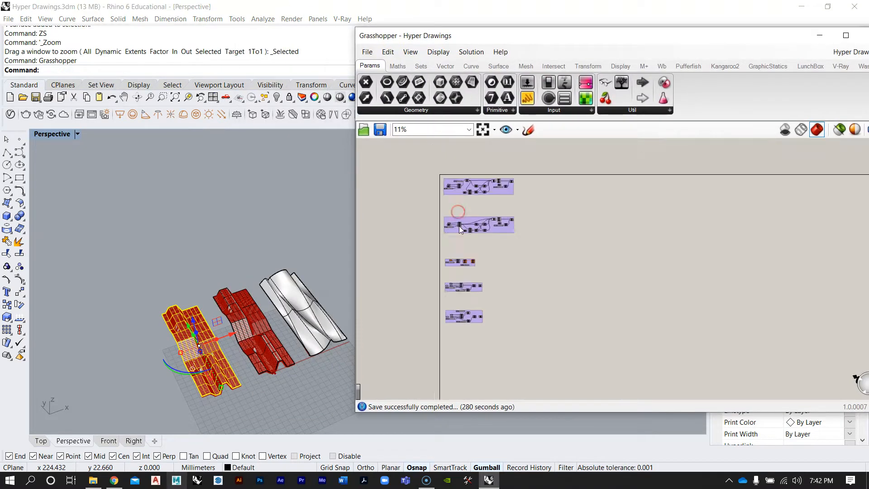
pyautogui.moveTo(484, 188); pyautogui.dragTo(467, 223, button='right')
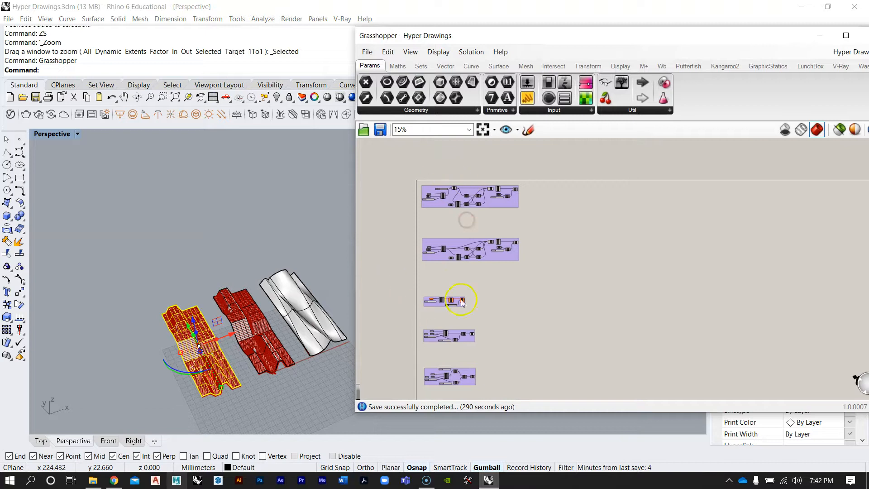
pyautogui.moveTo(529, 315); pyautogui.dragTo(548, 281, button='right')
pyautogui.scroll(2, 504, 179)
pyautogui.moveTo(502, 179); pyautogui.dragTo(503, 214, button='right')
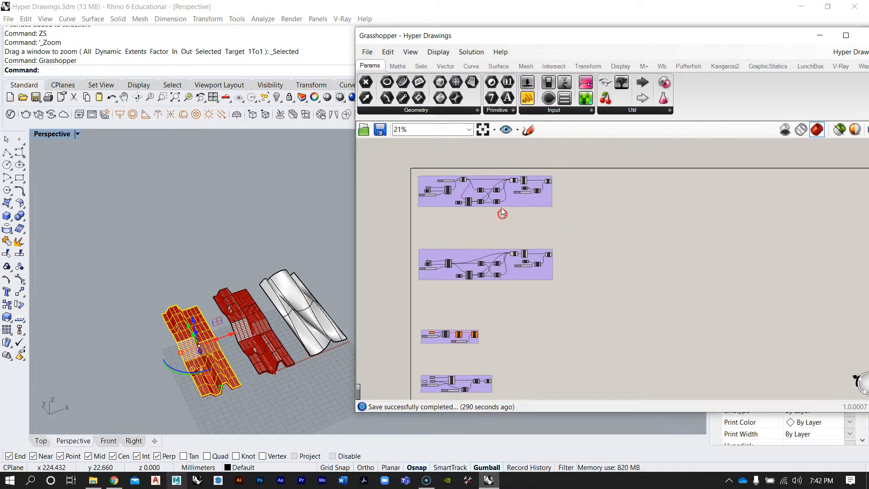
# Select the lower definition groups on the Grasshopper canvas and disable their preview
pyautogui.moveTo(515, 322); pyautogui.dragTo(518, 269, button='right')
pyautogui.moveTo(506, 315); pyautogui.dragTo(478, 289, button='right')
pyautogui.moveTo(480, 192); pyautogui.dragTo(476, 238, button='right')
pyautogui.scroll(-2, 490, 216)
pyautogui.moveTo(556, 368); pyautogui.dragTo(414, 208)
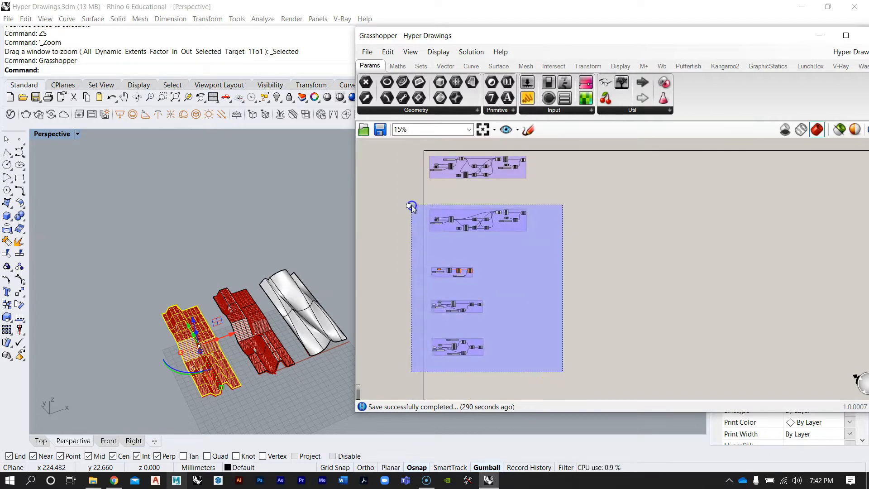
pyautogui.scroll(2, 470, 219)
pyautogui.middleClick(471, 219)
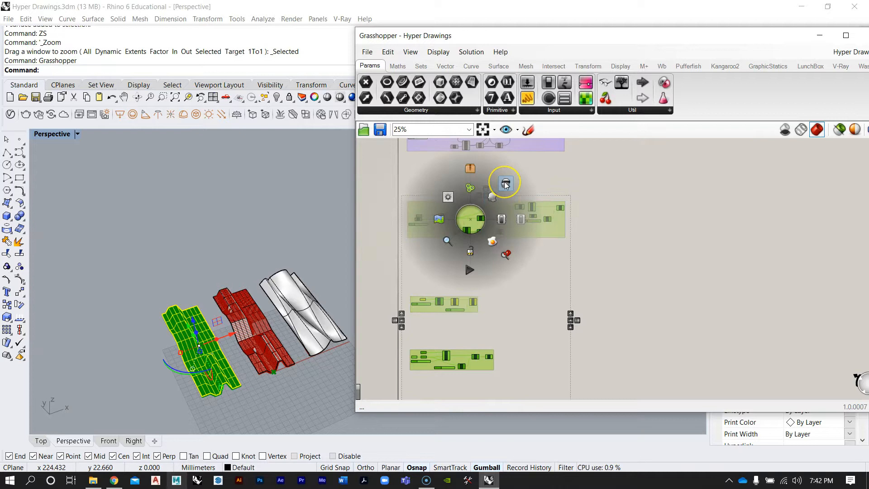
pyautogui.click(505, 183)
pyautogui.click(524, 172)
pyautogui.scroll(-2, 501, 192)
pyautogui.moveTo(552, 264)
pyautogui.mouseDown(button='right')
pyautogui.moveTo(530, 259)
pyautogui.moveTo(544, 266)
pyautogui.moveTo(543, 258)
pyautogui.mouseUp(button='right')
pyautogui.moveTo(595, 390); pyautogui.dragTo(408, 190)
pyautogui.middleClick(471, 203)
pyautogui.moveTo(607, 244); pyautogui.dragTo(615, 209, button='right')
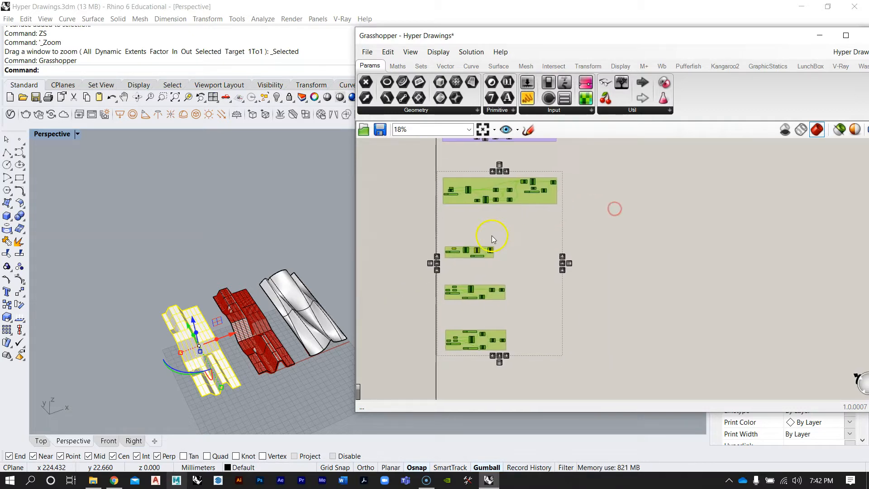
pyautogui.scroll(1, 503, 225)
pyautogui.middleClick(522, 231)
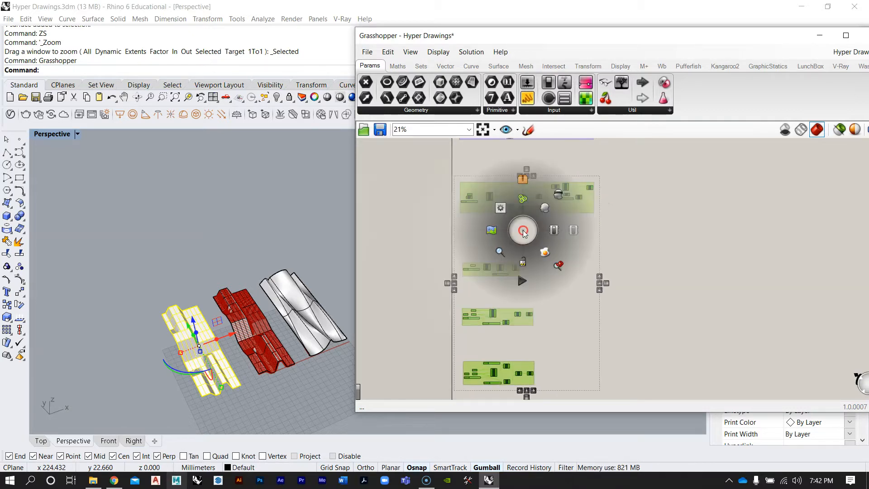
pyautogui.click(558, 198)
# Zoom to the selected surface and turn preview back on for the second definition group only
pyautogui.moveTo(589, 256); pyautogui.dragTo(557, 330, button='right')
pyautogui.scroll(3, 550, 224)
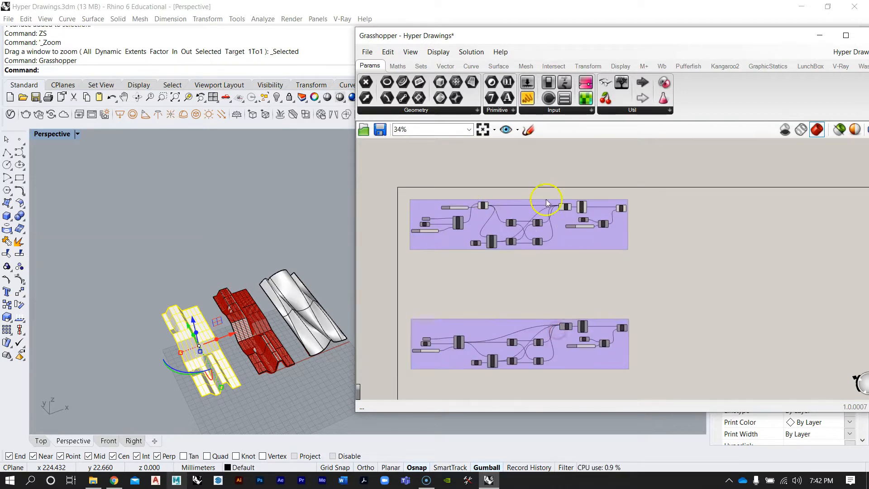
pyautogui.scroll(10, 240, 323)
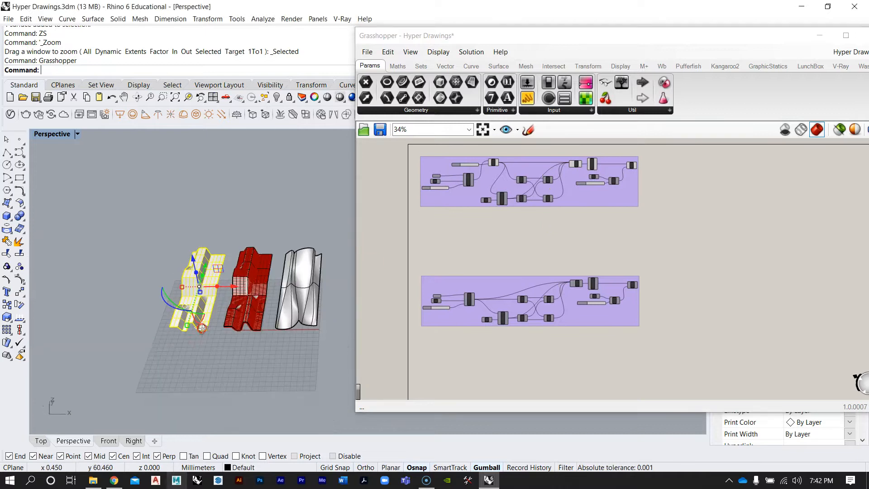
pyautogui.rightClick(527, 216)
pyautogui.click(482, 241)
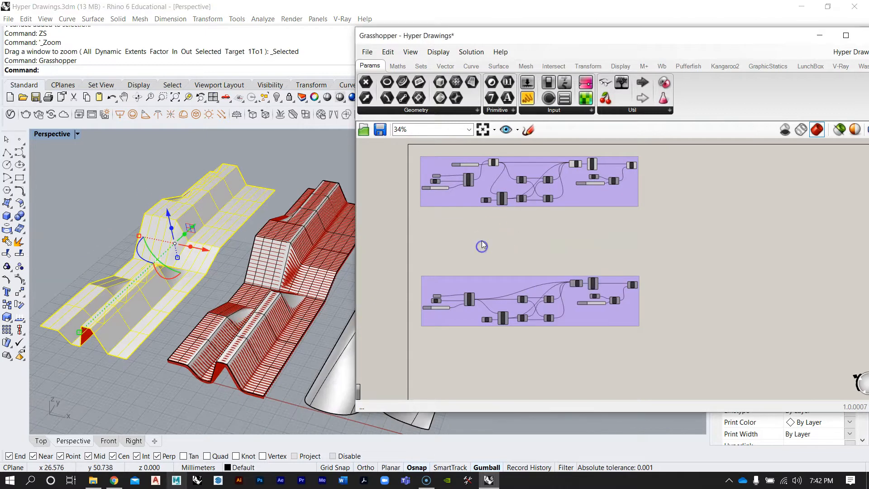
pyautogui.scroll(-2, 482, 241)
pyautogui.moveTo(623, 322); pyautogui.dragTo(432, 253)
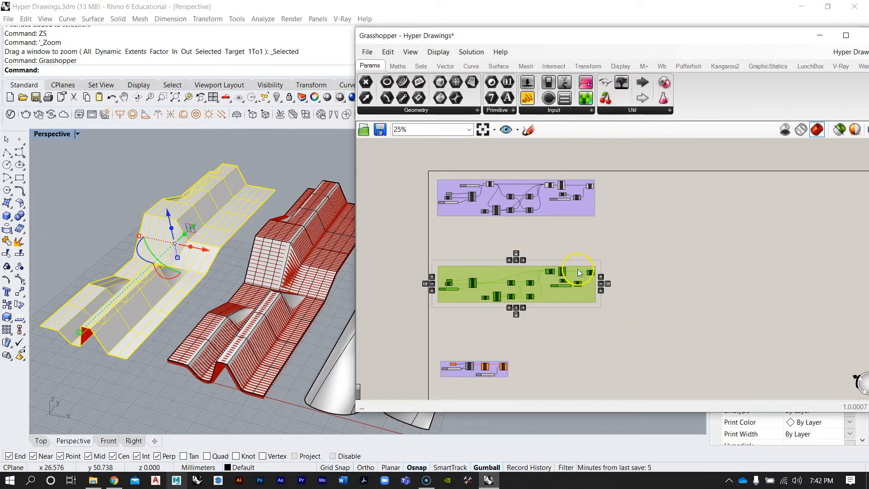
pyautogui.click(609, 252)
pyautogui.moveTo(600, 308); pyautogui.dragTo(424, 250)
pyautogui.click(650, 294)
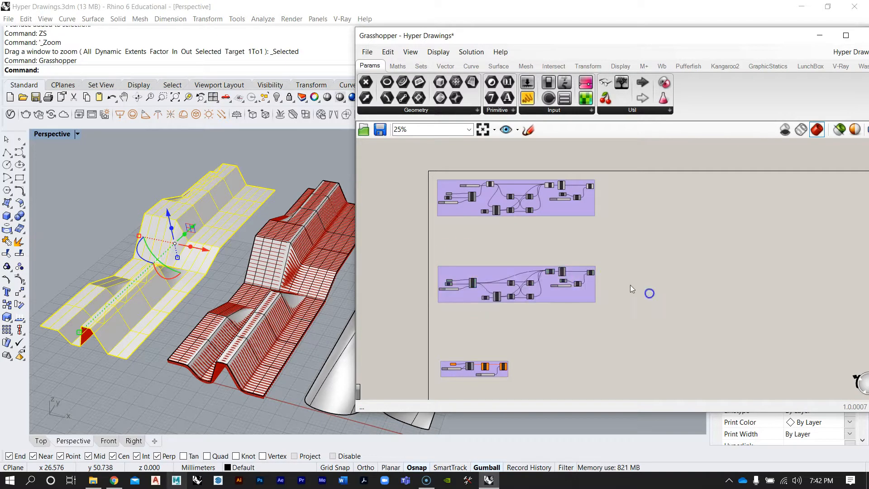
pyautogui.scroll(3, 593, 275)
pyautogui.rightClick(596, 277)
pyautogui.click(621, 297)
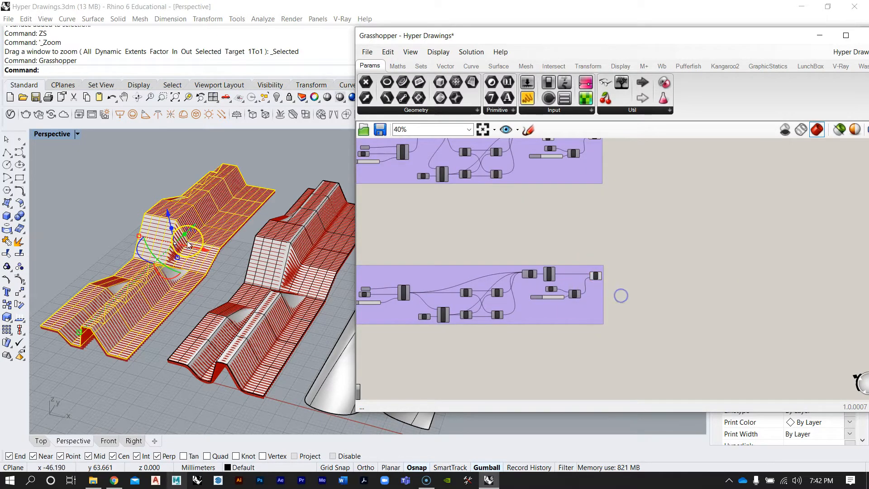
# Select the definition group driving the middle model and disable its preview
pyautogui.moveTo(99, 156); pyautogui.dragTo(141, 171, button='right')
pyautogui.scroll(-2, 682, 294)
pyautogui.moveTo(559, 271); pyautogui.dragTo(747, 184)
pyautogui.moveTo(652, 229); pyautogui.dragTo(456, 168)
pyautogui.moveTo(481, 194); pyautogui.dragTo(487, 327)
pyautogui.click(618, 274)
pyautogui.moveTo(650, 159); pyautogui.dragTo(851, 248)
pyautogui.moveTo(837, 216); pyautogui.dragTo(646, 234)
pyautogui.click(653, 262)
pyautogui.moveTo(606, 324); pyautogui.dragTo(610, 285, button='right')
pyautogui.moveTo(686, 318); pyautogui.dragTo(472, 240)
pyautogui.middleClick(525, 279)
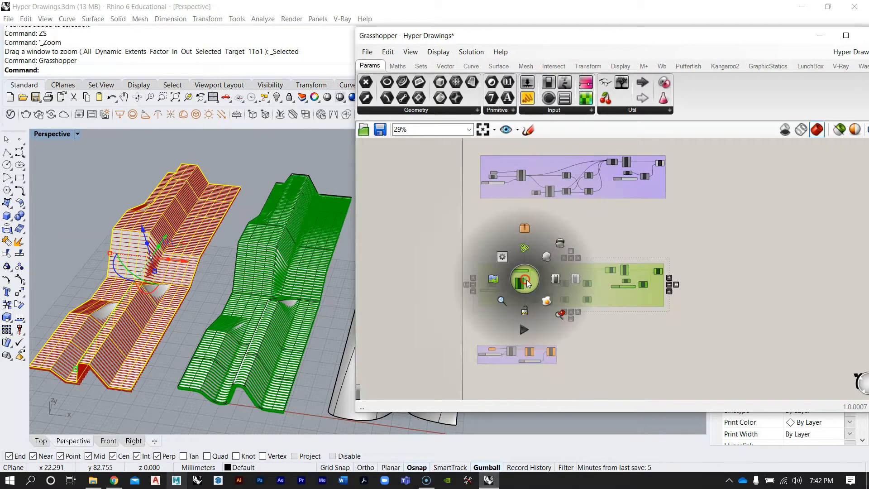
pyautogui.click(561, 247)
# Select the two models to the right of the contoured surface and hide them
pyautogui.click(699, 219)
pyautogui.moveTo(649, 202); pyautogui.dragTo(647, 249, button='right')
pyautogui.scroll(1, 514, 195)
pyautogui.scroll(3, 194, 246)
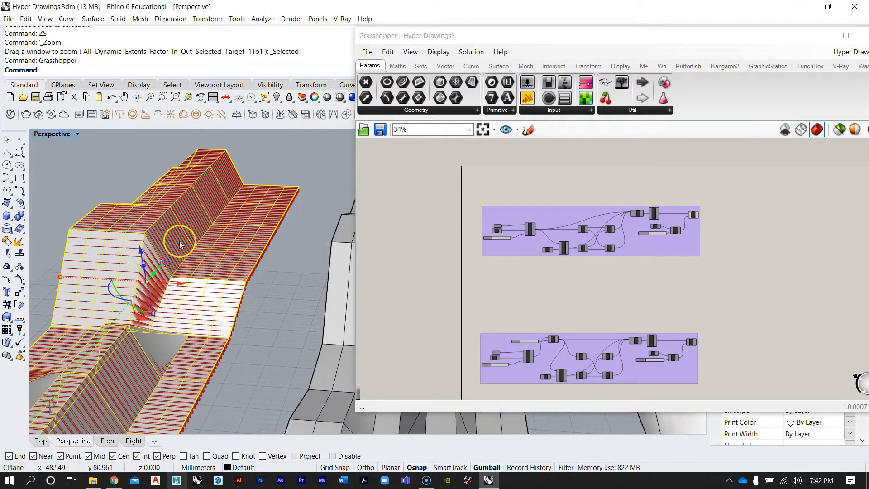
pyautogui.scroll(-2, 228, 245)
pyautogui.scroll(1, 654, 237)
pyautogui.moveTo(740, 288); pyautogui.dragTo(435, 169)
pyautogui.moveTo(529, 205); pyautogui.dragTo(528, 179)
pyautogui.click(516, 239)
pyautogui.moveTo(208, 246); pyautogui.dragTo(248, 254, button='right')
pyautogui.scroll(-8, 168, 249)
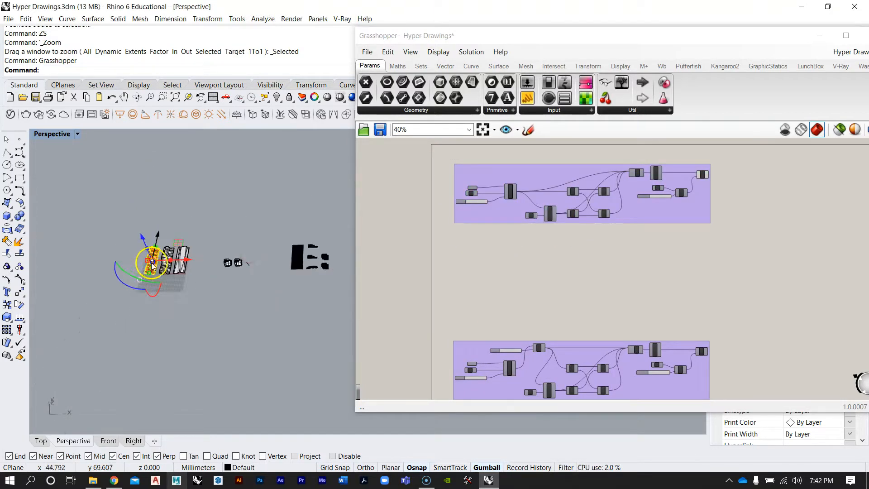
pyautogui.scroll(7, 148, 265)
pyautogui.moveTo(348, 353); pyautogui.dragTo(197, 173)
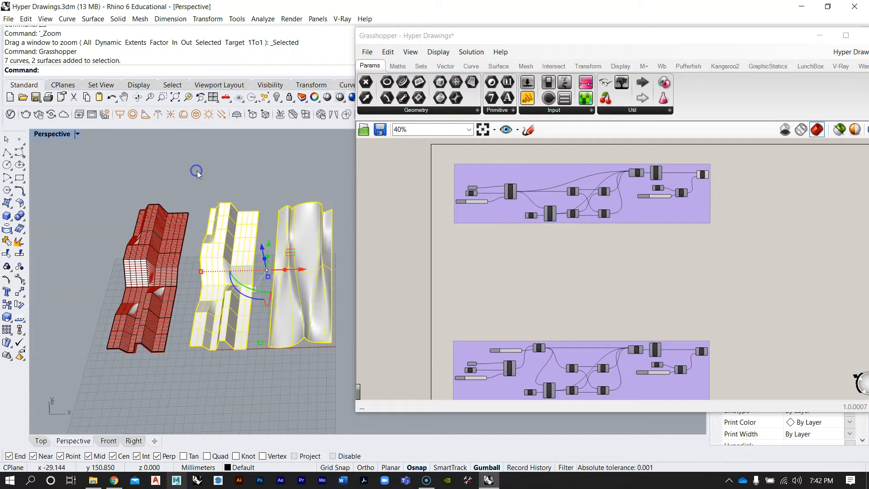
pyautogui.press('Return')
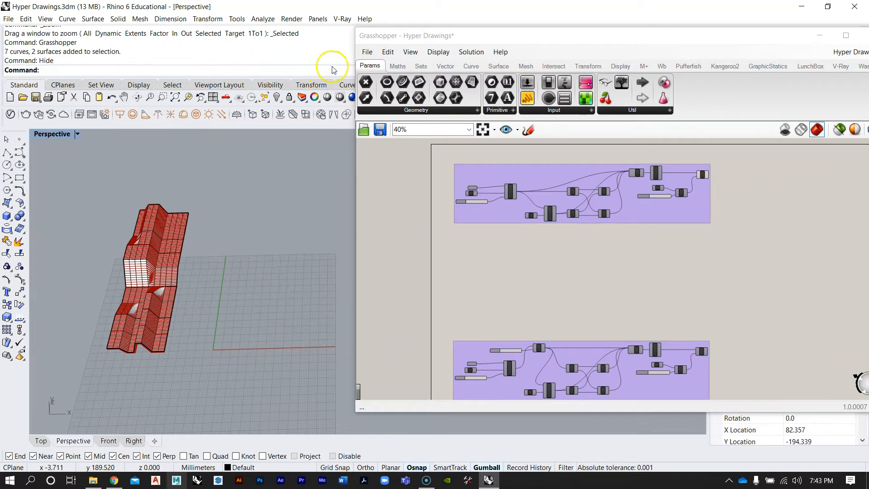
# Move the Grasshopper window aside, select the remaining surface and zoom the perspective view to it
pyautogui.moveTo(355, 177); pyautogui.dragTo(431, 187)
pyautogui.moveTo(538, 40); pyautogui.dragTo(507, 64)
pyautogui.moveTo(255, 228); pyautogui.dragTo(316, 215, button='right')
pyautogui.click(139, 362)
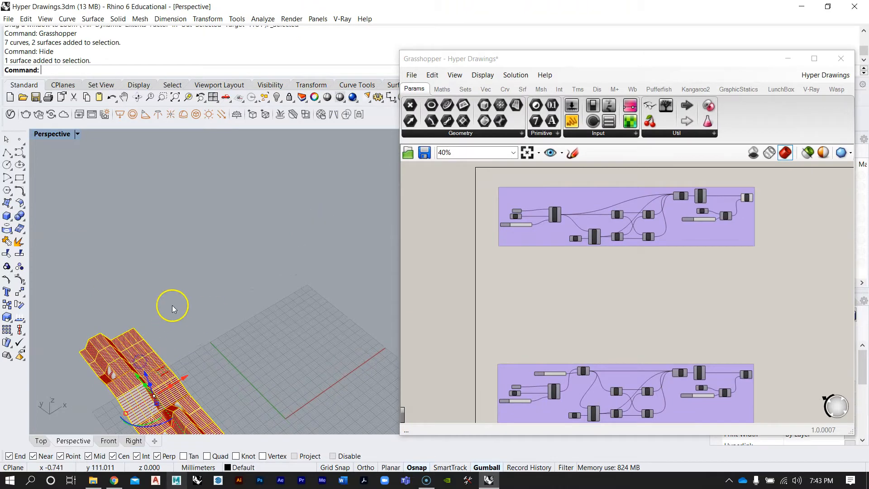
pyautogui.write('zs')
pyautogui.rightClick(212, 264)
pyautogui.moveTo(213, 267); pyautogui.dragTo(285, 283, button='right')
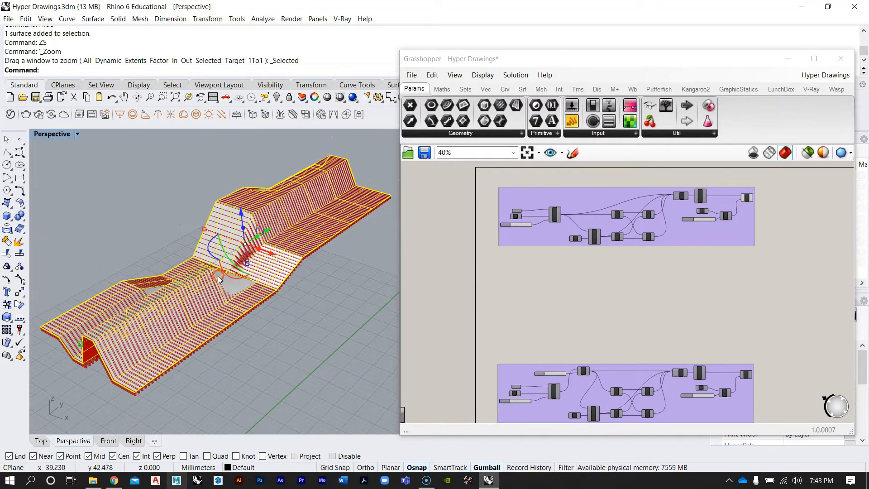
# Turn off preview of the Extrude component at the end of the upper definition group
pyautogui.moveTo(655, 56); pyautogui.dragTo(645, 50)
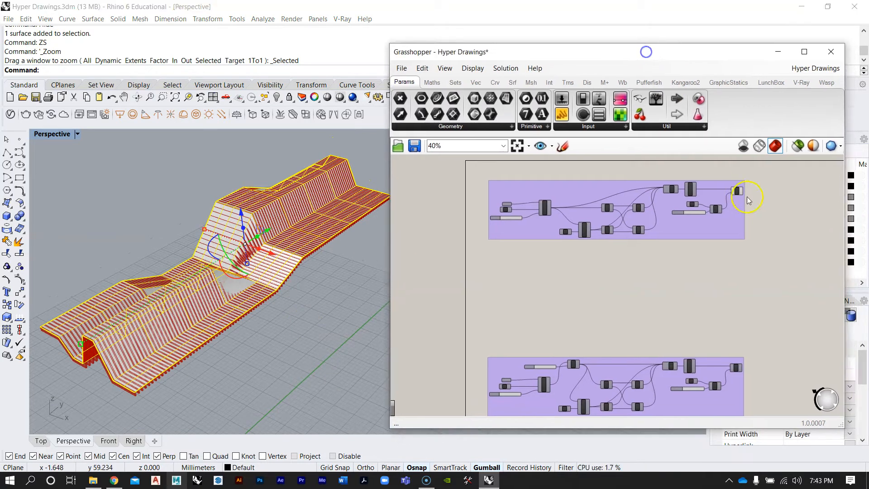
pyautogui.scroll(4, 734, 192)
pyautogui.rightClick(735, 192)
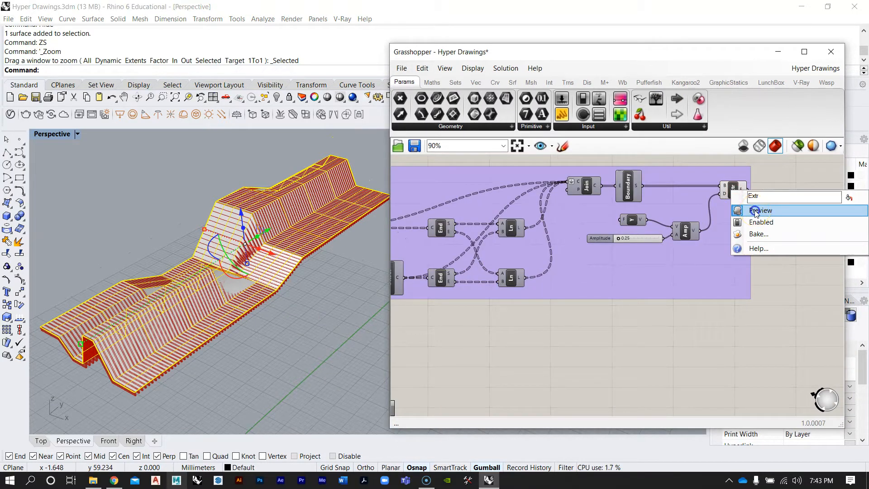
pyautogui.click(755, 211)
# Select the surface and switch off its surface isocurve display in the object properties
pyautogui.moveTo(295, 252); pyautogui.dragTo(225, 298, button='right')
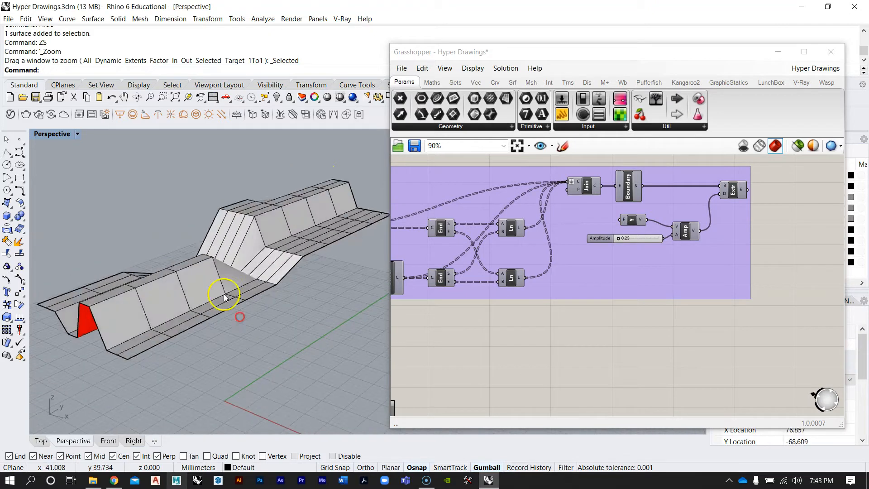
pyautogui.click(219, 274)
pyautogui.moveTo(291, 257); pyautogui.dragTo(272, 305, button='right')
pyautogui.scroll(4, 167, 290)
pyautogui.moveTo(166, 290); pyautogui.dragTo(214, 268, button='right')
pyautogui.moveTo(572, 53); pyautogui.dragTo(491, 31)
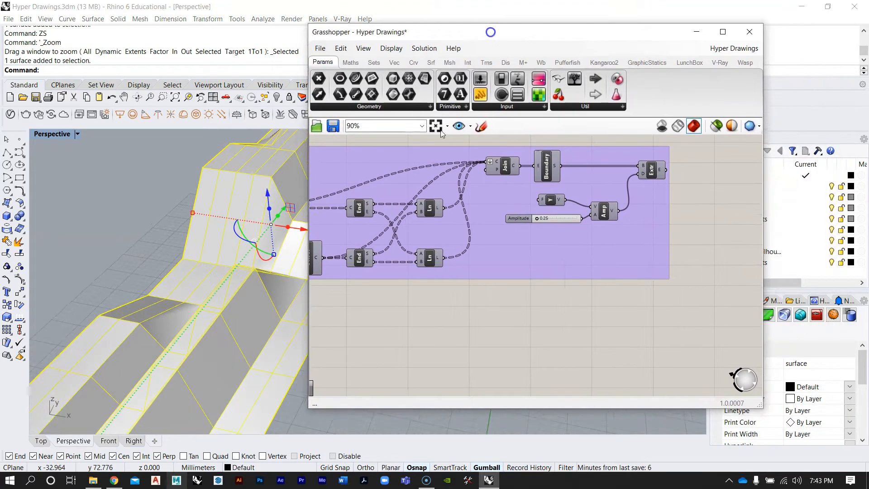
pyautogui.moveTo(228, 315)
pyautogui.mouseDown(button='right')
pyautogui.moveTo(179, 327)
pyautogui.moveTo(171, 254)
pyautogui.mouseUp(button='right')
pyautogui.click(249, 392)
pyautogui.scroll(-6, 252, 327)
pyautogui.moveTo(245, 286); pyautogui.dragTo(273, 245, button='right')
pyautogui.click(240, 302)
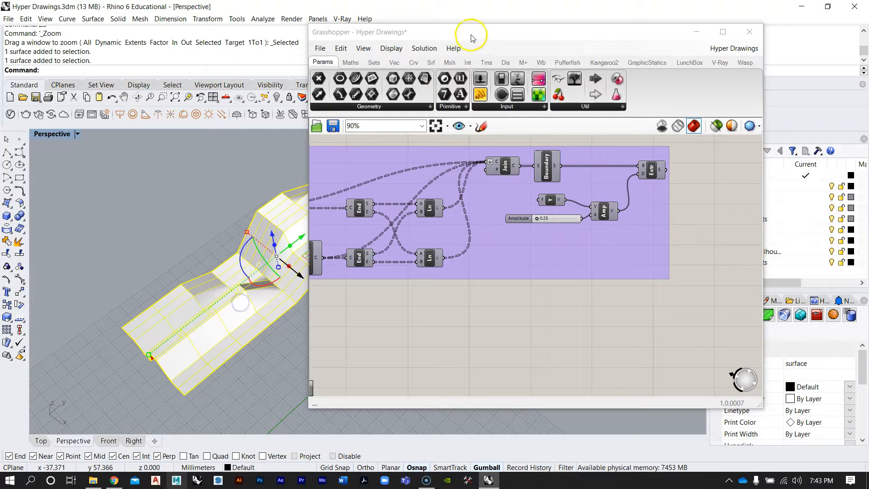
pyautogui.moveTo(474, 33); pyautogui.dragTo(346, 30)
pyautogui.click(753, 383)
pyautogui.scroll(-3, 753, 383)
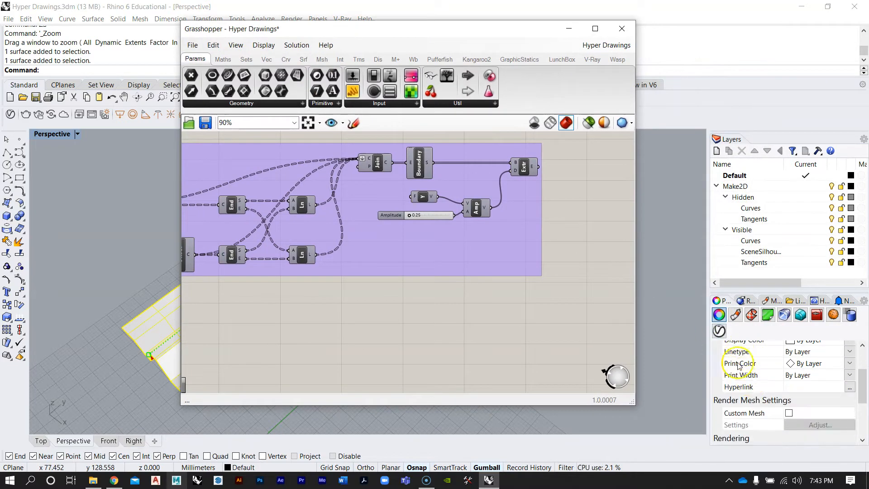
pyautogui.scroll(-4, 753, 382)
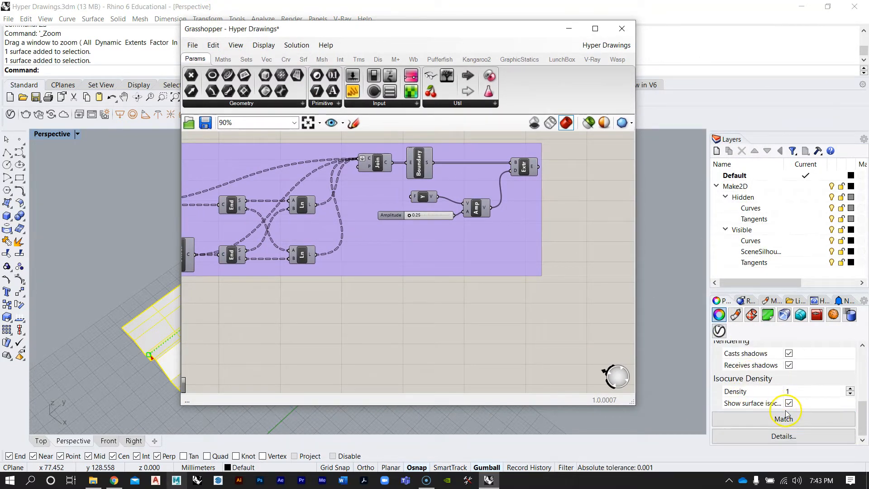
pyautogui.click(789, 403)
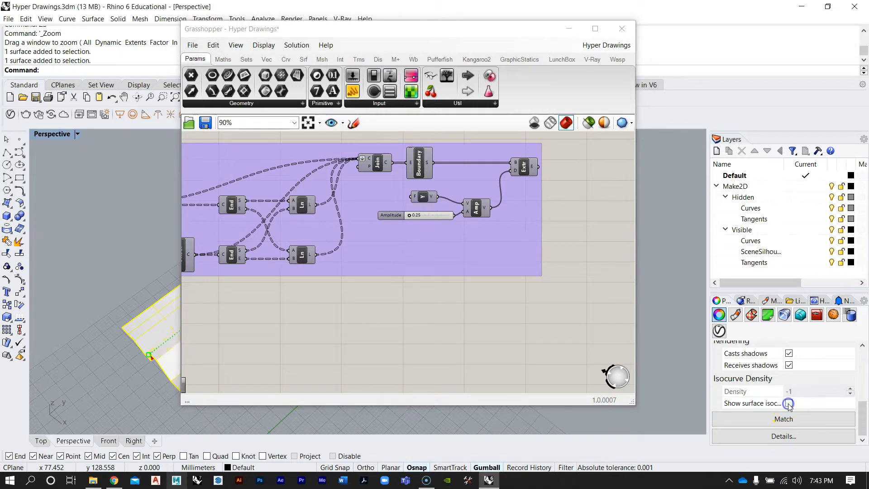
# Reselect the surface and switch its surface isocurve display back on
pyautogui.moveTo(322, 29); pyautogui.dragTo(564, 20)
pyautogui.moveTo(382, 300); pyautogui.dragTo(229, 319, button='right')
pyautogui.moveTo(743, 19); pyautogui.dragTo(522, 40)
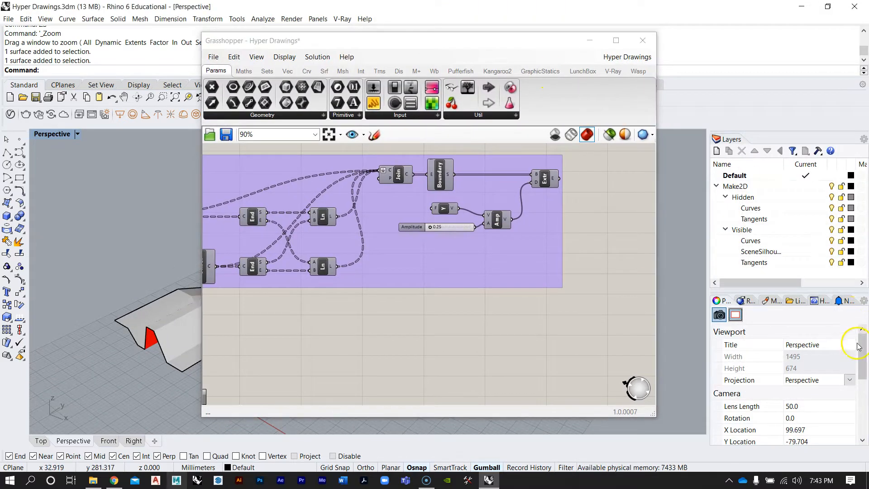
pyautogui.moveTo(866, 355); pyautogui.dragTo(861, 409)
pyautogui.click(152, 328)
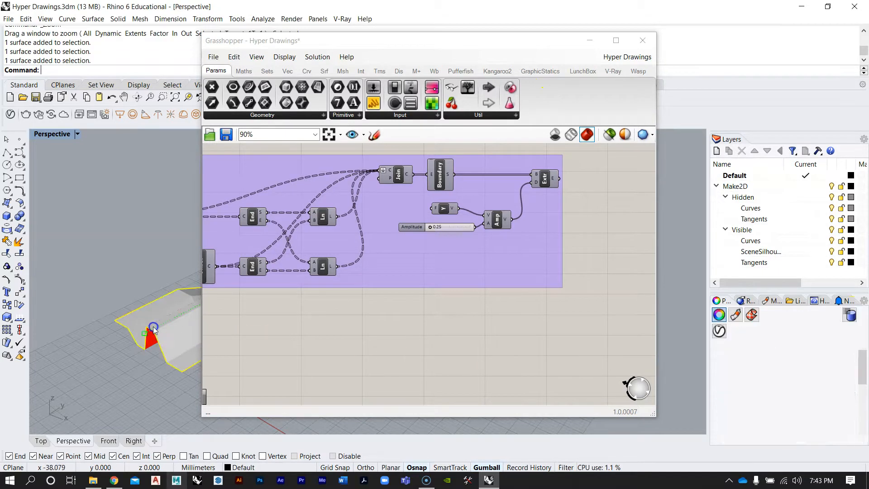
pyautogui.scroll(-6, 745, 415)
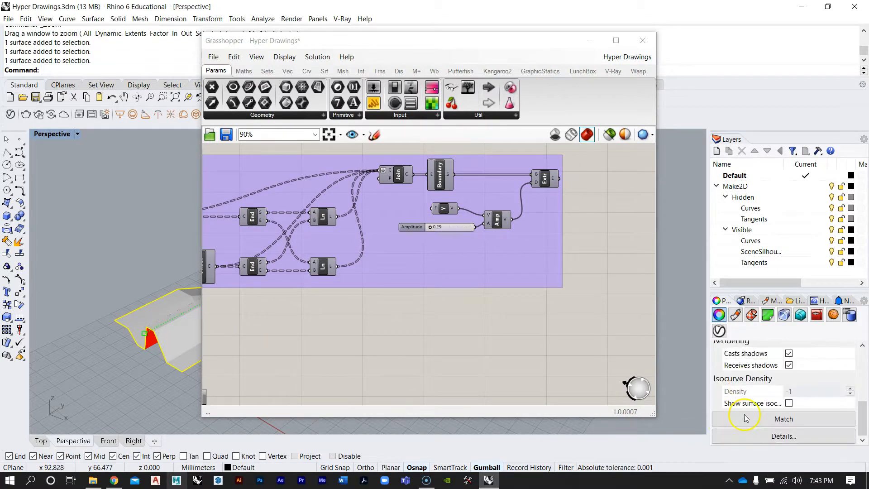
pyautogui.click(789, 403)
# Deselect, orbit around the surface, then select it again and zoom the perspective view to it
pyautogui.moveTo(293, 41); pyautogui.dragTo(498, 41)
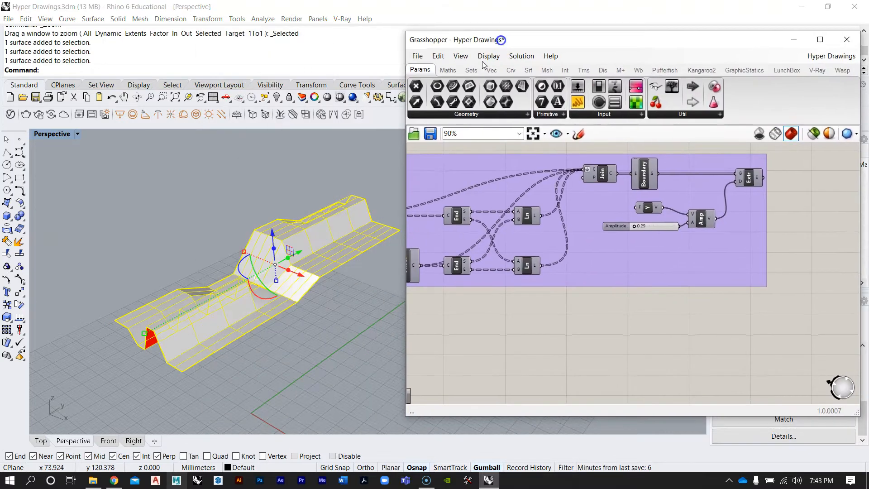
pyautogui.scroll(8, 287, 357)
pyautogui.press('Escape')
pyautogui.moveTo(262, 234); pyautogui.dragTo(254, 296, button='right')
pyautogui.scroll(-6, 233, 279)
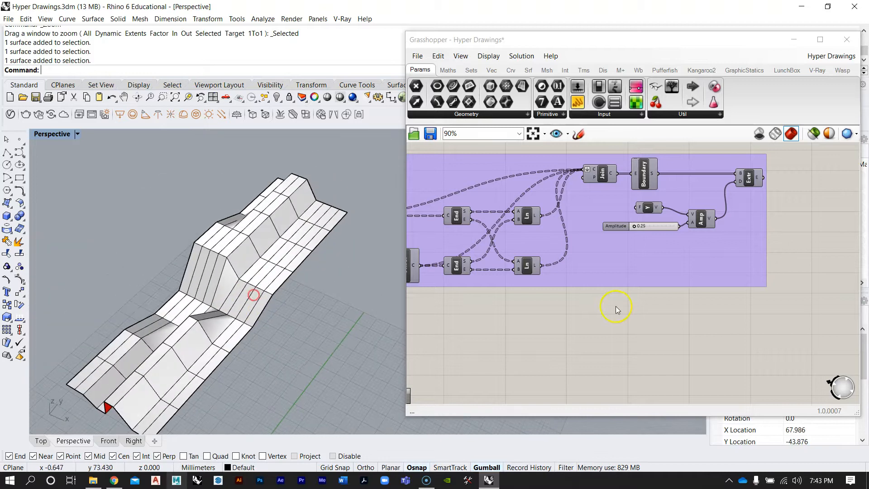
pyautogui.moveTo(616, 306); pyautogui.dragTo(681, 303, button='right')
pyautogui.scroll(-5, 655, 297)
pyautogui.scroll(2, 518, 274)
pyautogui.moveTo(333, 312); pyautogui.dragTo(305, 303, button='right')
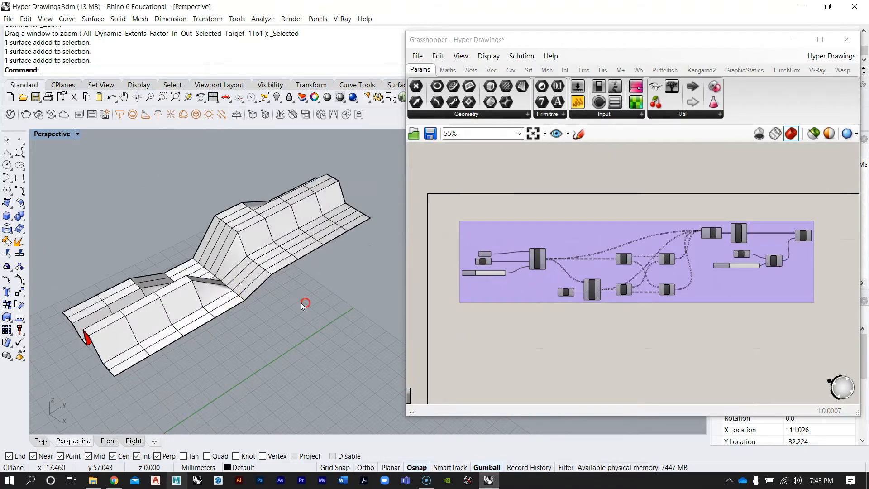
pyautogui.click(224, 286)
pyautogui.write('ZS')
pyautogui.press('Return')
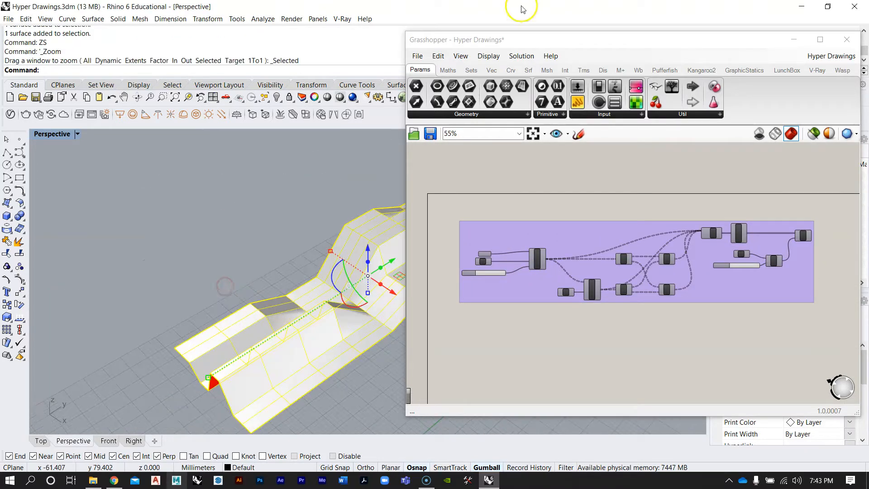
# Move the Grasshopper window aside and zoom into the input components of the upper definition group
pyautogui.moveTo(515, 39); pyautogui.dragTo(634, 25)
pyautogui.moveTo(295, 265); pyautogui.dragTo(297, 265, button='right')
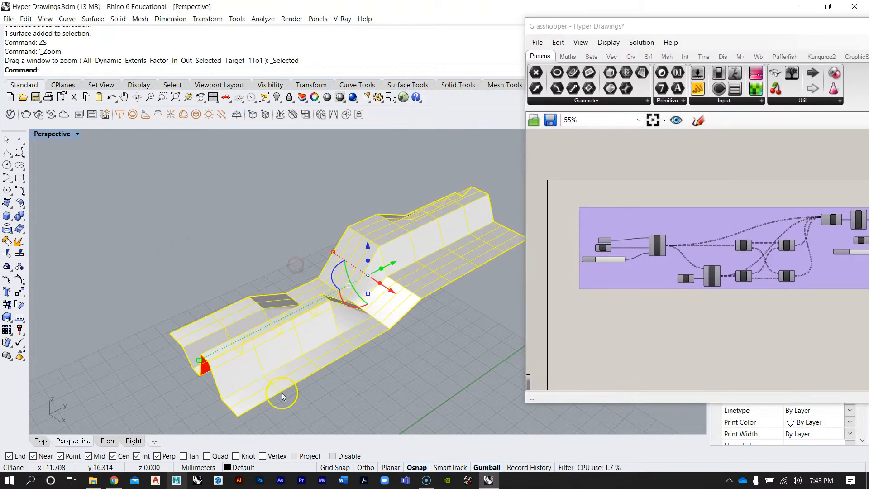
pyautogui.moveTo(410, 262); pyautogui.dragTo(398, 269, button='right')
pyautogui.click(596, 248)
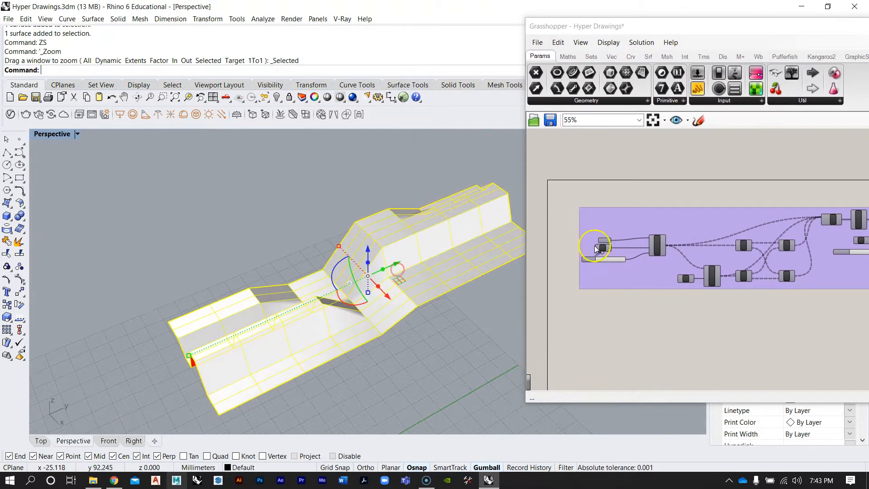
pyautogui.scroll(3, 594, 239)
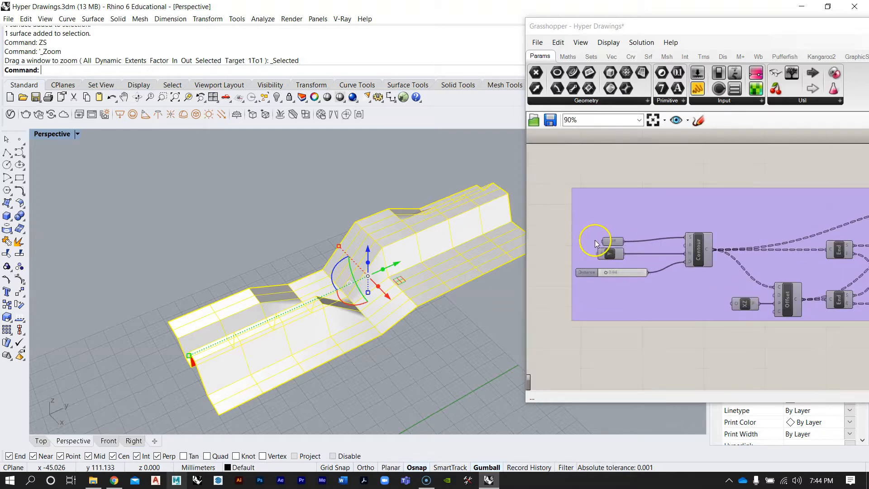
# Add a Surface parameter to the canvas below the existing definition group
pyautogui.click(614, 241)
pyautogui.scroll(-3, 615, 245)
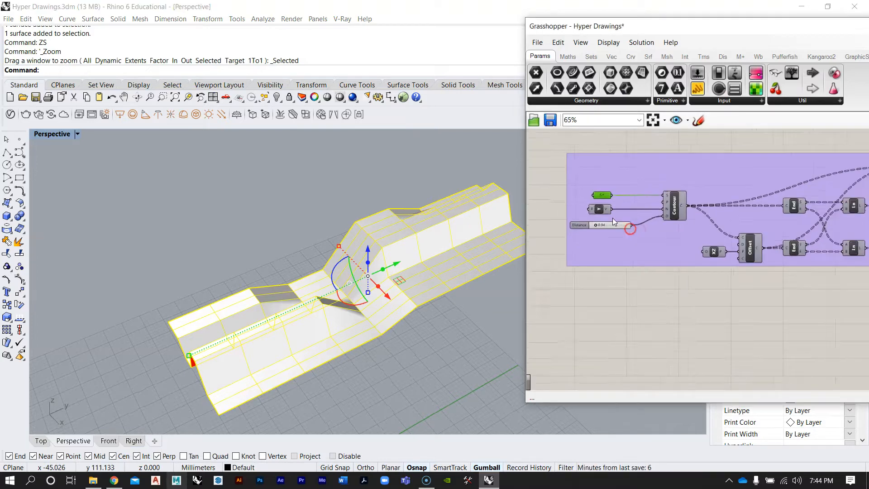
pyautogui.doubleClick(627, 309)
pyautogui.write('surface')
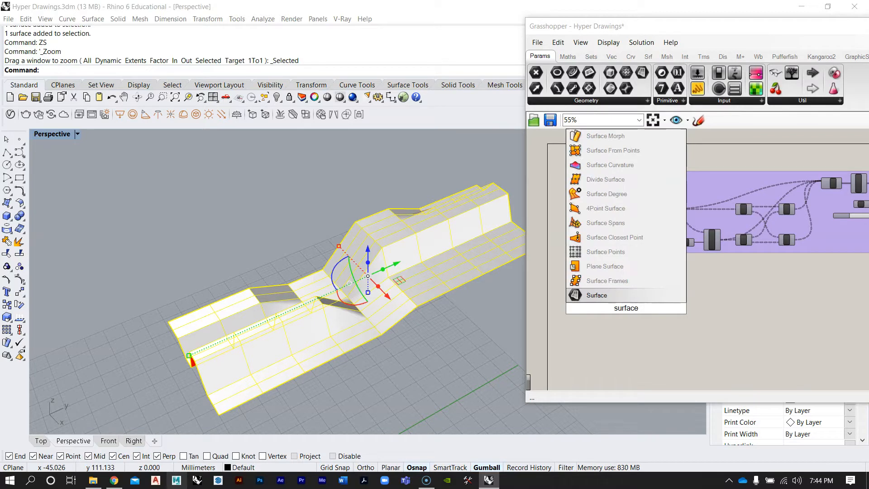
pyautogui.click(597, 296)
pyautogui.scroll(3, 640, 304)
pyautogui.moveTo(641, 304); pyautogui.dragTo(648, 310, button='right')
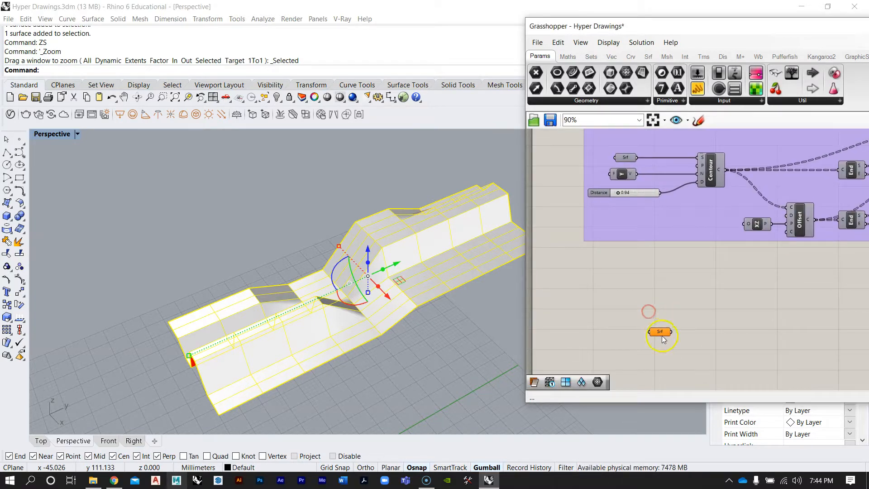
# Set the new Surface parameter to reference the surface in the Rhino viewport
pyautogui.rightClick(633, 295)
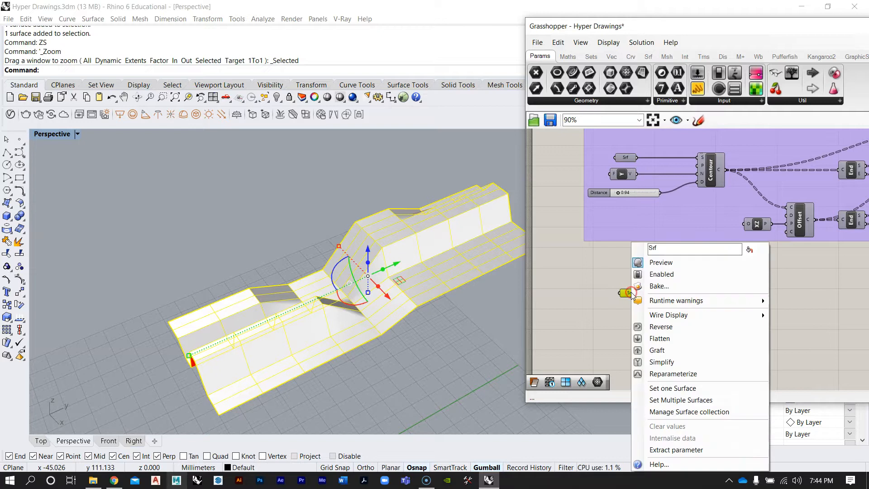
pyautogui.click(674, 390)
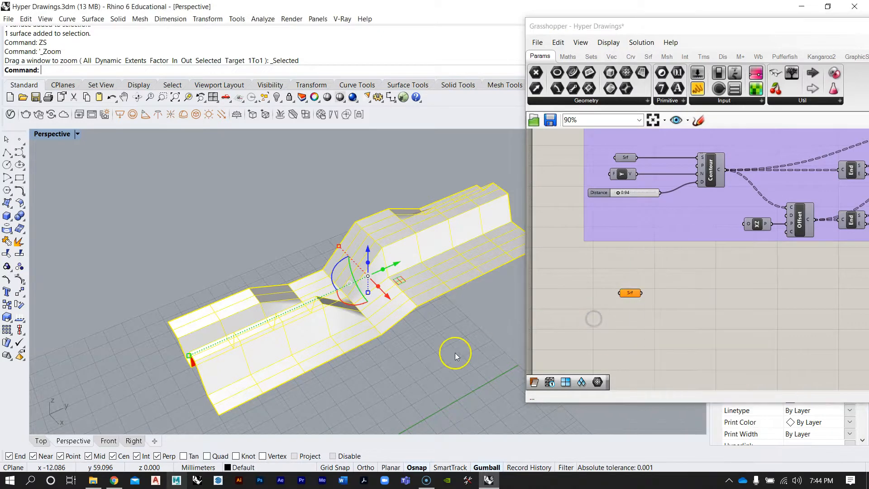
pyautogui.click(433, 340)
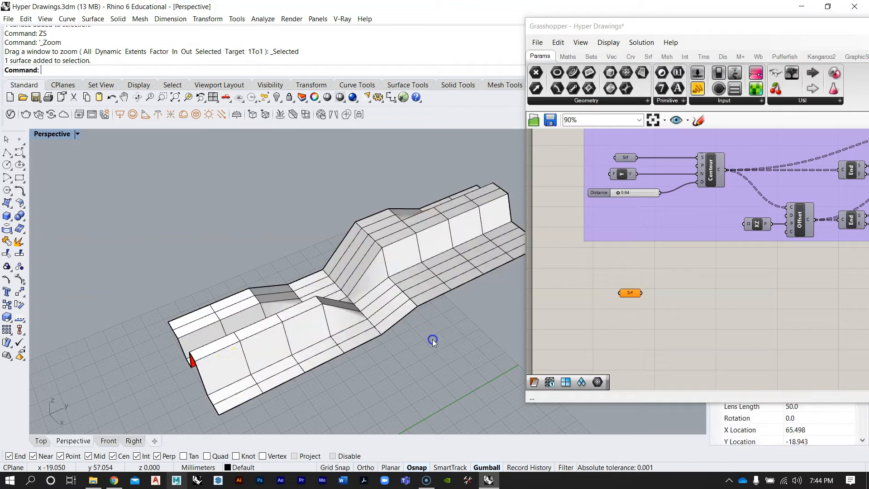
pyautogui.rightClick(633, 294)
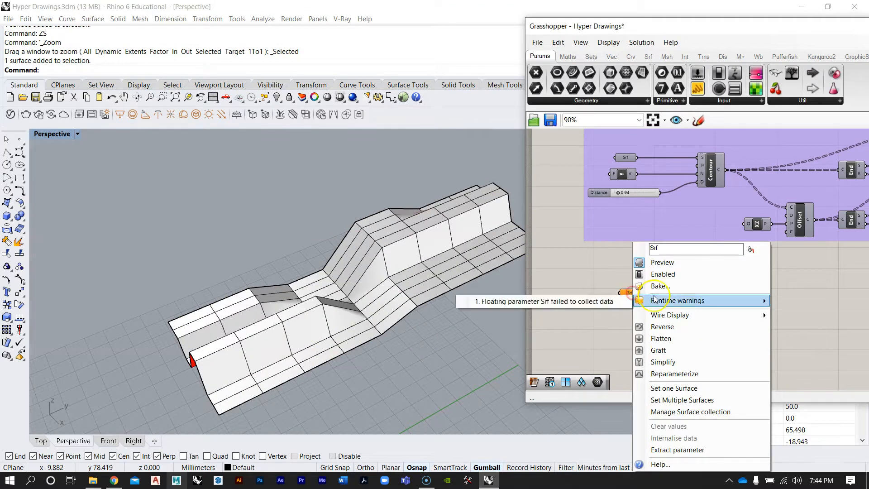
pyautogui.click(675, 390)
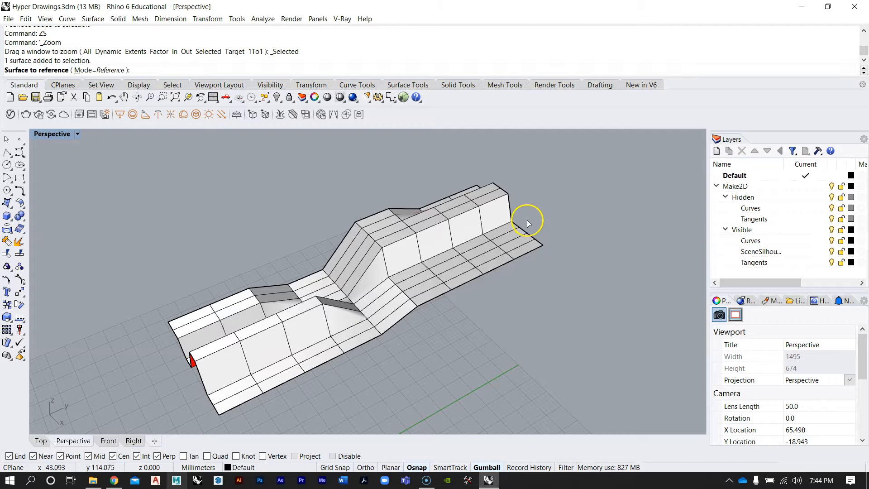
pyautogui.click(380, 259)
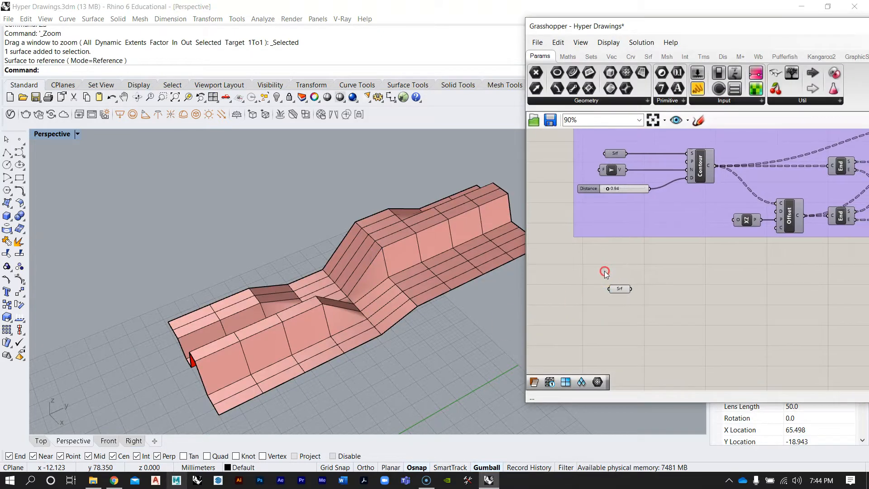
# Select the referenced surface in Rhino and hide it
pyautogui.moveTo(356, 274); pyautogui.dragTo(388, 268, button='right')
pyautogui.click(388, 269)
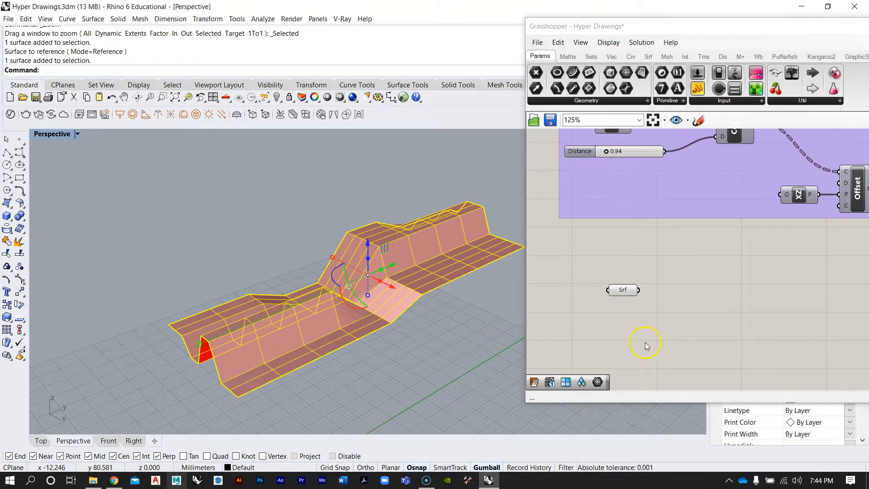
pyautogui.click(448, 364)
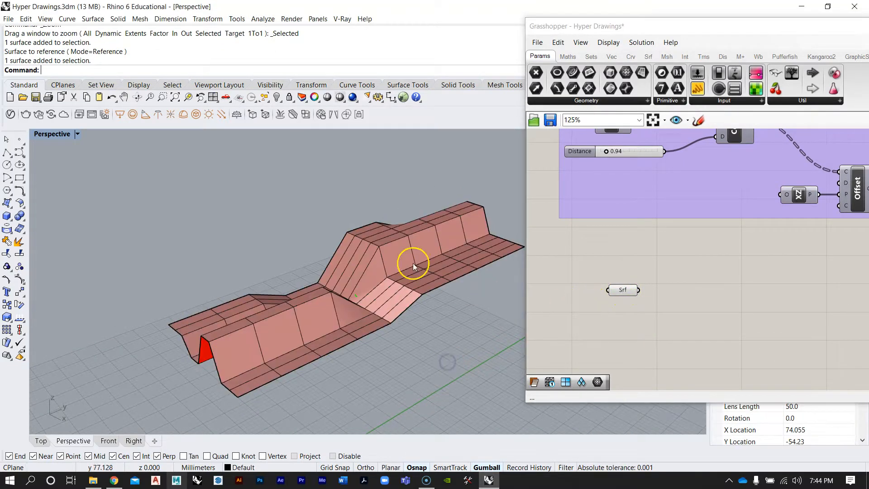
pyautogui.moveTo(411, 262); pyautogui.dragTo(434, 281, button='right')
pyautogui.click(435, 281)
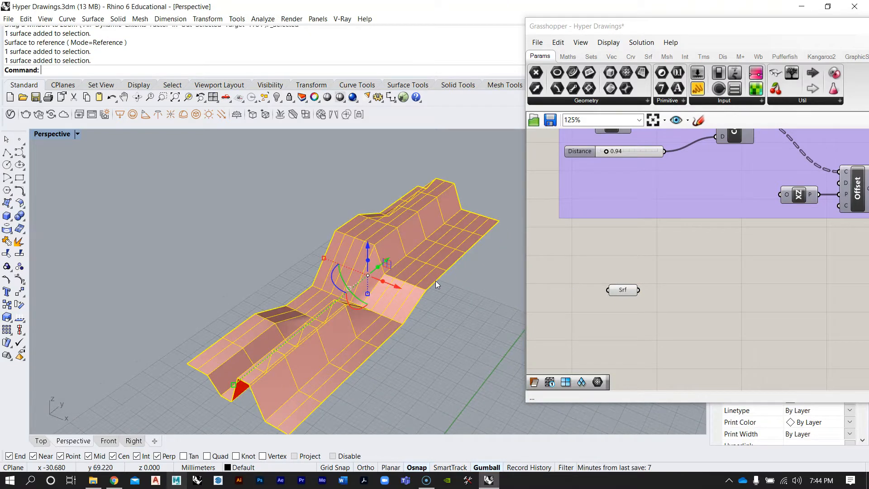
pyautogui.press('Escape')
pyautogui.moveTo(436, 284); pyautogui.dragTo(437, 326, button='right')
pyautogui.click(436, 326)
pyautogui.click(380, 284)
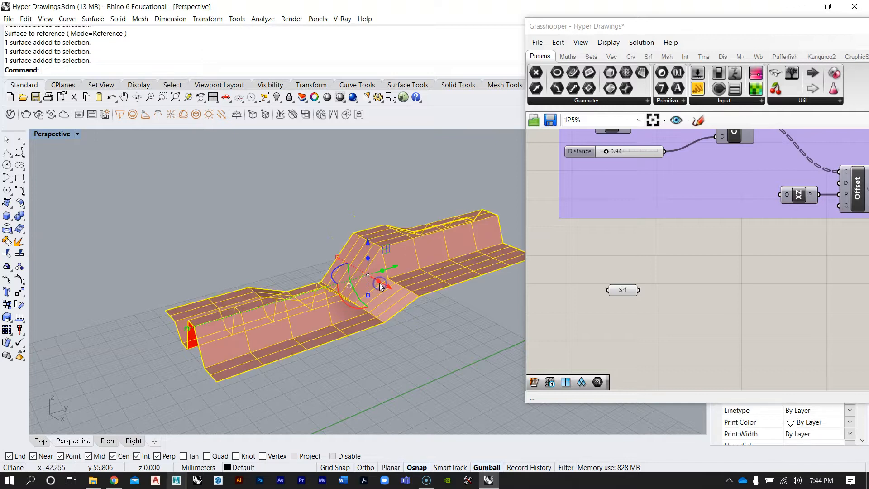
pyautogui.press('Return')
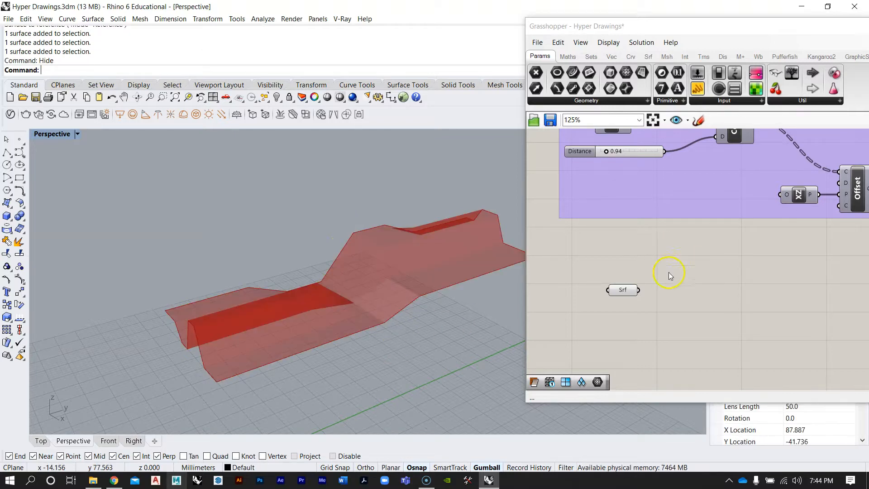
# Reposition the Surface parameter and add a Contour component beside it
pyautogui.moveTo(623, 291); pyautogui.dragTo(607, 280)
pyautogui.click(609, 303)
pyautogui.moveTo(464, 202); pyautogui.dragTo(303, 228, button='right')
pyautogui.moveTo(675, 303); pyautogui.dragTo(636, 309, button='right')
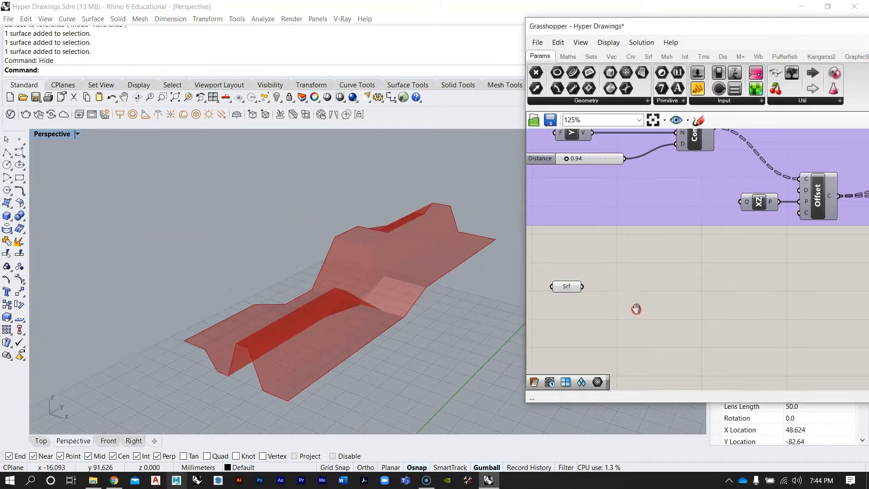
pyautogui.scroll(-4, 643, 286)
pyautogui.scroll(4, 619, 233)
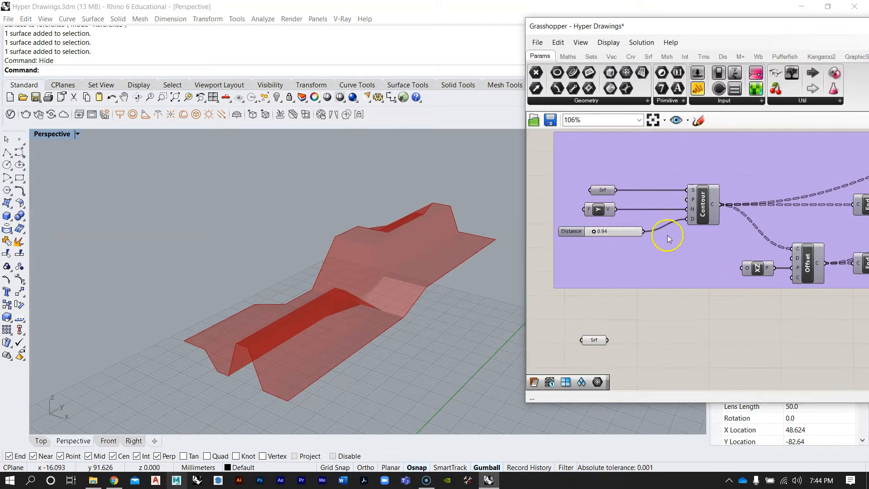
pyautogui.moveTo(667, 235); pyautogui.dragTo(670, 191, button='right')
pyautogui.moveTo(348, 312)
pyautogui.mouseDown(button='right')
pyautogui.moveTo(365, 310)
pyautogui.moveTo(314, 307)
pyautogui.moveTo(344, 320)
pyautogui.mouseUp(button='right')
pyautogui.scroll(1, 699, 251)
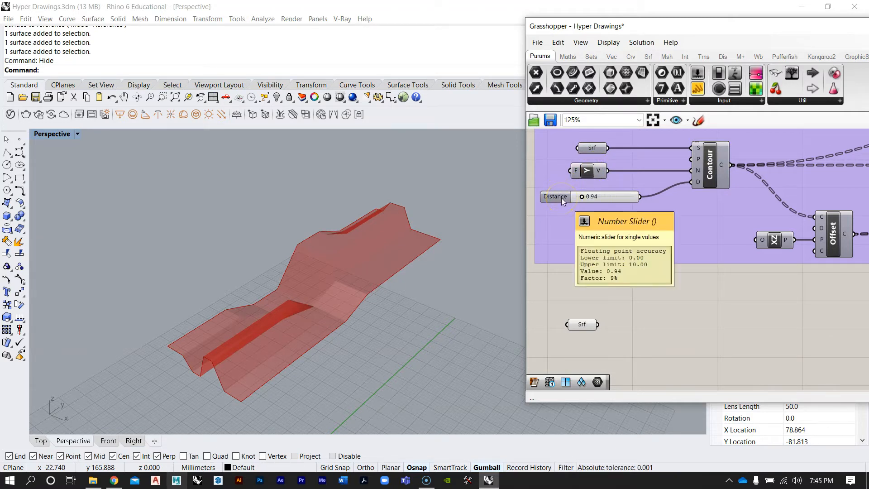
pyautogui.moveTo(679, 288); pyautogui.dragTo(632, 244, button='right')
pyautogui.doubleClick(633, 298)
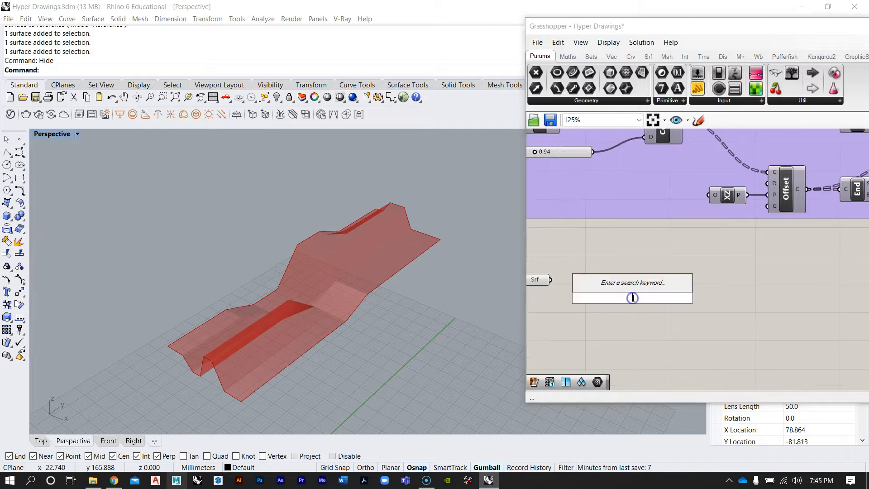
pyautogui.write('contou')
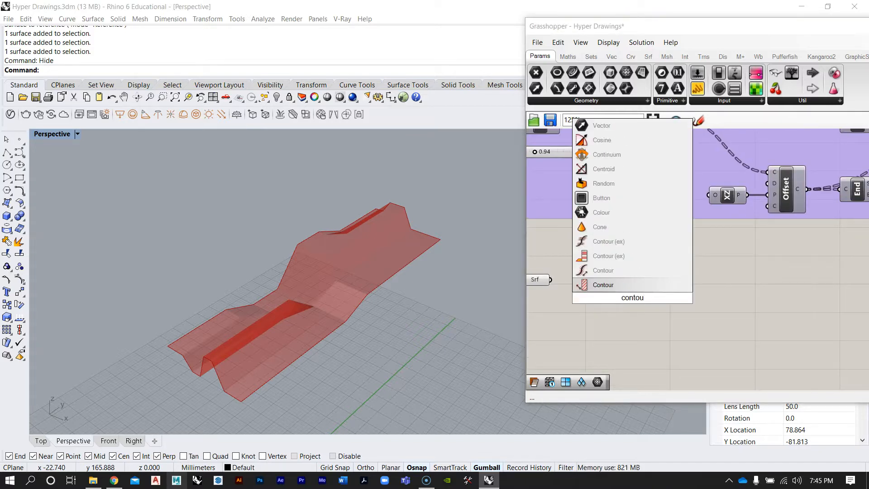
pyautogui.click(623, 285)
pyautogui.scroll(-2, 712, 294)
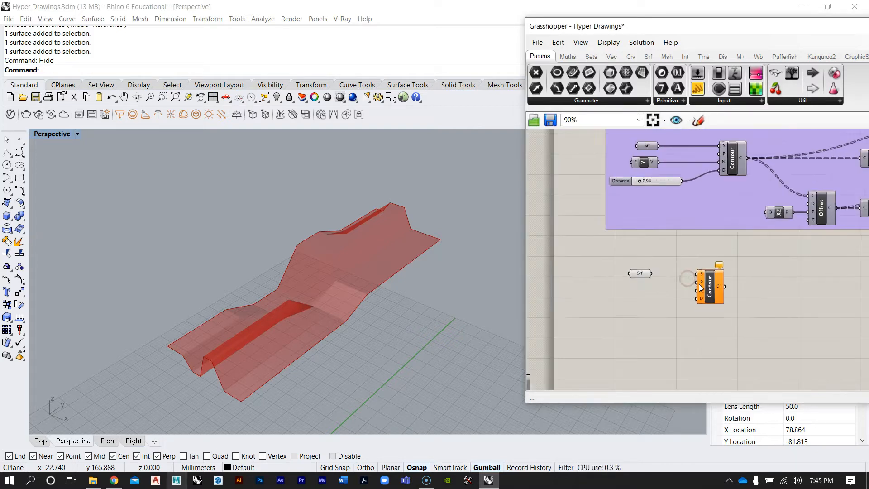
# Connect the Surface parameter's output to the Contour component's Shape input
pyautogui.click(639, 273)
pyautogui.scroll(4, 689, 287)
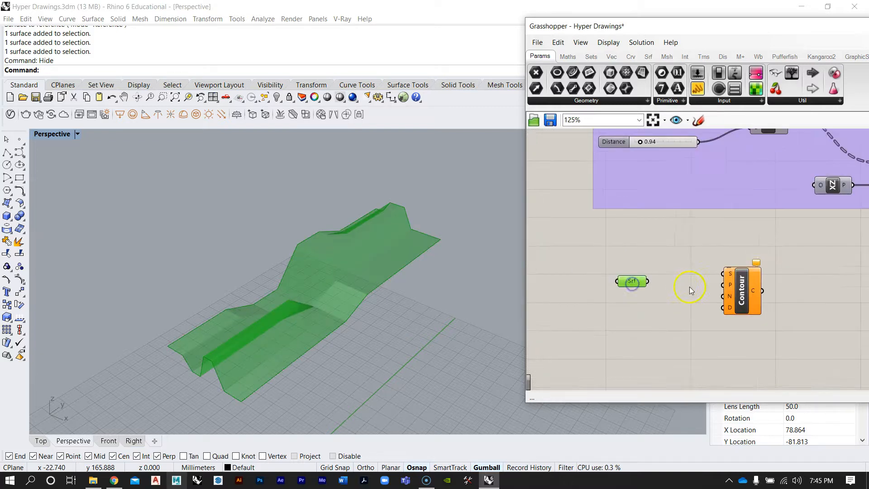
pyautogui.moveTo(725, 304); pyautogui.dragTo(713, 313)
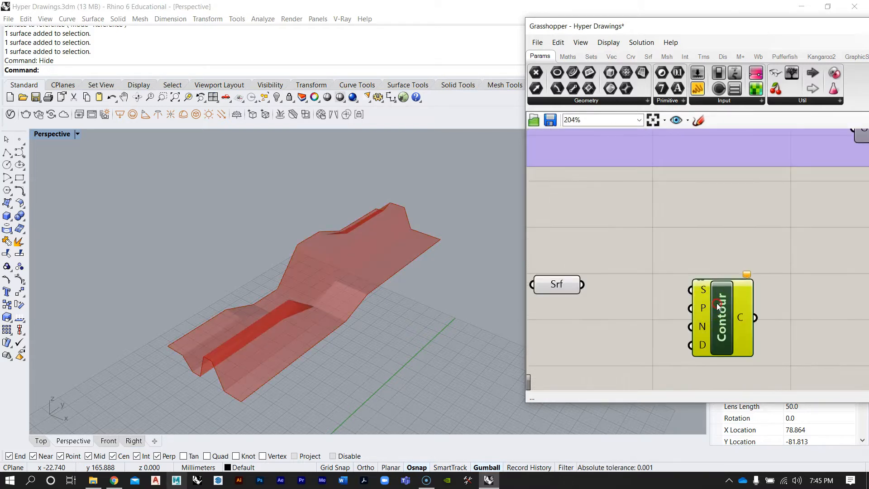
pyautogui.moveTo(718, 306); pyautogui.dragTo(734, 297, button='right')
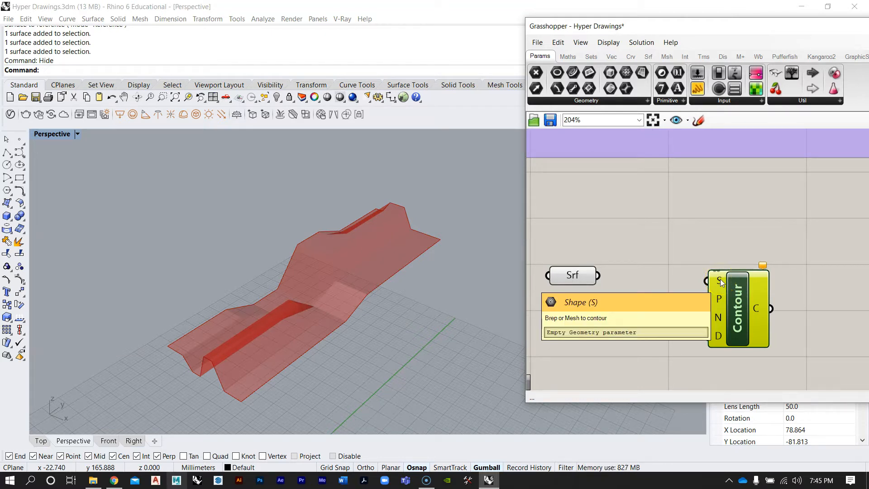
pyautogui.click(726, 237)
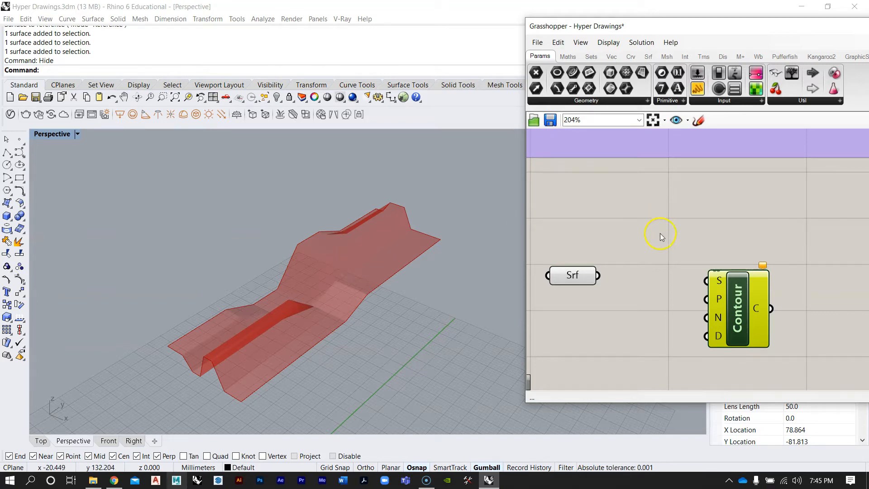
pyautogui.moveTo(660, 233); pyautogui.dragTo(667, 211, button='right')
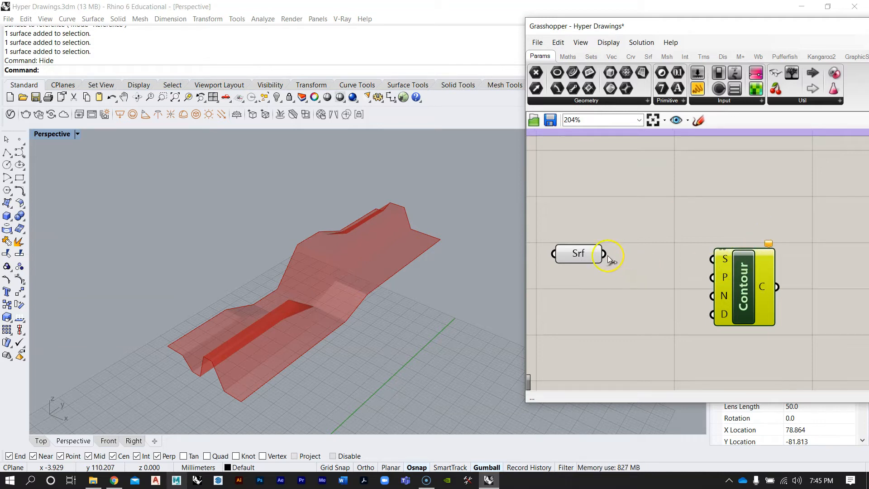
pyautogui.moveTo(636, 232); pyautogui.dragTo(733, 275)
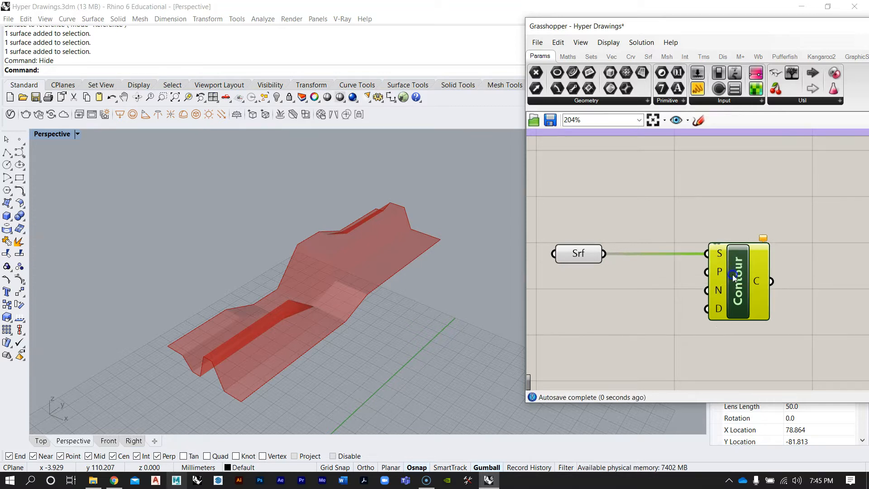
# Examine the descriptions of the Contour component's Shape and Point inputs
pyautogui.click(707, 218)
pyautogui.scroll(-2, 704, 235)
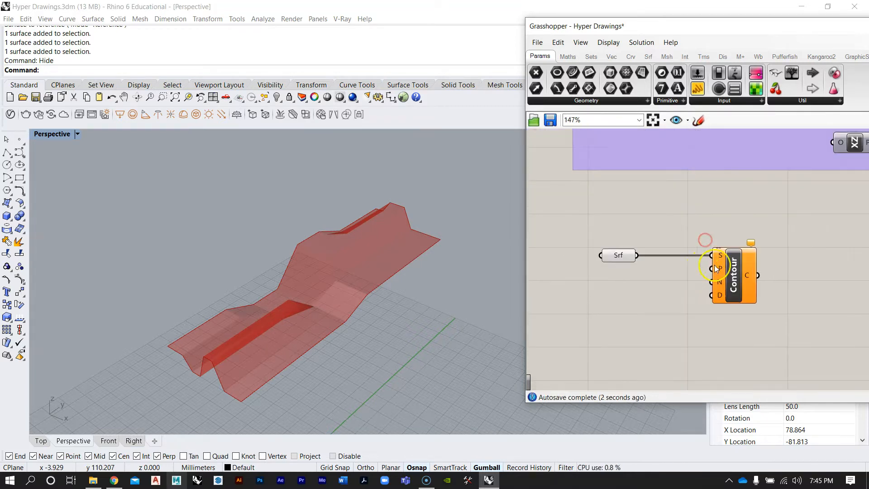
pyautogui.moveTo(722, 259)
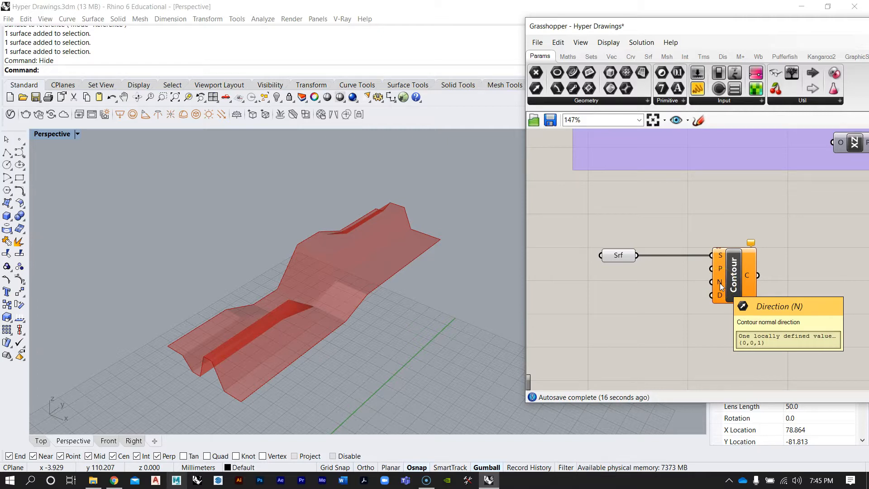
pyautogui.click(720, 256)
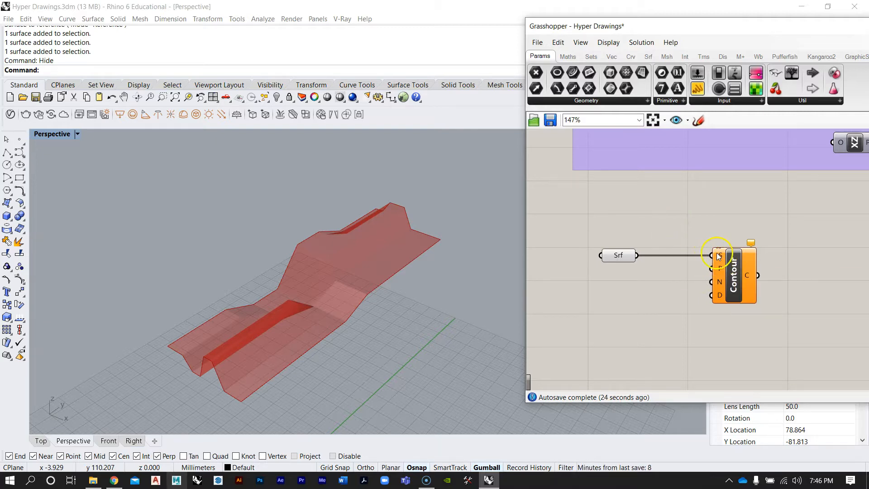
pyautogui.moveTo(622, 237); pyautogui.dragTo(566, 292)
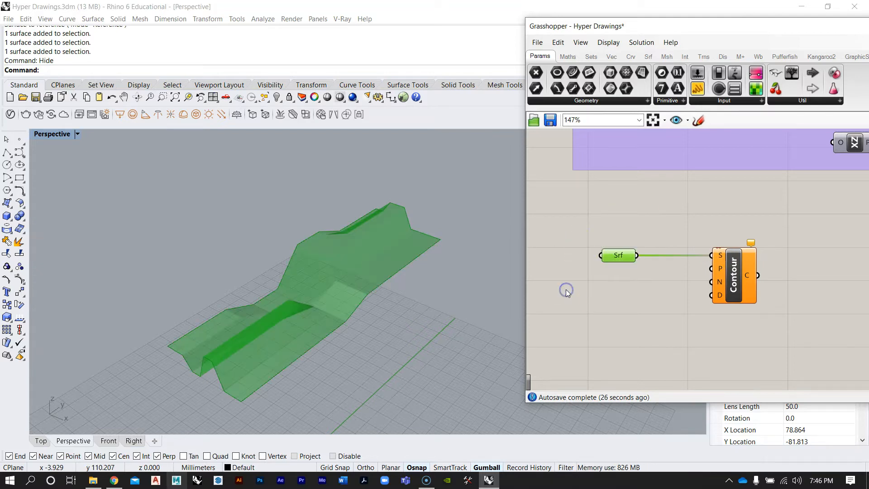
pyautogui.click(598, 298)
pyautogui.moveTo(695, 293); pyautogui.dragTo(697, 280, button='right')
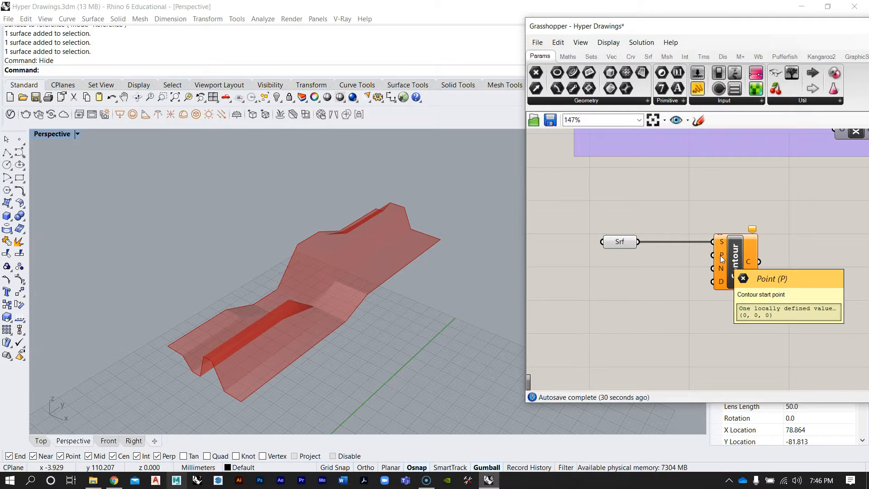
pyautogui.moveTo(710, 177); pyautogui.dragTo(664, 248, button='right')
pyautogui.scroll(-4, 662, 251)
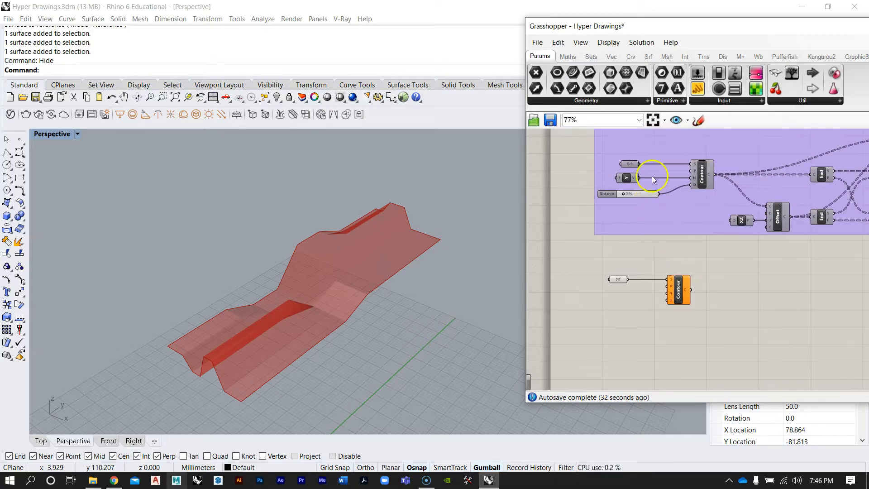
pyautogui.scroll(2, 655, 173)
# Orbit and zoom the perspective view to examine the world origin relative to the surface
pyautogui.moveTo(680, 297); pyautogui.dragTo(686, 275, button='right')
pyautogui.moveTo(401, 252); pyautogui.dragTo(359, 262, button='right')
pyautogui.scroll(-6, 313, 257)
pyautogui.scroll(3, 314, 257)
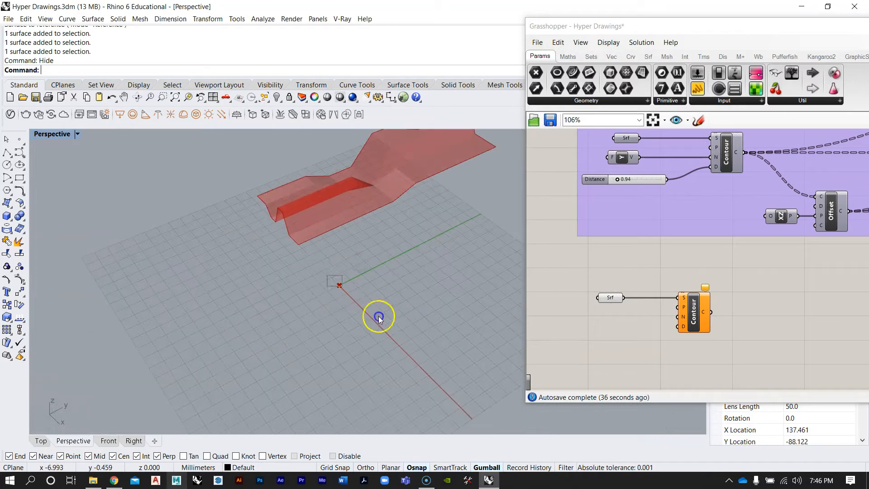
pyautogui.scroll(2, 381, 317)
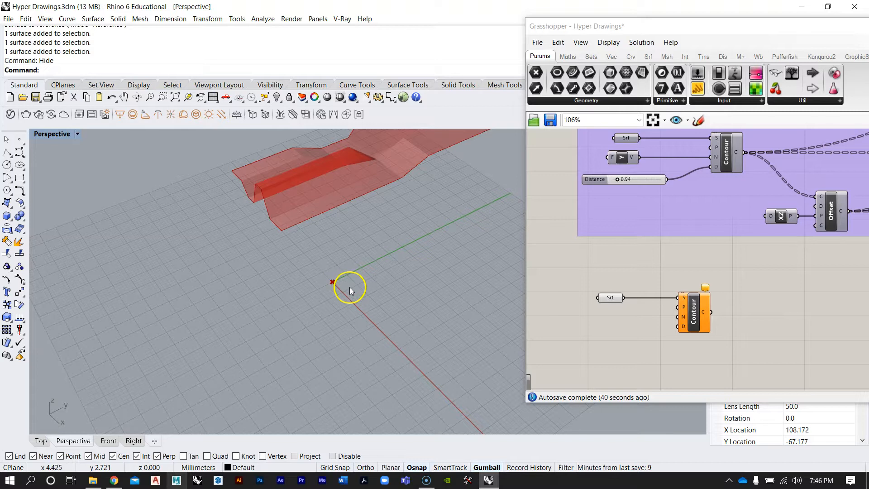
pyautogui.moveTo(389, 259)
pyautogui.mouseDown(button='right')
pyautogui.moveTo(396, 303)
pyautogui.moveTo(380, 254)
pyautogui.moveTo(395, 259)
pyautogui.mouseUp(button='right')
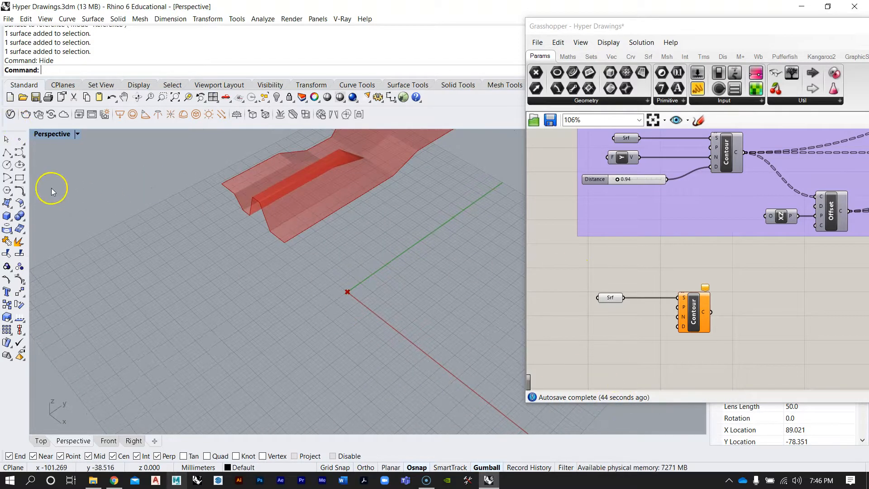
# Place a point at the world origin in the Rhino viewport
pyautogui.click(19, 139)
pyautogui.scroll(3, 333, 316)
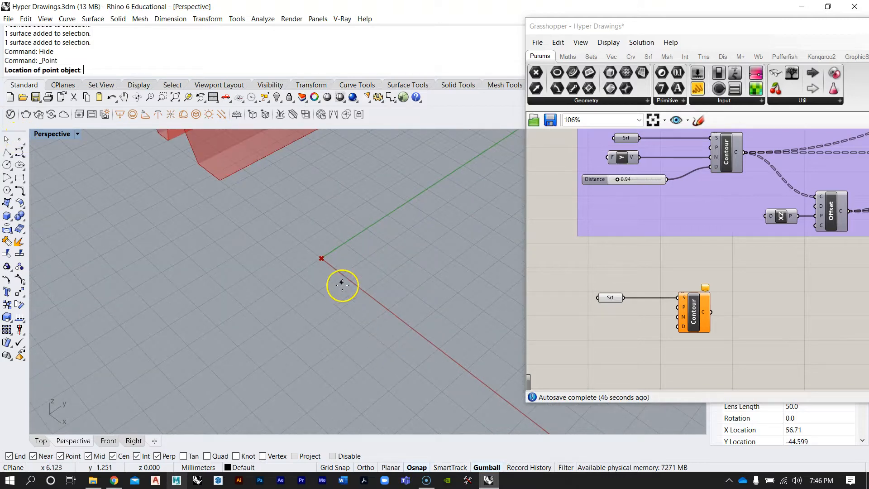
pyautogui.click(346, 264)
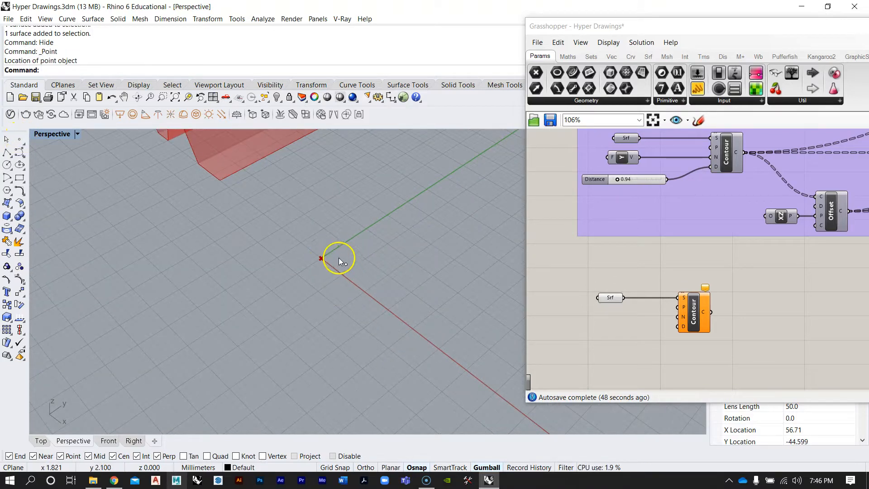
# Add a Point parameter set to the origin point and connect it to the new Contour's Point input
pyautogui.doubleClick(617, 340)
pyautogui.write('point')
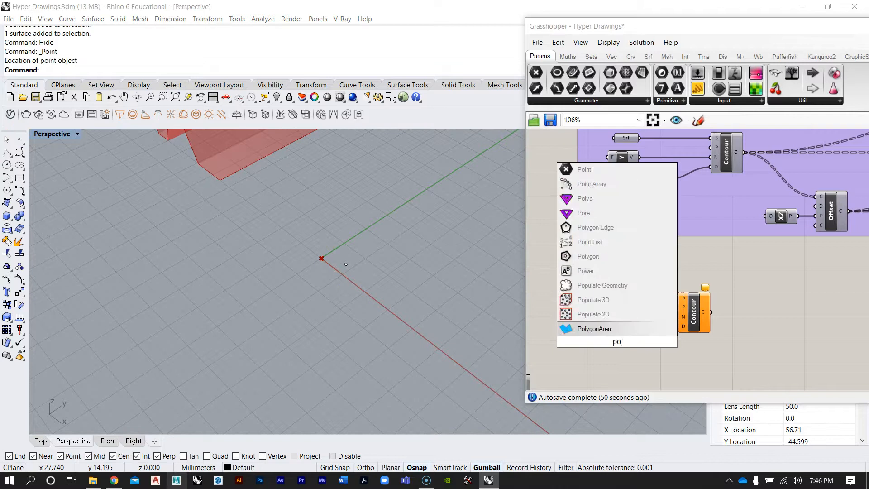
pyautogui.press('Return')
pyautogui.scroll(3, 618, 342)
pyautogui.moveTo(345, 251); pyautogui.dragTo(374, 293)
pyautogui.rightClick(617, 350)
pyautogui.click(643, 443)
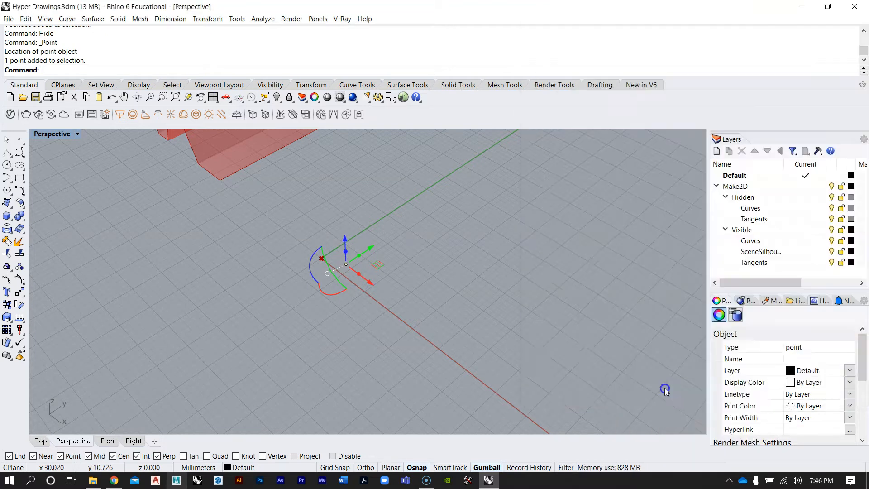
pyautogui.click(347, 266)
pyautogui.moveTo(634, 343); pyautogui.dragTo(617, 305)
# Move the point around the origin with the gumball
pyautogui.moveTo(308, 249); pyautogui.dragTo(379, 295)
pyautogui.moveTo(366, 262); pyautogui.dragTo(406, 238)
pyautogui.moveTo(401, 272); pyautogui.dragTo(374, 249)
pyautogui.moveTo(374, 245); pyautogui.dragTo(384, 274, button='right')
pyautogui.moveTo(382, 278); pyautogui.dragTo(316, 324)
pyautogui.moveTo(316, 323); pyautogui.dragTo(362, 266, button='right')
pyautogui.scroll(5, 264, 276)
pyautogui.moveTo(321, 285); pyautogui.dragTo(314, 280, button='right')
pyautogui.moveTo(315, 356); pyautogui.dragTo(346, 330)
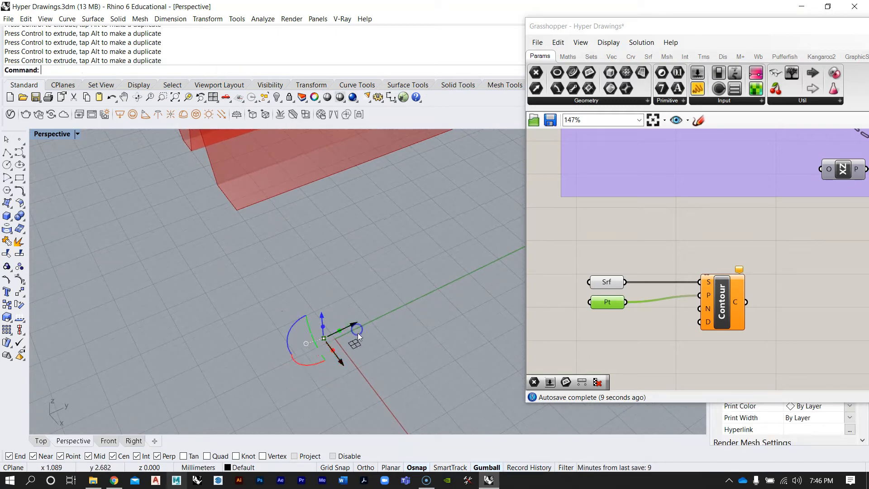
# Delete the point and the Point parameter
pyautogui.press('Delete')
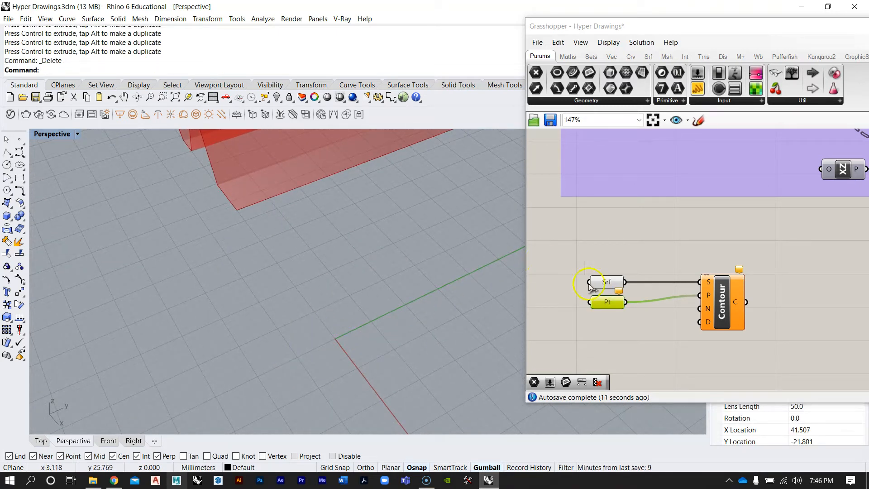
pyautogui.click(611, 304)
pyautogui.press('Delete')
# Turn on preview for the original Contour component to show its contour lines
pyautogui.click(434, 308)
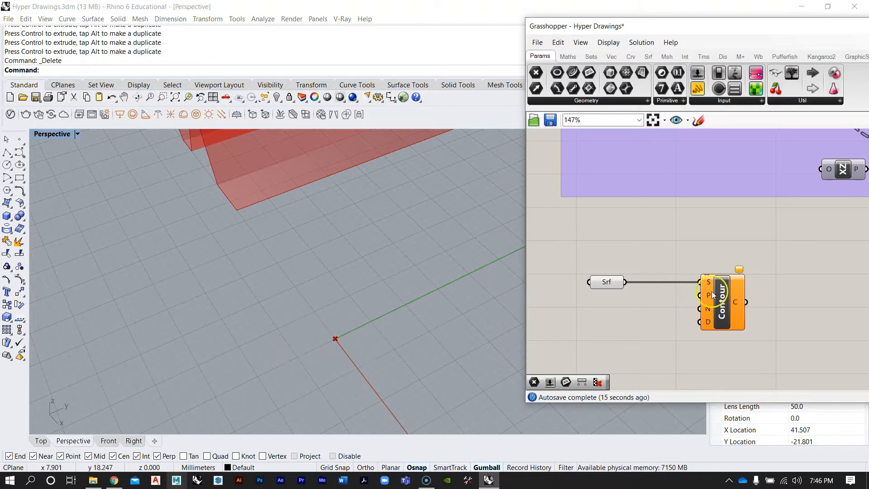
pyautogui.moveTo(708, 309)
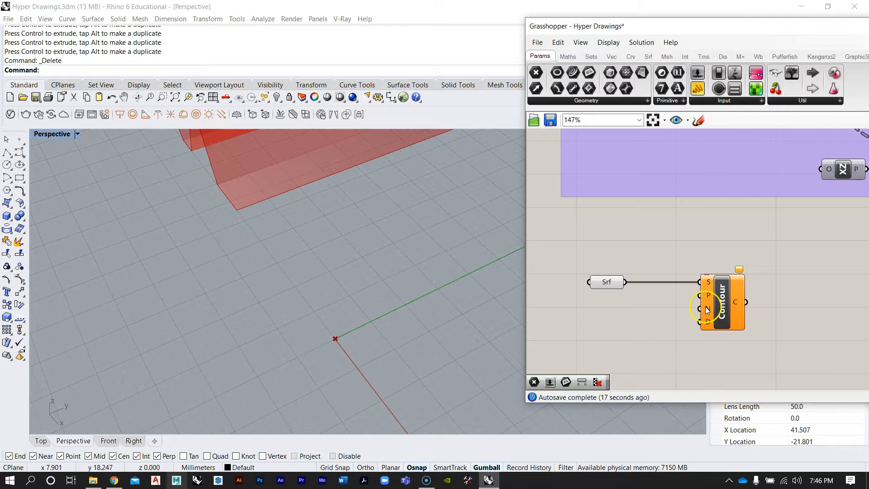
pyautogui.moveTo(434, 262); pyautogui.dragTo(326, 236, button='right')
pyautogui.moveTo(681, 264); pyautogui.dragTo(656, 286, button='right')
pyautogui.scroll(-4, 609, 267)
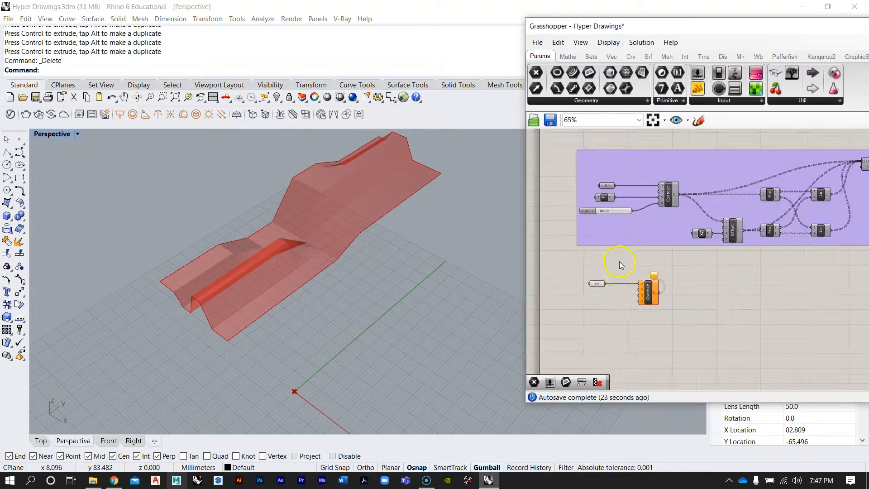
pyautogui.scroll(3, 699, 204)
pyautogui.rightClick(625, 222)
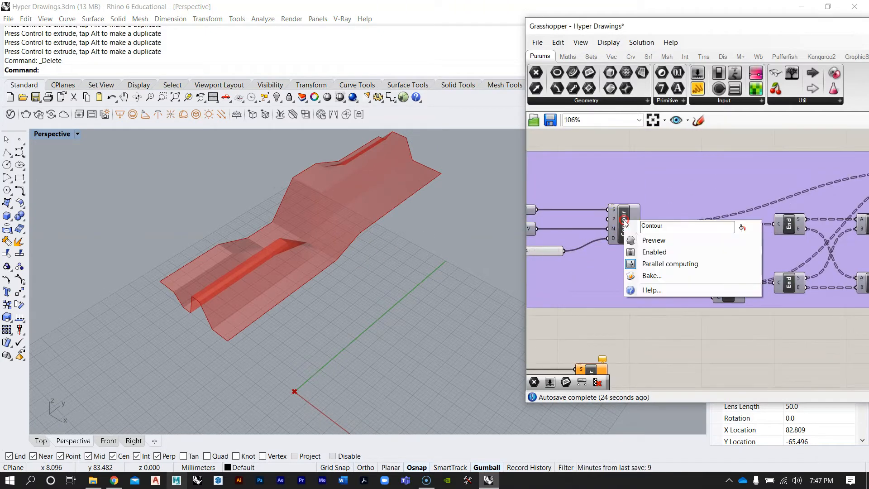
pyautogui.click(644, 242)
pyautogui.moveTo(235, 272); pyautogui.dragTo(171, 291, button='right')
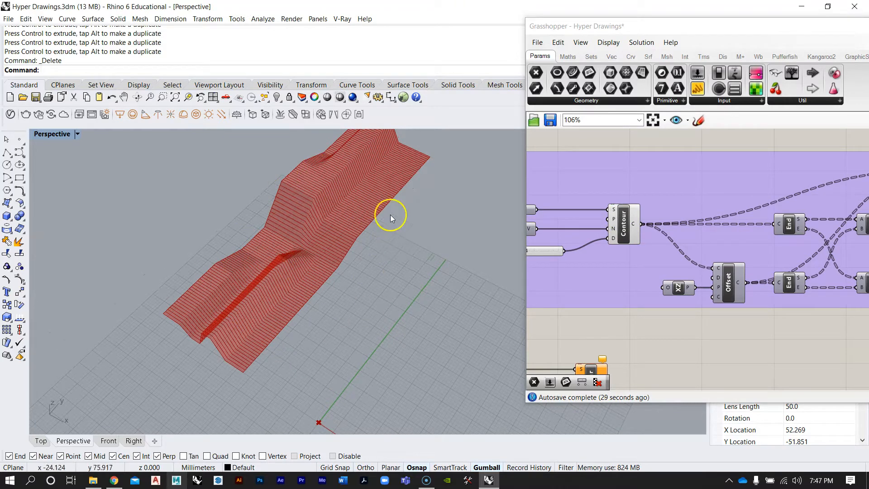
# Add a Unit Y vector component and connect it to the new Contour's Normal input
pyautogui.moveTo(389, 280); pyautogui.dragTo(335, 248, button='right')
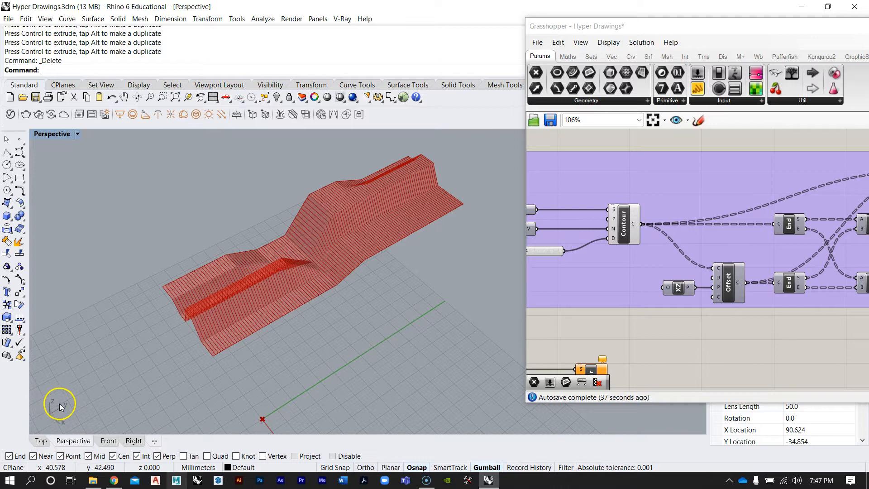
pyautogui.moveTo(113, 398); pyautogui.dragTo(184, 339, button='right')
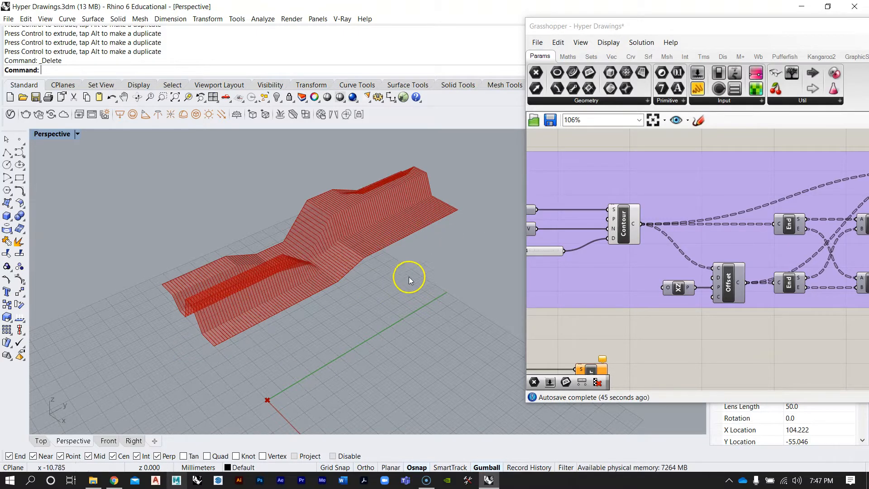
pyautogui.scroll(-3, 621, 278)
pyautogui.scroll(3, 621, 278)
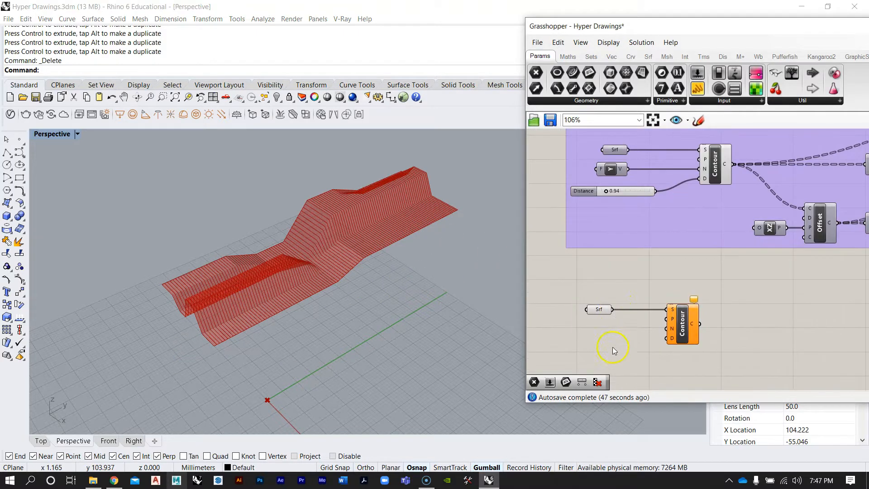
pyautogui.doubleClick(613, 345)
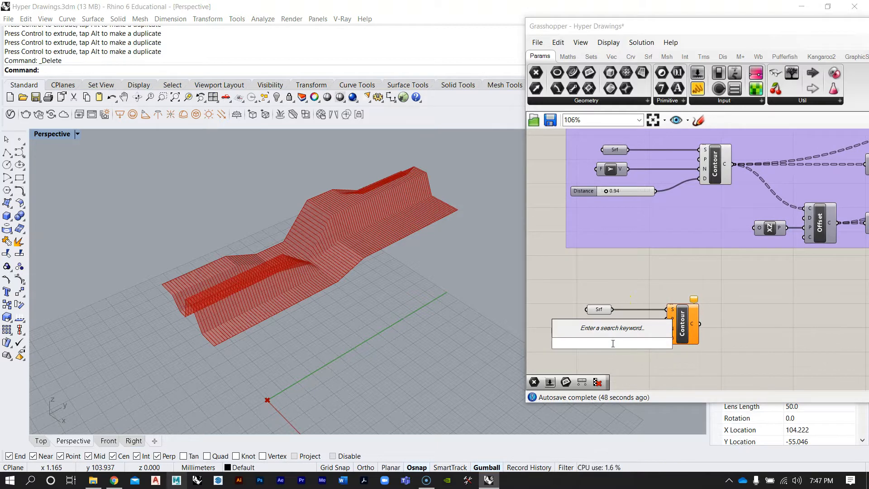
pyautogui.write('y')
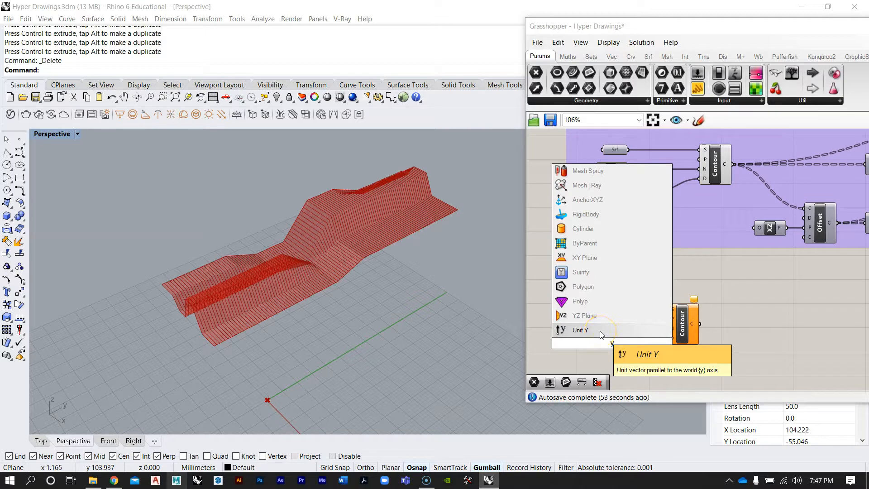
pyautogui.click(602, 334)
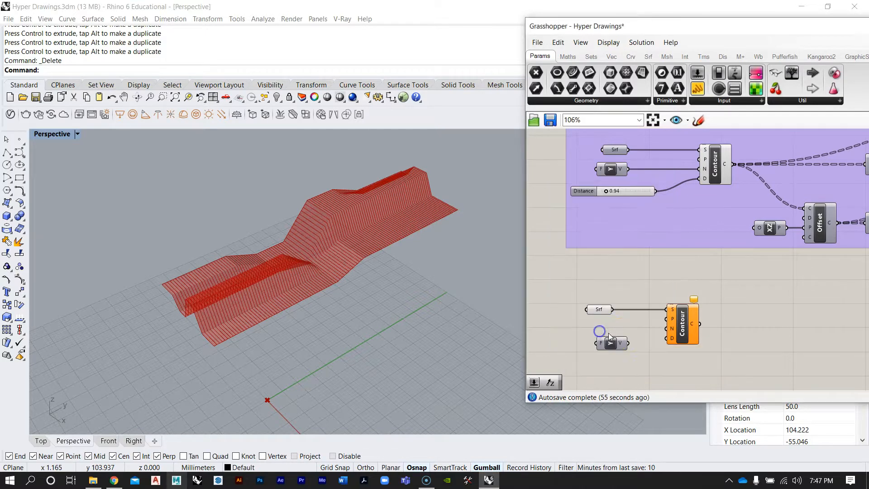
pyautogui.scroll(3, 621, 341)
pyautogui.moveTo(609, 347); pyautogui.dragTo(689, 324)
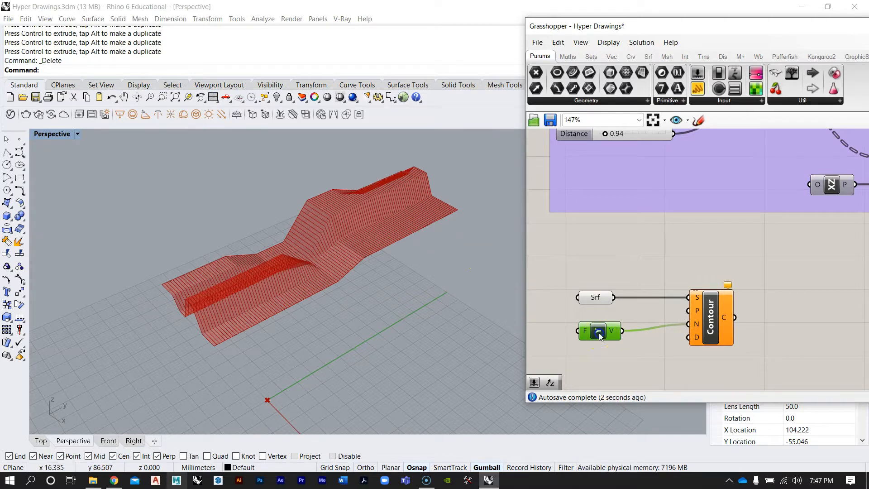
pyautogui.moveTo(600, 334); pyautogui.dragTo(600, 327)
pyautogui.click(682, 317)
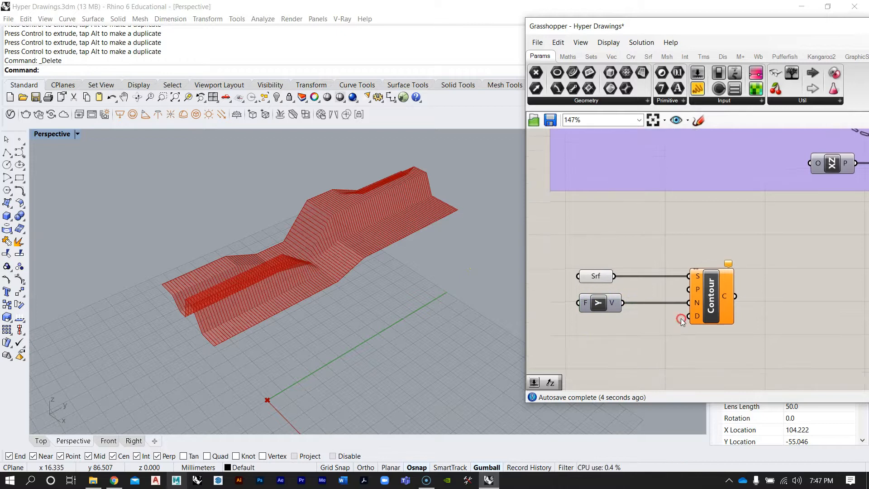
# Check the model's document units settings and close them
pyautogui.scroll(3, 706, 317)
pyautogui.scroll(1, 706, 317)
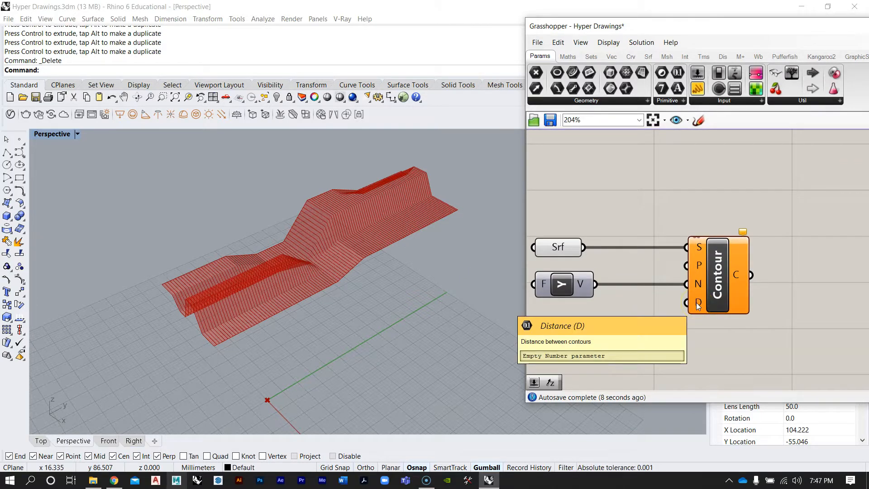
pyautogui.scroll(5, 284, 303)
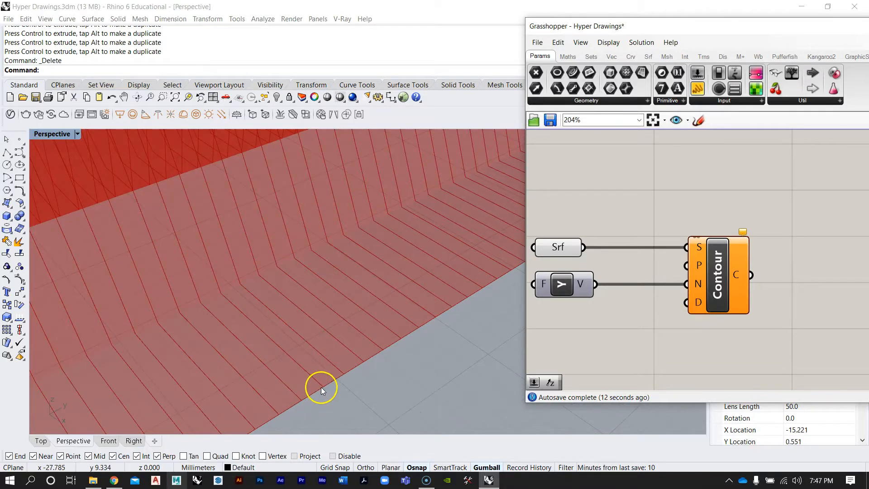
pyautogui.scroll(-5, 312, 331)
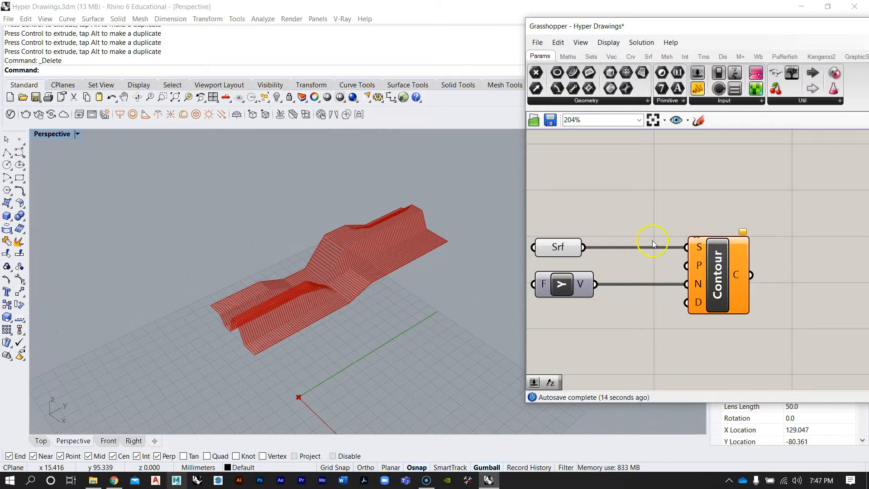
pyautogui.scroll(-6, 670, 306)
pyautogui.scroll(1, 664, 299)
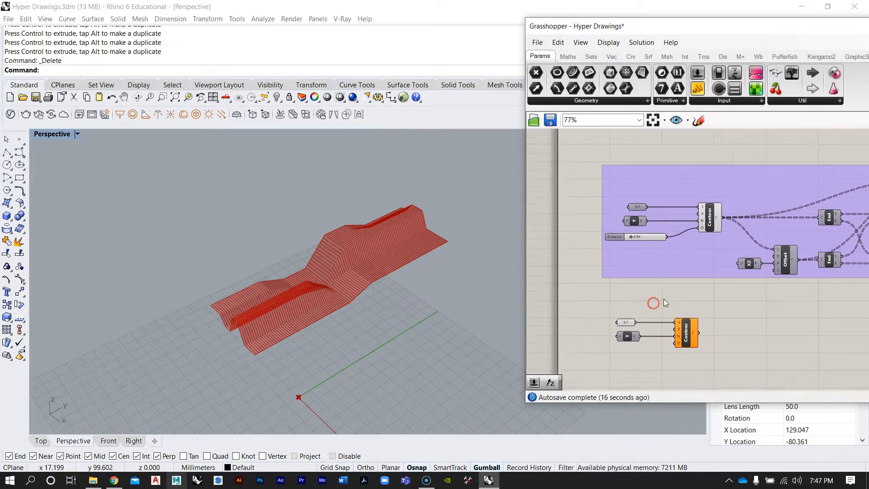
pyautogui.moveTo(408, 288); pyautogui.dragTo(401, 322, button='right')
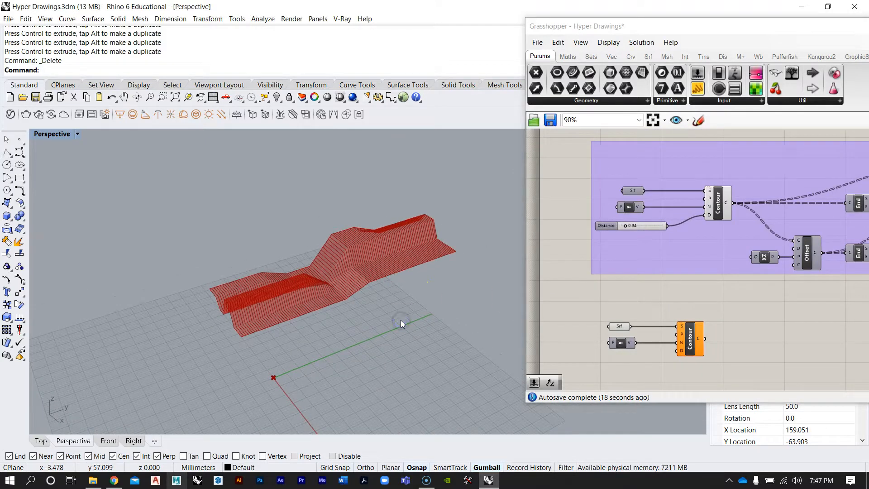
pyautogui.write('units')
pyautogui.press('Return')
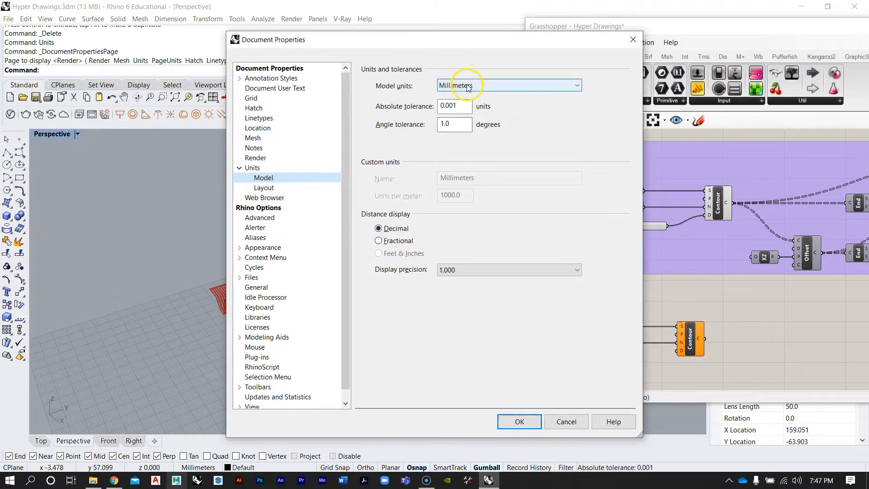
pyautogui.click(633, 39)
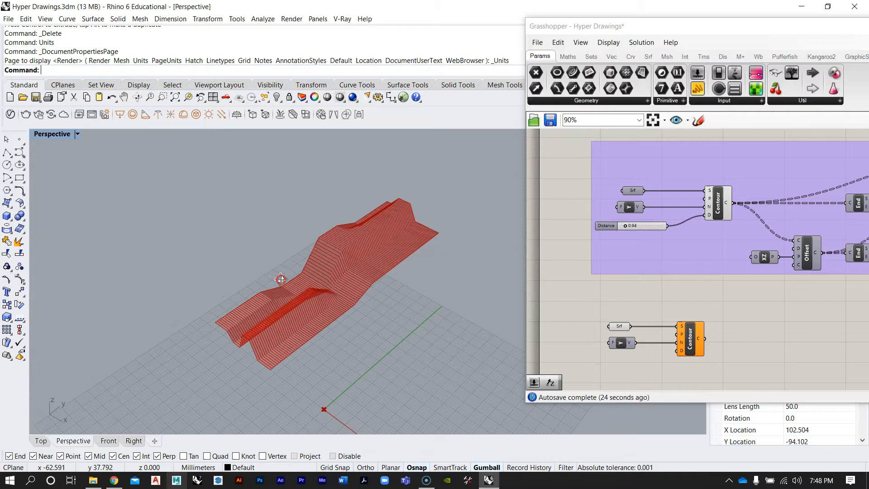
# Inspect the original definition's Distance slider and the contour spacing in the viewport
pyautogui.scroll(3, 360, 293)
pyautogui.scroll(5, 630, 228)
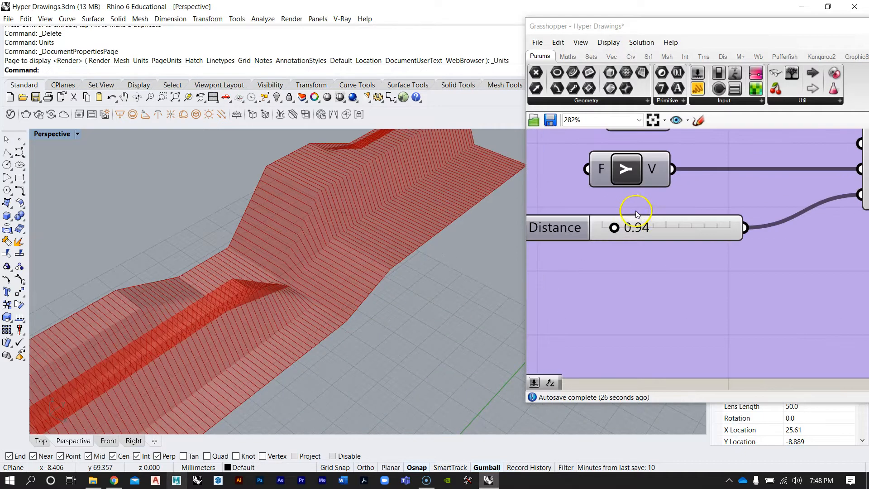
pyautogui.scroll(-2, 645, 228)
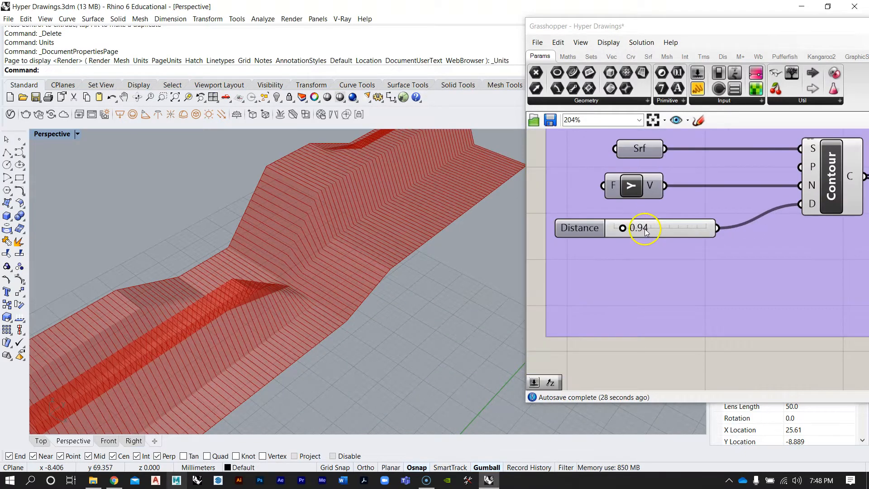
pyautogui.moveTo(469, 259); pyautogui.dragTo(430, 267, button='right')
pyautogui.scroll(3, 374, 289)
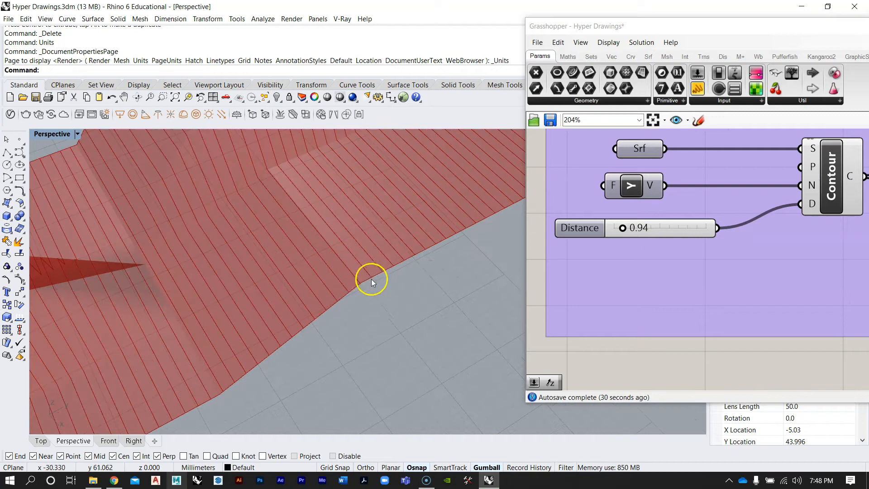
pyautogui.scroll(-5, 371, 279)
pyautogui.moveTo(310, 258); pyautogui.dragTo(307, 282, button='right')
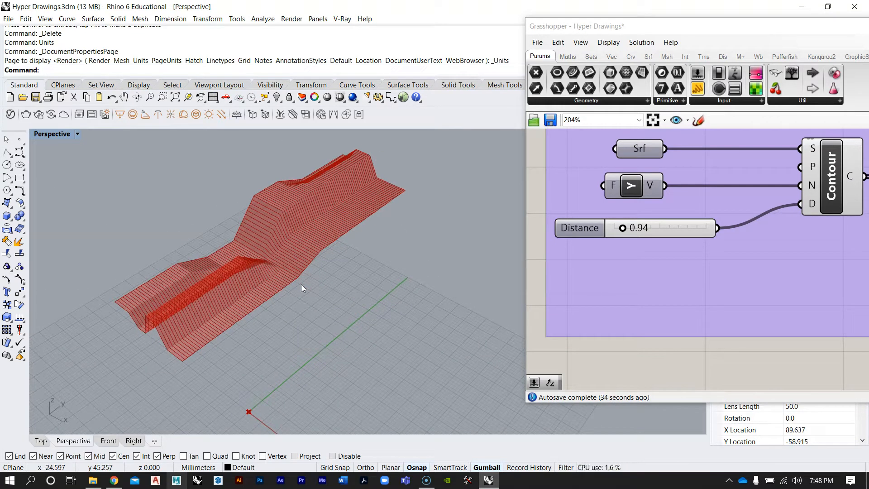
pyautogui.moveTo(321, 306); pyautogui.dragTo(348, 316, button='right')
pyautogui.moveTo(371, 273); pyautogui.dragTo(339, 297, button='right')
pyautogui.moveTo(671, 257); pyautogui.dragTo(660, 242, button='right')
pyautogui.scroll(-5, 648, 234)
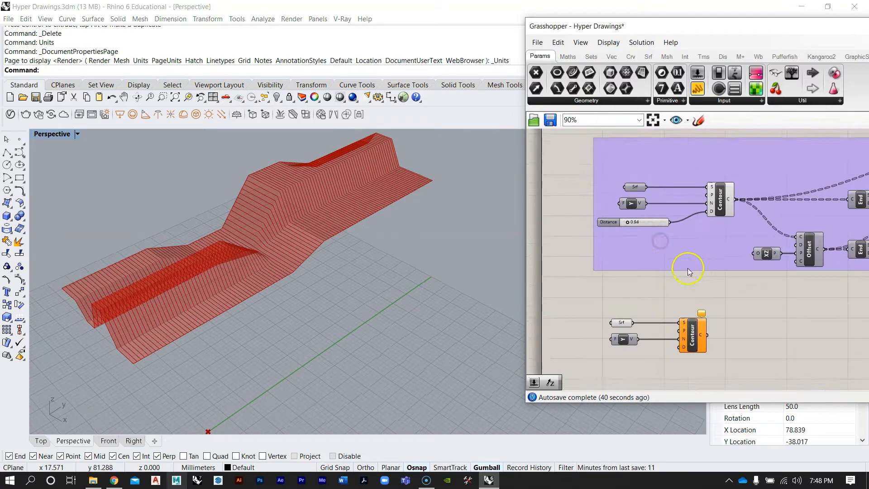
pyautogui.moveTo(688, 268); pyautogui.dragTo(684, 227, button='right')
pyautogui.scroll(1, 651, 275)
pyautogui.scroll(3, 642, 294)
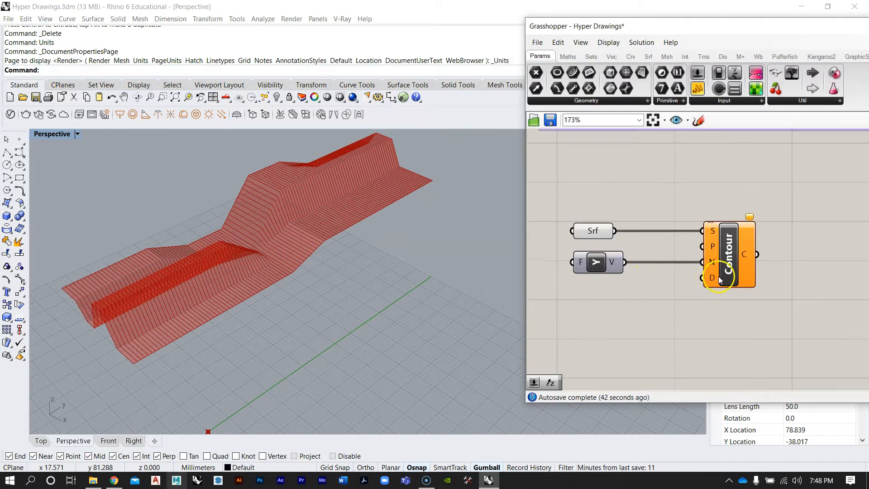
# Add a number slider set to 10 below the new Contour component
pyautogui.doubleClick(654, 325)
pyautogui.moveTo(649, 183); pyautogui.dragTo(690, 327, button='right')
pyautogui.scroll(-1, 642, 184)
pyautogui.scroll(1, 641, 183)
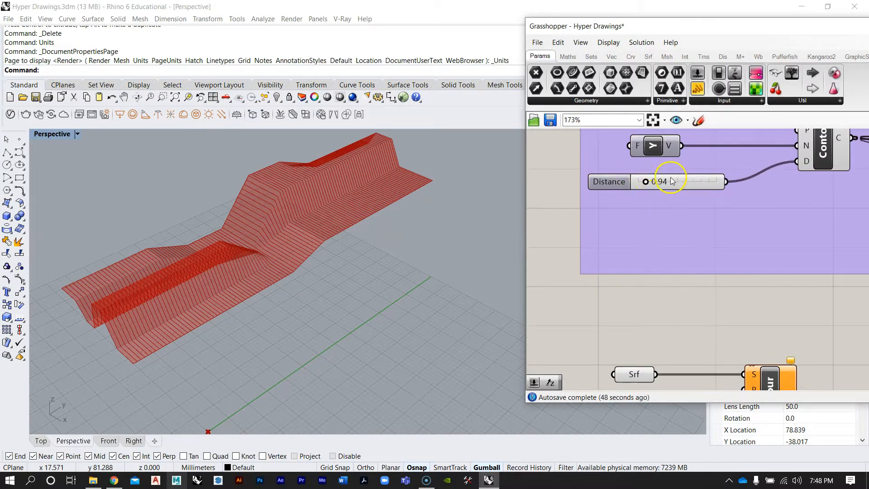
pyautogui.scroll(-4, 646, 185)
pyautogui.moveTo(686, 233); pyautogui.dragTo(665, 206, button='right')
pyautogui.scroll(2, 634, 294)
pyautogui.doubleClick(637, 320)
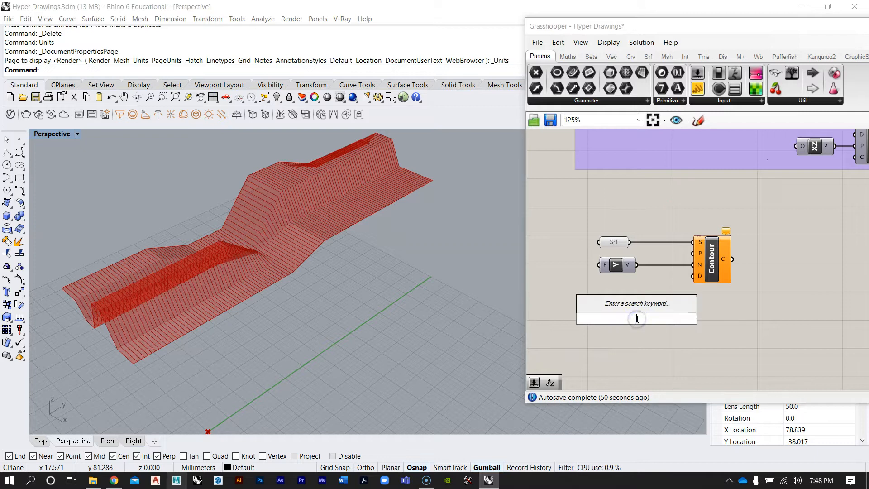
pyautogui.write('10')
pyautogui.press('Return')
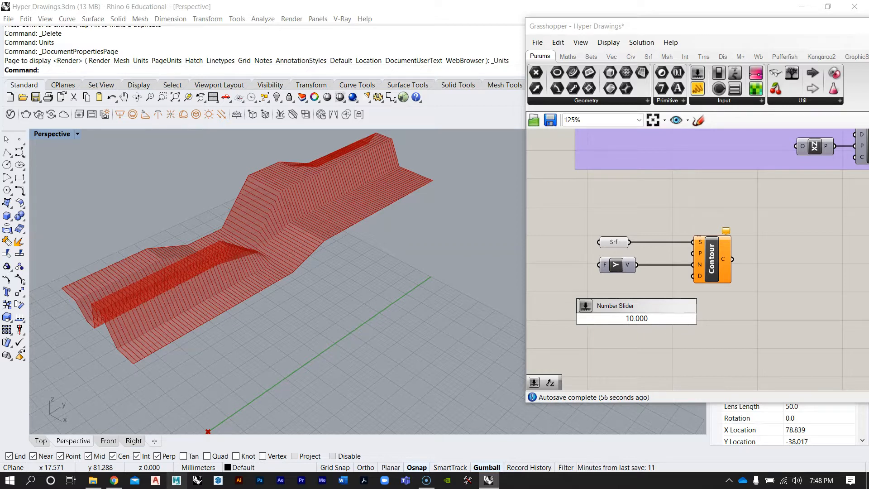
pyautogui.press('Return')
pyautogui.scroll(2, 702, 322)
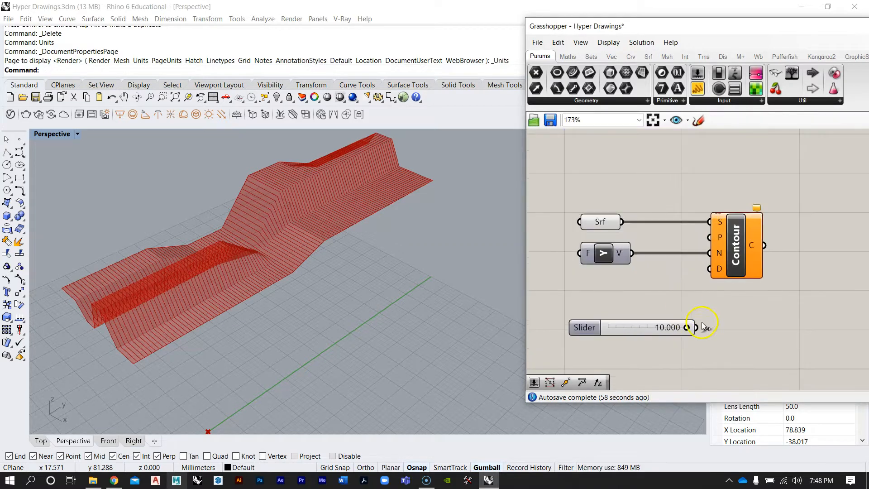
# Open the new slider's settings, try the integer, even and odd rounding modes, and confirm it with float rounding from 0 to 10
pyautogui.moveTo(685, 329); pyautogui.dragTo(714, 332)
pyautogui.scroll(3, 692, 330)
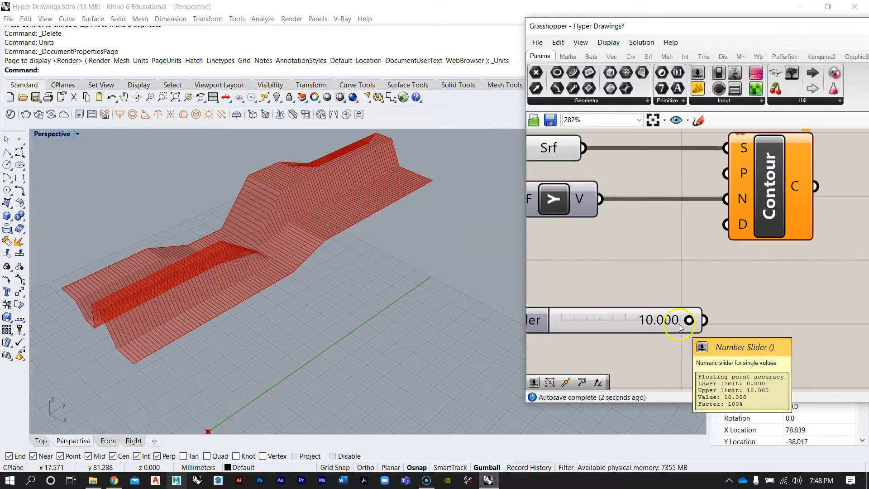
pyautogui.moveTo(671, 279); pyautogui.dragTo(721, 297, button='right')
pyautogui.scroll(-3, 658, 323)
pyautogui.moveTo(603, 331); pyautogui.dragTo(567, 299)
pyautogui.doubleClick(569, 300)
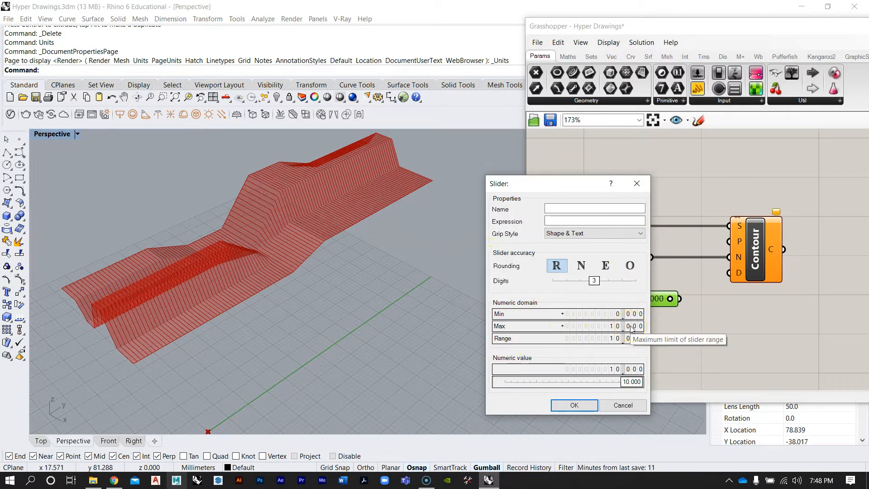
pyautogui.click(628, 341)
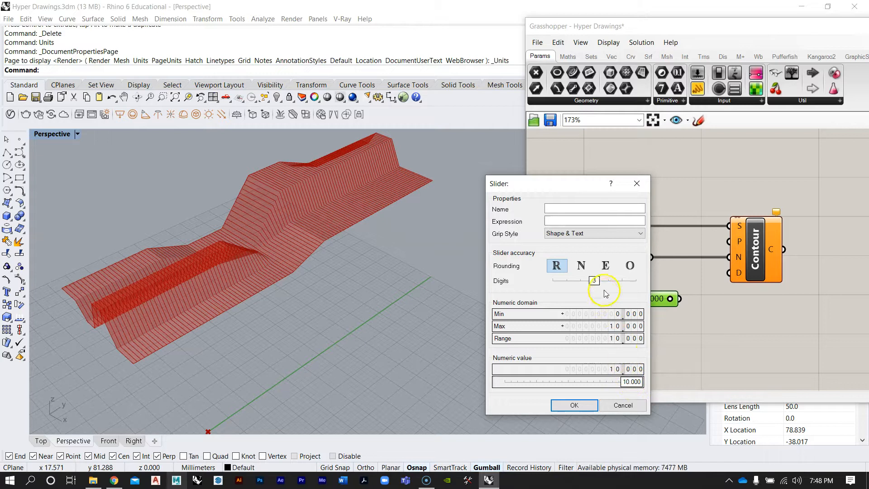
pyautogui.moveTo(593, 284)
pyautogui.mouseDown()
pyautogui.moveTo(617, 285)
pyautogui.moveTo(594, 284)
pyautogui.mouseUp()
pyautogui.click(630, 267)
pyautogui.click(617, 271)
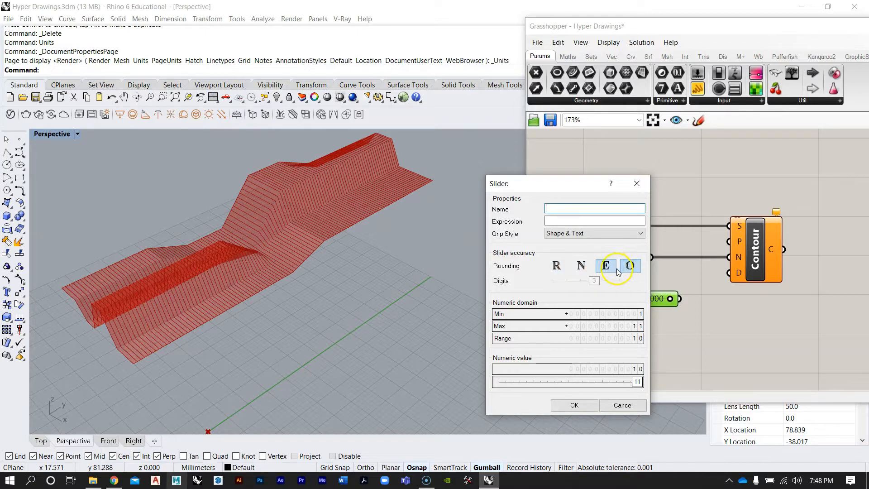
pyautogui.click(582, 268)
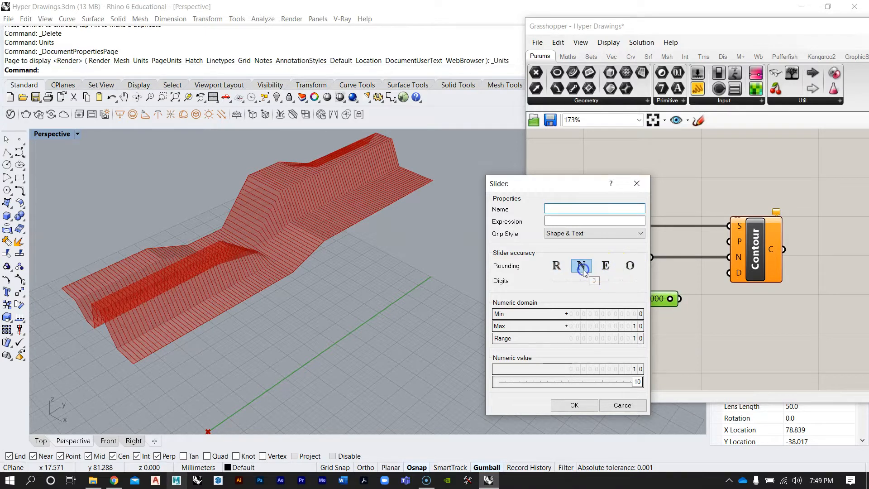
pyautogui.click(557, 266)
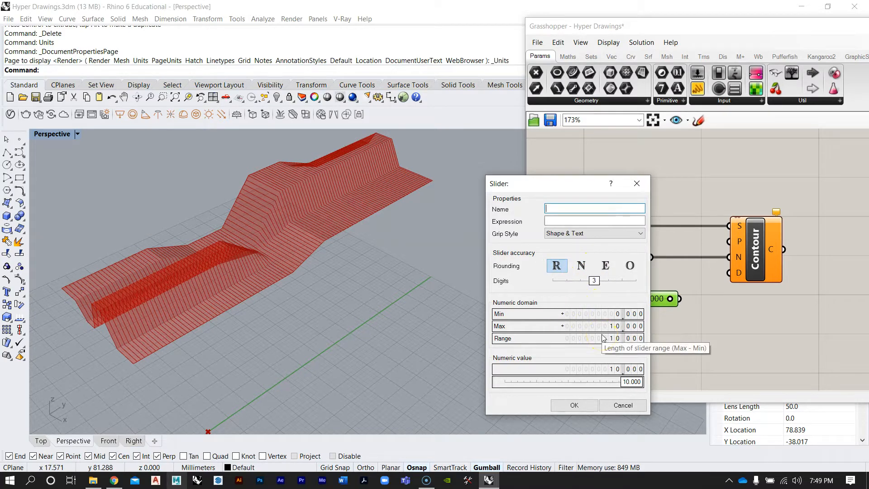
pyautogui.click(624, 328)
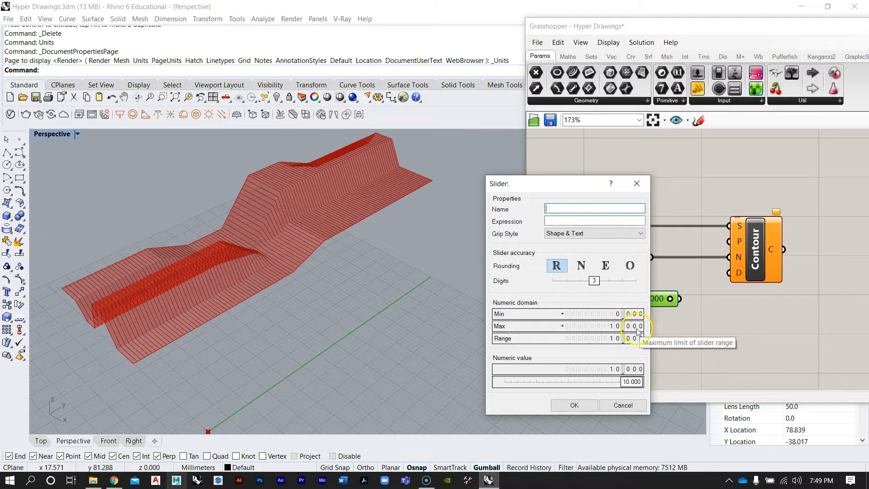
pyautogui.click(574, 406)
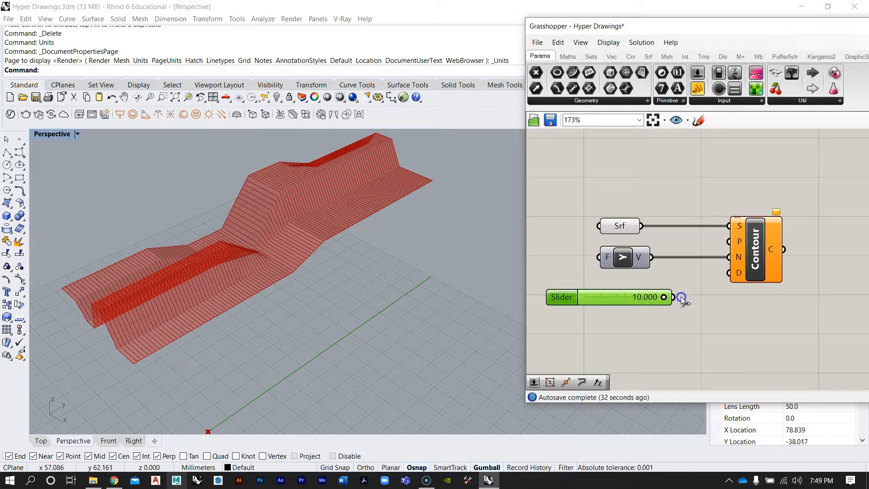
# Connect the slider to the new Contour component's Distance input
pyautogui.moveTo(729, 275); pyautogui.dragTo(729, 274)
pyautogui.moveTo(719, 194); pyautogui.dragTo(656, 267, button='right')
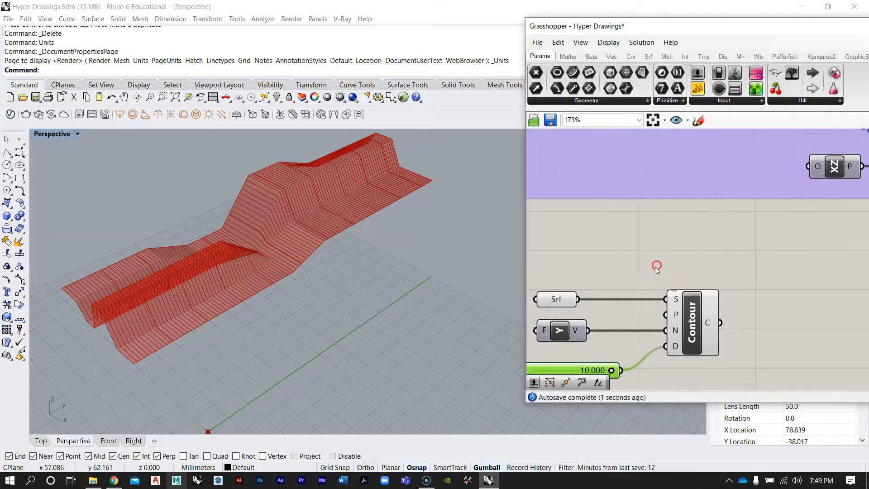
# Turn off the preview of the original Contour component to view only the new contours
pyautogui.scroll(-6, 655, 268)
pyautogui.scroll(4, 657, 217)
pyautogui.rightClick(701, 192)
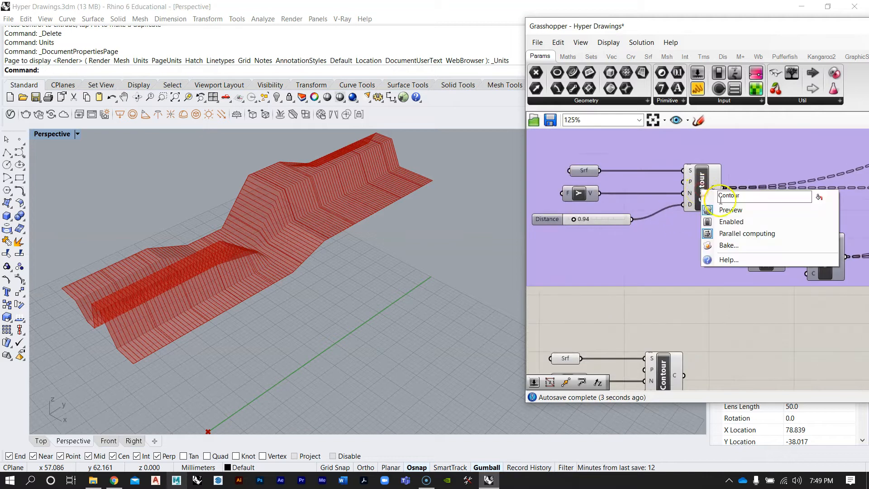
pyautogui.click(725, 211)
pyautogui.moveTo(398, 221); pyautogui.dragTo(289, 266, button='right')
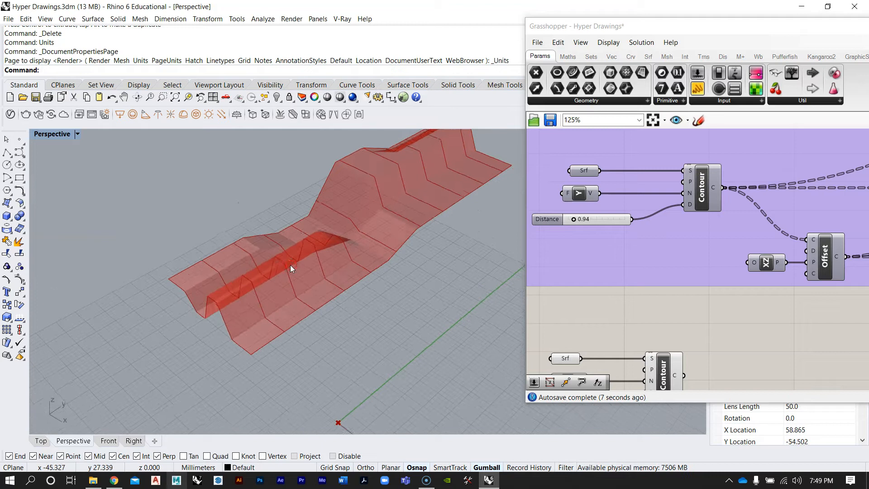
# Drag the Distance slider down to about 0.593 to tighten the contour spacing
pyautogui.scroll(-3, 289, 265)
pyautogui.moveTo(623, 312); pyautogui.dragTo(689, 249, button='right')
pyautogui.scroll(1, 650, 341)
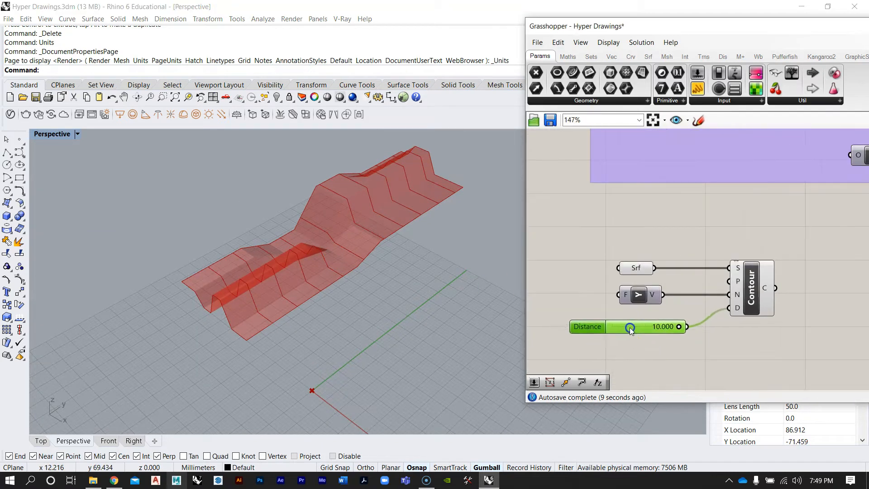
pyautogui.scroll(4, 642, 305)
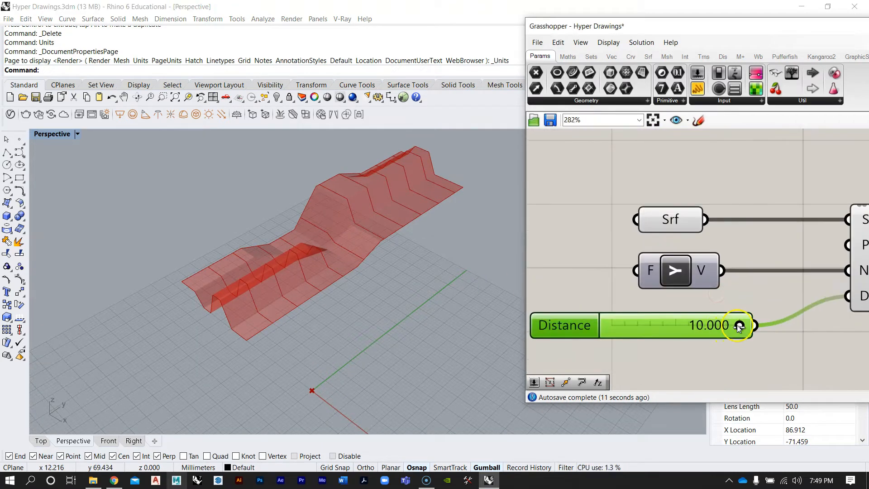
pyautogui.moveTo(358, 217); pyautogui.dragTo(198, 192, button='right')
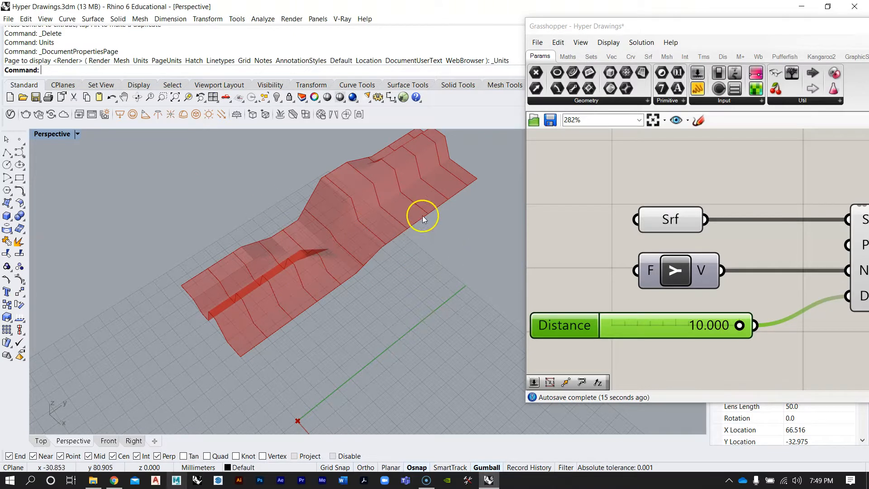
pyautogui.moveTo(739, 330); pyautogui.dragTo(620, 331)
pyautogui.moveTo(431, 303); pyautogui.dragTo(397, 299, button='right')
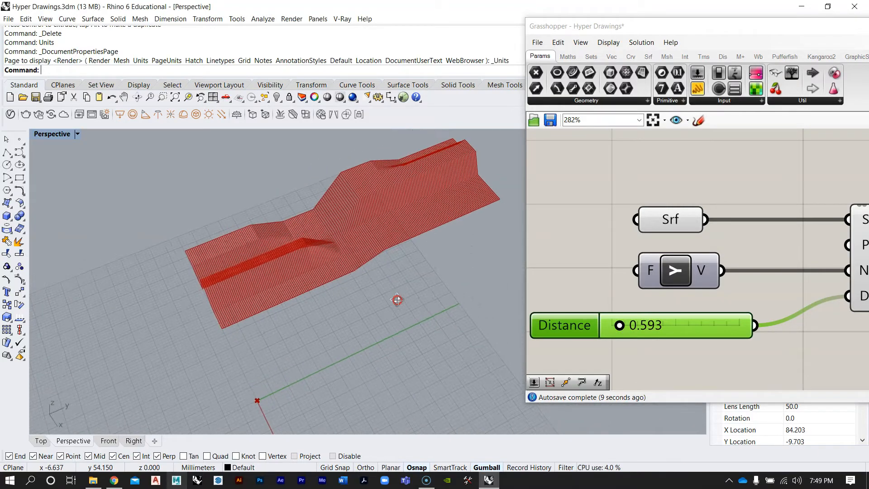
# Set the Distance slider's value to 1
pyautogui.scroll(-4, 644, 306)
pyautogui.click(704, 290)
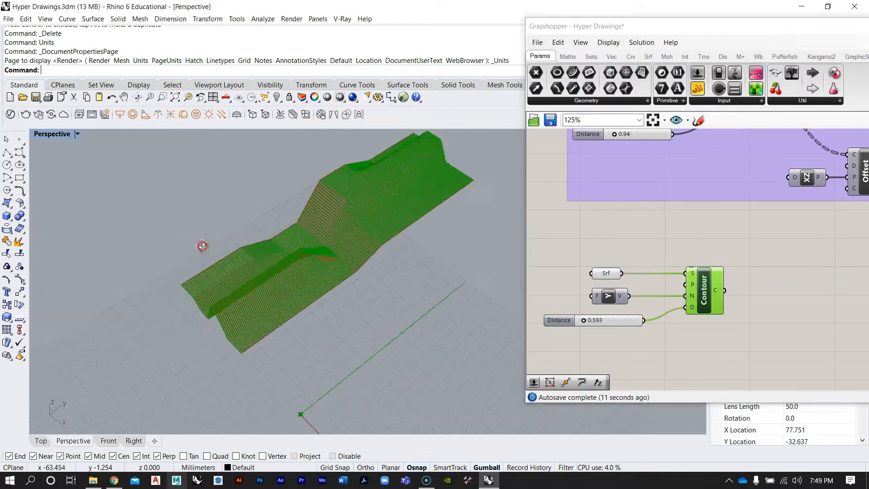
pyautogui.scroll(5, 295, 275)
pyautogui.scroll(5, 645, 255)
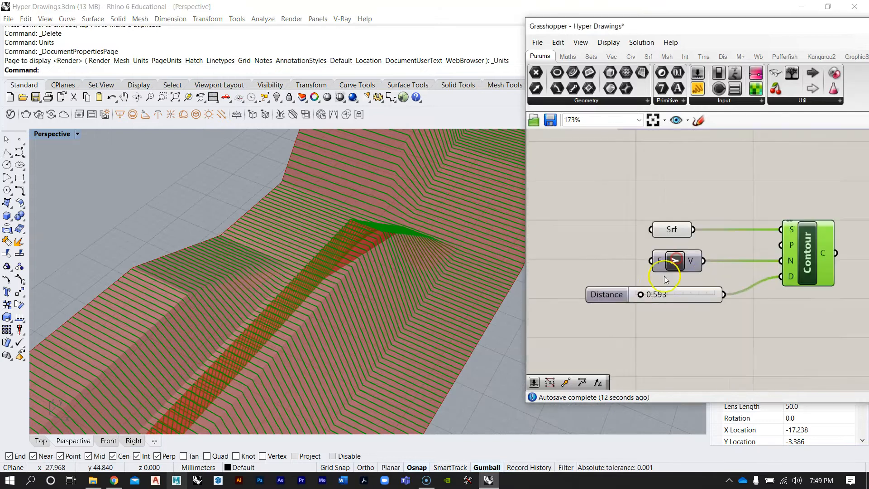
pyautogui.doubleClick(641, 296)
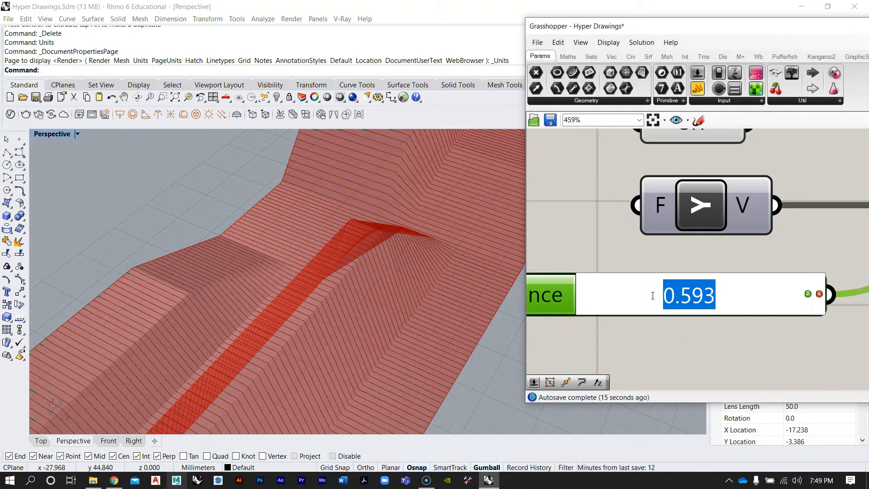
pyautogui.press('Return')
pyautogui.moveTo(477, 298); pyautogui.dragTo(336, 298, button='right')
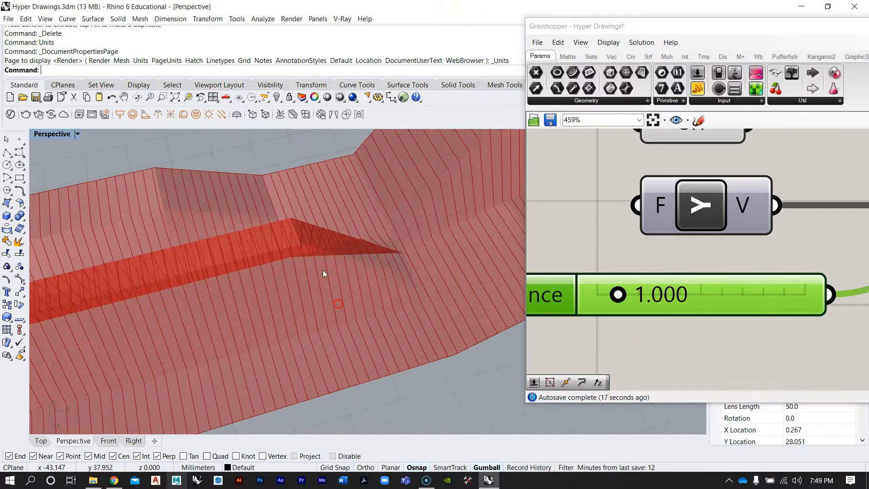
# Compare the new contour setup with the original definition on the canvas and in the viewport
pyautogui.scroll(-7, 323, 270)
pyautogui.click(594, 248)
pyautogui.scroll(-4, 594, 248)
pyautogui.moveTo(254, 236)
pyautogui.mouseDown(button='right')
pyautogui.moveTo(285, 246)
pyautogui.moveTo(336, 224)
pyautogui.moveTo(332, 218)
pyautogui.moveTo(264, 231)
pyautogui.moveTo(259, 241)
pyautogui.mouseUp(button='right')
pyautogui.moveTo(695, 243); pyautogui.dragTo(652, 288, button='right')
pyautogui.scroll(-8, 647, 289)
pyautogui.scroll(3, 670, 267)
pyautogui.moveTo(736, 329); pyautogui.dragTo(620, 239)
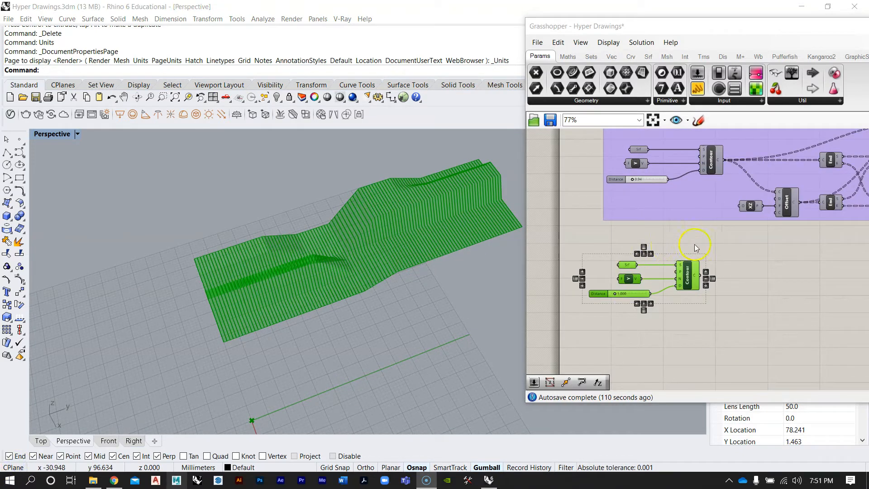
pyautogui.moveTo(696, 248); pyautogui.dragTo(664, 256, button='right')
pyautogui.moveTo(281, 317); pyautogui.dragTo(362, 312, button='right')
pyautogui.scroll(5, 390, 264)
pyautogui.click(673, 325)
pyautogui.moveTo(412, 268); pyautogui.dragTo(355, 242, button='right')
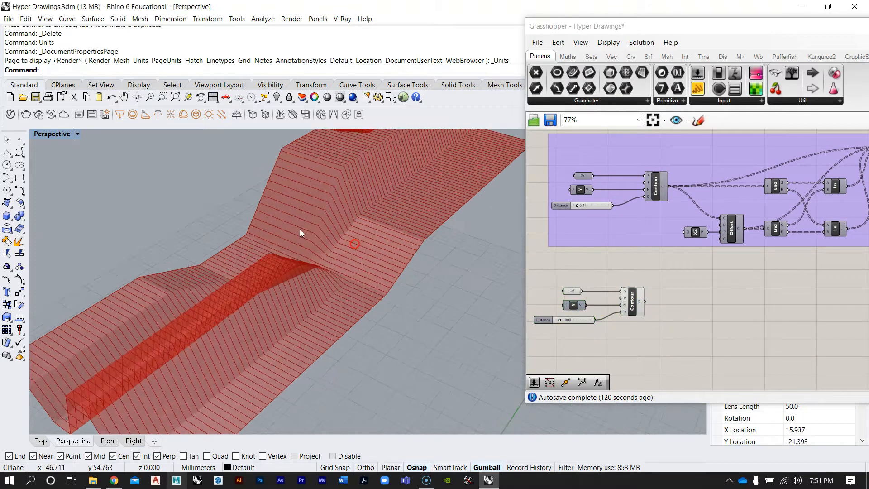
# Pan through the original definition to examine its End Points, Line, Join and Extrude components
pyautogui.scroll(-5, 300, 229)
pyautogui.moveTo(739, 250); pyautogui.dragTo(643, 268, button='right')
pyautogui.scroll(-1, 634, 222)
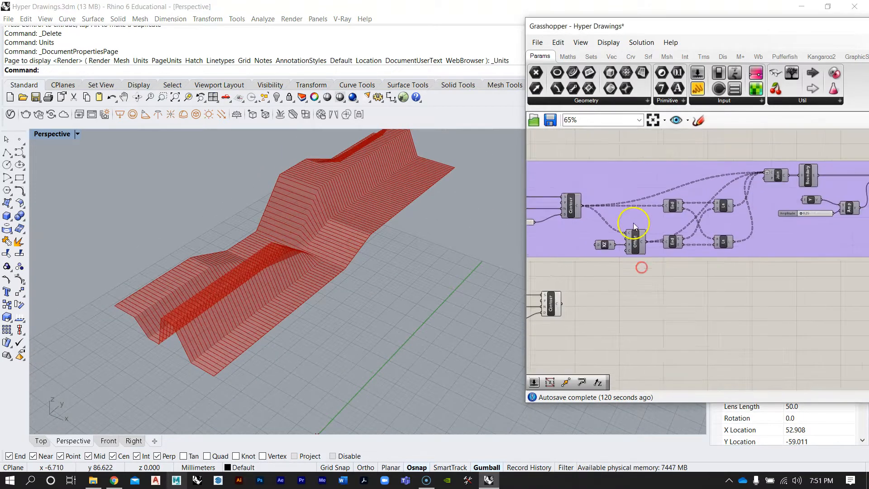
pyautogui.moveTo(743, 182); pyautogui.dragTo(701, 198, button='right')
pyautogui.moveTo(648, 257); pyautogui.dragTo(696, 247, button='right')
pyautogui.moveTo(348, 245); pyautogui.dragTo(335, 260, button='right')
pyautogui.moveTo(760, 227); pyautogui.dragTo(603, 232, button='right')
pyautogui.scroll(3, 811, 231)
pyautogui.scroll(-3, 641, 218)
pyautogui.scroll(3, 700, 210)
# Temporarily preview the original Extrude component's result in the viewport, then hide it again
pyautogui.rightClick(707, 212)
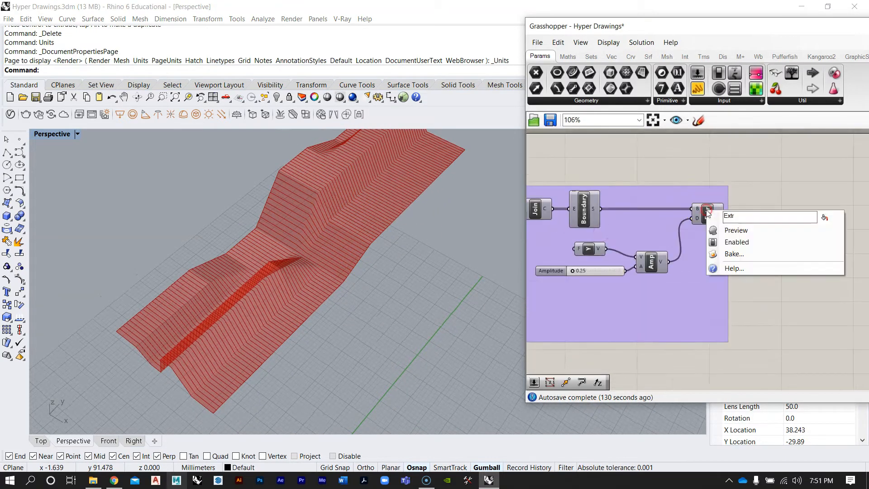
pyautogui.click(730, 231)
pyautogui.moveTo(334, 291); pyautogui.dragTo(279, 197, button='right')
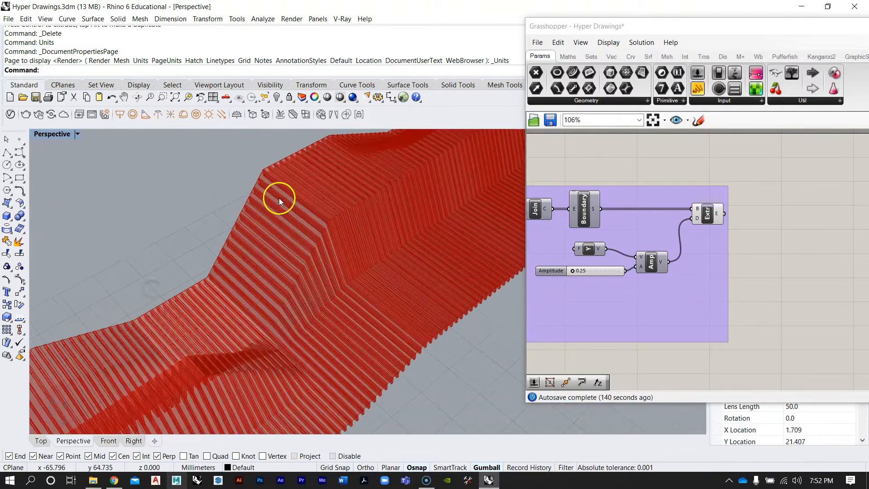
pyautogui.moveTo(408, 324); pyautogui.dragTo(329, 257, button='right')
pyautogui.moveTo(624, 247); pyautogui.dragTo(709, 262, button='right')
pyautogui.scroll(-4, 709, 262)
pyautogui.scroll(4, 753, 250)
pyautogui.rightClick(751, 237)
pyautogui.click(767, 256)
pyautogui.moveTo(186, 309); pyautogui.dragTo(243, 304, button='right')
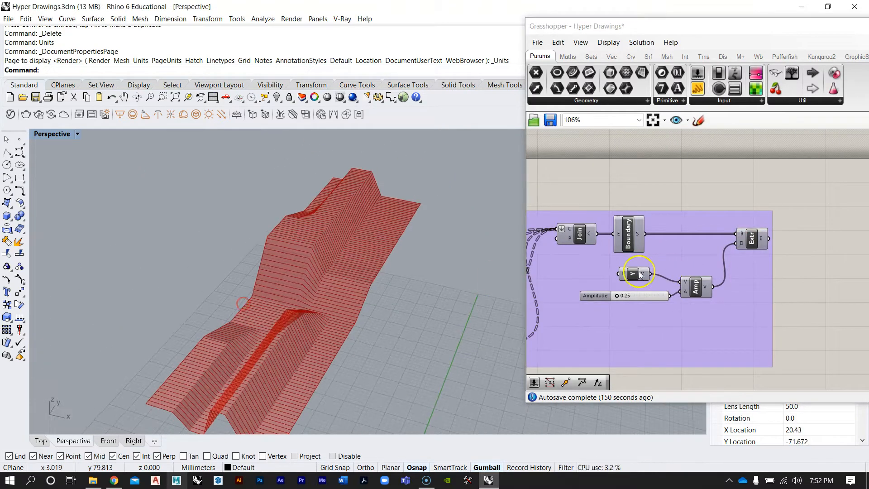
# Navigate the canvas and viewport to review the original definition's End Points and Line components
pyautogui.moveTo(634, 273); pyautogui.dragTo(720, 232, button='right')
pyautogui.scroll(-1, 719, 232)
pyautogui.scroll(-2, 720, 231)
pyautogui.moveTo(555, 274); pyautogui.dragTo(630, 285, button='right')
pyautogui.scroll(3, 772, 222)
pyautogui.scroll(3, 731, 209)
pyautogui.moveTo(732, 210); pyautogui.dragTo(670, 252, button='right')
pyautogui.scroll(-4, 680, 246)
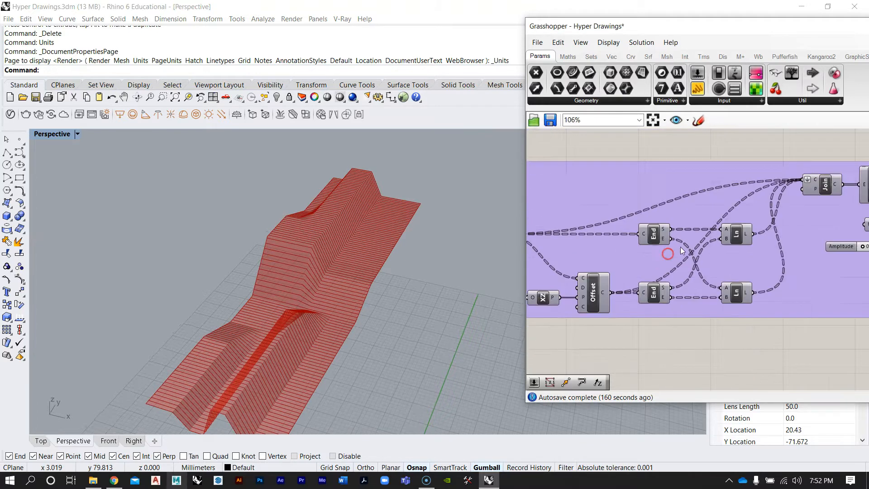
pyautogui.scroll(4, 659, 242)
pyautogui.moveTo(353, 310); pyautogui.dragTo(274, 317, button='right')
pyautogui.scroll(5, 184, 356)
pyautogui.moveTo(183, 357); pyautogui.dragTo(319, 323, button='right')
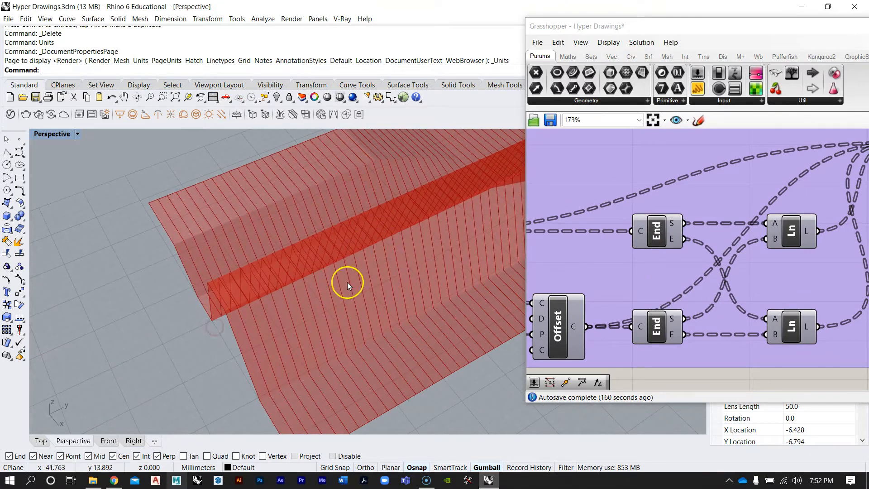
pyautogui.moveTo(705, 242); pyautogui.dragTo(671, 257, button='right')
pyautogui.scroll(-7, 671, 256)
pyautogui.moveTo(290, 313); pyautogui.dragTo(312, 271, button='right')
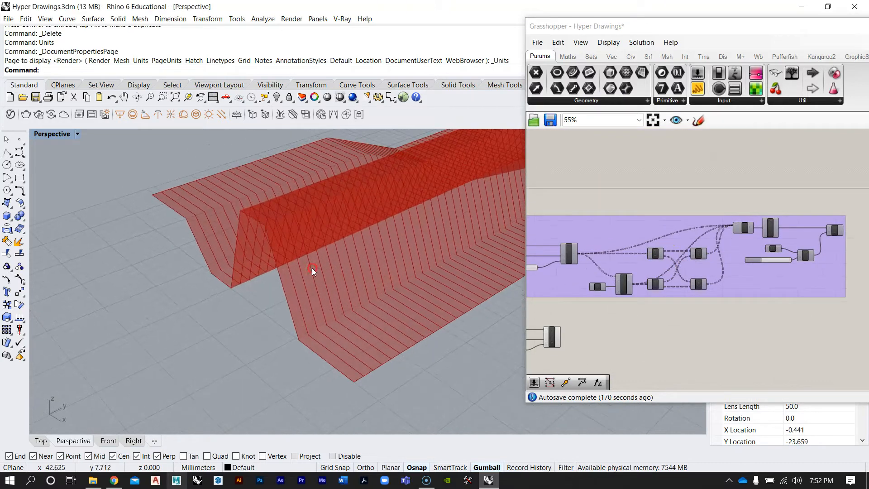
pyautogui.moveTo(656, 288); pyautogui.dragTo(575, 282, button='right')
pyautogui.scroll(2, 673, 308)
pyautogui.scroll(1, 703, 201)
pyautogui.moveTo(718, 240); pyautogui.dragTo(745, 230, button='right')
pyautogui.moveTo(631, 287); pyautogui.dragTo(685, 268, button='right')
# Add an End Points component to the right of the new Contour component
pyautogui.doubleClick(665, 314)
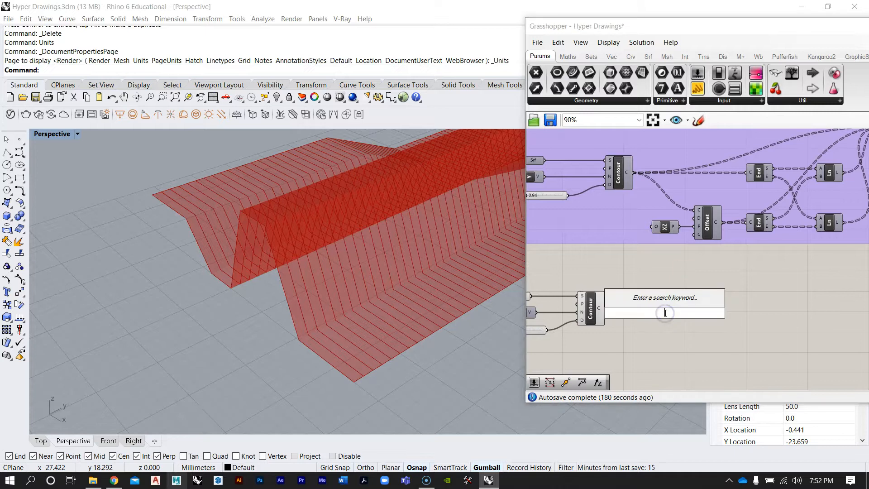
pyautogui.write('end')
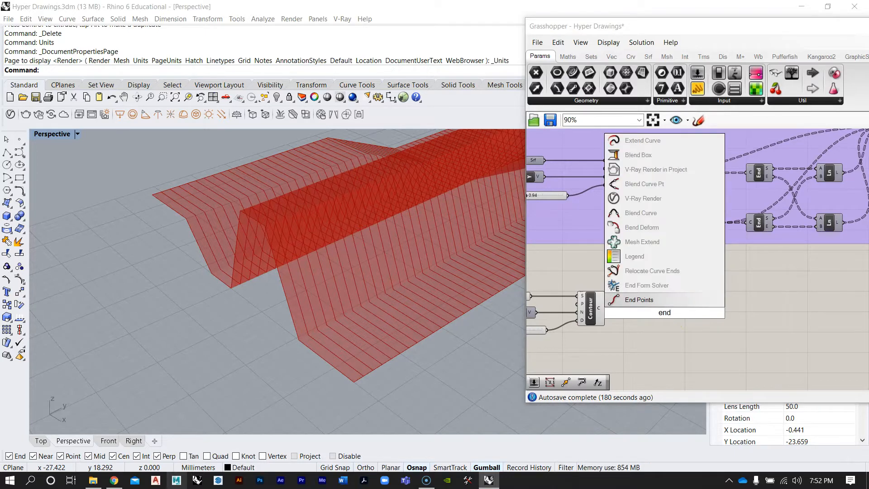
pyautogui.click(654, 301)
# Connect the new Contour's curves output to the End Points component's curve input
pyautogui.scroll(2, 650, 301)
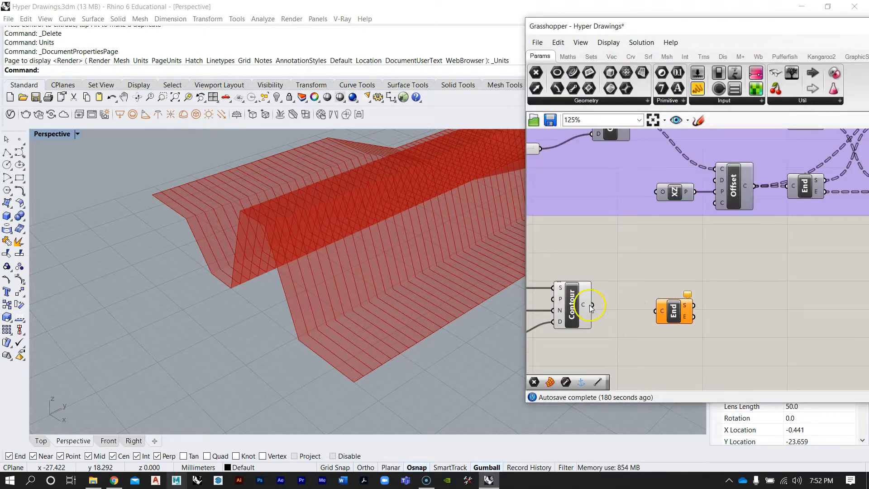
pyautogui.scroll(-2, 625, 329)
pyautogui.moveTo(655, 339); pyautogui.dragTo(632, 340, button='right')
pyautogui.scroll(2, 629, 332)
pyautogui.moveTo(640, 312); pyautogui.dragTo(645, 306)
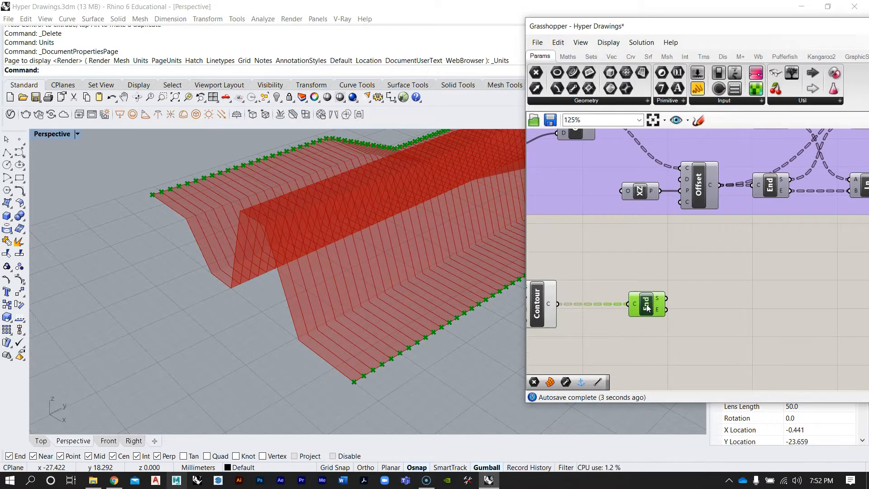
# Try to insert another End Points component from the canvas search
pyautogui.doubleClick(639, 333)
pyautogui.write('end')
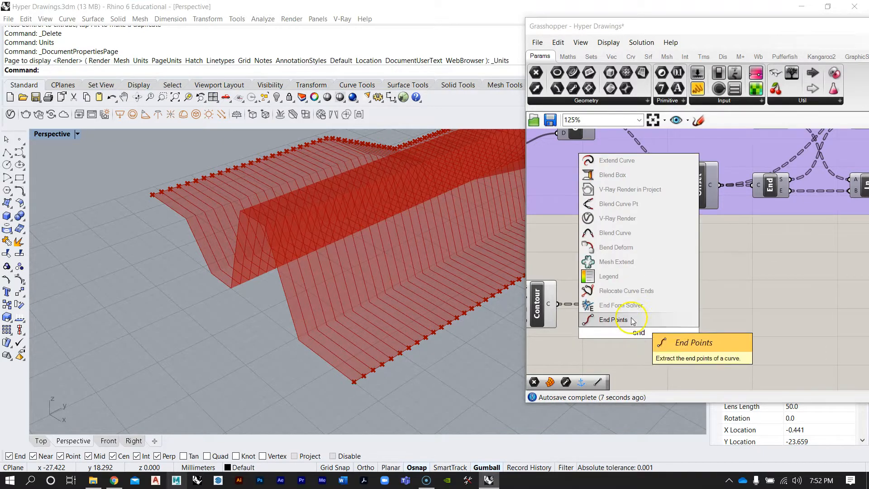
pyautogui.press('Return')
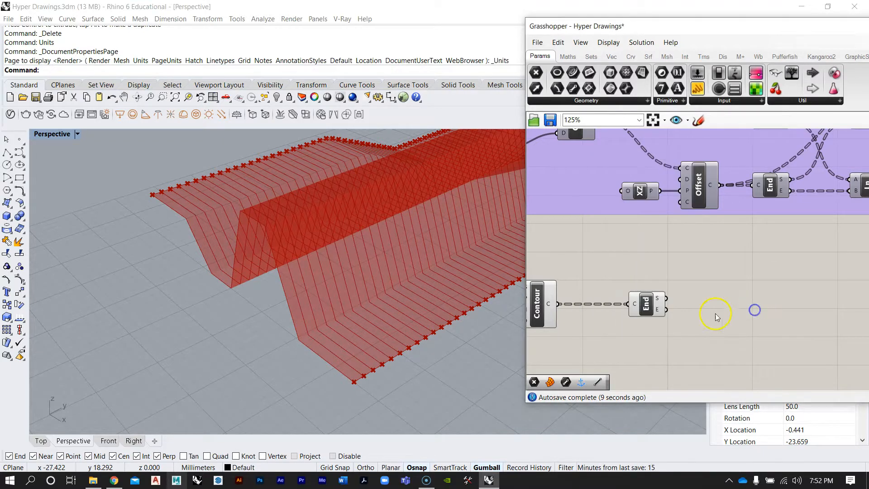
pyautogui.scroll(3, 699, 297)
pyautogui.moveTo(655, 285)
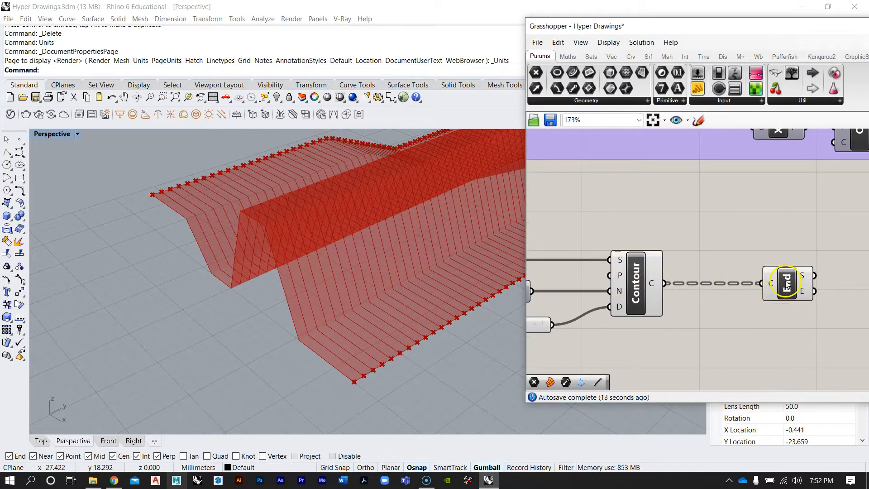
# Move the new End Points component further right along the Contour component's curve wire
pyautogui.moveTo(271, 275); pyautogui.dragTo(282, 278, button='right')
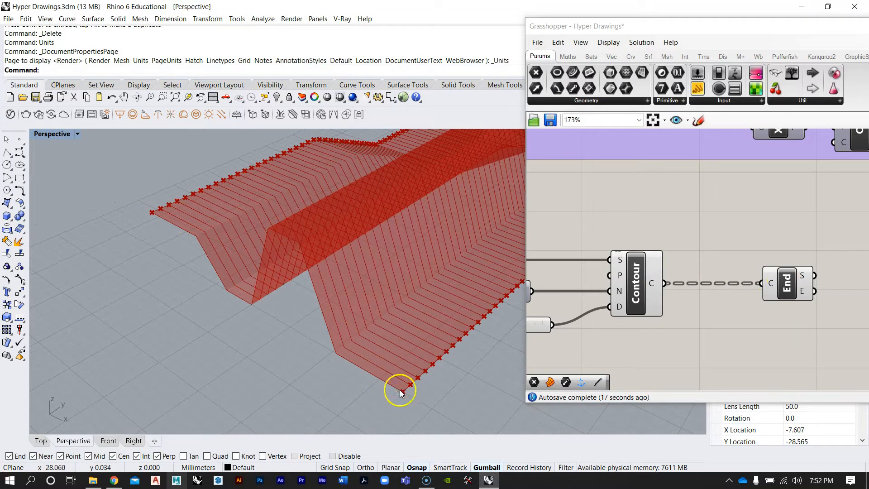
pyautogui.moveTo(401, 311); pyautogui.dragTo(420, 218, button='right')
pyautogui.scroll(-3, 691, 267)
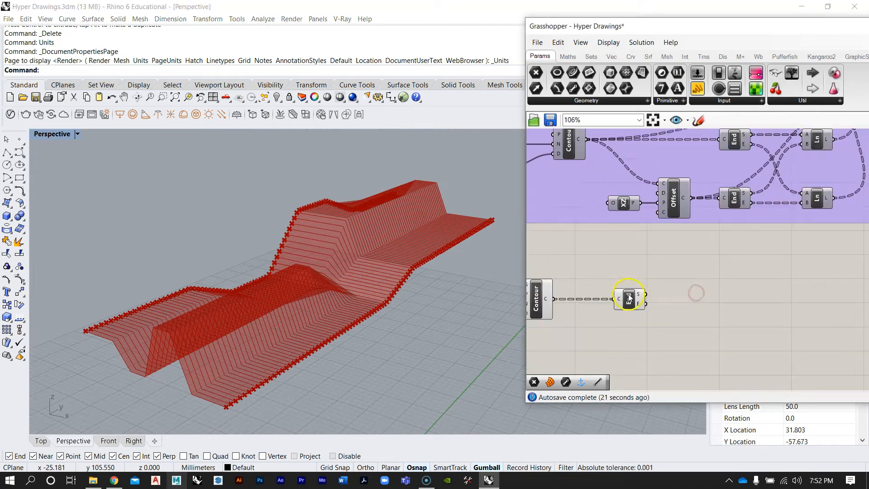
pyautogui.moveTo(631, 297); pyautogui.dragTo(694, 301)
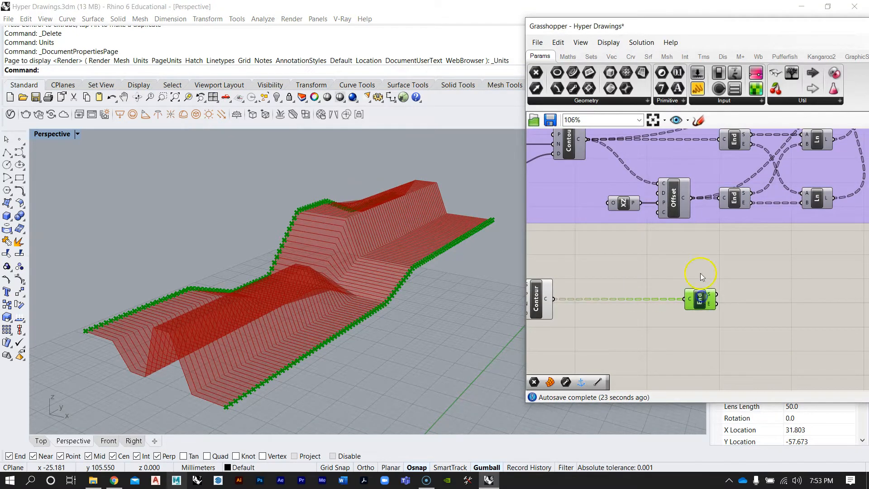
# Orbit the viewport and pan the canvas to examine the original definition's Offset Curve component
pyautogui.click(682, 248)
pyautogui.moveTo(670, 239); pyautogui.dragTo(663, 267, button='right')
pyautogui.scroll(2, 660, 238)
pyautogui.moveTo(194, 369); pyautogui.dragTo(149, 387, button='right')
pyautogui.scroll(-3, 110, 345)
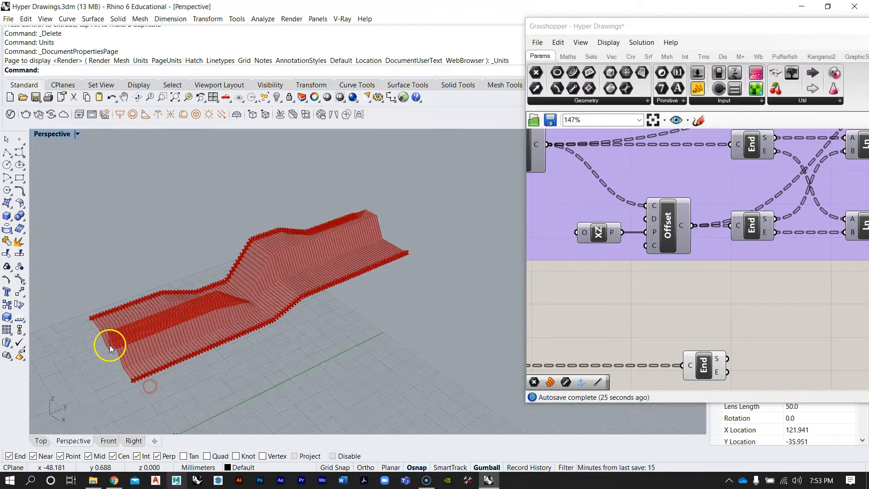
pyautogui.scroll(5, 110, 347)
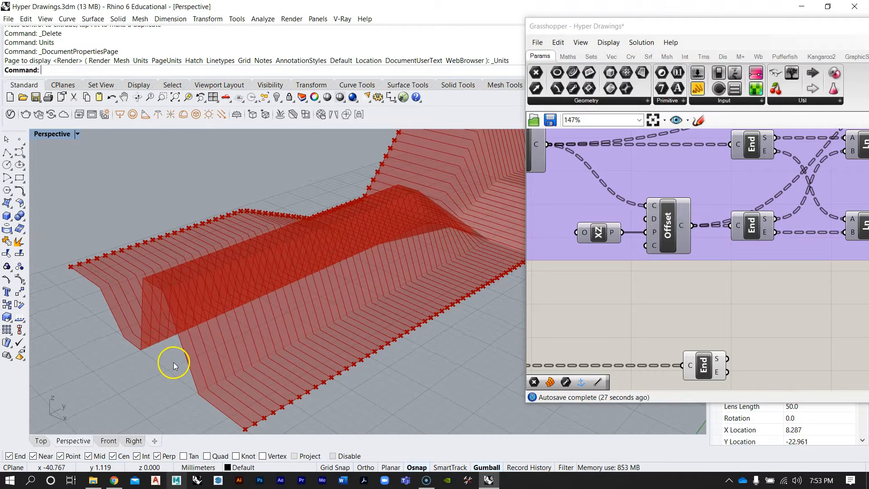
pyautogui.scroll(-4, 260, 294)
pyautogui.moveTo(460, 248); pyautogui.dragTo(375, 277, button='right')
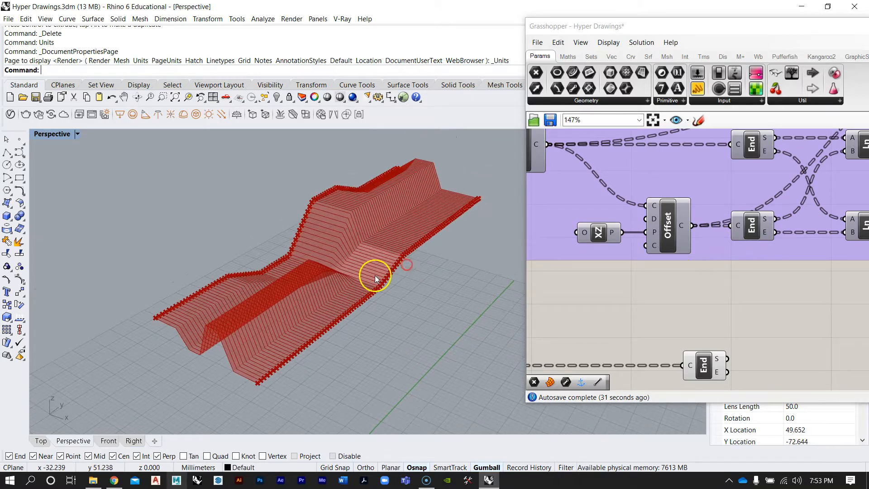
pyautogui.scroll(1, 687, 212)
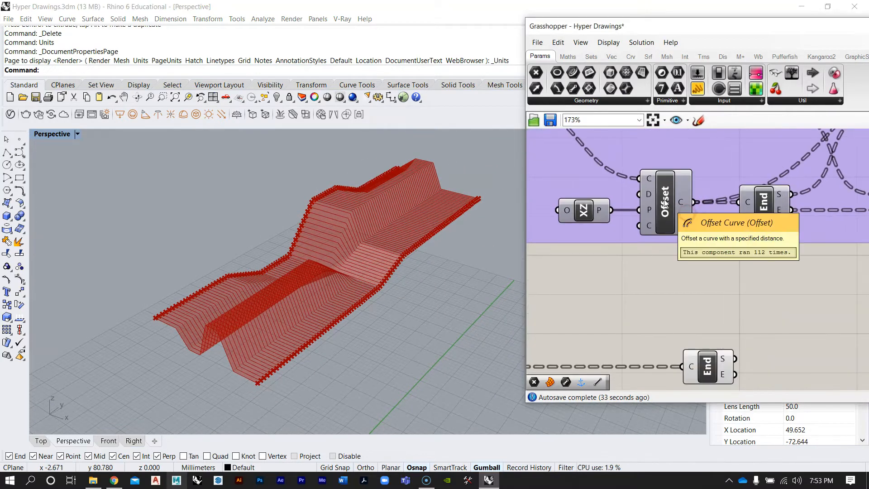
pyautogui.scroll(-2, 665, 292)
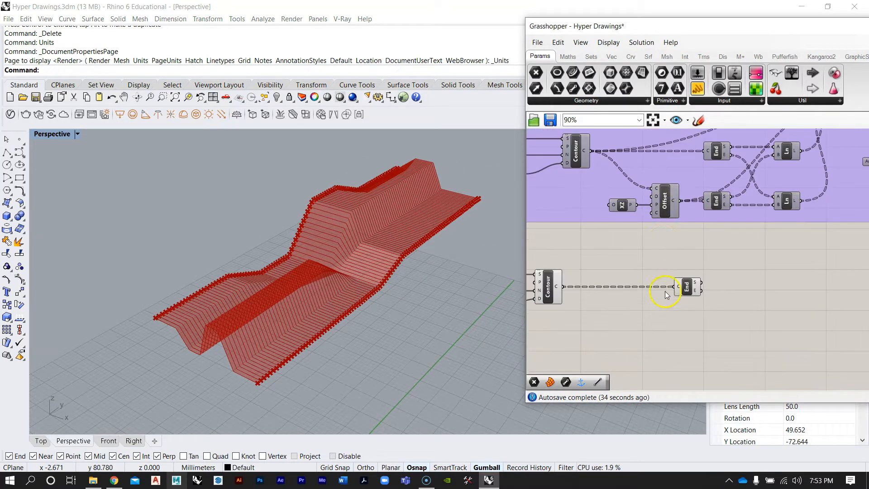
# Add an Offset Curve component below the new End Points component from the canvas search
pyautogui.doubleClick(653, 325)
pyautogui.write('of')
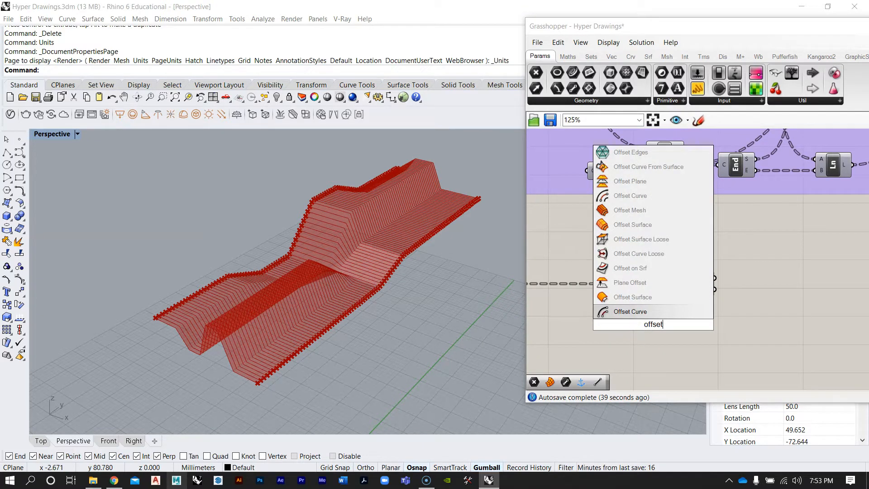
pyautogui.write('fset')
pyautogui.click(641, 312)
pyautogui.scroll(-3, 646, 324)
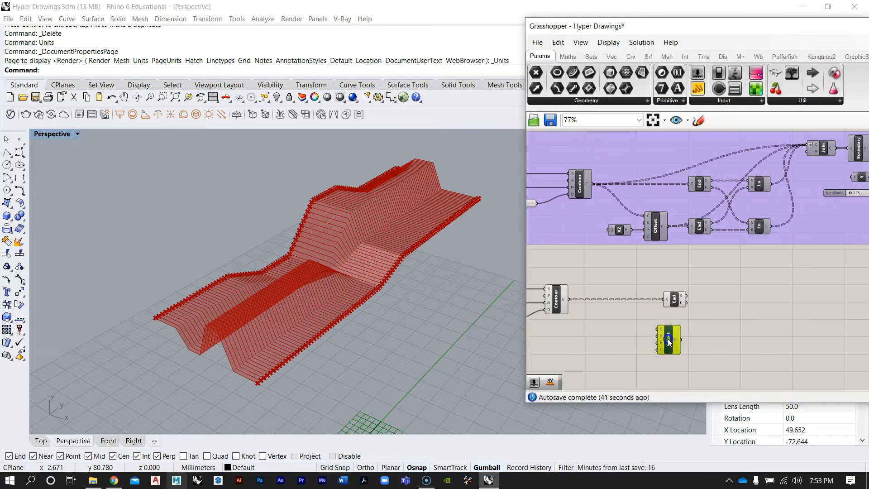
# Connect the new Contour's curves output to the Offset Curve component's curve input
pyautogui.scroll(2, 620, 327)
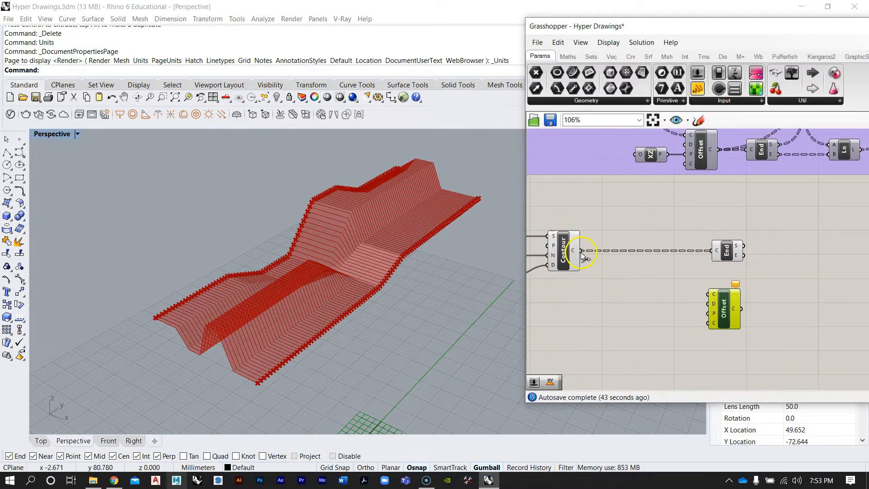
pyautogui.moveTo(711, 298); pyautogui.dragTo(712, 300)
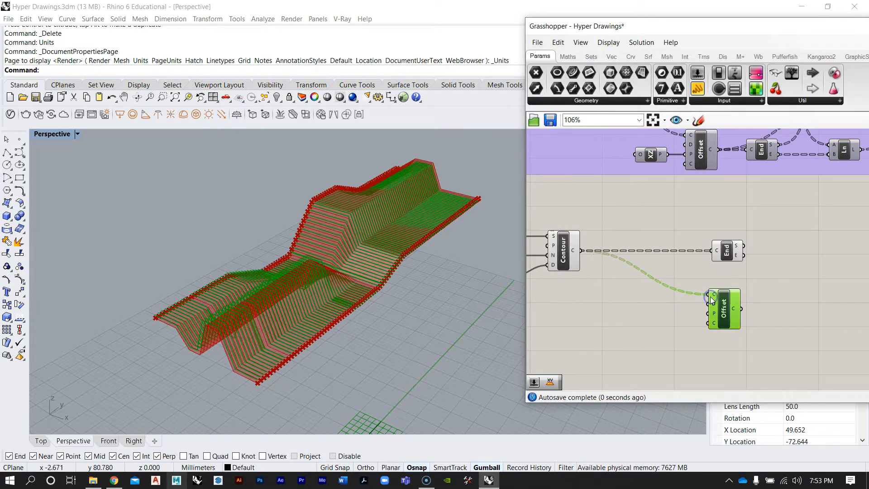
# Orbit and zoom the viewport to inspect the offset contour curves against the surface
pyautogui.scroll(8, 290, 290)
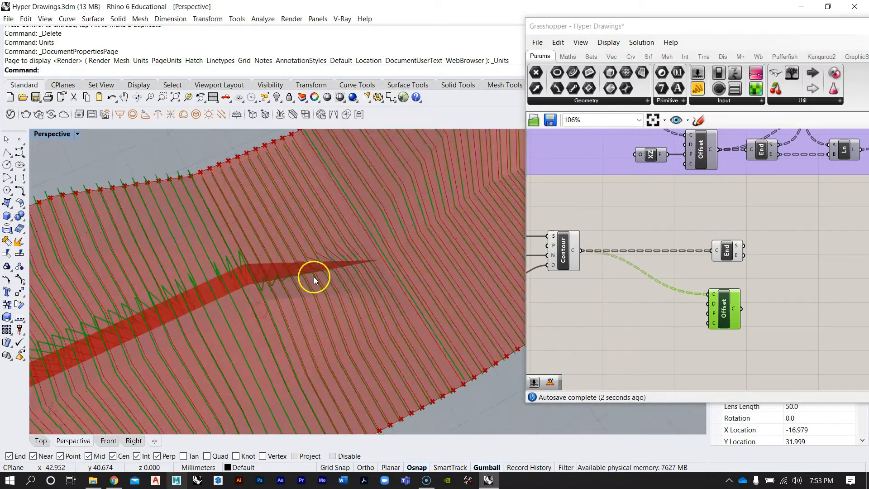
pyautogui.moveTo(342, 229); pyautogui.dragTo(396, 186, button='right')
pyautogui.scroll(-7, 286, 250)
pyautogui.moveTo(286, 250)
pyautogui.mouseDown(button='right')
pyautogui.moveTo(317, 251)
pyautogui.moveTo(293, 249)
pyautogui.mouseUp(button='right')
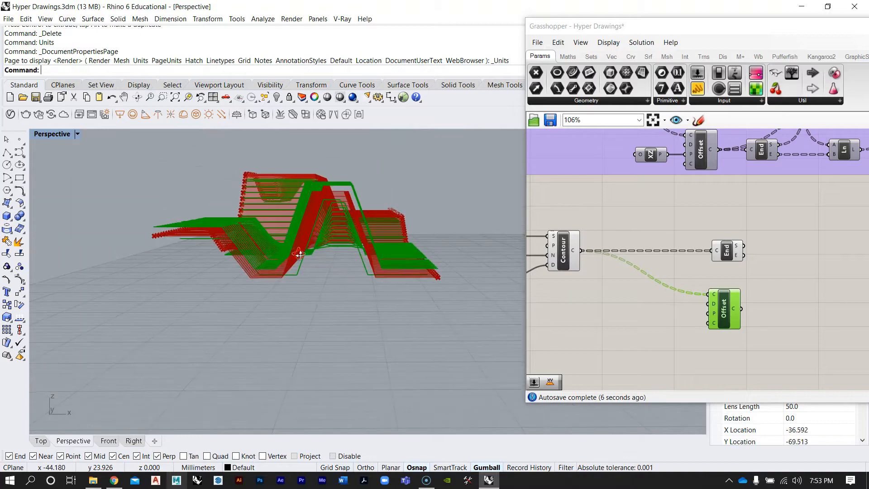
pyautogui.scroll(6, 338, 206)
pyautogui.moveTo(340, 186); pyautogui.dragTo(343, 164, button='right')
pyautogui.moveTo(281, 188); pyautogui.dragTo(234, 202, button='right')
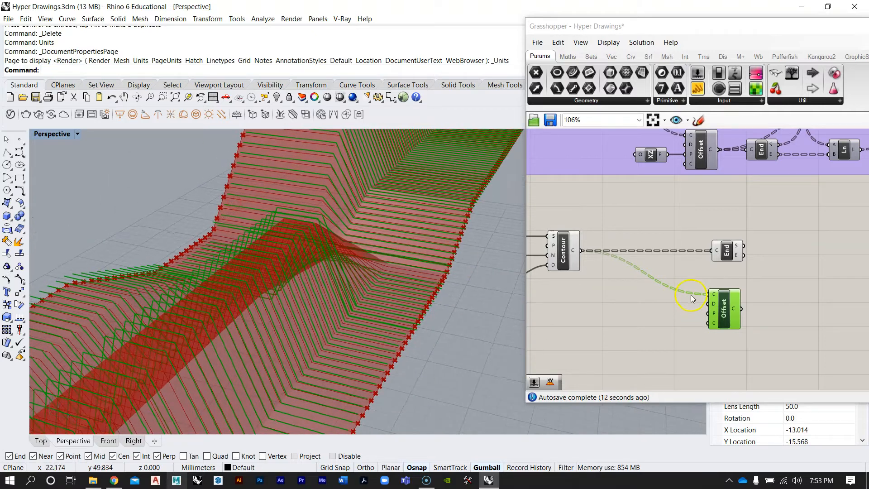
pyautogui.moveTo(738, 264); pyautogui.dragTo(715, 276, button='right')
pyautogui.scroll(-2, 680, 259)
pyautogui.scroll(3, 649, 188)
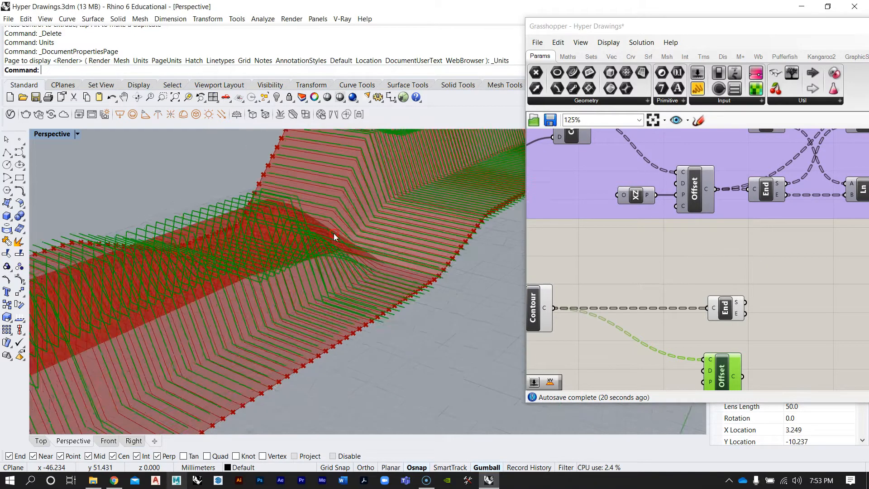
pyautogui.scroll(-5, 335, 236)
pyautogui.moveTo(263, 288); pyautogui.dragTo(258, 324, button='right')
pyautogui.scroll(5, 206, 341)
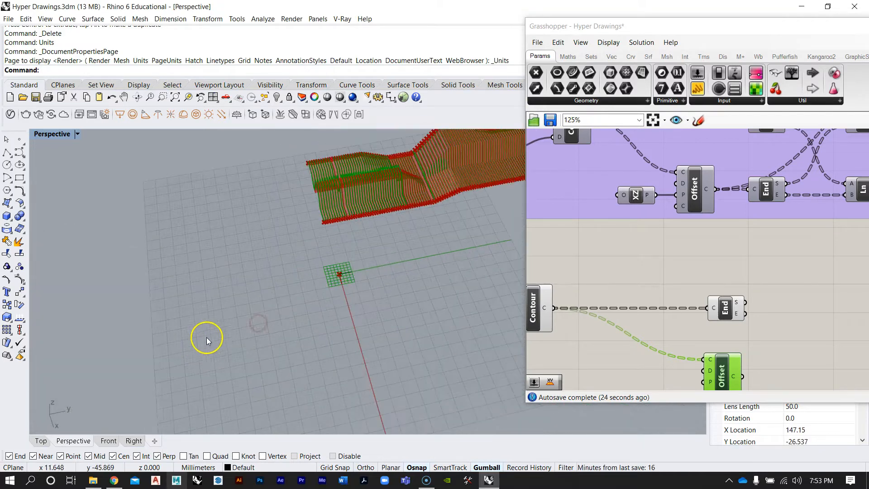
pyautogui.moveTo(208, 339); pyautogui.dragTo(307, 317, button='right')
pyautogui.scroll(5, 346, 308)
pyautogui.scroll(-5, 238, 266)
pyautogui.moveTo(220, 288)
pyautogui.mouseDown(button='right')
pyautogui.moveTo(225, 259)
pyautogui.moveTo(297, 245)
pyautogui.moveTo(301, 217)
pyautogui.mouseUp(button='right')
pyautogui.scroll(8, 269, 235)
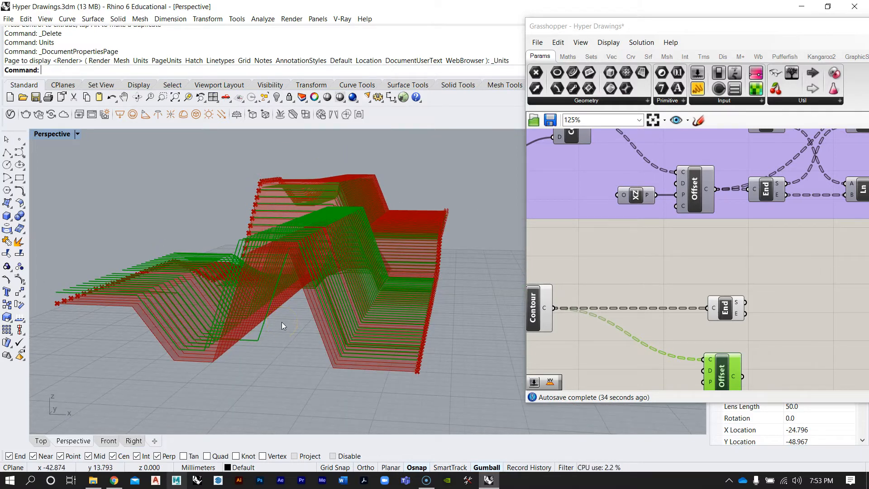
pyautogui.moveTo(402, 292); pyautogui.dragTo(345, 311, button='right')
pyautogui.moveTo(277, 266); pyautogui.dragTo(282, 306, button='right')
pyautogui.scroll(3, 295, 368)
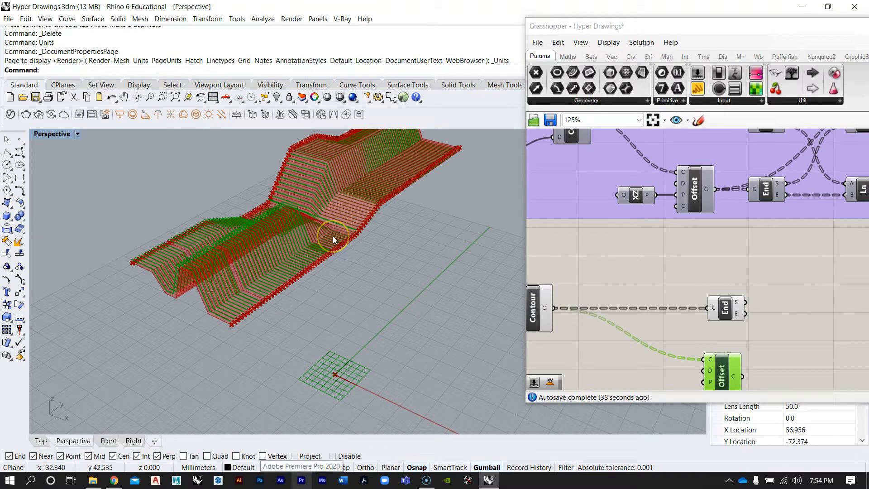
pyautogui.moveTo(142, 311); pyautogui.dragTo(82, 352, button='right')
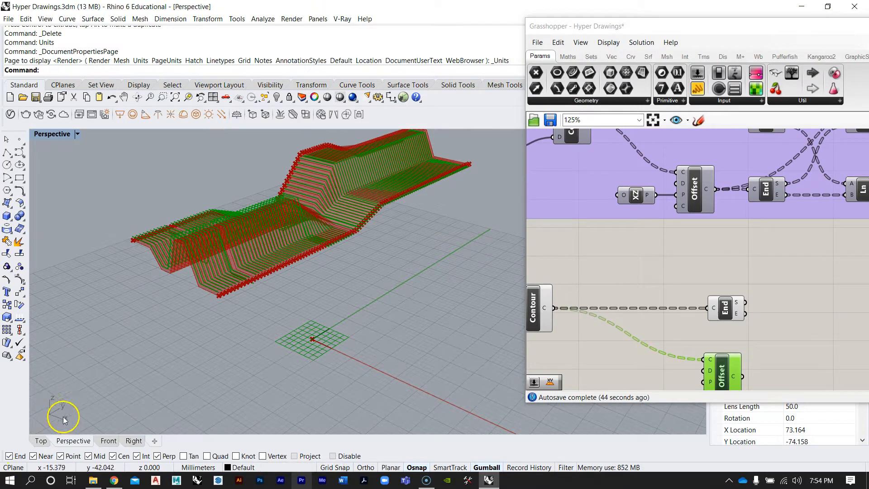
# Add an XZ Plane component beside the Offset Curve component from the canvas search
pyautogui.moveTo(652, 238); pyautogui.dragTo(648, 221, button='right')
pyautogui.scroll(-3, 648, 221)
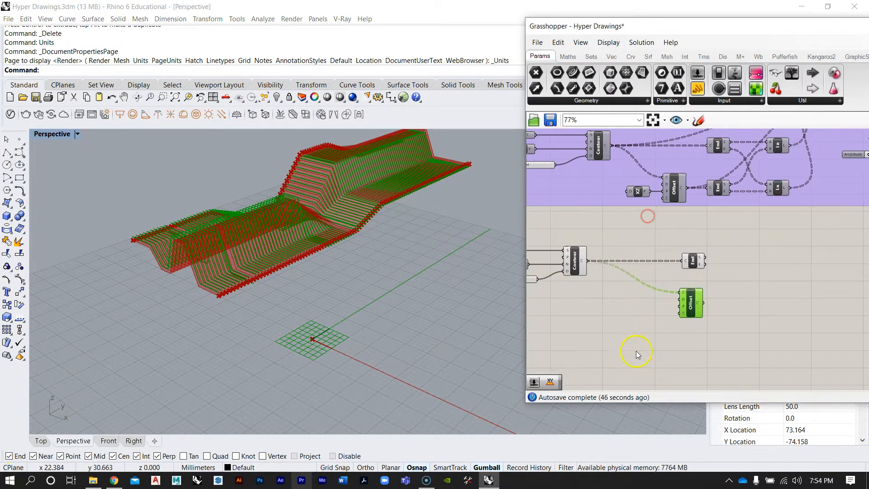
pyautogui.doubleClick(637, 354)
pyautogui.write('zx')
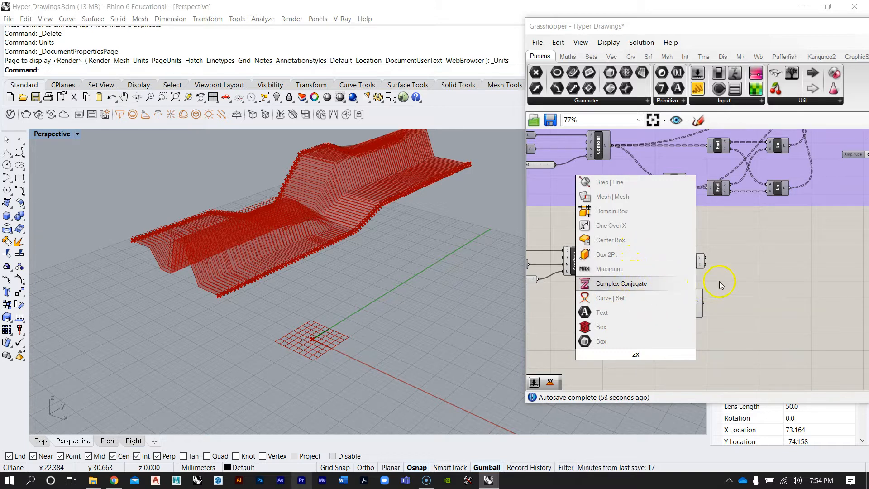
pyautogui.press('BackSpace')
pyautogui.press('BackSpace')
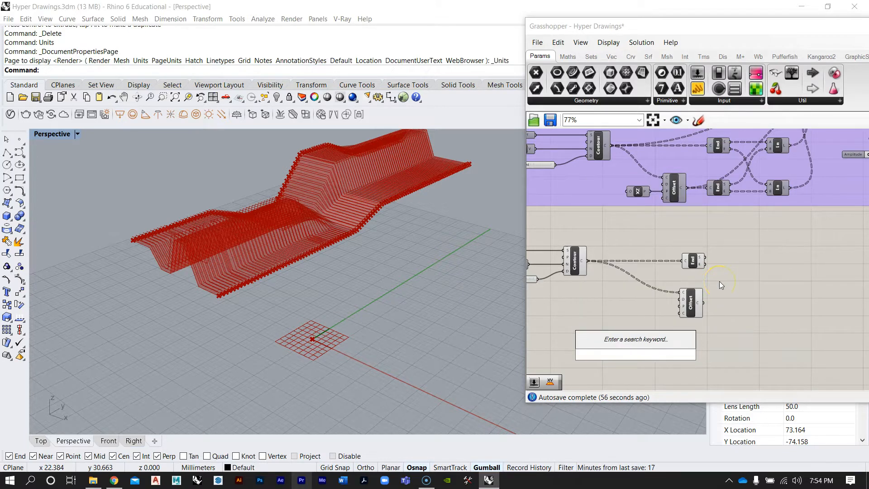
pyautogui.write('xz')
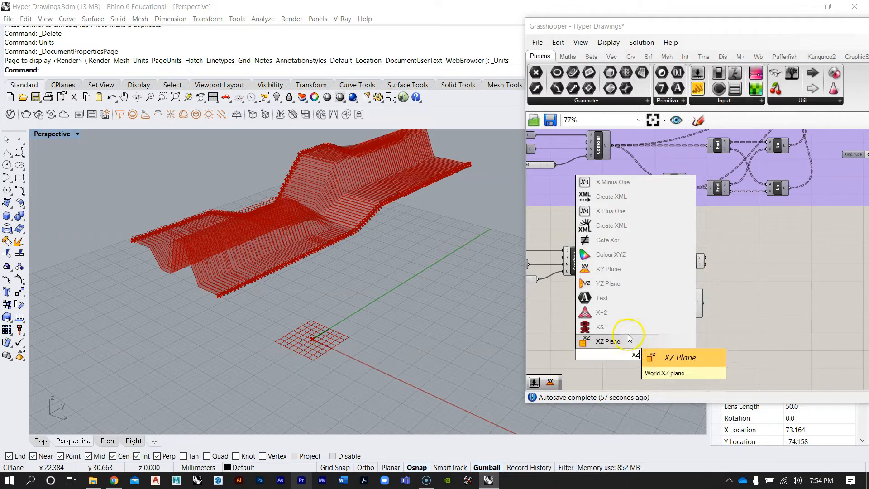
pyautogui.click(604, 346)
# Connect the XZ Plane output to the Offset Curve component's plane input
pyautogui.scroll(3, 620, 341)
pyautogui.moveTo(634, 361); pyautogui.dragTo(634, 290)
pyautogui.scroll(2, 725, 285)
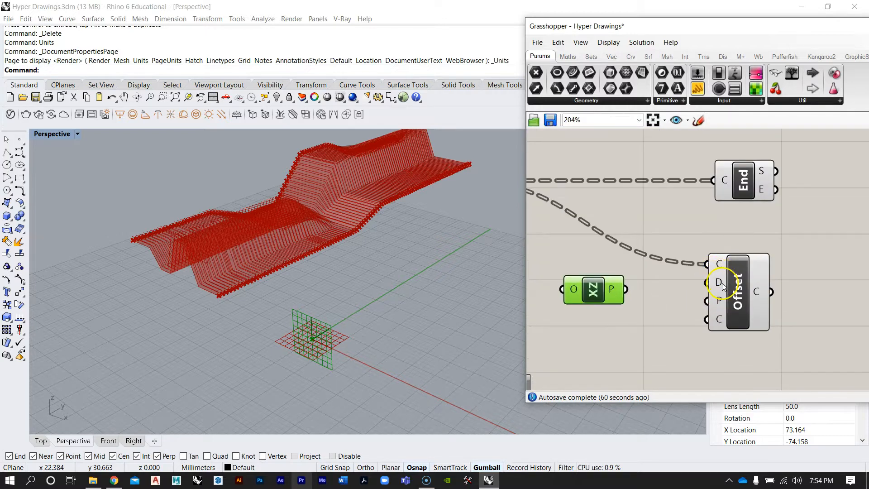
pyautogui.moveTo(723, 285)
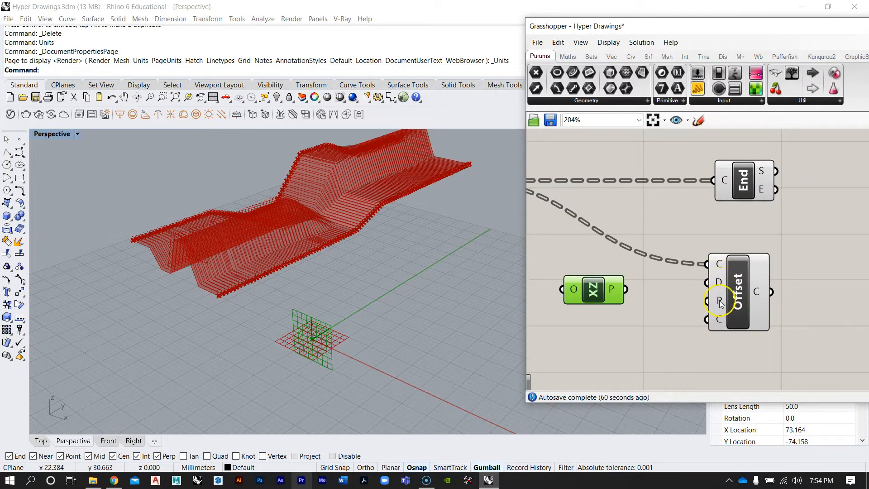
pyautogui.moveTo(721, 303)
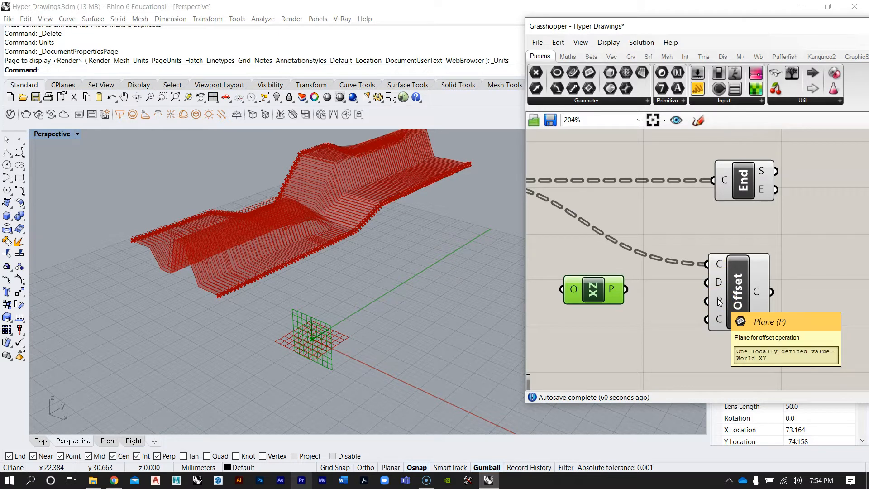
pyautogui.moveTo(630, 290); pyautogui.dragTo(706, 304)
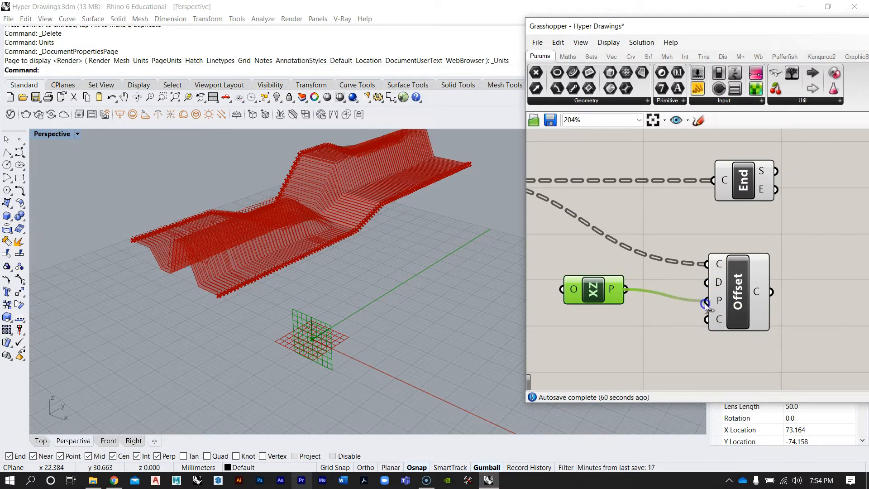
pyautogui.moveTo(599, 294); pyautogui.dragTo(625, 306)
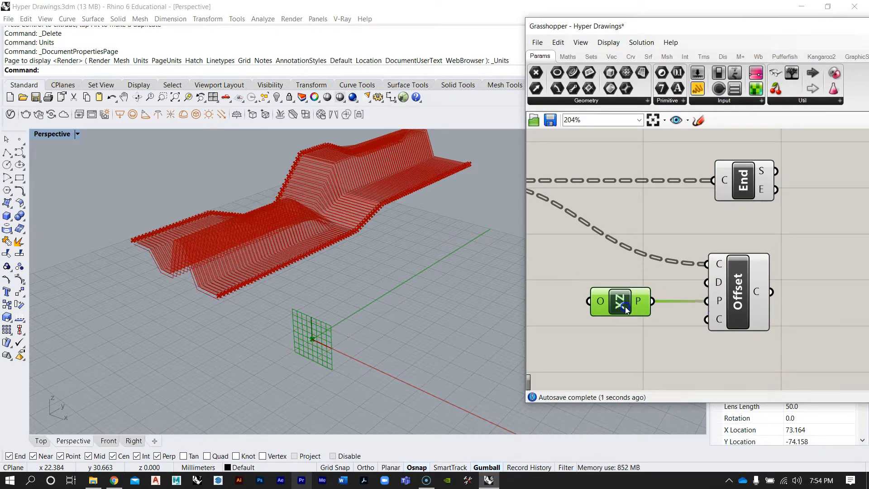
pyautogui.click(736, 299)
# Orbit the viewport to inspect the contour curves offset on the XZ plane
pyautogui.moveTo(269, 220); pyautogui.dragTo(346, 194, button='right')
pyautogui.scroll(6, 304, 225)
pyautogui.moveTo(304, 225)
pyautogui.mouseDown(button='right')
pyautogui.moveTo(309, 210)
pyautogui.moveTo(300, 219)
pyautogui.mouseUp(button='right')
pyautogui.scroll(-5, 300, 220)
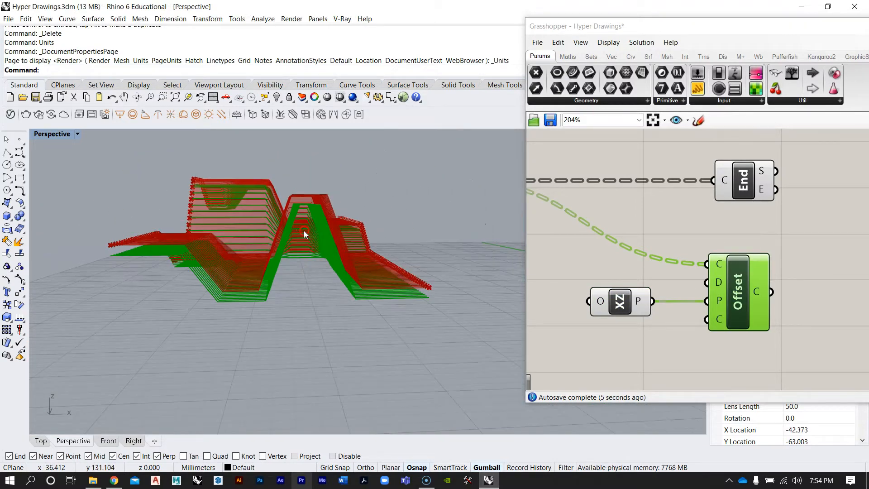
pyautogui.moveTo(222, 217); pyautogui.dragTo(307, 214, button='right')
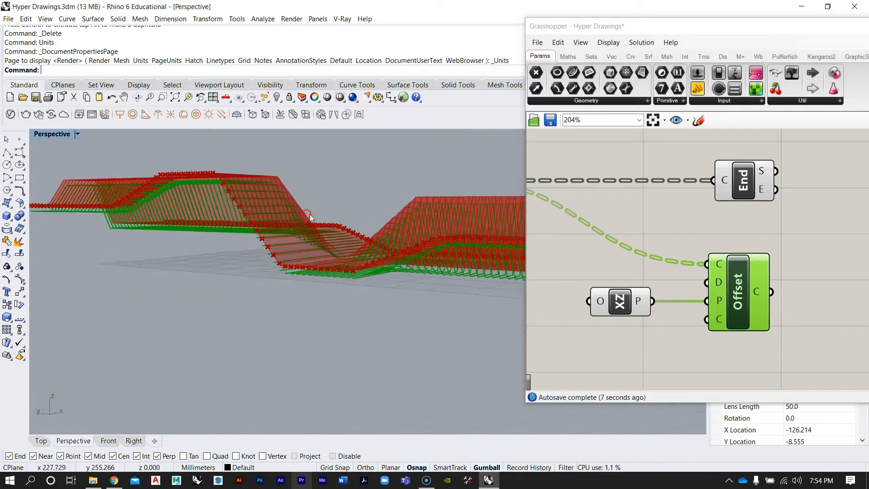
pyautogui.scroll(6, 138, 135)
pyautogui.moveTo(204, 216); pyautogui.dragTo(165, 200, button='right')
pyautogui.scroll(-4, 164, 200)
pyautogui.moveTo(393, 290); pyautogui.dragTo(471, 305, button='right')
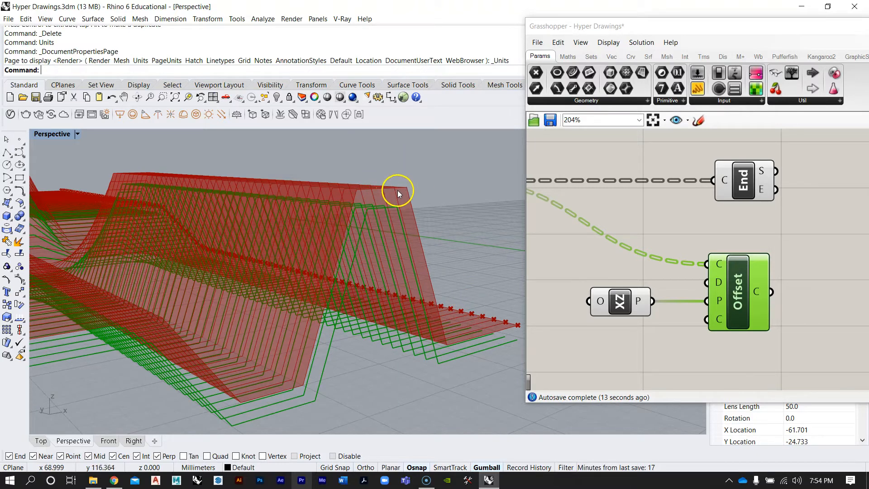
pyautogui.scroll(-5, 395, 213)
pyautogui.moveTo(349, 254); pyautogui.dragTo(343, 254, button='right')
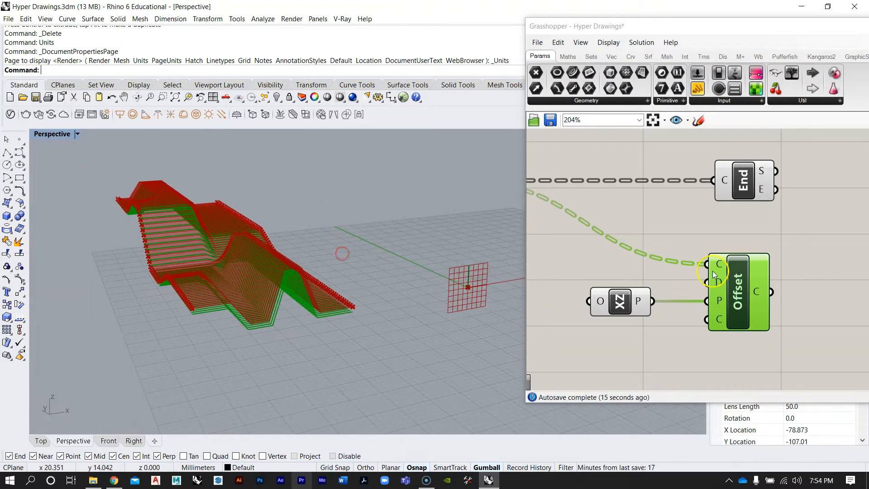
# Add a Number Slider component beside the Offset Curve component from the canvas search
pyautogui.moveTo(711, 270); pyautogui.dragTo(747, 287, button='right')
pyautogui.scroll(-3, 711, 306)
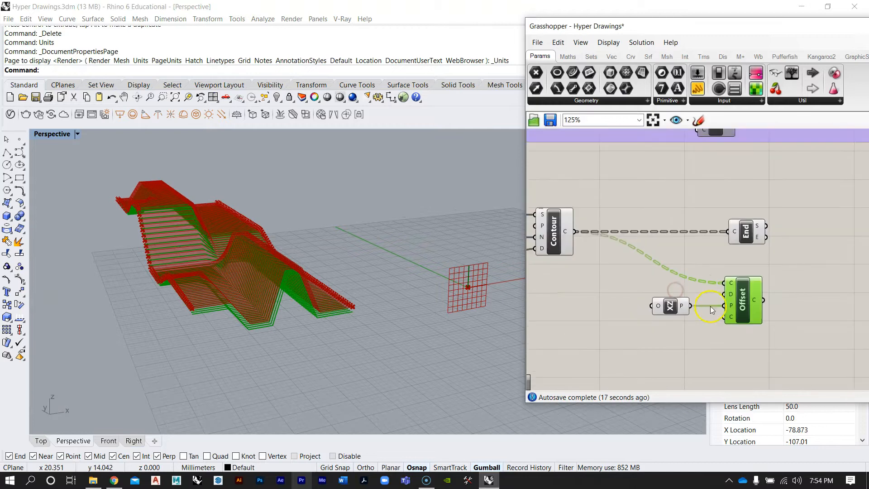
pyautogui.moveTo(732, 296)
pyautogui.moveTo(729, 246)
pyautogui.mouseDown(button='right')
pyautogui.moveTo(734, 334)
pyautogui.moveTo(723, 255)
pyautogui.mouseUp(button='right')
pyautogui.scroll(-3, 734, 334)
pyautogui.scroll(3, 722, 256)
pyautogui.moveTo(694, 291); pyautogui.dragTo(729, 296, button='right')
pyautogui.doubleClick(615, 329)
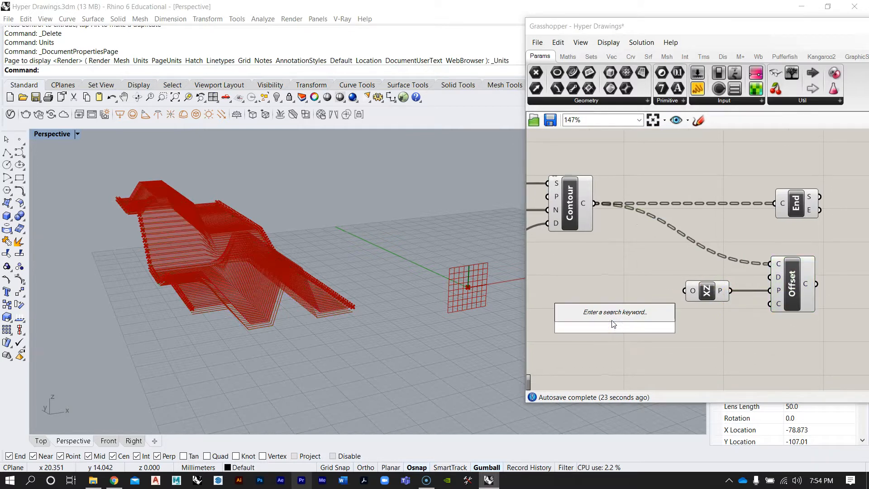
pyautogui.write('1')
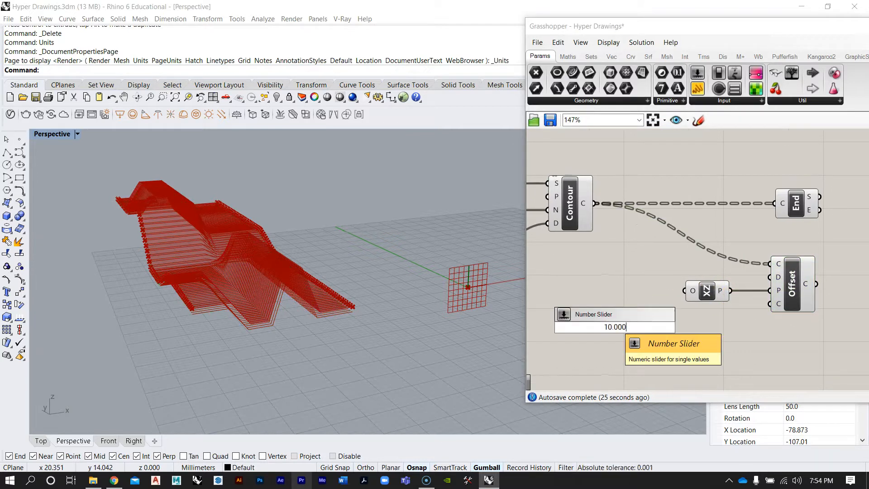
pyautogui.write('0.000')
pyautogui.press('Return')
# Connect the new slider to the Offset Curve component's distance input
pyautogui.moveTo(637, 322); pyautogui.dragTo(615, 265)
pyautogui.scroll(1, 664, 254)
pyautogui.moveTo(659, 263); pyautogui.dragTo(644, 265, button='right')
pyautogui.scroll(2, 675, 262)
pyautogui.moveTo(683, 266); pyautogui.dragTo(811, 295)
# Set the Distance slider value to 1
pyautogui.moveTo(414, 300); pyautogui.dragTo(297, 302, button='right')
pyautogui.scroll(5, 238, 308)
pyautogui.scroll(3, 422, 317)
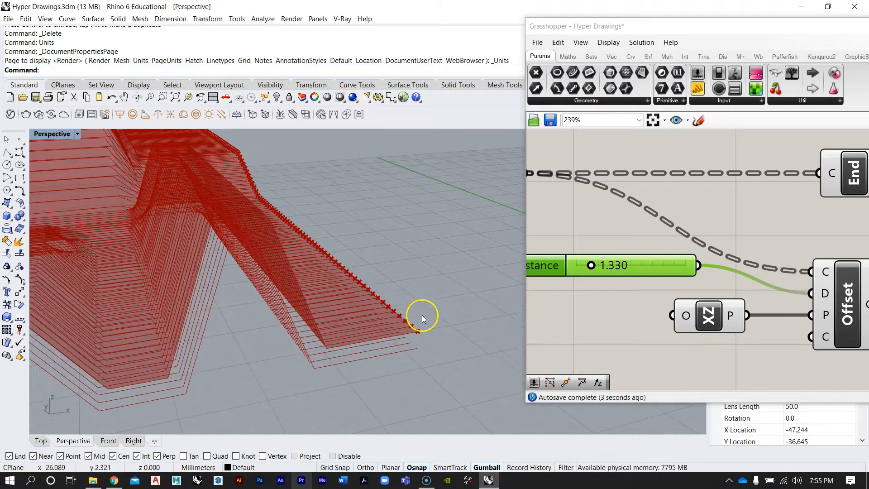
pyautogui.moveTo(592, 267)
pyautogui.mouseDown()
pyautogui.moveTo(613, 262)
pyautogui.moveTo(587, 266)
pyautogui.mouseUp()
pyautogui.moveTo(493, 258); pyautogui.dragTo(317, 218, button='right')
pyautogui.scroll(3, 593, 267)
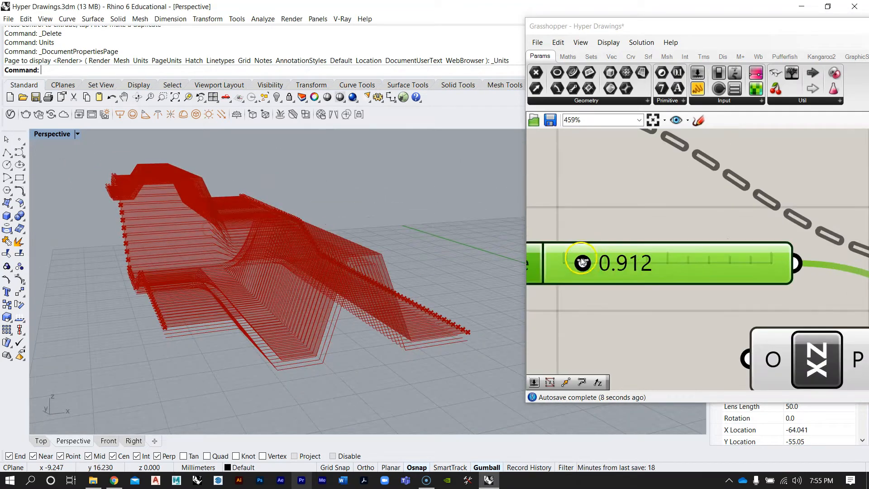
pyautogui.doubleClick(636, 267)
pyautogui.write('1')
pyautogui.press('Return')
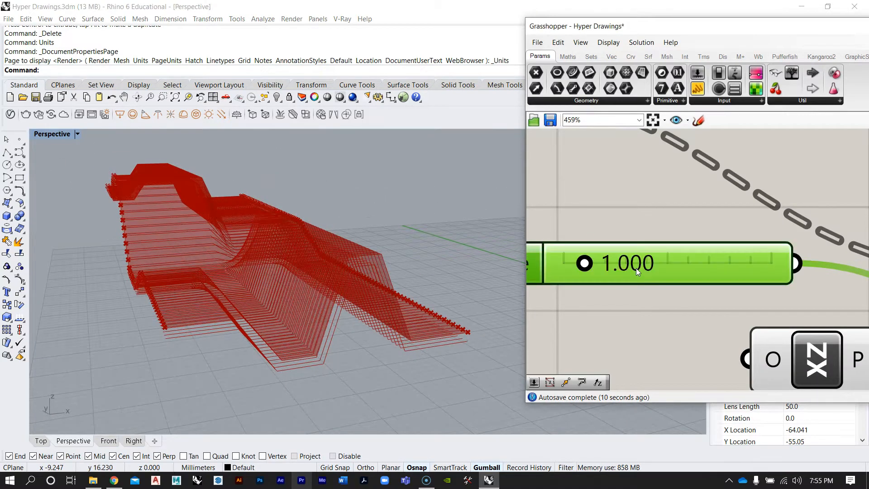
# Arrange the Distance slider and XZ Plane next to the Offset Curve component on the canvas
pyautogui.click(653, 213)
pyautogui.scroll(-3, 674, 226)
pyautogui.moveTo(703, 258); pyautogui.dragTo(746, 274)
pyautogui.scroll(-4, 741, 274)
pyautogui.moveTo(740, 274); pyautogui.dragTo(679, 294, button='right')
pyautogui.scroll(3, 679, 294)
pyautogui.click(664, 261)
pyautogui.scroll(-2, 678, 297)
pyautogui.moveTo(681, 297); pyautogui.dragTo(677, 299)
pyautogui.moveTo(712, 322); pyautogui.dragTo(670, 270)
pyautogui.click(684, 223)
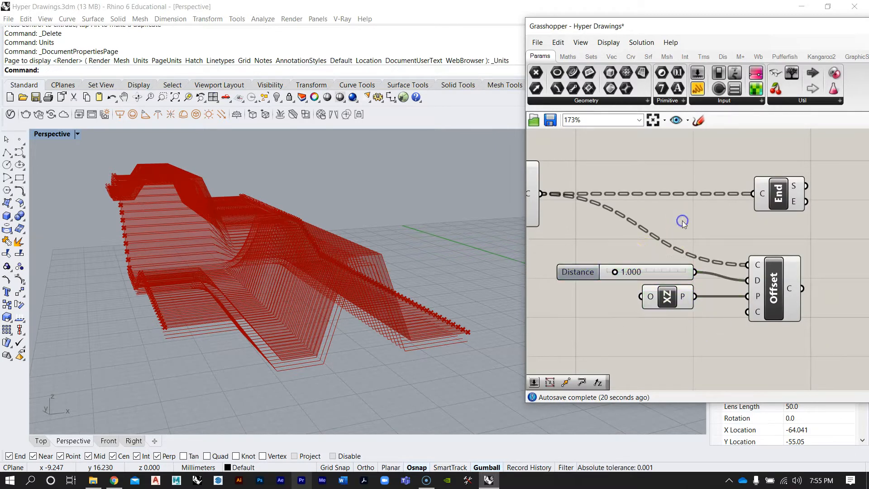
# Select the Offset Curve component and orbit the viewport to inspect the offset curves
pyautogui.moveTo(759, 314)
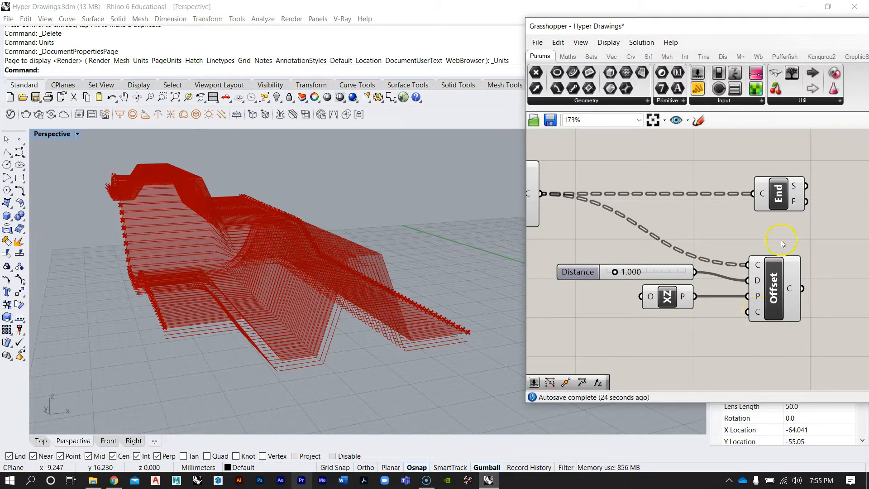
pyautogui.moveTo(602, 267); pyautogui.dragTo(644, 293, button='right')
pyautogui.scroll(-3, 679, 275)
pyautogui.moveTo(202, 270); pyautogui.dragTo(234, 268, button='right')
pyautogui.scroll(1, 721, 318)
pyautogui.click(749, 282)
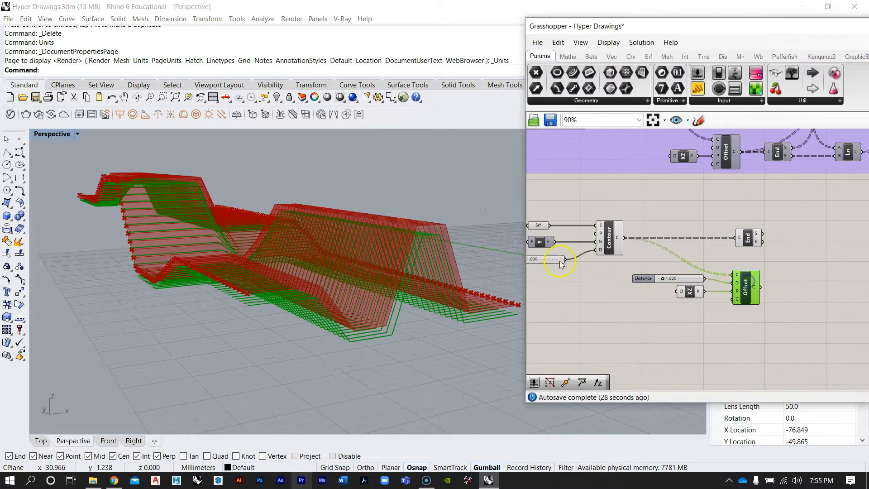
pyautogui.moveTo(478, 275); pyautogui.dragTo(423, 283, button='right')
pyautogui.moveTo(747, 243); pyautogui.dragTo(711, 249, button='right')
pyautogui.scroll(2, 712, 244)
# Duplicate the End Points component and connect the copy to the Offset Curve output
pyautogui.click(684, 243)
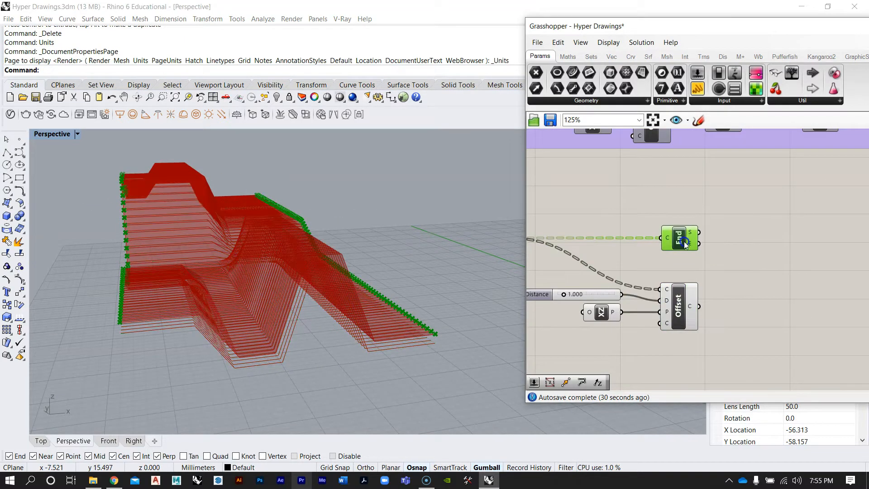
pyautogui.hotkey('ctrl', 'c')
pyautogui.hotkey('ctrl', 'v')
pyautogui.moveTo(689, 244); pyautogui.dragTo(745, 308)
pyautogui.moveTo(684, 243); pyautogui.dragTo(759, 241)
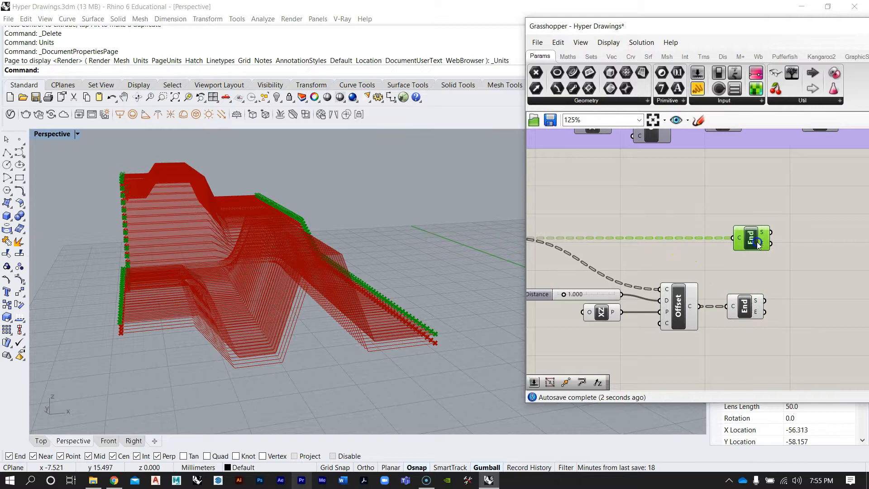
# Select each End Points component and orbit the viewport to inspect the original and offset end points
pyautogui.moveTo(799, 344); pyautogui.dragTo(733, 213)
pyautogui.click(752, 219)
pyautogui.click(777, 209)
pyautogui.moveTo(357, 269); pyautogui.dragTo(251, 301, button='right')
pyautogui.scroll(5, 136, 293)
pyautogui.moveTo(128, 289); pyautogui.dragTo(86, 265, button='right')
pyautogui.scroll(3, 83, 262)
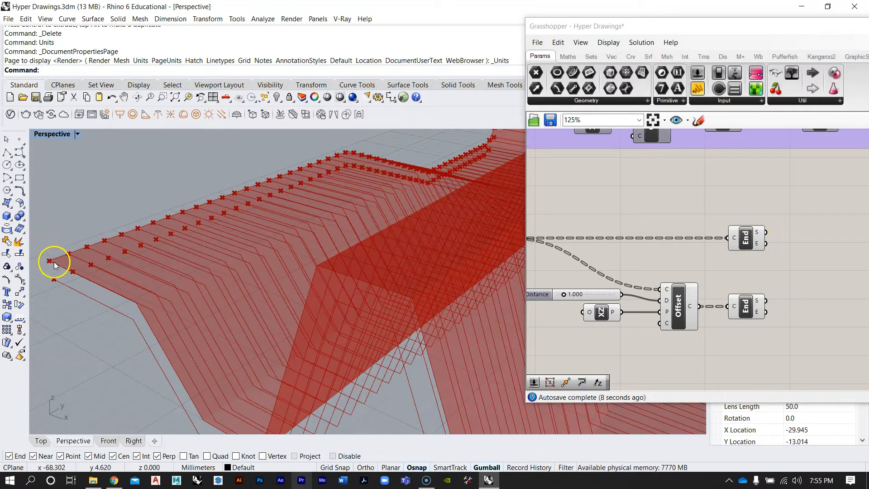
pyautogui.scroll(-5, 114, 262)
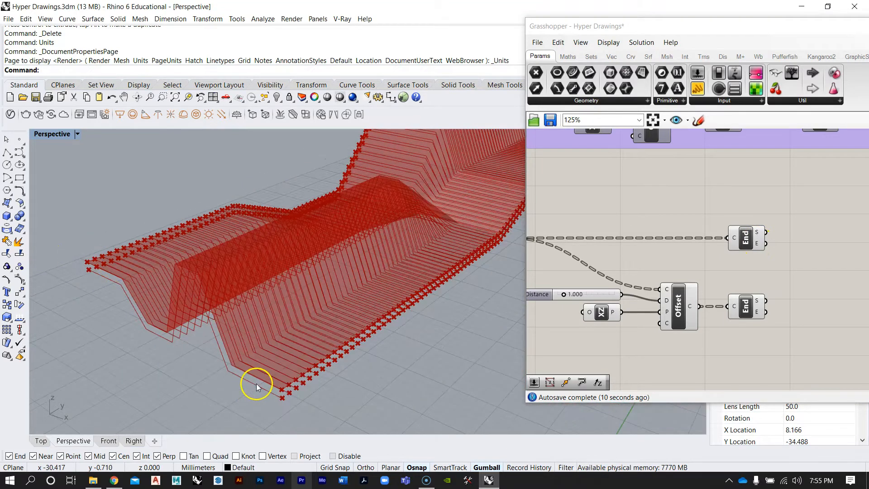
pyautogui.click(752, 318)
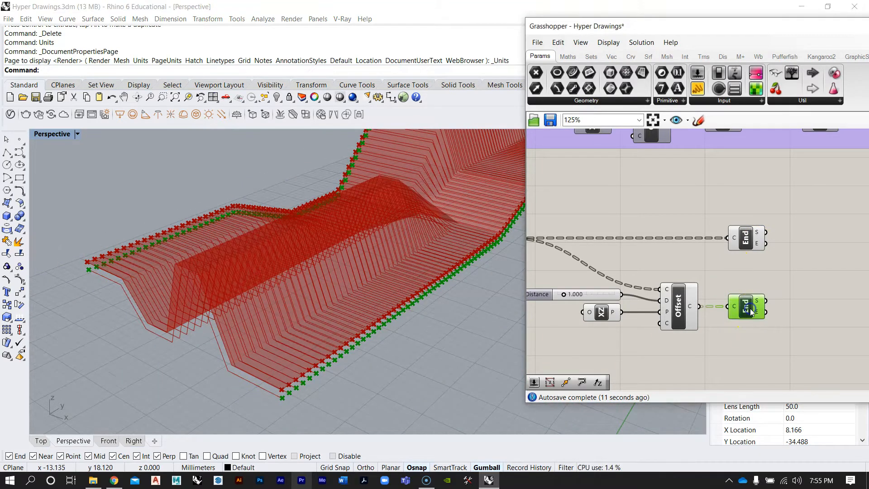
pyautogui.click(755, 239)
pyautogui.click(768, 270)
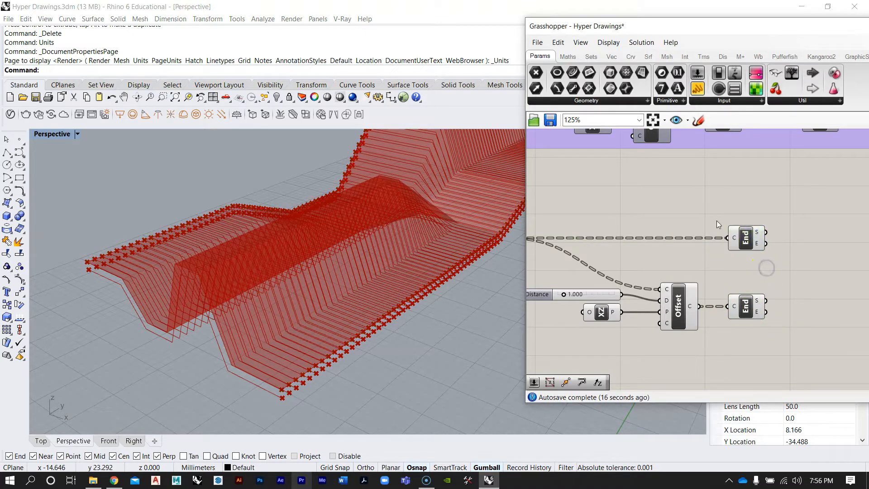
pyautogui.moveTo(247, 278); pyautogui.dragTo(196, 290, button='right')
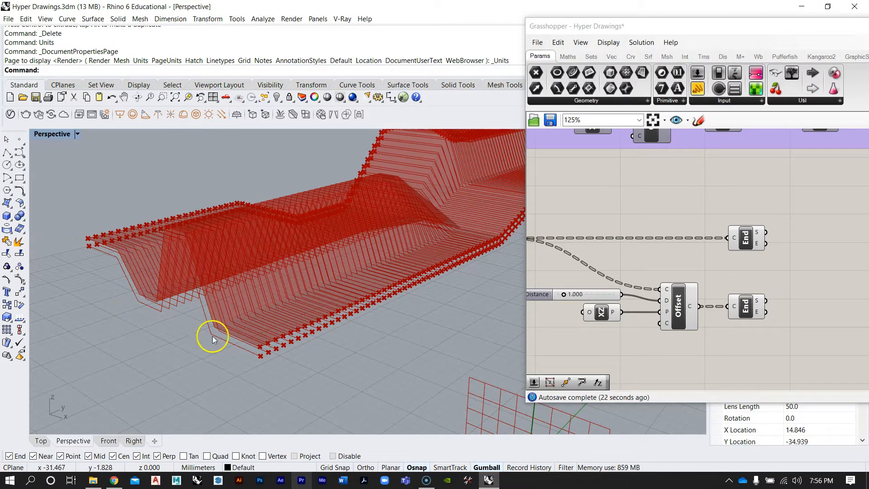
pyautogui.scroll(5, 92, 249)
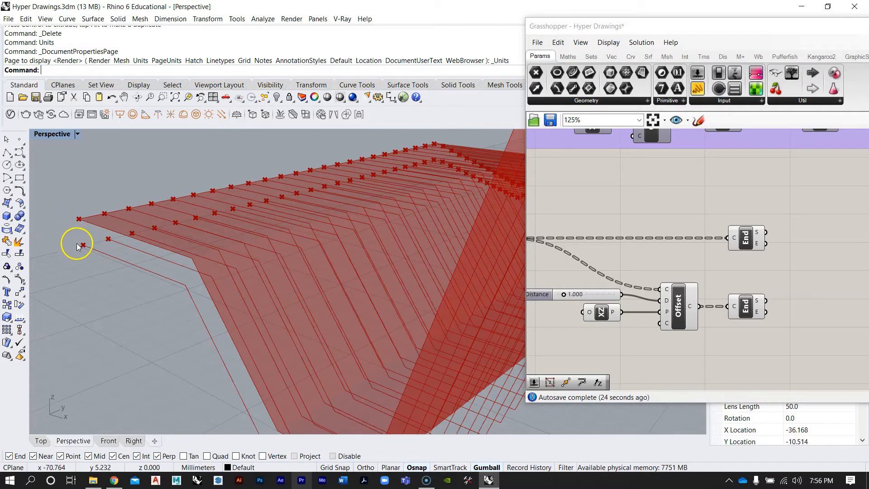
pyautogui.scroll(-7, 73, 220)
pyautogui.scroll(5, 233, 323)
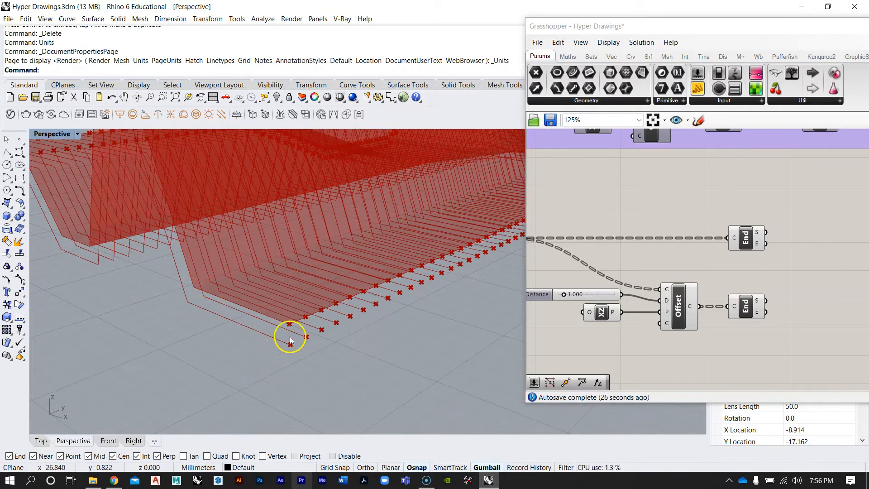
pyautogui.scroll(-5, 241, 264)
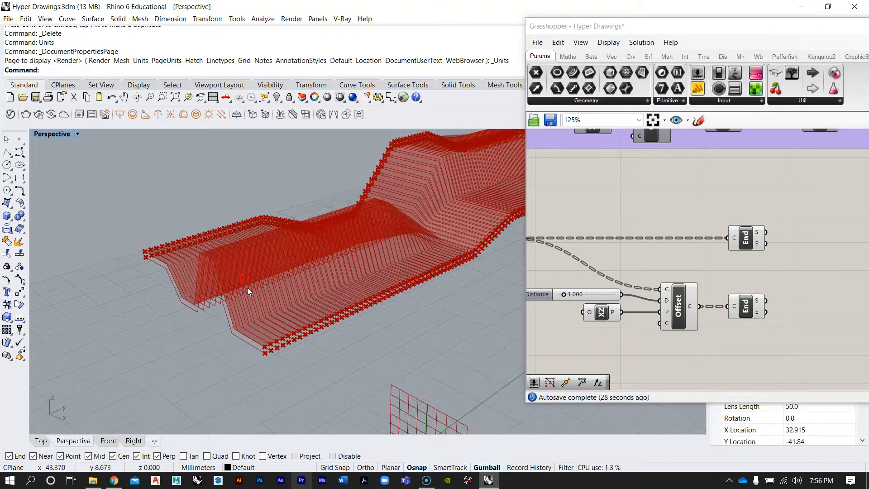
pyautogui.scroll(2, 196, 259)
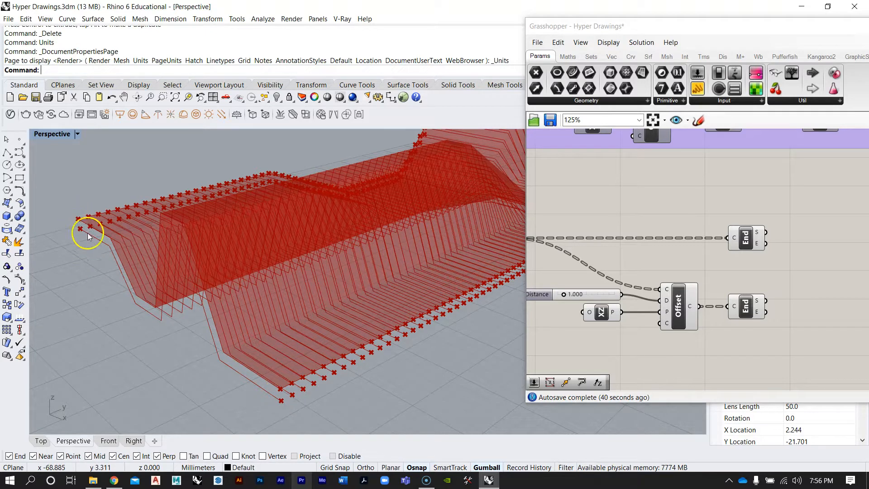
pyautogui.scroll(-2, 653, 238)
# Add a Line component connecting the start points of both End Points components and preview it
pyautogui.moveTo(653, 239); pyautogui.dragTo(586, 330, button='right')
pyautogui.moveTo(716, 228); pyautogui.dragTo(691, 211, button='right')
pyautogui.doubleClick(696, 289)
pyautogui.write('line')
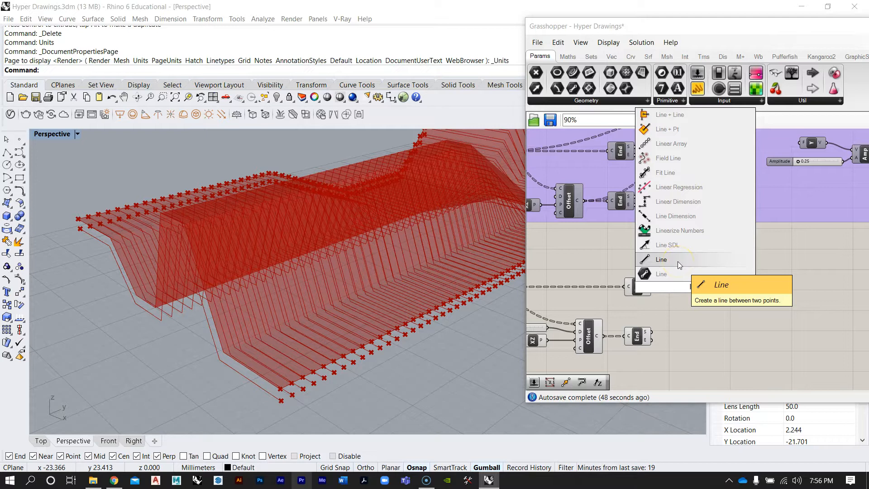
pyautogui.click(678, 261)
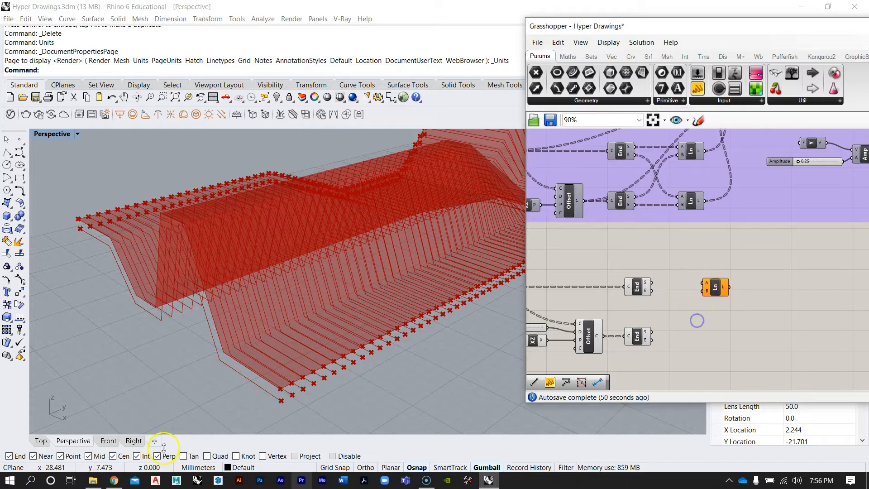
pyautogui.scroll(3, 285, 399)
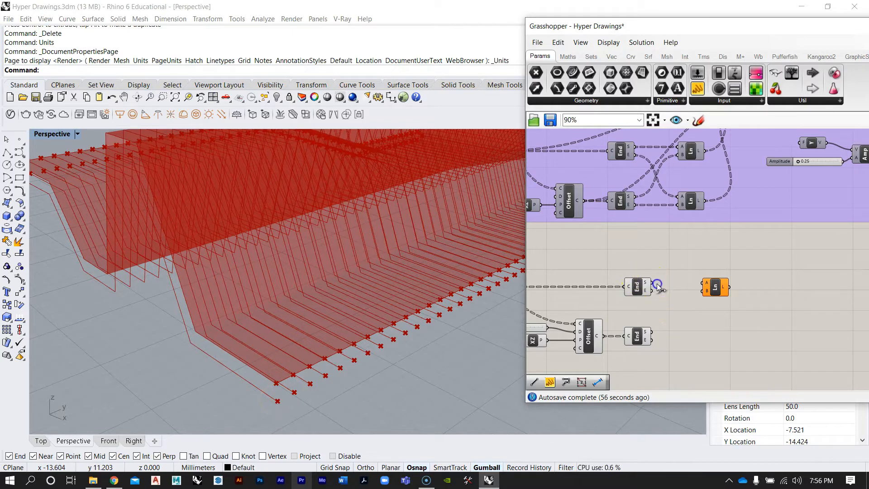
pyautogui.moveTo(700, 284); pyautogui.dragTo(703, 291)
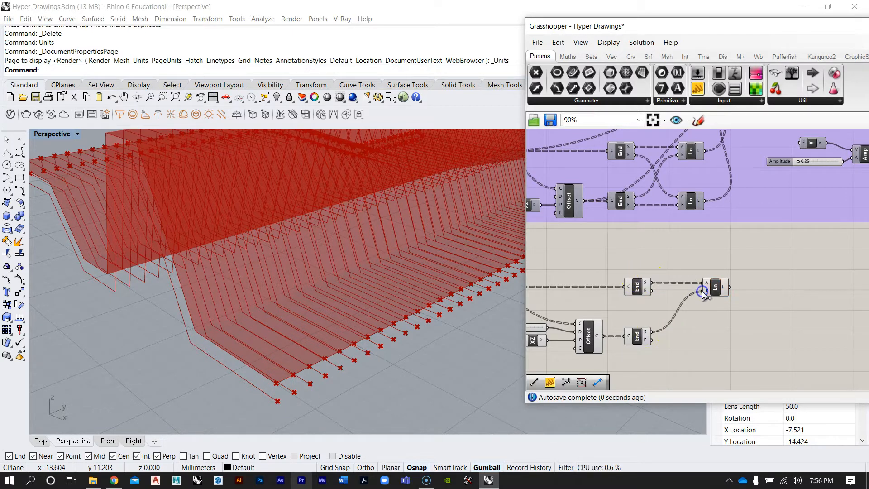
pyautogui.moveTo(181, 248); pyautogui.dragTo(253, 244, button='right')
pyautogui.moveTo(64, 211); pyautogui.dragTo(136, 250, button='right')
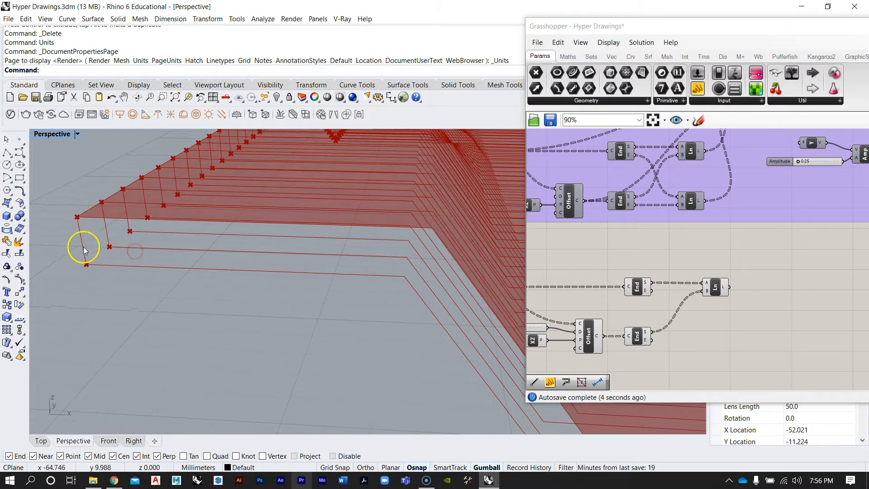
pyautogui.click(715, 287)
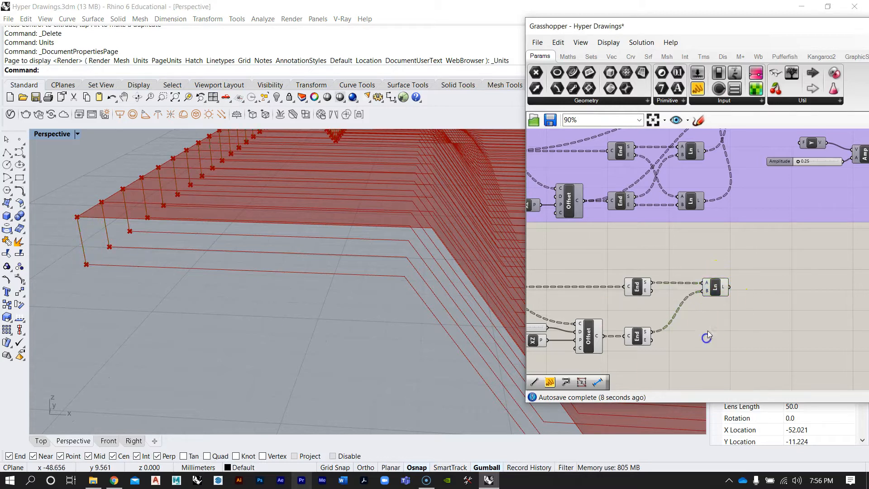
pyautogui.scroll(2, 707, 331)
pyautogui.click(720, 295)
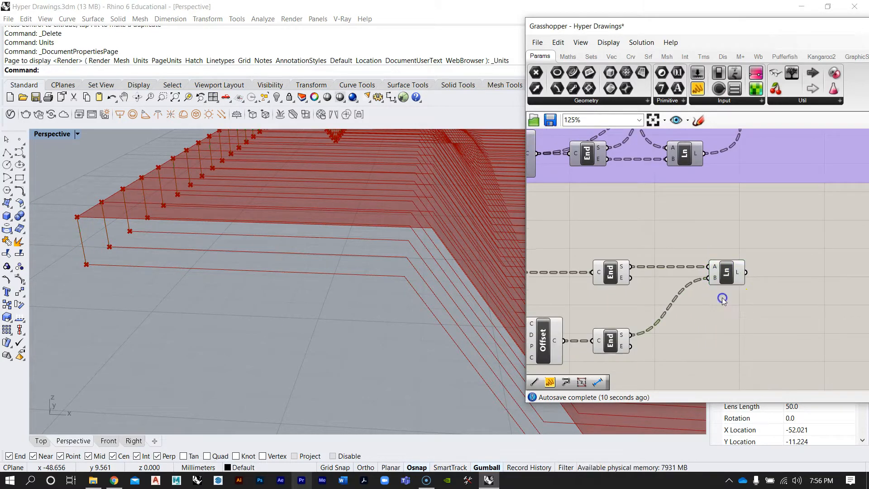
# Add a second Line component connecting the end points of both End Points components
pyautogui.doubleClick(725, 316)
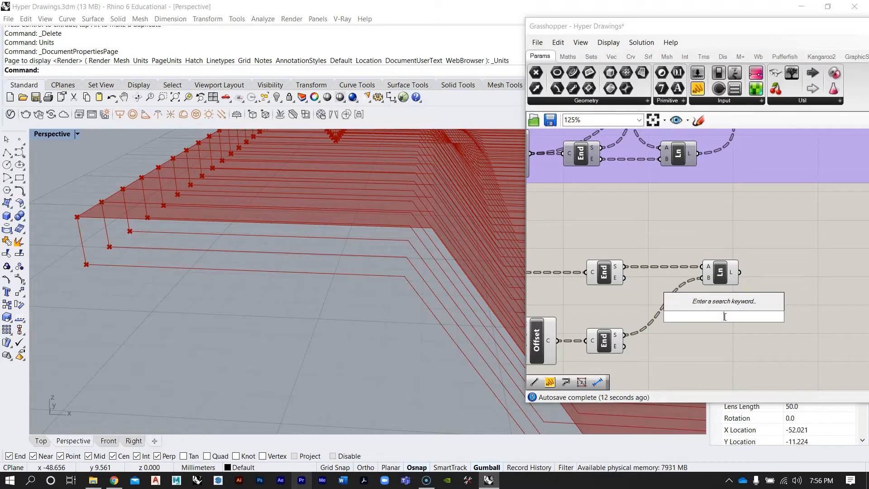
pyautogui.write('line')
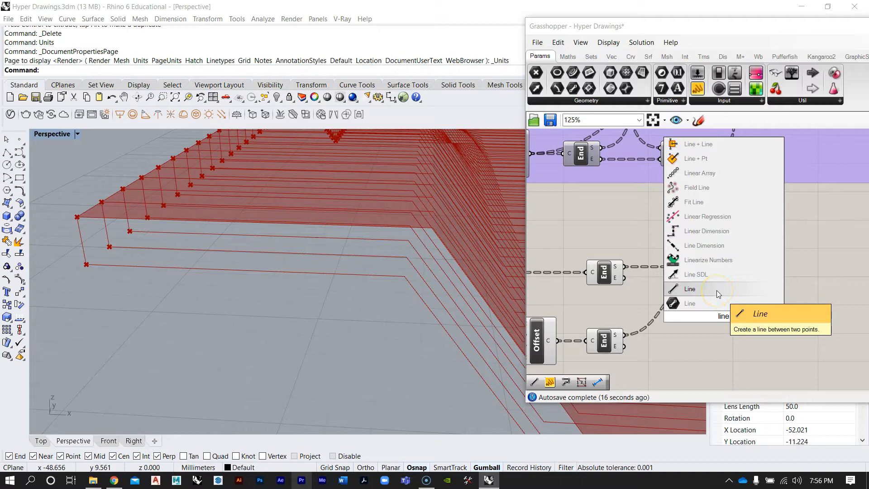
pyautogui.click(716, 290)
pyautogui.scroll(-2, 716, 290)
pyautogui.moveTo(702, 287); pyautogui.dragTo(692, 304)
pyautogui.moveTo(254, 213); pyautogui.dragTo(239, 303, button='right')
pyautogui.scroll(5, 239, 303)
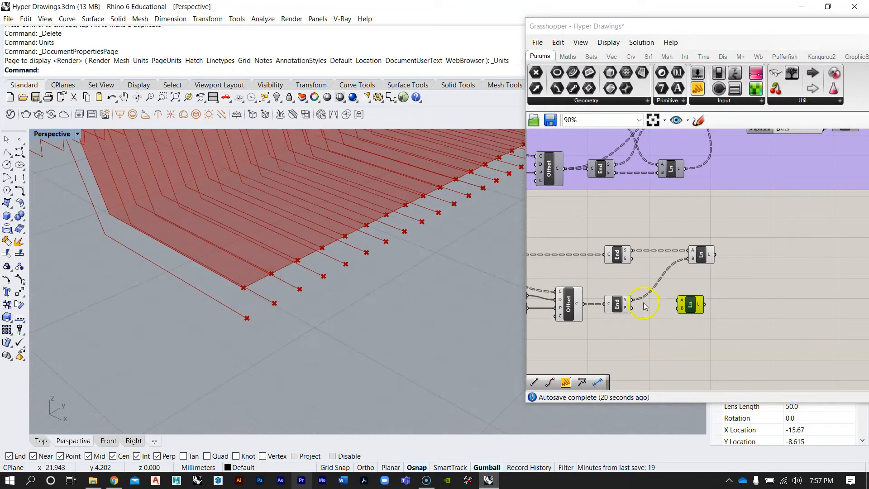
pyautogui.scroll(2, 629, 310)
pyautogui.moveTo(633, 308); pyautogui.dragTo(697, 310)
pyautogui.moveTo(632, 240); pyautogui.dragTo(737, 304)
pyautogui.moveTo(789, 336); pyautogui.dragTo(710, 214)
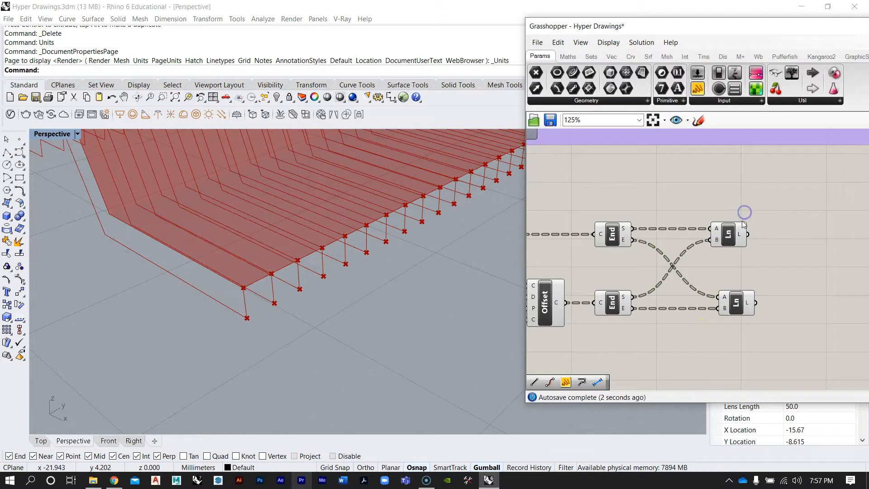
pyautogui.click(733, 215)
pyautogui.click(774, 204)
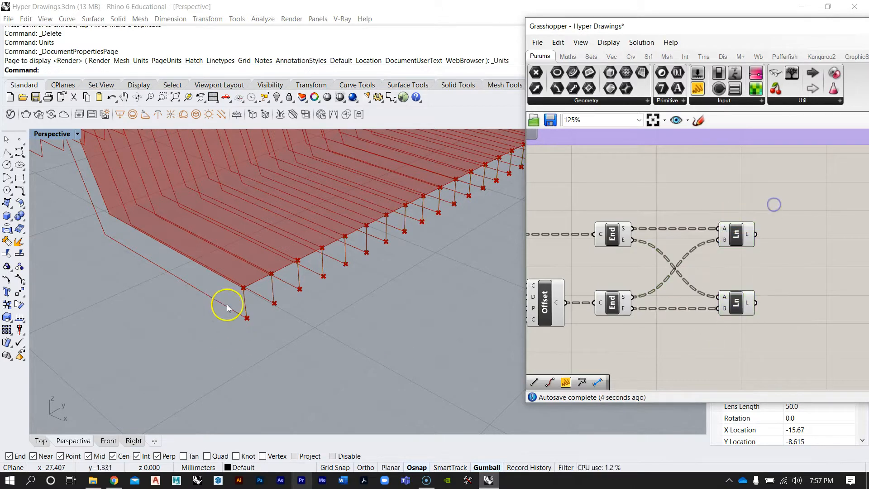
# Select the Offset Curve and Line components to inspect the connecting lines in the viewport
pyautogui.moveTo(718, 270); pyautogui.dragTo(739, 293, button='right')
pyautogui.moveTo(437, 246); pyautogui.dragTo(371, 254, button='right')
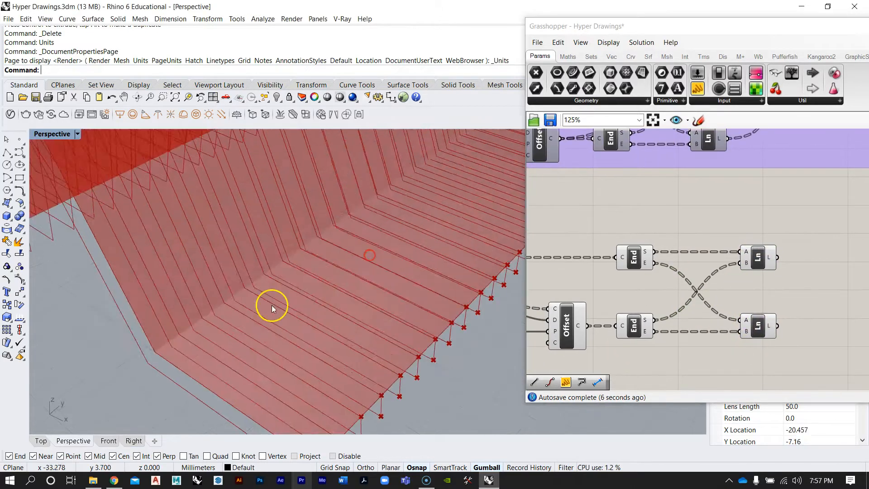
pyautogui.scroll(-5, 273, 306)
pyautogui.moveTo(168, 243); pyautogui.dragTo(209, 260, button='right')
pyautogui.scroll(-3, 716, 281)
pyautogui.moveTo(706, 287); pyautogui.dragTo(756, 273, button='right')
pyautogui.scroll(2, 733, 295)
pyautogui.moveTo(751, 307)
pyautogui.mouseDown(button='right')
pyautogui.moveTo(714, 312)
pyautogui.moveTo(767, 303)
pyautogui.mouseUp(button='right')
pyautogui.click(557, 242)
pyautogui.click(717, 303)
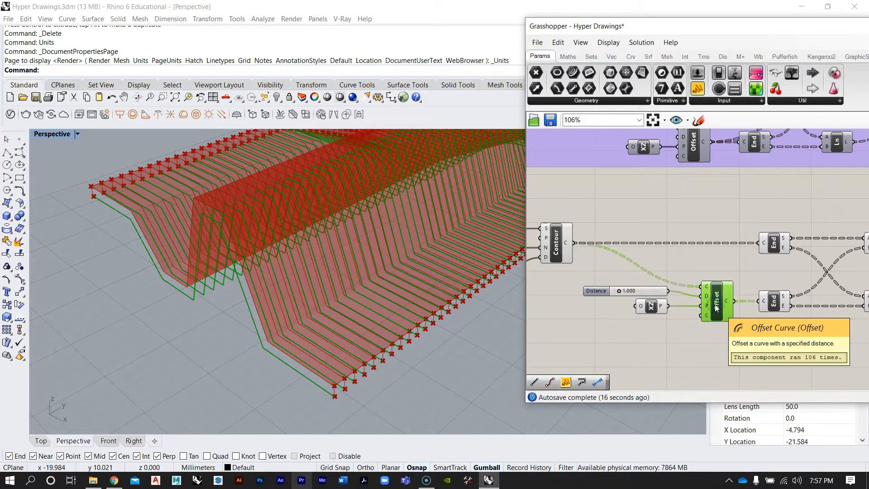
pyautogui.scroll(-3, 634, 310)
pyautogui.moveTo(695, 309)
pyautogui.mouseDown(button='right')
pyautogui.moveTo(635, 310)
pyautogui.moveTo(685, 307)
pyautogui.mouseUp(button='right')
pyautogui.scroll(3, 719, 305)
pyautogui.scroll(2, 684, 307)
pyautogui.click(708, 244)
pyautogui.click(706, 323)
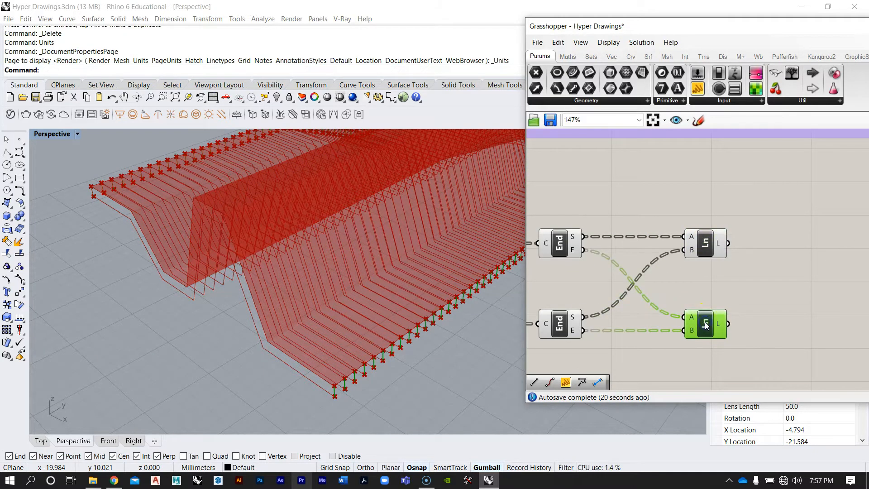
# Add a Join Curves component to the canvas next to the Line components
pyautogui.scroll(-4, 707, 290)
pyautogui.scroll(3, 671, 181)
pyautogui.scroll(-4, 674, 187)
pyautogui.moveTo(666, 246); pyautogui.dragTo(715, 208, button='right')
pyautogui.scroll(2, 715, 254)
pyautogui.doubleClick(777, 279)
pyautogui.write('join')
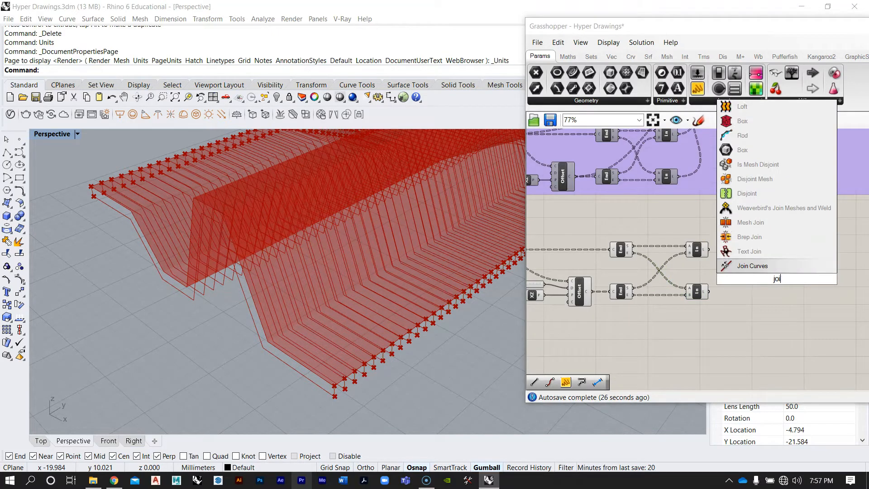
pyautogui.click(761, 243)
# Connect the original contour curves into the Join Curves component's curves input
pyautogui.scroll(3, 761, 280)
pyautogui.moveTo(774, 282); pyautogui.dragTo(760, 210)
pyautogui.scroll(-1, 760, 210)
pyautogui.moveTo(759, 211); pyautogui.dragTo(709, 285, button='right')
pyautogui.scroll(-3, 726, 296)
pyautogui.scroll(3, 681, 307)
pyautogui.scroll(-3, 709, 285)
pyautogui.scroll(3, 709, 285)
pyautogui.moveTo(707, 286); pyautogui.dragTo(745, 259)
pyautogui.moveTo(660, 275); pyautogui.dragTo(720, 250, button='right')
pyautogui.scroll(-2, 720, 250)
pyautogui.moveTo(571, 260); pyautogui.dragTo(589, 287, button='right')
pyautogui.scroll(3, 588, 267)
pyautogui.click(578, 266)
pyautogui.scroll(-2, 588, 286)
pyautogui.moveTo(557, 287); pyautogui.dragTo(837, 267)
pyautogui.moveTo(819, 281); pyautogui.dragTo(702, 288, button='right')
pyautogui.scroll(2, 702, 288)
pyautogui.moveTo(734, 284); pyautogui.dragTo(721, 269)
pyautogui.scroll(2, 639, 320)
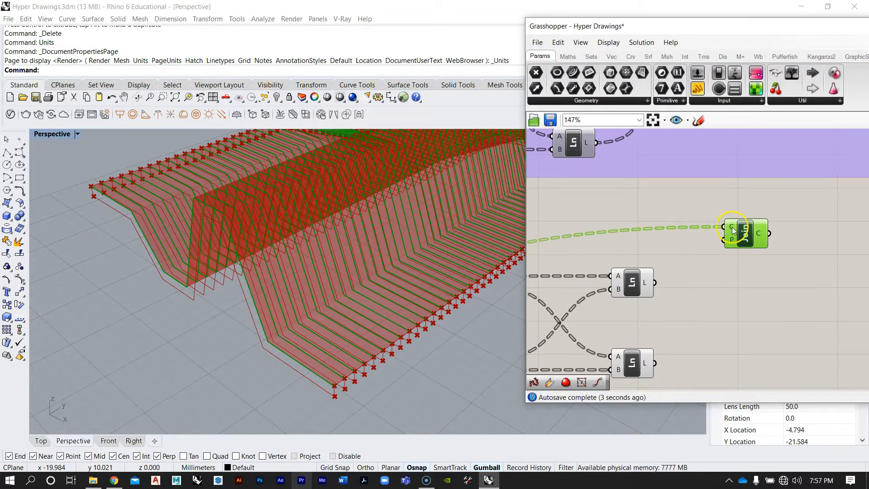
pyautogui.moveTo(732, 227)
pyautogui.scroll(-2, 732, 226)
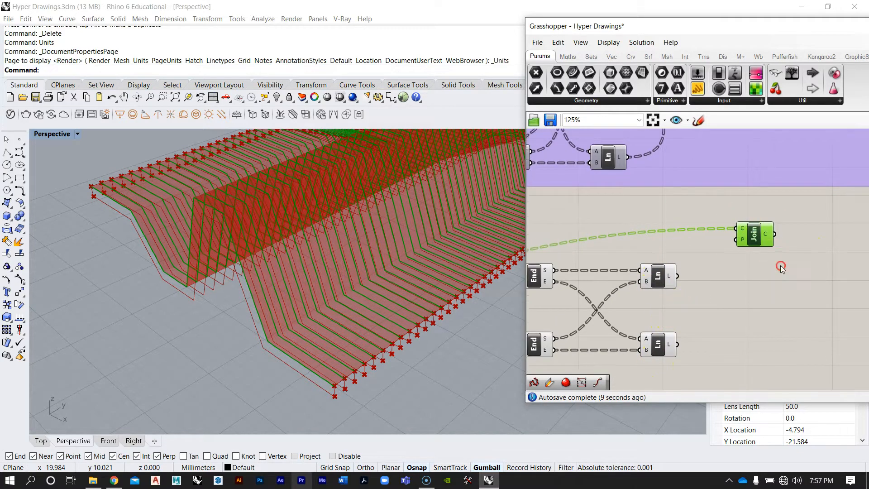
pyautogui.scroll(-2, 735, 265)
pyautogui.scroll(3, 763, 251)
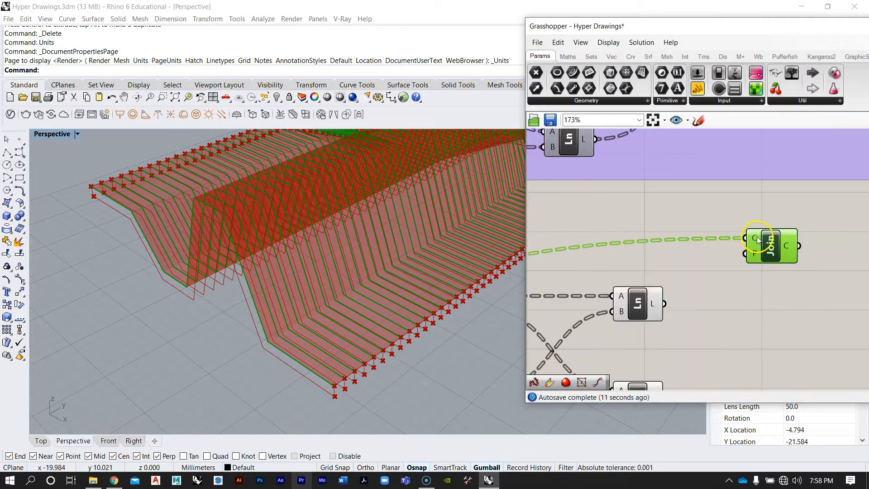
pyautogui.moveTo(759, 240)
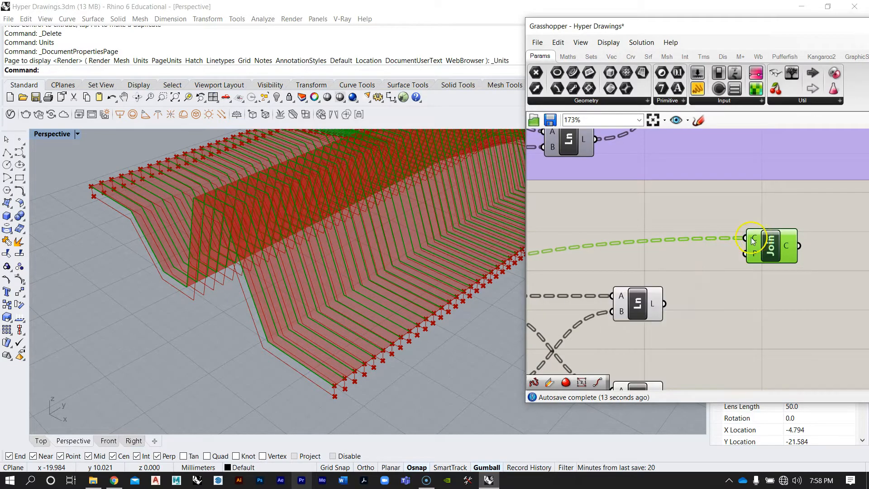
# Connect the first Line component's output into the Join Curves input
pyautogui.scroll(-4, 696, 294)
pyautogui.moveTo(696, 293)
pyautogui.mouseDown(button='right')
pyautogui.moveTo(707, 281)
pyautogui.moveTo(718, 287)
pyautogui.moveTo(699, 279)
pyautogui.moveTo(746, 267)
pyautogui.moveTo(665, 278)
pyautogui.moveTo(598, 250)
pyautogui.moveTo(667, 254)
pyautogui.moveTo(598, 290)
pyautogui.mouseUp(button='right')
pyautogui.scroll(2, 708, 295)
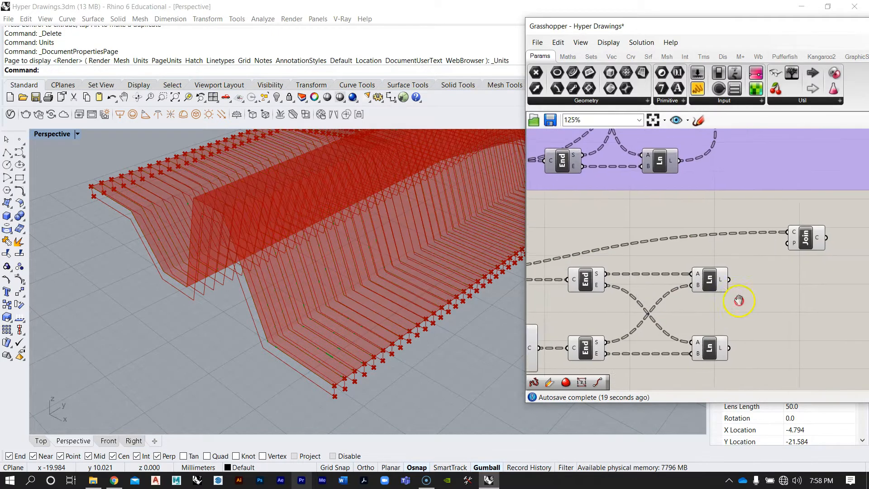
pyautogui.moveTo(715, 279); pyautogui.dragTo(777, 232)
pyautogui.click(698, 283)
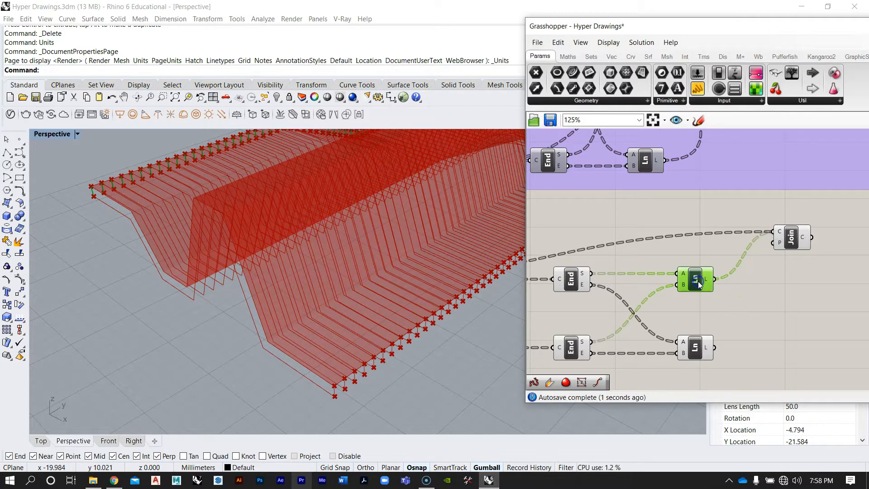
# Connect the Offset curves and the second Line output into the Join Curves input as well
pyautogui.scroll(-2, 694, 274)
pyautogui.click(634, 301)
pyautogui.scroll(1, 637, 301)
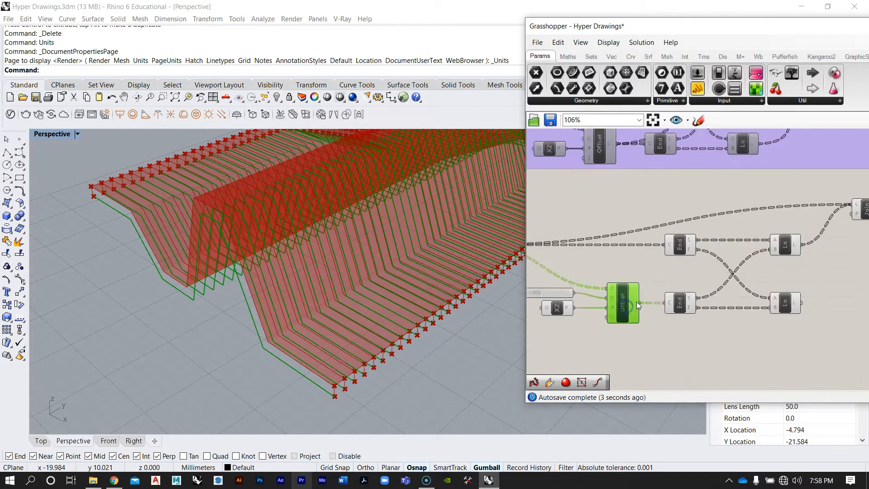
pyautogui.moveTo(636, 302); pyautogui.dragTo(602, 318, button='right')
pyautogui.moveTo(601, 318); pyautogui.dragTo(818, 221)
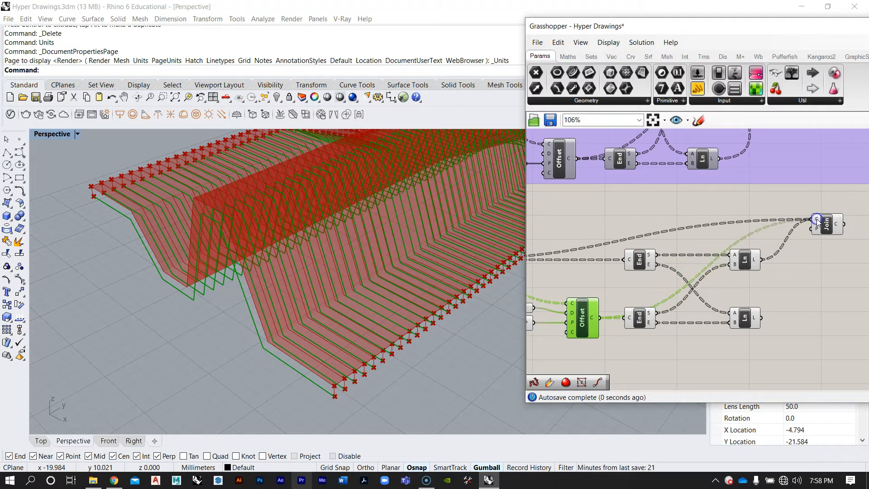
pyautogui.scroll(2, 770, 275)
pyautogui.moveTo(700, 334); pyautogui.dragTo(765, 194)
pyautogui.click(789, 206)
# Orbit the viewport and inspect the joined curves and the Join component's output data
pyautogui.moveTo(269, 280)
pyautogui.mouseDown(button='right')
pyautogui.moveTo(261, 274)
pyautogui.moveTo(263, 282)
pyautogui.mouseUp(button='right')
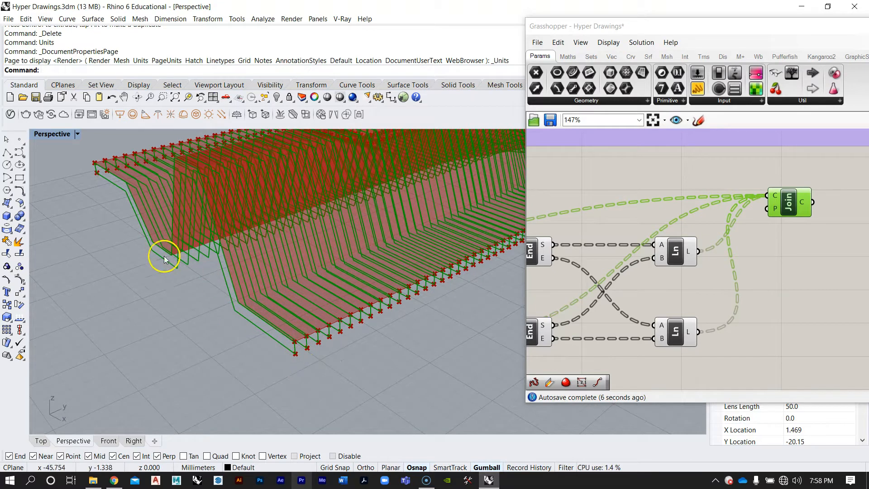
pyautogui.moveTo(371, 334); pyautogui.dragTo(310, 306, button='right')
pyautogui.scroll(-6, 743, 250)
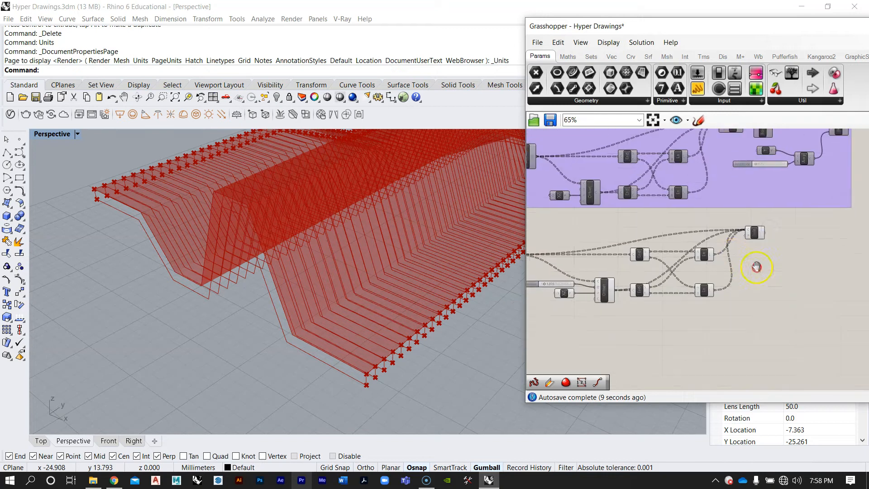
pyautogui.moveTo(753, 296); pyautogui.dragTo(547, 248)
pyautogui.scroll(2, 596, 268)
pyautogui.moveTo(616, 265); pyautogui.dragTo(622, 284)
pyautogui.click(620, 255)
pyautogui.scroll(3, 724, 267)
pyautogui.click(764, 273)
pyautogui.click(768, 252)
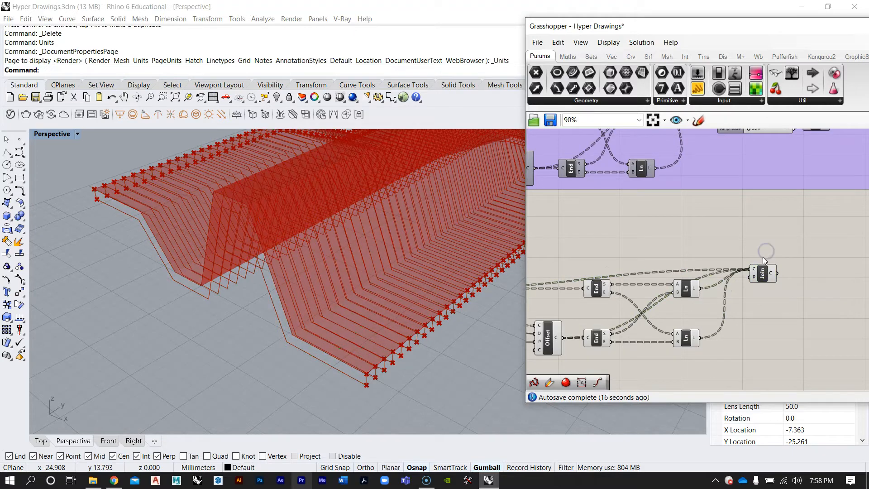
pyautogui.click(261, 268)
pyautogui.scroll(-5, 261, 267)
pyautogui.scroll(4, 377, 259)
pyautogui.moveTo(377, 260); pyautogui.dragTo(384, 251, button='right')
pyautogui.click(745, 280)
pyautogui.scroll(3, 745, 281)
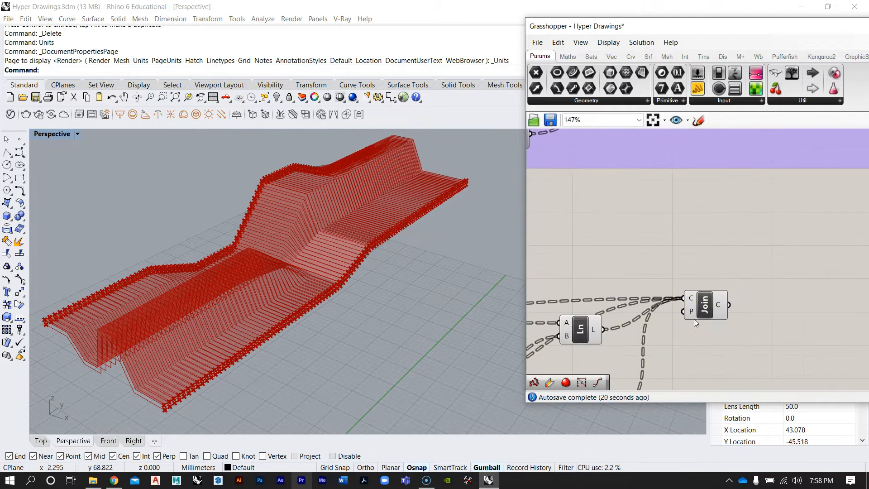
pyautogui.moveTo(719, 307)
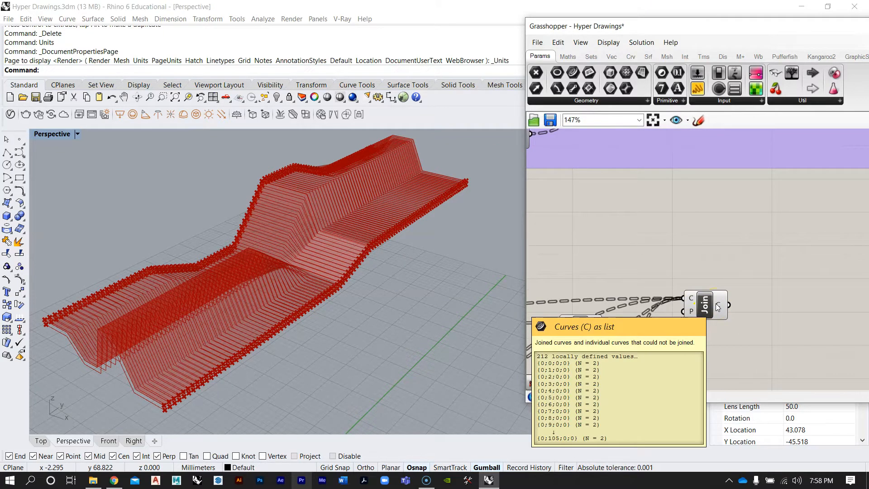
# Inspect the Contour output data tree and compare it with the Join output
pyautogui.scroll(-3, 731, 251)
pyautogui.moveTo(731, 251); pyautogui.dragTo(649, 276, button='right')
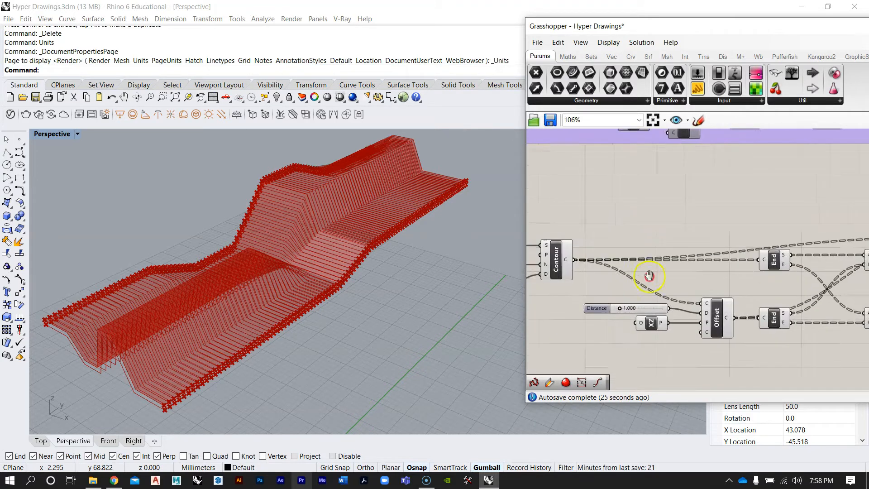
pyautogui.scroll(3, 603, 254)
pyautogui.moveTo(579, 248)
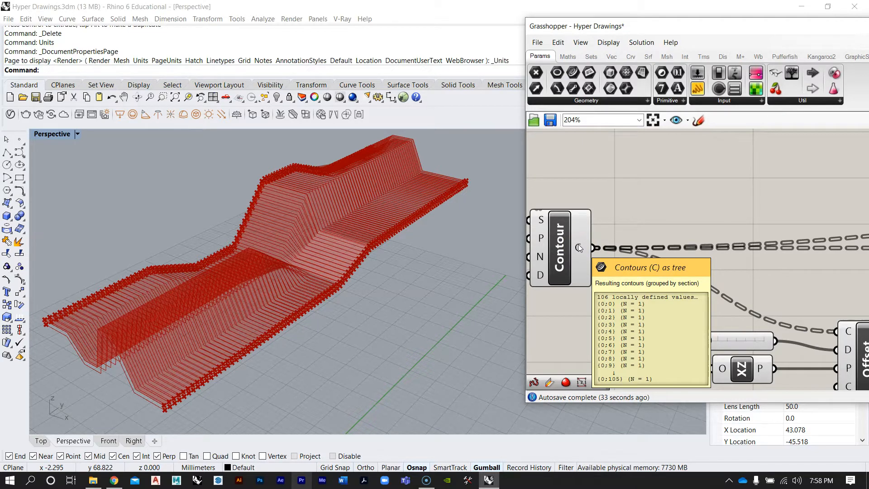
pyautogui.scroll(-5, 578, 244)
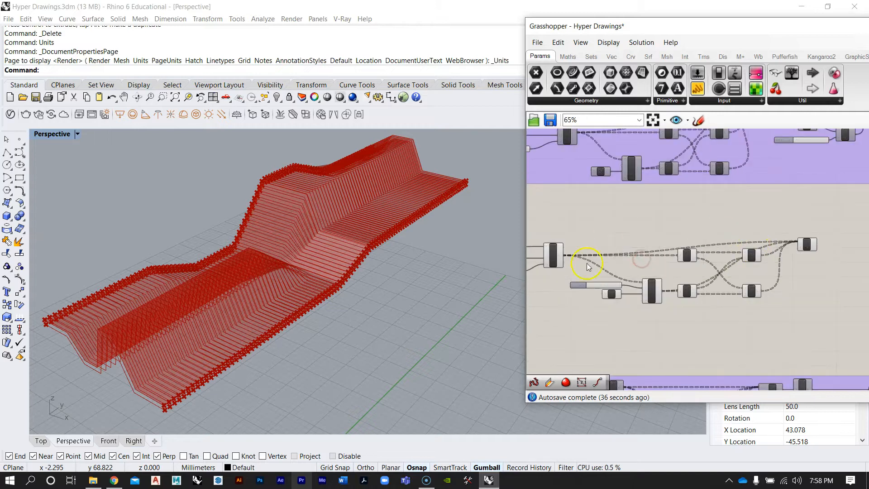
pyautogui.scroll(5, 770, 261)
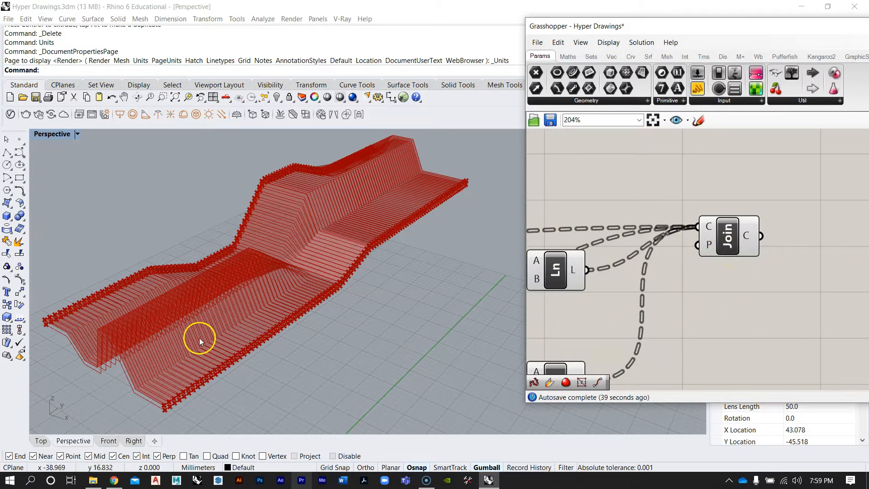
pyautogui.scroll(1, 794, 232)
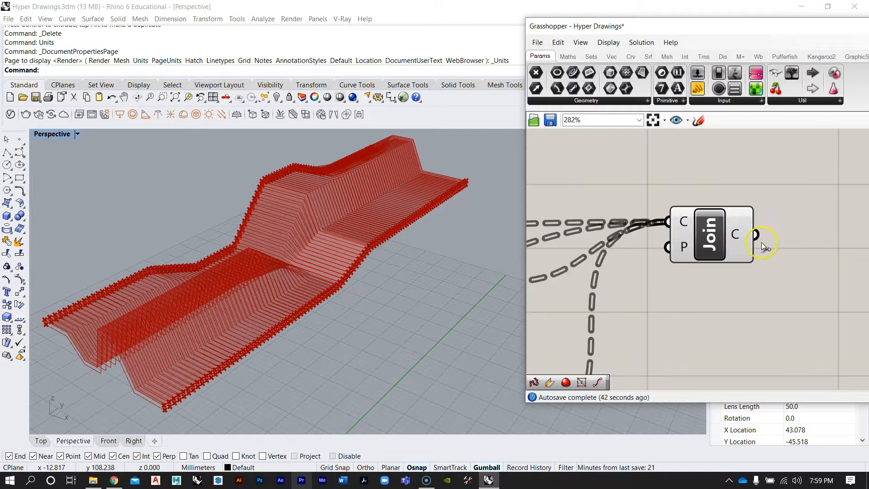
pyautogui.moveTo(738, 238)
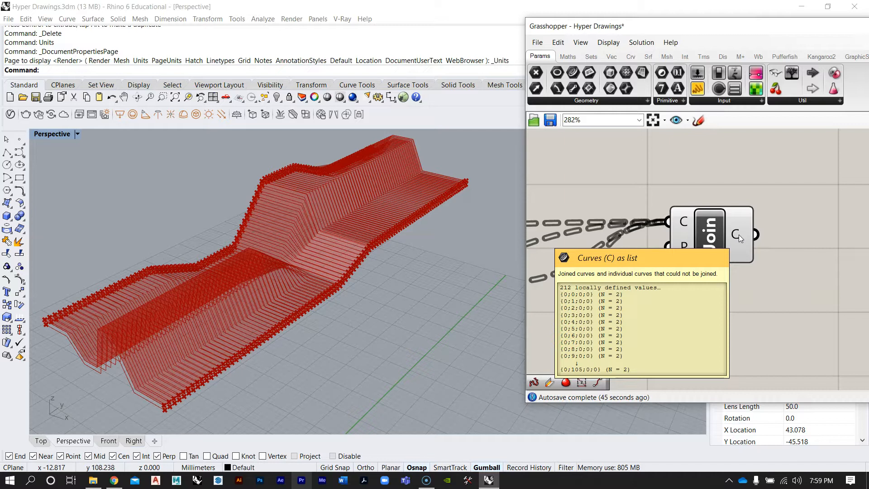
# Flatten the Join Curves component's curves input
pyautogui.click(736, 234)
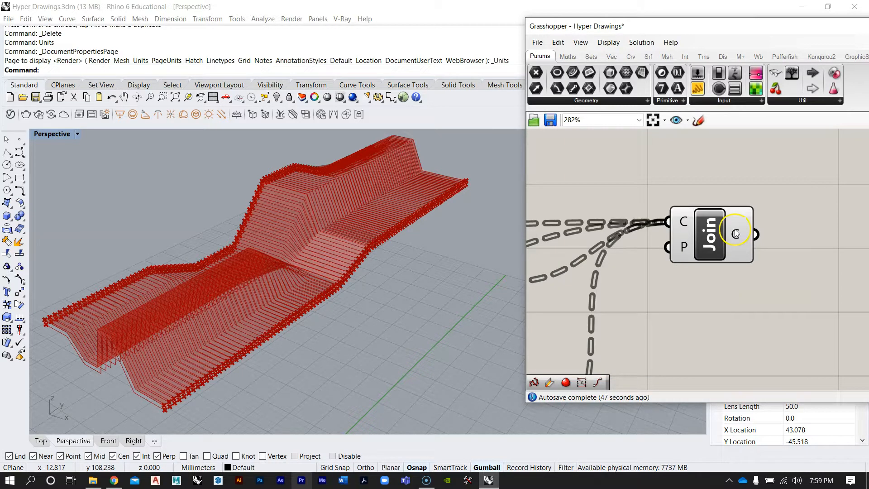
pyautogui.scroll(-4, 702, 244)
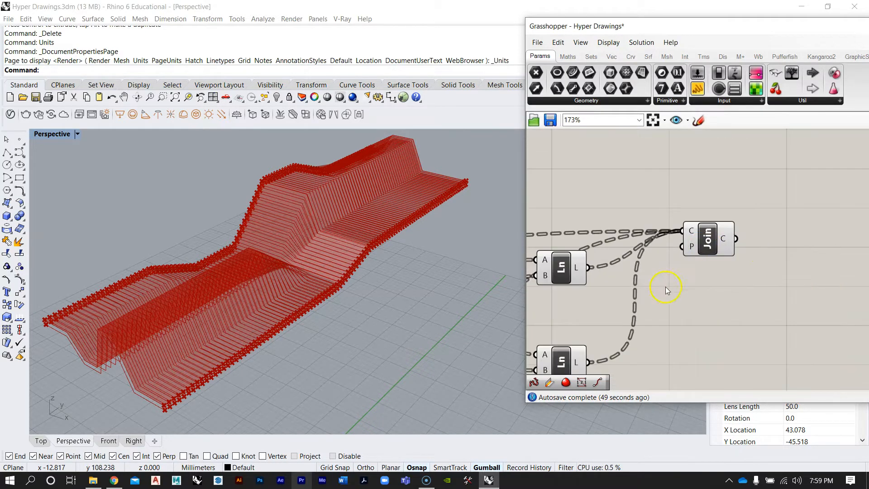
pyautogui.scroll(2, 703, 243)
pyautogui.moveTo(736, 252); pyautogui.dragTo(693, 284, button='right')
pyautogui.scroll(-2, 702, 244)
pyautogui.scroll(4, 758, 254)
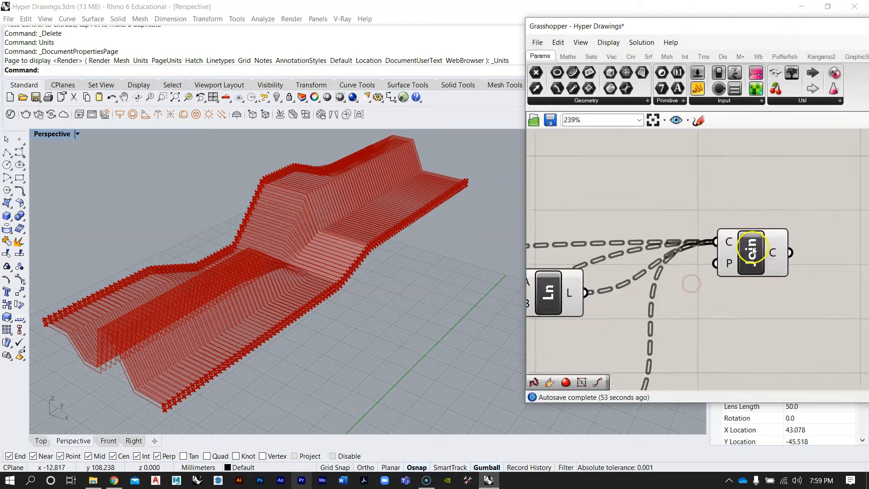
pyautogui.rightClick(726, 242)
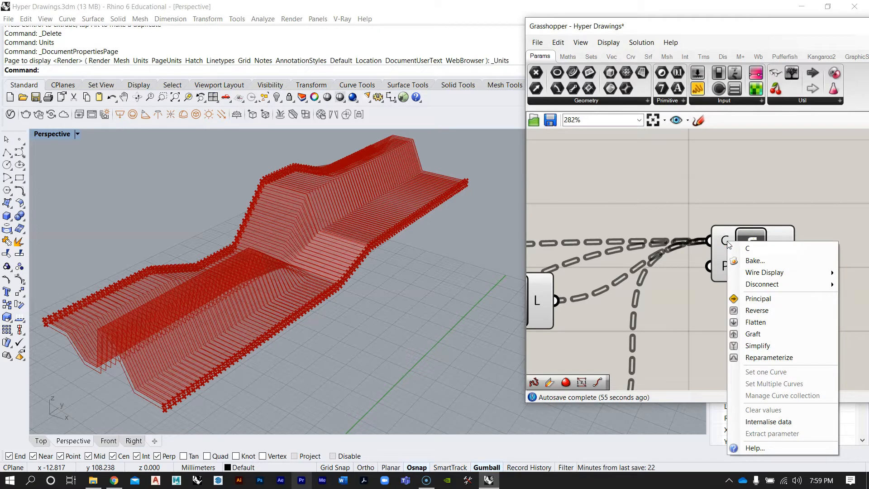
pyautogui.click(755, 325)
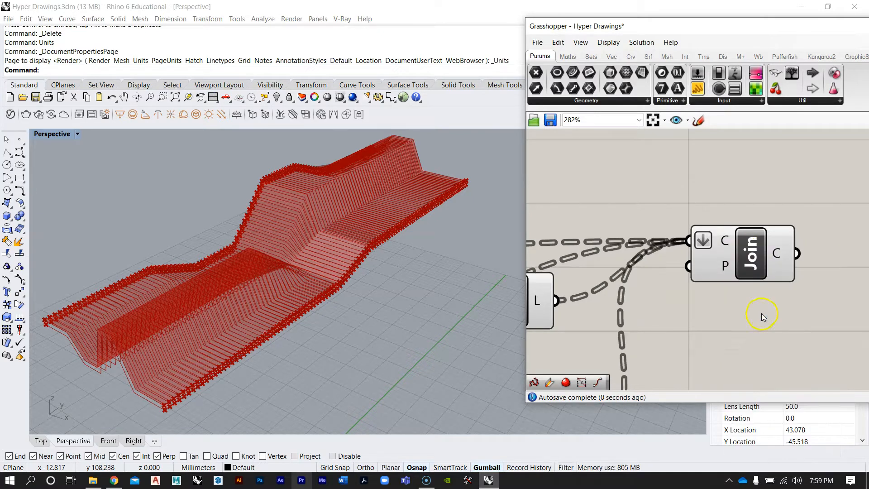
pyautogui.moveTo(778, 255)
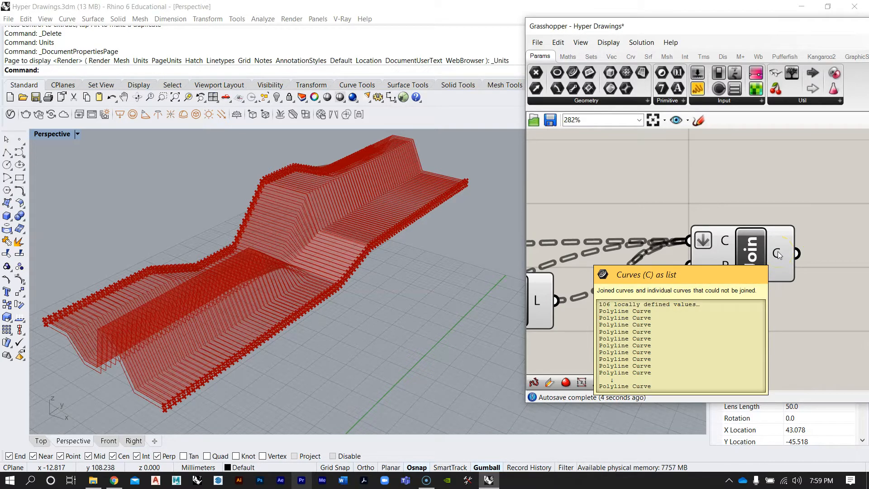
# Inspect the Line component's output data structure
pyautogui.scroll(-2, 778, 254)
pyautogui.moveTo(763, 259); pyautogui.dragTo(775, 232)
pyautogui.click(766, 281)
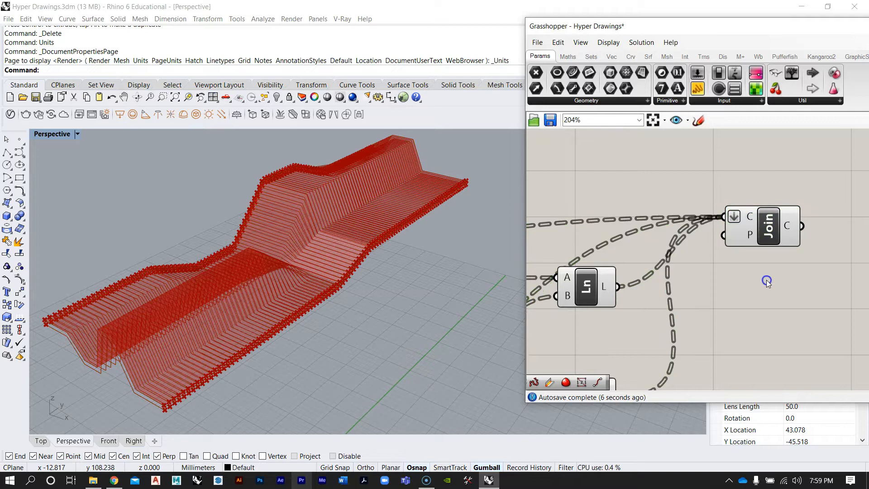
pyautogui.scroll(-6, 767, 280)
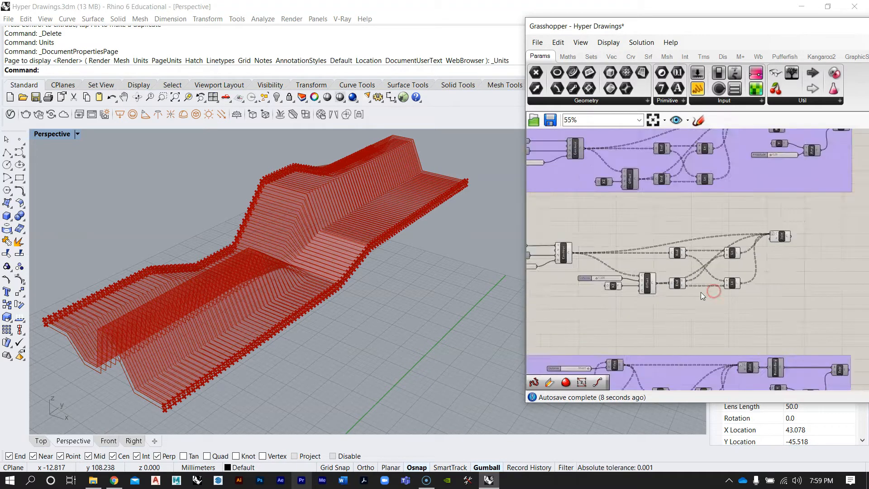
pyautogui.scroll(3, 781, 244)
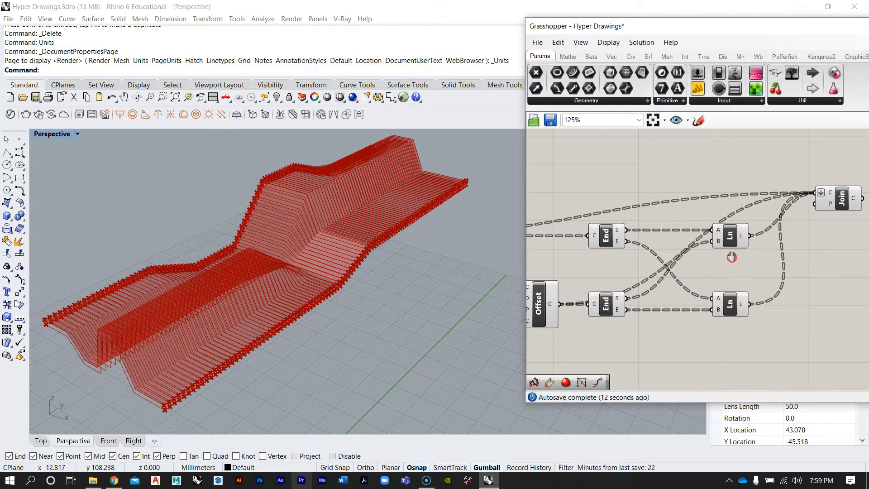
pyautogui.moveTo(731, 257); pyautogui.dragTo(722, 260, button='right')
pyautogui.moveTo(734, 238)
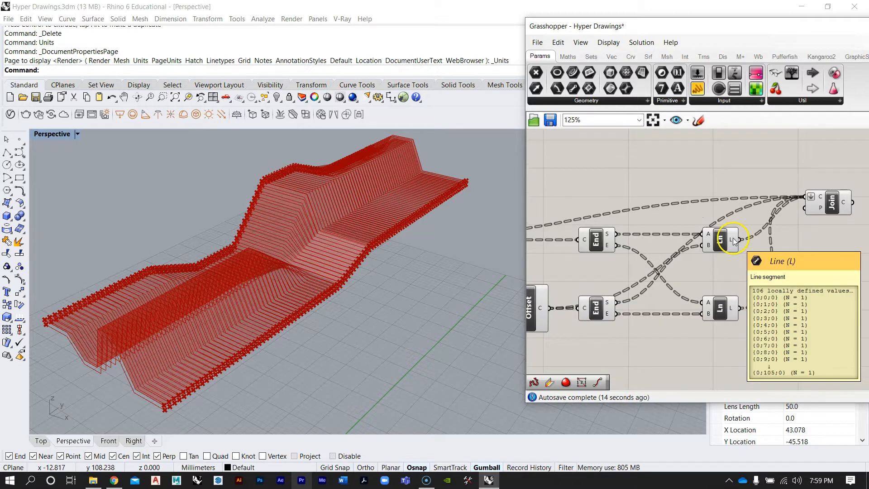
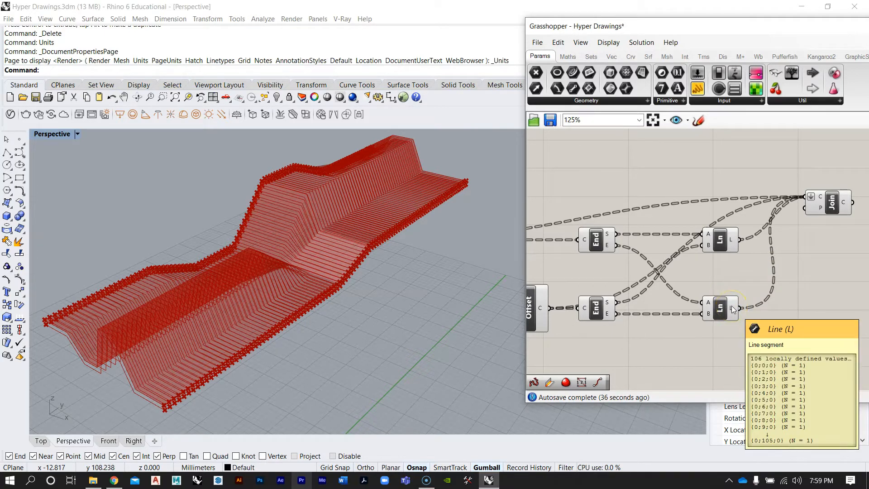
# Inspect the data tree structure of the Contour and Offset component outputs
pyautogui.moveTo(594, 240); pyautogui.dragTo(667, 255, button='right')
pyautogui.moveTo(585, 296)
pyautogui.scroll(-3, 663, 263)
pyautogui.scroll(3, 622, 260)
pyautogui.moveTo(605, 246)
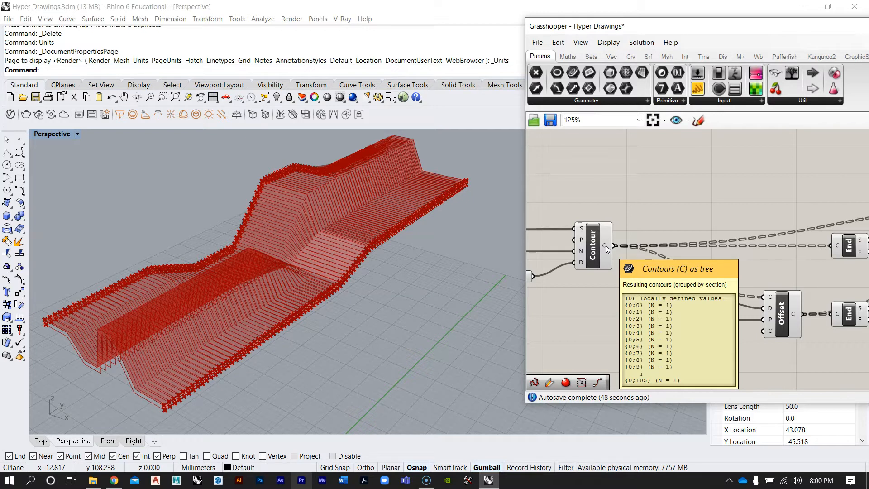
pyautogui.moveTo(605, 245); pyautogui.dragTo(547, 228, button='right')
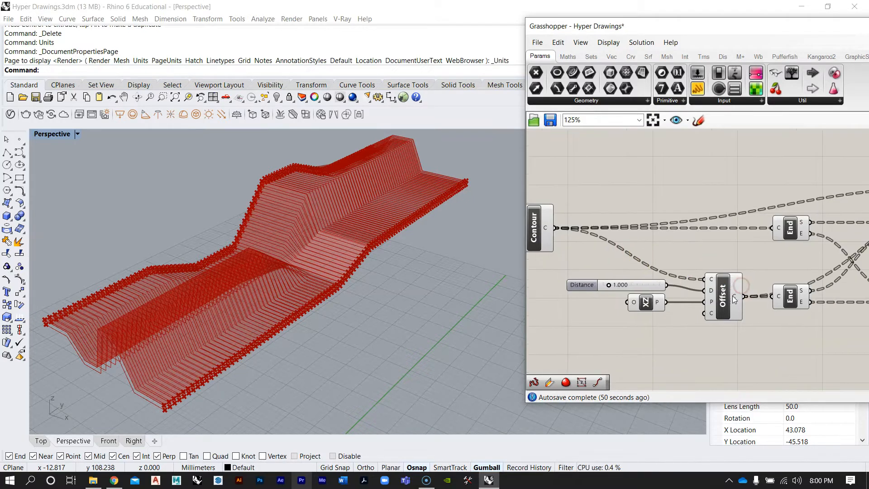
pyautogui.moveTo(736, 300)
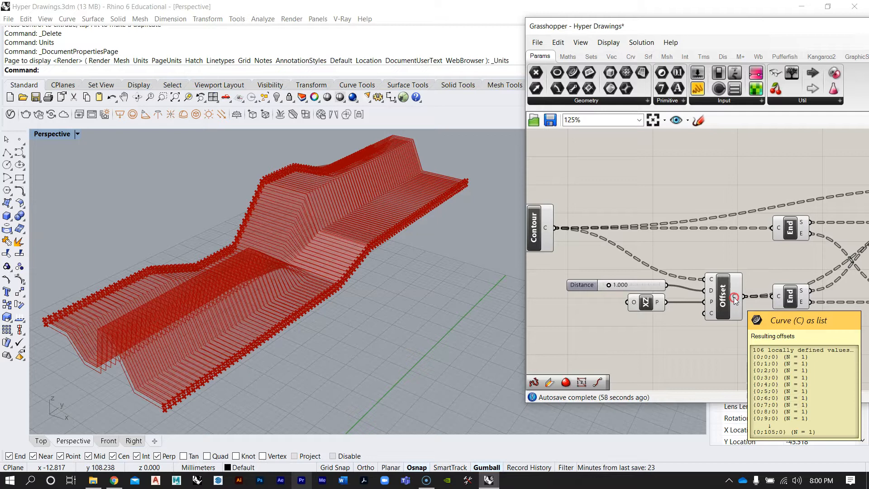
pyautogui.moveTo(734, 297); pyautogui.dragTo(732, 302, button='right')
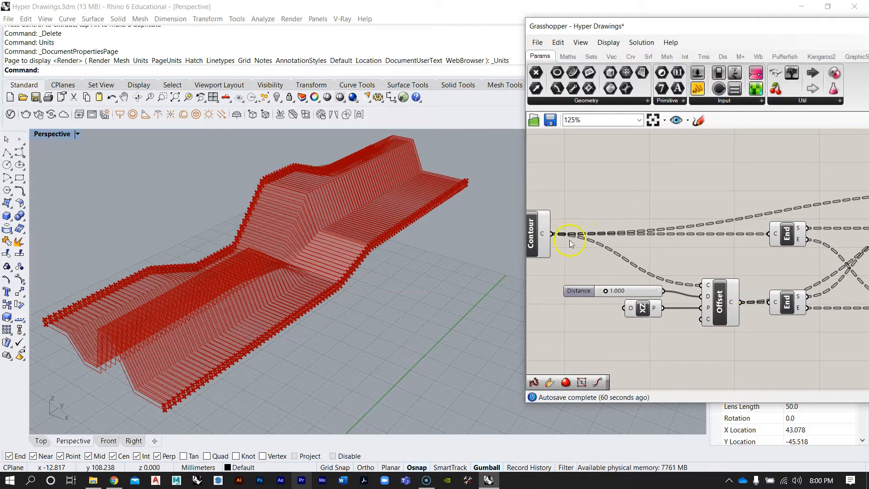
pyautogui.moveTo(544, 234)
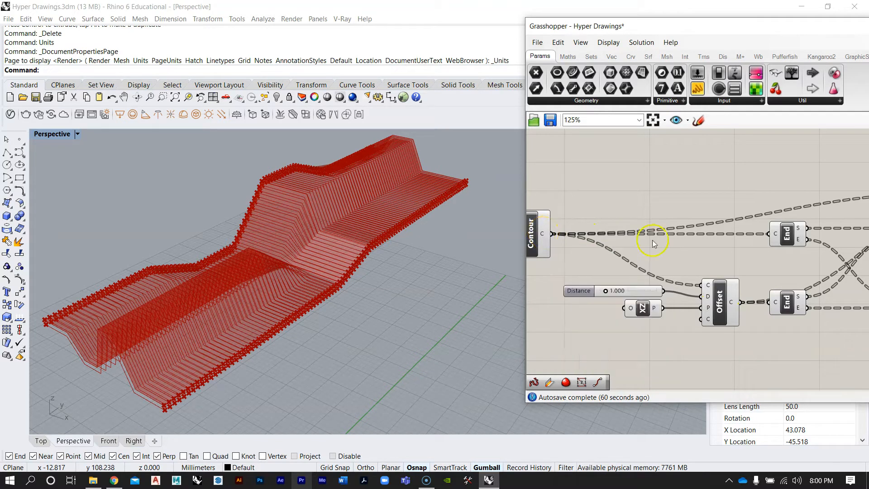
pyautogui.moveTo(733, 305)
pyautogui.moveTo(743, 273); pyautogui.dragTo(666, 286, button='right')
pyautogui.scroll(-5, 666, 286)
pyautogui.scroll(3, 772, 258)
pyautogui.moveTo(772, 257); pyautogui.dragTo(745, 259, button='right')
pyautogui.scroll(3, 761, 249)
pyautogui.moveTo(762, 244)
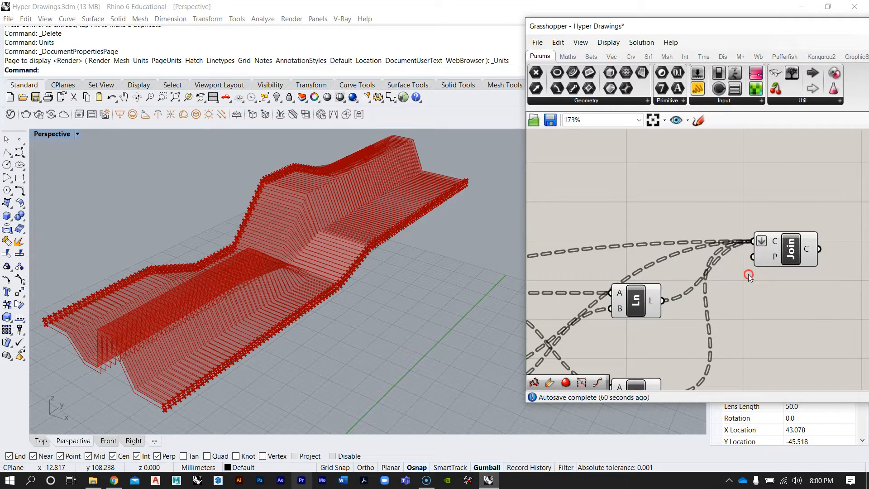
pyautogui.moveTo(749, 274); pyautogui.dragTo(772, 244, button='right')
pyautogui.scroll(-3, 772, 244)
pyautogui.scroll(1, 657, 309)
pyautogui.scroll(1, 617, 307)
pyautogui.moveTo(616, 307); pyautogui.dragTo(784, 279, button='right')
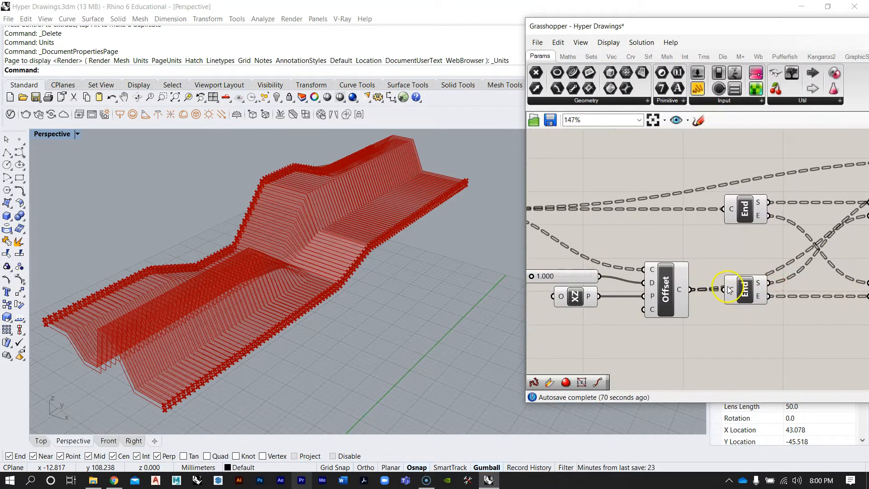
pyautogui.moveTo(680, 287)
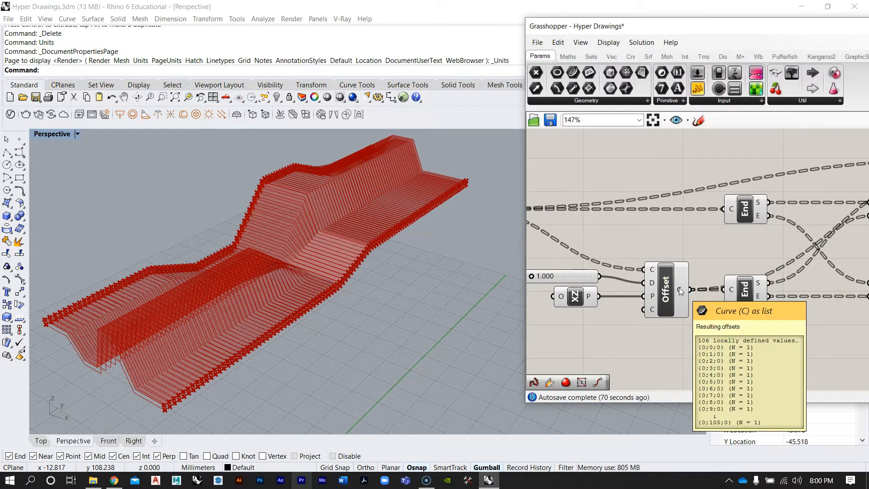
# Add a Panel, connect the Offset curves output to it and enlarge it
pyautogui.scroll(-4, 680, 287)
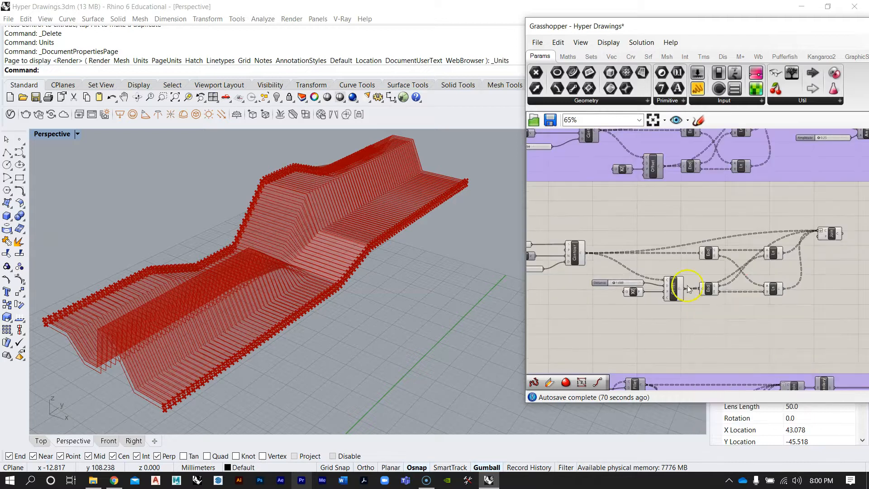
pyautogui.doubleClick(741, 226)
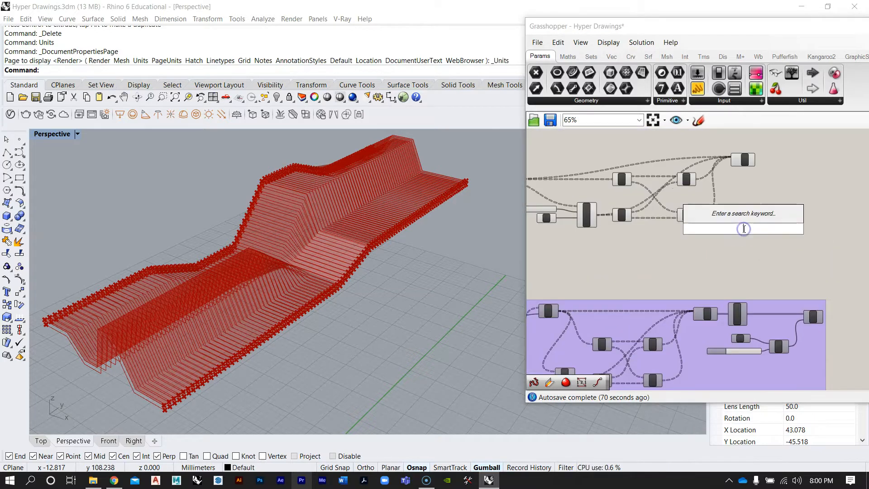
pyautogui.write('panel')
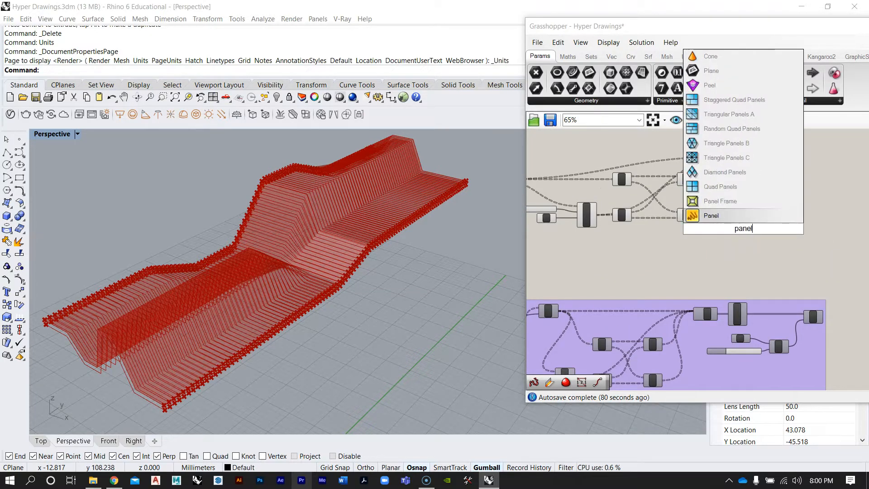
pyautogui.click(734, 216)
pyautogui.scroll(2, 741, 225)
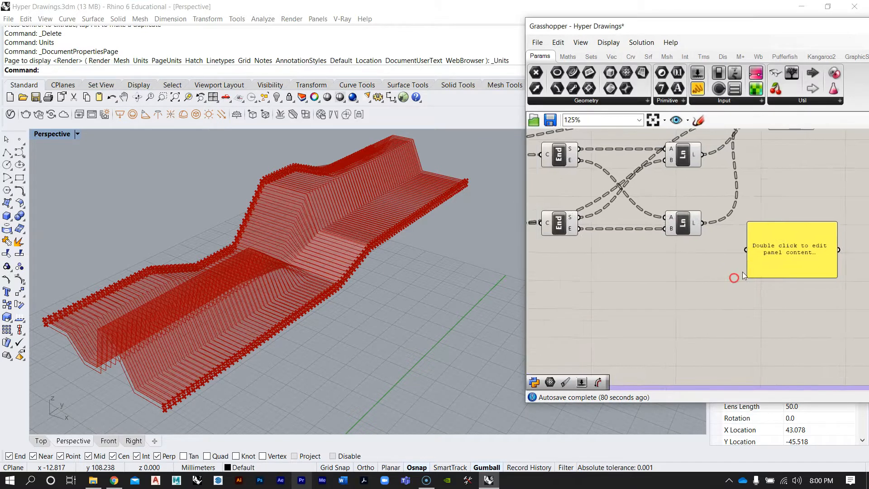
pyautogui.moveTo(756, 267); pyautogui.dragTo(621, 292)
pyautogui.scroll(3, 621, 292)
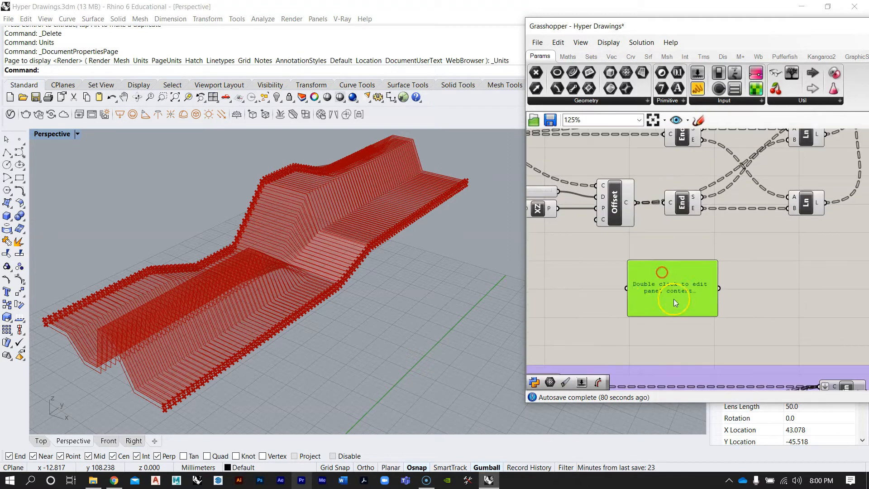
pyautogui.moveTo(638, 203); pyautogui.dragTo(661, 284)
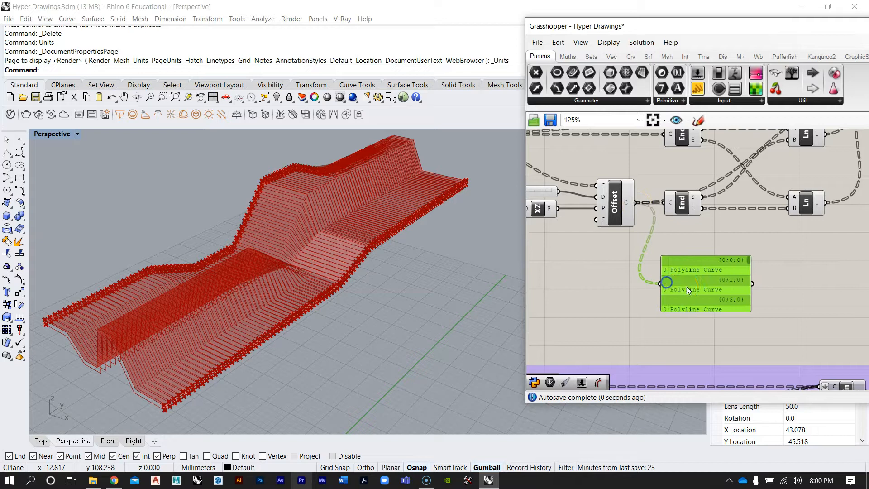
pyautogui.moveTo(751, 268); pyautogui.dragTo(722, 268, button='right')
pyautogui.moveTo(723, 267); pyautogui.dragTo(834, 270)
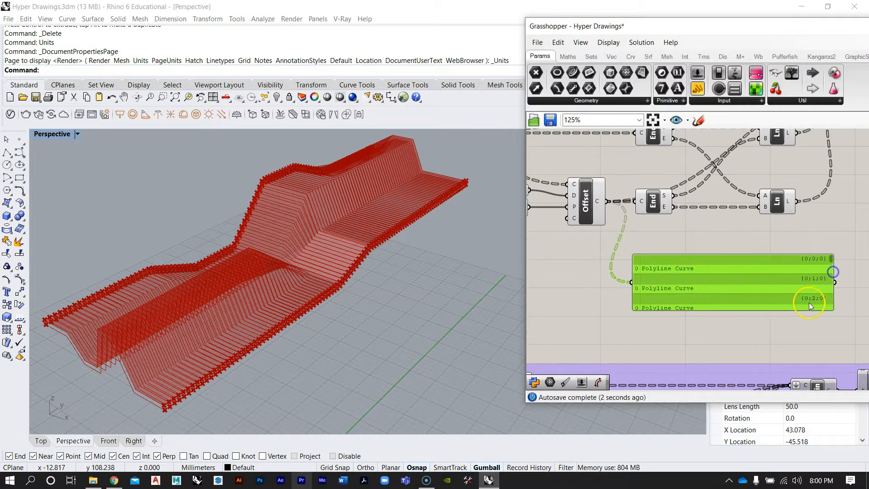
pyautogui.moveTo(807, 310); pyautogui.dragTo(808, 362)
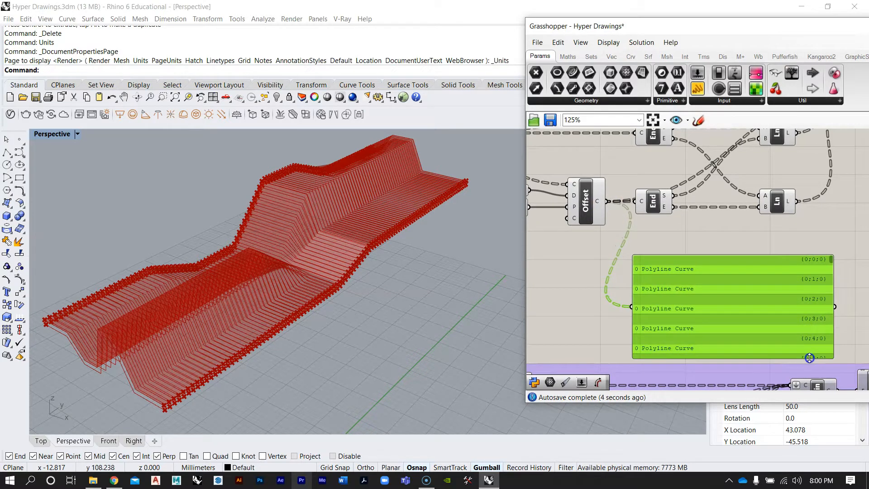
# Flatten the Offset component's curve output and close the Document Properties dialog
pyautogui.scroll(1, 771, 260)
pyautogui.moveTo(747, 282); pyautogui.dragTo(748, 253)
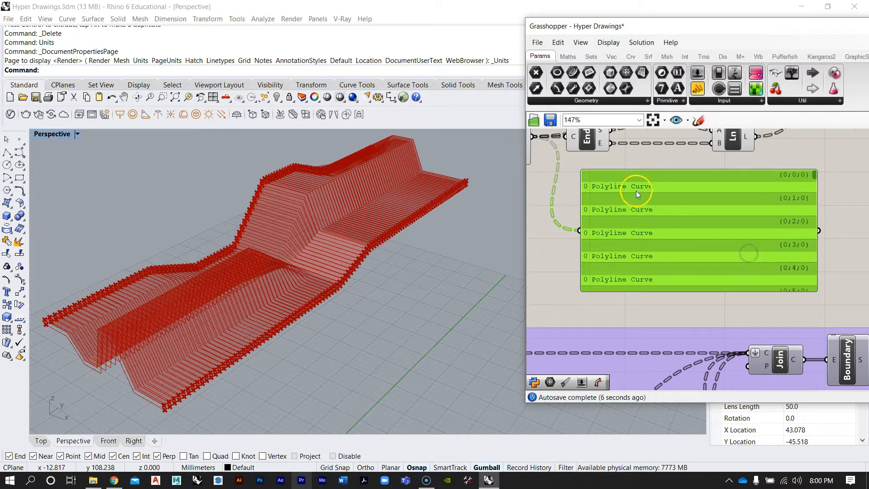
pyautogui.scroll(-2, 757, 211)
pyautogui.moveTo(750, 214); pyautogui.dragTo(749, 249, button='right')
pyautogui.scroll(1, 643, 197)
pyautogui.rightClick(579, 195)
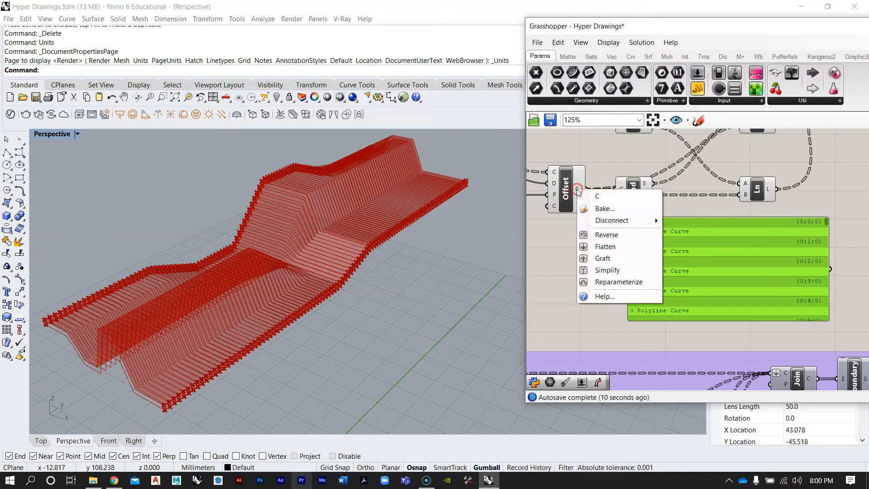
pyautogui.click(600, 247)
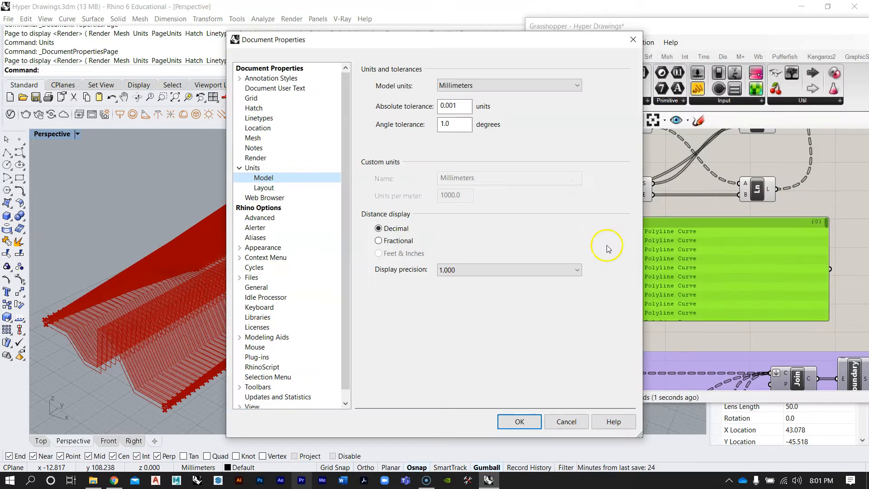
pyautogui.click(629, 39)
# Undo the Offset output flatten and delete the Panel
pyautogui.scroll(2, 672, 227)
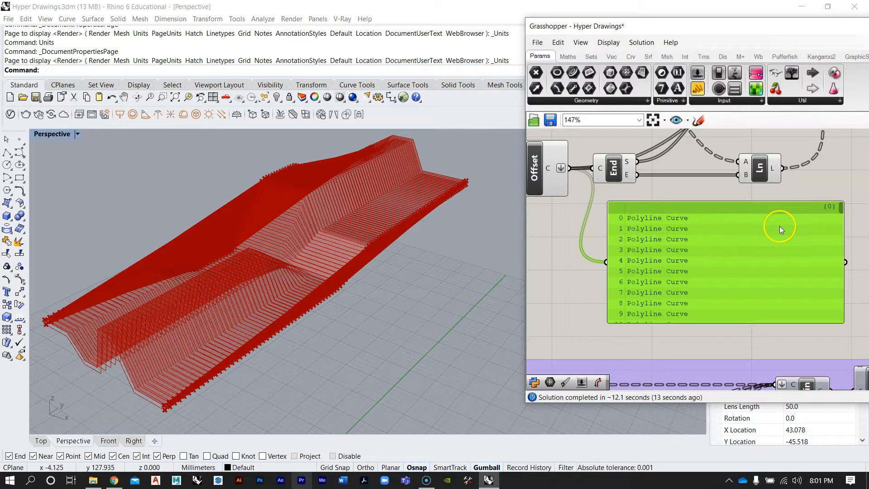
pyautogui.moveTo(761, 235); pyautogui.dragTo(743, 244, button='right')
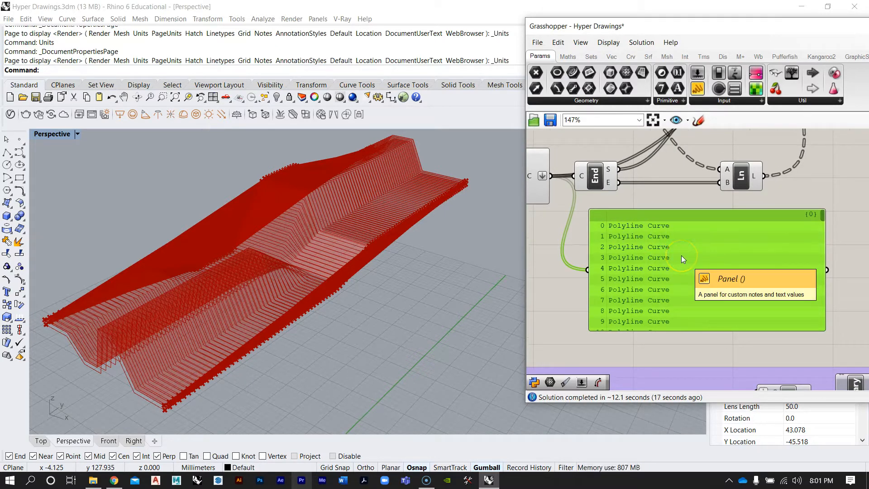
pyautogui.moveTo(681, 256); pyautogui.dragTo(653, 260, button='right')
pyautogui.hotkey('ctrl', 'z')
pyautogui.scroll(-3, 653, 260)
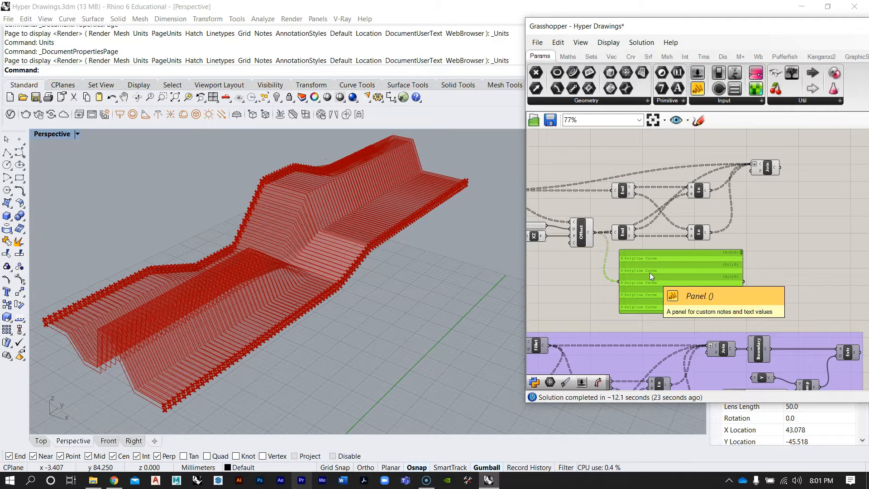
pyautogui.press('Delete')
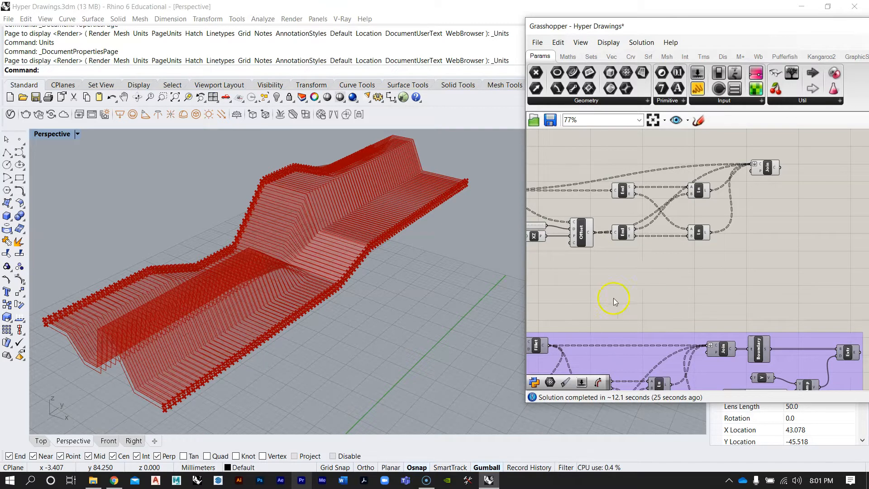
# Remove the flatten from the Join Curves component's curves input
pyautogui.scroll(5, 613, 298)
pyautogui.moveTo(743, 209); pyautogui.dragTo(769, 207)
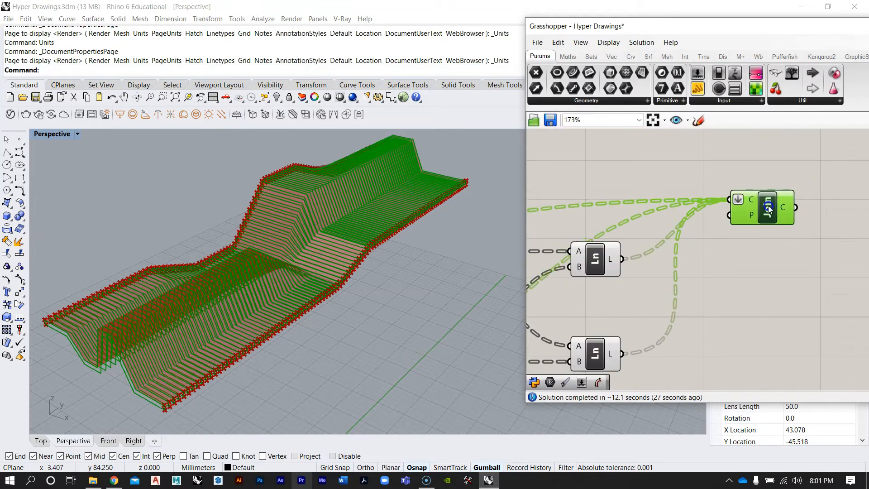
pyautogui.scroll(3, 777, 201)
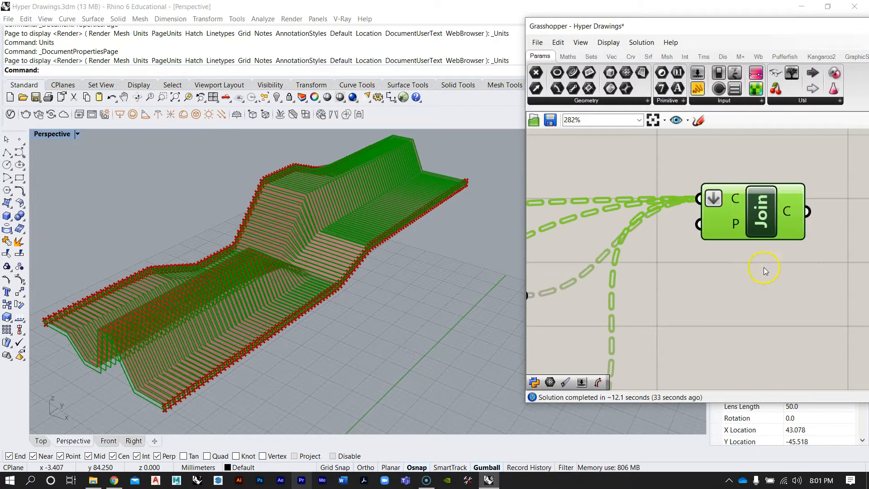
pyautogui.scroll(1, 739, 200)
pyautogui.moveTo(732, 201)
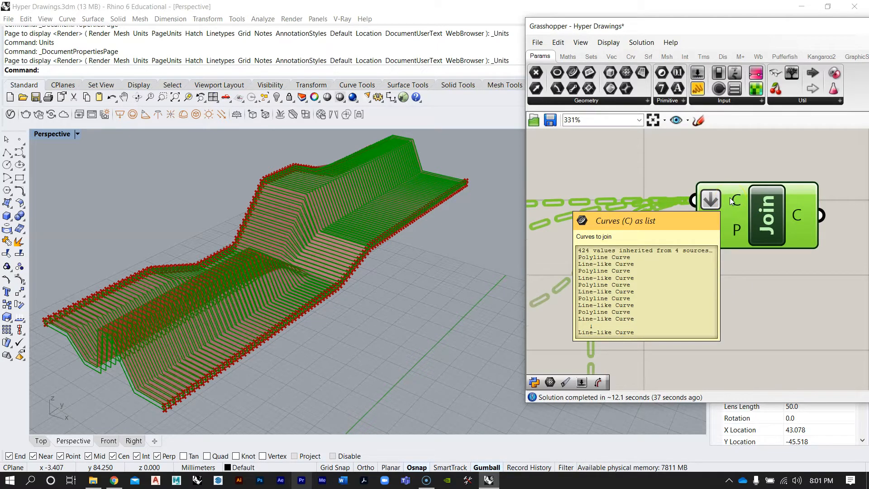
pyautogui.scroll(-2, 729, 206)
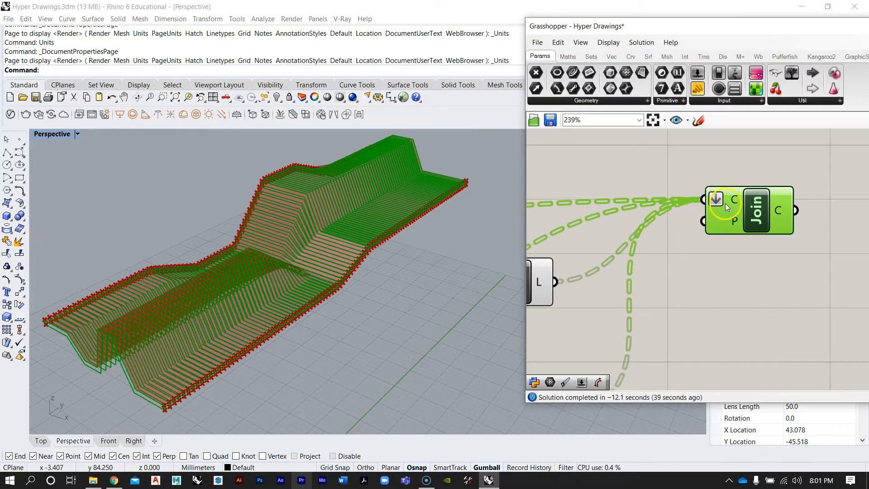
pyautogui.rightClick(726, 203)
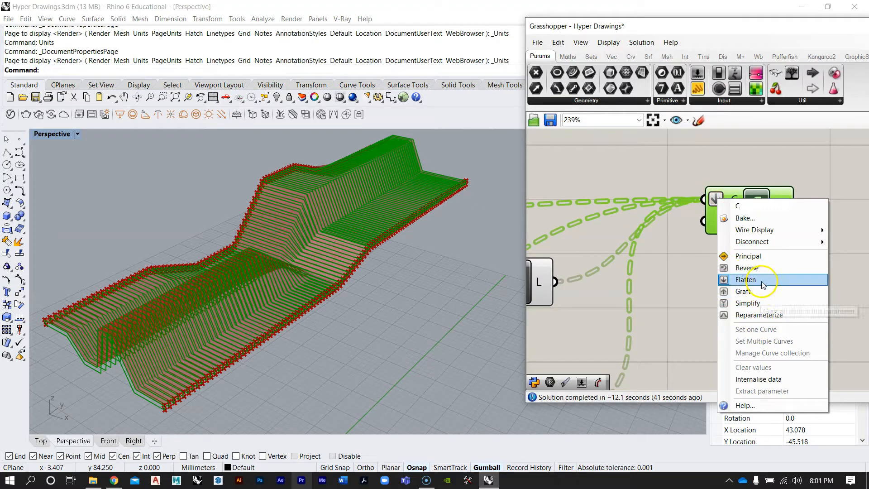
pyautogui.click(699, 279)
# Inspect the Join Curves component's output data
pyautogui.scroll(-2, 708, 225)
pyautogui.moveTo(707, 221); pyautogui.dragTo(724, 221, button='right')
pyautogui.scroll(-3, 736, 219)
pyautogui.scroll(3, 750, 214)
pyautogui.moveTo(784, 215)
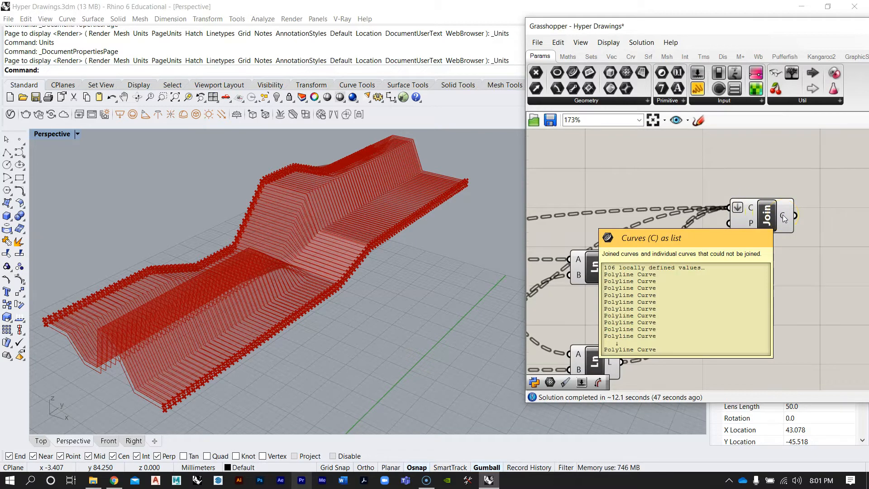
# Browse the definition groups on the canvas and orbit the viewport to examine the contour curves
pyautogui.scroll(-5, 783, 215)
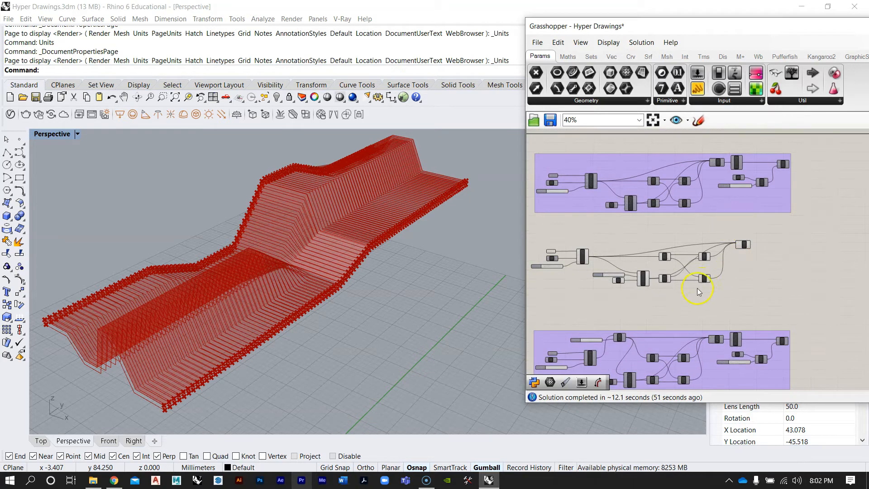
pyautogui.moveTo(708, 253); pyautogui.dragTo(640, 282, button='right')
pyautogui.scroll(1, 754, 240)
pyautogui.scroll(1, 754, 241)
pyautogui.scroll(3, 691, 195)
pyautogui.moveTo(655, 186); pyautogui.dragTo(705, 195, button='right')
pyautogui.scroll(-4, 708, 197)
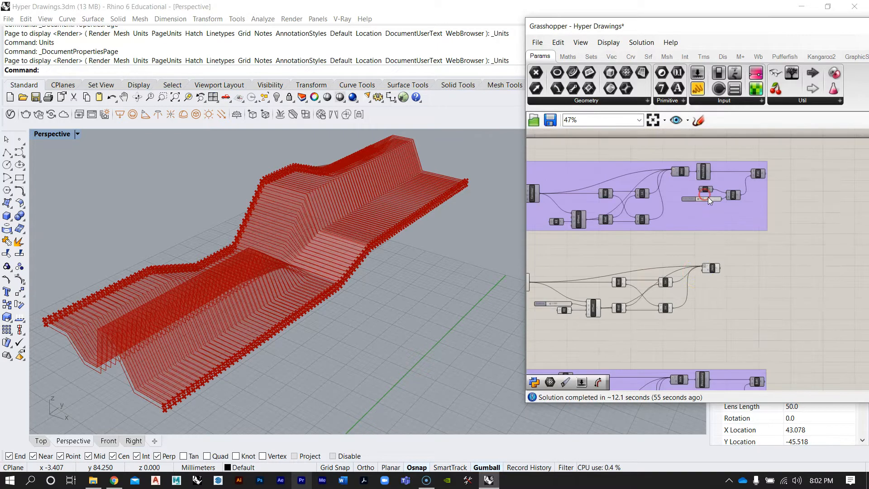
pyautogui.scroll(3, 699, 276)
pyautogui.click(711, 271)
pyautogui.click(718, 255)
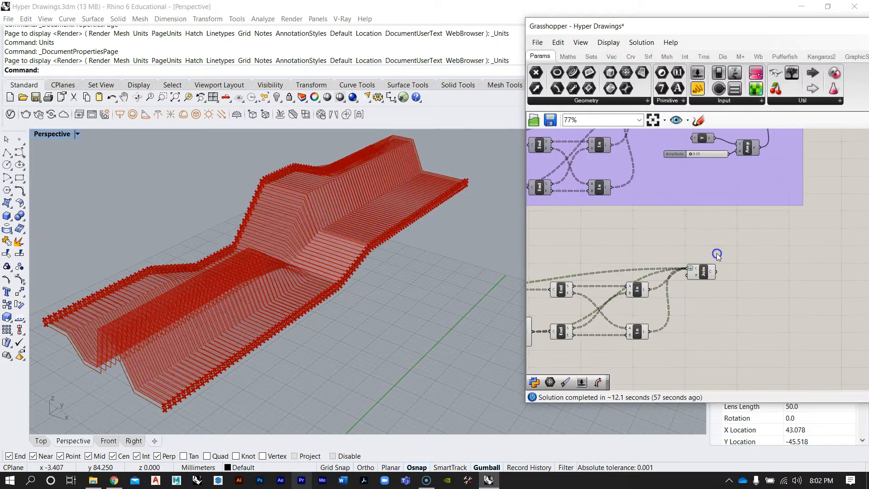
pyautogui.scroll(-3, 717, 255)
pyautogui.moveTo(242, 316); pyautogui.dragTo(219, 330, button='right')
pyautogui.scroll(8, 129, 334)
pyautogui.moveTo(128, 333); pyautogui.dragTo(157, 331, button='right')
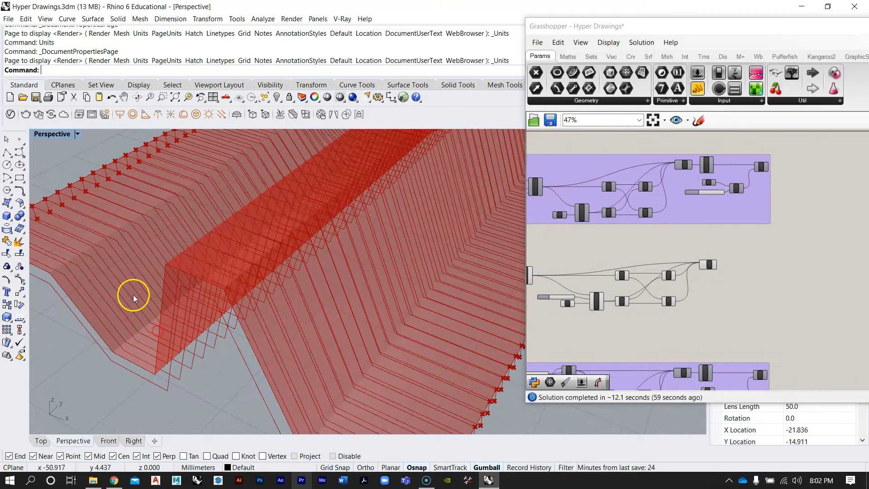
pyautogui.scroll(-8, 241, 289)
pyautogui.moveTo(354, 294)
pyautogui.mouseDown(button='right')
pyautogui.moveTo(298, 347)
pyautogui.moveTo(345, 286)
pyautogui.moveTo(330, 295)
pyautogui.moveTo(339, 292)
pyautogui.mouseUp(button='right')
pyautogui.moveTo(634, 210); pyautogui.dragTo(634, 252, button='right')
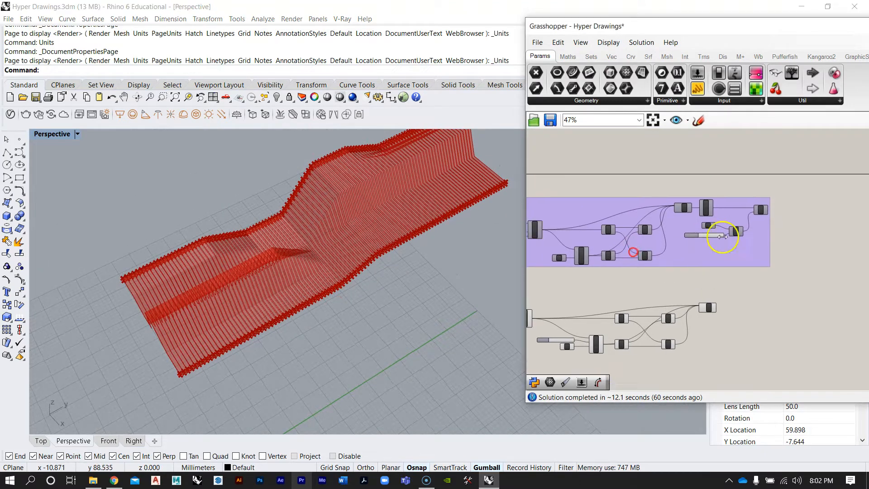
pyautogui.scroll(5, 722, 236)
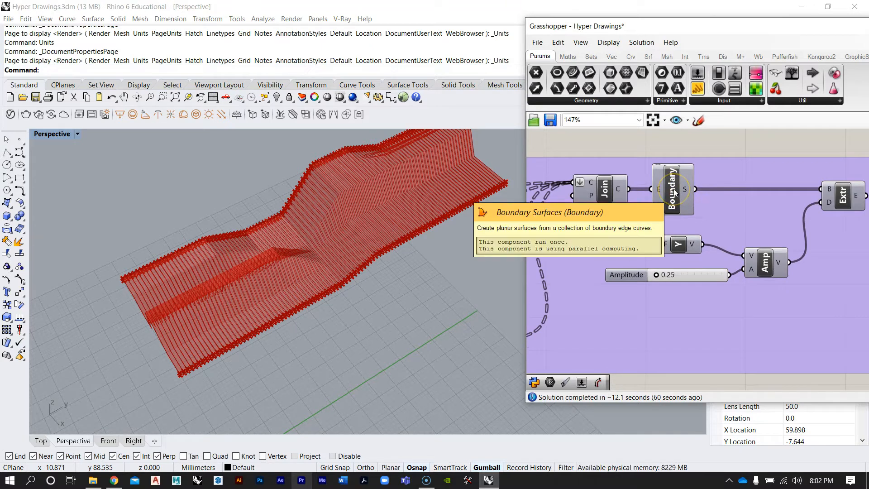
pyautogui.scroll(-3, 675, 225)
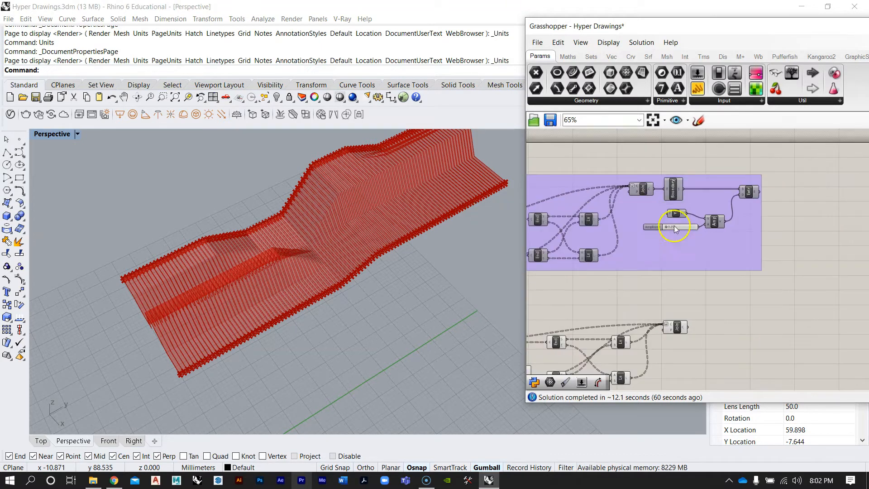
# Add a Boundary Surfaces component to the canvas beside the Join Curves component
pyautogui.doubleClick(714, 281)
pyautogui.write('boundary')
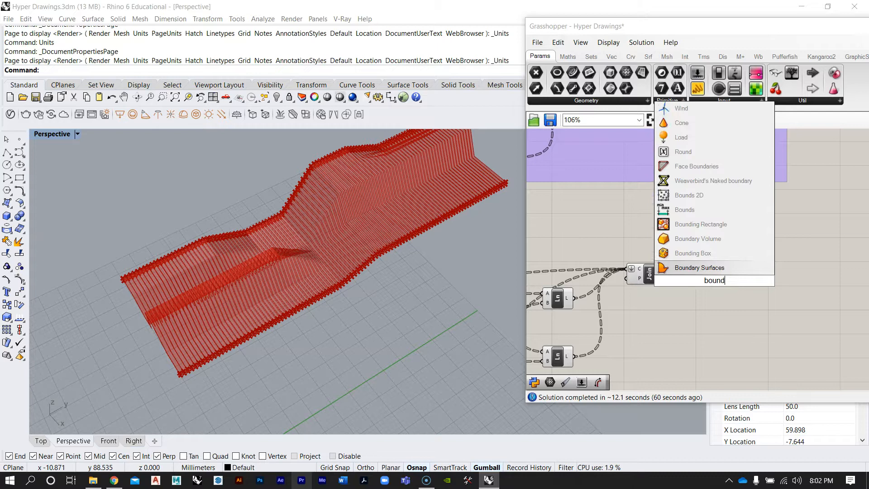
pyautogui.click(699, 267)
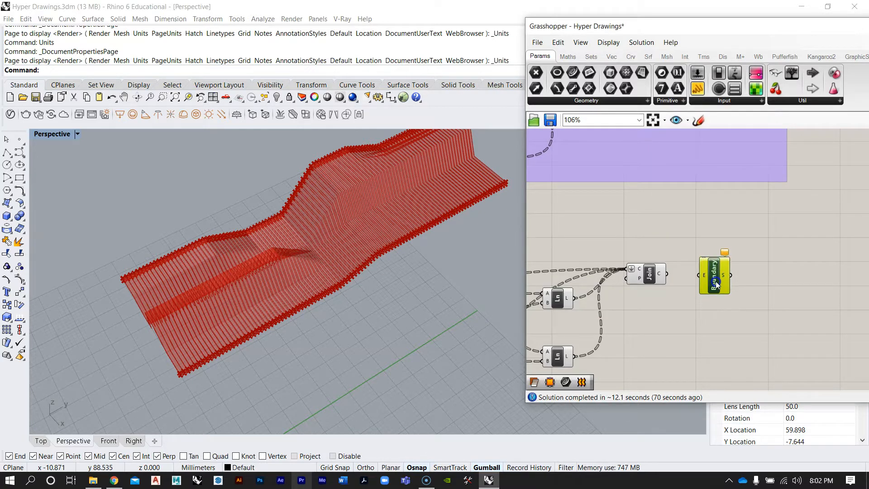
# Turn off the preview of the Srf surface parameter feeding the Contour component
pyautogui.scroll(3, 716, 281)
pyautogui.moveTo(158, 308); pyautogui.dragTo(202, 284, button='right')
pyautogui.scroll(6, 153, 310)
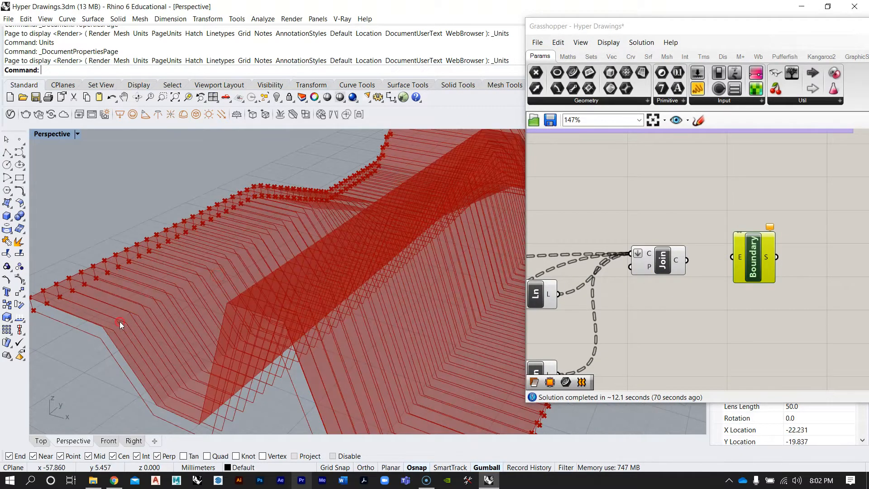
pyautogui.scroll(-3, 119, 319)
pyautogui.moveTo(115, 317); pyautogui.dragTo(136, 313, button='right')
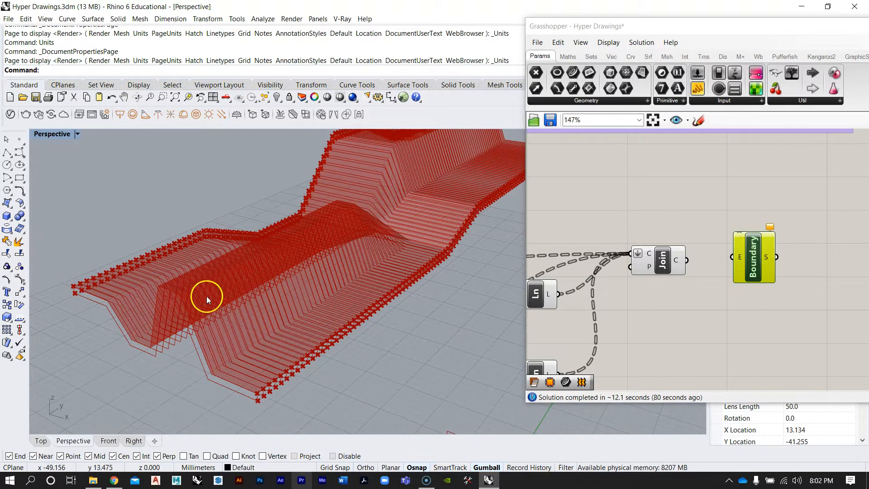
pyautogui.scroll(-4, 663, 249)
pyautogui.moveTo(647, 248); pyautogui.dragTo(631, 261, button='right')
pyautogui.scroll(-2, 768, 242)
pyautogui.scroll(2, 624, 245)
pyautogui.scroll(3, 632, 261)
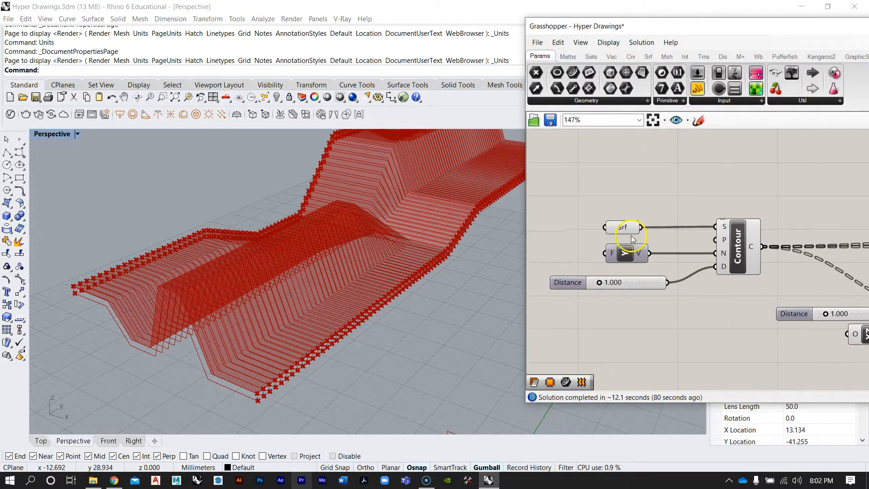
pyautogui.rightClick(627, 227)
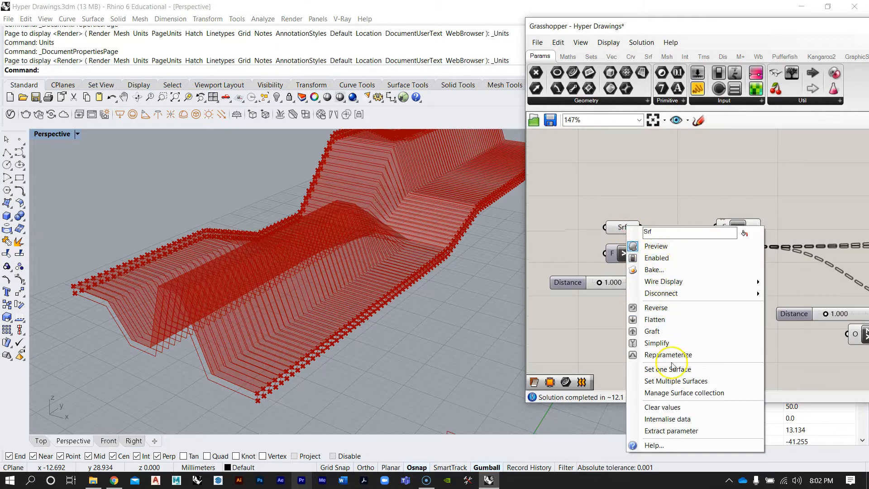
pyautogui.click(674, 247)
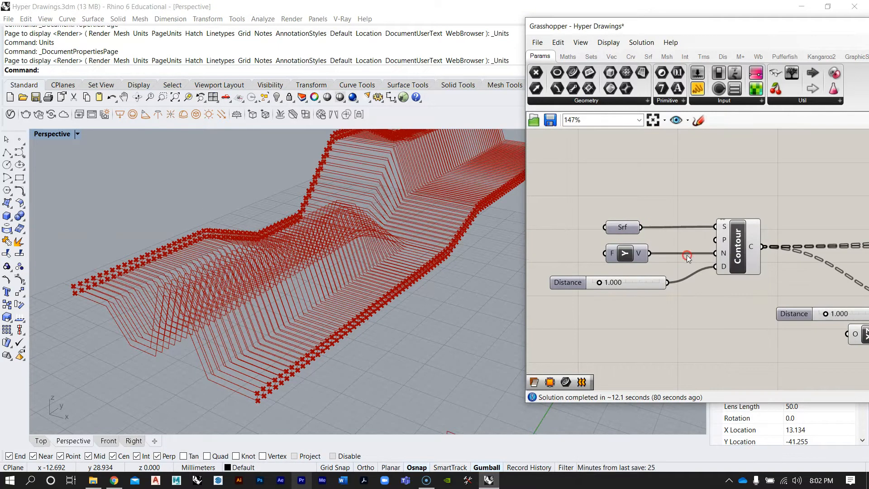
# Connect the Join Curves output to the Boundary Surfaces edges input
pyautogui.moveTo(688, 255); pyautogui.dragTo(680, 258, button='right')
pyautogui.moveTo(314, 239); pyautogui.dragTo(290, 258, button='right')
pyautogui.keyDown('shift'); pyautogui.moveTo(453, 185); pyautogui.dragTo(301, 229, button='right'); pyautogui.keyUp('shift')
pyautogui.scroll(-7, 300, 230)
pyautogui.scroll(4, 300, 229)
pyautogui.moveTo(699, 289); pyautogui.dragTo(626, 270, button='right')
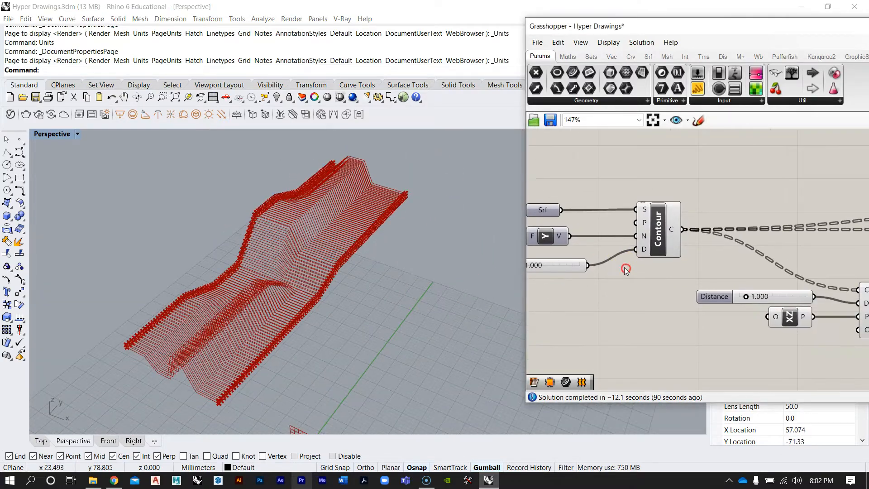
pyautogui.scroll(-7, 627, 270)
pyautogui.scroll(3, 773, 247)
pyautogui.scroll(3, 832, 263)
pyautogui.moveTo(831, 263); pyautogui.dragTo(719, 252, button='right')
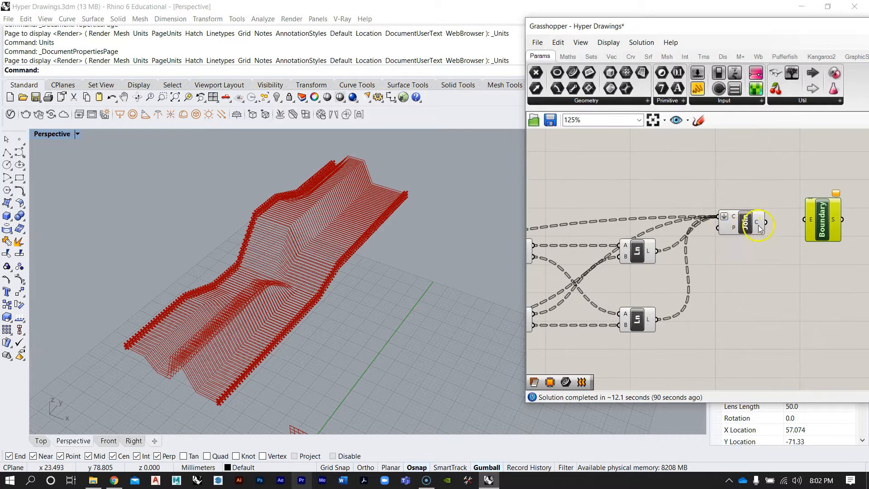
pyautogui.scroll(3, 730, 230)
pyautogui.moveTo(697, 216); pyautogui.dragTo(752, 213)
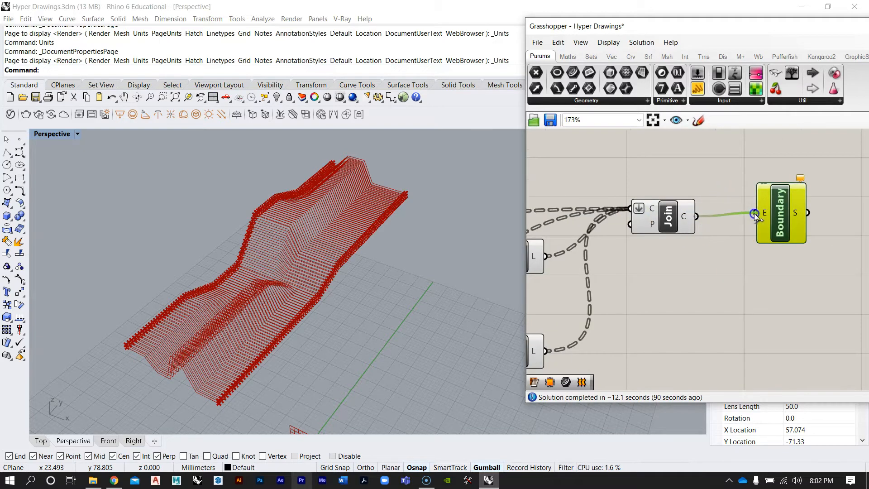
# Inspect the Boundary Surfaces input data and the resulting planar contour surfaces in the viewport
pyautogui.scroll(2, 760, 216)
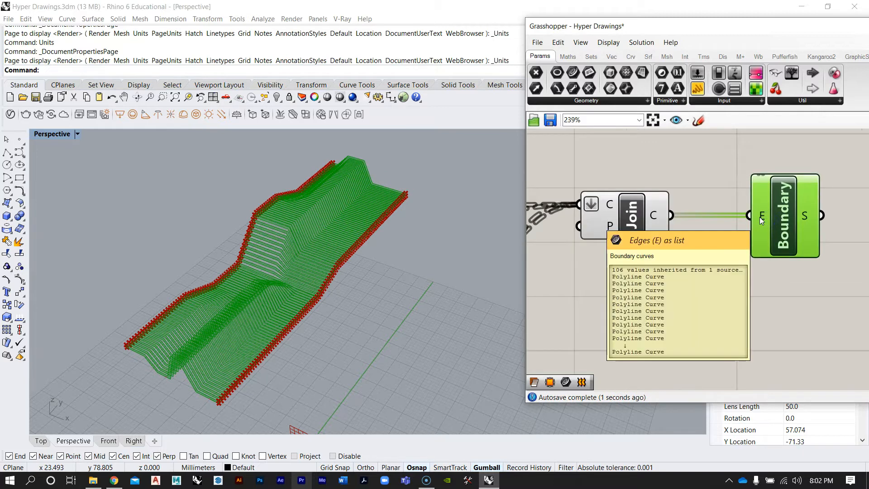
pyautogui.moveTo(657, 218)
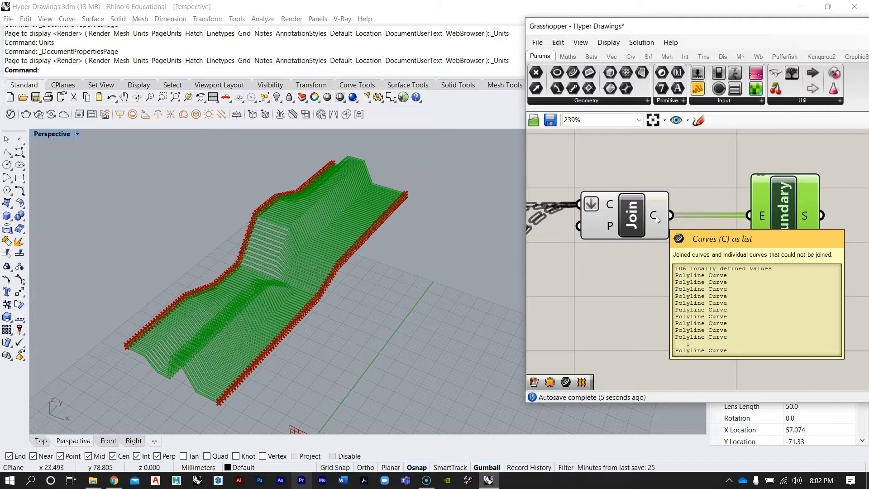
pyautogui.click(729, 337)
pyautogui.scroll(2, 250, 304)
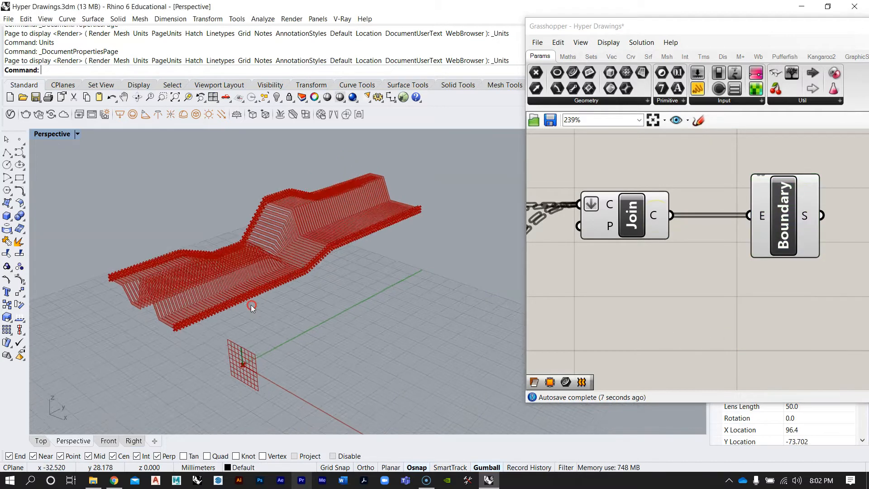
pyautogui.scroll(4, 101, 297)
pyautogui.scroll(2, 101, 297)
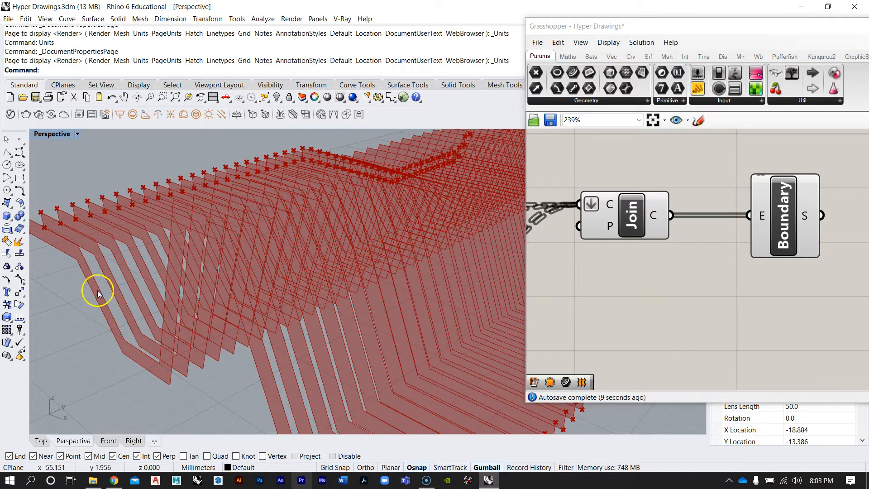
pyautogui.scroll(-8, 226, 243)
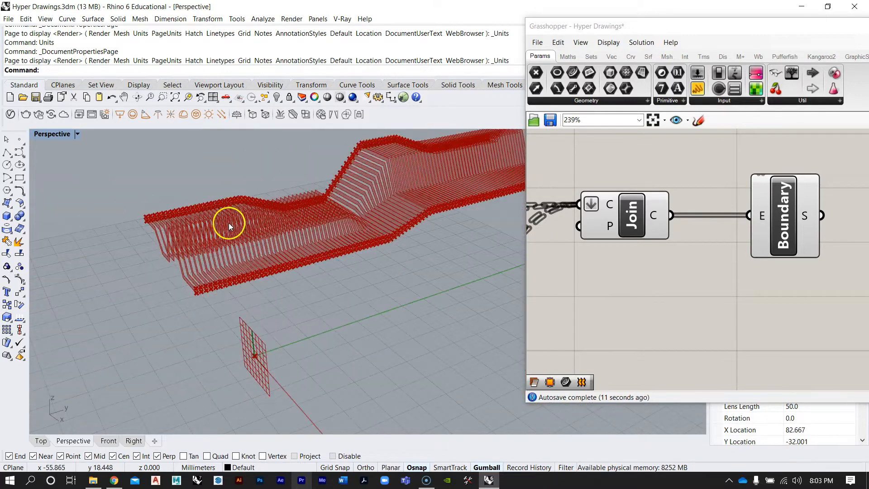
pyautogui.scroll(7, 211, 320)
pyautogui.scroll(-2, 266, 317)
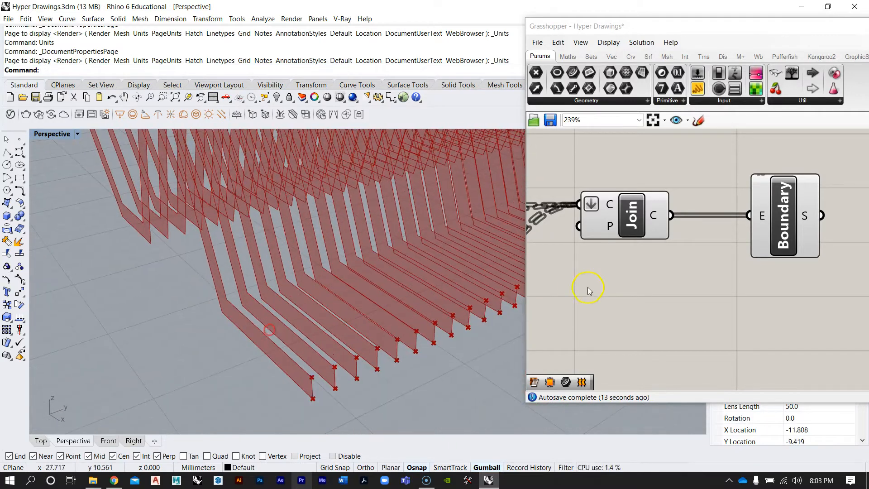
pyautogui.scroll(-6, 588, 289)
pyautogui.scroll(2, 756, 237)
pyautogui.moveTo(764, 241); pyautogui.dragTo(732, 262, button='right')
pyautogui.scroll(-2, 735, 259)
pyautogui.scroll(2, 785, 219)
pyautogui.moveTo(756, 213); pyautogui.dragTo(712, 250, button='right')
pyautogui.moveTo(696, 165); pyautogui.dragTo(671, 227, button='right')
pyautogui.scroll(3, 696, 185)
pyautogui.scroll(-3, 670, 222)
pyautogui.scroll(1, 736, 242)
pyautogui.moveTo(736, 240); pyautogui.dragTo(714, 203, button='right')
# Add an Extrude component to the right of the Boundary Surfaces component
pyautogui.doubleClick(709, 311)
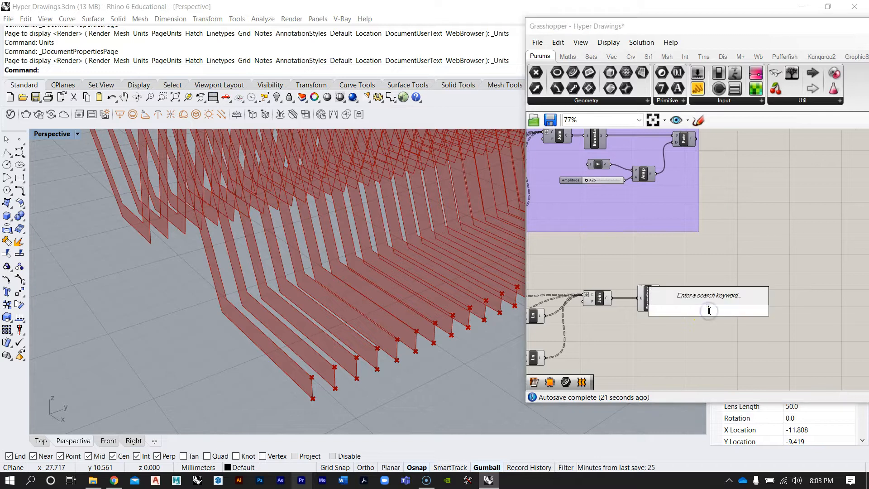
pyautogui.write('extrude')
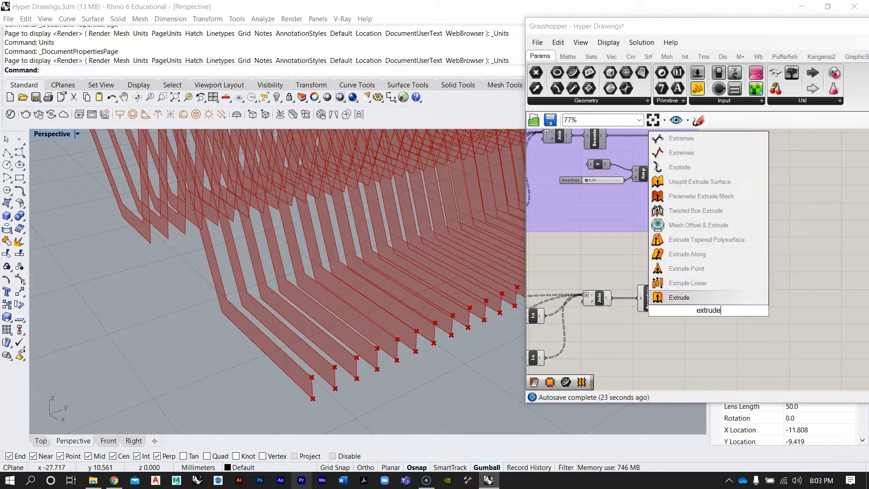
pyautogui.click(683, 300)
pyautogui.moveTo(716, 317); pyautogui.dragTo(708, 305)
pyautogui.scroll(3, 700, 301)
pyautogui.moveTo(638, 297); pyautogui.dragTo(656, 274)
pyautogui.scroll(3, 685, 290)
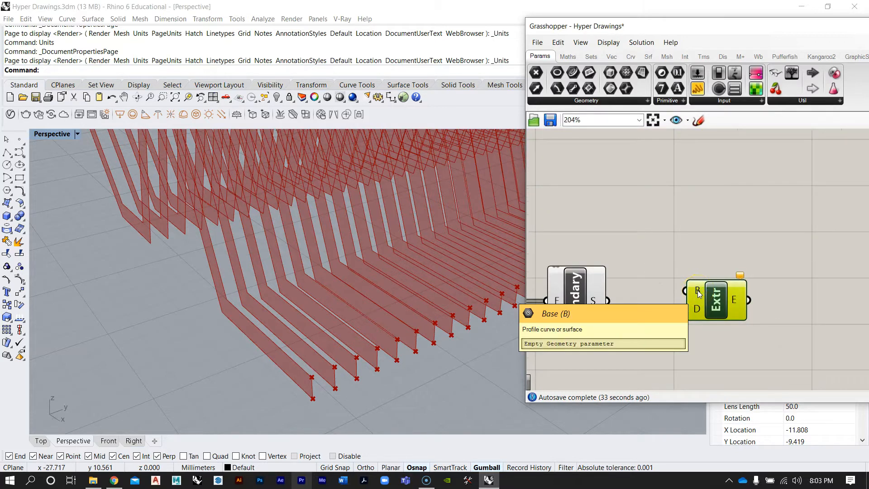
# Connect the Boundary Surfaces output to the Extrude component's base input
pyautogui.moveTo(608, 301); pyautogui.dragTo(757, 340)
pyautogui.scroll(-5, 739, 290)
pyautogui.moveTo(695, 307); pyautogui.dragTo(710, 317, button='right')
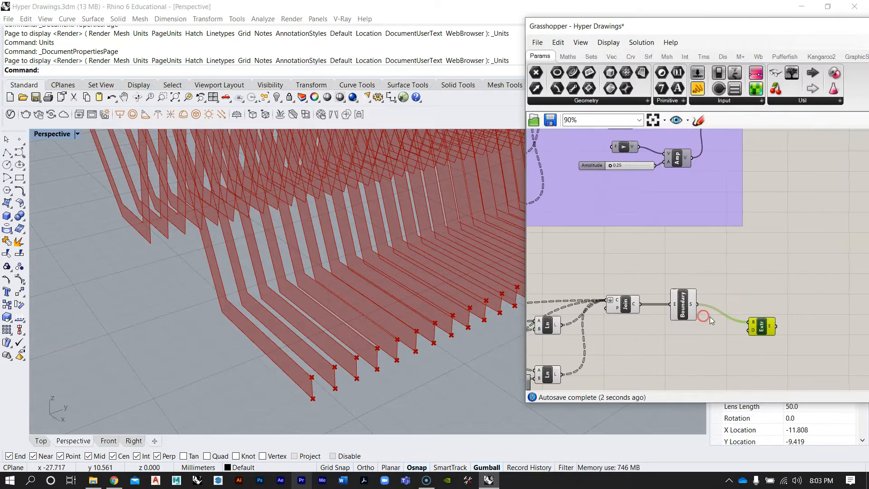
pyautogui.scroll(1, 740, 297)
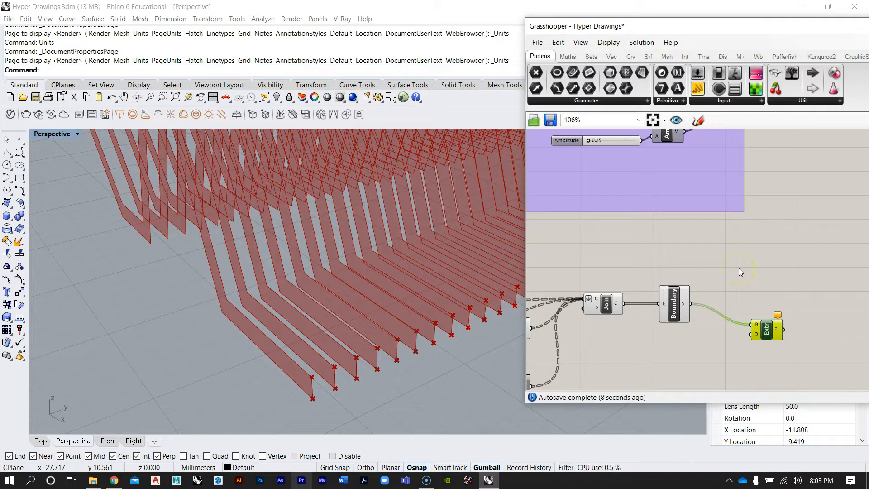
pyautogui.scroll(2, 758, 332)
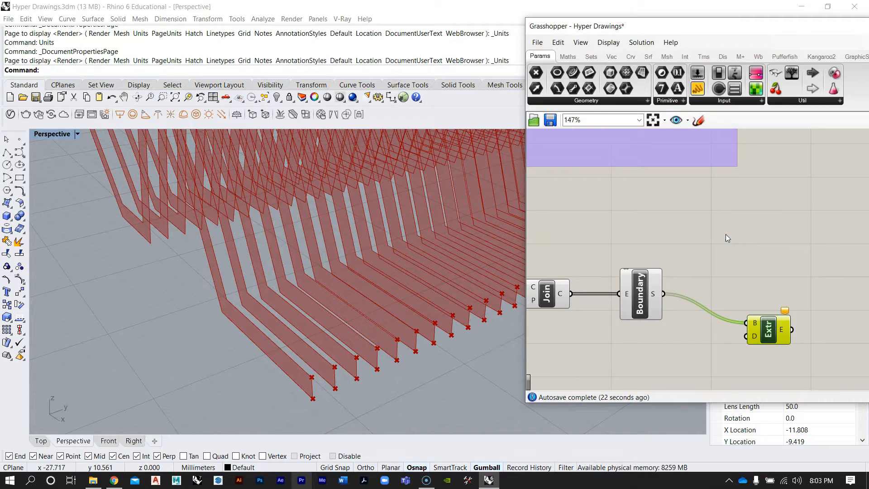
pyautogui.scroll(-4, 724, 240)
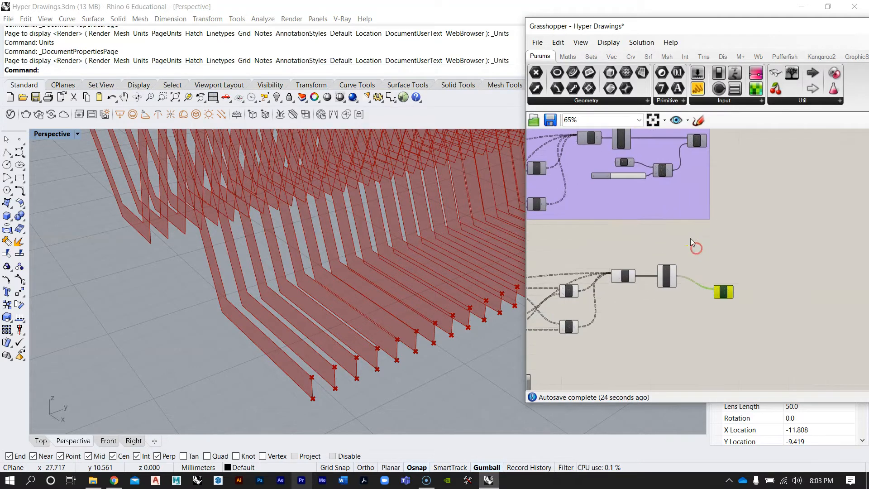
pyautogui.scroll(2, 695, 317)
# Add an Amplitude vector component below the Extrude component
pyautogui.doubleClick(697, 322)
pyautogui.write('ampli')
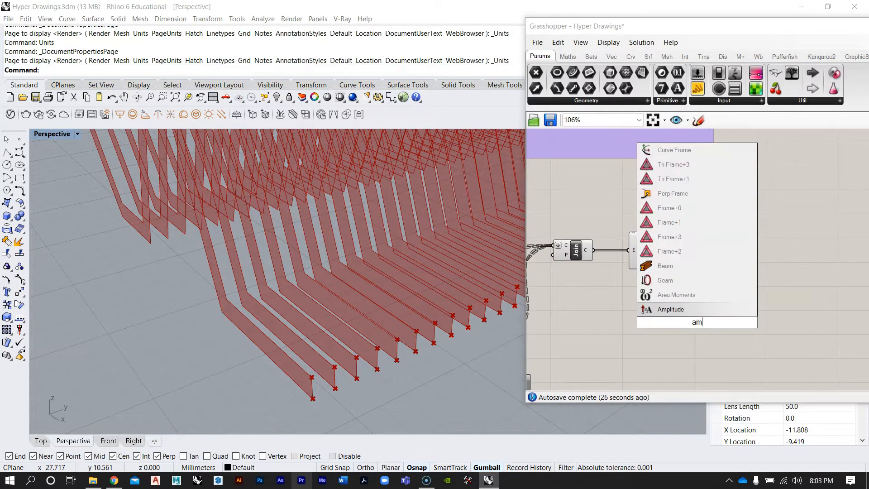
pyautogui.press('Return')
pyautogui.scroll(2, 669, 311)
pyautogui.click(667, 308)
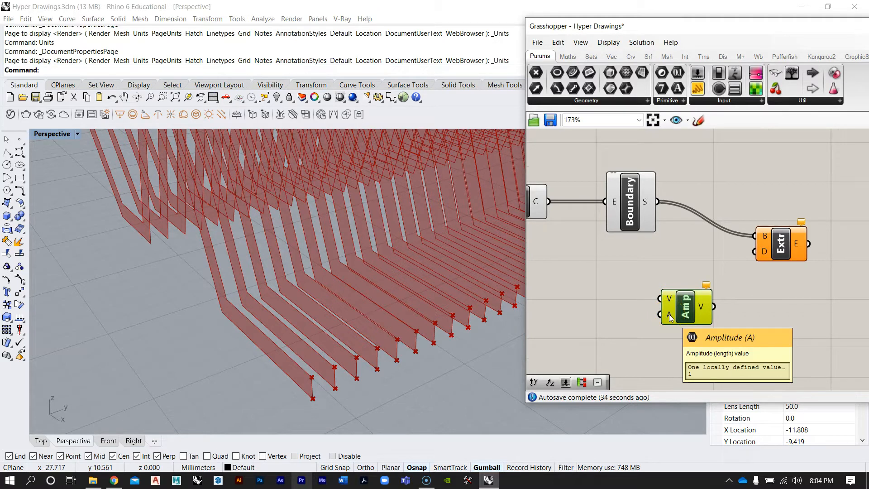
pyautogui.click(703, 310)
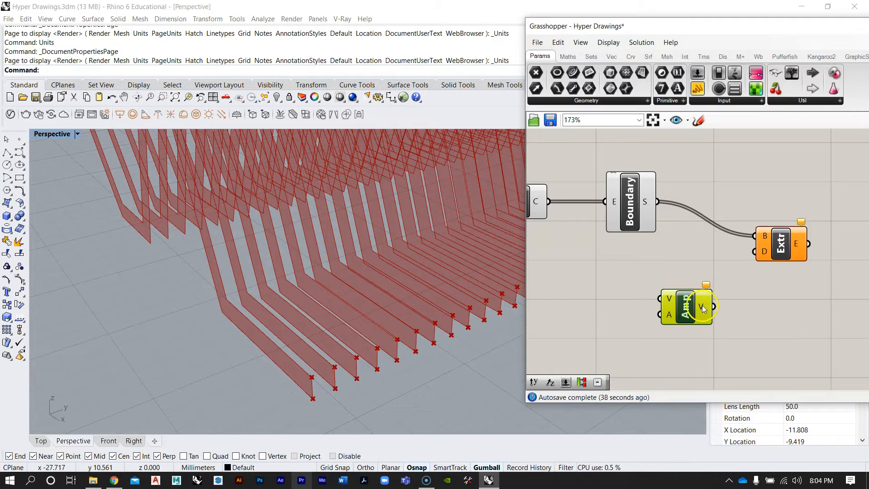
# Add a Unit Y vector component and connect it to the Amplitude component's vector input
pyautogui.doubleClick(601, 307)
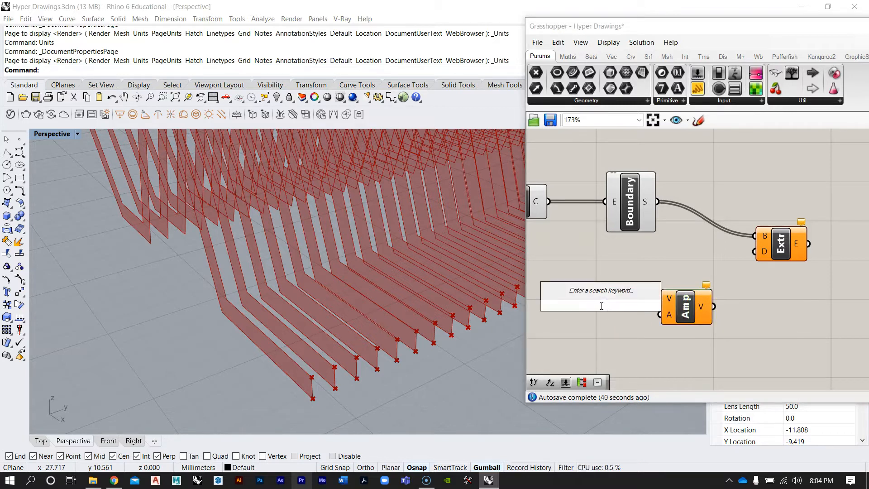
pyautogui.write('y')
pyautogui.click(580, 292)
pyautogui.moveTo(309, 290); pyautogui.dragTo(220, 333, button='right')
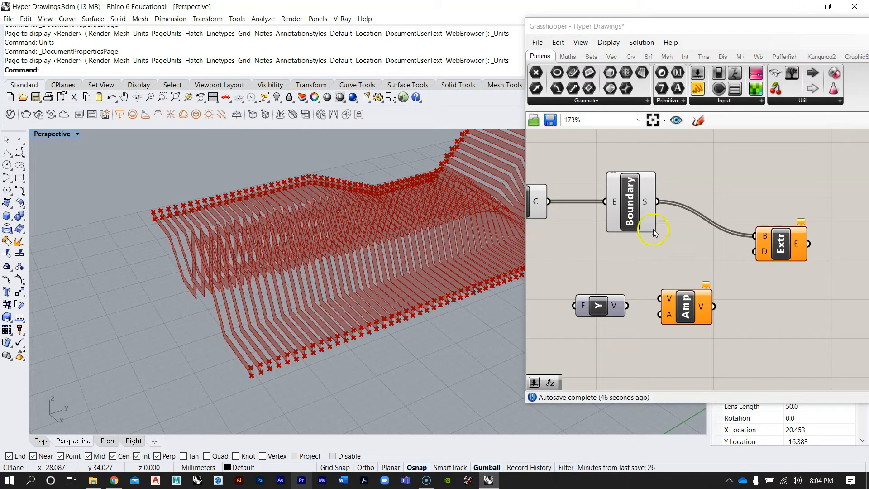
pyautogui.moveTo(635, 307); pyautogui.dragTo(669, 300)
pyautogui.moveTo(610, 316); pyautogui.dragTo(604, 305)
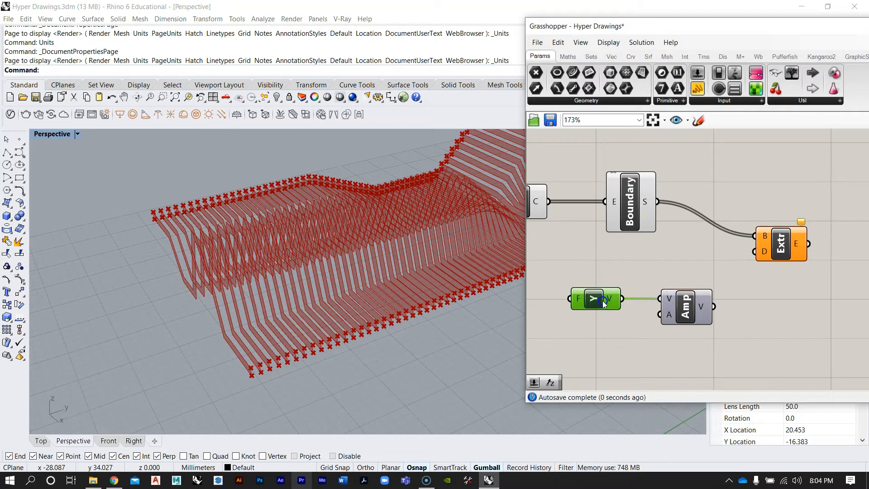
# Add a number slider below the Unit Y component
pyautogui.scroll(-2, 627, 275)
pyautogui.moveTo(639, 275); pyautogui.dragTo(750, 274, button='right')
pyautogui.scroll(1, 771, 266)
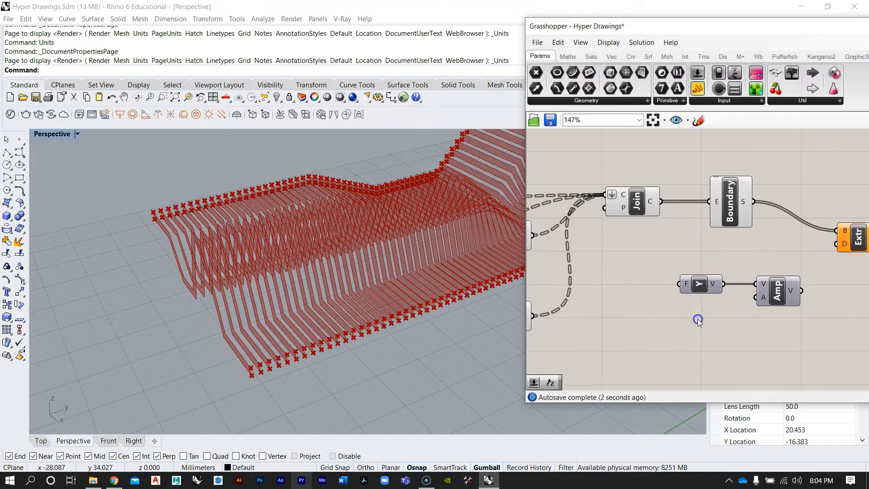
pyautogui.doubleClick(698, 319)
pyautogui.write('10.000')
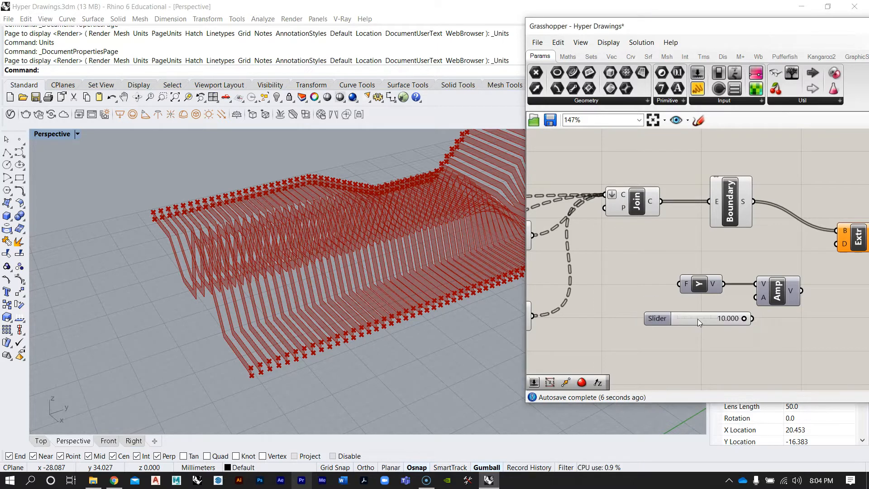
pyautogui.press('Return')
# Set the number slider's value to 0.5
pyautogui.scroll(3, 697, 318)
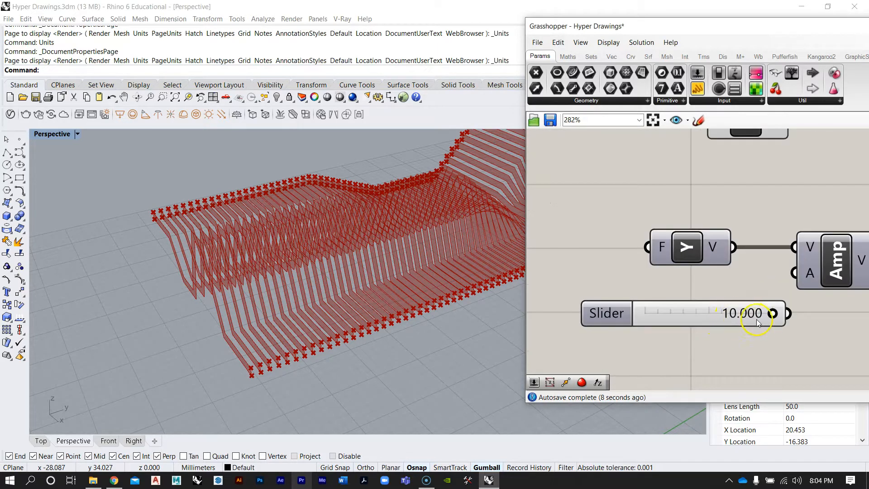
pyautogui.moveTo(655, 319); pyautogui.dragTo(654, 320)
pyautogui.doubleClick(684, 312)
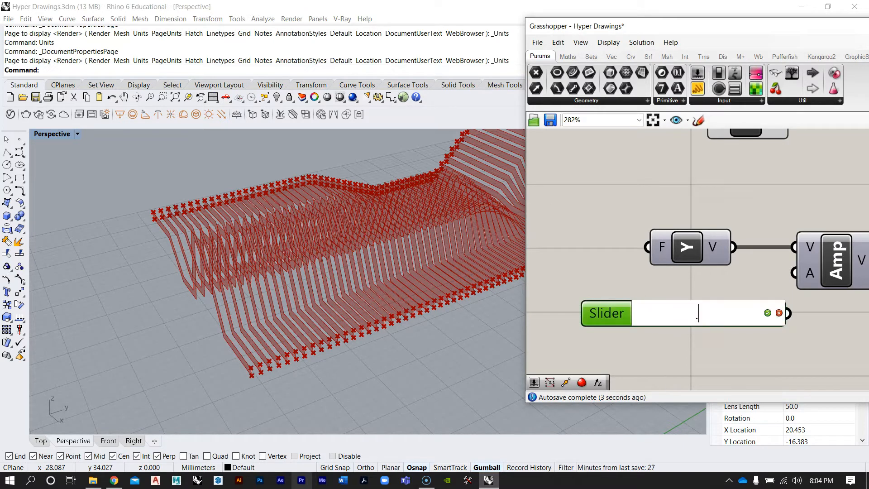
pyautogui.press('Return')
# Connect the 0.5 slider to the Amplitude component's amplitude input
pyautogui.scroll(-3, 620, 295)
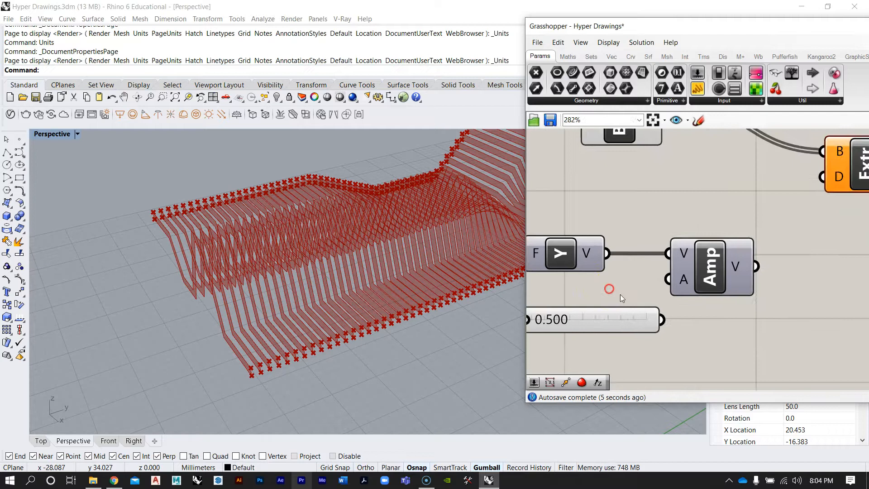
pyautogui.moveTo(632, 315); pyautogui.dragTo(618, 309)
pyautogui.moveTo(662, 284); pyautogui.dragTo(705, 285)
pyautogui.scroll(2, 677, 285)
pyautogui.click(763, 246)
pyautogui.moveTo(765, 244); pyautogui.dragTo(764, 245, button='right')
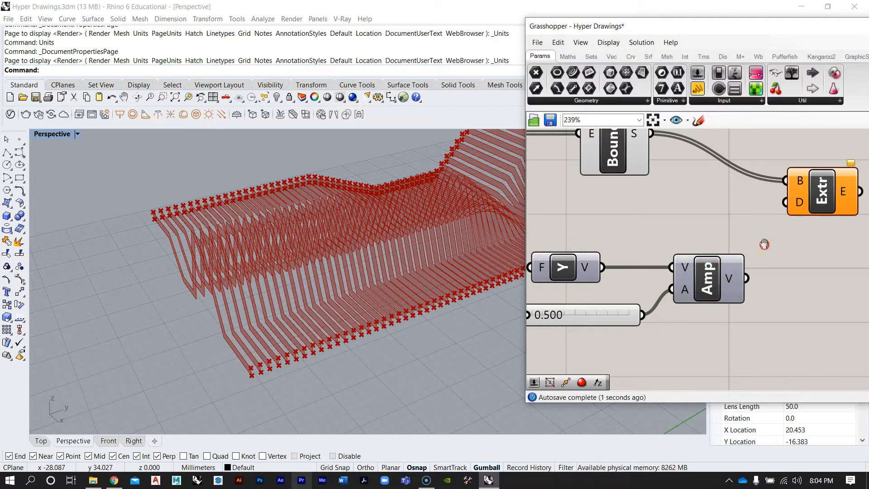
# Inspect the extruded contour solids up close in the viewport
pyautogui.scroll(-3, 765, 244)
pyautogui.click(747, 256)
pyautogui.click(726, 283)
pyautogui.scroll(2, 726, 280)
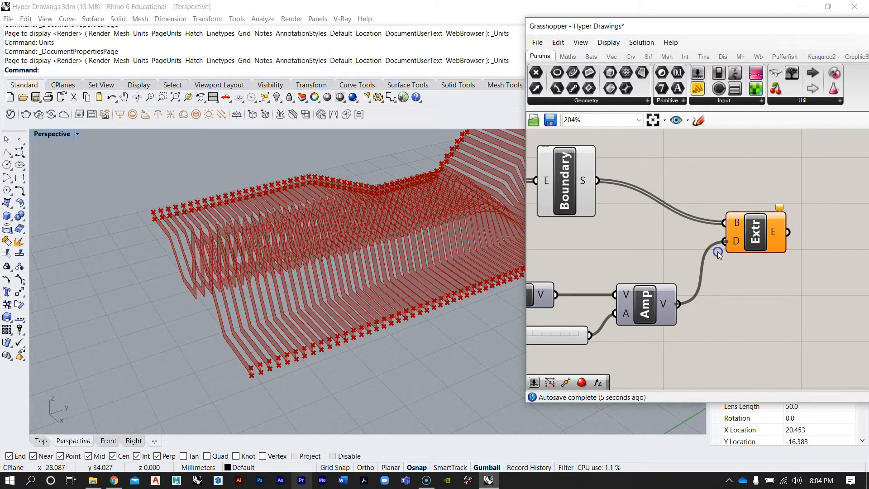
pyautogui.moveTo(719, 255); pyautogui.dragTo(720, 255)
pyautogui.moveTo(317, 216); pyautogui.dragTo(333, 209, button='right')
pyautogui.scroll(5, 316, 224)
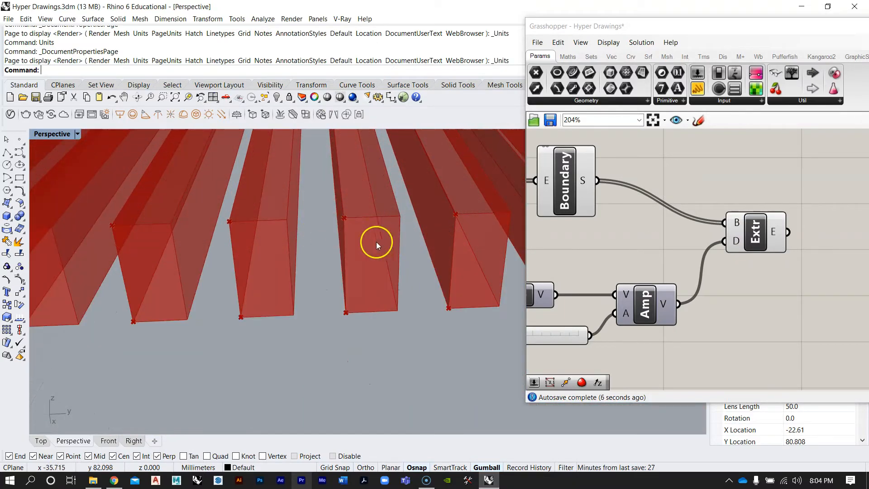
pyautogui.scroll(4, 377, 242)
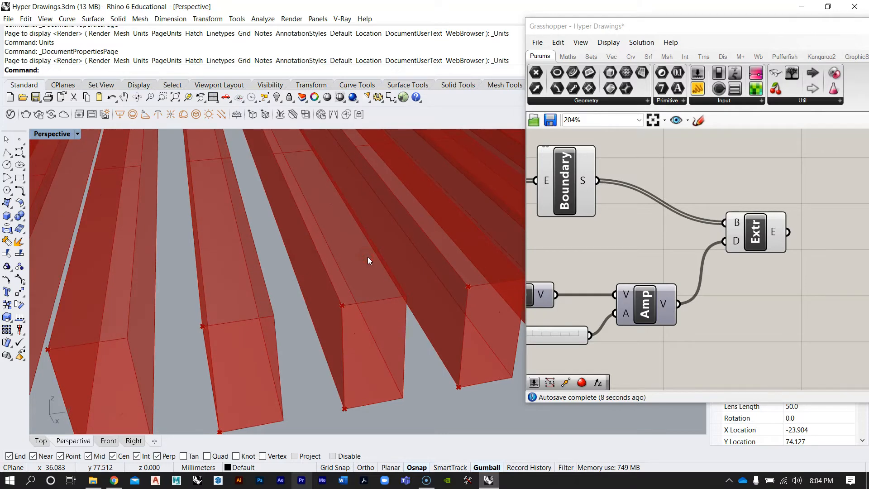
pyautogui.scroll(-10, 368, 258)
pyautogui.moveTo(359, 262); pyautogui.dragTo(333, 233, button='right')
pyautogui.scroll(-6, 720, 245)
pyautogui.scroll(2, 710, 256)
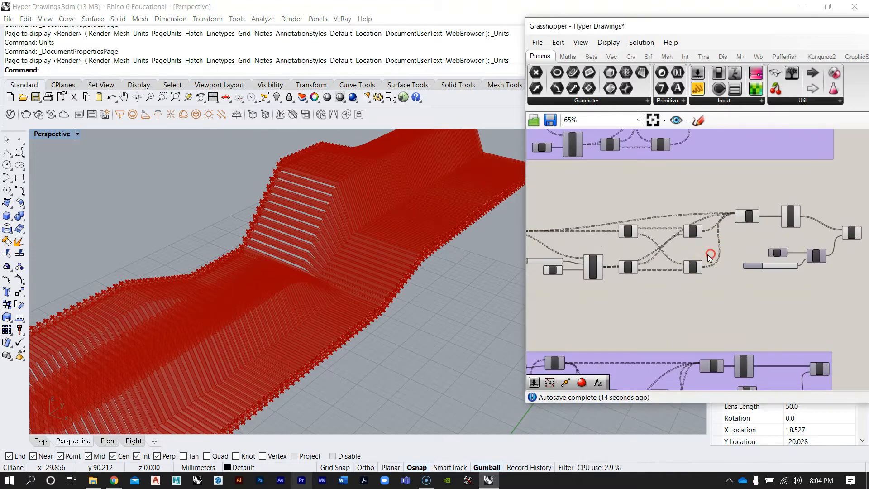
# Review the whole Grasshopper definition and return to the Contour component's inputs
pyautogui.scroll(-2, 709, 245)
pyautogui.scroll(1, 702, 255)
pyautogui.moveTo(828, 282); pyautogui.dragTo(528, 213)
pyautogui.moveTo(543, 215); pyautogui.dragTo(596, 215, button='right')
pyautogui.click(588, 202)
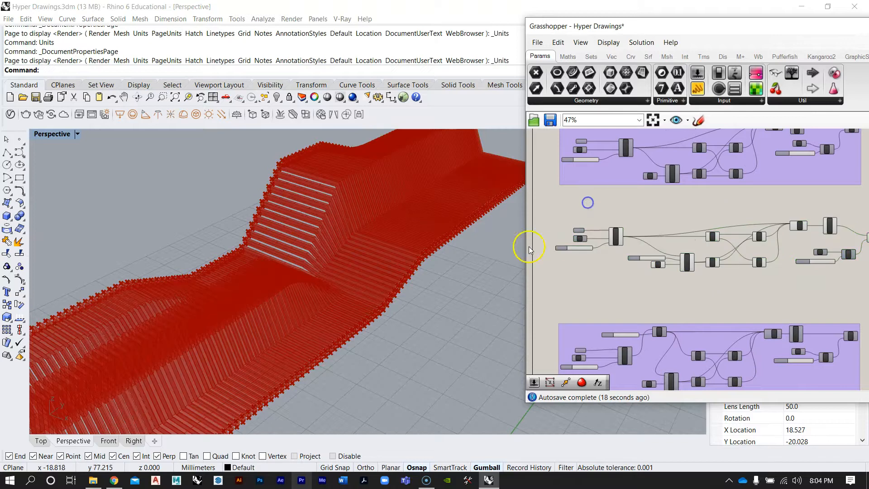
pyautogui.scroll(-3, 583, 248)
pyautogui.moveTo(730, 277); pyautogui.dragTo(537, 236)
pyautogui.scroll(2, 605, 244)
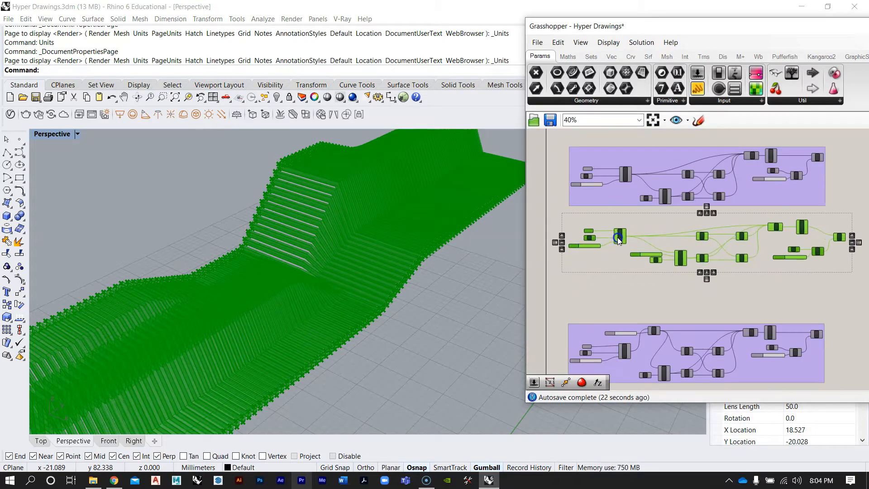
pyautogui.click(623, 295)
pyautogui.scroll(6, 568, 232)
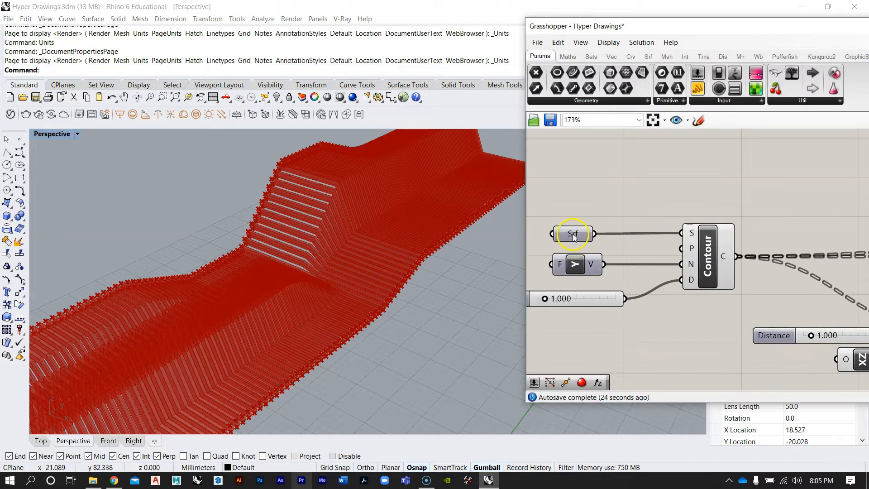
# Show the hidden objects in the Rhino document
pyautogui.moveTo(338, 267); pyautogui.dragTo(292, 246, button='right')
pyautogui.scroll(8, 344, 248)
pyautogui.scroll(-8, 346, 249)
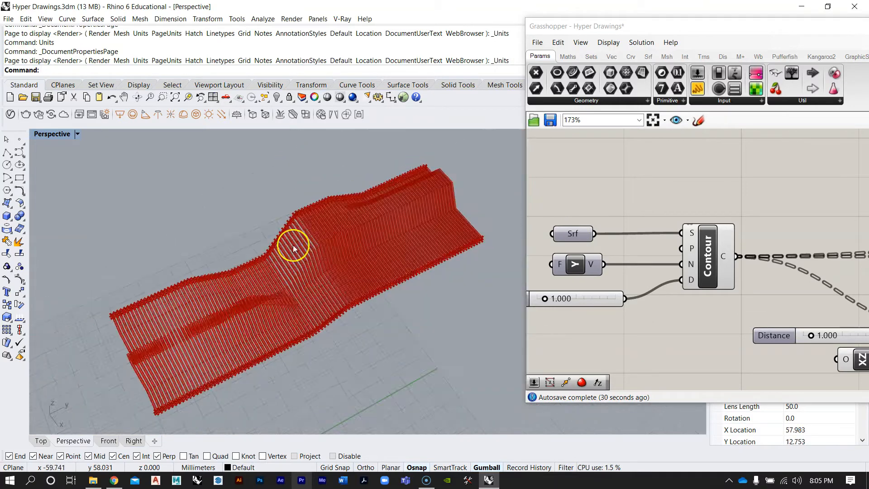
pyautogui.scroll(5, 222, 247)
pyautogui.moveTo(221, 247); pyautogui.dragTo(262, 266, button='right')
pyautogui.scroll(-5, 272, 247)
pyautogui.scroll(5, 272, 247)
pyautogui.moveTo(289, 234)
pyautogui.mouseDown(button='right')
pyautogui.moveTo(263, 254)
pyautogui.moveTo(348, 260)
pyautogui.moveTo(275, 243)
pyautogui.moveTo(316, 222)
pyautogui.moveTo(280, 243)
pyautogui.moveTo(304, 245)
pyautogui.moveTo(299, 239)
pyautogui.mouseUp(button='right')
pyautogui.scroll(-7, 348, 260)
pyautogui.scroll(7, 348, 260)
pyautogui.scroll(-5, 299, 239)
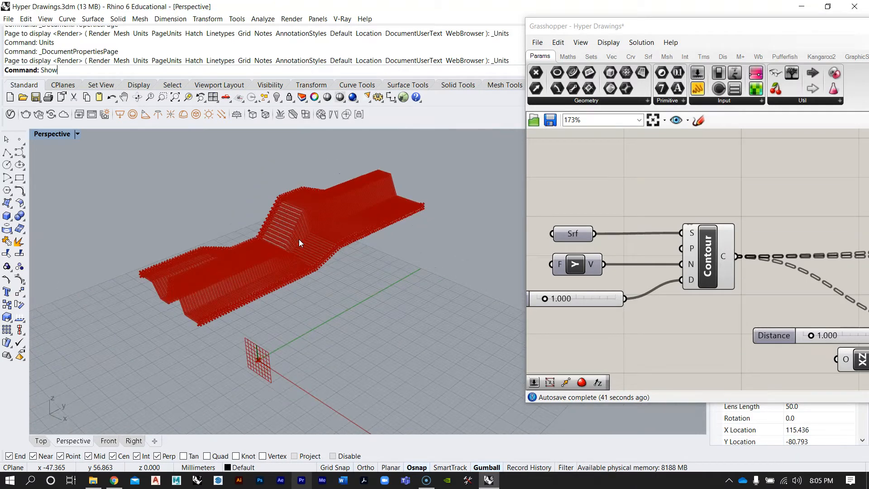
pyautogui.write('Show')
pyautogui.press('Return')
# Select the reference surface, turn on its control points and select a row of six points
pyautogui.scroll(5, 360, 230)
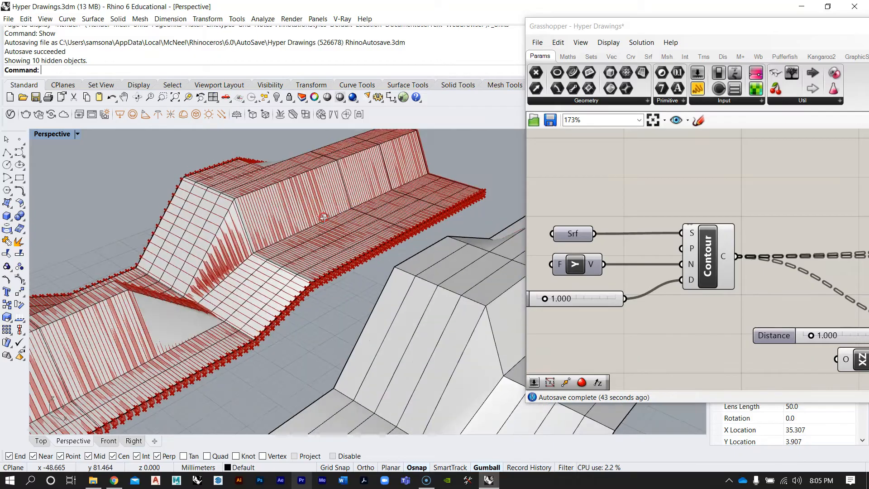
pyautogui.click(320, 210)
pyautogui.moveTo(319, 210); pyautogui.dragTo(374, 269, button='right')
pyautogui.press('F10')
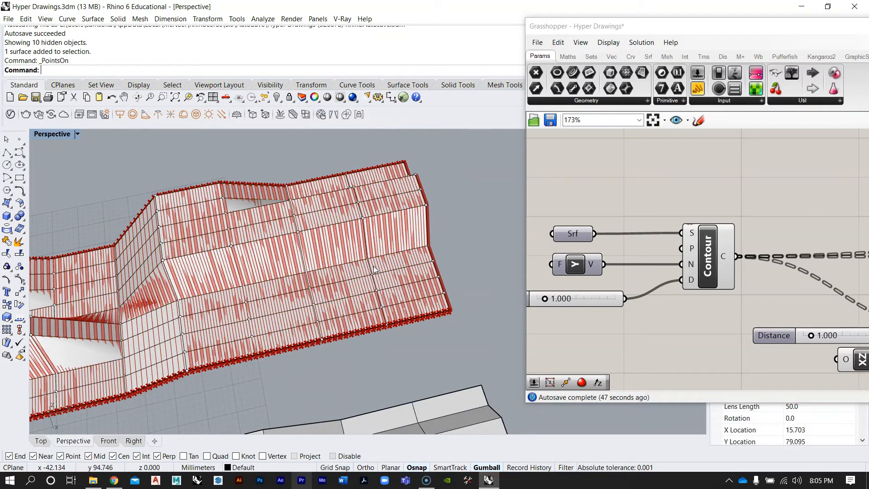
pyautogui.moveTo(377, 295); pyautogui.dragTo(357, 225, button='right')
pyautogui.moveTo(361, 184); pyautogui.dragTo(371, 155, button='right')
pyautogui.moveTo(448, 202); pyautogui.dragTo(447, 202)
pyautogui.moveTo(447, 203); pyautogui.dragTo(362, 172, button='right')
pyautogui.moveTo(327, 141); pyautogui.dragTo(337, 190)
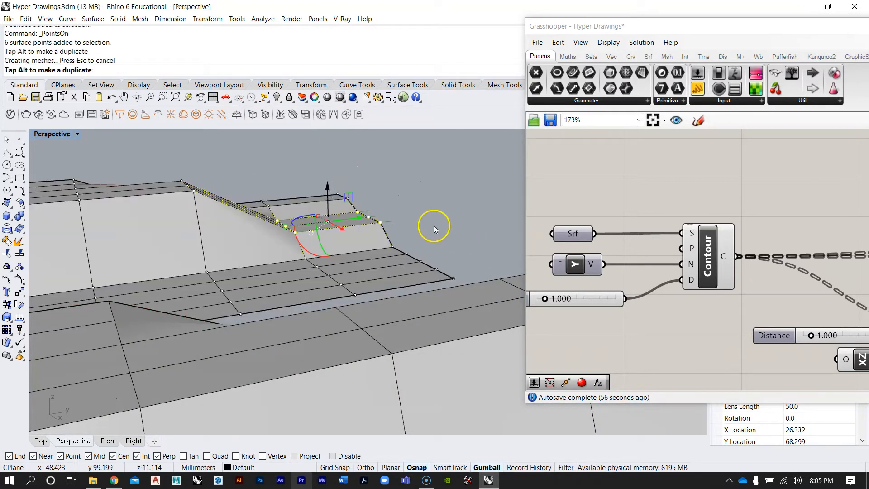
# Move the selected surface points with the gumball and undo the moves
pyautogui.moveTo(436, 219); pyautogui.dragTo(319, 215, button='right')
pyautogui.click(351, 202)
pyautogui.moveTo(346, 167); pyautogui.dragTo(274, 239)
pyautogui.scroll(7, 310, 217)
pyautogui.moveTo(310, 217); pyautogui.dragTo(376, 236, button='right')
pyautogui.scroll(-7, 291, 224)
pyautogui.moveTo(291, 224); pyautogui.dragTo(339, 248, button='right')
pyautogui.hotkey('ctrl', 'z')
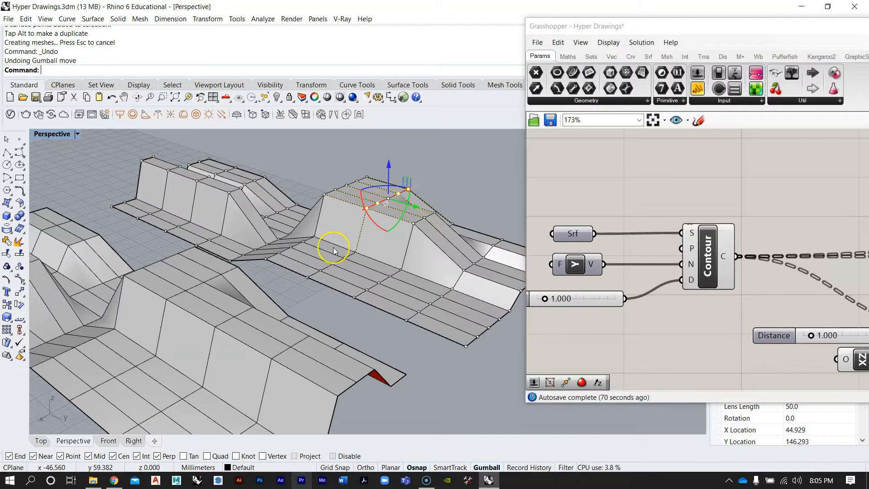
pyautogui.moveTo(229, 221); pyautogui.dragTo(365, 255, button='right')
pyautogui.scroll(-5, 365, 255)
pyautogui.scroll(10, 365, 256)
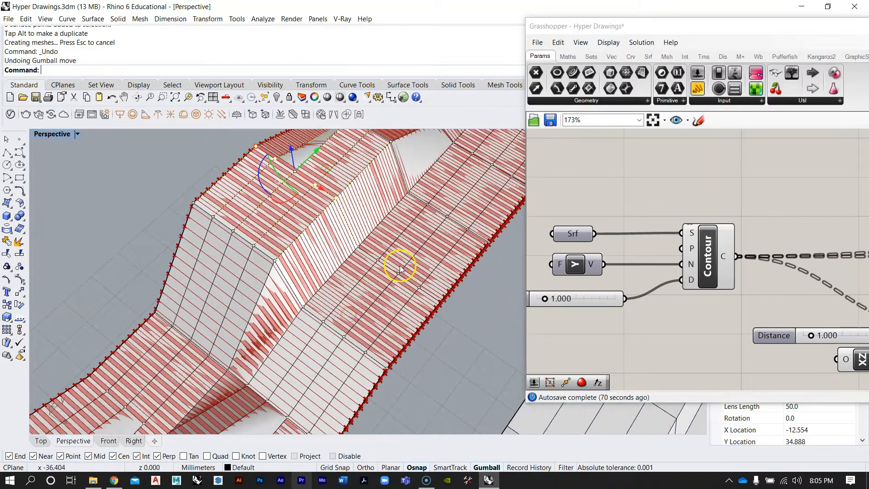
pyautogui.hotkey('ctrl', 'z')
# Examine the contour model and reference surface from different angles
pyautogui.moveTo(235, 267); pyautogui.dragTo(267, 272, button='right')
pyautogui.scroll(-5, 313, 252)
pyautogui.scroll(3, 222, 151)
pyautogui.click(309, 241)
pyautogui.moveTo(306, 241)
pyautogui.mouseDown(button='right')
pyautogui.moveTo(296, 276)
pyautogui.moveTo(263, 328)
pyautogui.moveTo(313, 227)
pyautogui.mouseUp(button='right')
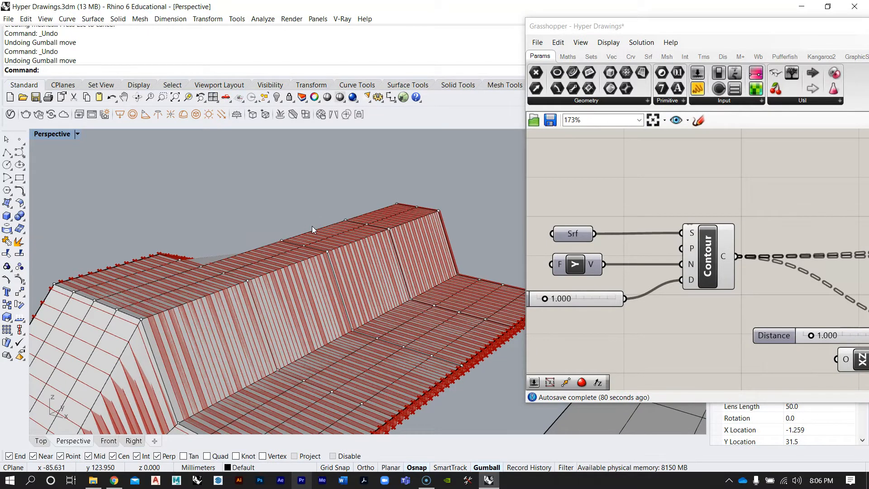
pyautogui.moveTo(311, 227); pyautogui.dragTo(311, 262, button='right')
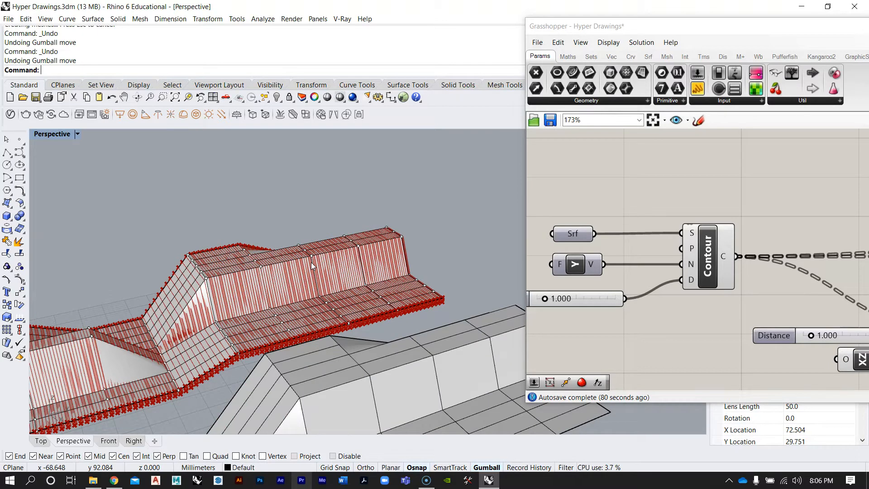
pyautogui.moveTo(413, 231); pyautogui.dragTo(324, 278, button='right')
pyautogui.moveTo(621, 316); pyautogui.dragTo(599, 243, button='right')
pyautogui.scroll(-6, 625, 223)
pyautogui.moveTo(706, 219); pyautogui.dragTo(615, 253, button='right')
pyautogui.scroll(2, 614, 253)
pyautogui.moveTo(317, 268); pyautogui.dragTo(367, 309, button='right')
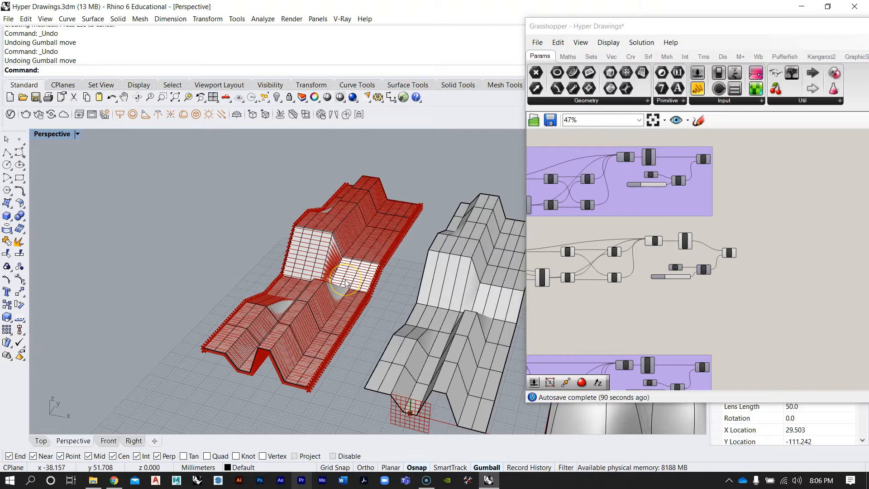
# Select all objects in the document and hide them
pyautogui.write('elAll')
pyautogui.press('Return')
pyautogui.write('Hide')
pyautogui.press('Return')
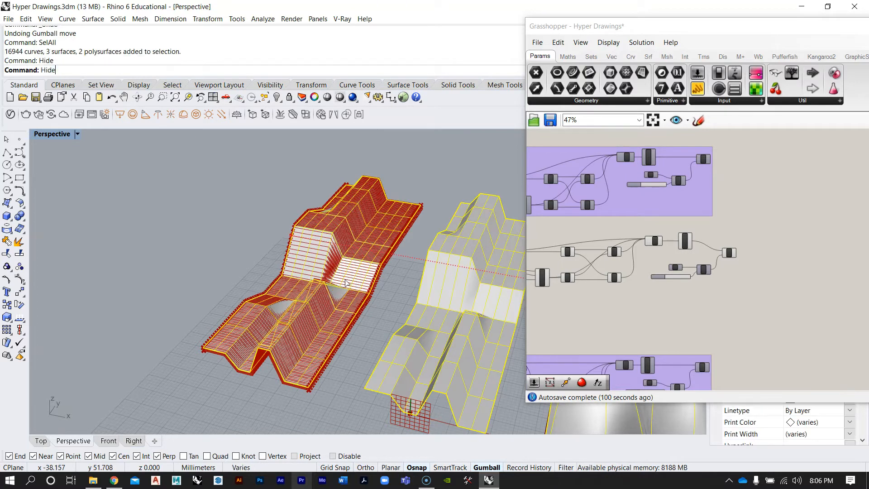
# Review the extruded contours in the viewport alongside the Grasshopper definition
pyautogui.scroll(5, 345, 280)
pyautogui.moveTo(345, 279); pyautogui.dragTo(363, 240, button='right')
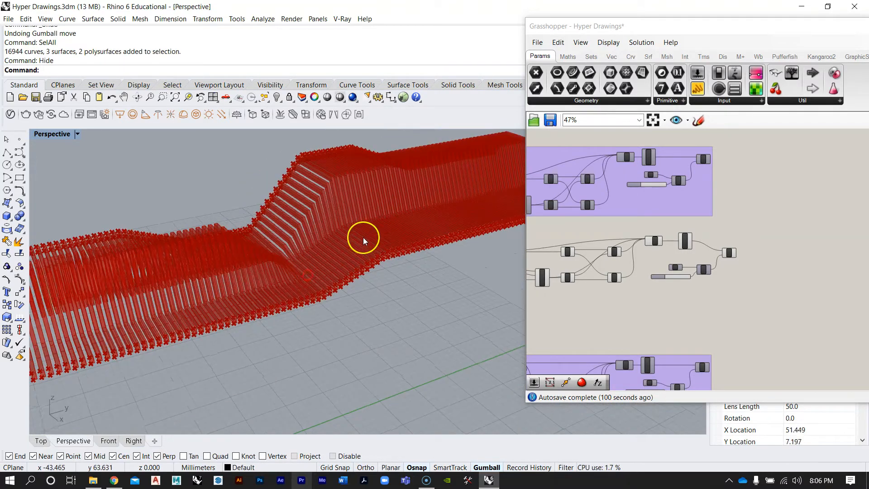
pyautogui.scroll(5, 363, 249)
pyautogui.scroll(-3, 670, 262)
pyautogui.moveTo(825, 280); pyautogui.dragTo(576, 213)
pyautogui.press('space')
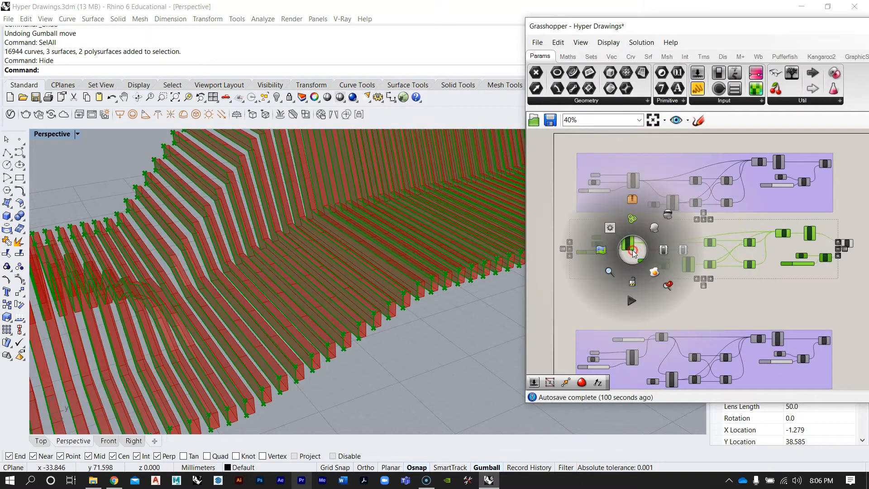
pyautogui.click(669, 216)
pyautogui.click(758, 313)
pyautogui.moveTo(443, 276); pyautogui.dragTo(363, 275, button='right')
pyautogui.scroll(-8, 190, 269)
pyautogui.moveTo(185, 272); pyautogui.dragTo(288, 279, button='right')
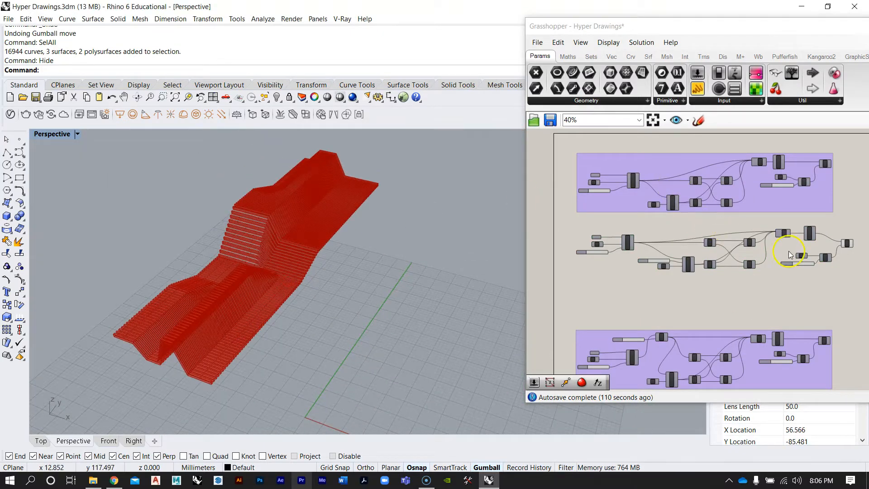
pyautogui.scroll(6, 790, 254)
# Bake the Extrude component's output with default attributes
pyautogui.click(722, 239)
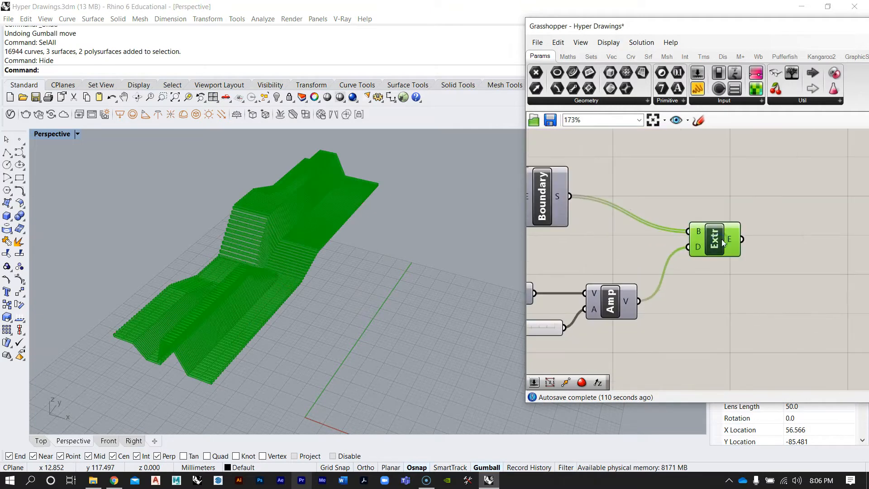
pyautogui.moveTo(203, 219); pyautogui.dragTo(190, 229, button='right')
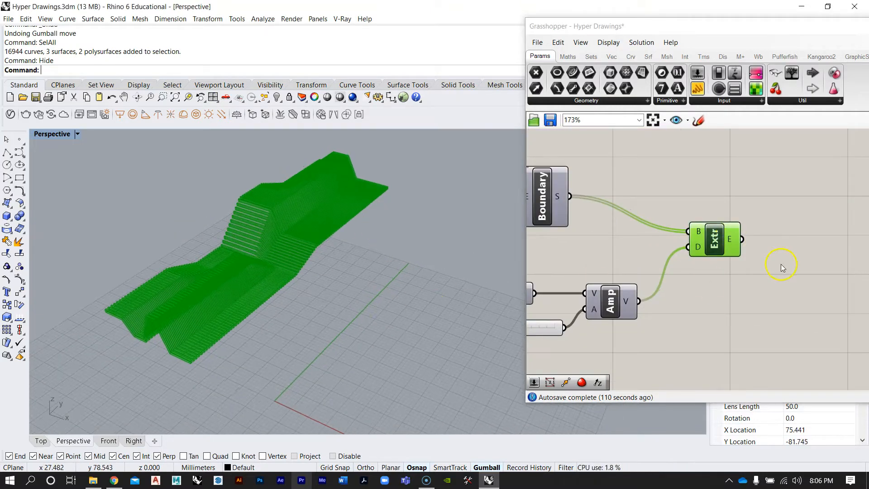
pyautogui.moveTo(719, 235); pyautogui.dragTo(736, 244, button='right')
pyautogui.scroll(1, 736, 245)
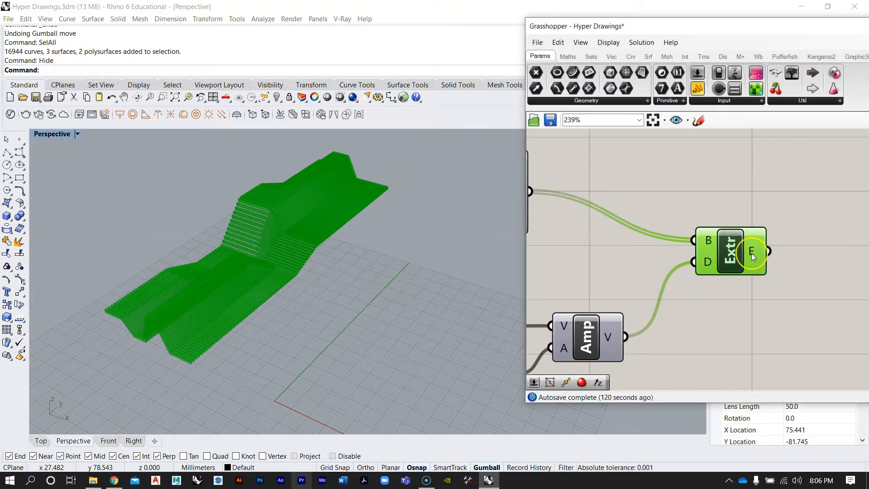
pyautogui.rightClick(752, 251)
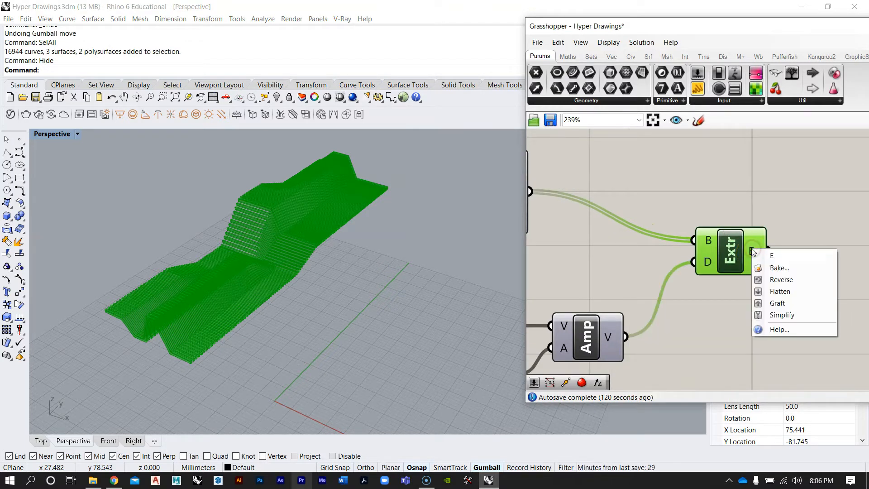
pyautogui.click(765, 268)
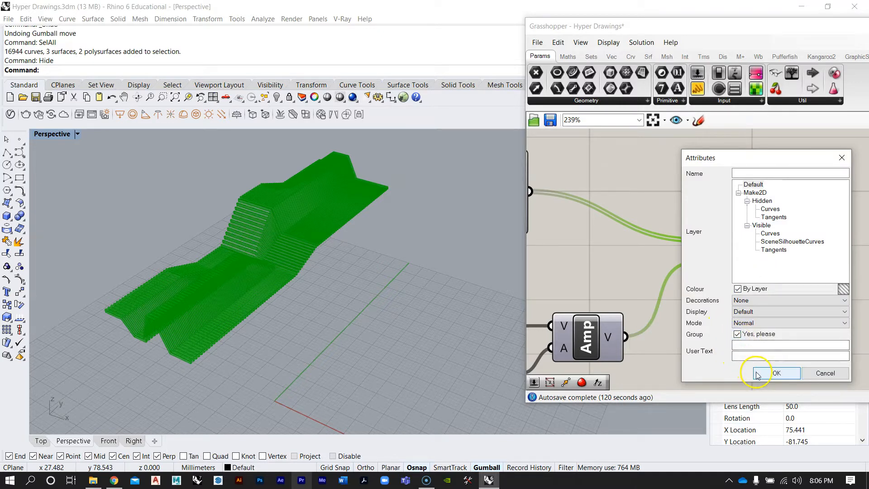
pyautogui.click(777, 373)
# Select the baked extrusions and move them aside from the Grasshopper preview with the gumball
pyautogui.moveTo(398, 214); pyautogui.dragTo(292, 264, button='right')
pyautogui.scroll(5, 364, 237)
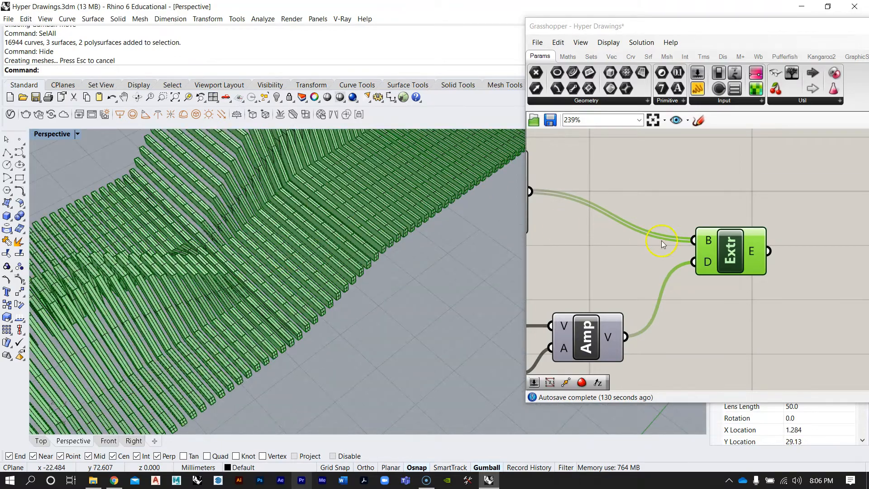
pyautogui.scroll(5, 365, 253)
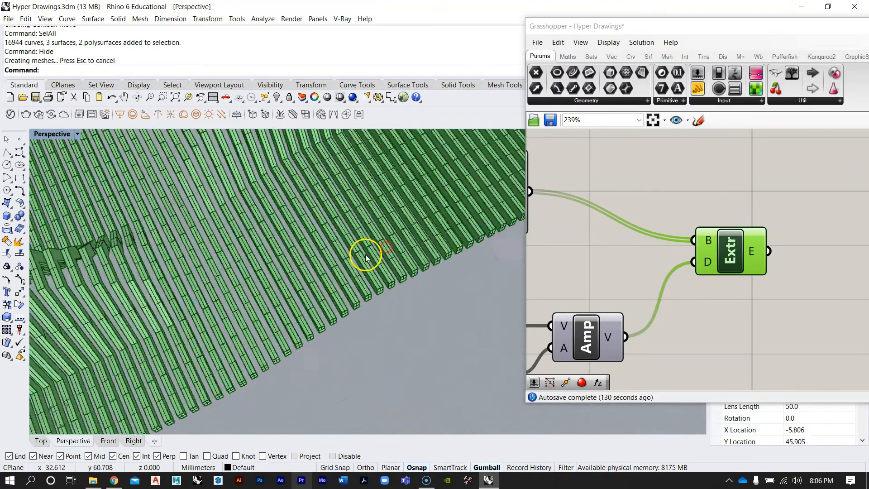
pyautogui.click(336, 276)
pyautogui.scroll(-5, 201, 324)
pyautogui.scroll(-6, 201, 324)
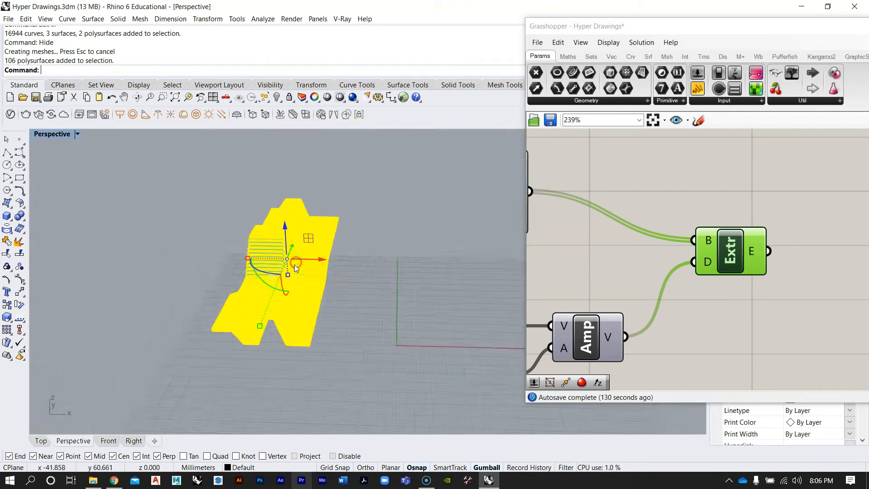
pyautogui.press('alt')
pyautogui.moveTo(317, 262); pyautogui.dragTo(417, 265)
pyautogui.click(447, 223)
# Switch to a maximized Front viewport
pyautogui.scroll(7, 431, 281)
pyautogui.moveTo(431, 281); pyautogui.dragTo(304, 211, button='right')
pyautogui.scroll(-8, 317, 262)
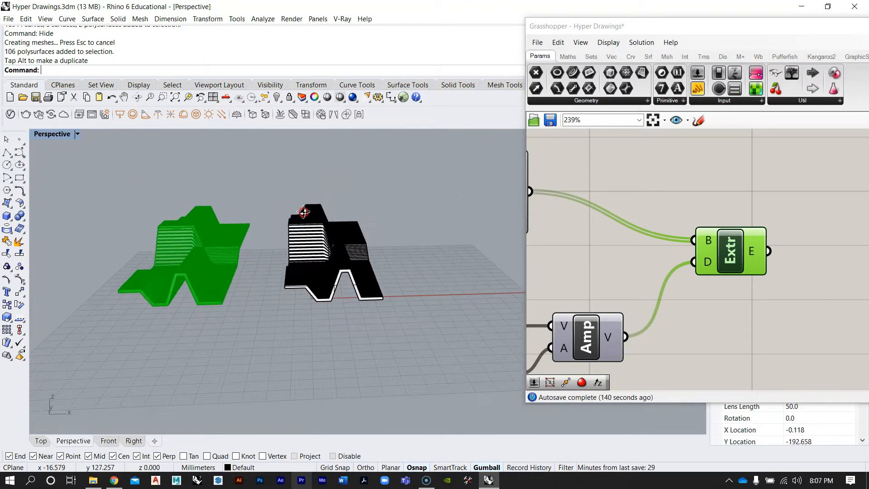
pyautogui.doubleClick(48, 135)
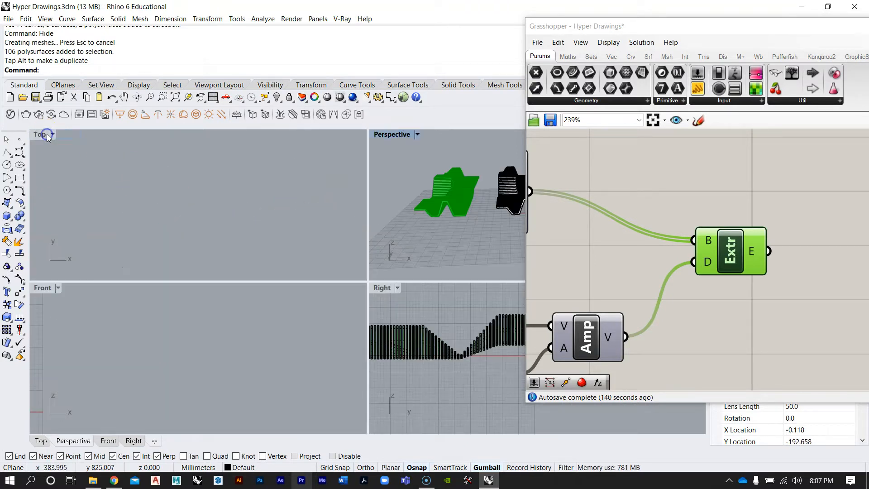
pyautogui.doubleClick(42, 290)
# Select the baked extrusions in the Front view and reposition them with the gumball
pyautogui.scroll(-5, 226, 272)
pyautogui.scroll(3, 151, 276)
pyautogui.scroll(4, 150, 277)
pyautogui.moveTo(150, 277); pyautogui.dragTo(292, 288, button='right')
pyautogui.scroll(-6, 292, 289)
pyautogui.click(269, 293)
pyautogui.moveTo(349, 278); pyautogui.dragTo(277, 279)
pyautogui.scroll(3, 204, 283)
pyautogui.moveTo(303, 296); pyautogui.dragTo(291, 290, button='right')
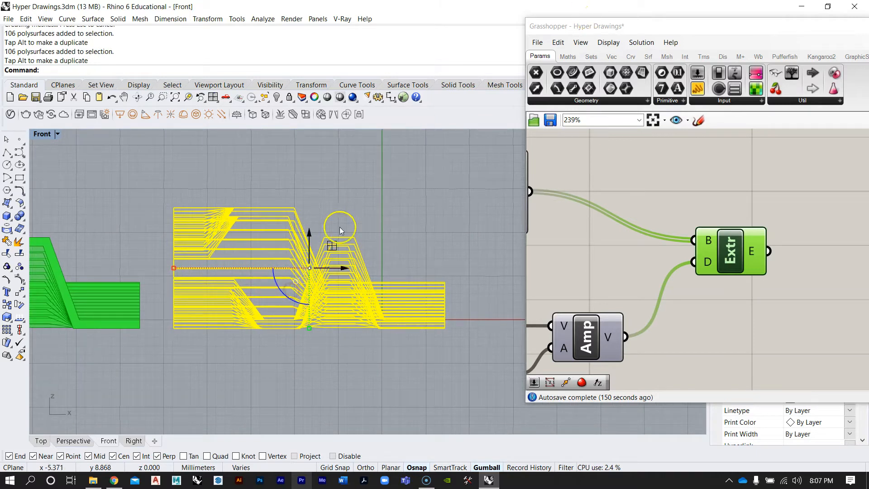
pyautogui.moveTo(339, 227); pyautogui.dragTo(354, 232, button='right')
# Collapse the Grasshopper window to uncover the Front viewport
pyautogui.moveTo(660, 25); pyautogui.dragTo(493, 38)
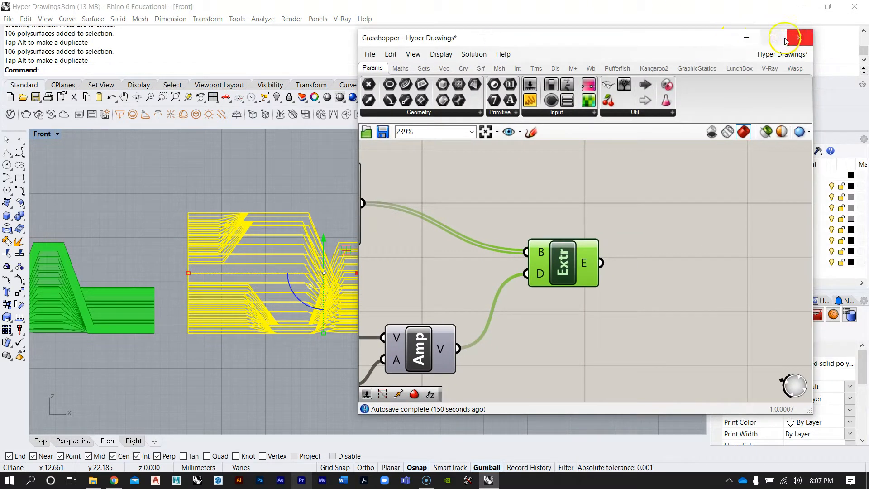
pyautogui.doubleClick(685, 41)
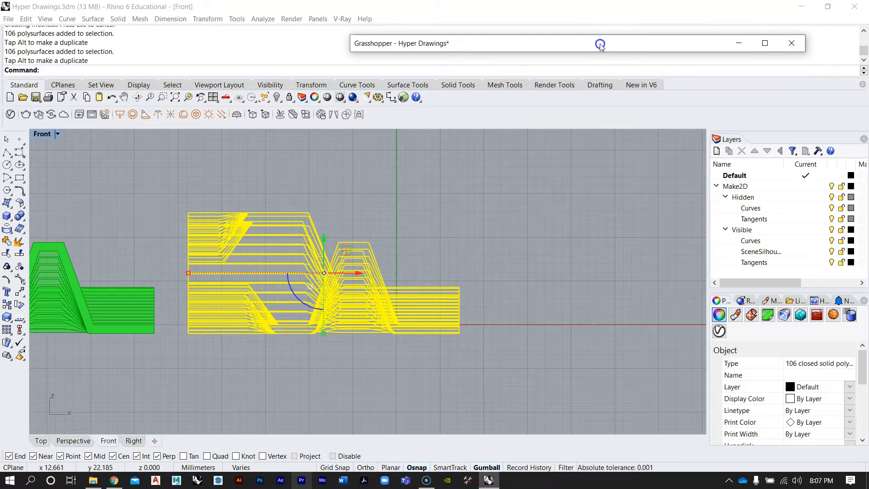
pyautogui.moveTo(375, 155); pyautogui.dragTo(433, 163, button='right')
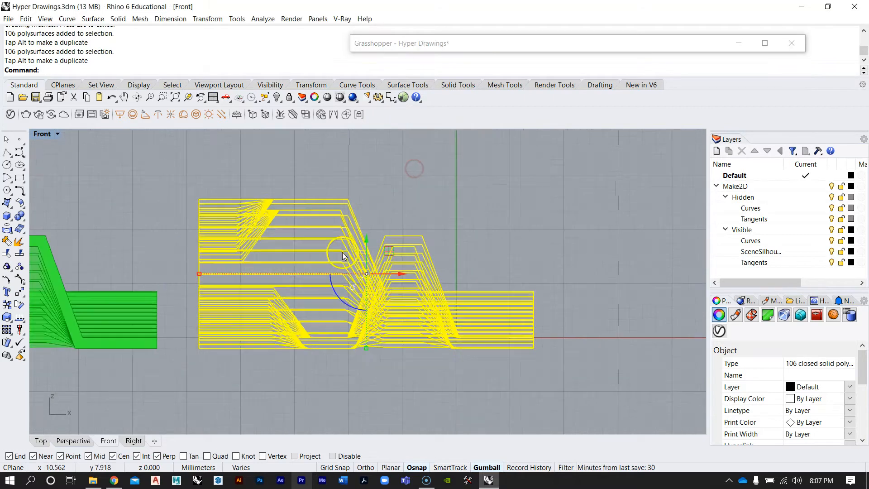
# Run Make2D on the selected extrusions from the Front view, keeping hidden lines and scene silhouette
pyautogui.click(491, 277)
pyautogui.click(455, 313)
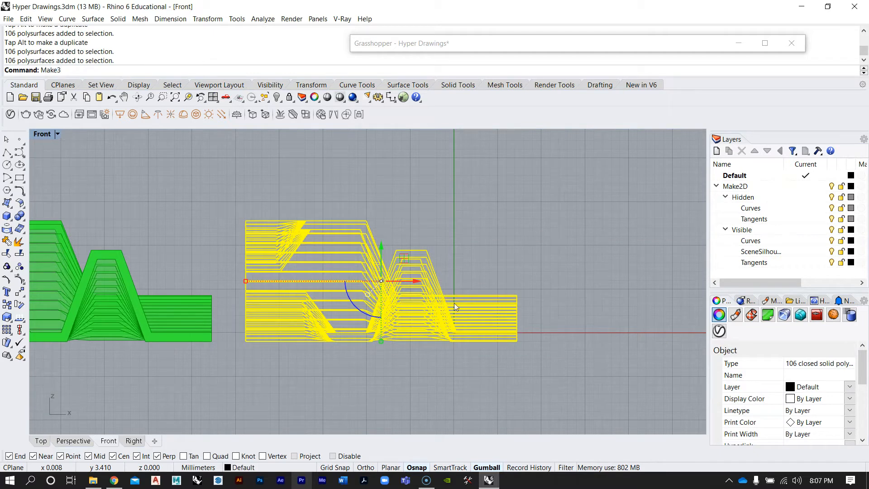
pyautogui.press('BackSpace')
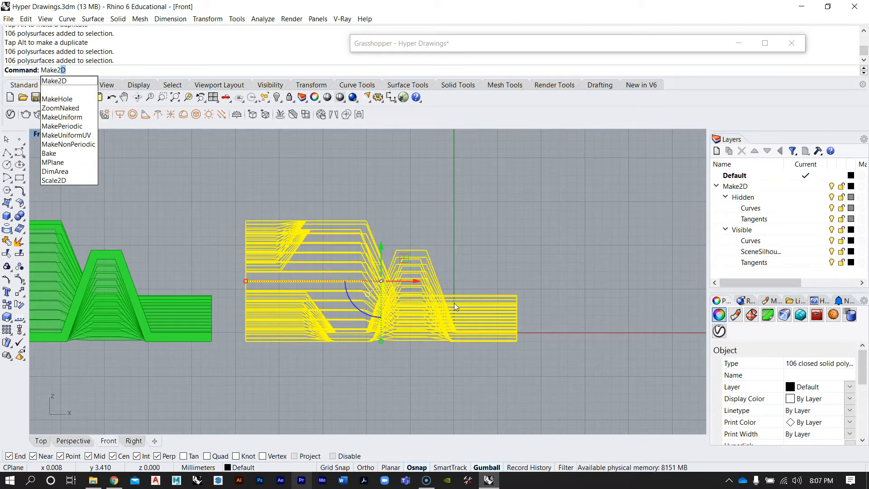
pyautogui.press('Return')
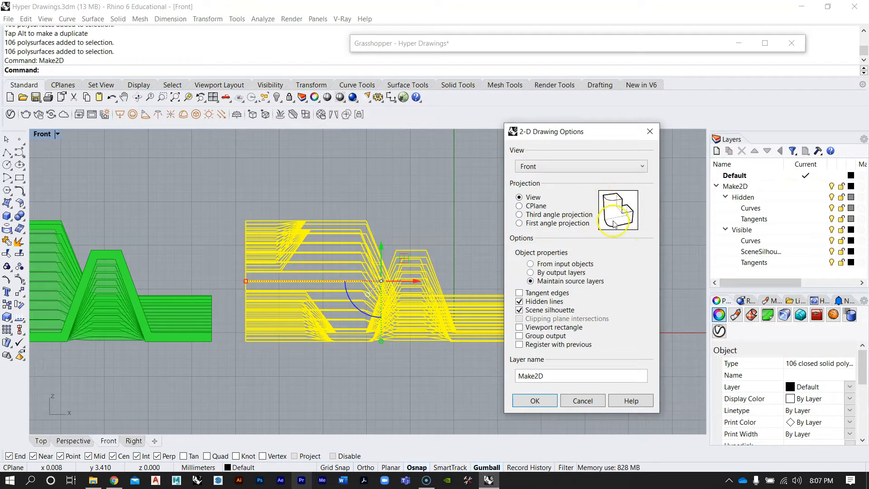
pyautogui.click(537, 295)
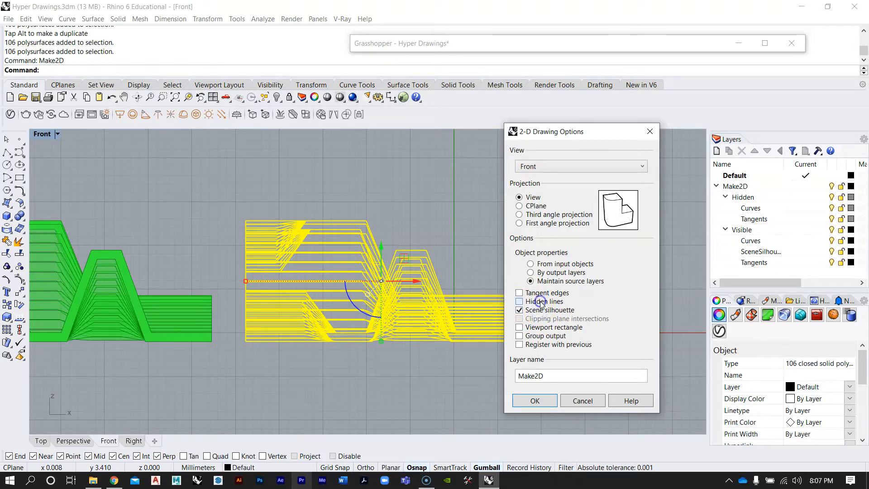
pyautogui.click(536, 401)
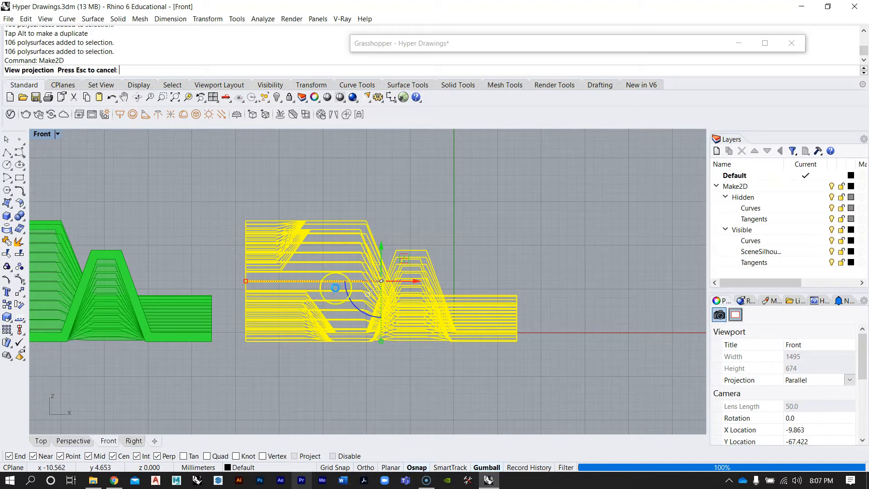
# Maximize the Top view, zoom to the Make2D drawing and move it aside with the gumball
pyautogui.doubleClick(40, 136)
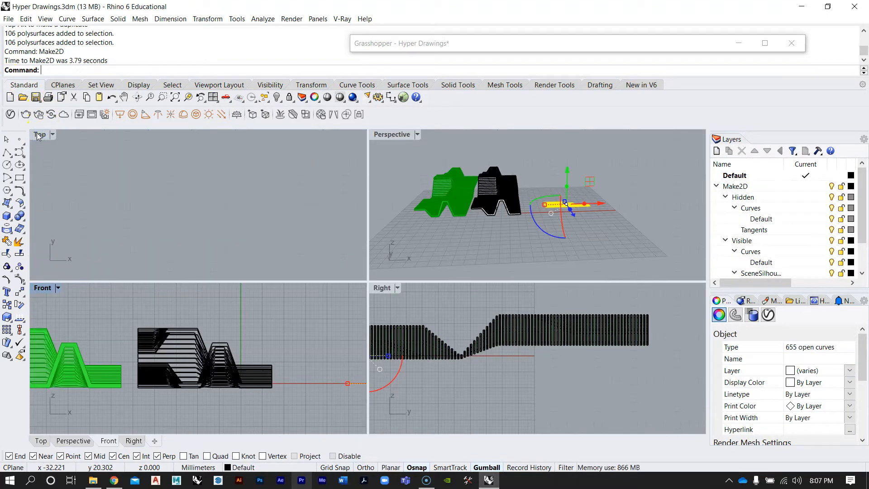
pyautogui.doubleClick(40, 135)
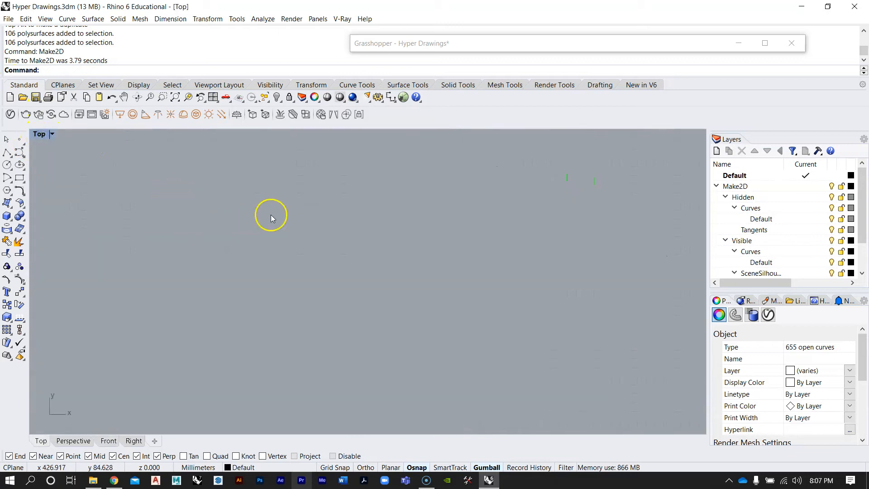
pyautogui.write('zs')
pyautogui.press('Return')
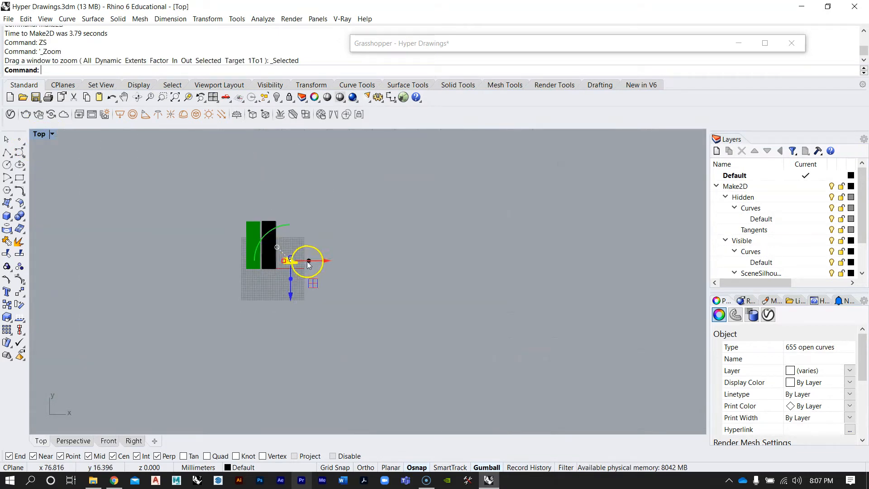
pyautogui.moveTo(323, 259); pyautogui.dragTo(460, 274)
# Zoom in to examine the Make2D line drawing in the Top view
pyautogui.scroll(8, 455, 263)
pyautogui.scroll(9, 373, 261)
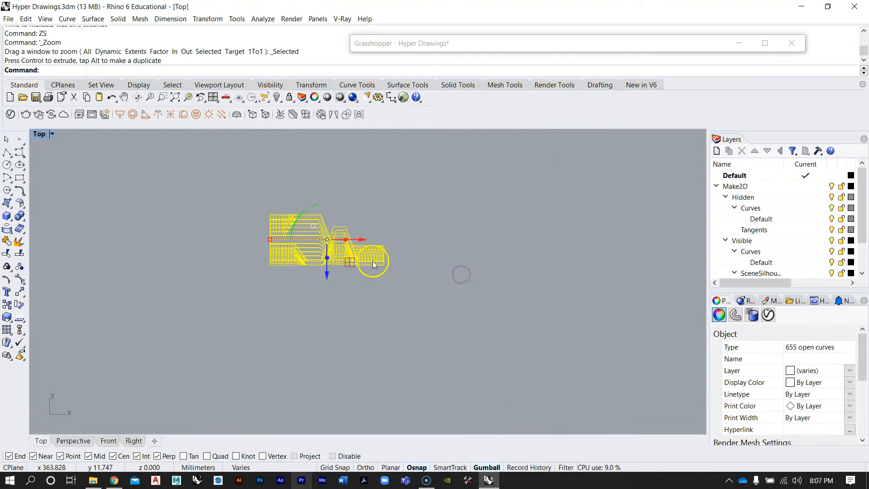
pyautogui.click(394, 344)
pyautogui.scroll(4, 279, 224)
pyautogui.scroll(4, 279, 224)
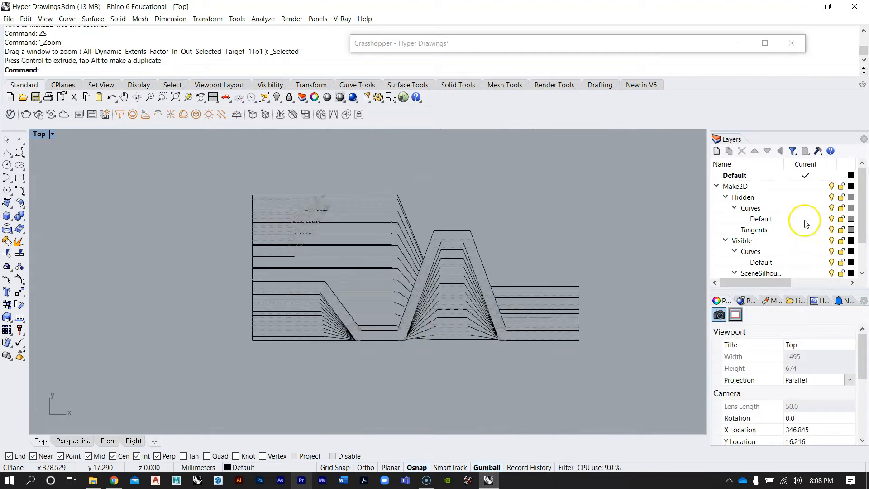
pyautogui.scroll(-1, 770, 224)
pyautogui.scroll(4, 415, 271)
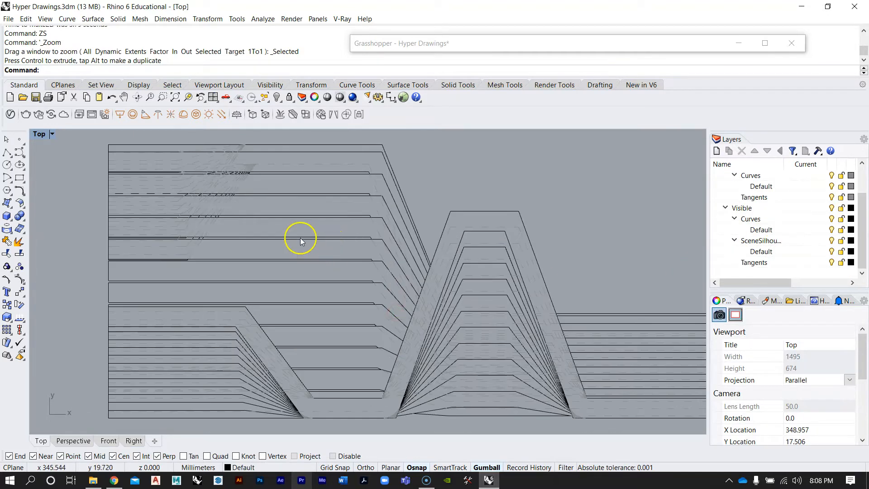
pyautogui.scroll(-3, 300, 238)
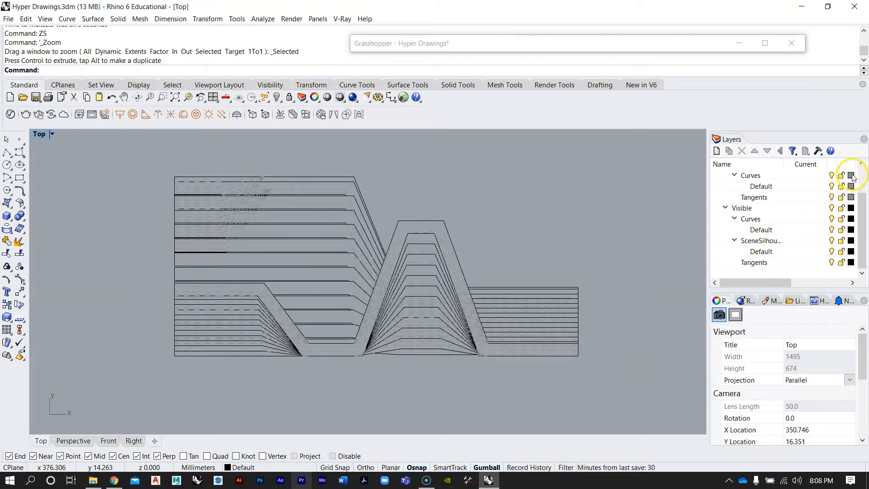
# Set the colour of the hidden Curves and Tangents layers to black
pyautogui.doubleClick(774, 175)
pyautogui.keyDown('shift'); pyautogui.click(773, 200); pyautogui.keyUp('shift')
pyautogui.click(850, 176)
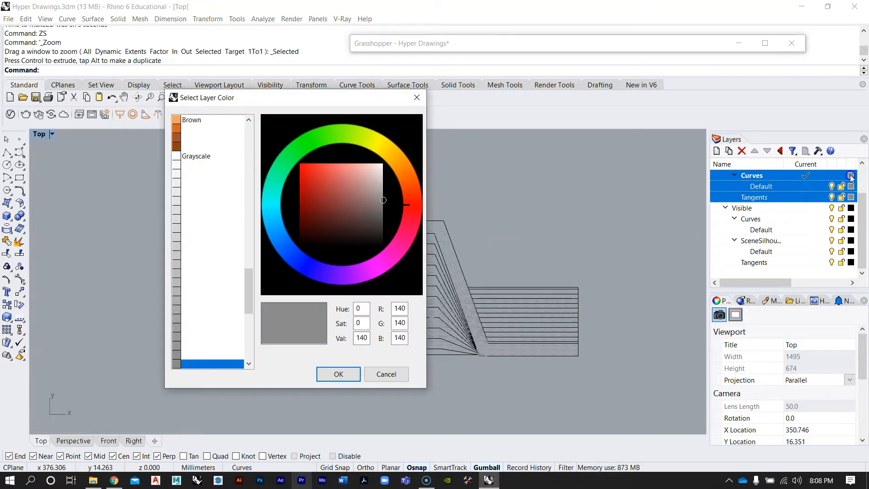
pyautogui.click(327, 223)
pyautogui.click(346, 376)
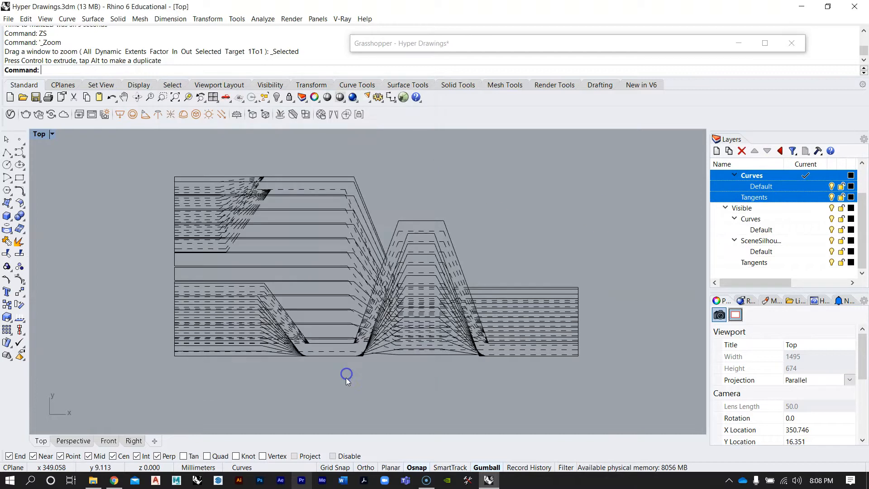
pyautogui.click(751, 175)
pyautogui.scroll(1, 754, 181)
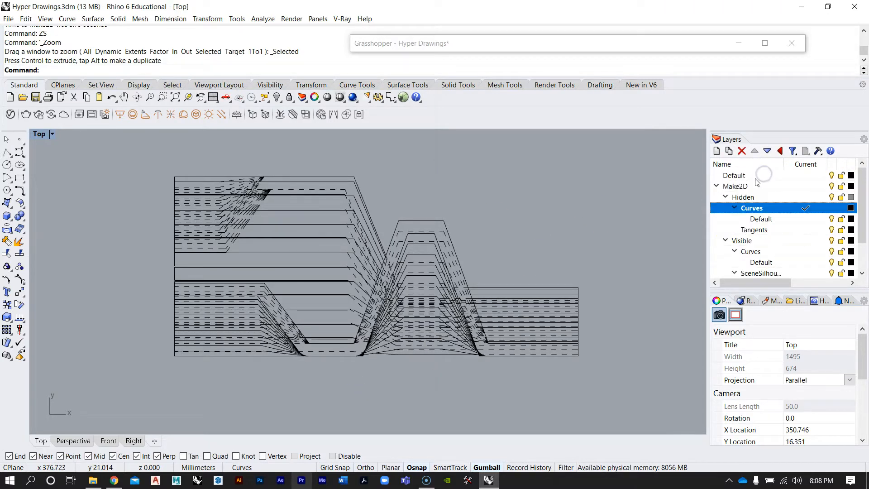
pyautogui.click(752, 199)
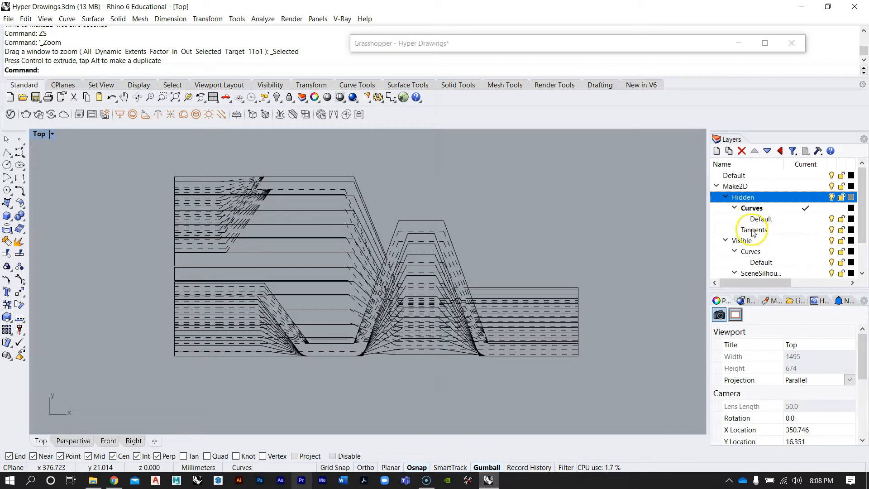
pyautogui.scroll(-1, 749, 245)
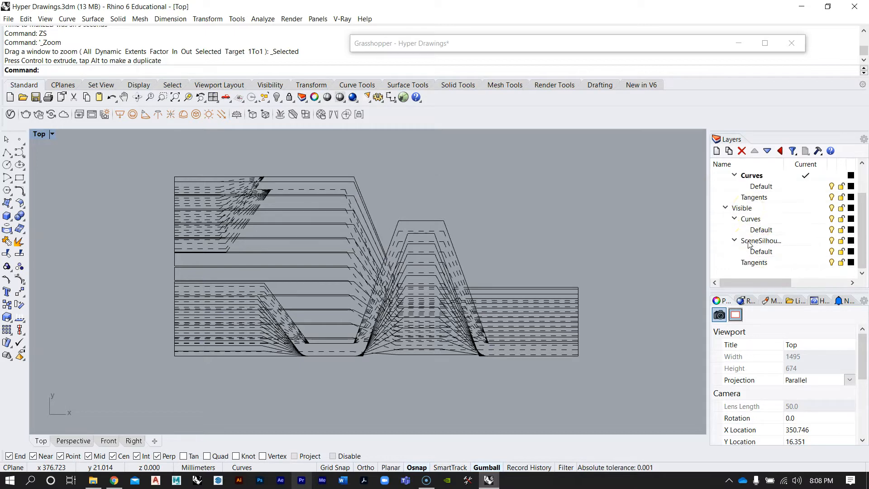
pyautogui.click(755, 241)
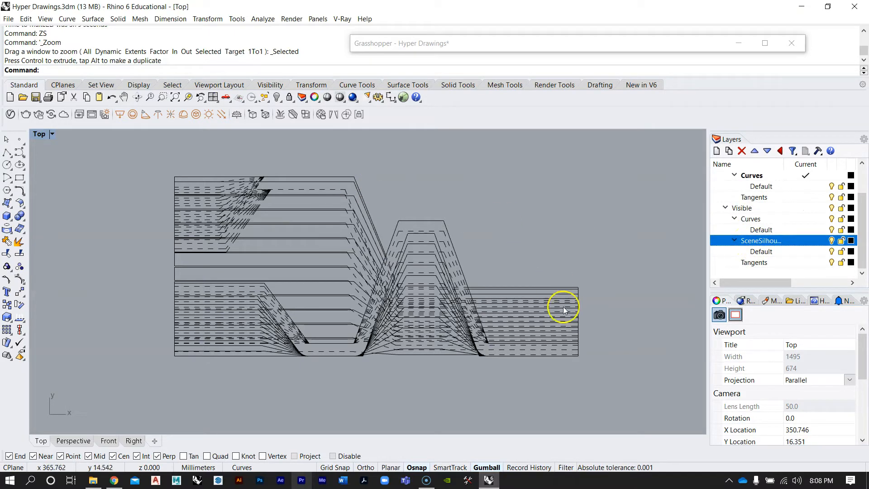
# Maximize the Perspective view and switch its projection to Parallel
pyautogui.scroll(-4, 429, 264)
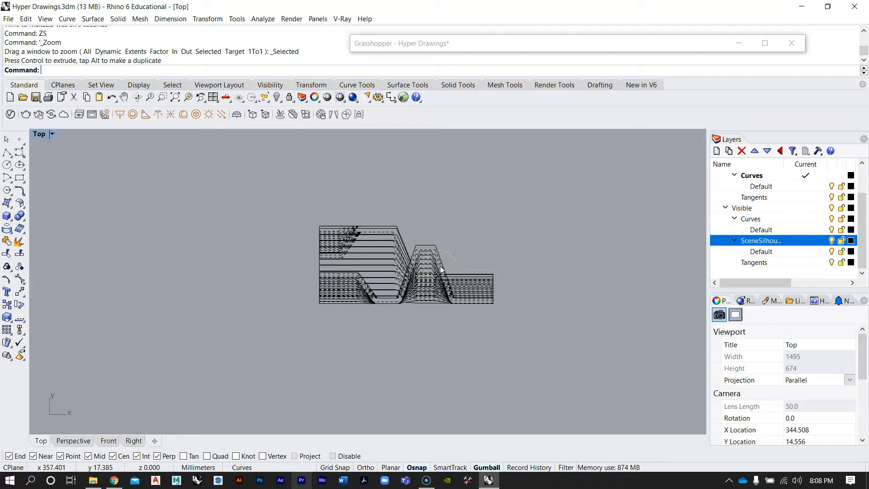
pyautogui.scroll(-5, 441, 269)
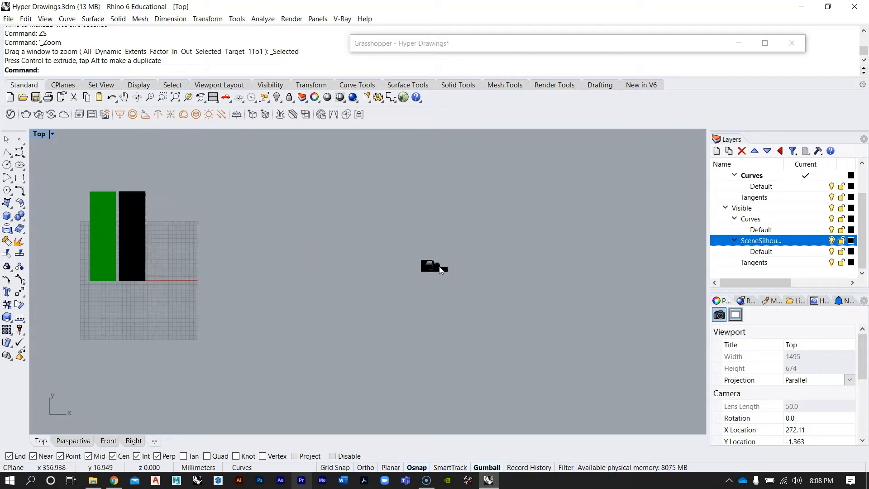
pyautogui.moveTo(346, 260)
pyautogui.mouseDown(button='right')
pyautogui.moveTo(432, 281)
pyautogui.moveTo(504, 279)
pyautogui.mouseUp(button='right')
pyautogui.scroll(-2, 430, 278)
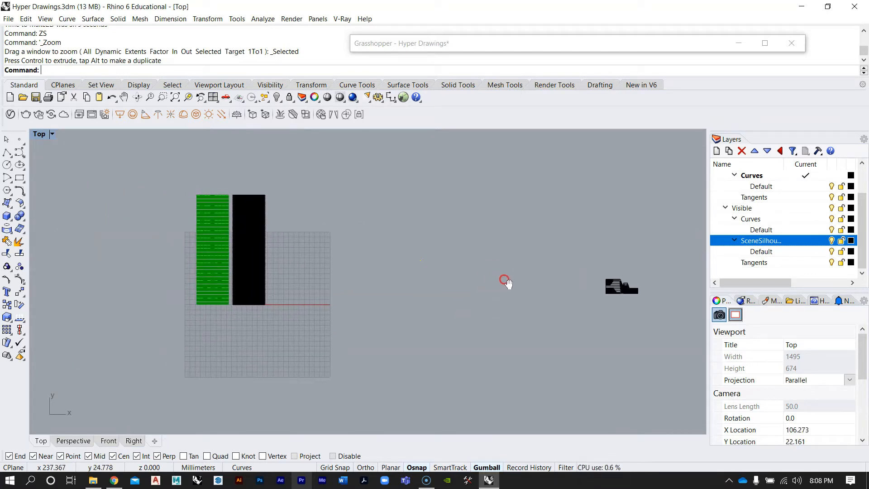
pyautogui.doubleClick(37, 134)
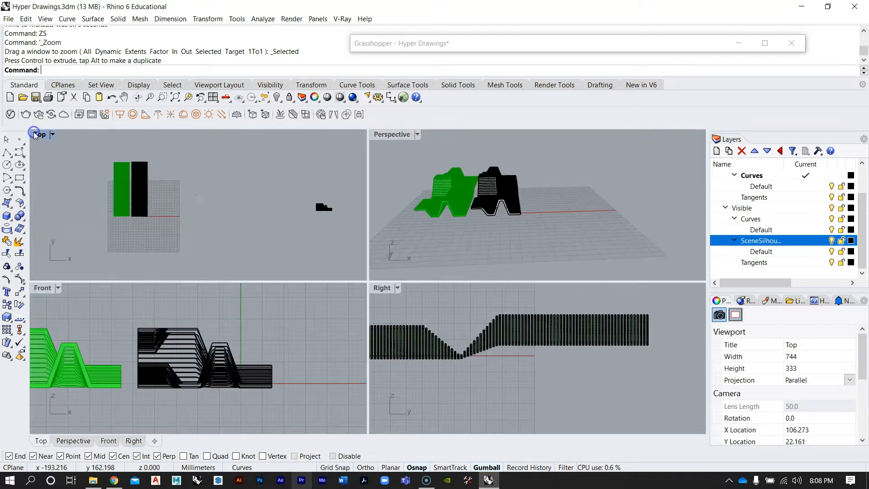
pyautogui.doubleClick(394, 134)
pyautogui.moveTo(339, 245); pyautogui.dragTo(438, 397, button='right')
pyautogui.moveTo(380, 238); pyautogui.dragTo(539, 264)
pyautogui.scroll(8, 538, 264)
pyautogui.moveTo(374, 300); pyautogui.dragTo(375, 233, button='right')
pyautogui.scroll(-4, 381, 303)
pyautogui.press('Escape')
pyautogui.scroll(2, 366, 230)
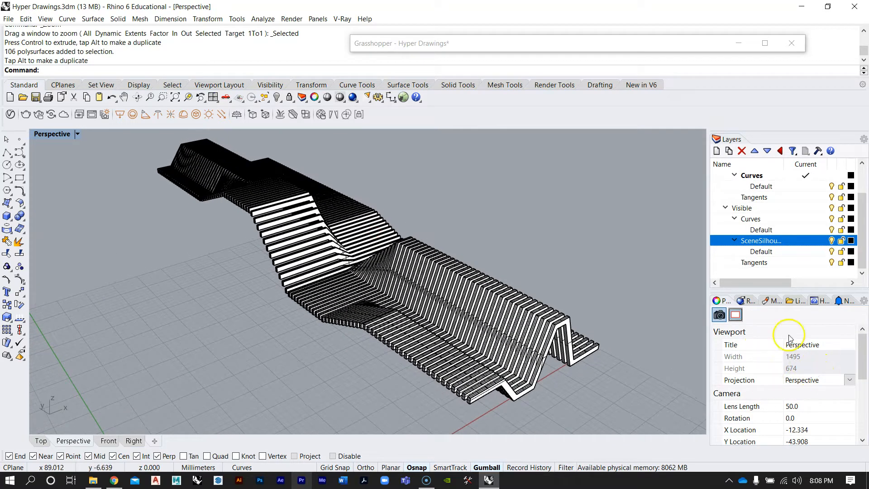
pyautogui.click(815, 381)
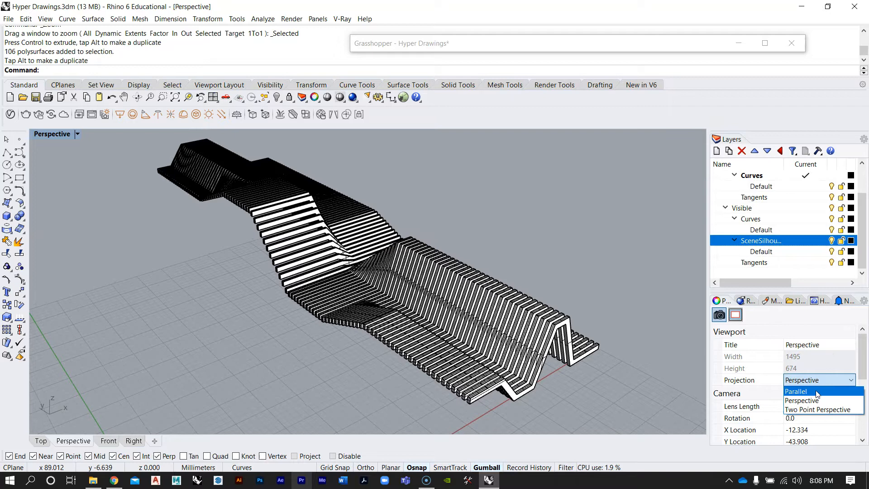
pyautogui.click(817, 392)
# Select the extrusions and run Make2D from the parallel Perspective view
pyautogui.moveTo(454, 291); pyautogui.dragTo(414, 272, button='right')
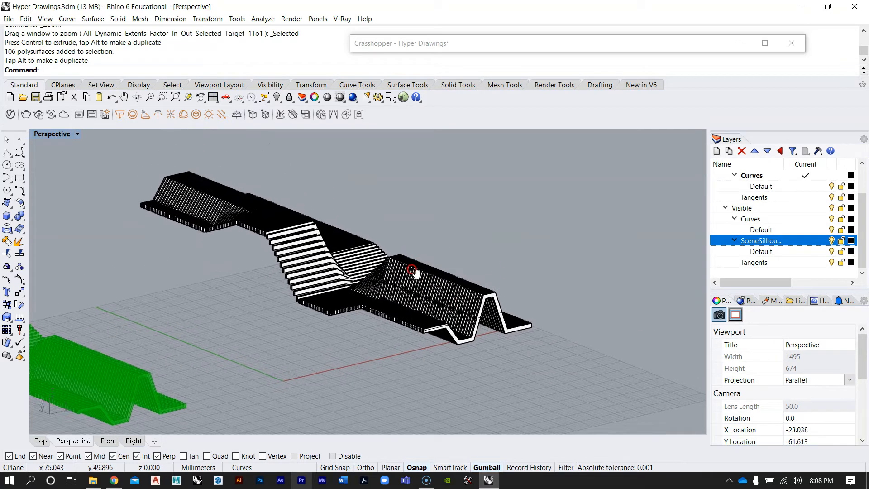
pyautogui.scroll(5, 414, 272)
pyautogui.keyDown('shift'); pyautogui.moveTo(432, 308); pyautogui.dragTo(423, 308, button='right'); pyautogui.keyUp('shift')
pyautogui.click(486, 328)
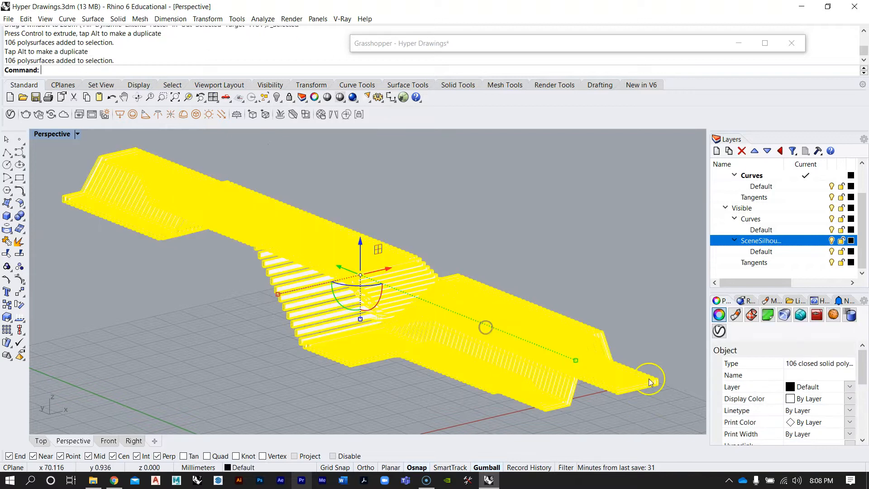
pyautogui.press('Return')
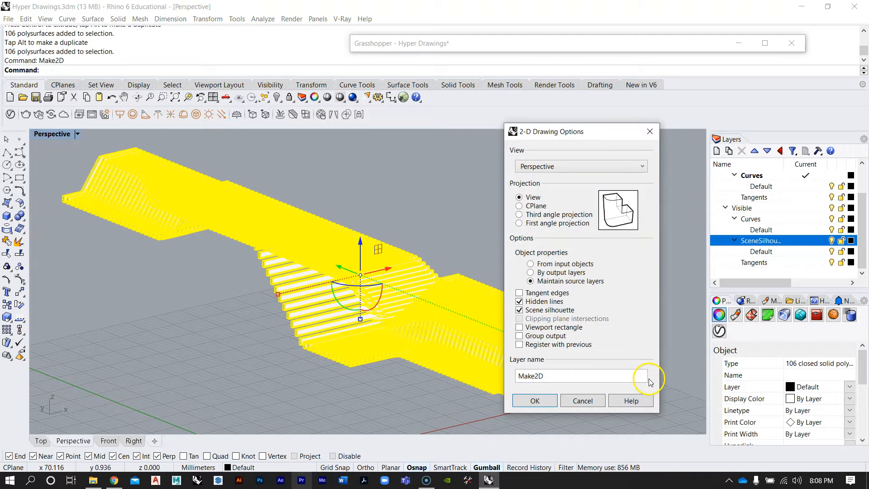
pyautogui.click(543, 401)
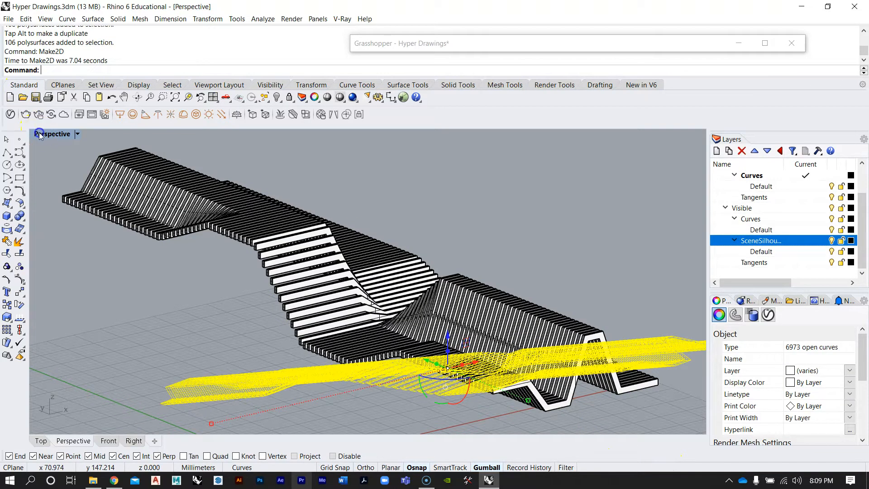
# In the maximized Top view, select the perspective Make2D curves and move them with the gumball
pyautogui.doubleClick(39, 133)
pyautogui.doubleClick(39, 133)
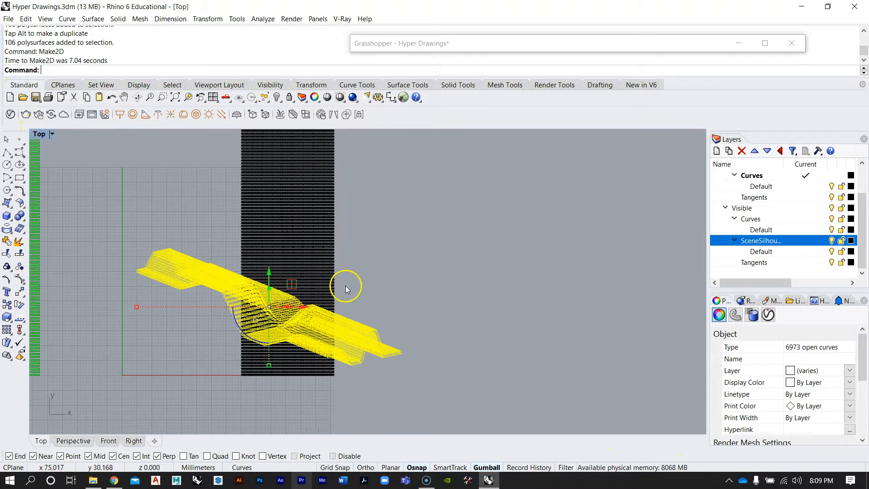
pyautogui.scroll(-3, 240, 303)
pyautogui.moveTo(279, 315); pyautogui.dragTo(600, 313)
pyautogui.press('Escape')
pyautogui.scroll(10, 588, 317)
pyautogui.moveTo(375, 217); pyautogui.dragTo(358, 207, button='right')
pyautogui.moveTo(462, 273)
pyautogui.mouseDown(button='right')
pyautogui.moveTo(302, 196)
pyautogui.moveTo(411, 259)
pyautogui.moveTo(606, 343)
pyautogui.moveTo(74, 413)
pyautogui.moveTo(118, 131)
pyautogui.mouseUp(button='right')
pyautogui.moveTo(118, 194)
pyautogui.mouseDown(button='right')
pyautogui.moveTo(267, 278)
pyautogui.moveTo(455, 360)
pyautogui.mouseUp(button='right')
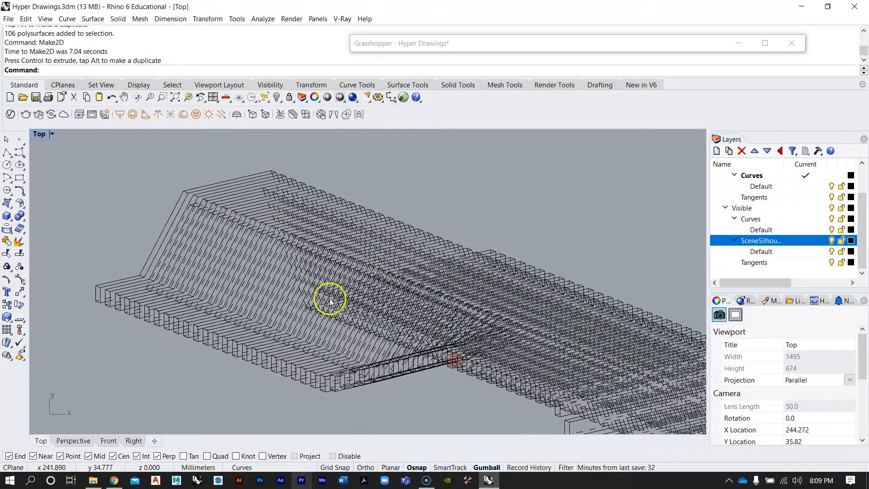
pyautogui.scroll(-5, 330, 301)
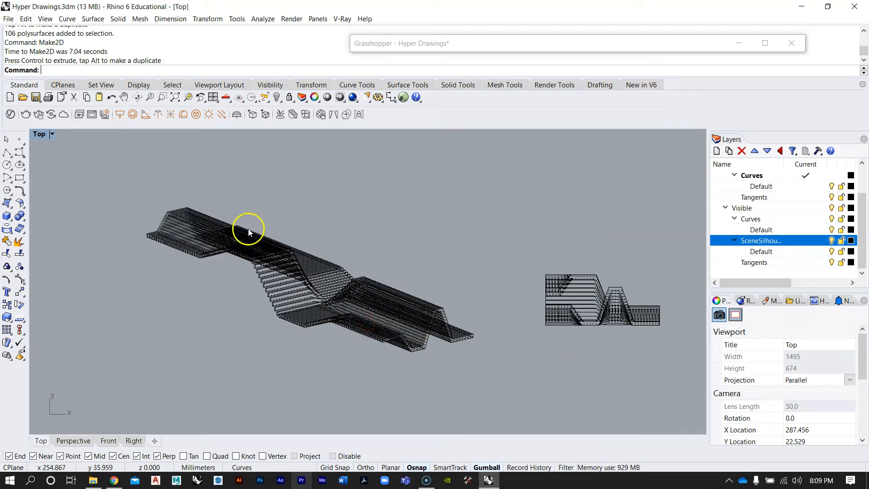
pyautogui.scroll(2, 249, 232)
pyautogui.moveTo(589, 420); pyautogui.dragTo(99, 228)
pyautogui.scroll(-3, 289, 261)
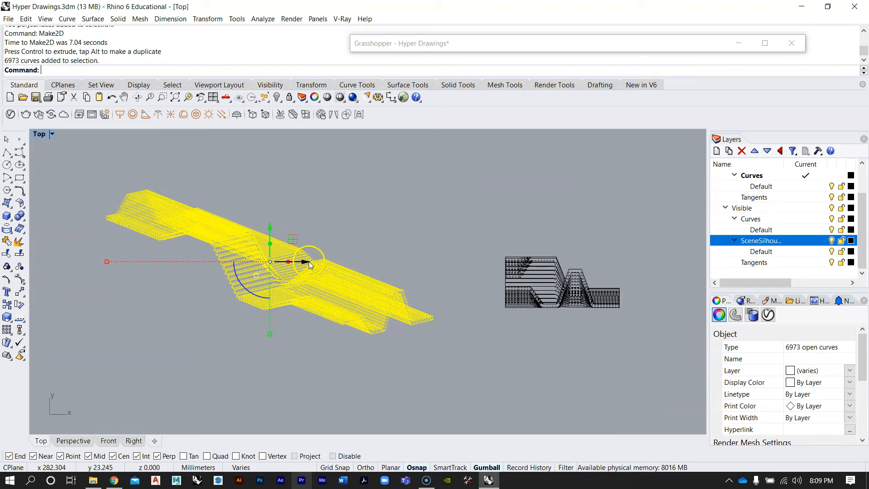
pyautogui.moveTo(308, 264); pyautogui.dragTo(343, 264)
pyautogui.click(355, 226)
# Zoom in to examine the perspective line drawing
pyautogui.scroll(4, 364, 297)
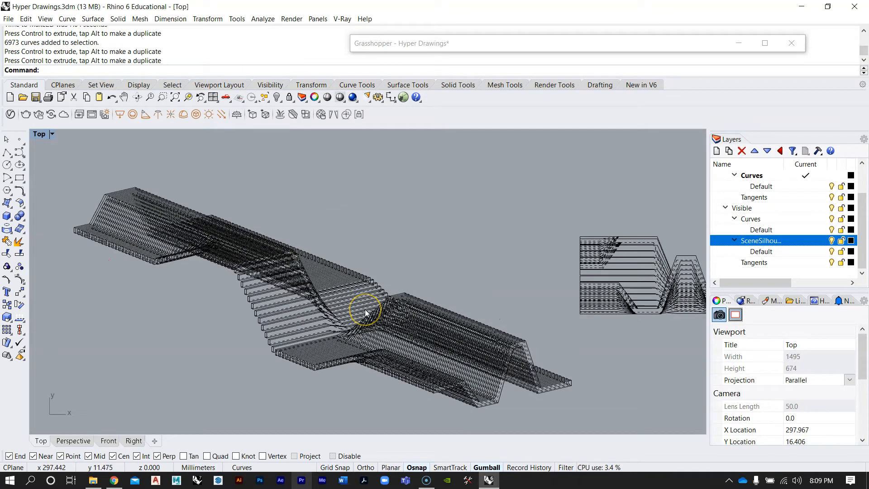
pyautogui.scroll(3, 312, 271)
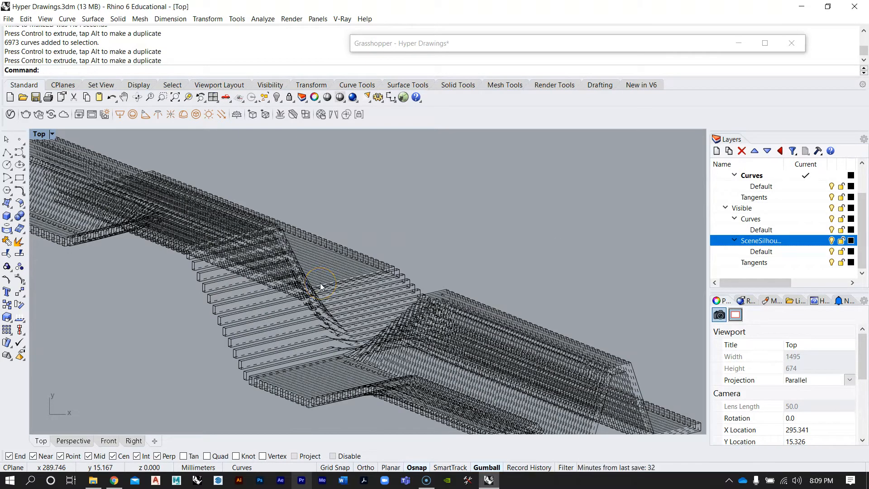
pyautogui.scroll(-5, 319, 276)
pyautogui.scroll(4, 336, 301)
pyautogui.scroll(3, 426, 321)
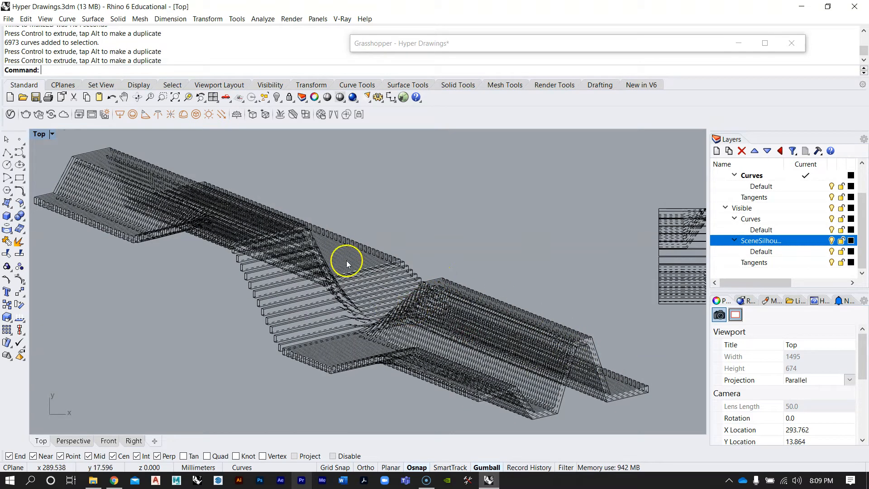
# Select the perspective Make2D line curves in the Top view and group them
pyautogui.scroll(-3, 378, 275)
pyautogui.click(428, 377)
pyautogui.rightClick(479, 382)
pyautogui.scroll(-2, 349, 282)
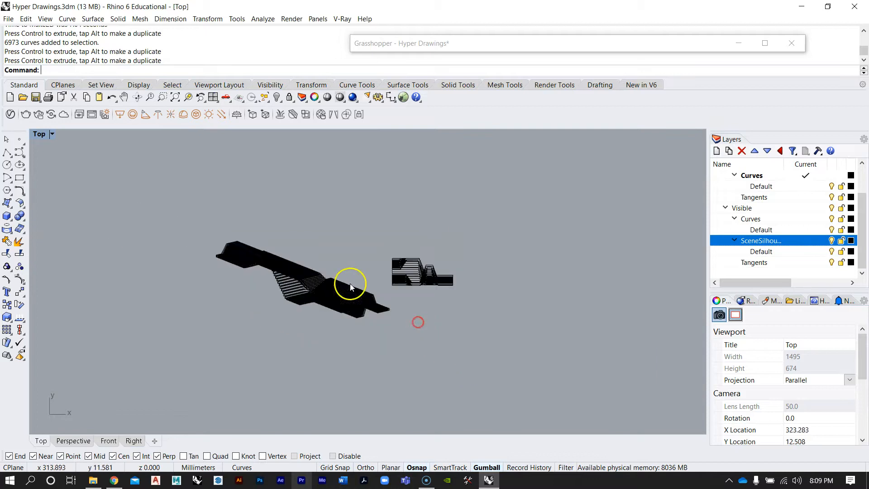
pyautogui.moveTo(199, 220); pyautogui.dragTo(390, 370)
pyautogui.scroll(3, 392, 303)
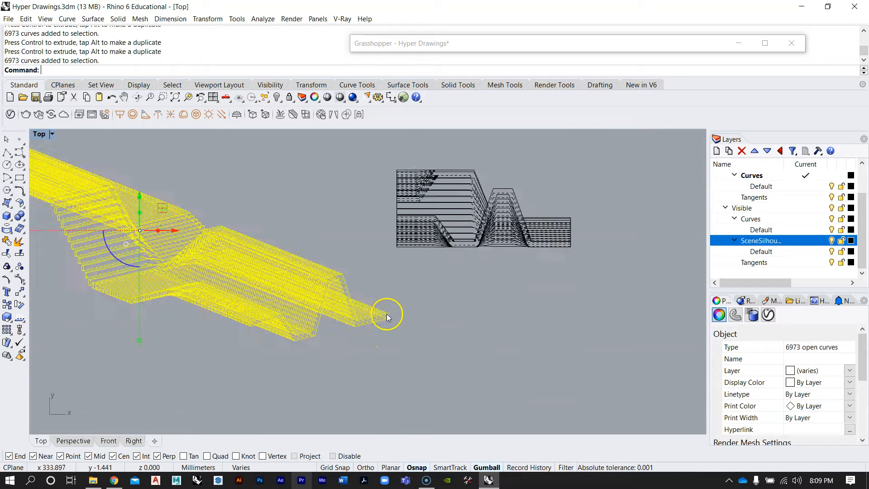
pyautogui.scroll(-5, 365, 315)
pyautogui.write('Group')
pyautogui.press('Return')
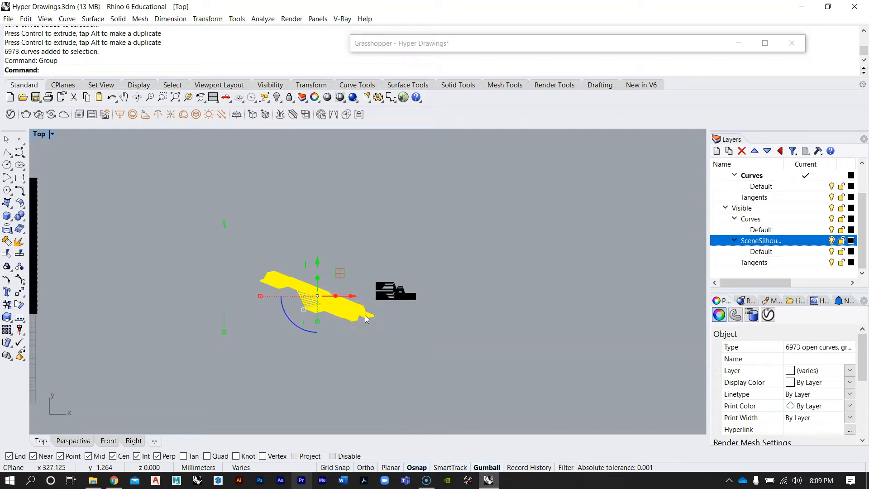
# Reposition the grouped Make2D line drawing with the gumball in the Top view
pyautogui.moveTo(318, 262); pyautogui.dragTo(411, 246)
pyautogui.moveTo(415, 198); pyautogui.dragTo(422, 225)
pyautogui.click(346, 231)
pyautogui.scroll(-7, 347, 232)
pyautogui.moveTo(302, 237); pyautogui.dragTo(431, 262, button='right')
pyautogui.scroll(12, 298, 263)
pyautogui.moveTo(346, 266); pyautogui.dragTo(284, 267, button='right')
# Maximize the Perspective view and switch its projection back to Perspective
pyautogui.doubleClick(38, 134)
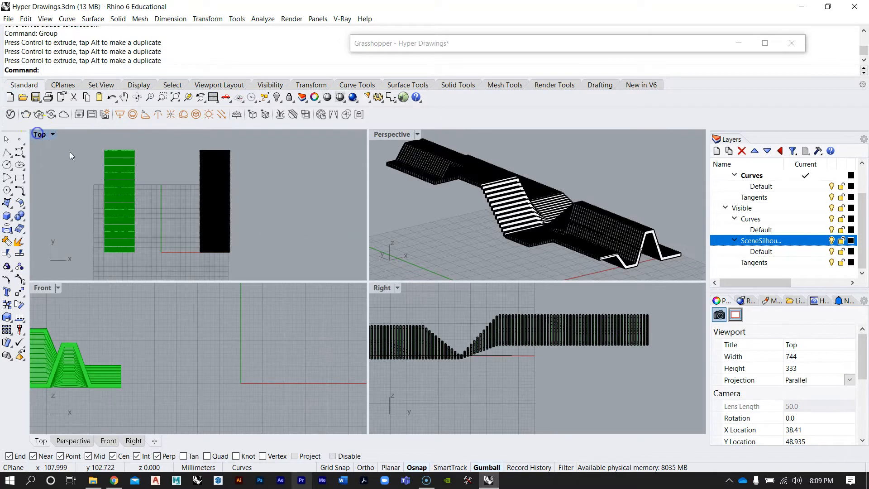
pyautogui.doubleClick(389, 135)
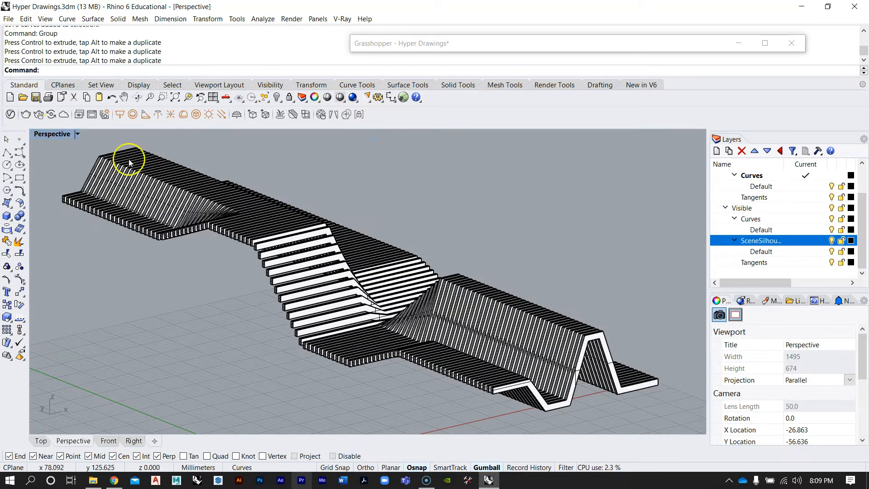
pyautogui.click(824, 380)
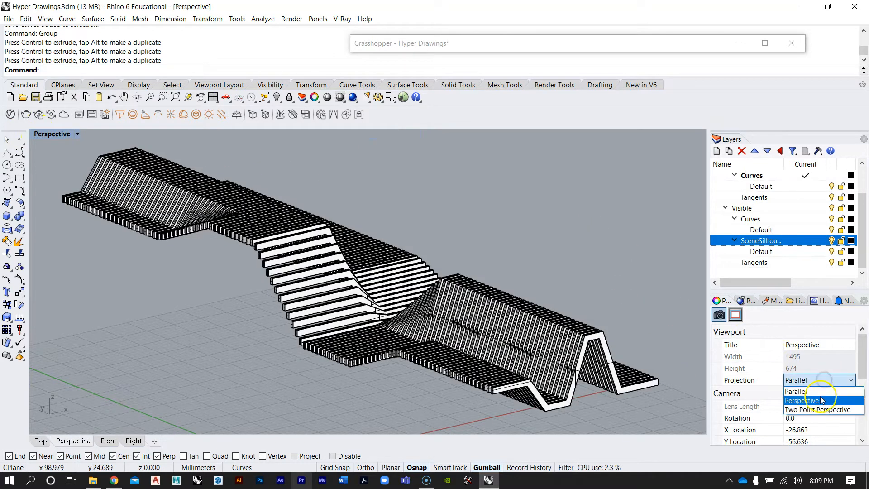
pyautogui.click(821, 401)
# Select the baked extrusions in the Perspective view and delete them
pyautogui.scroll(5, 399, 280)
pyautogui.click(399, 278)
pyautogui.press('Delete')
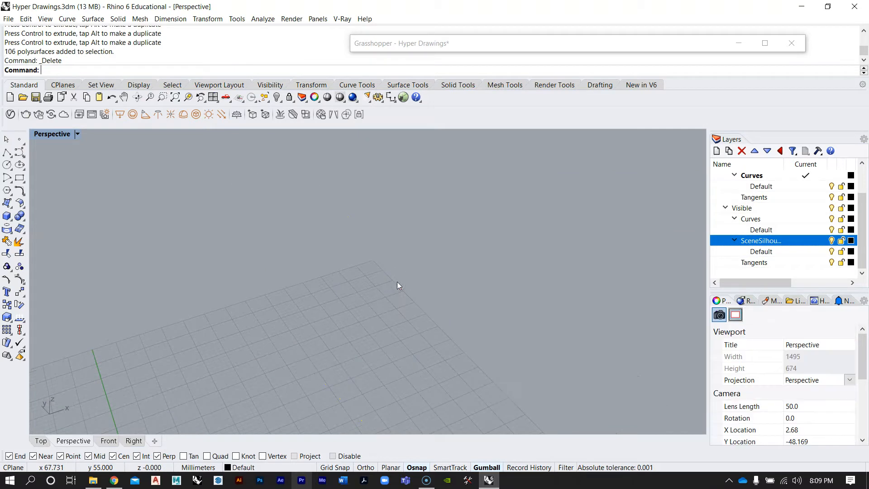
# Examine the remaining Grasshopper preview geometry and the Grasshopper definition
pyautogui.scroll(-9, 395, 285)
pyautogui.moveTo(392, 286); pyautogui.dragTo(310, 339, button='right')
pyautogui.scroll(6, 258, 288)
pyautogui.moveTo(272, 287); pyautogui.dragTo(355, 273, button='right')
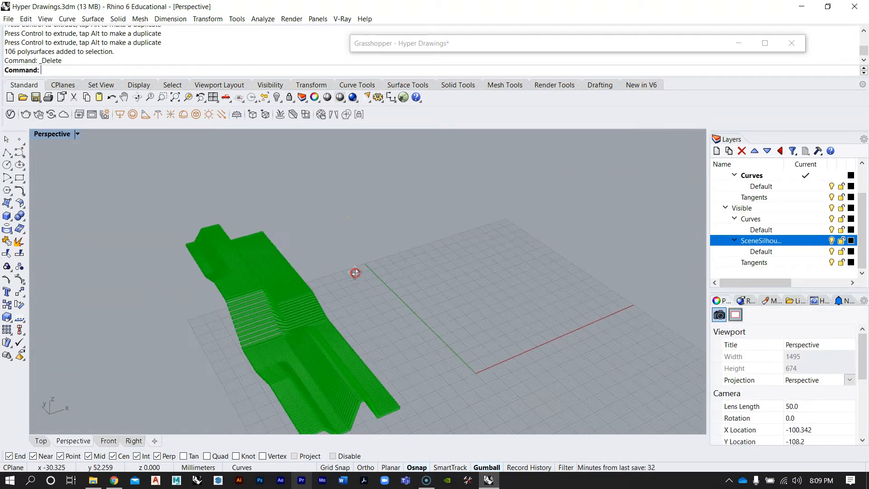
pyautogui.scroll(-4, 353, 273)
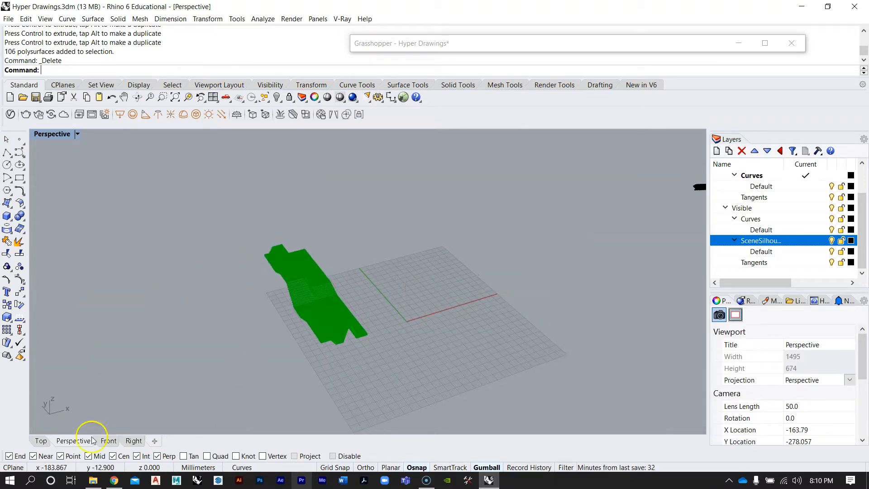
pyautogui.click(15, 464)
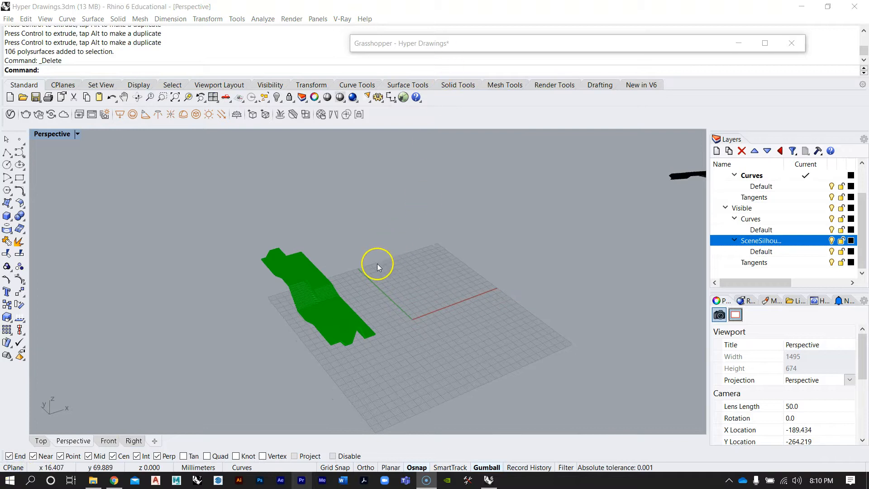
pyautogui.moveTo(377, 263); pyautogui.dragTo(476, 239, button='right')
pyautogui.click(421, 44)
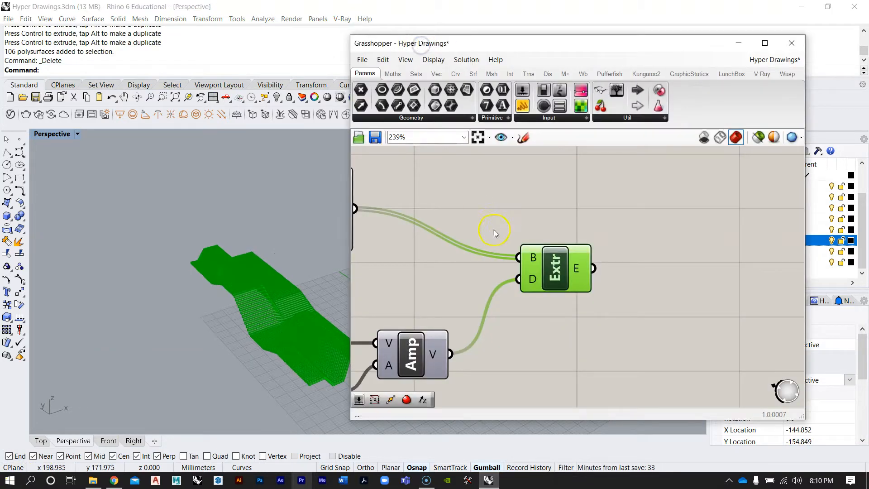
pyautogui.scroll(-6, 600, 197)
pyautogui.moveTo(526, 212); pyautogui.dragTo(608, 202, button='right')
pyautogui.scroll(3, 517, 266)
pyautogui.scroll(-3, 581, 247)
pyautogui.scroll(2, 579, 297)
pyautogui.moveTo(696, 337); pyautogui.dragTo(391, 234)
pyautogui.scroll(3, 584, 312)
pyautogui.click(607, 331)
pyautogui.moveTo(204, 272); pyautogui.dragTo(185, 274, button='right')
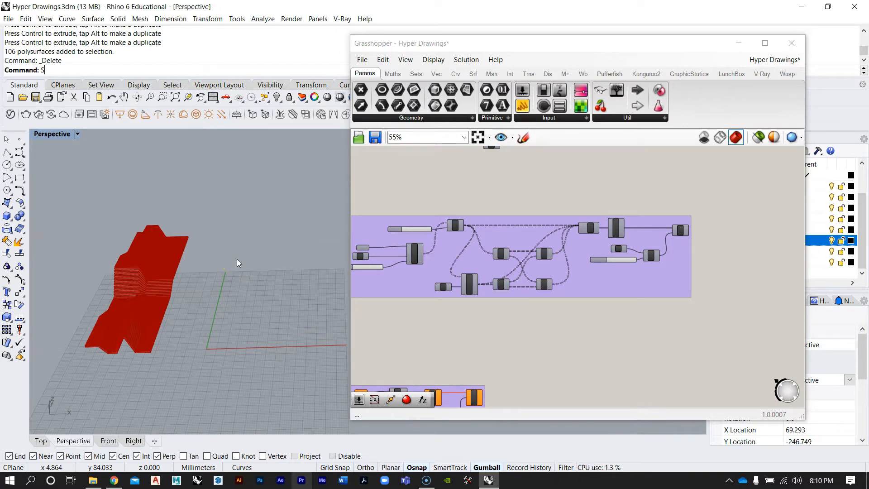
# Show all hidden objects and move the Grasshopper window aside
pyautogui.write('Show')
pyautogui.press('Return')
pyautogui.scroll(4, 237, 259)
pyautogui.moveTo(240, 304); pyautogui.dragTo(256, 299, button='right')
pyautogui.moveTo(504, 31); pyautogui.dragTo(632, 27)
pyautogui.moveTo(384, 210); pyautogui.dragTo(283, 254, button='right')
pyautogui.scroll(-6, 251, 234)
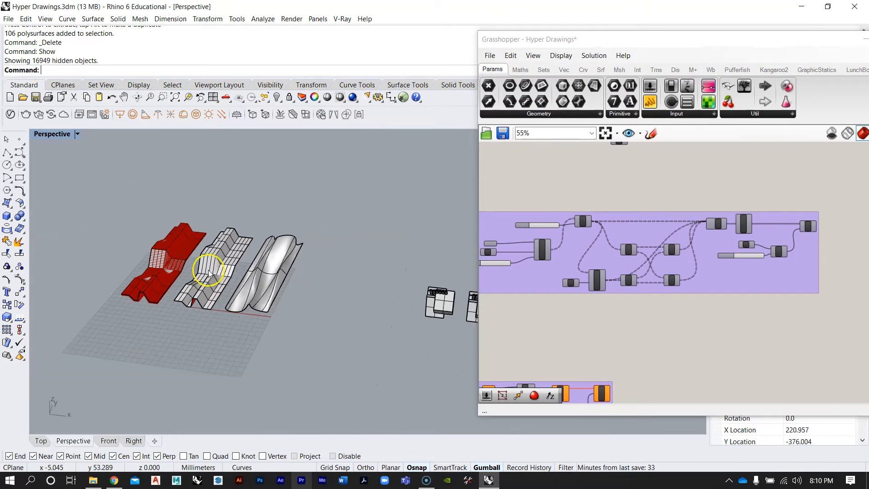
pyautogui.scroll(8, 374, 295)
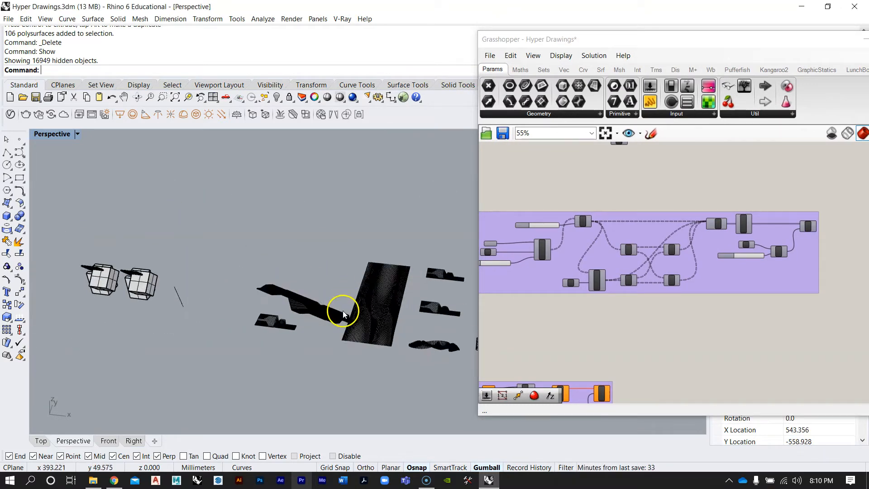
# Zoom in to inspect the perspective Make2D line drawing closely
pyautogui.click(323, 351)
pyautogui.moveTo(340, 361); pyautogui.dragTo(297, 354)
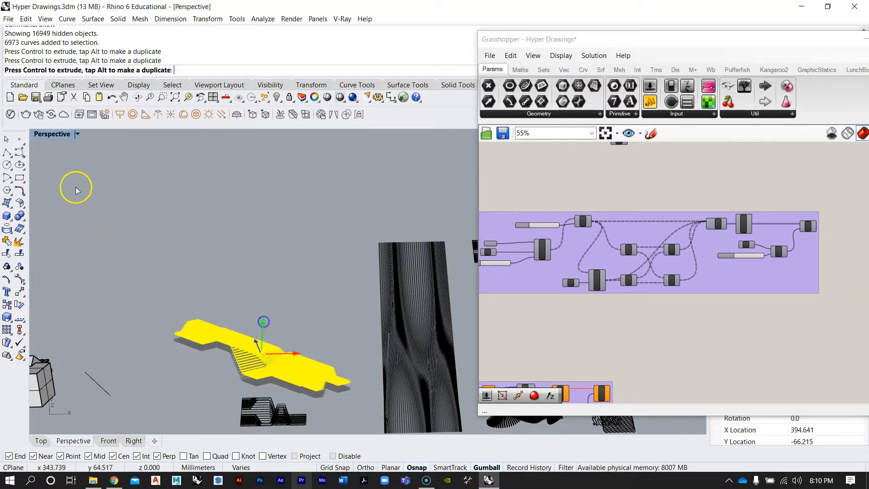
pyautogui.moveTo(223, 210); pyautogui.dragTo(40, 176, button='right')
pyautogui.scroll(7, 312, 295)
pyautogui.moveTo(273, 339); pyautogui.dragTo(297, 256, button='right')
pyautogui.scroll(8, 317, 297)
pyautogui.keyDown('shift'); pyautogui.moveTo(358, 269); pyautogui.dragTo(314, 335, button='right'); pyautogui.keyUp('shift')
pyautogui.scroll(-4, 359, 334)
pyautogui.scroll(3, 344, 312)
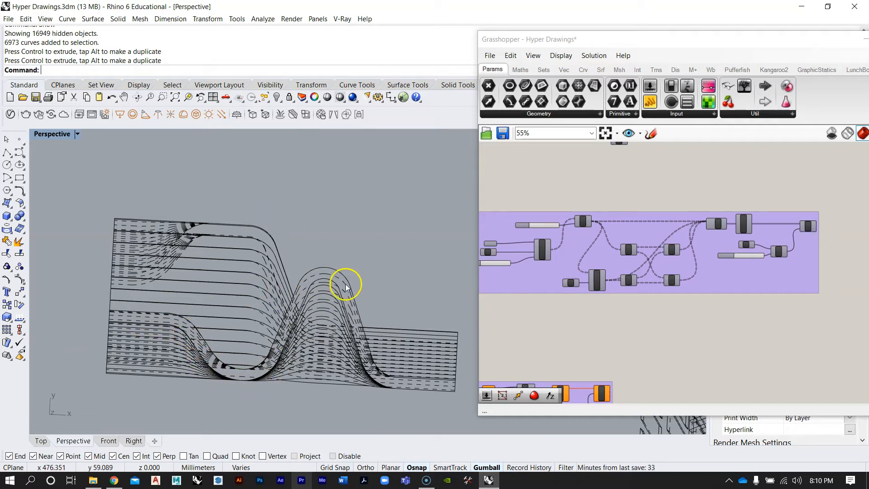
pyautogui.scroll(4, 321, 311)
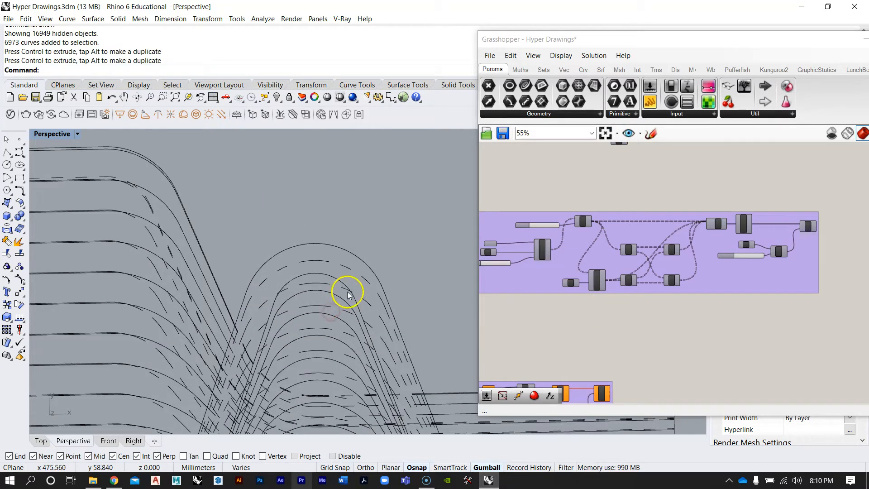
pyautogui.scroll(-5, 349, 244)
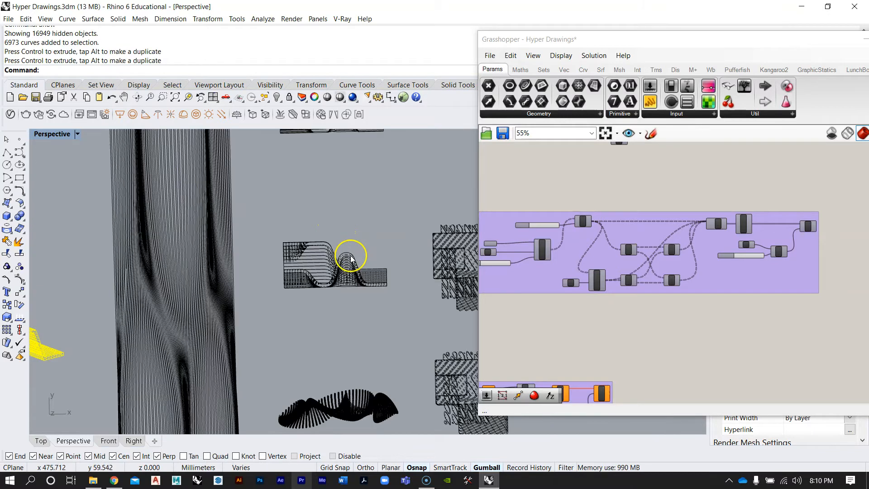
pyautogui.scroll(1, 346, 254)
pyautogui.click(345, 267)
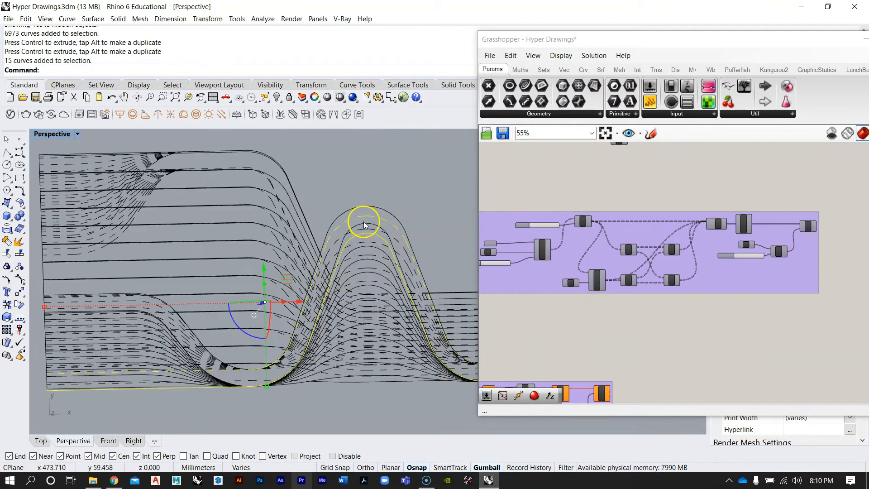
pyautogui.press('Escape')
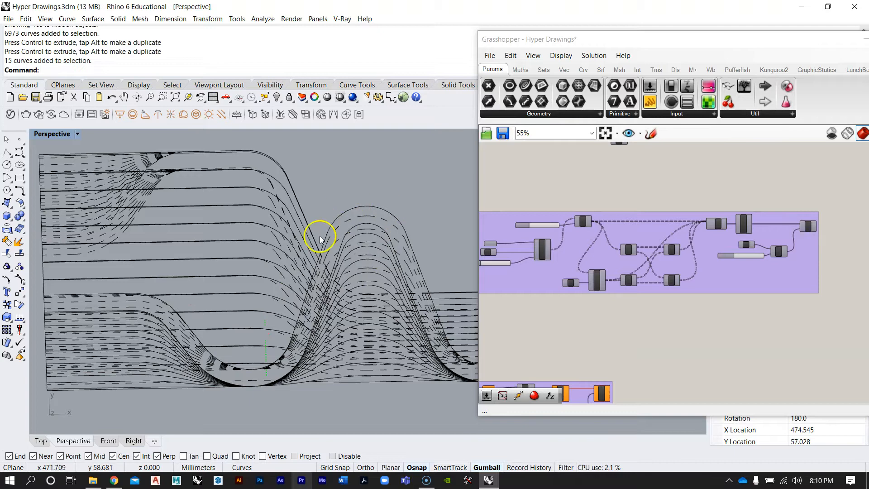
# Select the middle faceted surface in the Perspective view
pyautogui.scroll(-10, 238, 267)
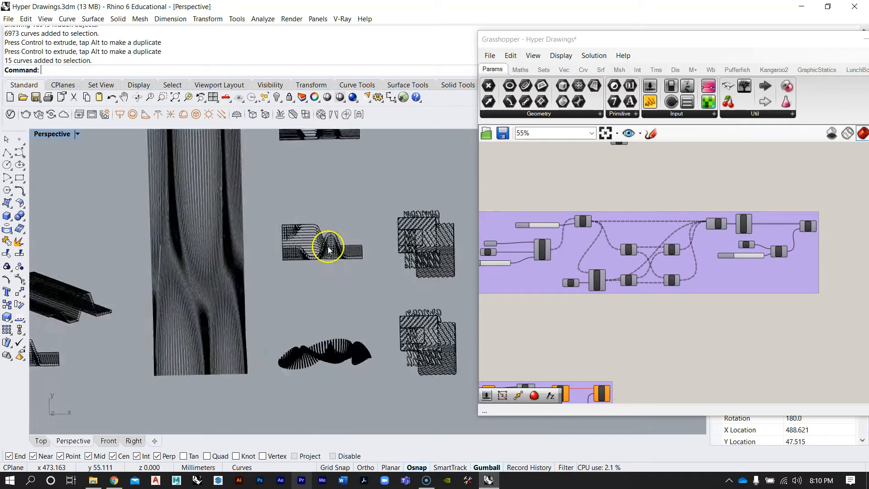
pyautogui.scroll(10, 50, 222)
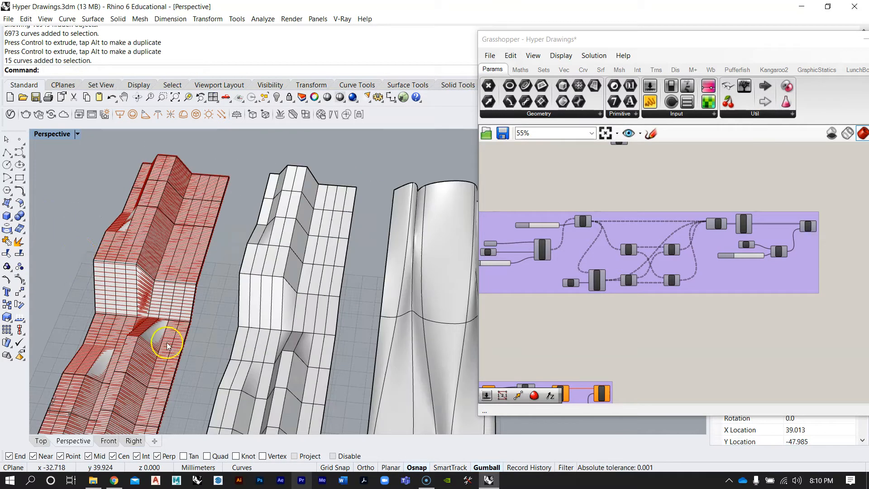
pyautogui.scroll(8, 131, 355)
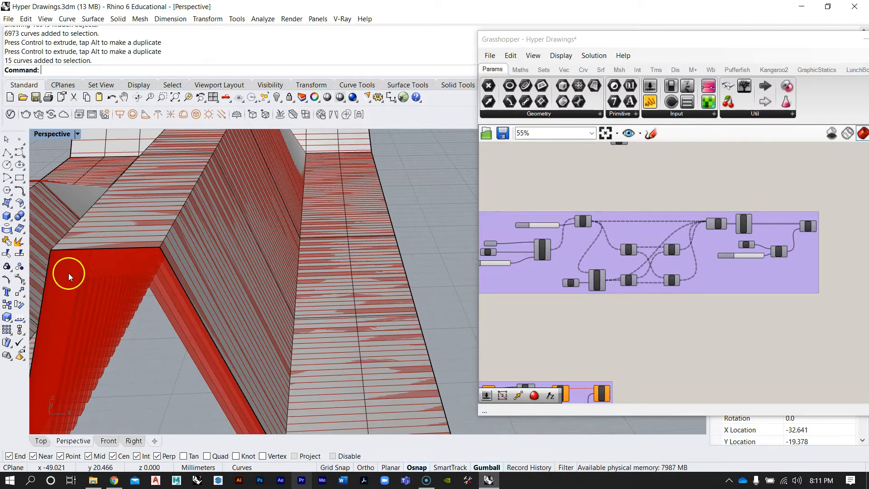
pyautogui.scroll(-10, 137, 263)
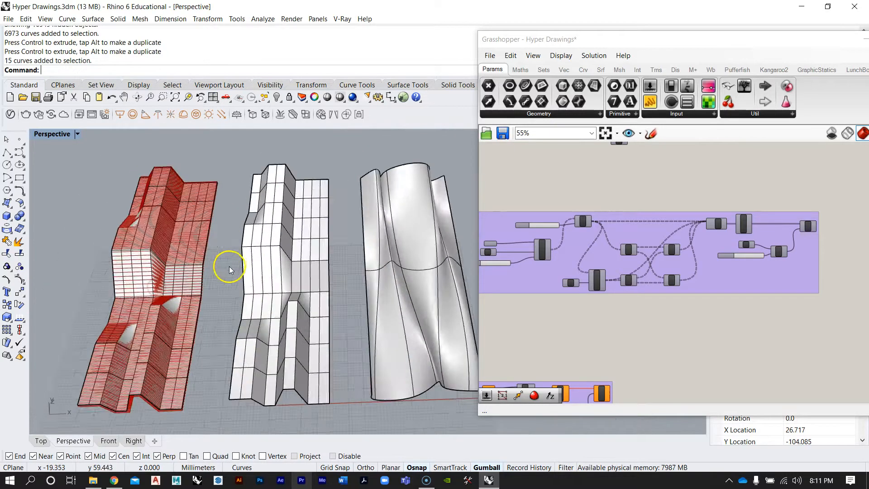
pyautogui.click(278, 303)
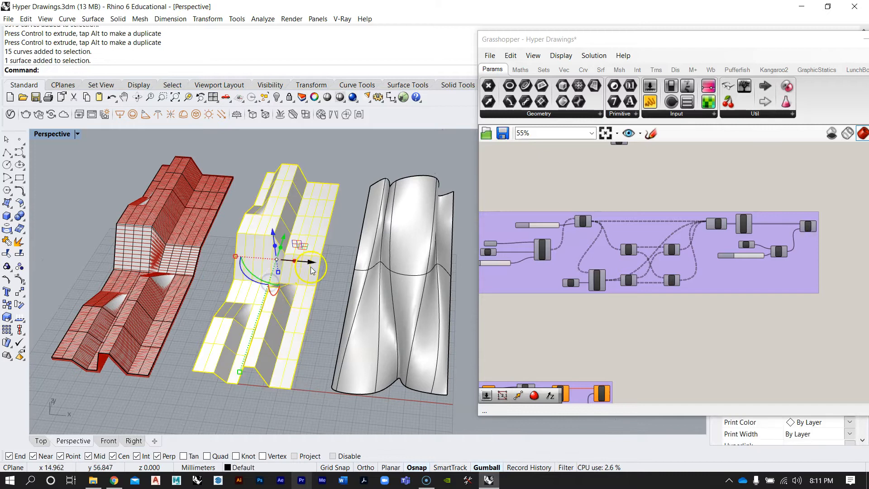
pyautogui.moveTo(310, 265); pyautogui.dragTo(307, 266)
# Browse the Grasshopper canvas to examine the contour and Fillet components of the definitions
pyautogui.click(637, 373)
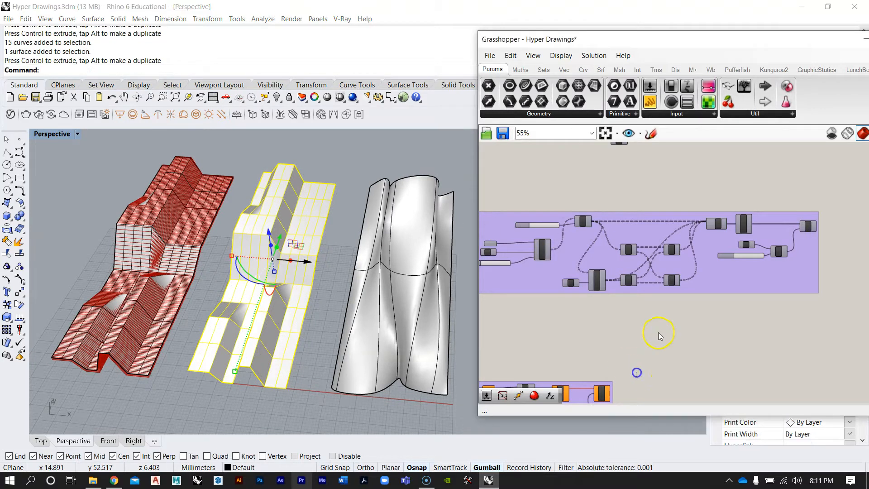
pyautogui.scroll(-5, 678, 225)
pyautogui.scroll(9, 678, 224)
pyautogui.moveTo(687, 290); pyautogui.dragTo(668, 241, button='right')
pyautogui.scroll(-4, 668, 241)
pyautogui.scroll(3, 539, 229)
pyautogui.moveTo(539, 229); pyautogui.dragTo(610, 244, button='right')
pyautogui.scroll(2, 587, 235)
pyautogui.click(568, 214)
pyautogui.scroll(-5, 693, 243)
pyautogui.moveTo(693, 245); pyautogui.dragTo(616, 308, button='right')
pyautogui.scroll(4, 616, 307)
pyautogui.moveTo(614, 303); pyautogui.dragTo(610, 297, button='right')
pyautogui.click(602, 280)
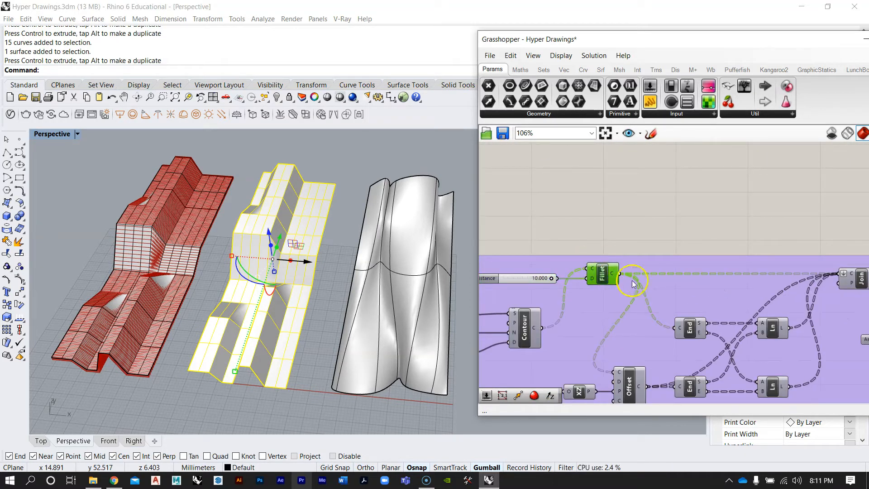
pyautogui.scroll(1, 612, 285)
pyautogui.moveTo(597, 283); pyautogui.dragTo(646, 234, button='right')
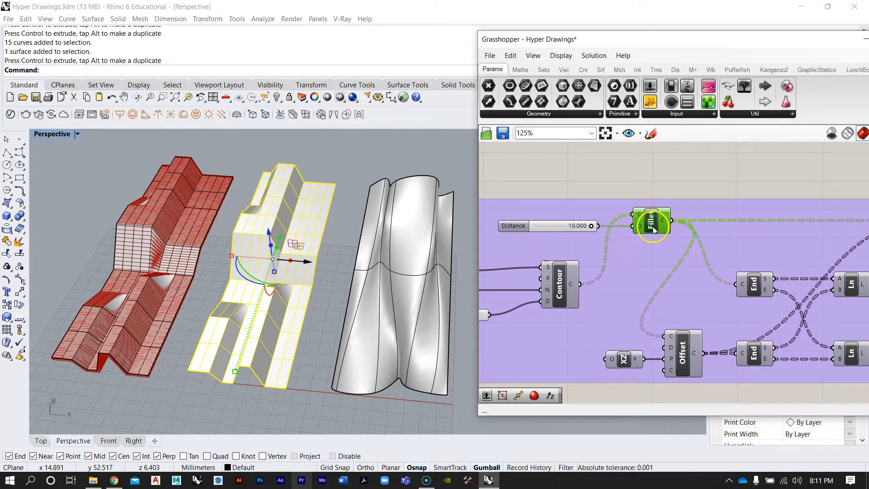
pyautogui.scroll(-7, 657, 222)
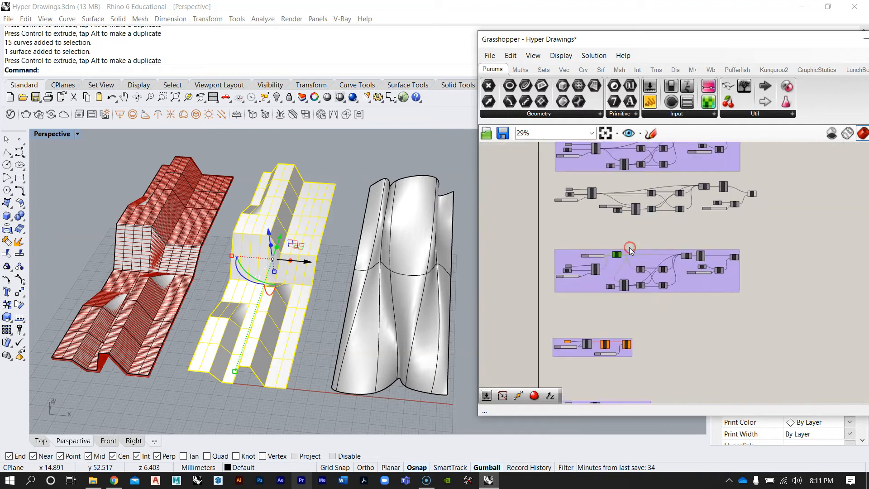
# Copy the contour extrusion definition group and paste a duplicate below it on the canvas
pyautogui.moveTo(760, 307); pyautogui.dragTo(543, 245)
pyautogui.scroll(1, 710, 274)
pyautogui.moveTo(708, 286); pyautogui.dragTo(710, 277)
pyautogui.moveTo(777, 209); pyautogui.dragTo(530, 168)
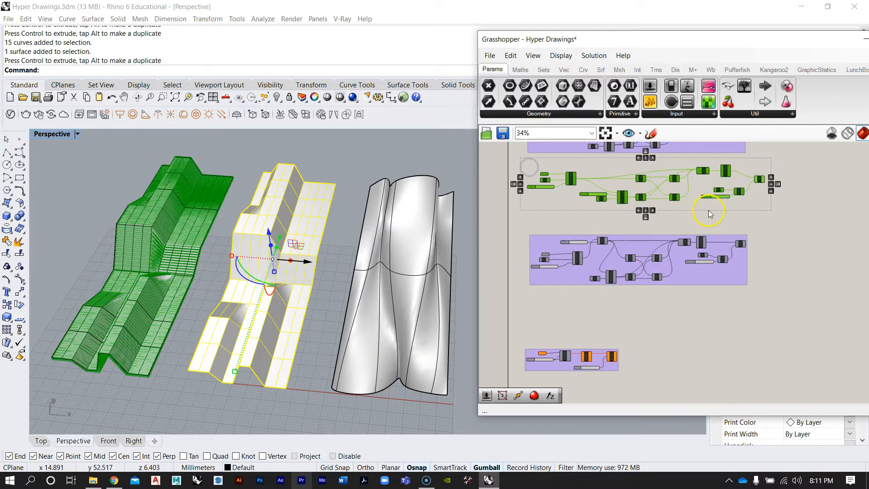
pyautogui.hotkey('ctrl', 'c')
pyautogui.hotkey('ctrl', 'v')
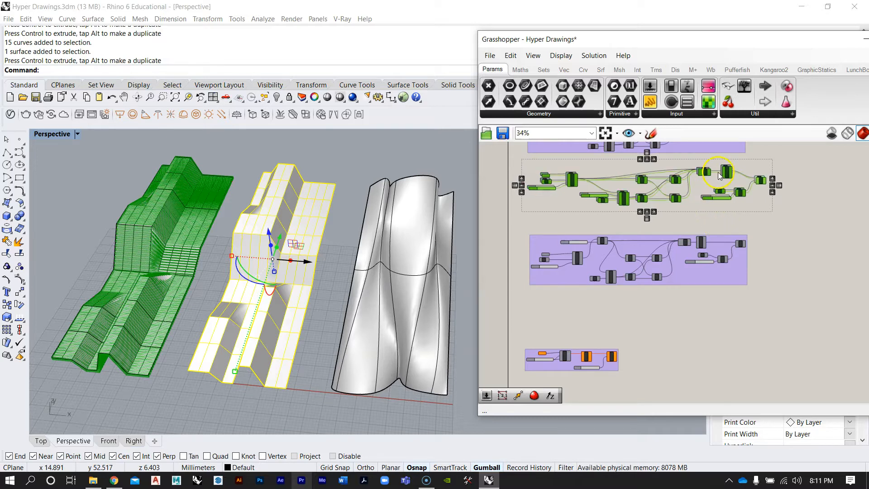
pyautogui.moveTo(726, 170); pyautogui.dragTo(731, 303)
pyautogui.click(782, 262)
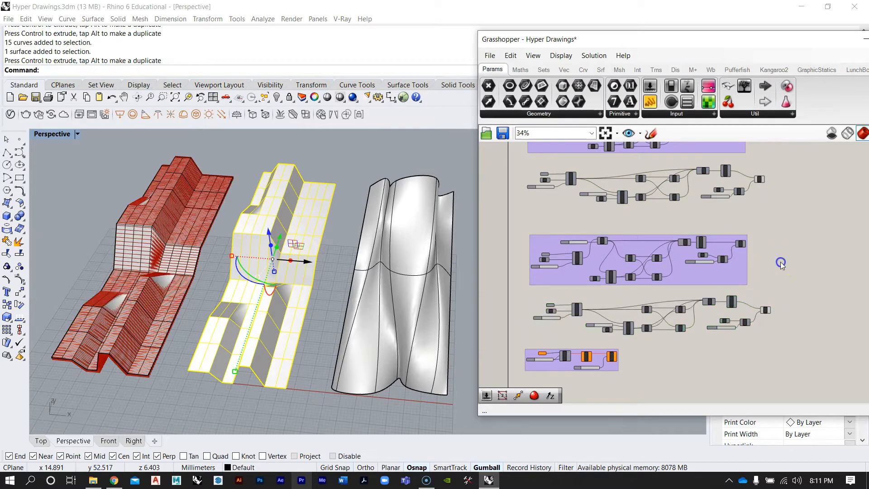
# Navigate the canvas to the Srf input of the pasted definition copy
pyautogui.scroll(2, 731, 274)
pyautogui.moveTo(732, 272); pyautogui.dragTo(736, 259)
pyautogui.moveTo(726, 291); pyautogui.dragTo(764, 255, button='right')
pyautogui.scroll(-5, 725, 294)
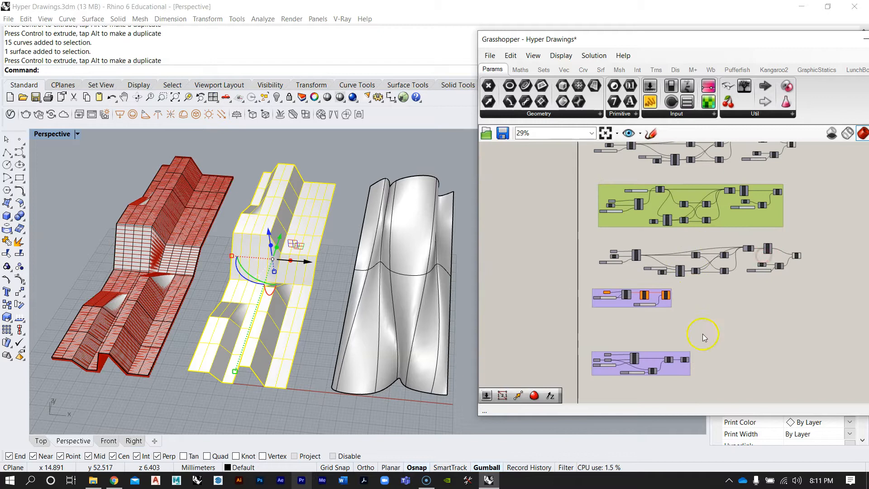
pyautogui.moveTo(664, 358); pyautogui.dragTo(626, 282)
pyautogui.click(639, 244)
pyautogui.scroll(4, 636, 201)
pyautogui.moveTo(685, 197); pyautogui.dragTo(678, 222, button='right')
pyautogui.scroll(1, 591, 222)
pyautogui.moveTo(576, 228); pyautogui.dragTo(702, 251, button='right')
pyautogui.scroll(3, 636, 256)
pyautogui.moveTo(597, 238); pyautogui.dragTo(600, 236)
pyautogui.click(611, 217)
# Set the pasted definition's Srf input to the middle faceted surface
pyautogui.moveTo(295, 305); pyautogui.dragTo(297, 262, button='right')
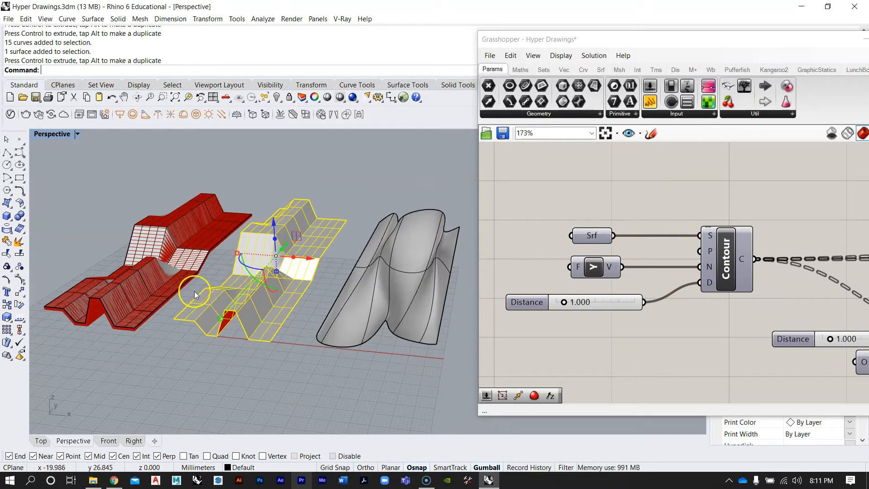
pyautogui.click(184, 339)
pyautogui.scroll(4, 195, 297)
pyautogui.click(296, 267)
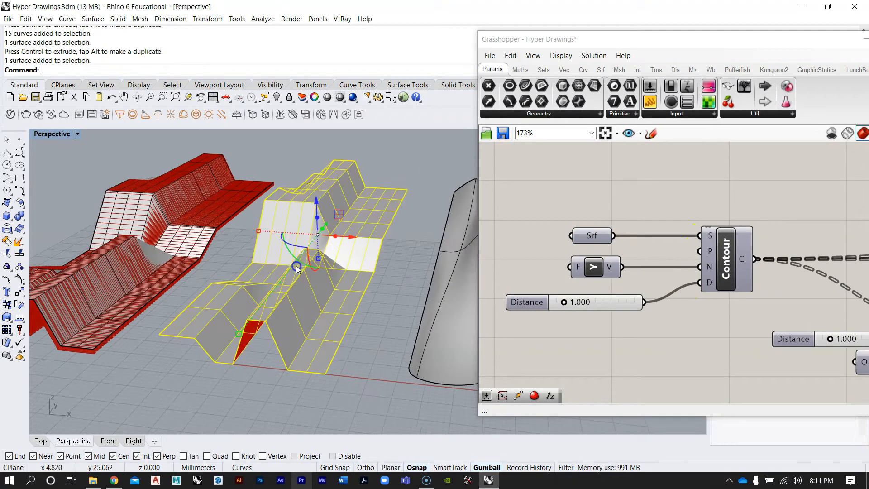
pyautogui.rightClick(594, 242)
pyautogui.moveTo(641, 297)
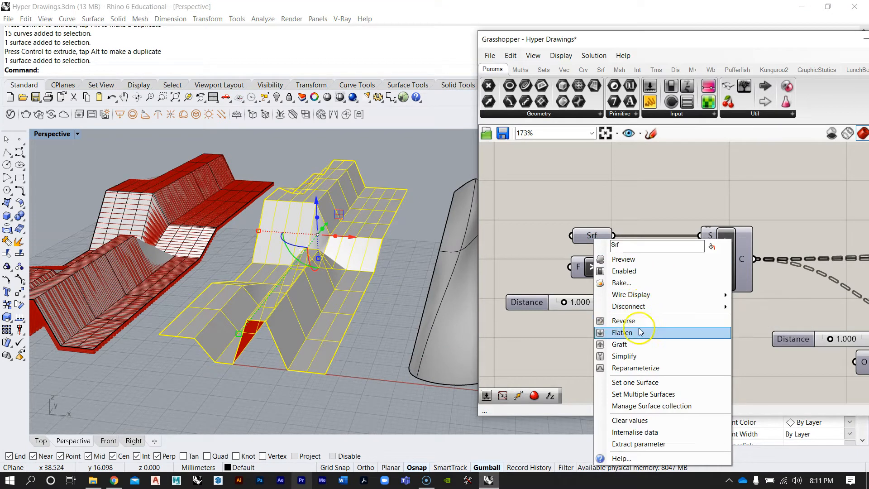
pyautogui.click(647, 384)
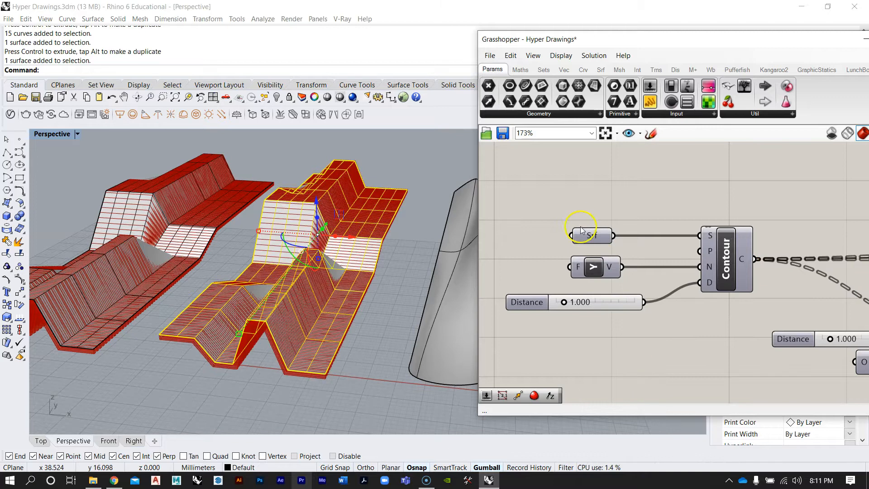
# Hide the left faceted surface in the Rhino viewport
pyautogui.scroll(-5, 600, 246)
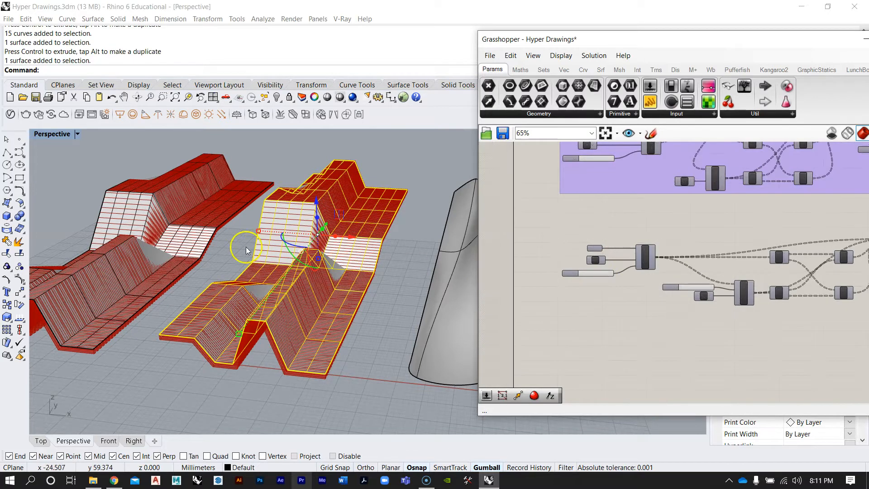
pyautogui.click(171, 235)
pyautogui.write('Hi')
pyautogui.press('Return')
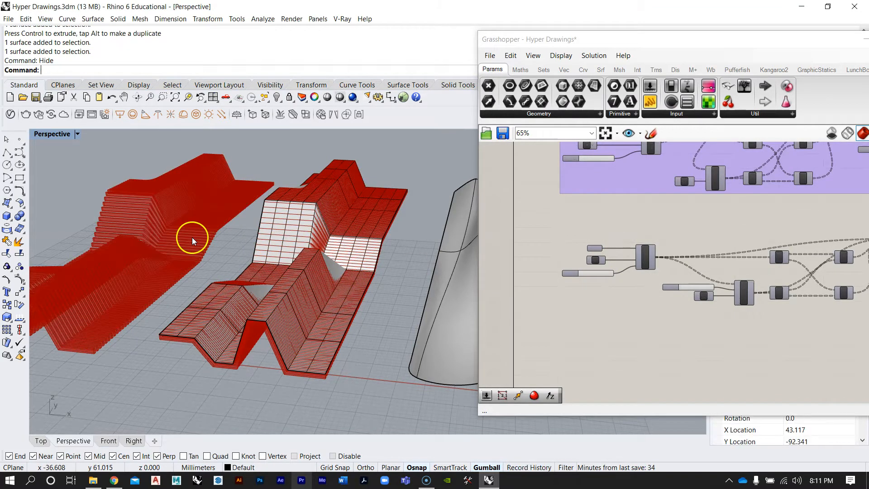
# Turn off the preview of the first definition's extrusion output component
pyautogui.moveTo(728, 204); pyautogui.dragTo(622, 287, button='right')
pyautogui.scroll(-6, 645, 267)
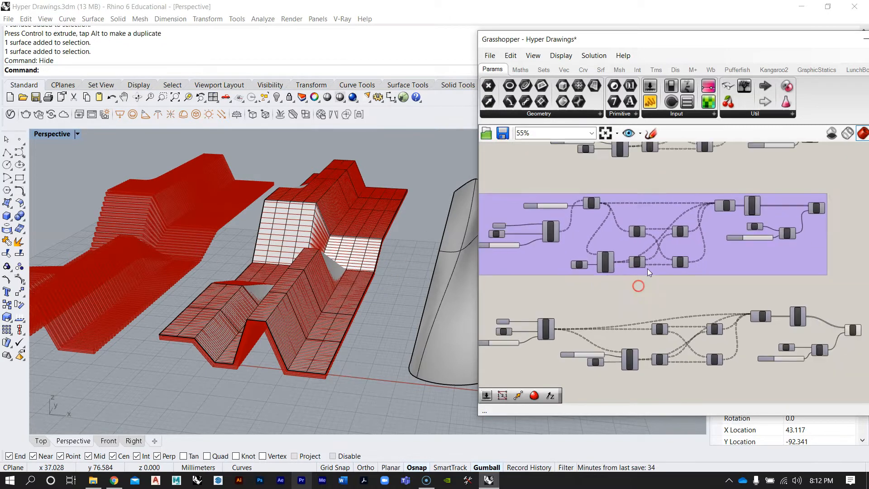
pyautogui.scroll(4, 658, 224)
pyautogui.moveTo(645, 195)
pyautogui.mouseDown(button='right')
pyautogui.moveTo(713, 235)
pyautogui.moveTo(596, 256)
pyautogui.mouseUp(button='right')
pyautogui.scroll(3, 556, 208)
pyautogui.scroll(-3, 644, 257)
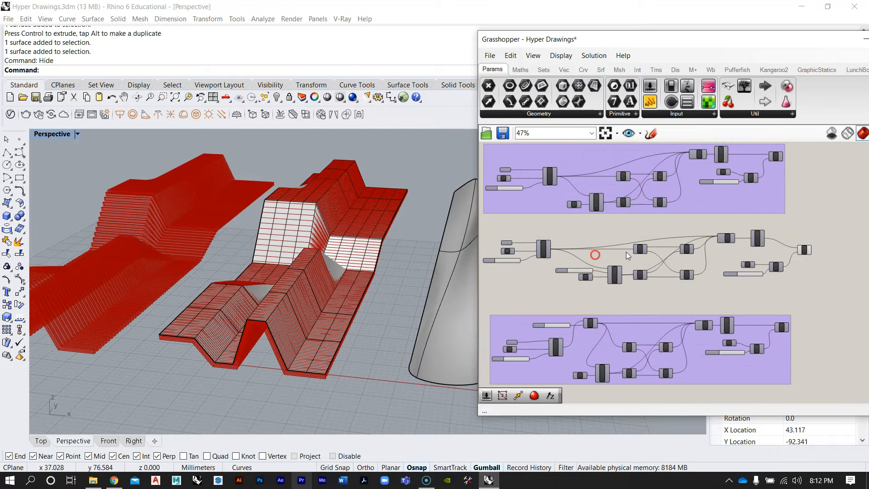
pyautogui.rightClick(806, 251)
pyautogui.click(752, 271)
# Turn on the preview of the first definition's Contour component to show its contour curves
pyautogui.scroll(3, 589, 252)
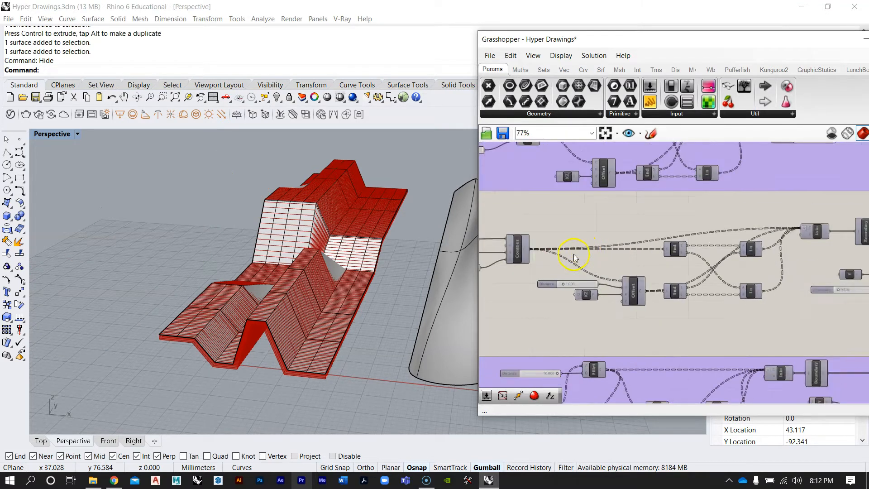
pyautogui.scroll(3, 574, 256)
pyautogui.rightClick(614, 239)
pyautogui.click(622, 259)
pyautogui.moveTo(131, 218); pyautogui.dragTo(132, 256, button='right')
pyautogui.moveTo(686, 303); pyautogui.dragTo(676, 258, button='right')
pyautogui.scroll(-6, 676, 256)
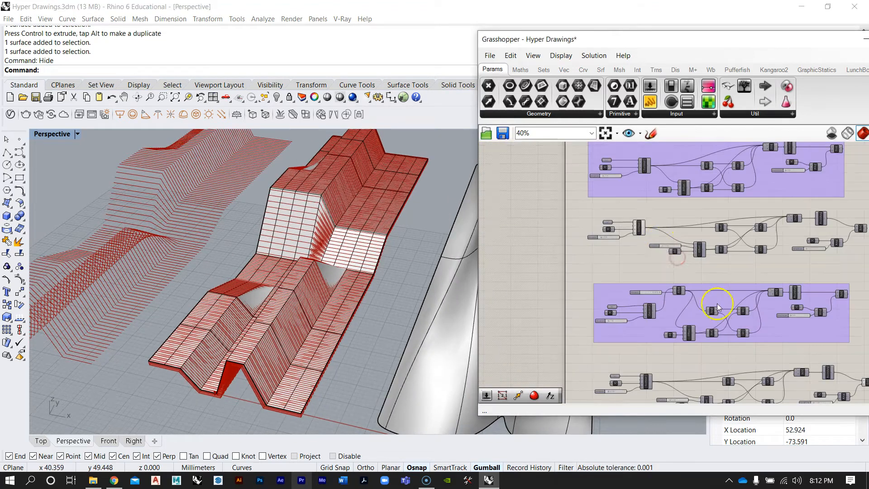
# Turn off the preview of the copied definition's extrusion output component
pyautogui.moveTo(717, 307); pyautogui.dragTo(633, 229, button='right')
pyautogui.scroll(6, 727, 280)
pyautogui.rightClick(849, 284)
pyautogui.click(847, 303)
# Turn on the copied definition's Contour preview and hide the middle faceted surface
pyautogui.scroll(-4, 686, 285)
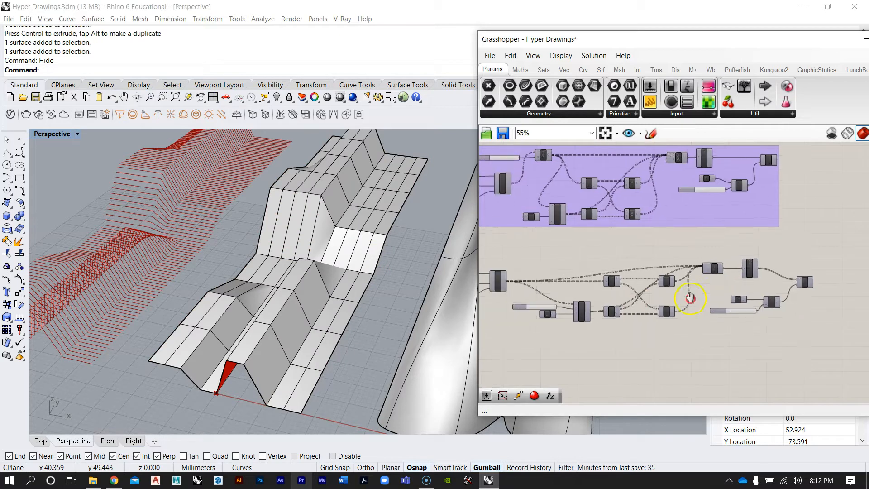
pyautogui.scroll(4, 577, 269)
pyautogui.rightClick(582, 269)
pyautogui.click(596, 283)
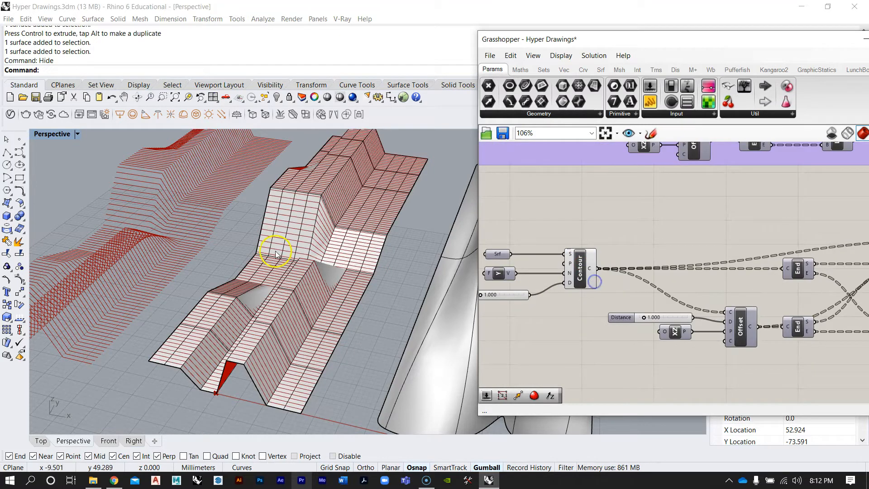
pyautogui.click(277, 252)
pyautogui.press('Return')
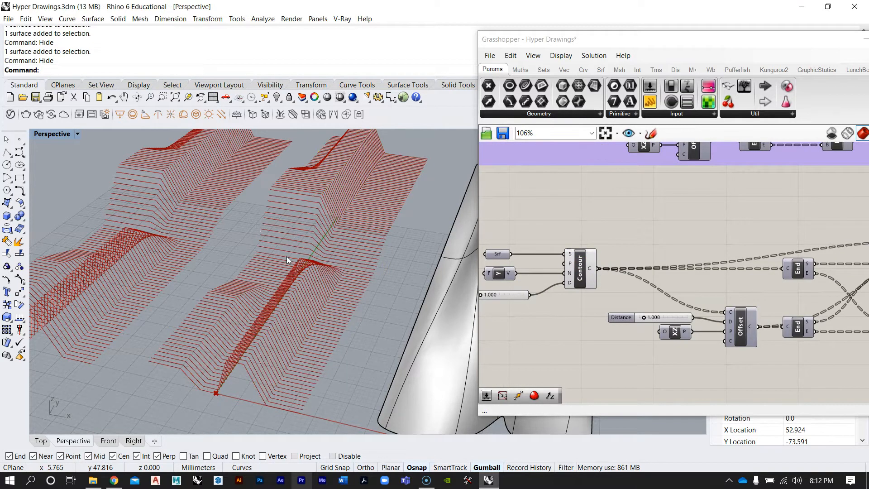
# Add a Fillet Distance component to the canvas beside the copied definition's Contour component
pyautogui.scroll(-7, 286, 261)
pyautogui.scroll(10, 215, 291)
pyautogui.moveTo(215, 292); pyautogui.dragTo(214, 271, button='right')
pyautogui.scroll(-5, 214, 270)
pyautogui.scroll(-4, 640, 277)
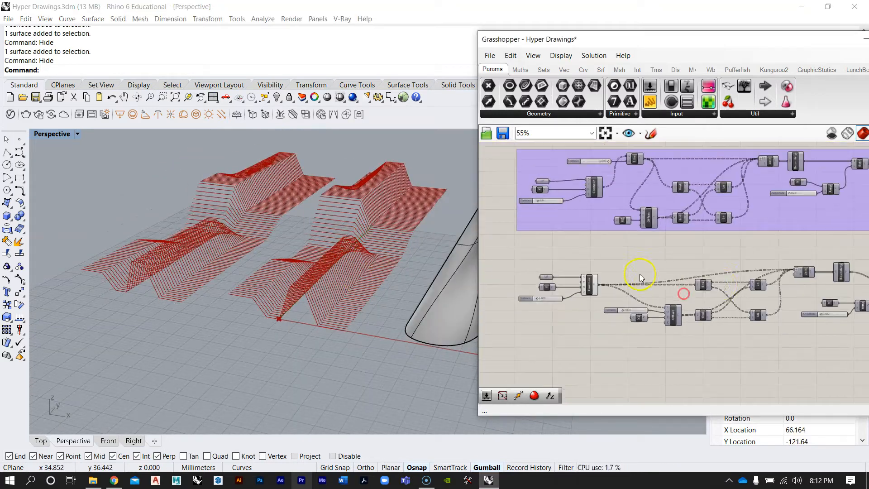
pyautogui.scroll(4, 652, 284)
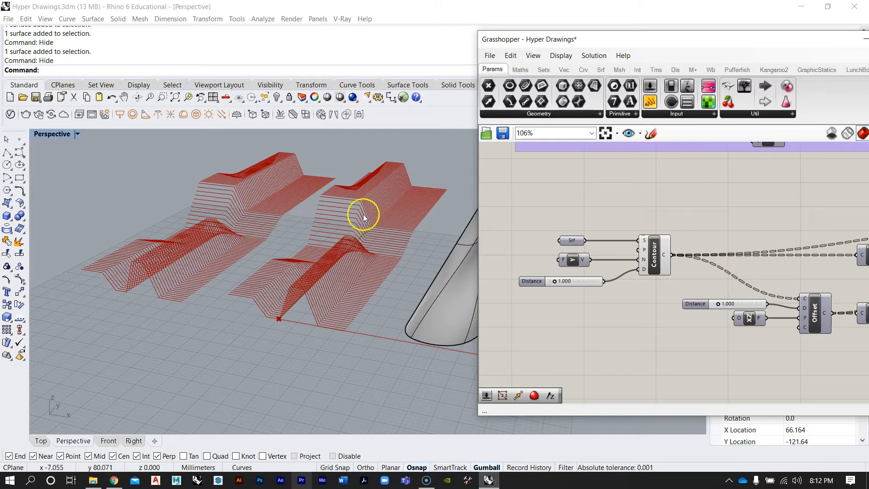
pyautogui.moveTo(719, 246); pyautogui.dragTo(615, 264, button='right')
pyautogui.scroll(-1, 614, 261)
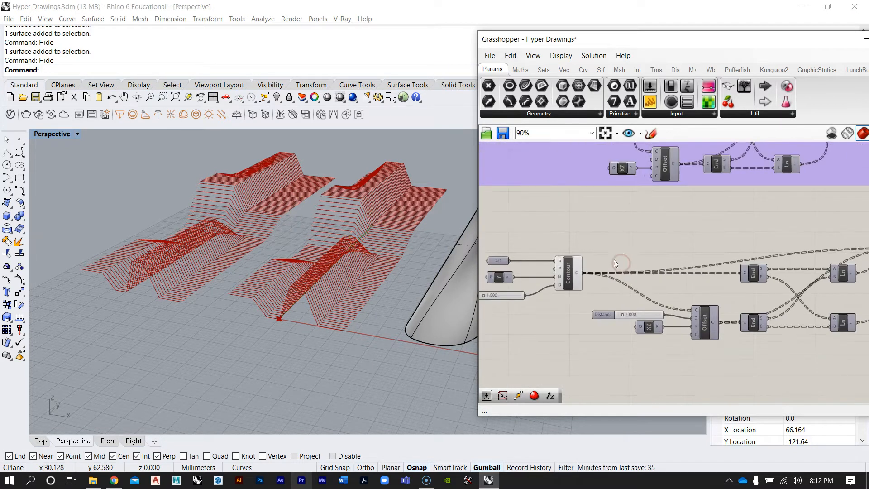
pyautogui.doubleClick(622, 245)
pyautogui.write('fillet')
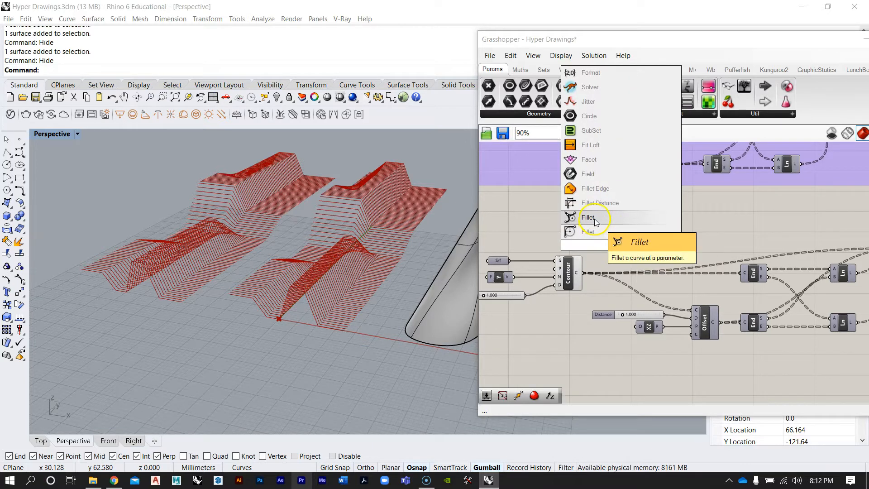
pyautogui.click(599, 205)
pyautogui.scroll(3, 610, 239)
pyautogui.moveTo(632, 250); pyautogui.dragTo(674, 231)
pyautogui.moveTo(609, 261); pyautogui.dragTo(601, 257, button='right')
pyautogui.click(654, 219)
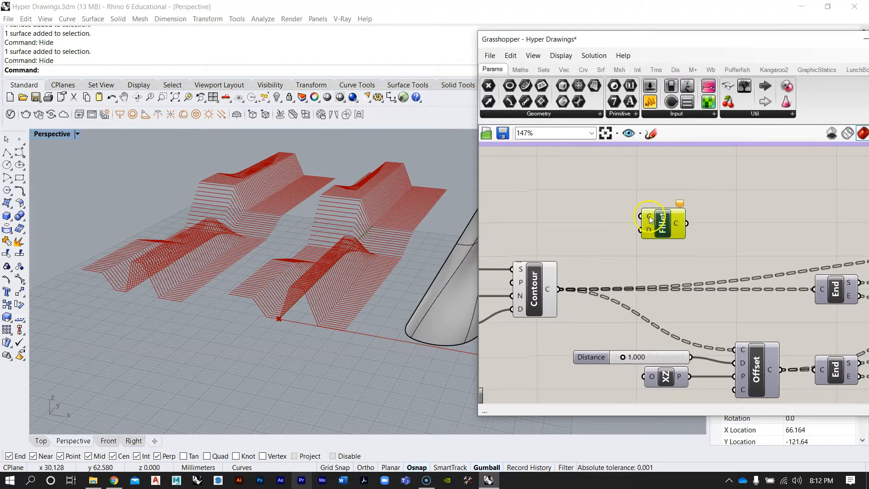
# Wire the Contour output into the Fillet curve input and add a Distance slider set to 10 for its distance
pyautogui.click(535, 305)
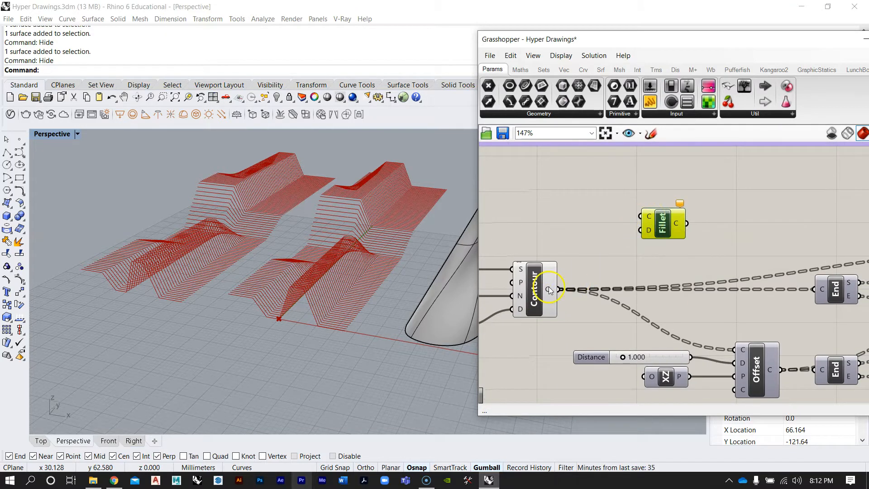
pyautogui.moveTo(561, 289); pyautogui.dragTo(644, 212)
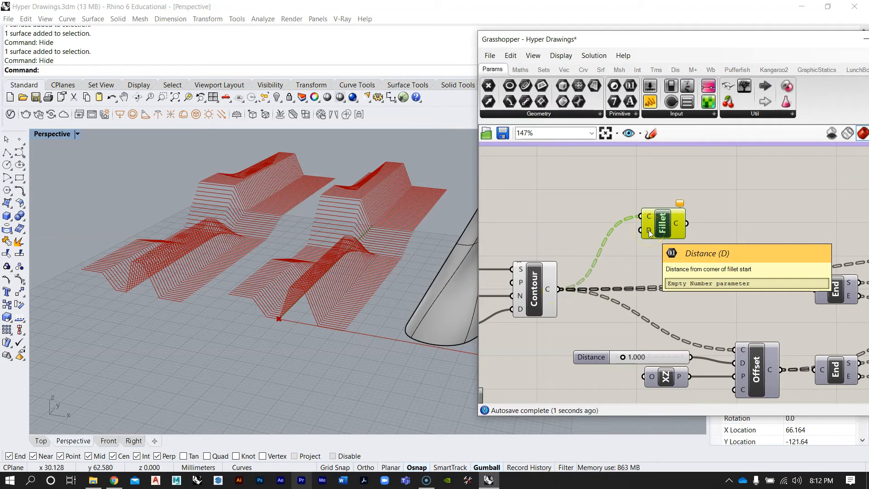
pyautogui.doubleClick(578, 203)
pyautogui.write('10')
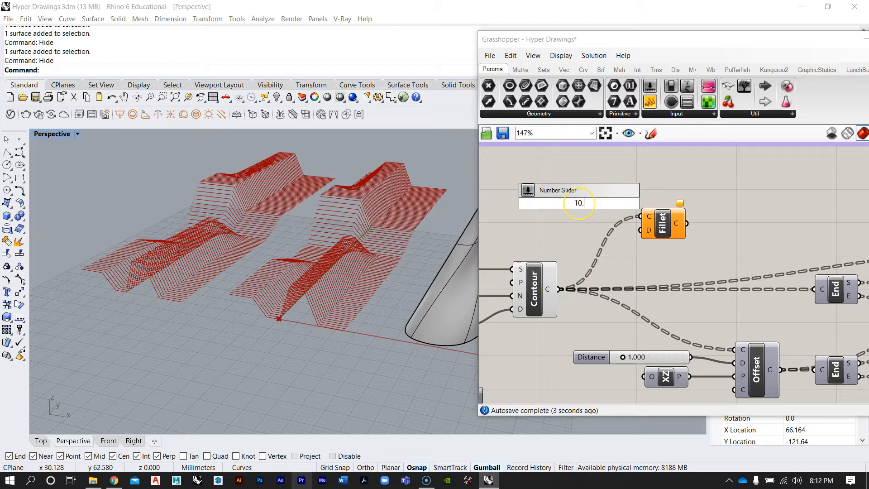
pyautogui.press('Return')
pyautogui.moveTo(579, 203); pyautogui.dragTo(577, 225)
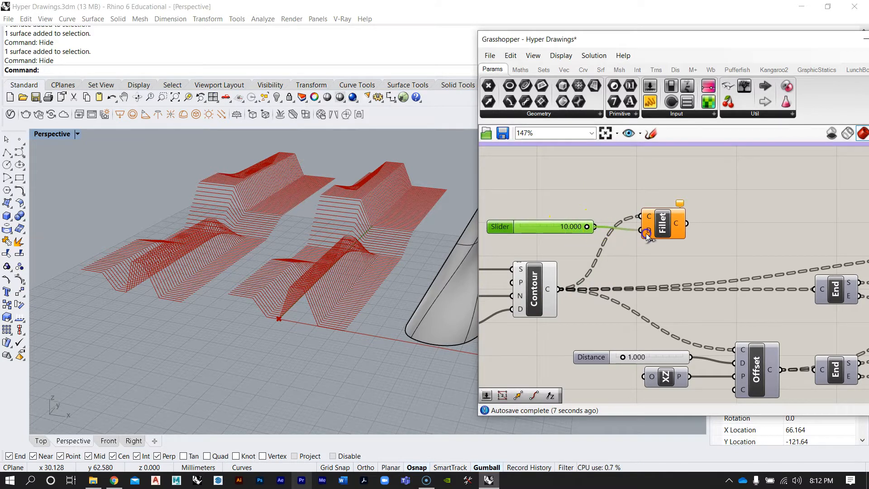
pyautogui.moveTo(647, 234); pyautogui.dragTo(648, 236)
pyautogui.moveTo(580, 273); pyautogui.dragTo(655, 248, button='right')
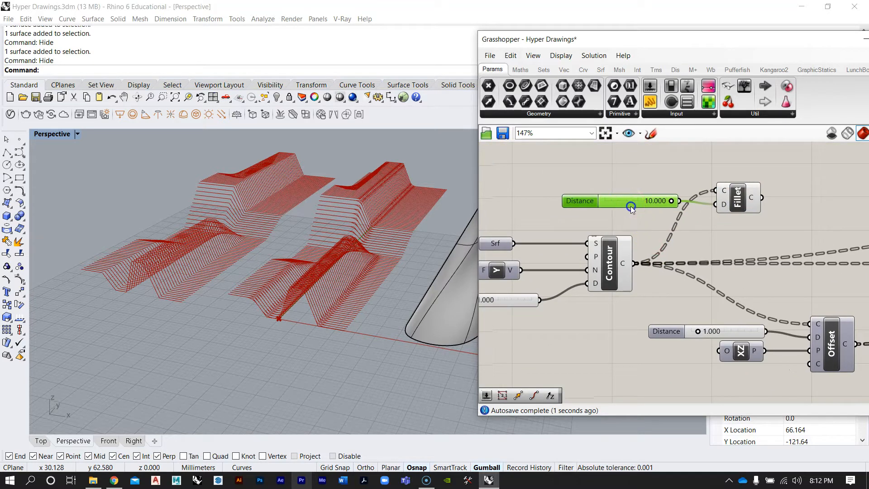
pyautogui.moveTo(631, 206); pyautogui.dragTo(631, 209)
# Turn off the Contour component's preview so only the filleted curves display, and inspect them
pyautogui.scroll(2, 305, 316)
pyautogui.scroll(8, 303, 273)
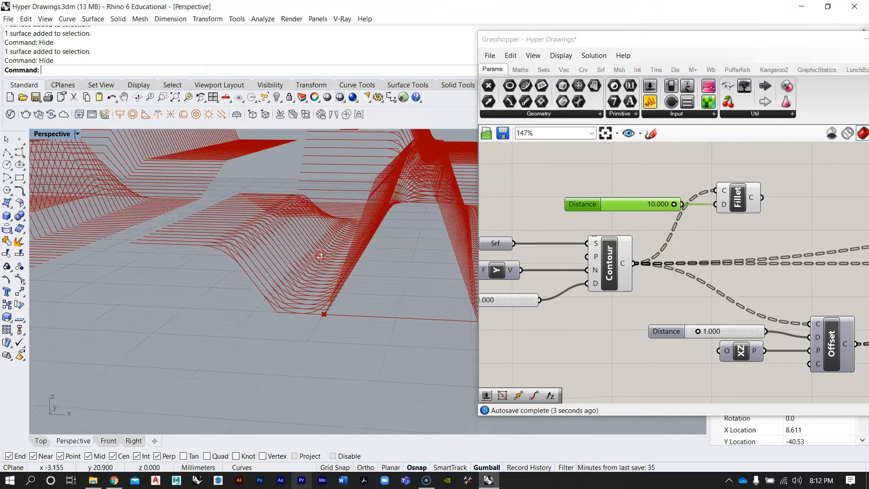
pyautogui.scroll(3, 238, 330)
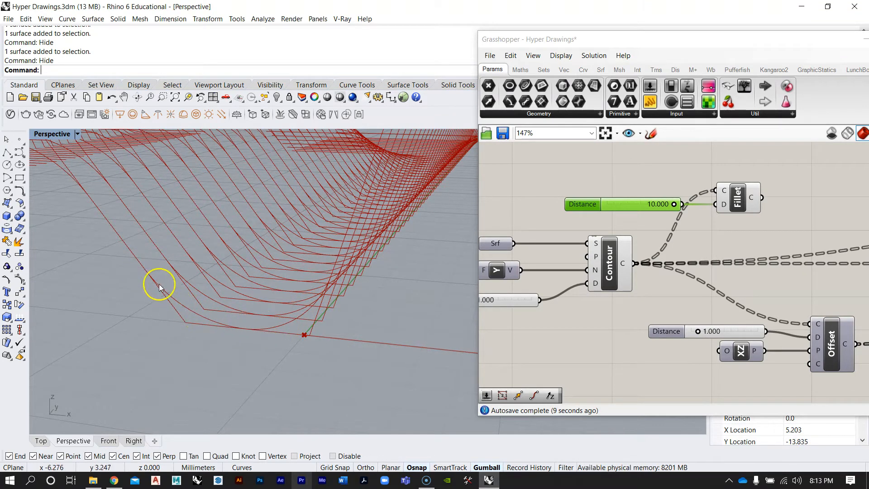
pyautogui.scroll(5, 188, 258)
pyautogui.rightClick(612, 256)
pyautogui.click(643, 279)
pyautogui.moveTo(258, 331); pyautogui.dragTo(335, 269, button='right')
pyautogui.scroll(-8, 285, 315)
pyautogui.moveTo(325, 356); pyautogui.dragTo(371, 302, button='right')
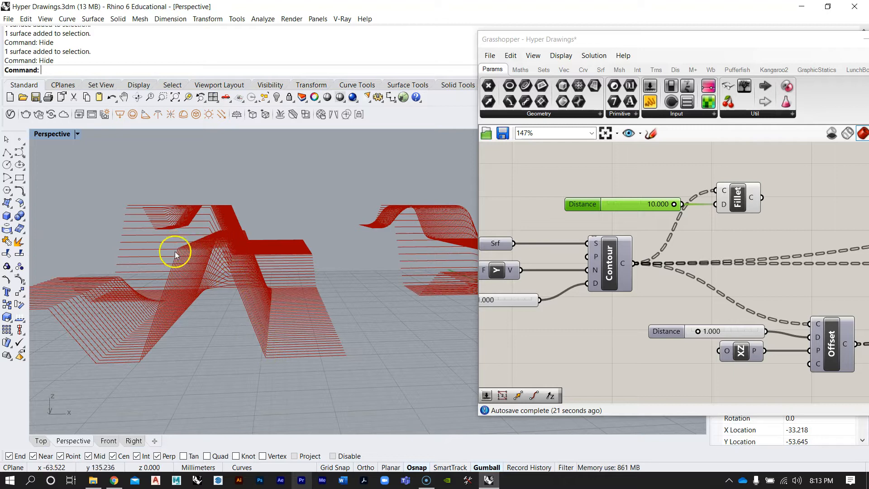
pyautogui.moveTo(338, 327); pyautogui.dragTo(313, 307, button='right')
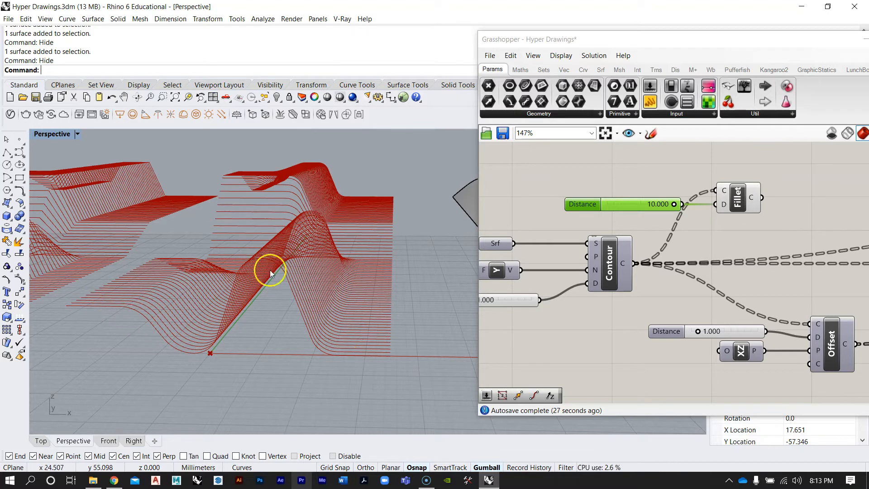
# Try lower fillet distance values around 0.4 to 0.5 on the slider, then return it to 10
pyautogui.scroll(4, 619, 202)
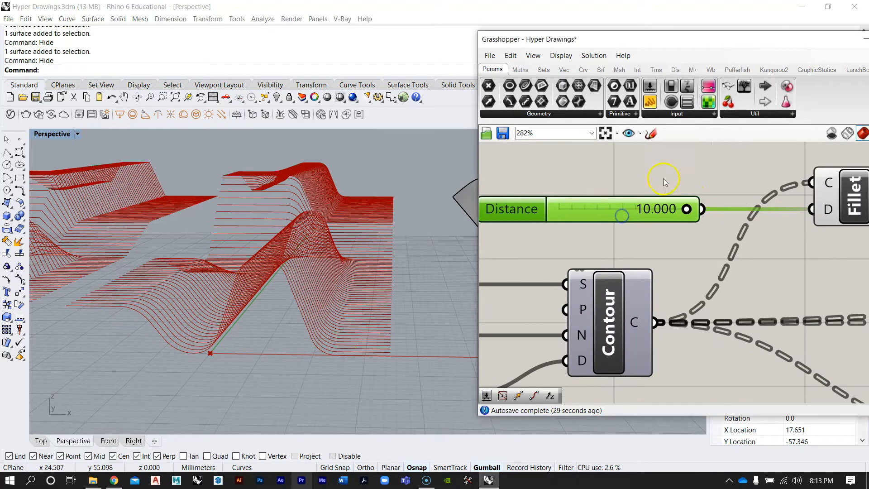
pyautogui.scroll(2, 664, 178)
pyautogui.moveTo(723, 232); pyautogui.dragTo(692, 237)
pyautogui.moveTo(621, 234); pyautogui.dragTo(555, 234)
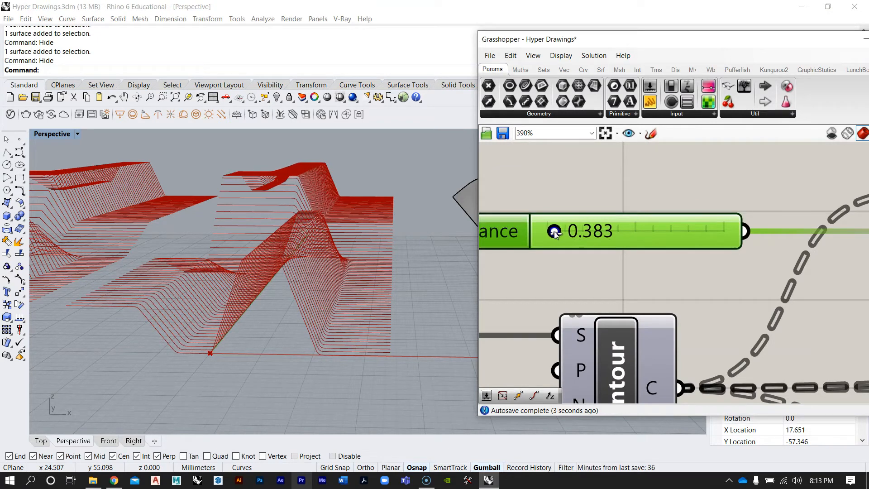
pyautogui.moveTo(259, 322); pyautogui.dragTo(157, 358, button='right')
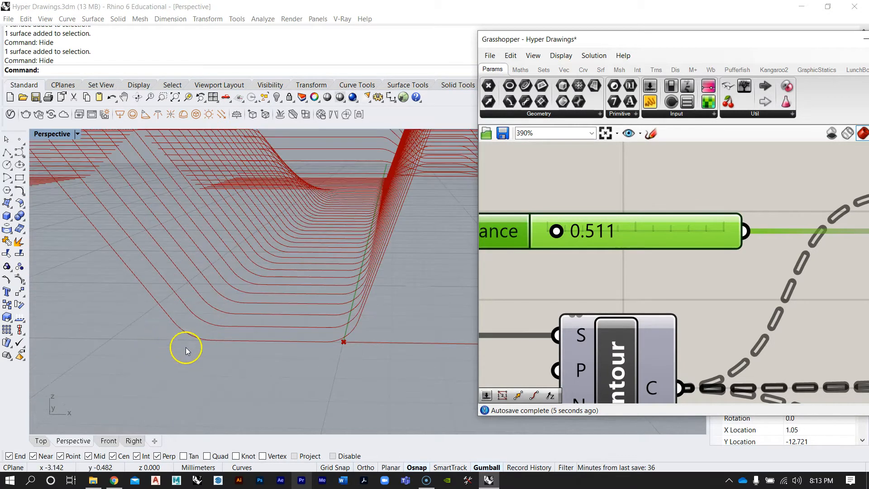
pyautogui.moveTo(553, 232); pyautogui.dragTo(648, 237)
pyautogui.moveTo(322, 243); pyautogui.dragTo(300, 308, button='right')
pyautogui.moveTo(295, 270); pyautogui.dragTo(371, 316, button='right')
pyautogui.moveTo(652, 231); pyautogui.dragTo(737, 233)
pyautogui.moveTo(203, 281); pyautogui.dragTo(332, 263, button='right')
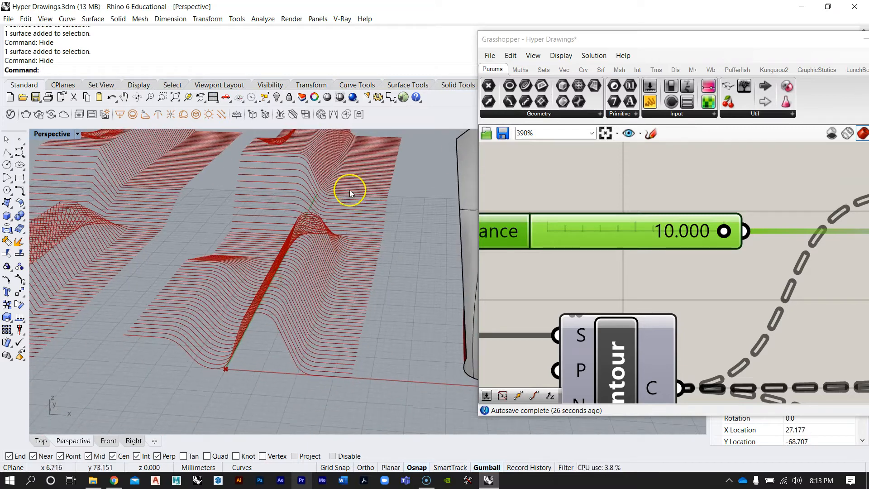
pyautogui.moveTo(312, 193); pyautogui.dragTo(310, 275, button='right')
pyautogui.scroll(-8, 290, 286)
pyautogui.scroll(5, 286, 286)
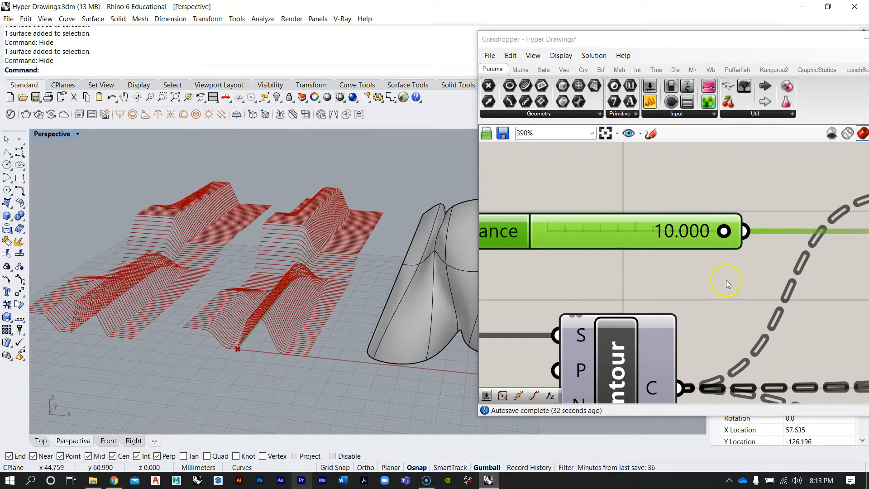
# Reposition the Fillet component and its Distance slider above the Contour component
pyautogui.moveTo(714, 278); pyautogui.dragTo(654, 242, button='right')
pyautogui.scroll(-1, 631, 234)
pyautogui.scroll(-10, 627, 233)
pyautogui.scroll(4, 709, 227)
pyautogui.moveTo(716, 256); pyautogui.dragTo(688, 234, button='right')
pyautogui.scroll(-3, 685, 234)
pyautogui.scroll(3, 640, 226)
pyautogui.moveTo(664, 230); pyautogui.dragTo(540, 181)
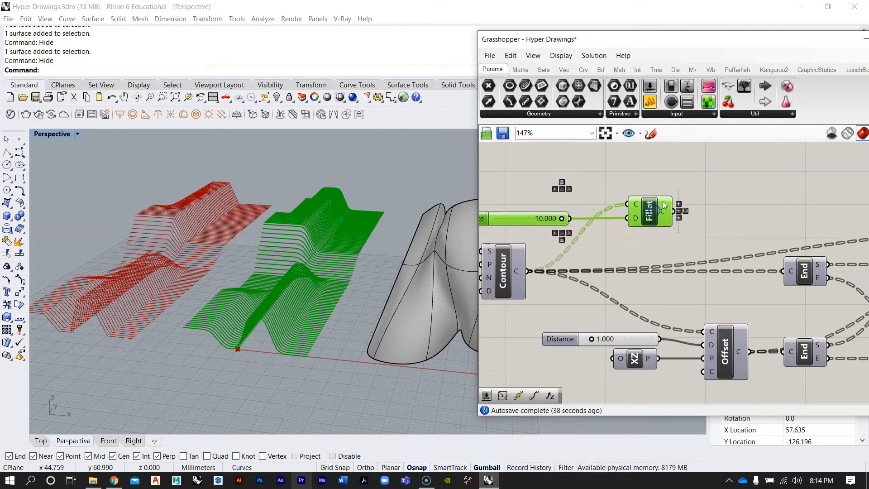
pyautogui.click(620, 255)
pyautogui.scroll(-3, 621, 256)
pyautogui.moveTo(623, 251); pyautogui.dragTo(611, 238, button='right')
pyautogui.scroll(3, 612, 275)
pyautogui.scroll(-2, 606, 239)
pyautogui.click(598, 249)
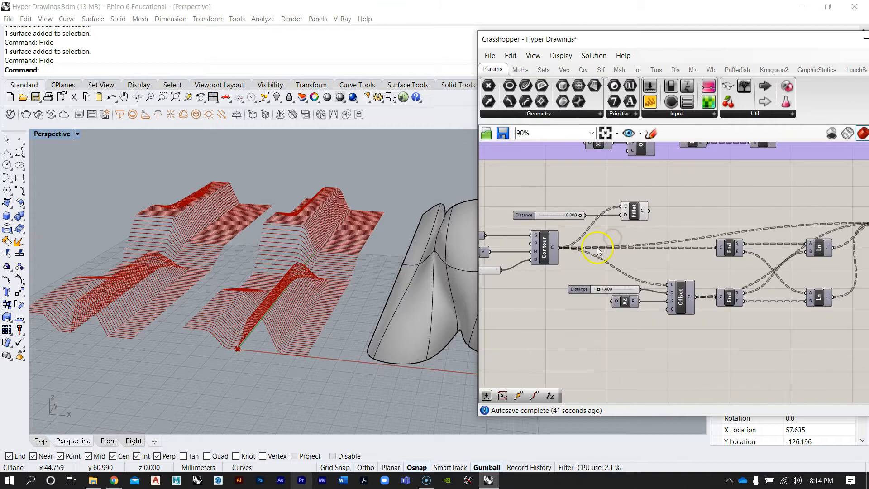
# Move the Contour component to tidy the copied definition's layout
pyautogui.click(545, 247)
pyautogui.moveTo(630, 257); pyautogui.dragTo(585, 259, button='right')
pyautogui.moveTo(624, 283); pyautogui.dragTo(638, 280, button='right')
pyautogui.scroll(1, 584, 281)
pyautogui.moveTo(529, 252)
pyautogui.mouseDown(button='right')
pyautogui.moveTo(545, 252)
pyautogui.moveTo(532, 247)
pyautogui.mouseUp(button='right')
pyautogui.scroll(-1, 516, 244)
pyautogui.moveTo(584, 235); pyautogui.dragTo(575, 240, button='right')
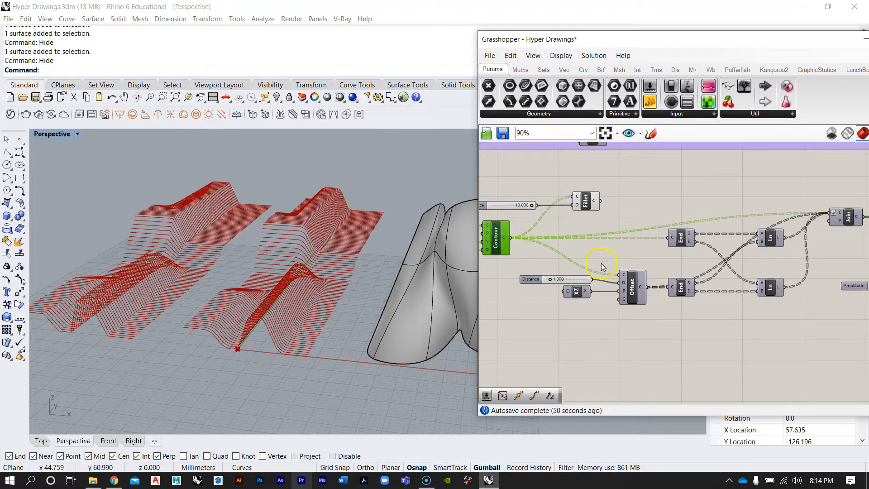
# Connect the Fillet output to the Offset and End components' curve inputs in place of the Contour output
pyautogui.scroll(1, 605, 202)
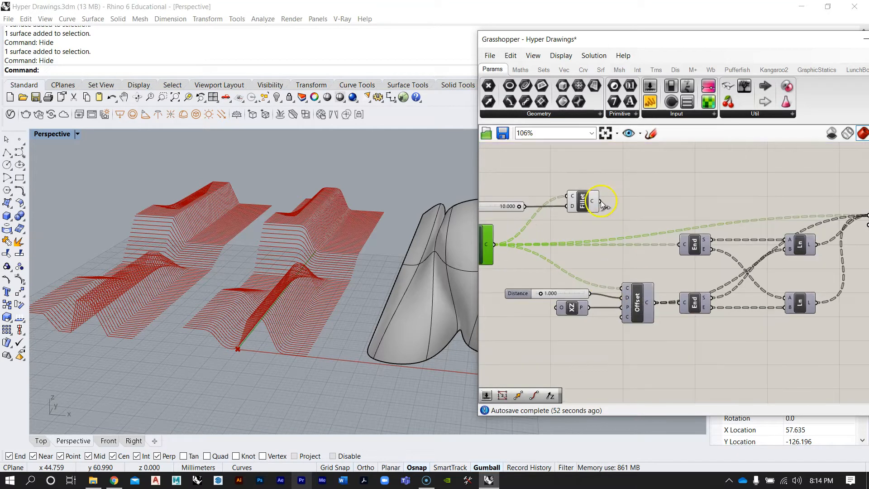
pyautogui.moveTo(628, 286)
pyautogui.keyDown('ctrl'); pyautogui.mouseDown()
pyautogui.moveTo(604, 202)
pyautogui.moveTo(625, 248)
pyautogui.moveTo(621, 290)
pyautogui.moveTo(605, 229)
pyautogui.moveTo(609, 278)
pyautogui.moveTo(627, 292)
pyautogui.mouseUp(); pyautogui.keyUp('ctrl')
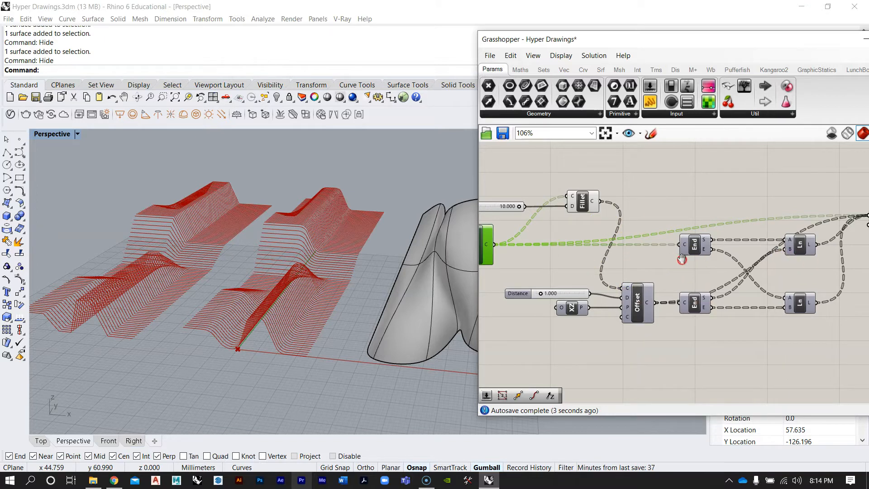
pyautogui.moveTo(682, 259); pyautogui.dragTo(672, 257, button='right')
pyautogui.moveTo(676, 243)
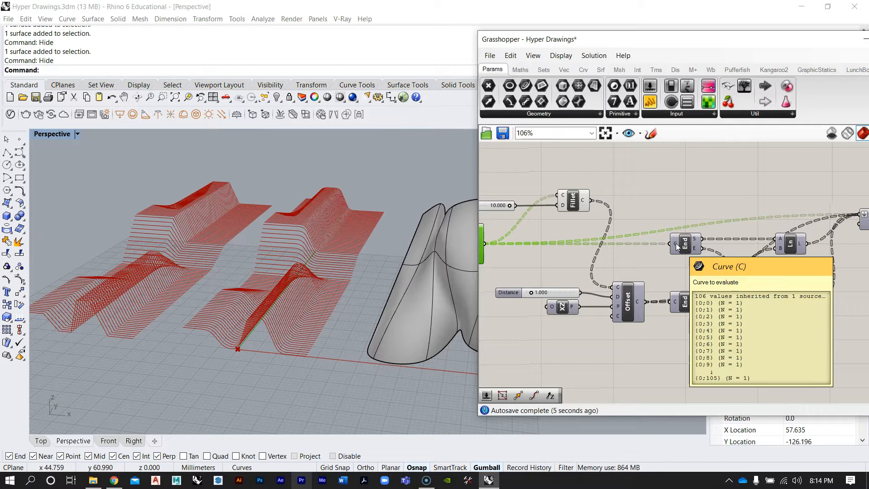
pyautogui.moveTo(585, 200); pyautogui.dragTo(664, 244)
# Disconnect the Contour output from the Join component and connect the Fillet output to Join's curve input instead
pyautogui.scroll(-2, 635, 270)
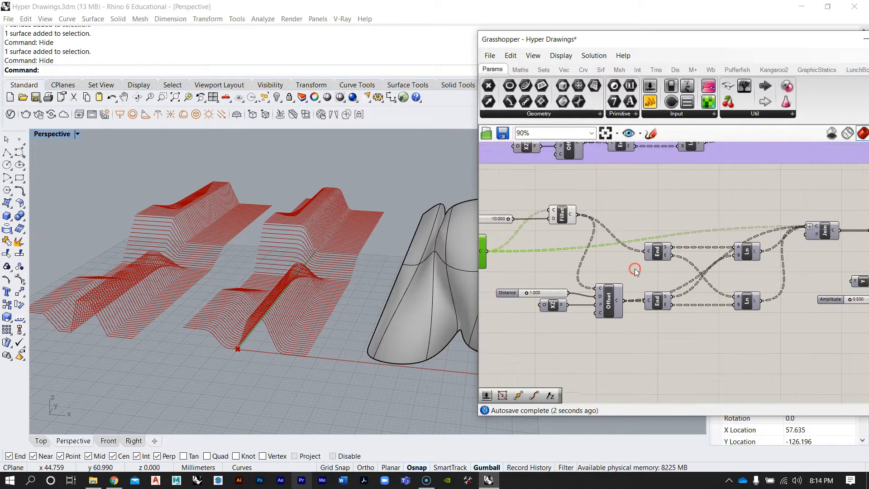
pyautogui.scroll(-2, 635, 270)
pyautogui.scroll(1, 773, 243)
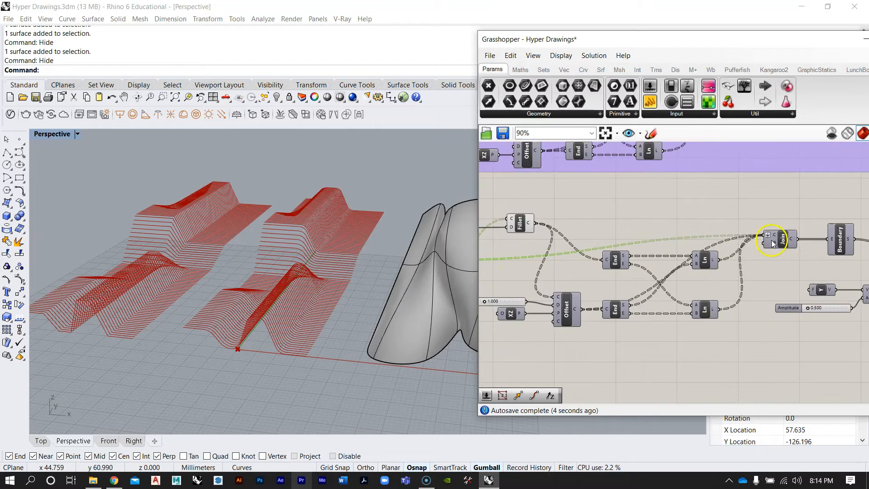
pyautogui.scroll(1, 776, 235)
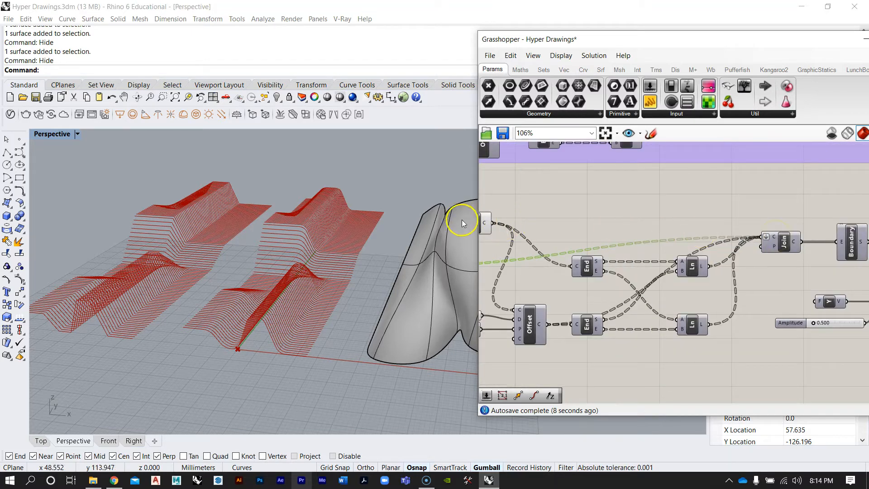
pyautogui.moveTo(490, 223); pyautogui.dragTo(640, 224)
pyautogui.scroll(2, 721, 258)
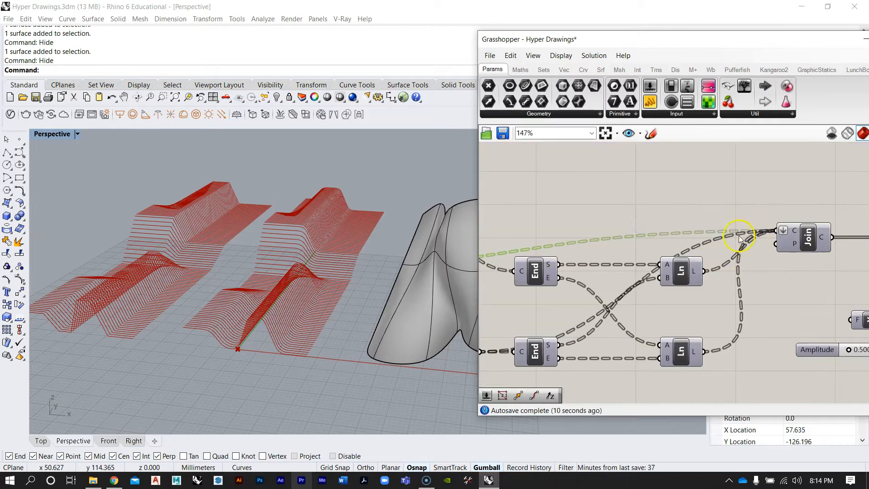
pyautogui.scroll(-3, 766, 232)
pyautogui.scroll(3, 766, 232)
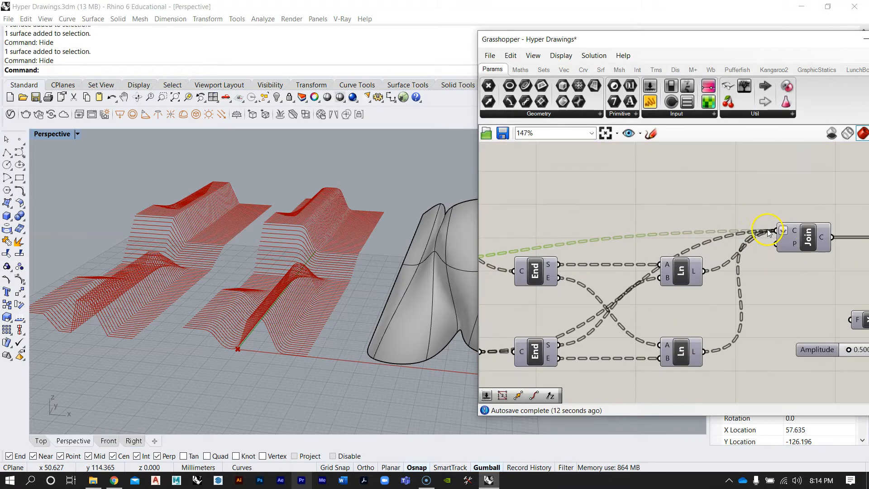
pyautogui.rightClick(797, 231)
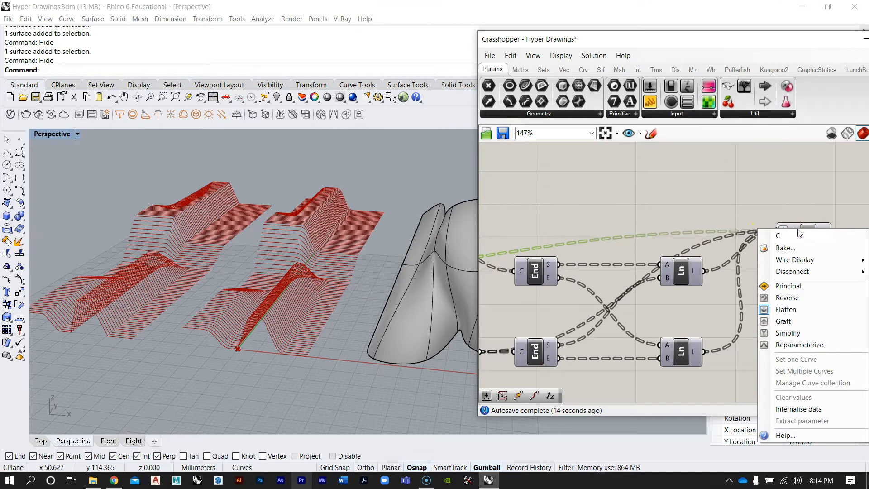
pyautogui.click(806, 273)
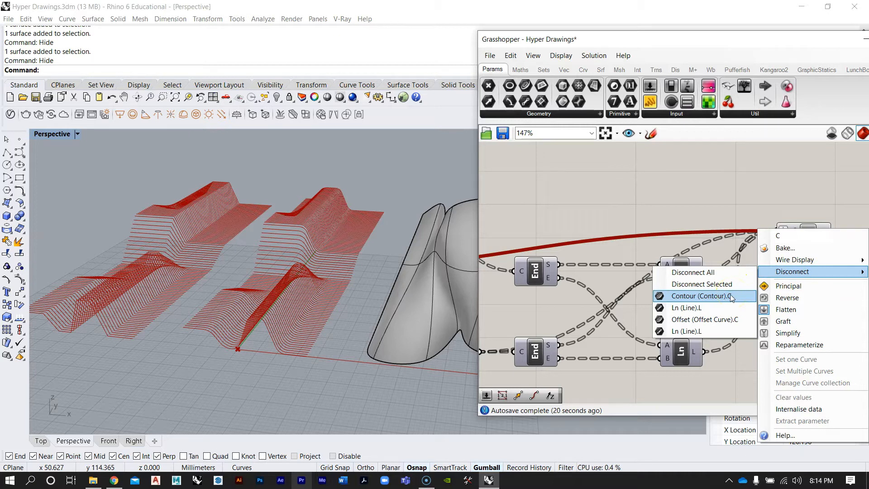
pyautogui.click(682, 297)
pyautogui.scroll(-3, 647, 265)
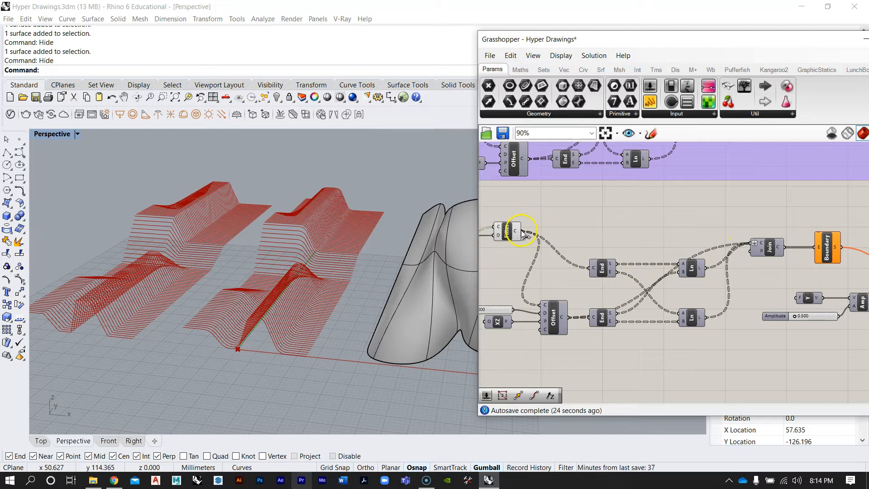
pyautogui.moveTo(552, 222); pyautogui.dragTo(750, 243)
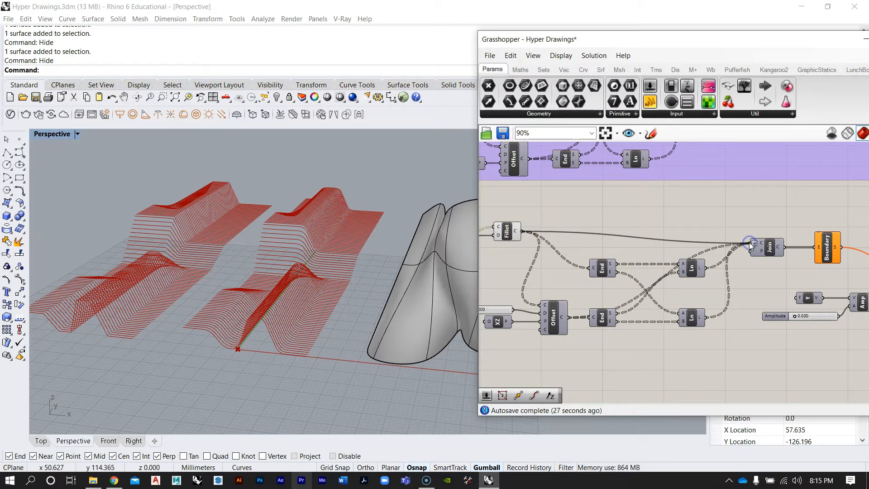
# Turn on the Extrude component's preview and inspect the filleted contour extrusions in the viewport
pyautogui.moveTo(557, 249); pyautogui.dragTo(673, 229, button='right')
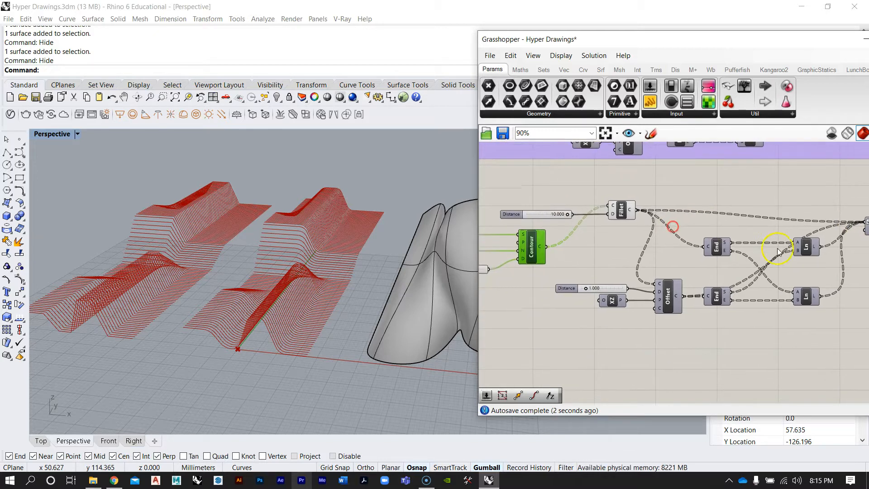
pyautogui.moveTo(778, 248); pyautogui.dragTo(598, 244, button='right')
pyautogui.scroll(-4, 598, 245)
pyautogui.scroll(4, 739, 242)
pyautogui.scroll(3, 739, 241)
pyautogui.rightClick(738, 242)
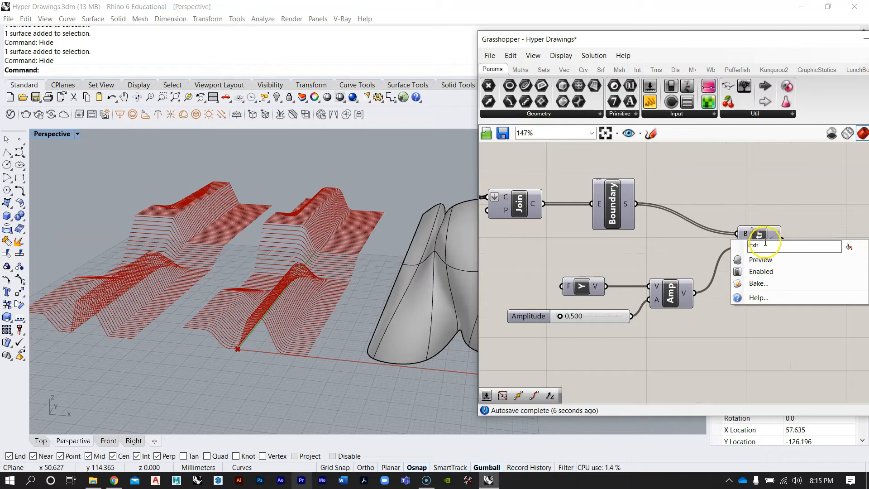
pyautogui.click(771, 262)
pyautogui.scroll(8, 336, 252)
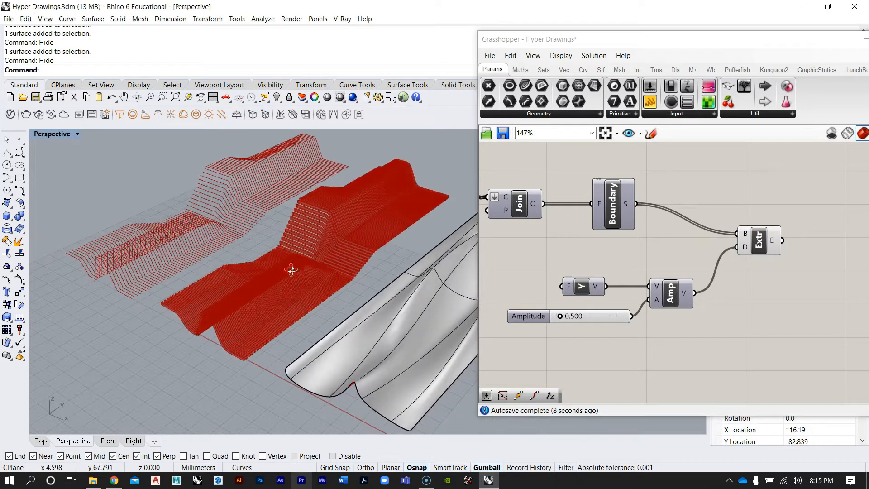
pyautogui.scroll(-3, 291, 276)
pyautogui.moveTo(330, 236); pyautogui.dragTo(257, 194, button='right')
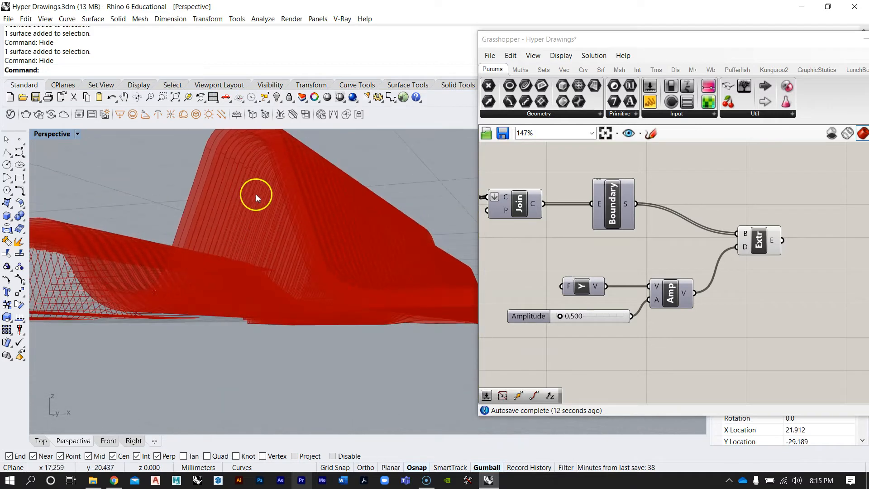
pyautogui.moveTo(218, 154); pyautogui.dragTo(224, 205, button='right')
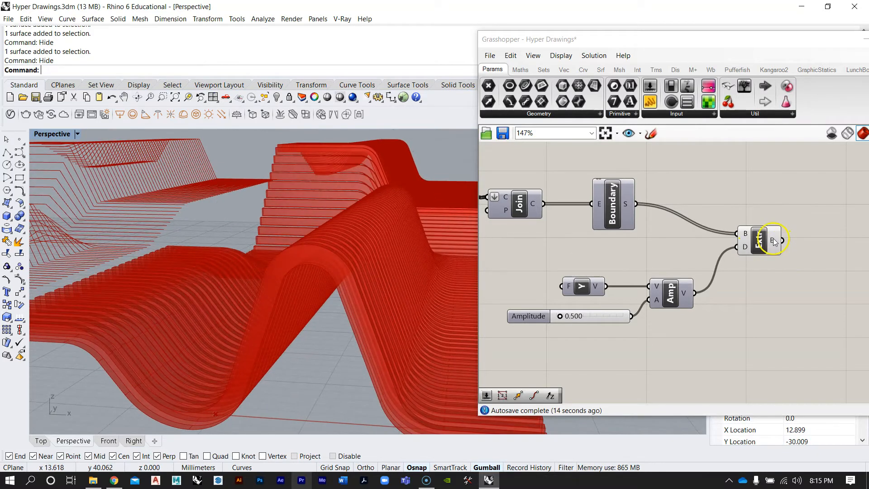
# Bake the Extrude output with default attributes and move the baked slats aside with the gumball
pyautogui.rightClick(775, 242)
pyautogui.click(805, 261)
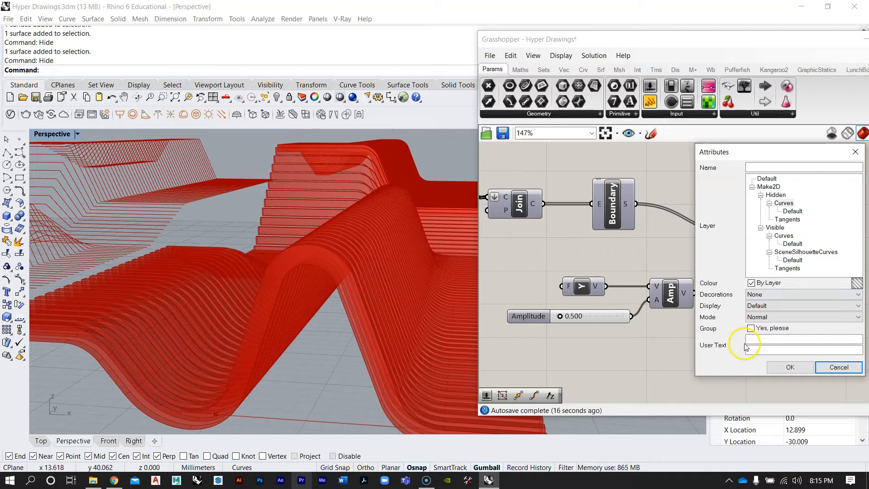
pyautogui.click(787, 366)
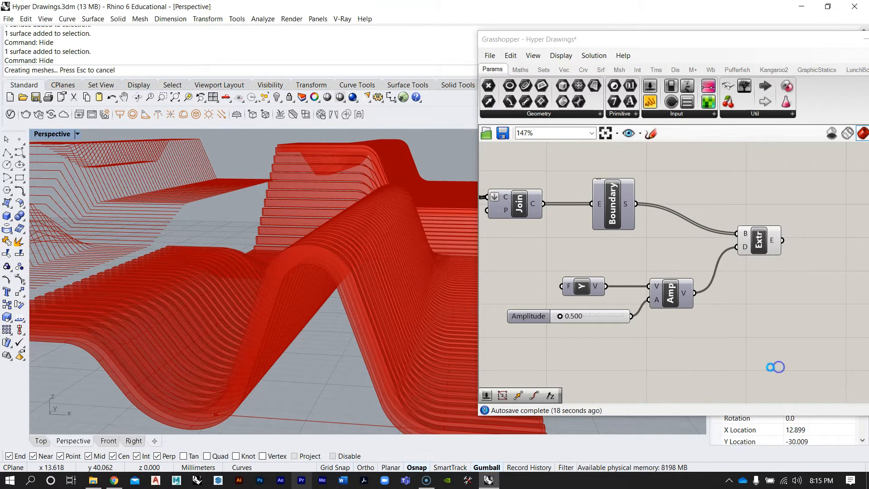
pyautogui.scroll(-6, 271, 249)
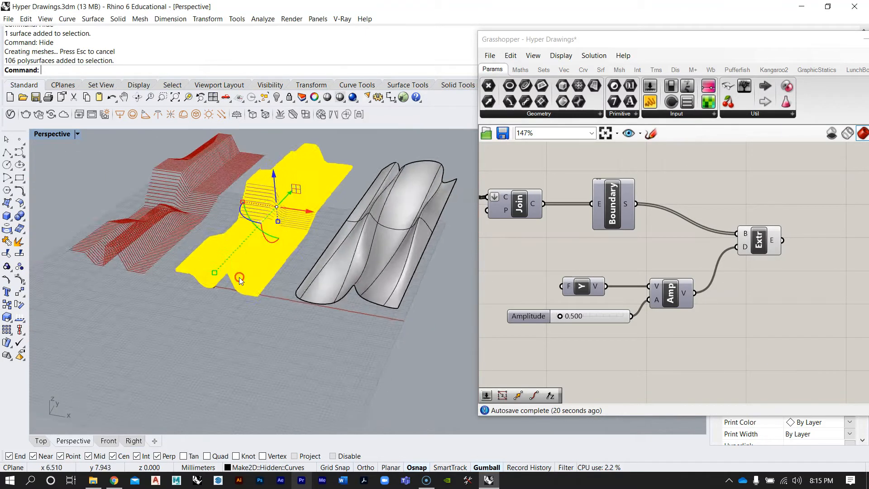
pyautogui.scroll(-5, 240, 280)
pyautogui.moveTo(265, 269); pyautogui.dragTo(345, 284)
pyautogui.click(365, 265)
# Inspect the baked contour slats up close, then select and delete them
pyautogui.scroll(10, 297, 294)
pyautogui.scroll(5, 296, 294)
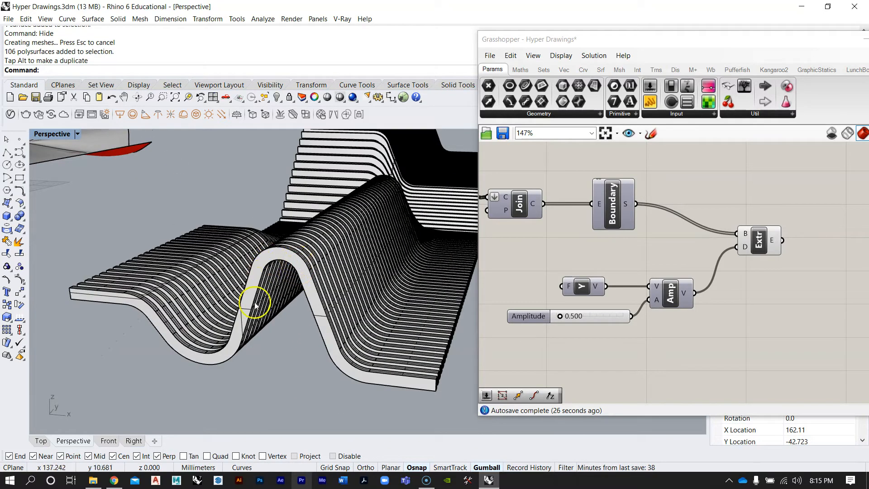
pyautogui.moveTo(303, 276); pyautogui.dragTo(339, 316, button='right')
pyautogui.moveTo(230, 292); pyautogui.dragTo(286, 309, button='right')
pyautogui.moveTo(203, 279); pyautogui.dragTo(292, 276, button='right')
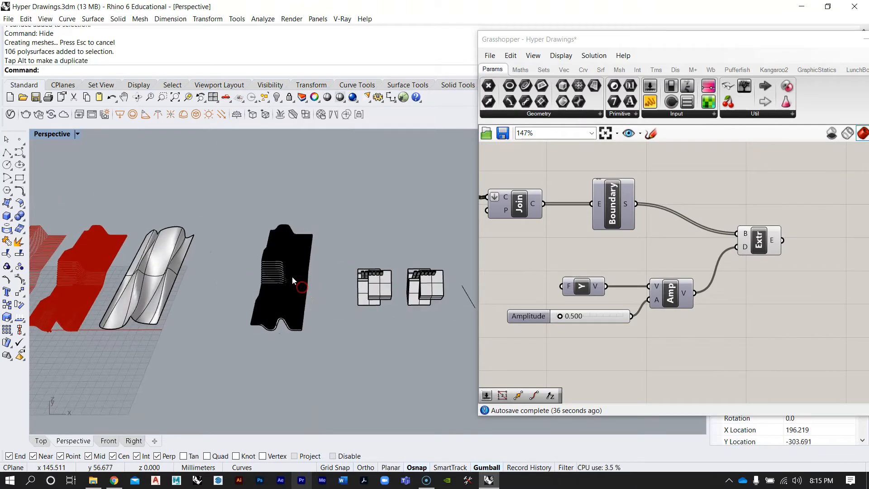
pyautogui.click(292, 276)
pyautogui.press('Delete')
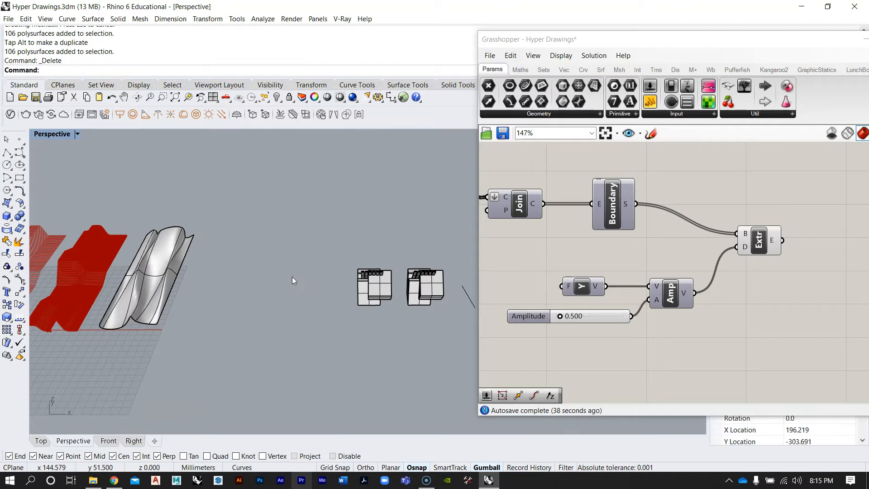
# Try moving the lofted base surface with the gumball, then undo the move
pyautogui.scroll(-3, 347, 269)
pyautogui.scroll(3, 308, 265)
pyautogui.scroll(3, 309, 265)
pyautogui.click(251, 300)
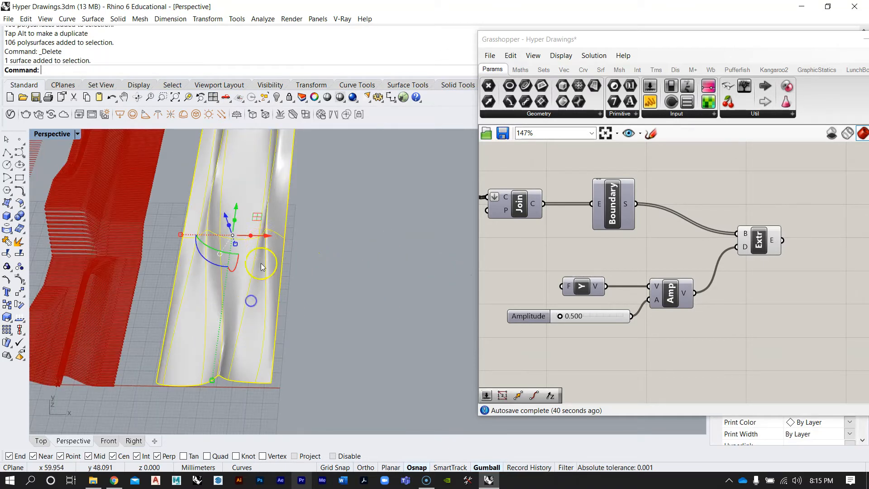
pyautogui.moveTo(263, 233); pyautogui.dragTo(273, 237)
pyautogui.click(349, 278)
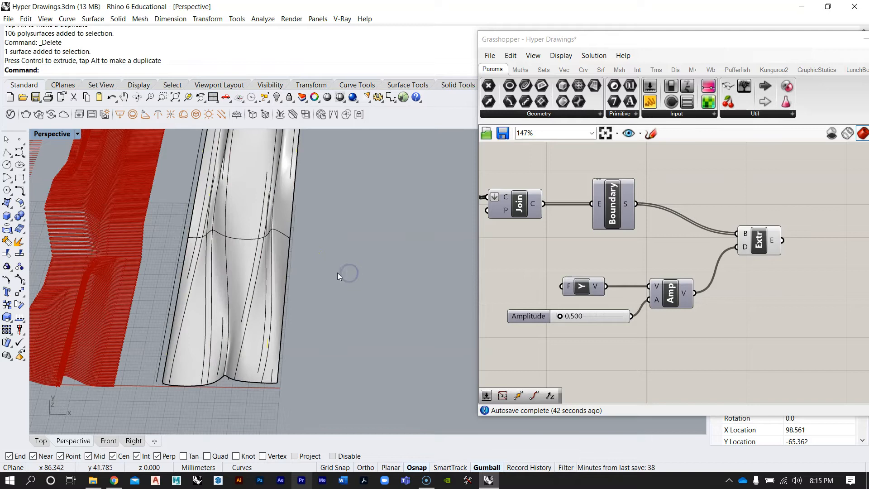
pyautogui.hotkey('ctrl', 'z')
pyautogui.scroll(-5, 348, 290)
pyautogui.scroll(3, 246, 286)
pyautogui.press('Escape')
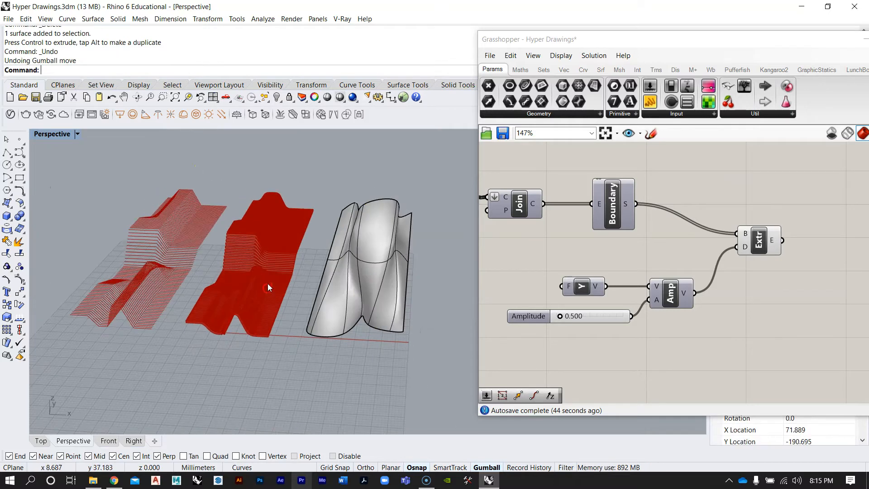
# Examine the overall layout of the Grasshopper definitions on the canvas
pyautogui.scroll(-8, 759, 278)
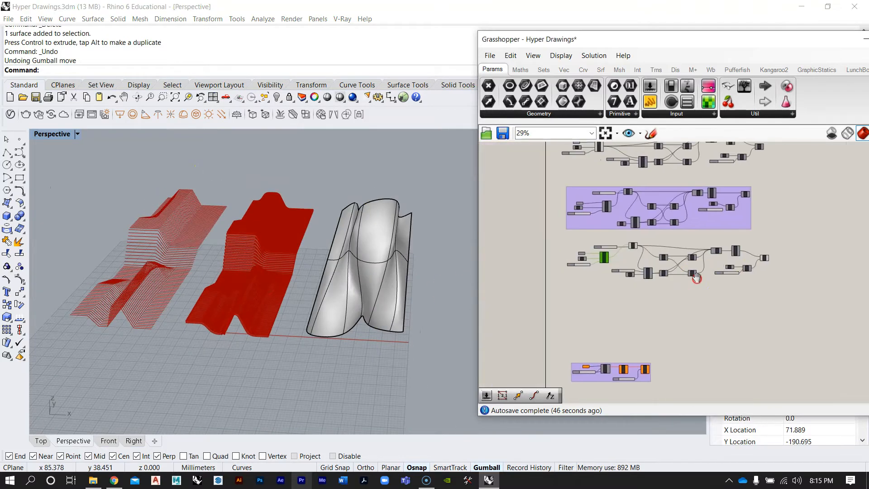
pyautogui.moveTo(763, 306); pyautogui.dragTo(552, 254)
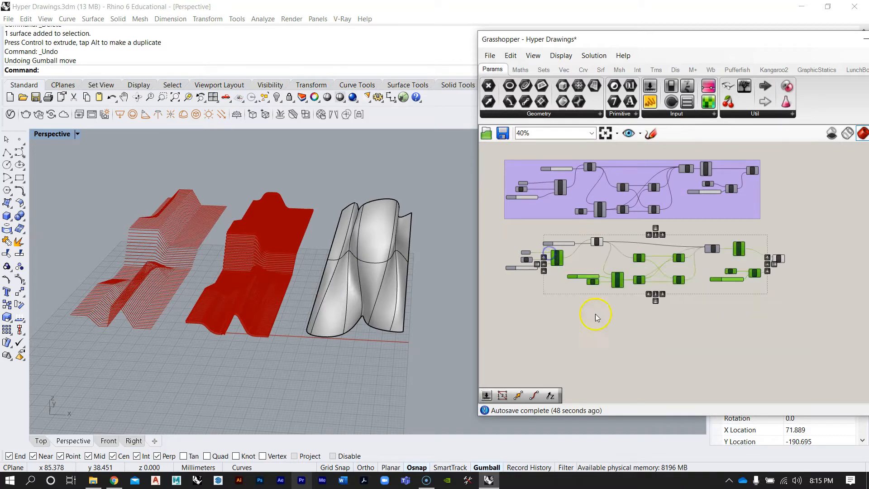
pyautogui.click(596, 316)
pyautogui.click(286, 381)
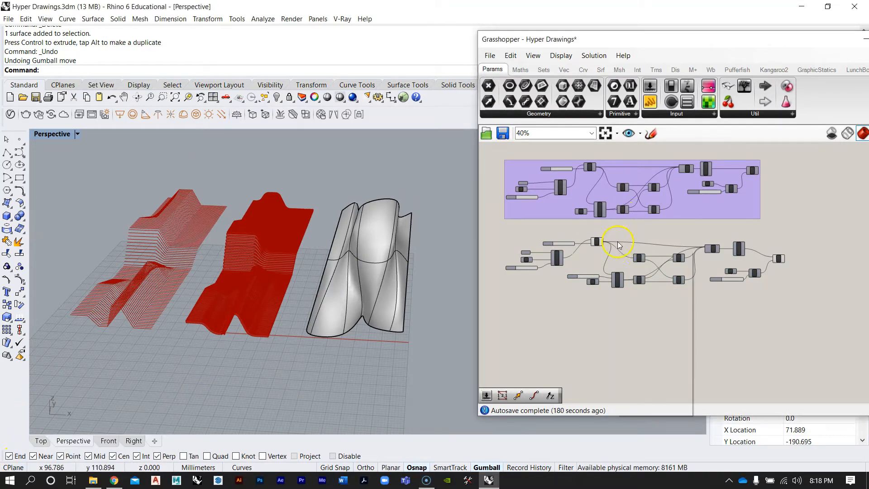
pyautogui.rightClick(601, 249)
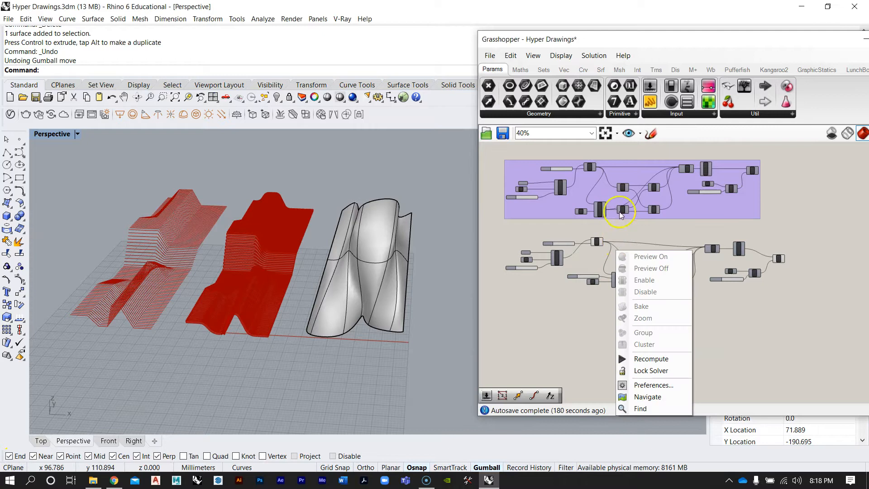
pyautogui.moveTo(691, 219); pyautogui.dragTo(693, 235, button='right')
pyautogui.scroll(-3, 649, 295)
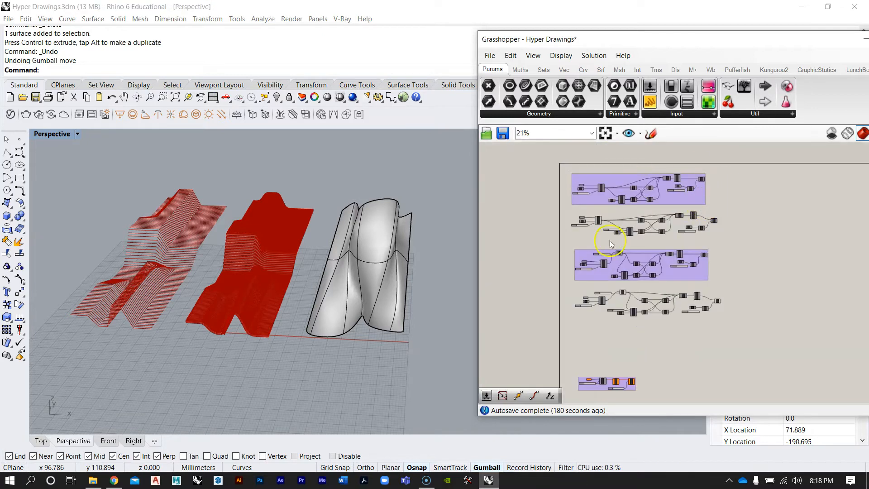
# Select the lofted base surface in the viewport and hide it to reveal its section curves
pyautogui.moveTo(164, 199); pyautogui.dragTo(188, 250, button='right')
pyautogui.scroll(5, 143, 189)
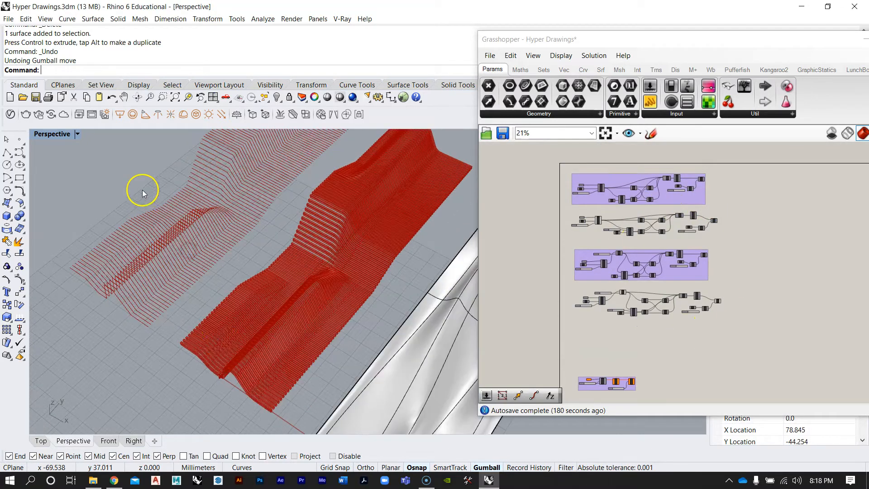
pyautogui.scroll(-3, 264, 292)
pyautogui.moveTo(245, 265); pyautogui.dragTo(357, 279, button='right')
pyautogui.click(392, 257)
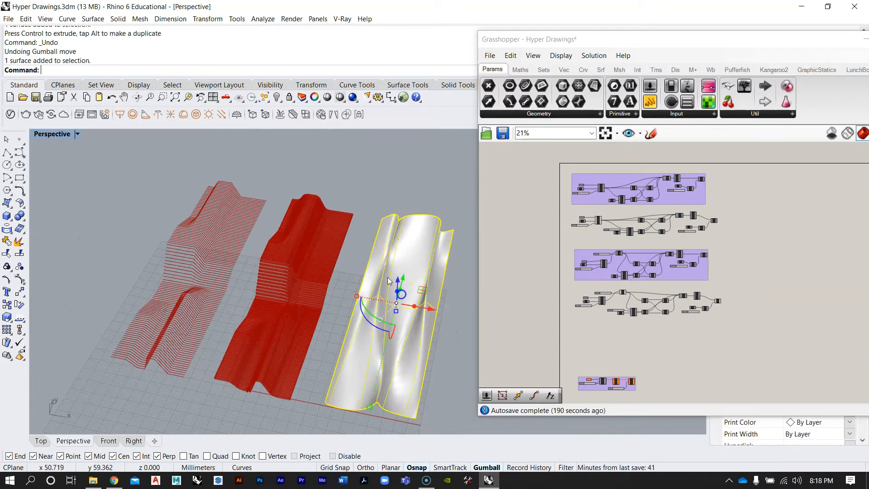
pyautogui.write('ZS')
pyautogui.press('Return')
pyautogui.moveTo(394, 249)
pyautogui.mouseDown(button='right')
pyautogui.moveTo(375, 252)
pyautogui.moveTo(401, 263)
pyautogui.mouseUp(button='right')
pyautogui.scroll(-5, 286, 252)
pyautogui.scroll(5, 285, 254)
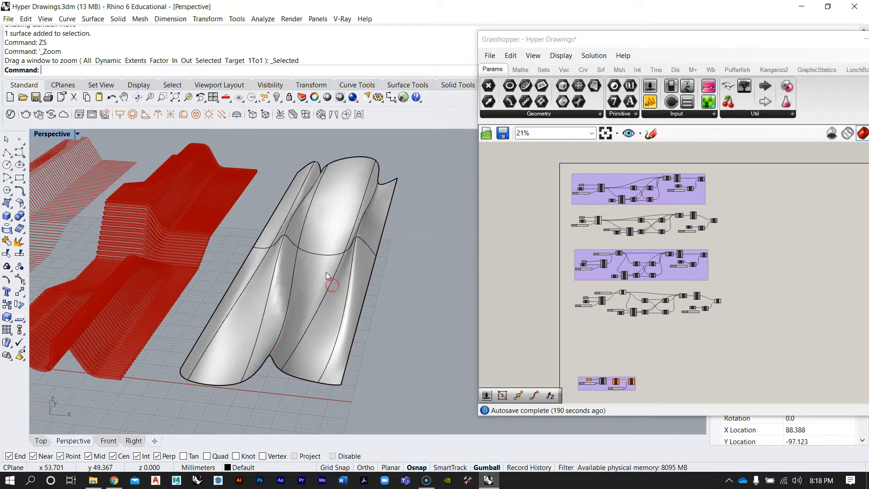
pyautogui.click(314, 276)
pyautogui.write('Hide')
pyautogui.press('Return')
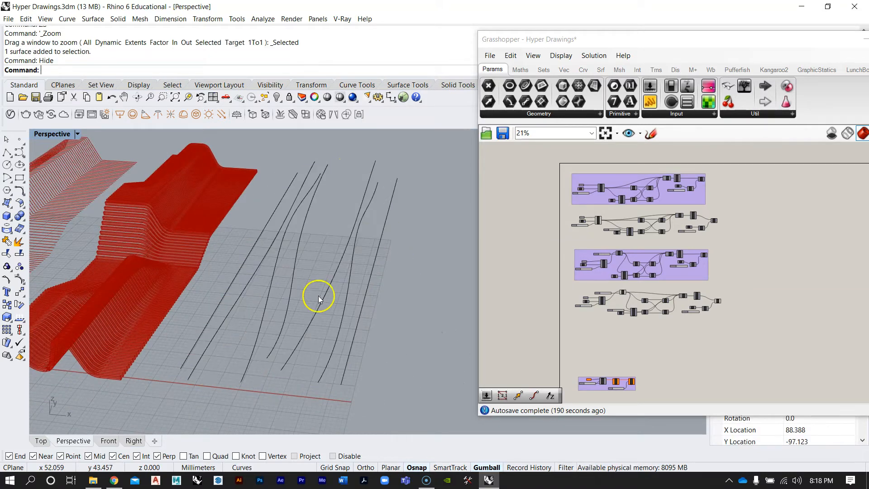
# Show all hidden objects in the viewport
pyautogui.scroll(4, 321, 299)
pyautogui.moveTo(322, 299); pyautogui.dragTo(337, 269, button='right')
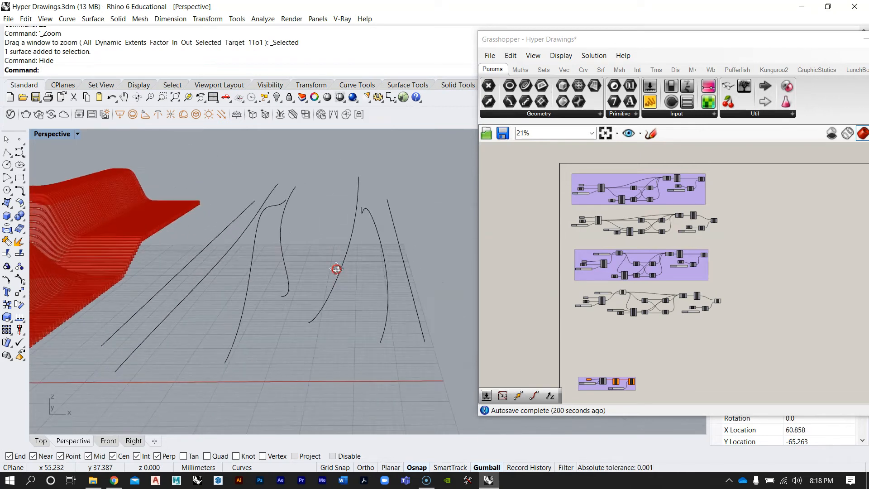
pyautogui.write('Show')
pyautogui.press('Return')
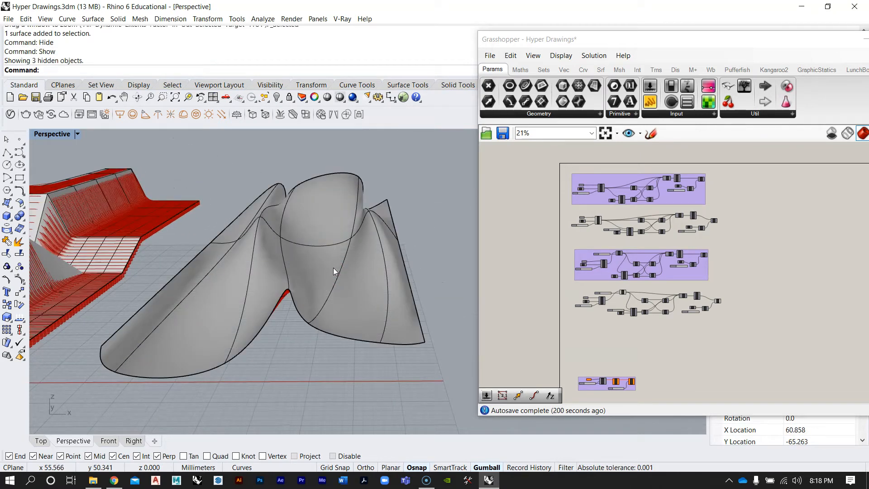
# Examine the restored lofted surfaces and the baked contour models from several angles
pyautogui.moveTo(351, 197)
pyautogui.mouseDown(button='right')
pyautogui.moveTo(371, 246)
pyautogui.moveTo(402, 239)
pyautogui.moveTo(336, 258)
pyautogui.moveTo(324, 155)
pyautogui.moveTo(331, 151)
pyautogui.mouseUp(button='right')
pyautogui.scroll(-5, 402, 239)
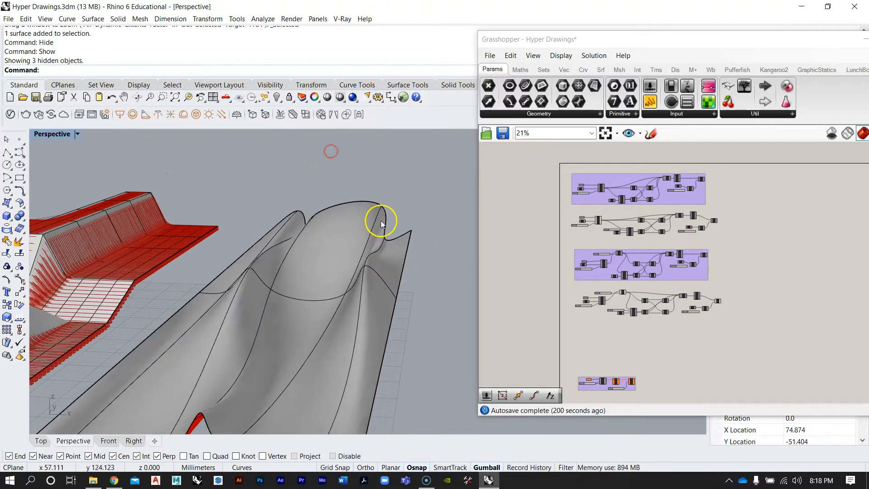
pyautogui.scroll(-3, 313, 289)
pyautogui.moveTo(304, 279)
pyautogui.mouseDown(button='right')
pyautogui.moveTo(305, 301)
pyautogui.moveTo(312, 278)
pyautogui.mouseUp(button='right')
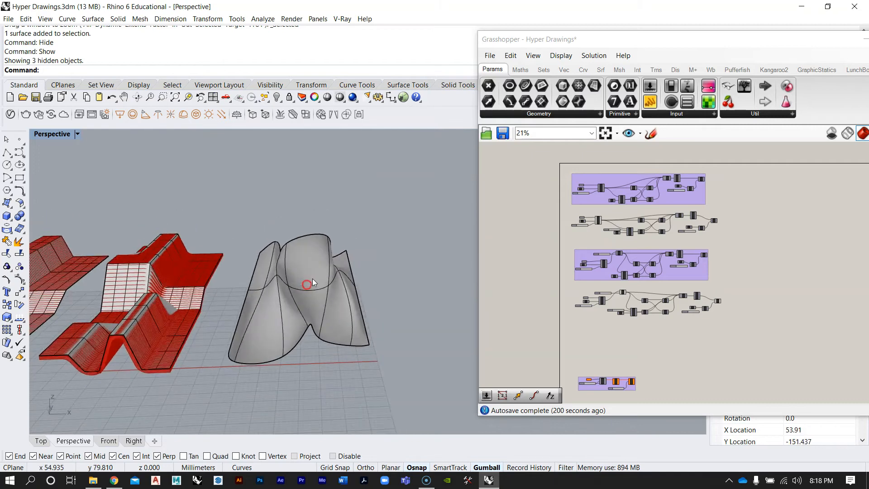
pyautogui.moveTo(259, 278)
pyautogui.mouseDown(button='right')
pyautogui.moveTo(355, 332)
pyautogui.moveTo(312, 375)
pyautogui.moveTo(287, 297)
pyautogui.moveTo(265, 298)
pyautogui.moveTo(316, 299)
pyautogui.moveTo(252, 275)
pyautogui.mouseUp(button='right')
pyautogui.scroll(-7, 221, 277)
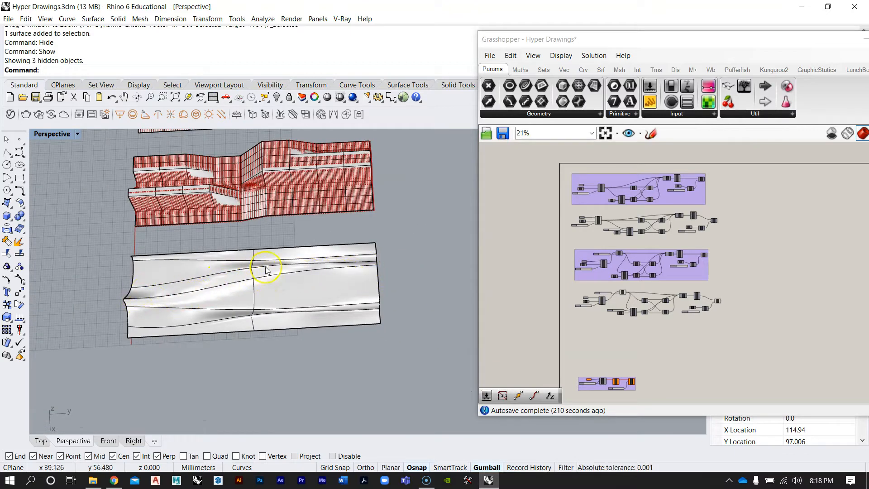
pyautogui.moveTo(361, 266); pyautogui.dragTo(325, 348, button='right')
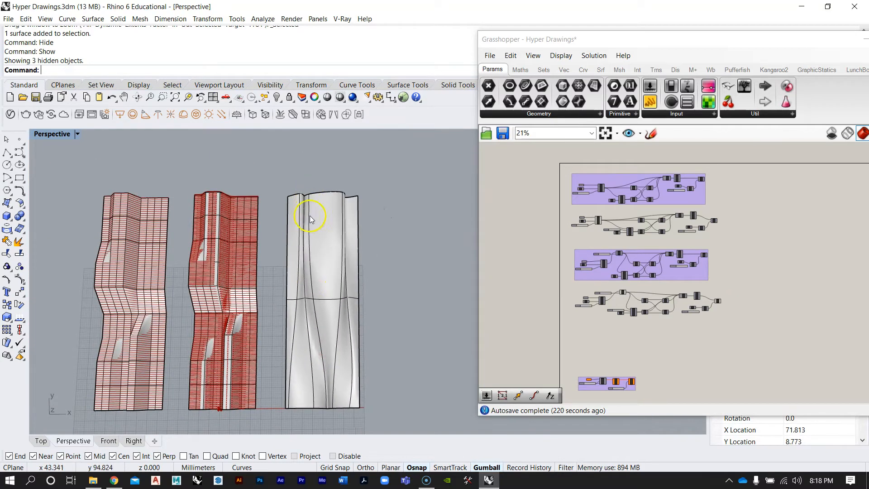
pyautogui.moveTo(329, 409); pyautogui.dragTo(331, 366, button='right')
pyautogui.moveTo(235, 287); pyautogui.dragTo(266, 271, button='right')
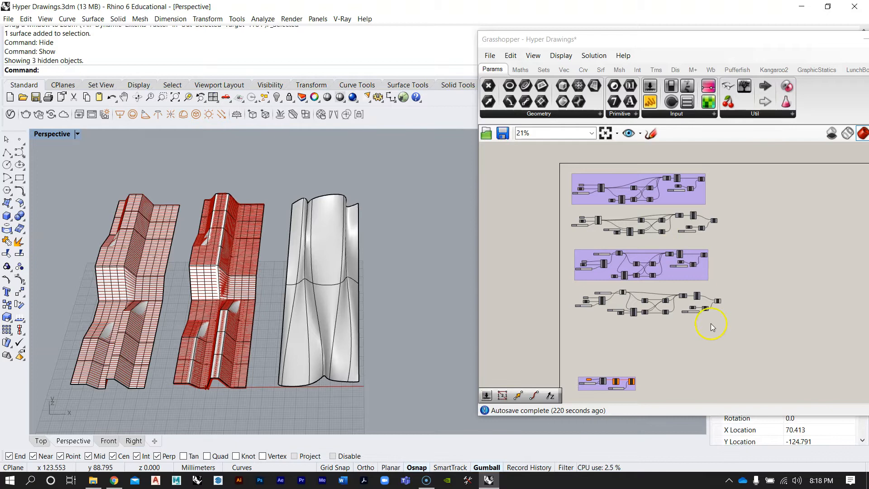
pyautogui.moveTo(421, 404); pyautogui.dragTo(323, 292, button='right')
pyautogui.moveTo(655, 307); pyautogui.dragTo(669, 272, button='right')
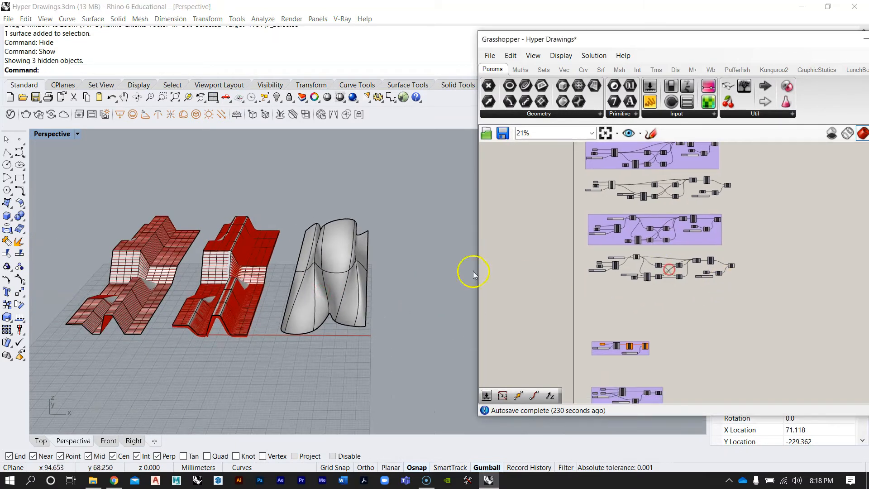
pyautogui.moveTo(403, 271); pyautogui.dragTo(293, 309, button='right')
pyautogui.scroll(3, 293, 308)
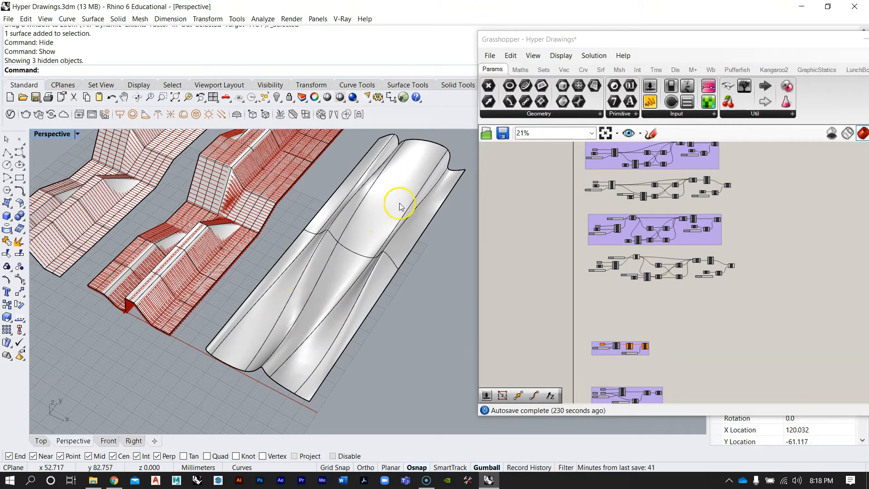
pyautogui.moveTo(294, 348); pyautogui.dragTo(344, 314, button='right')
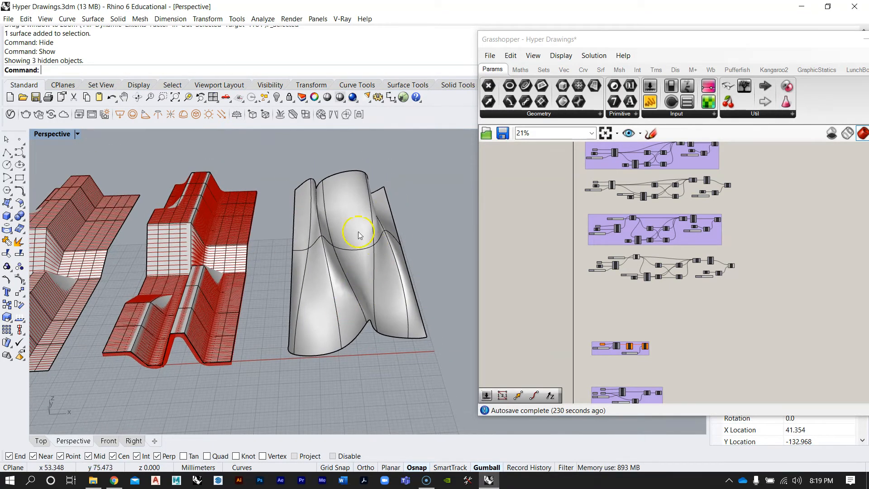
pyautogui.scroll(-5, 317, 269)
pyautogui.moveTo(680, 246); pyautogui.dragTo(654, 287, button='right')
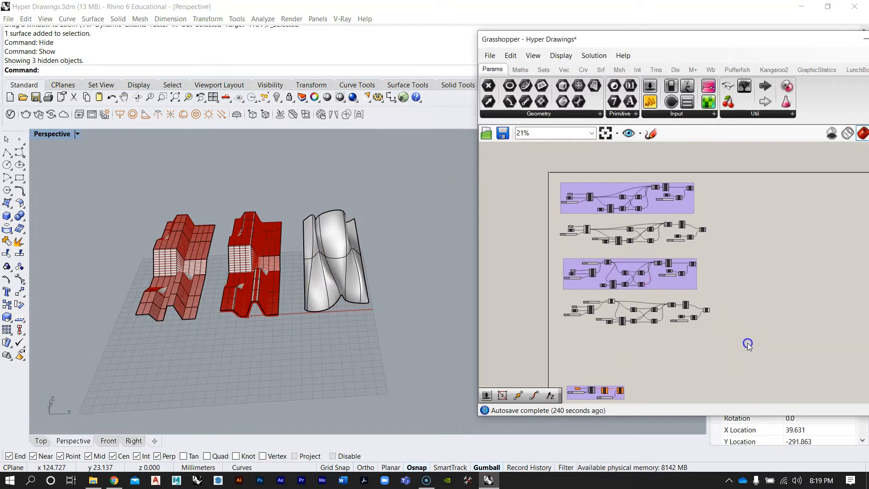
# Turn off the preview of all components in the Grasshopper definition
pyautogui.moveTo(748, 344); pyautogui.dragTo(540, 171)
pyautogui.middleClick(620, 192)
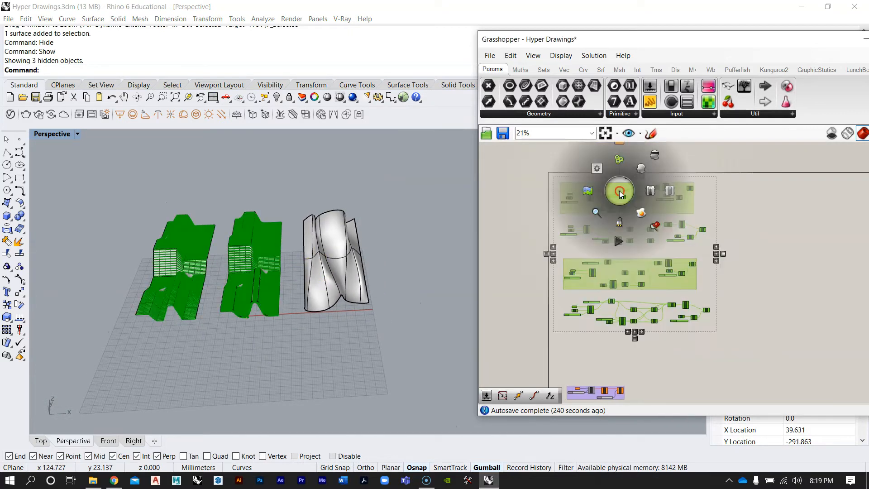
pyautogui.click(655, 154)
pyautogui.click(751, 235)
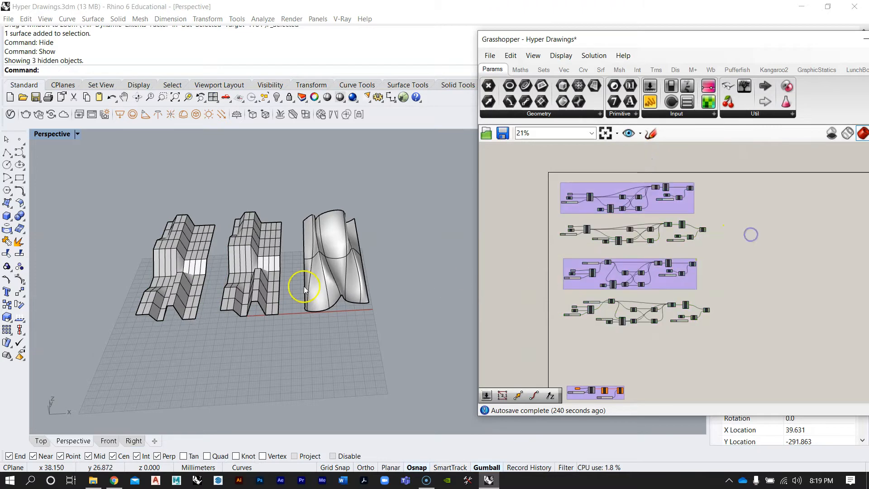
# Select the two baked contour models and hide them
pyautogui.click(234, 272)
pyautogui.keyDown('shift'); pyautogui.click(160, 272); pyautogui.keyUp('shift')
pyautogui.write('hide')
pyautogui.press('Return')
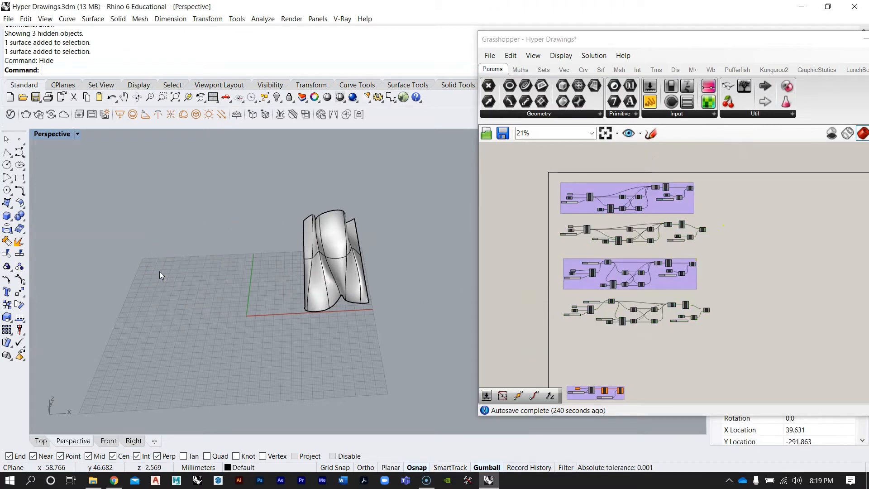
# Zoom into the Grasshopper definition to inspect its Surface Frames, Nurbs and Pipe components
pyautogui.scroll(8, 608, 333)
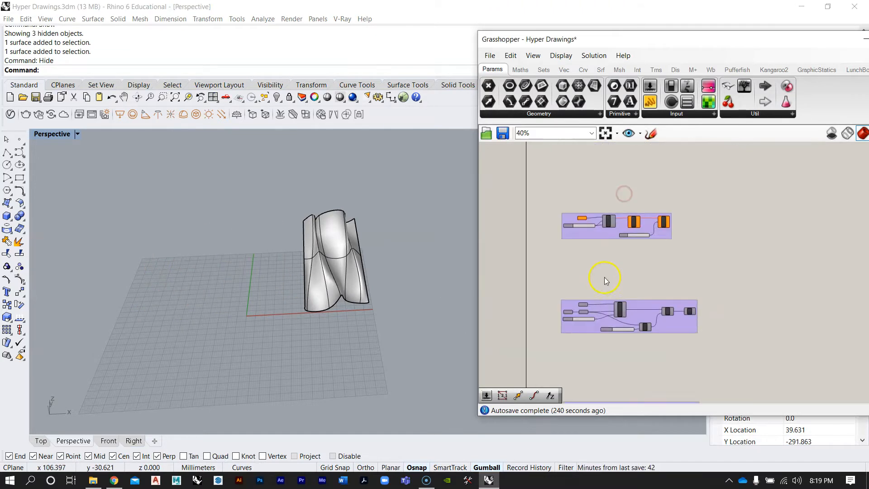
pyautogui.scroll(2, 551, 226)
pyautogui.click(552, 224)
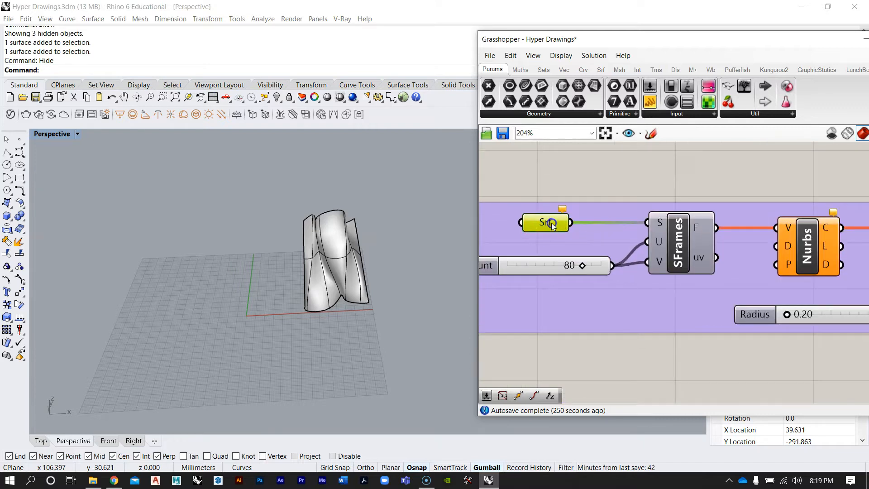
pyautogui.scroll(-4, 569, 231)
pyautogui.moveTo(646, 243); pyautogui.dragTo(606, 262, button='right')
pyautogui.scroll(1, 695, 258)
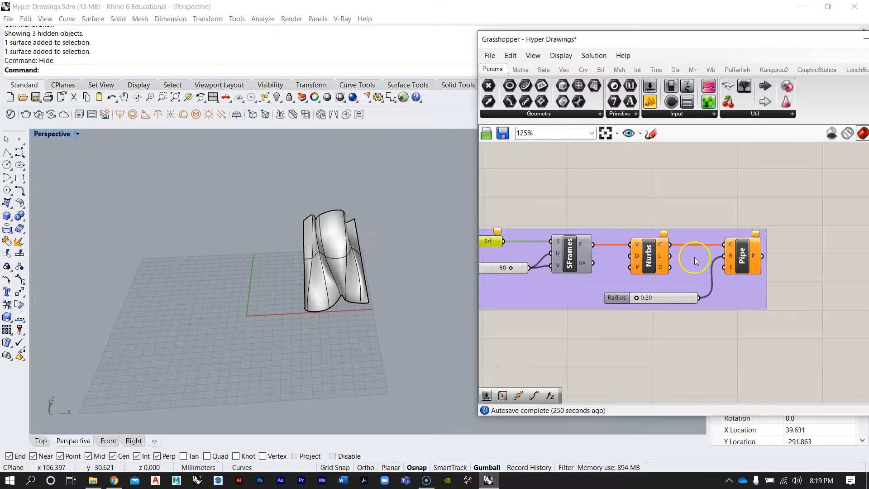
pyautogui.scroll(-7, 632, 247)
pyautogui.scroll(7, 612, 332)
pyautogui.moveTo(605, 346); pyautogui.dragTo(653, 336, button='right')
pyautogui.scroll(-1, 659, 265)
pyautogui.scroll(-5, 658, 265)
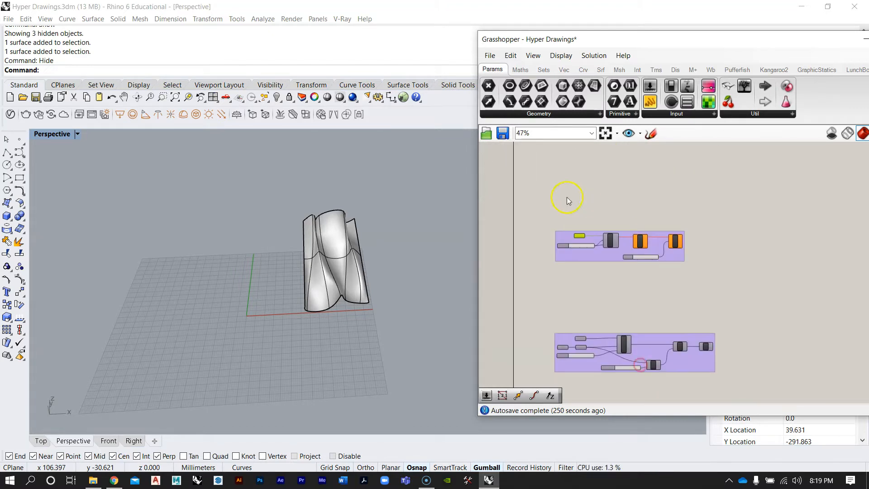
pyautogui.scroll(-3, 568, 198)
pyautogui.moveTo(569, 198); pyautogui.dragTo(577, 275, button='right')
pyautogui.moveTo(563, 279); pyautogui.dragTo(640, 259)
pyautogui.click(641, 291)
pyautogui.scroll(6, 561, 251)
# Disable the Pipe component in the surface-frames definition
pyautogui.click(348, 258)
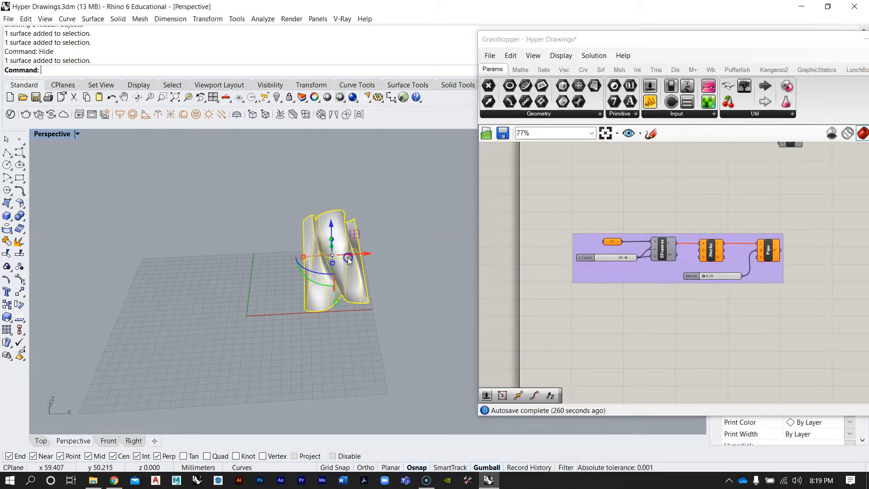
pyautogui.scroll(2, 657, 265)
pyautogui.scroll(3, 672, 271)
pyautogui.rightClick(734, 263)
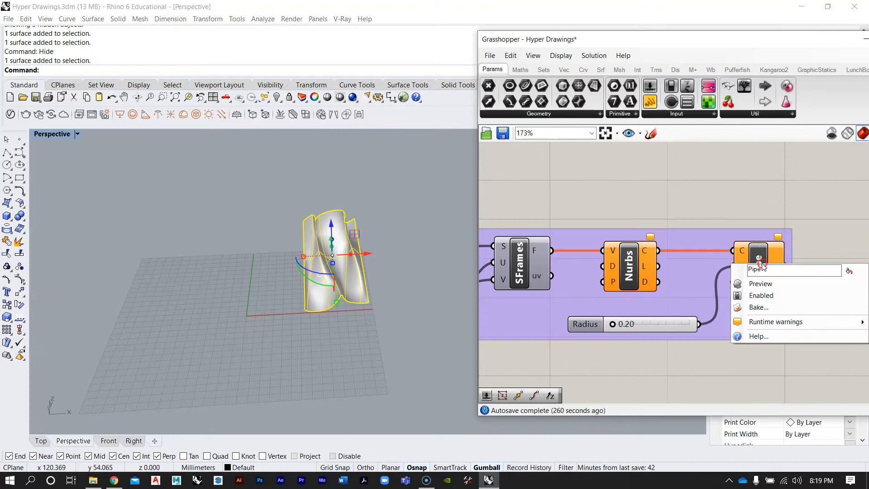
pyautogui.click(770, 296)
# Zoom the viewport to the selected lofted surface and inspect it
pyautogui.moveTo(621, 243); pyautogui.dragTo(750, 242, button='right')
pyautogui.scroll(-4, 671, 255)
pyautogui.scroll(3, 620, 252)
pyautogui.click(588, 248)
pyautogui.click(628, 208)
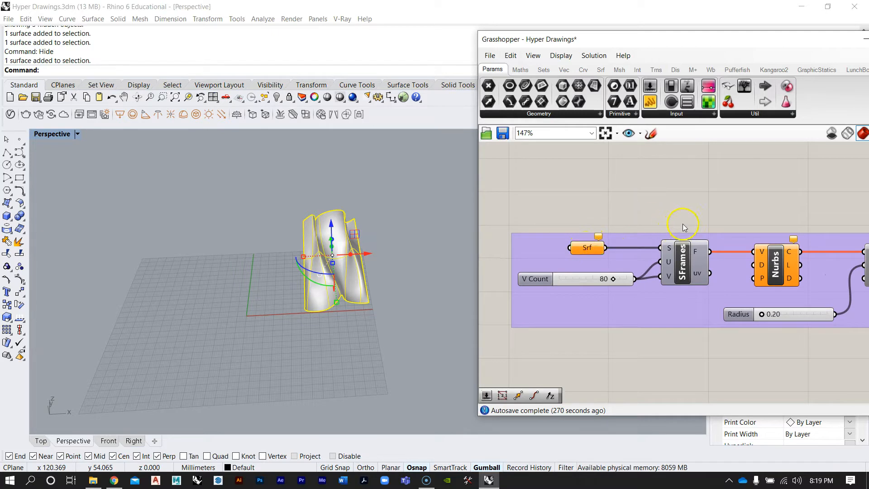
pyautogui.write('ZS')
pyautogui.press('Return')
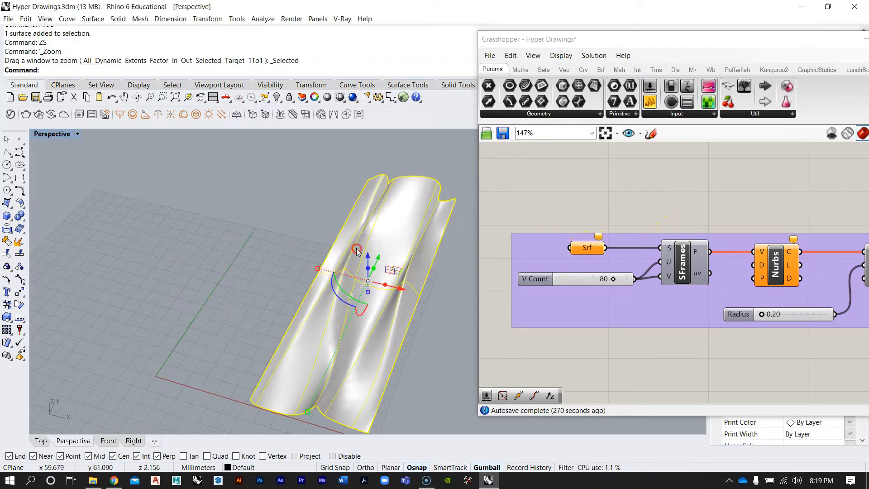
pyautogui.moveTo(599, 331); pyautogui.dragTo(596, 318, button='right')
pyautogui.moveTo(381, 321); pyautogui.dragTo(374, 307, button='right')
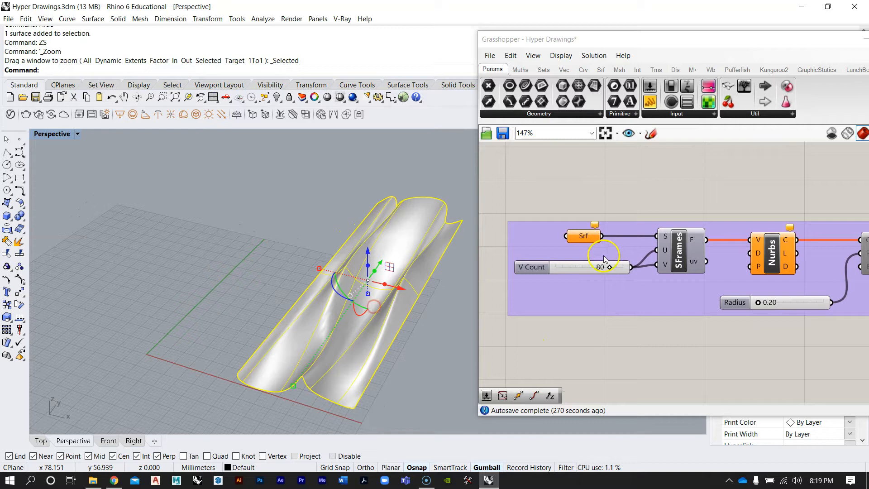
pyautogui.click(430, 179)
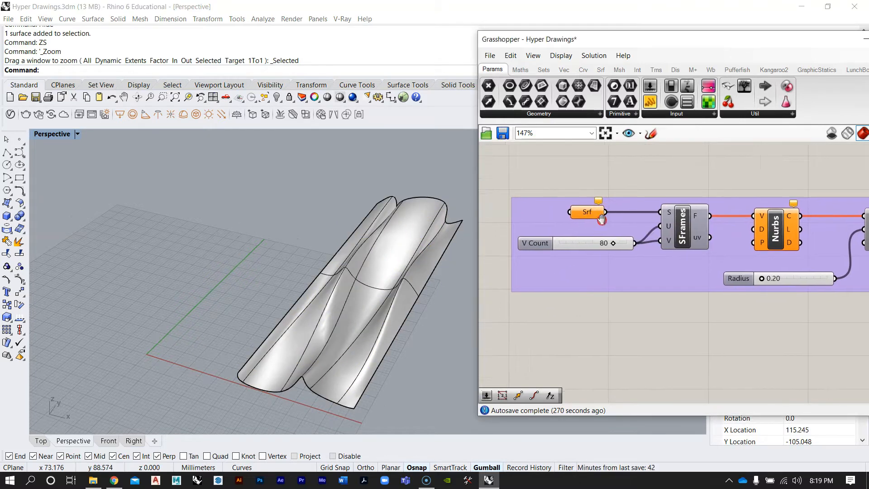
pyautogui.scroll(-5, 602, 281)
# Add a new Surface parameter to the canvas below the existing definition
pyautogui.doubleClick(600, 290)
pyautogui.write('srf')
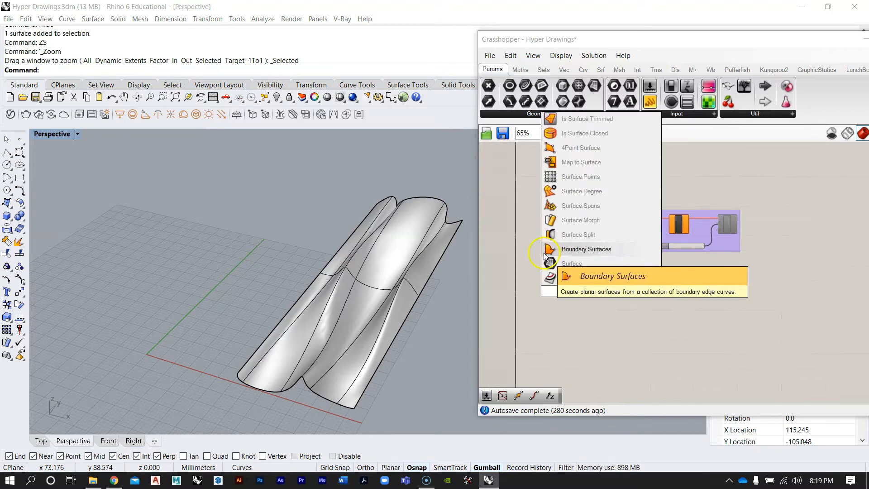
pyautogui.click(571, 263)
pyautogui.moveTo(622, 303); pyautogui.dragTo(620, 302)
pyautogui.click(615, 274)
pyautogui.moveTo(650, 267); pyautogui.dragTo(582, 283, button='right')
# Set the new Surface parameter to reference the lofted surface in the viewport
pyautogui.click(393, 293)
pyautogui.click(425, 331)
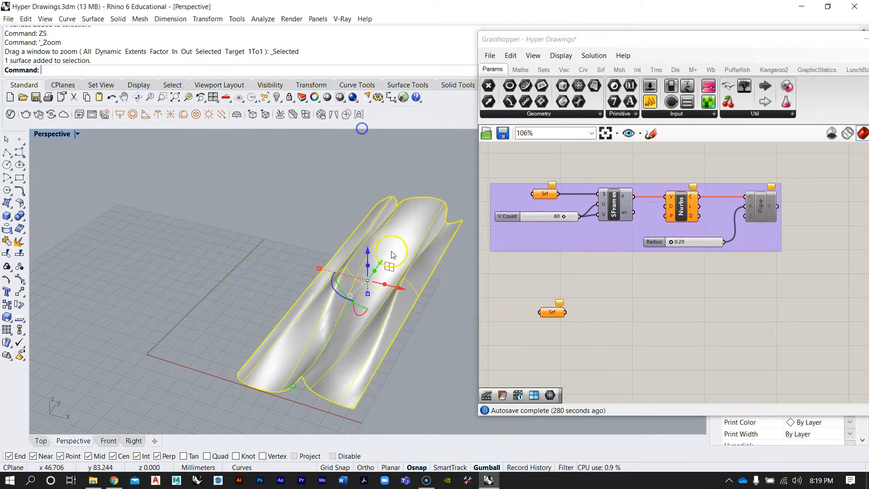
pyautogui.rightClick(551, 312)
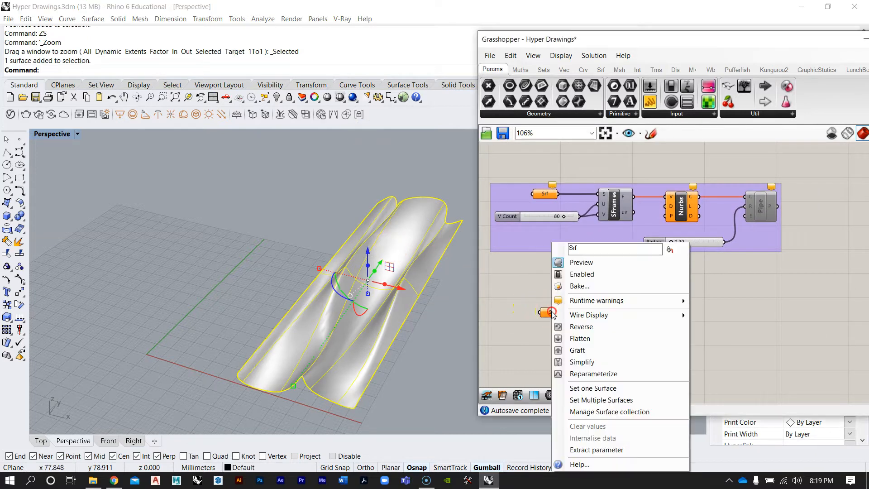
pyautogui.click(603, 390)
pyautogui.moveTo(408, 247); pyautogui.dragTo(264, 293, button='right')
# Hide the lofted surface and its seven section curves
pyautogui.hotkey('ctrl', 'h')
pyautogui.moveTo(447, 374); pyautogui.dragTo(284, 187)
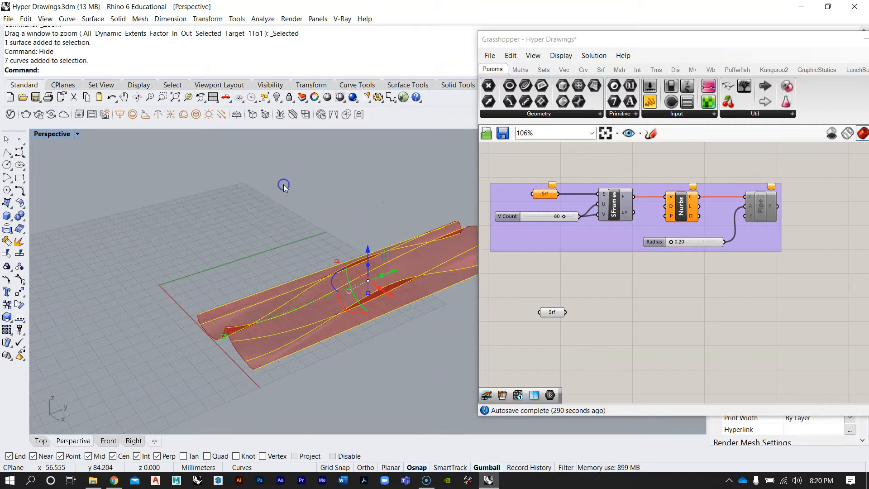
pyautogui.hotkey('ctrl', 'h')
# Add a Surface Frames component next to the new Surface parameter
pyautogui.moveTo(324, 330)
pyautogui.mouseDown(button='right')
pyautogui.moveTo(421, 346)
pyautogui.moveTo(258, 305)
pyautogui.moveTo(369, 322)
pyautogui.moveTo(291, 306)
pyautogui.moveTo(317, 324)
pyautogui.moveTo(421, 334)
pyautogui.moveTo(313, 337)
pyautogui.mouseUp(button='right')
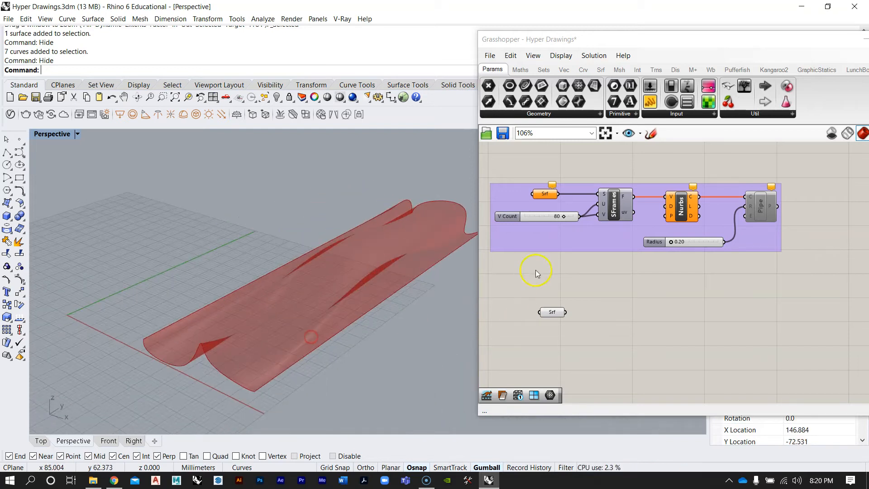
pyautogui.click(652, 307)
pyautogui.moveTo(651, 305); pyautogui.dragTo(682, 292, button='right')
pyautogui.moveTo(583, 297); pyautogui.dragTo(574, 292)
pyautogui.click(621, 329)
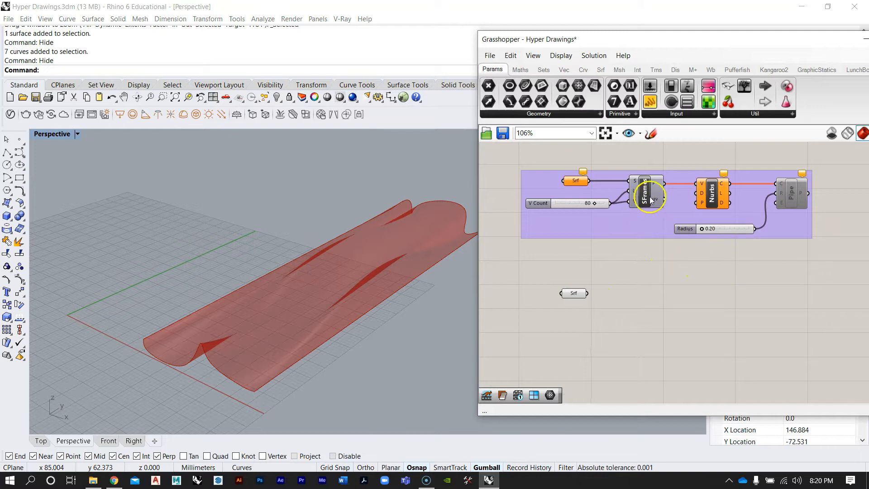
pyautogui.doubleClick(614, 303)
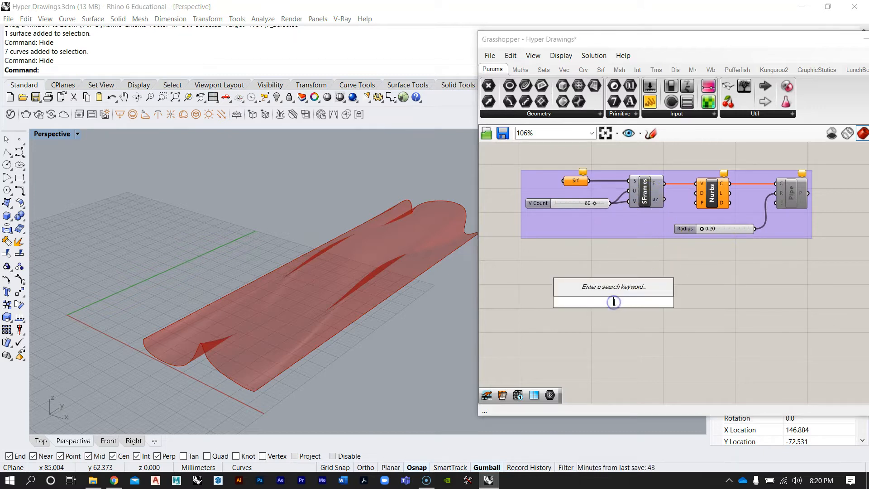
pyautogui.write('surface')
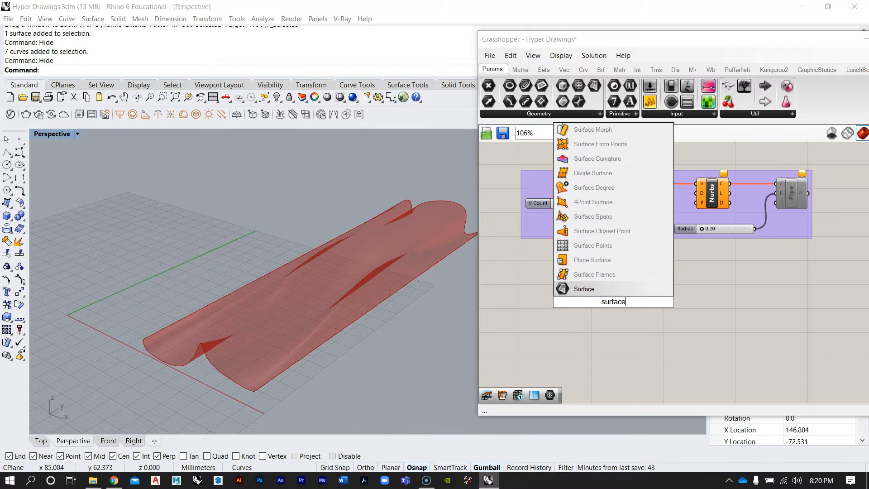
pyautogui.click(595, 275)
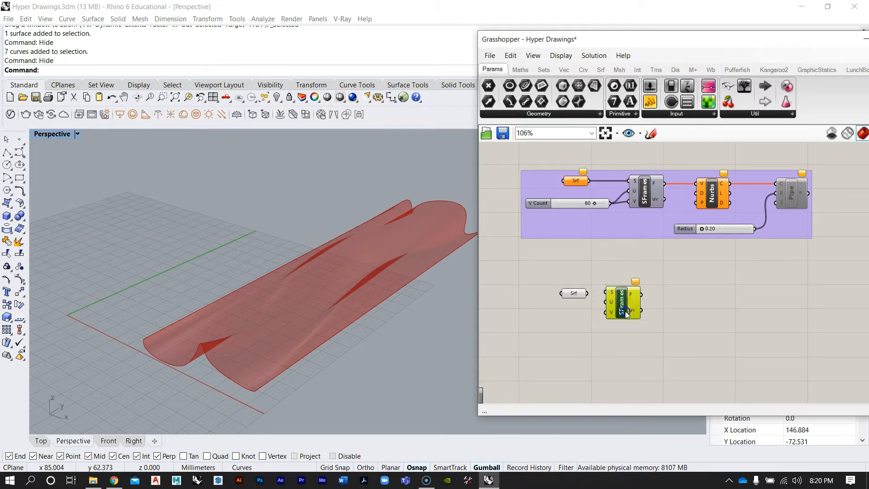
# Connect the new Surface parameter to the surface input of the new Surface Frames component
pyautogui.scroll(2, 595, 294)
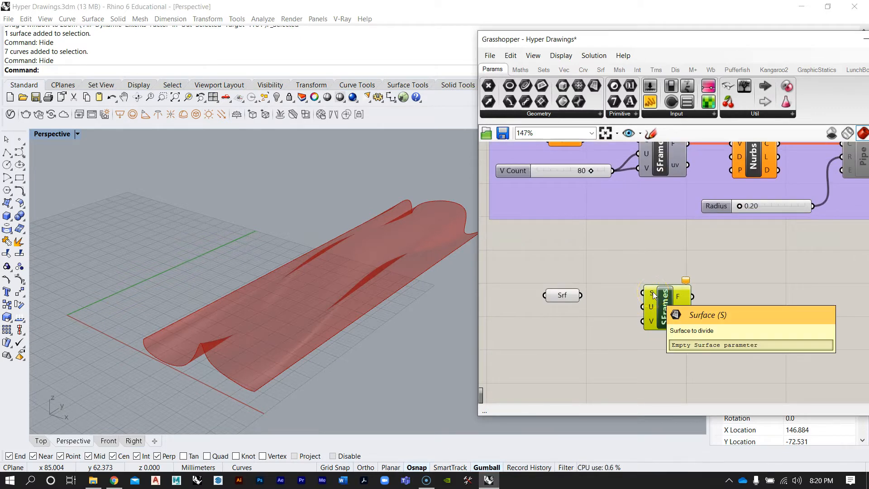
pyautogui.click(571, 299)
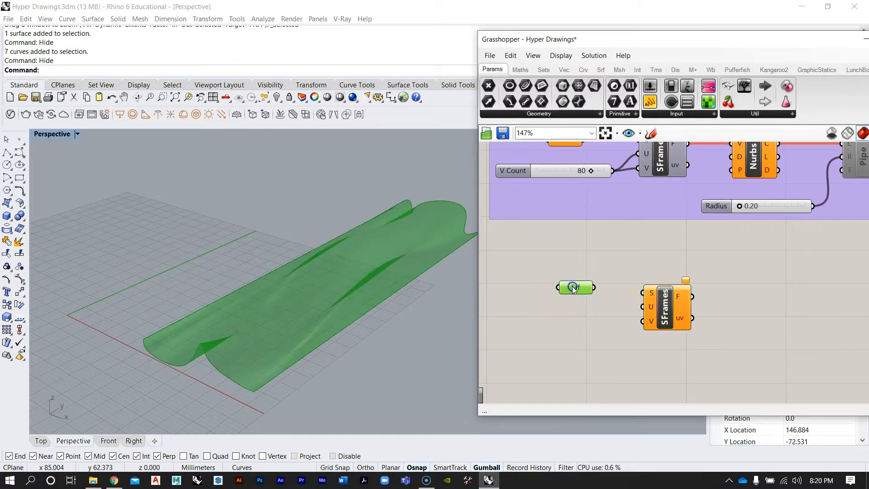
pyautogui.moveTo(630, 297); pyautogui.dragTo(643, 293)
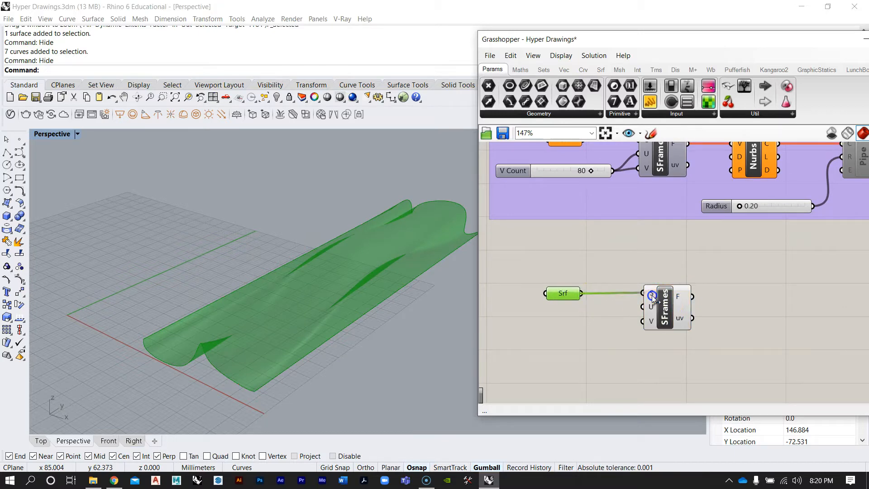
pyautogui.click(667, 303)
# Orbit and zoom the viewport to inspect the surface frames previewed across the lofted surface
pyautogui.moveTo(344, 274); pyautogui.dragTo(308, 324, button='right')
pyautogui.scroll(-5, 263, 298)
pyautogui.scroll(9, 268, 304)
pyautogui.moveTo(268, 306); pyautogui.dragTo(324, 278, button='right')
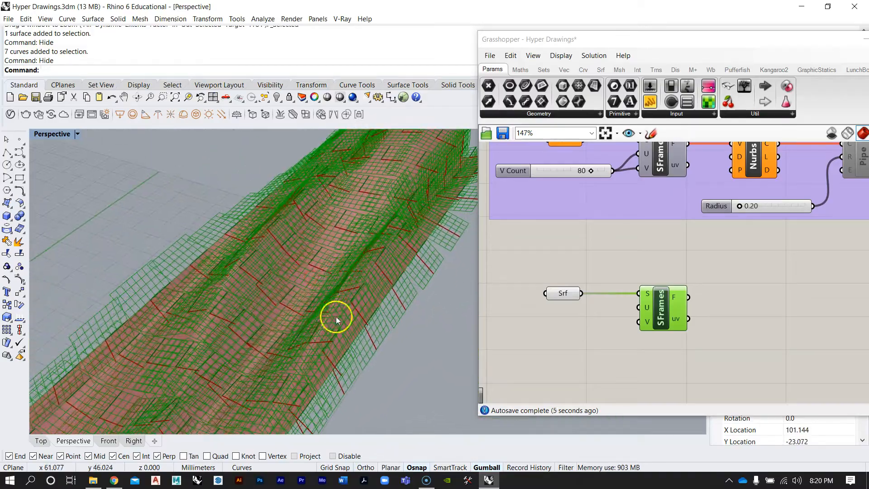
pyautogui.scroll(5, 337, 318)
pyautogui.moveTo(379, 314); pyautogui.dragTo(389, 307, button='right')
pyautogui.scroll(-8, 306, 299)
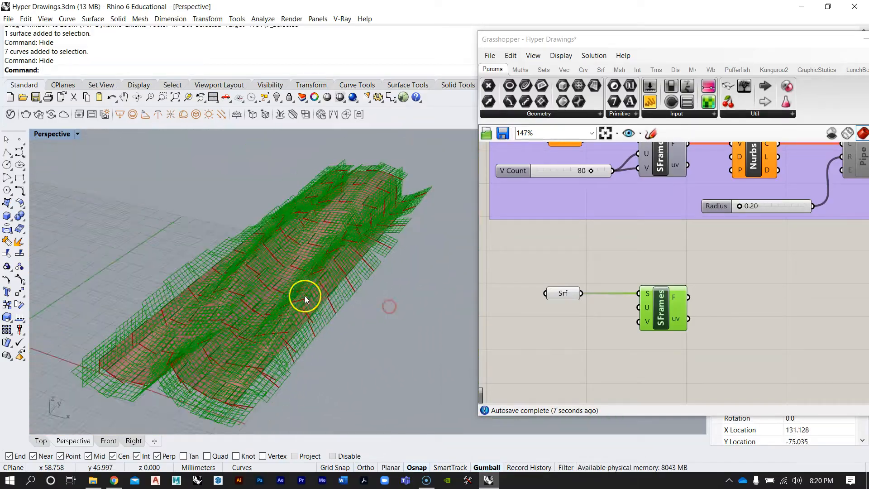
pyautogui.click(585, 252)
# Set the Grasshopper preview plane size to 4
pyautogui.click(560, 55)
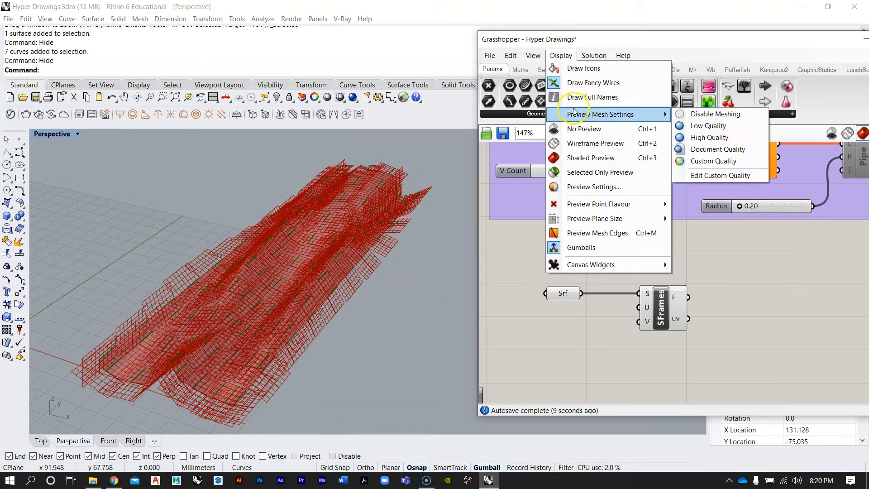
pyautogui.moveTo(598, 219)
pyautogui.click(698, 218)
pyautogui.moveTo(701, 218); pyautogui.dragTo(689, 218)
pyautogui.write('4')
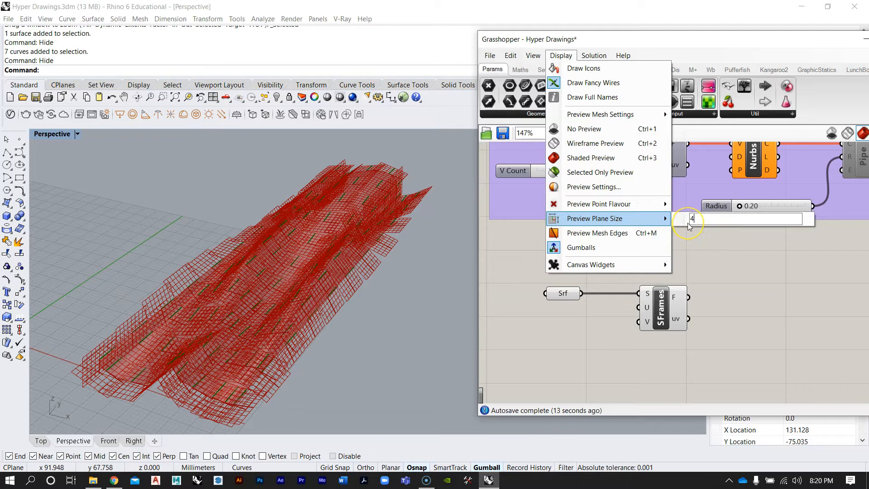
pyautogui.click(720, 273)
pyautogui.moveTo(431, 340); pyautogui.dragTo(317, 303, button='right')
pyautogui.moveTo(303, 257); pyautogui.dragTo(288, 297, button='right')
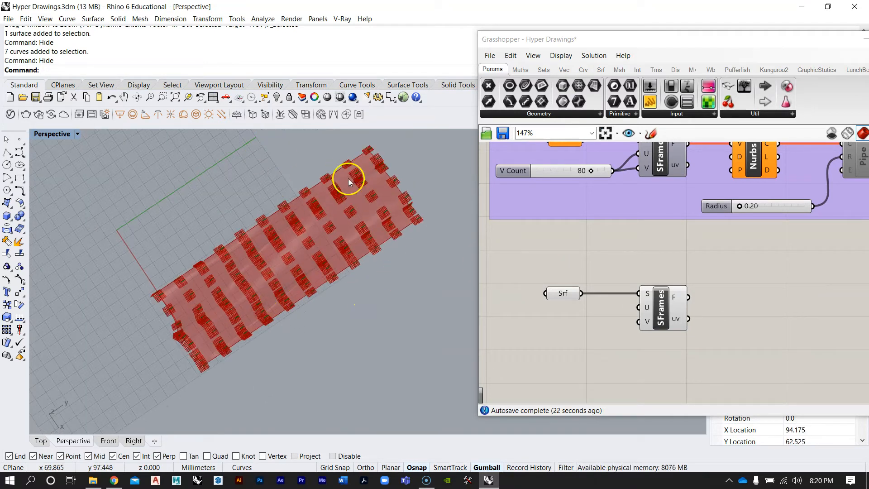
pyautogui.moveTo(197, 348); pyautogui.dragTo(192, 339, button='right')
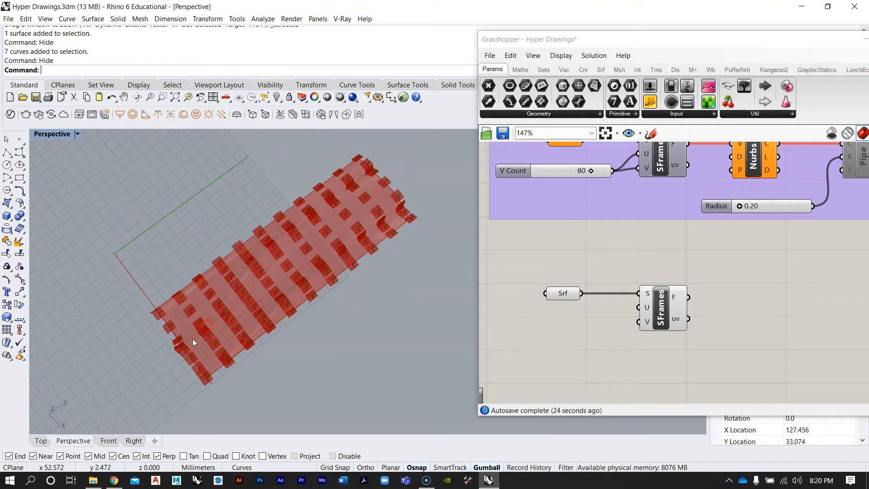
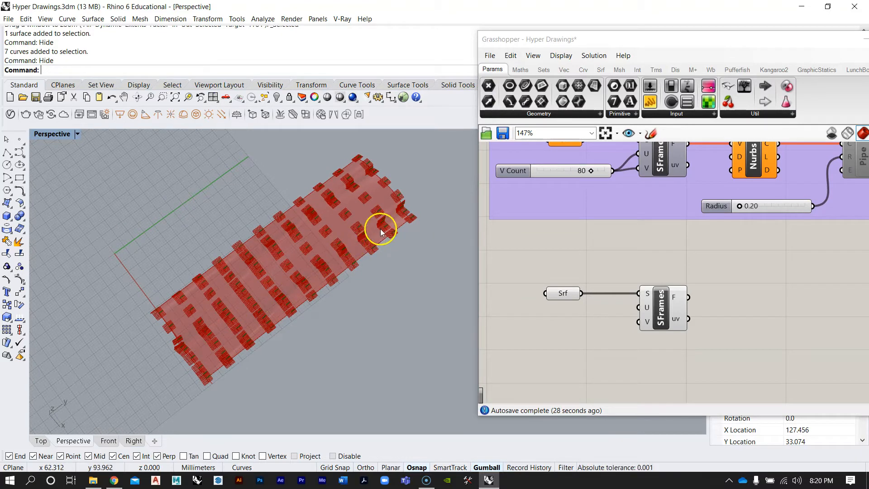
# Examine the preview planes across the lofted surface closely by orbiting and zooming around the model
pyautogui.moveTo(403, 207); pyautogui.dragTo(173, 247, button='right')
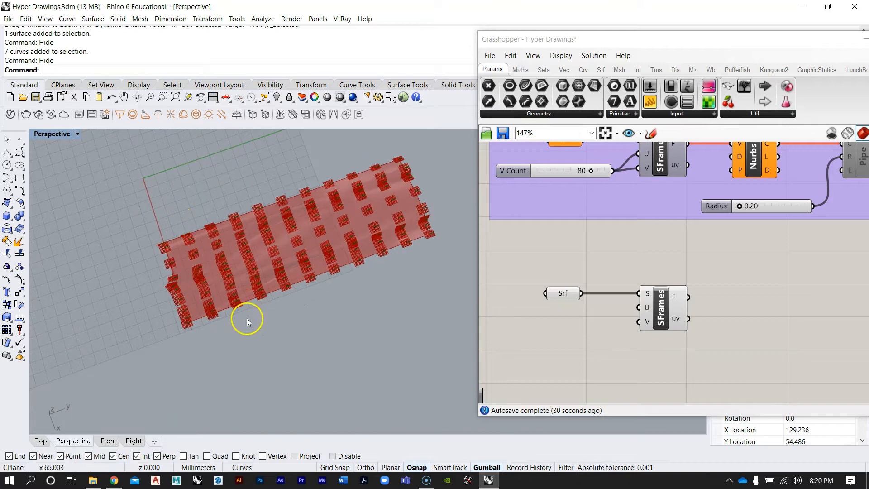
pyautogui.moveTo(427, 218); pyautogui.dragTo(171, 231, button='right')
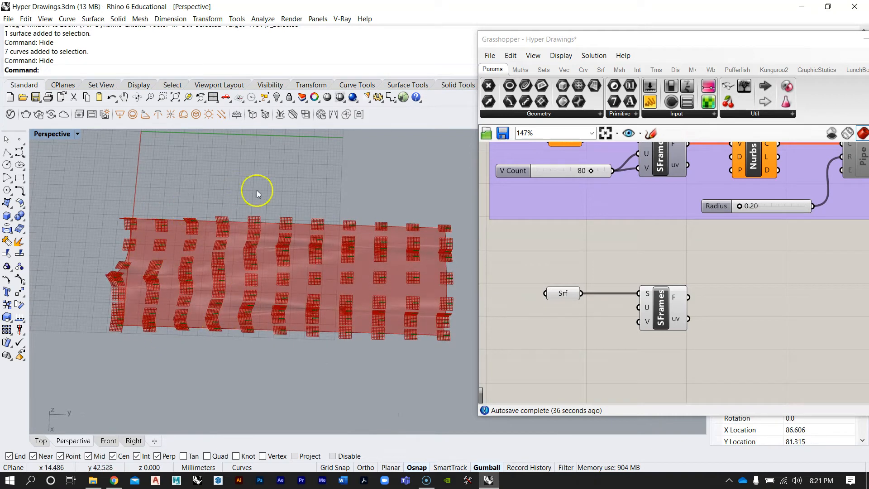
pyautogui.moveTo(279, 312); pyautogui.dragTo(244, 300, button='right')
pyautogui.scroll(5, 244, 301)
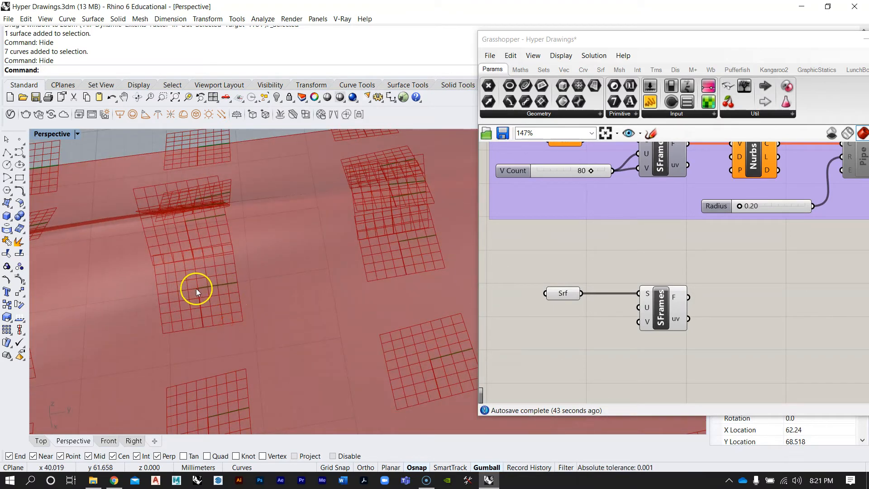
pyautogui.moveTo(197, 289); pyautogui.dragTo(357, 258, button='right')
pyautogui.scroll(5, 357, 257)
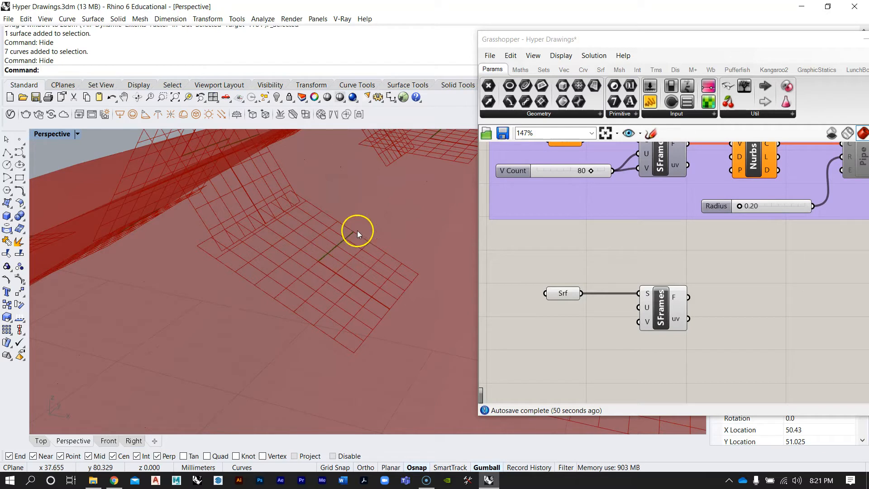
pyautogui.scroll(-5, 317, 273)
pyautogui.moveTo(325, 268); pyautogui.dragTo(348, 251, button='right')
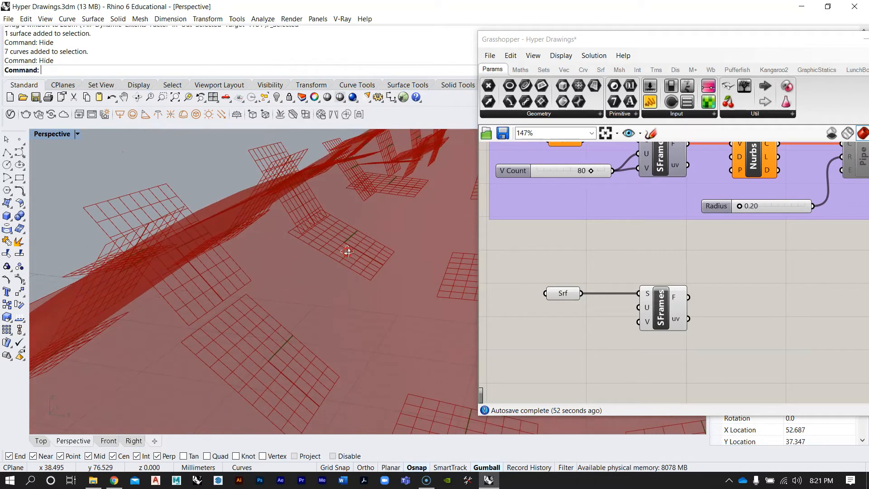
pyautogui.scroll(5, 333, 246)
pyautogui.scroll(-10, 335, 252)
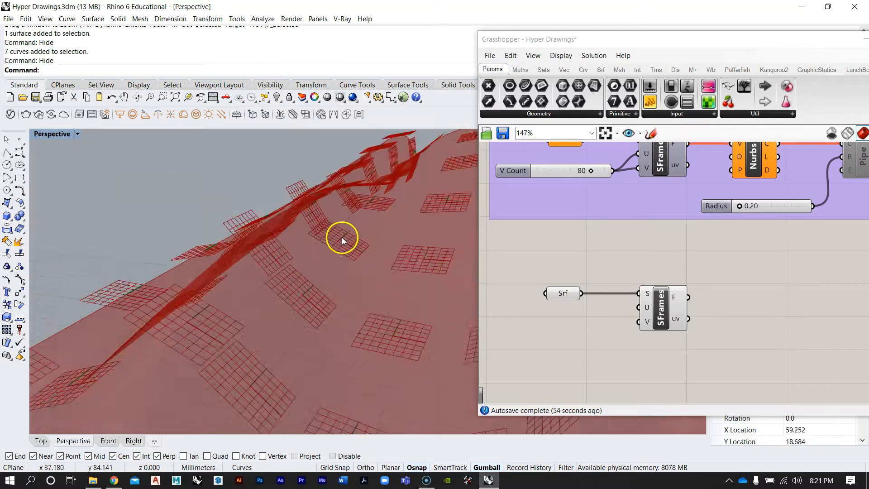
pyautogui.moveTo(291, 296); pyautogui.dragTo(340, 269, button='right')
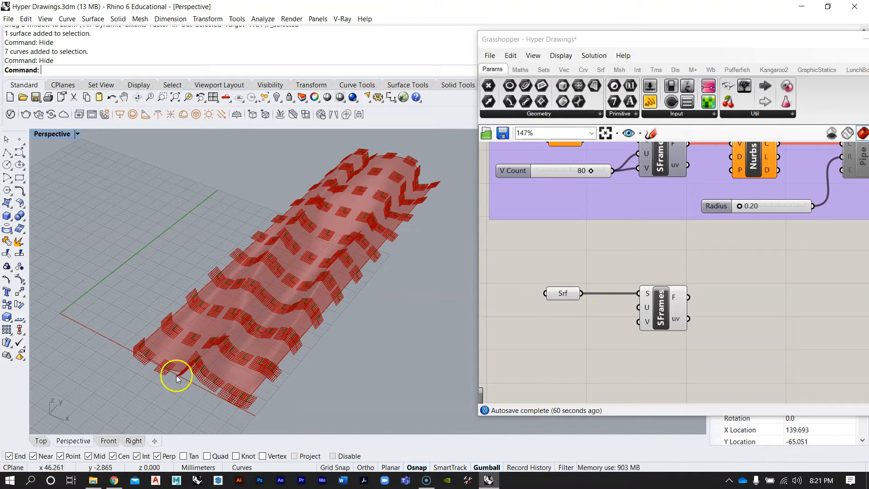
pyautogui.scroll(2, 646, 305)
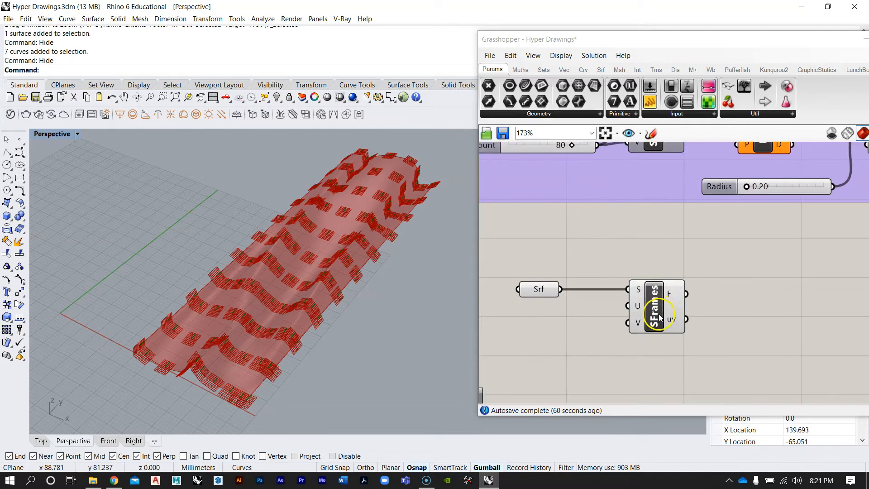
# Review the original V Count definition on the canvas and orbit the viewport around the surface frames again
pyautogui.click(639, 319)
pyautogui.click(707, 309)
pyautogui.scroll(-3, 666, 320)
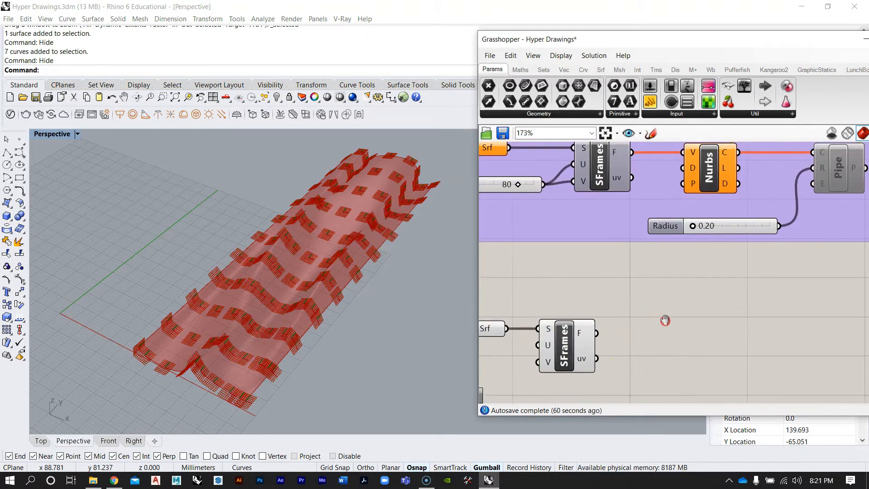
pyautogui.scroll(2, 566, 334)
pyautogui.moveTo(561, 334); pyautogui.dragTo(614, 256, button='right')
pyautogui.scroll(1, 589, 315)
pyautogui.moveTo(247, 238); pyautogui.dragTo(265, 263, button='right')
pyautogui.scroll(-5, 290, 278)
pyautogui.scroll(5, 295, 286)
pyautogui.moveTo(297, 303); pyautogui.dragTo(319, 280, button='right')
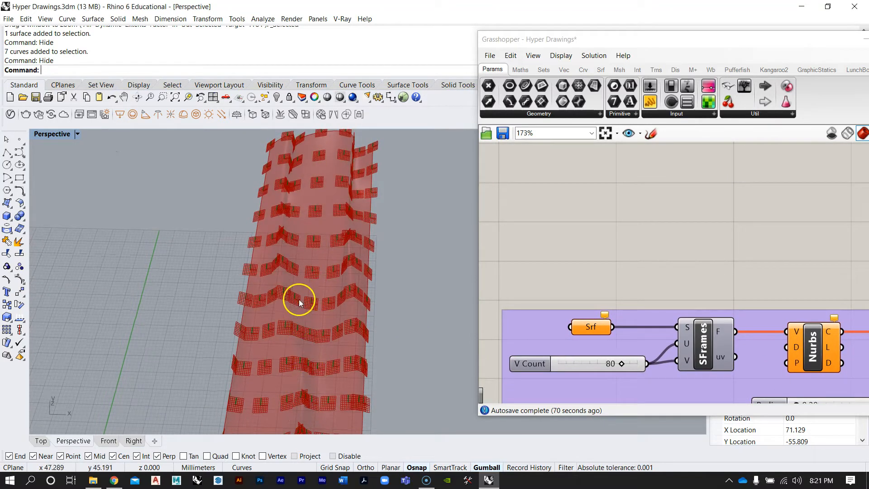
pyautogui.moveTo(321, 144); pyautogui.dragTo(354, 175, button='right')
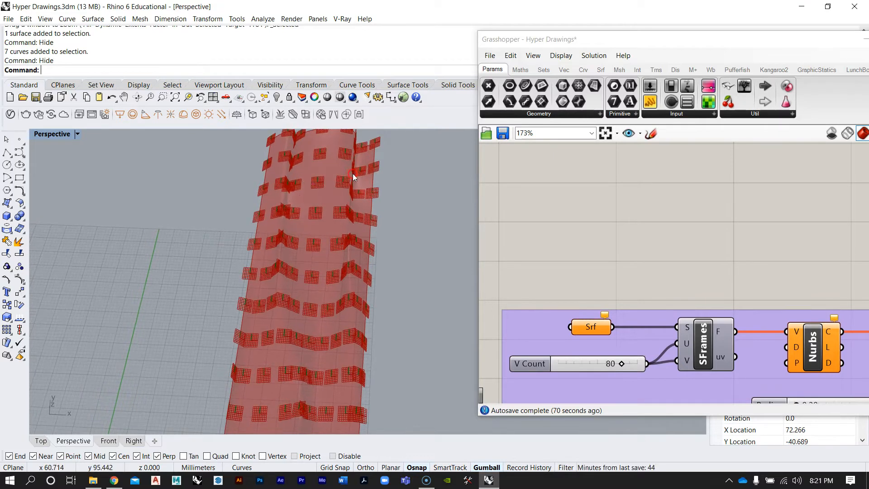
pyautogui.scroll(-6, 611, 253)
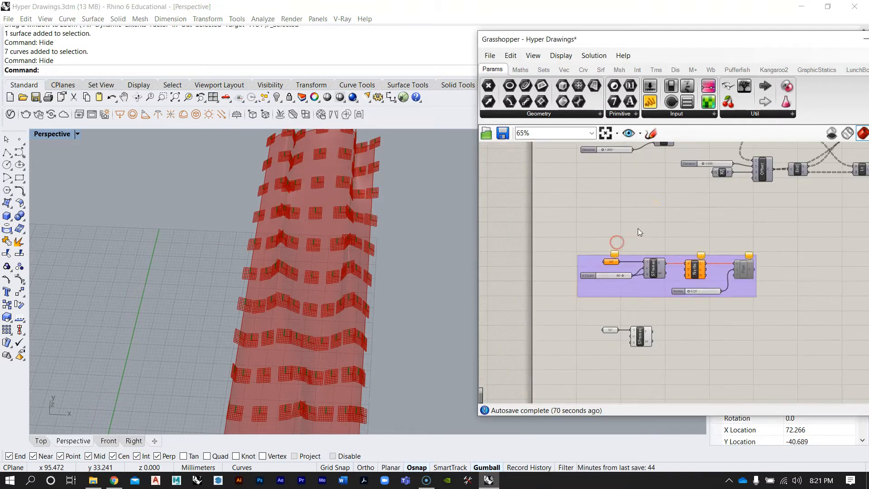
pyautogui.scroll(4, 629, 305)
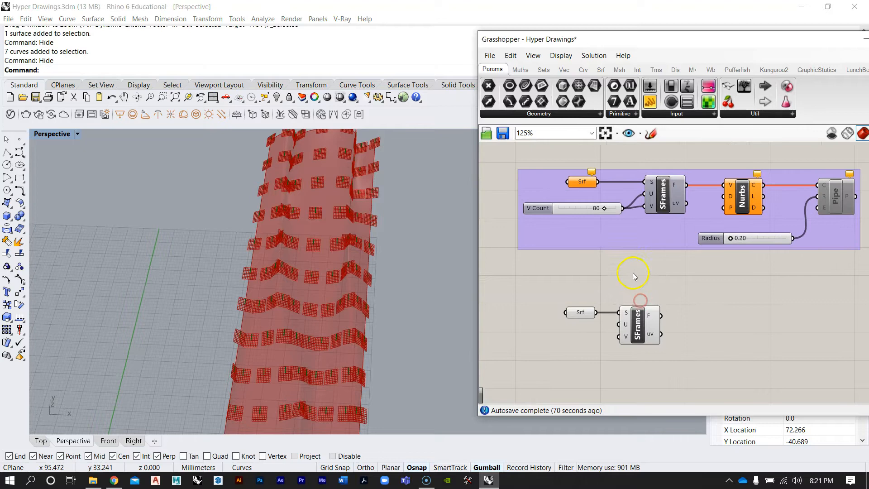
pyautogui.moveTo(362, 181); pyautogui.dragTo(385, 202, button='right')
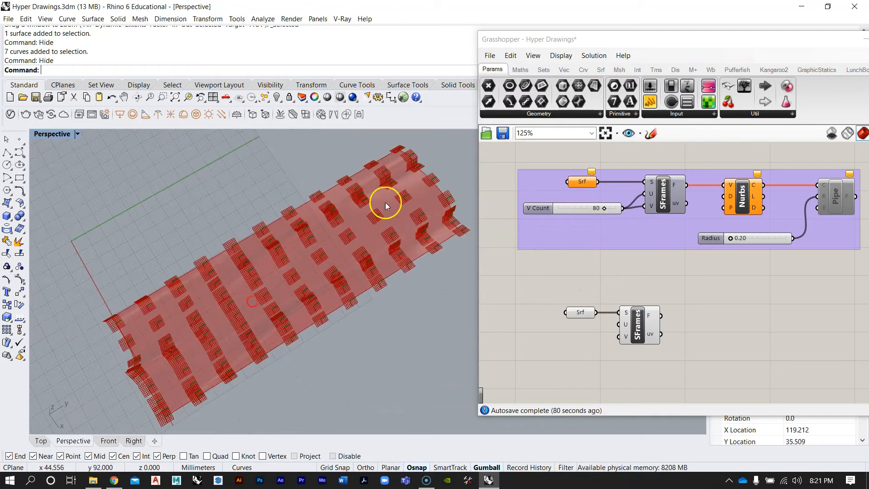
pyautogui.click(565, 210)
pyautogui.hotkey('ctrl', 'c')
pyautogui.hotkey('ctrl', 'v')
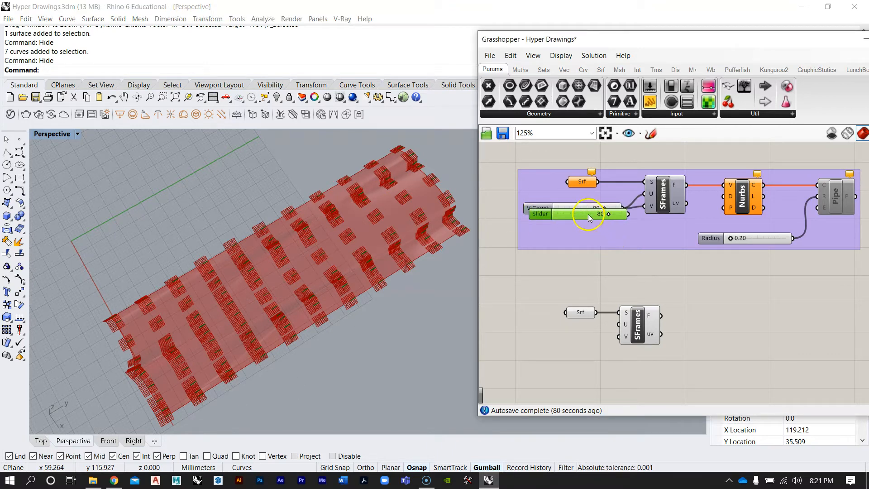
pyautogui.press('Delete')
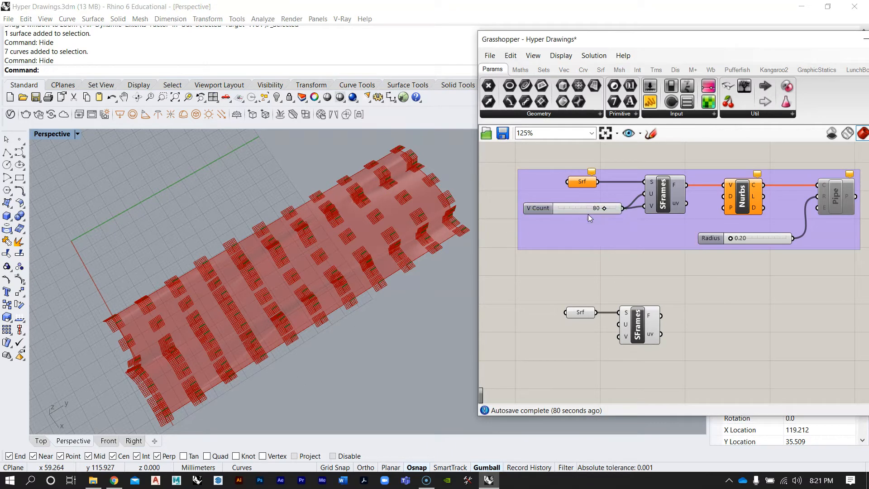
# Add a number slider set to 100 and connect it to the U and V inputs of the new Surface Frames component
pyautogui.doubleClick(559, 362)
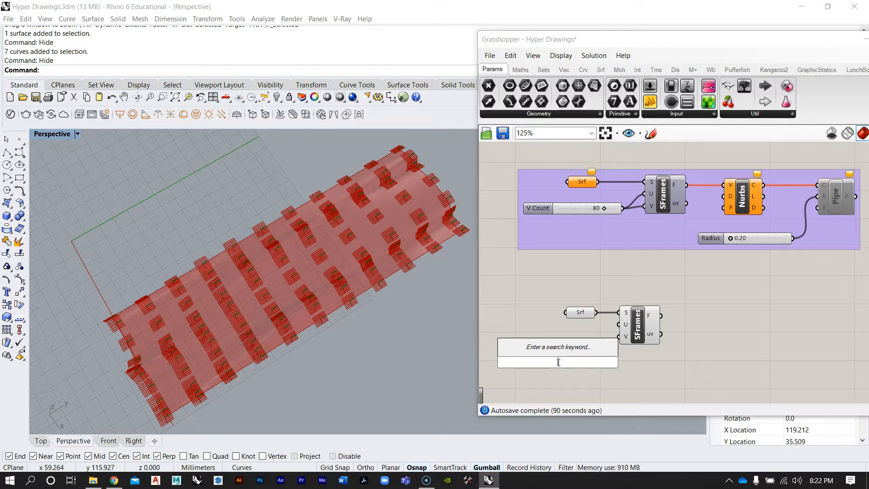
pyautogui.write('100')
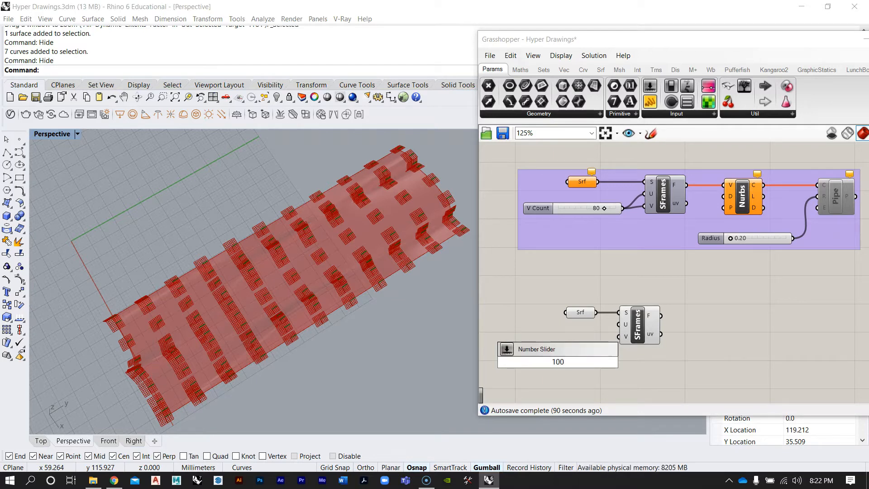
pyautogui.press('Return')
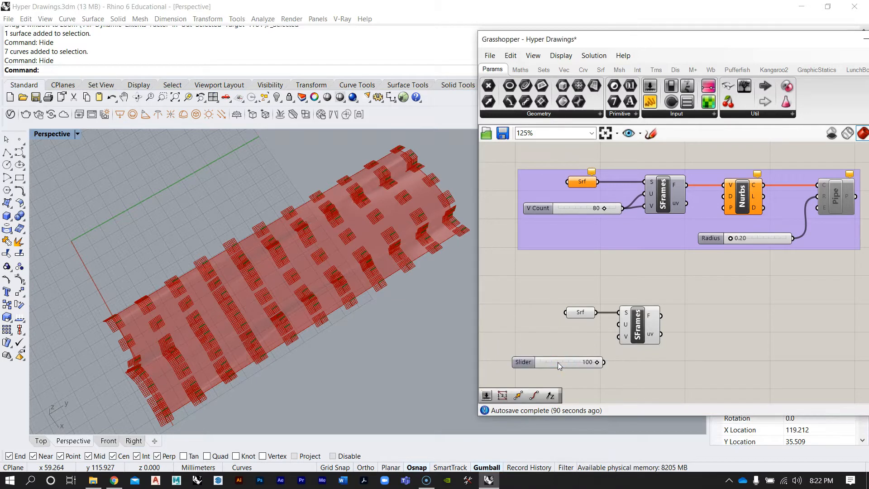
pyautogui.scroll(3, 539, 391)
pyautogui.moveTo(600, 341); pyautogui.dragTo(574, 297)
pyautogui.moveTo(640, 292); pyautogui.dragTo(692, 288)
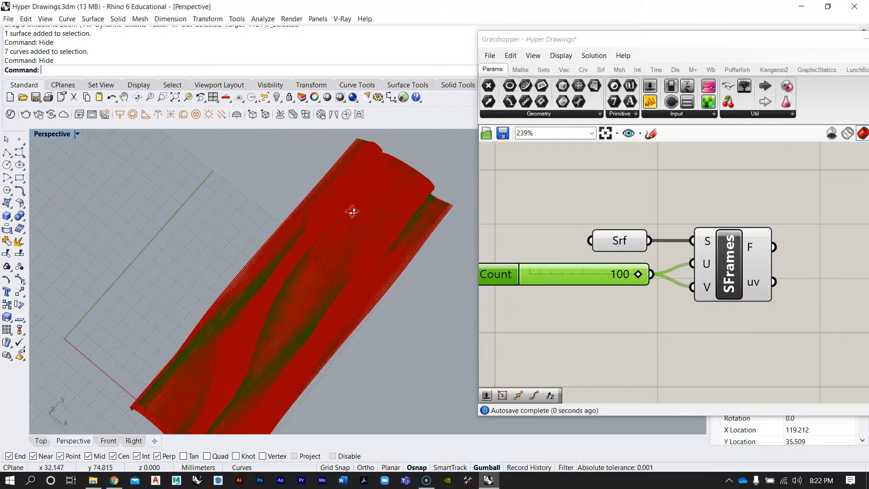
# Set the Grasshopper preview plane size to 0.25
pyautogui.scroll(6, 350, 252)
pyautogui.scroll(-6, 350, 252)
pyautogui.moveTo(351, 255); pyautogui.dragTo(417, 288, button='right')
pyautogui.scroll(3, 330, 274)
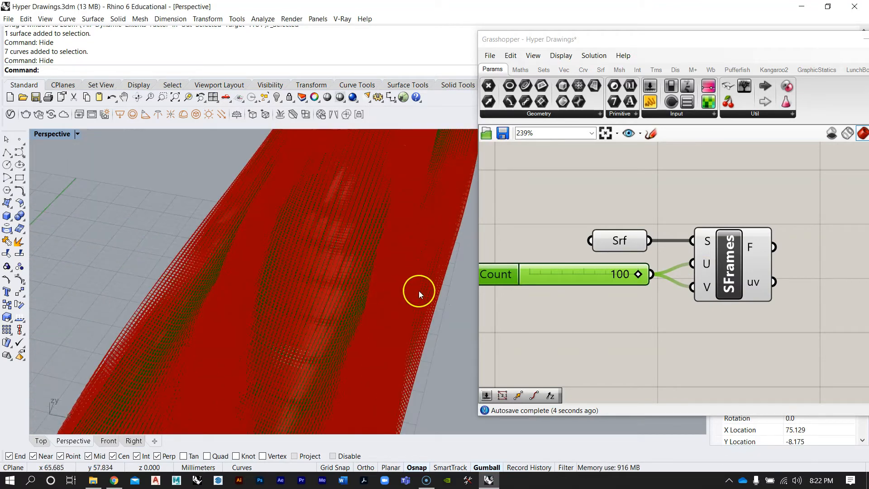
pyautogui.moveTo(659, 177); pyautogui.dragTo(646, 204, button='right')
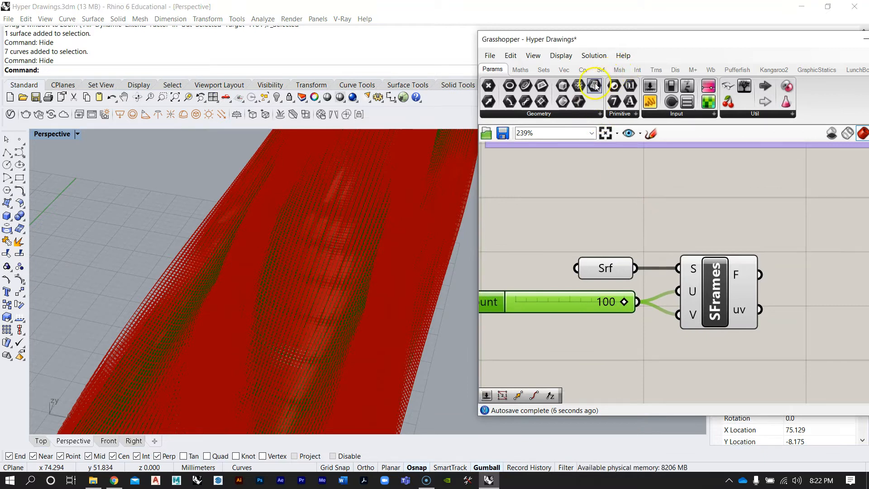
pyautogui.moveTo(401, 244); pyautogui.dragTo(368, 256, button='right')
pyautogui.click(569, 56)
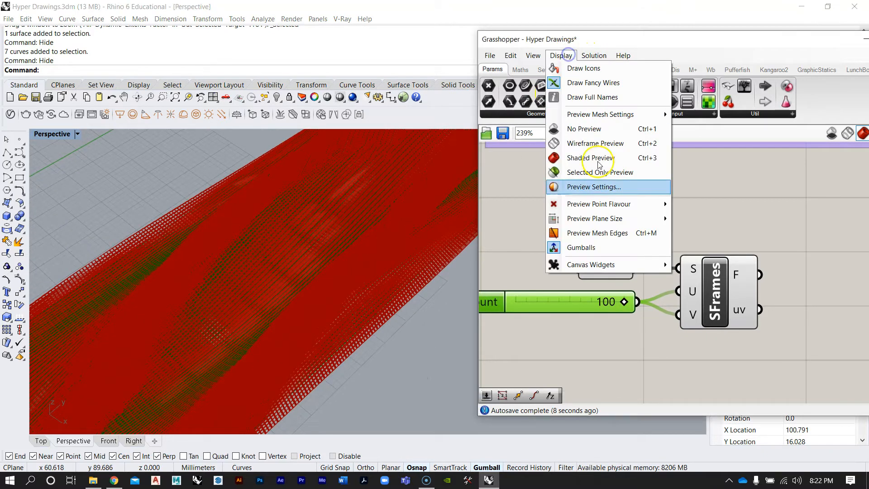
pyautogui.moveTo(603, 218)
pyautogui.click(686, 220)
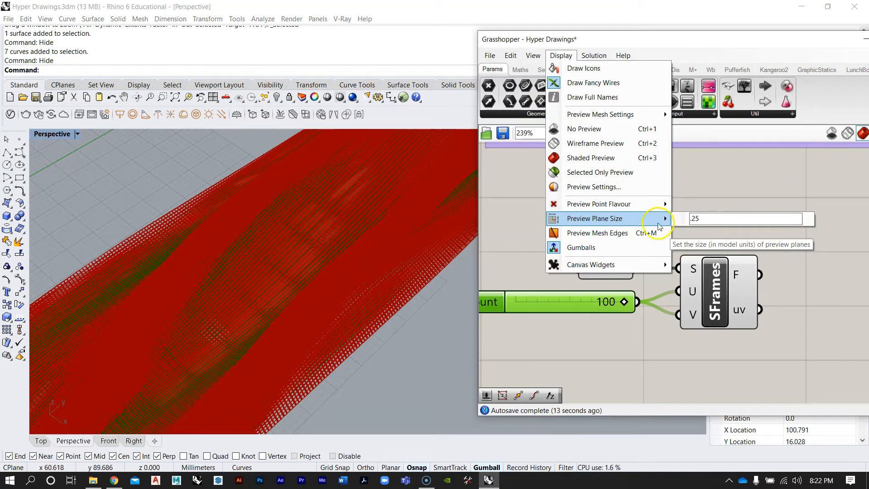
pyautogui.click(752, 194)
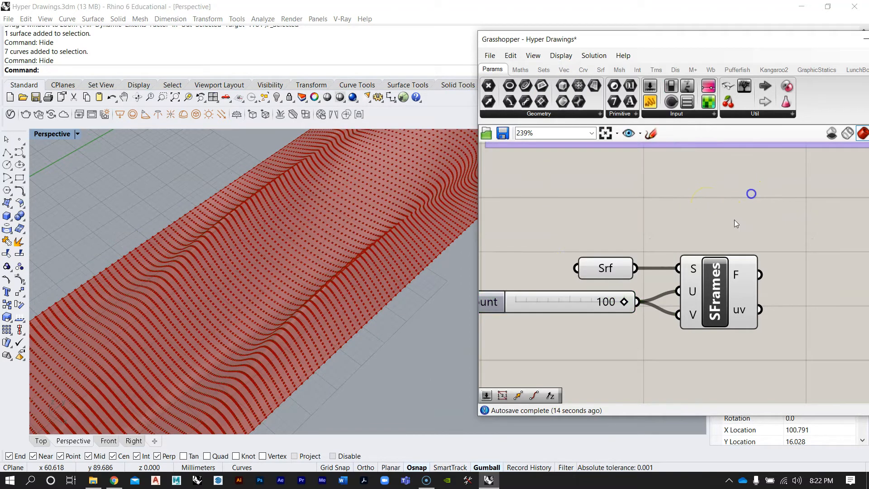
# Zoom and orbit the viewport to inspect the denser, smaller frames on the surface
pyautogui.scroll(10, 319, 301)
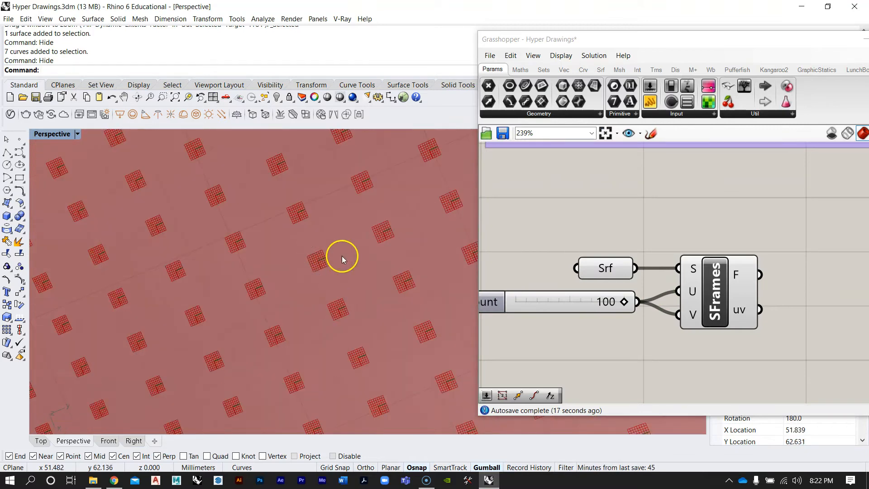
pyautogui.moveTo(312, 241); pyautogui.dragTo(389, 190, button='right')
pyautogui.scroll(-12, 298, 255)
pyautogui.moveTo(322, 274); pyautogui.dragTo(265, 297, button='right')
pyautogui.scroll(6, 319, 199)
pyautogui.moveTo(324, 225)
pyautogui.keyDown('shift'); pyautogui.mouseDown(button='right')
pyautogui.moveTo(295, 260)
pyautogui.moveTo(318, 251)
pyautogui.mouseUp(button='right'); pyautogui.keyUp('shift')
pyautogui.scroll(-6, 294, 258)
pyautogui.scroll(-5, 700, 226)
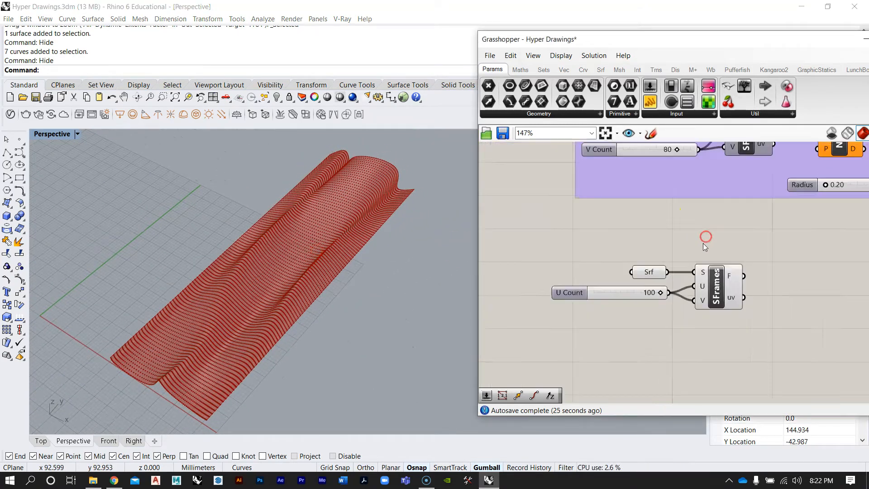
# Select the new Surface Frames component and inspect its highlighted frames from the Top viewport
pyautogui.moveTo(670, 301)
pyautogui.mouseDown(button='right')
pyautogui.moveTo(650, 288)
pyautogui.moveTo(666, 284)
pyautogui.mouseUp(button='right')
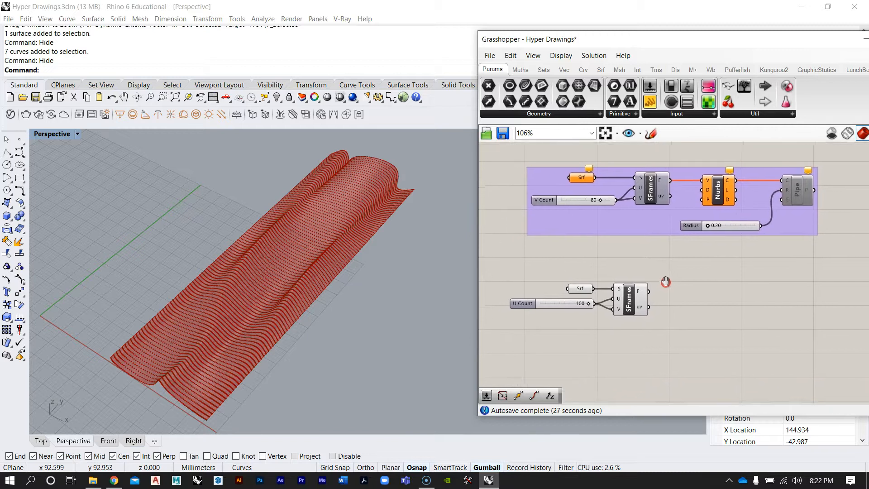
pyautogui.scroll(3, 666, 283)
pyautogui.click(642, 296)
pyautogui.moveTo(395, 270)
pyautogui.mouseDown(button='right')
pyautogui.moveTo(219, 265)
pyautogui.moveTo(291, 287)
pyautogui.moveTo(202, 249)
pyautogui.moveTo(94, 161)
pyautogui.mouseUp(button='right')
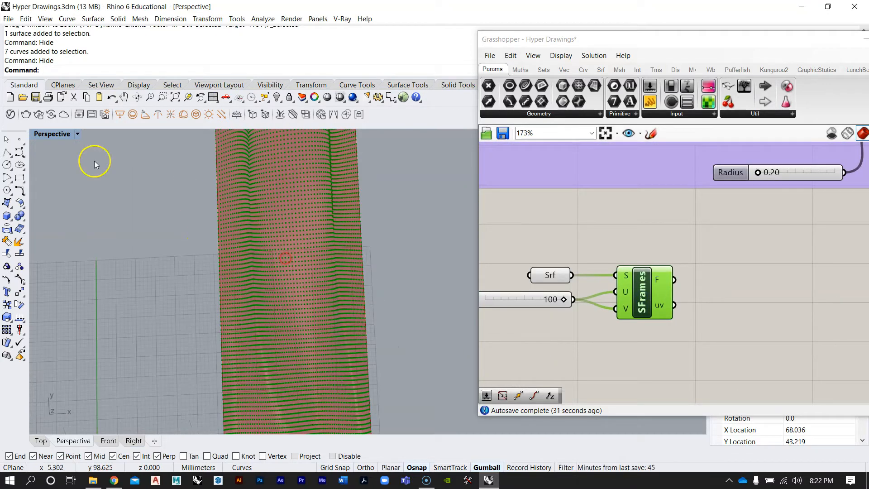
pyautogui.doubleClick(49, 134)
pyautogui.doubleClick(49, 135)
pyautogui.scroll(5, 384, 219)
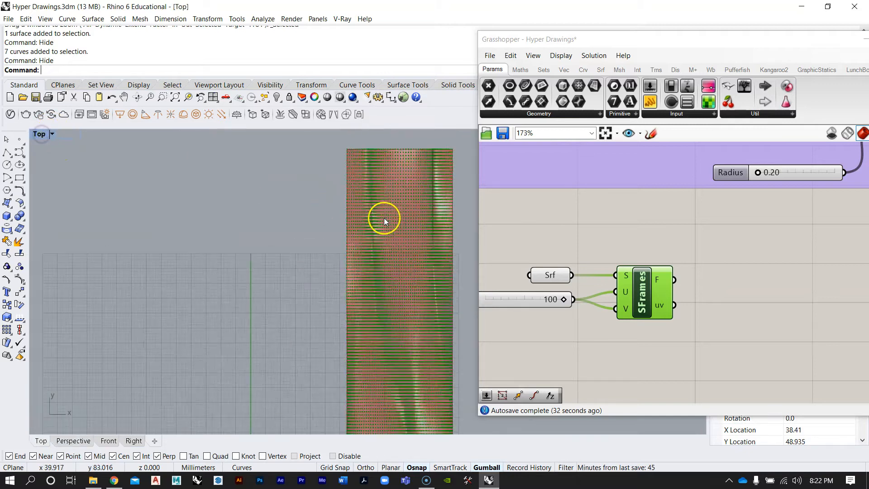
pyautogui.moveTo(396, 197); pyautogui.dragTo(287, 303, button='right')
pyautogui.moveTo(324, 218); pyautogui.dragTo(311, 271, button='right')
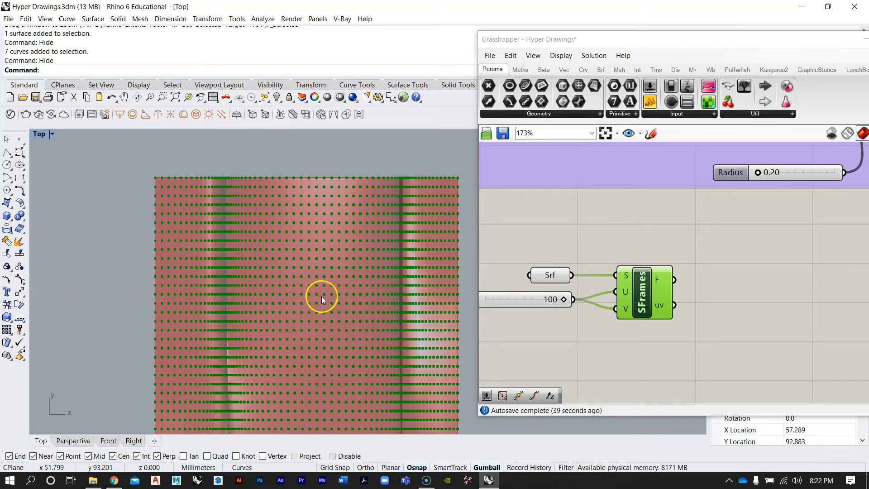
pyautogui.scroll(-3, 692, 283)
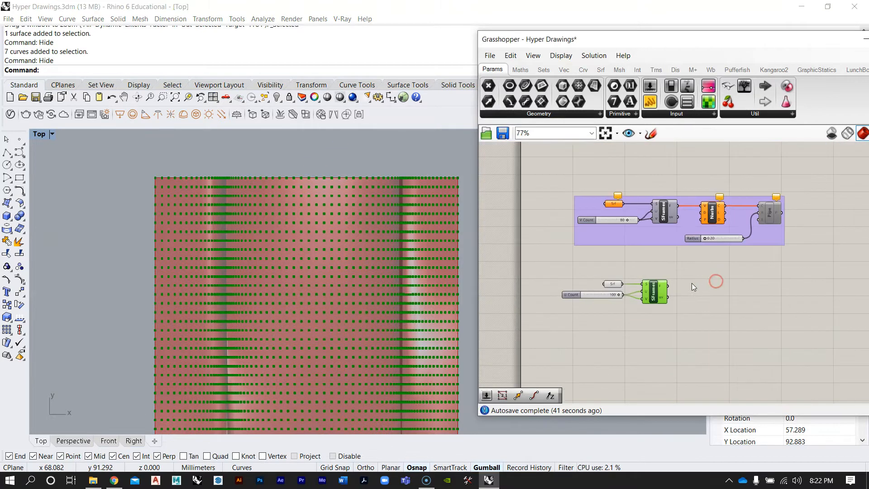
# Add a Nurbs Curve component beside the new Surface Frames component
pyautogui.scroll(2, 691, 262)
pyautogui.doubleClick(696, 313)
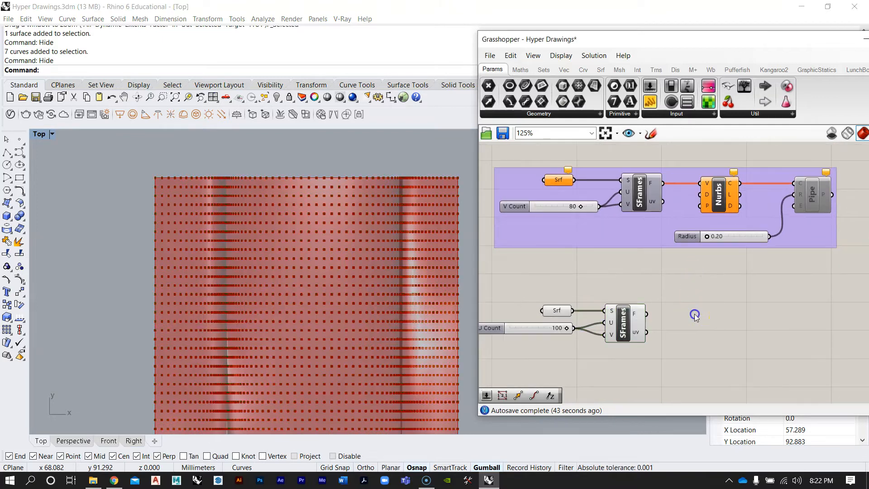
pyautogui.write('nurbs')
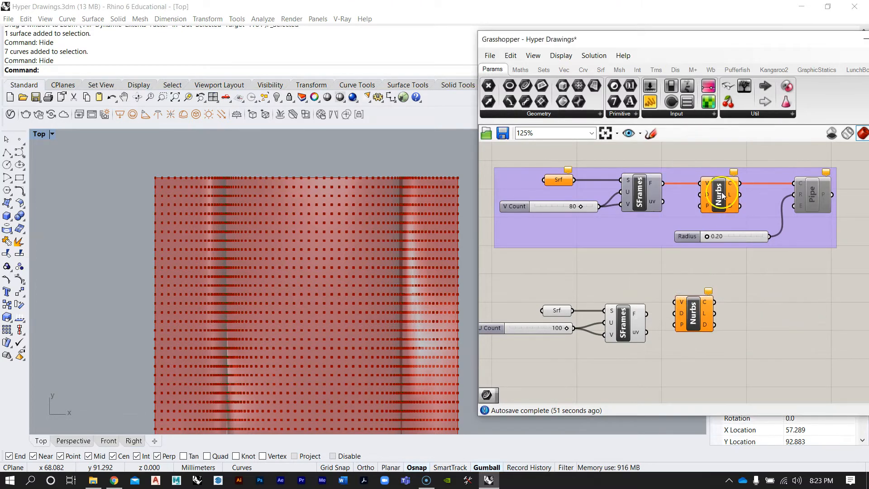
pyautogui.moveTo(679, 368); pyautogui.dragTo(671, 314, button='right')
pyautogui.scroll(4, 318, 197)
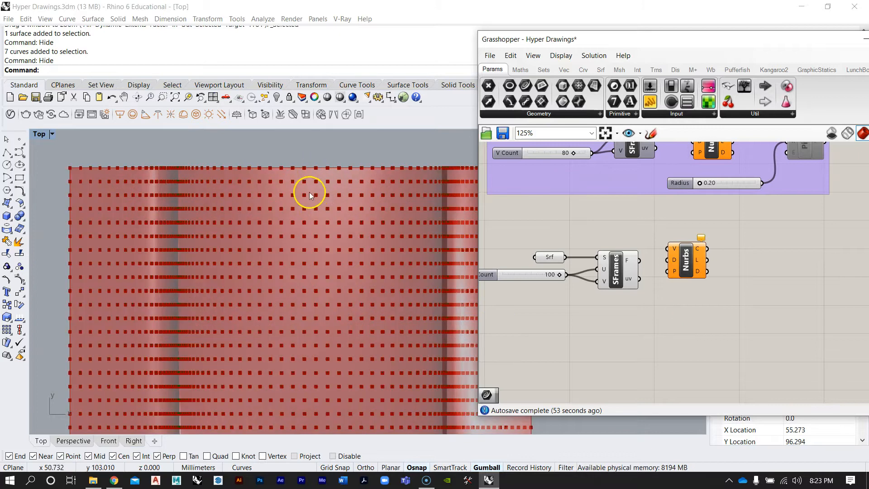
# Connect the new Surface Frames frame output to the Nurbs Curve vertices input
pyautogui.scroll(2, 677, 245)
pyautogui.moveTo(691, 273); pyautogui.dragTo(709, 284)
pyautogui.scroll(-1, 708, 247)
pyautogui.moveTo(707, 247); pyautogui.dragTo(628, 281, button='right')
pyautogui.scroll(-2, 642, 270)
pyautogui.scroll(2, 616, 289)
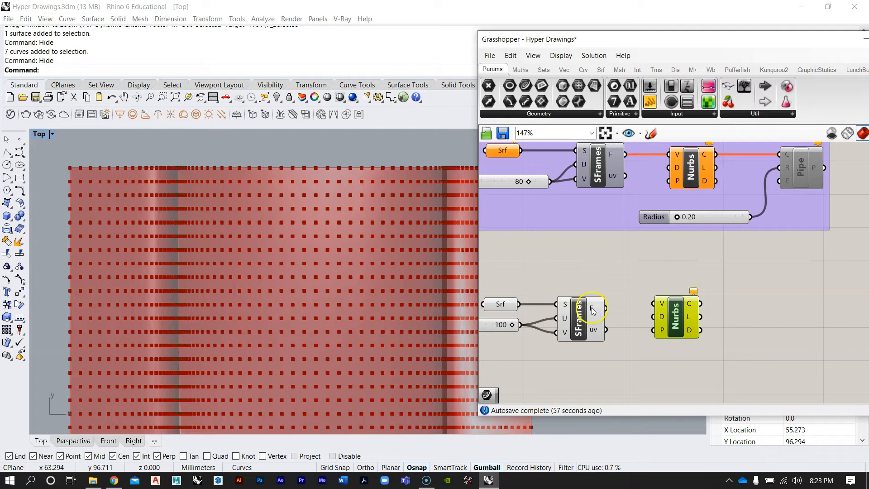
pyautogui.moveTo(593, 310)
pyautogui.scroll(3, 319, 213)
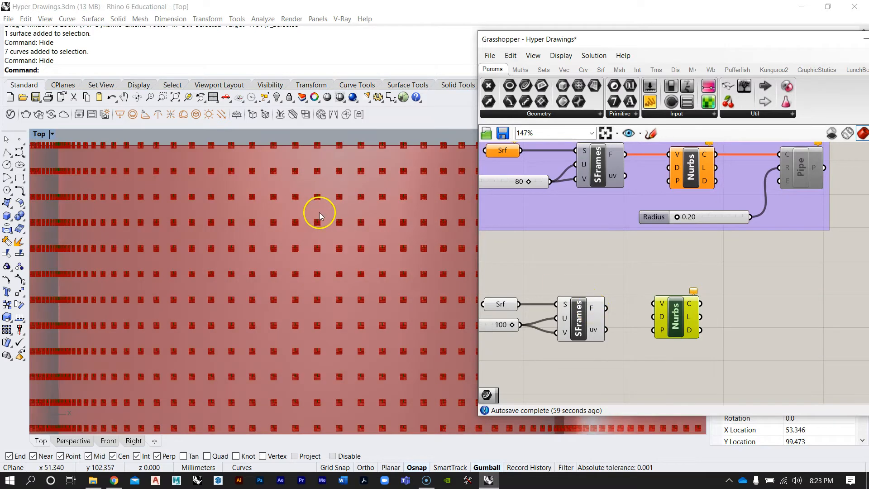
pyautogui.scroll(3, 319, 225)
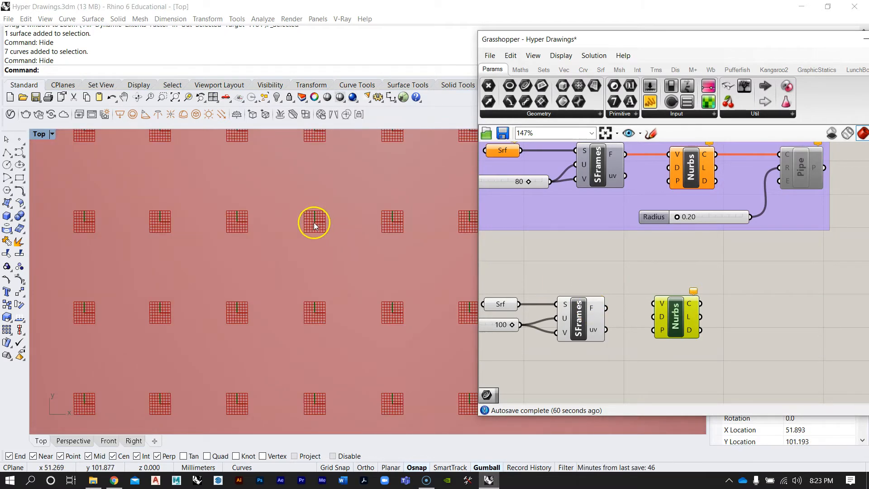
pyautogui.moveTo(652, 302); pyautogui.dragTo(691, 329)
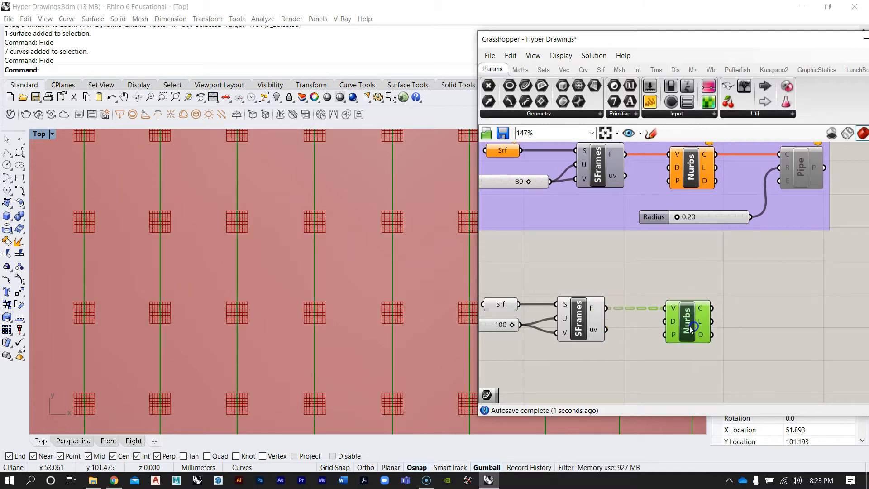
# Inspect the resulting nurbs curves across the surface in the Top and Perspective viewports
pyautogui.scroll(-6, 308, 236)
pyautogui.moveTo(310, 313); pyautogui.dragTo(313, 135, button='right')
pyautogui.scroll(8, 294, 256)
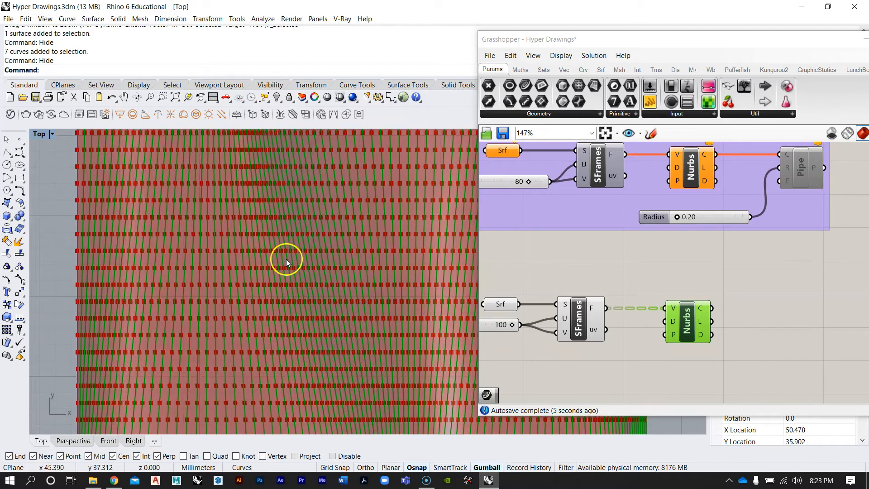
pyautogui.scroll(3, 287, 259)
pyautogui.doubleClick(40, 135)
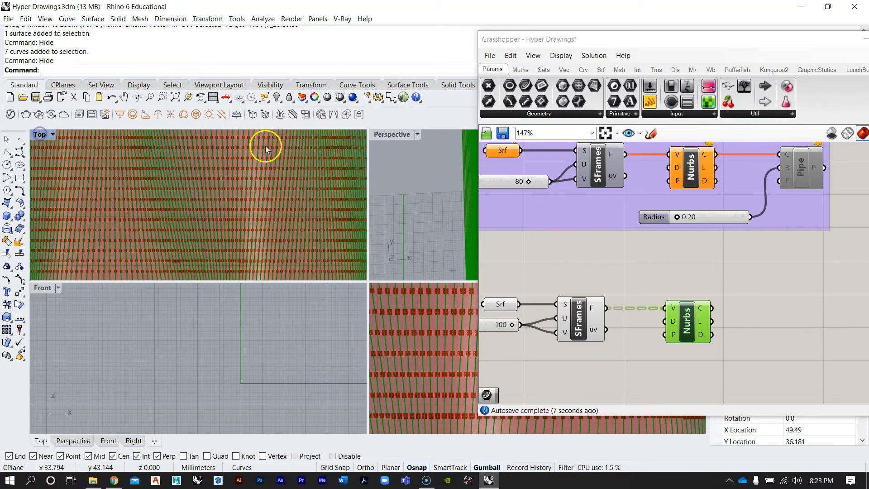
pyautogui.doubleClick(382, 132)
pyautogui.moveTo(385, 261)
pyautogui.mouseDown(button='right')
pyautogui.moveTo(389, 276)
pyautogui.moveTo(343, 199)
pyautogui.moveTo(348, 227)
pyautogui.moveTo(373, 238)
pyautogui.moveTo(340, 235)
pyautogui.moveTo(355, 248)
pyautogui.moveTo(334, 240)
pyautogui.moveTo(333, 267)
pyautogui.moveTo(158, 173)
pyautogui.mouseUp(button='right')
pyautogui.doubleClick(56, 136)
pyautogui.doubleClick(42, 135)
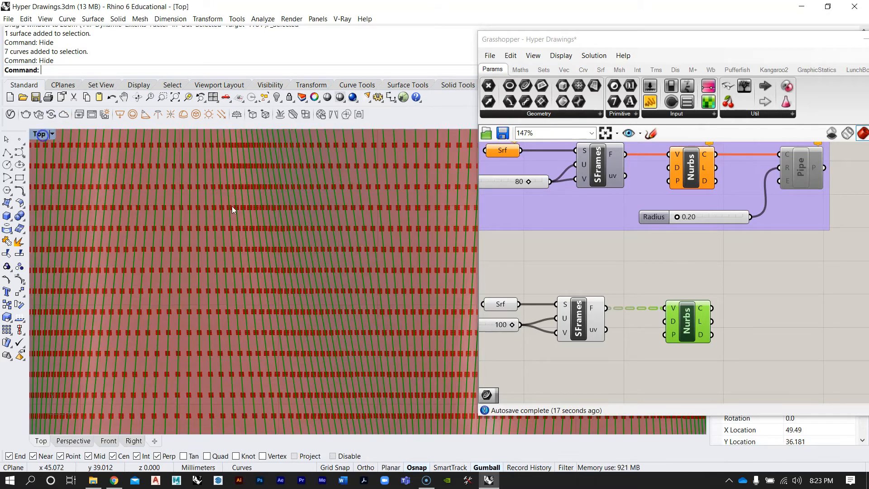
# Examine the curves running along the whole surface in the Top viewport
pyautogui.scroll(-15, 294, 264)
pyautogui.moveTo(324, 299); pyautogui.dragTo(295, 339, button='right')
pyautogui.moveTo(179, 208); pyautogui.dragTo(211, 274, button='right')
pyautogui.scroll(14, 316, 146)
pyautogui.scroll(-2, 208, 186)
pyautogui.scroll(-8, 208, 185)
pyautogui.scroll(14, 232, 203)
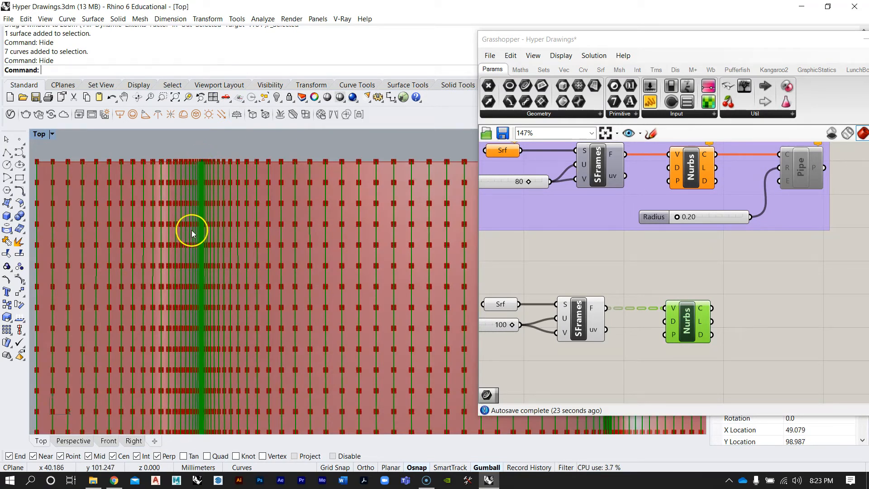
pyautogui.moveTo(204, 349); pyautogui.dragTo(256, 246, button='right')
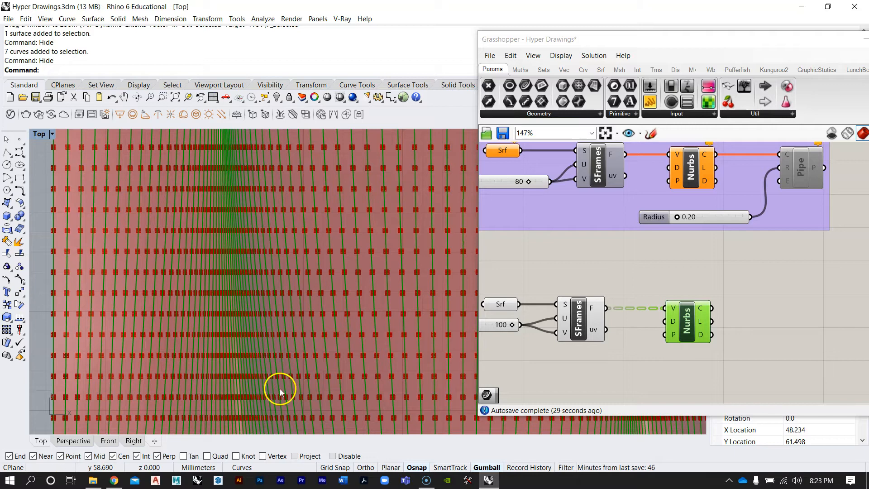
pyautogui.moveTo(304, 345); pyautogui.dragTo(291, 196, button='right')
pyautogui.moveTo(287, 333); pyautogui.dragTo(291, 205, button='right')
pyautogui.moveTo(326, 336); pyautogui.dragTo(276, 243, button='right')
pyautogui.scroll(-20, 275, 243)
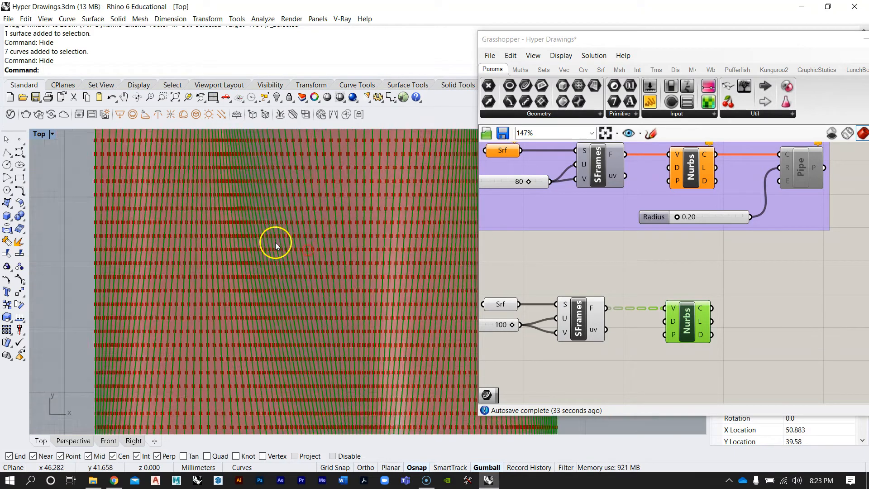
pyautogui.moveTo(336, 286); pyautogui.dragTo(336, 336, button='right')
pyautogui.scroll(4, 300, 325)
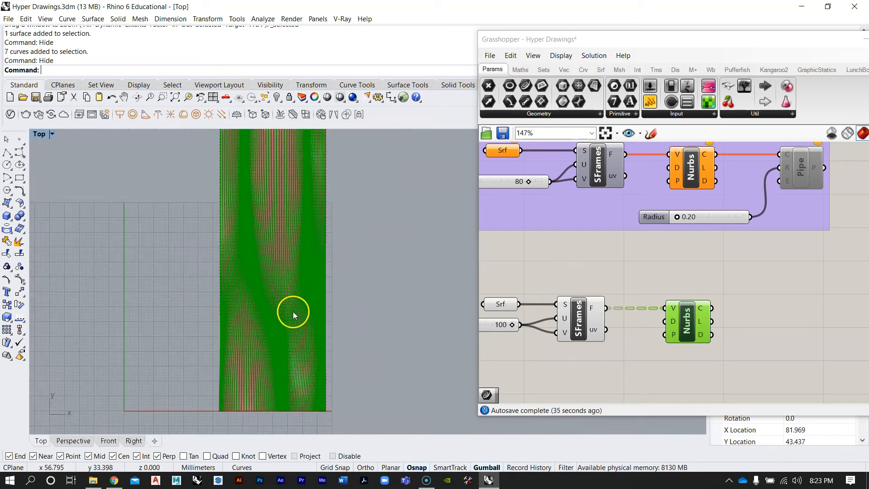
pyautogui.scroll(-2, 293, 312)
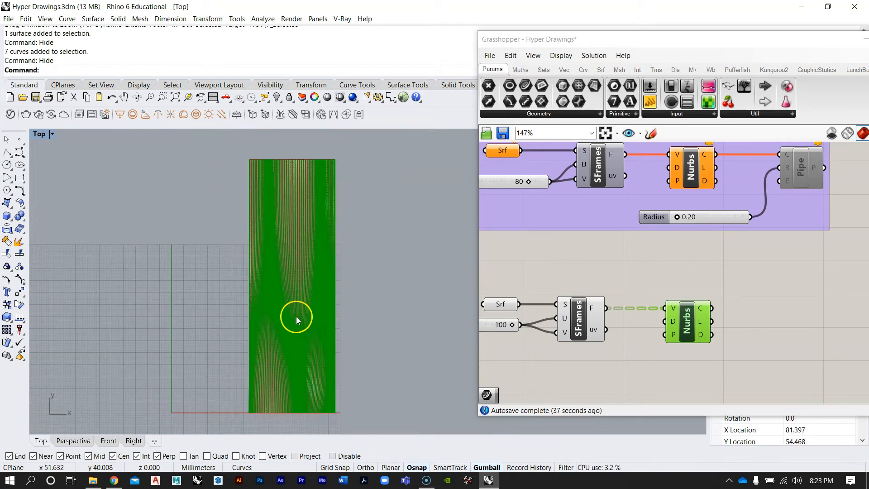
pyautogui.moveTo(296, 317); pyautogui.dragTo(305, 316, button='right')
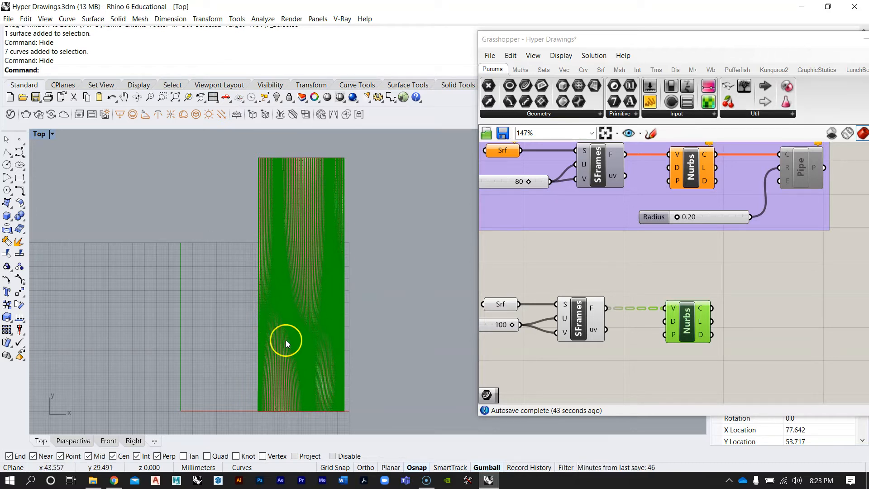
# Bake the Nurbs Curve output curves into the Rhino document with default attributes
pyautogui.click(761, 304)
pyautogui.click(96, 69)
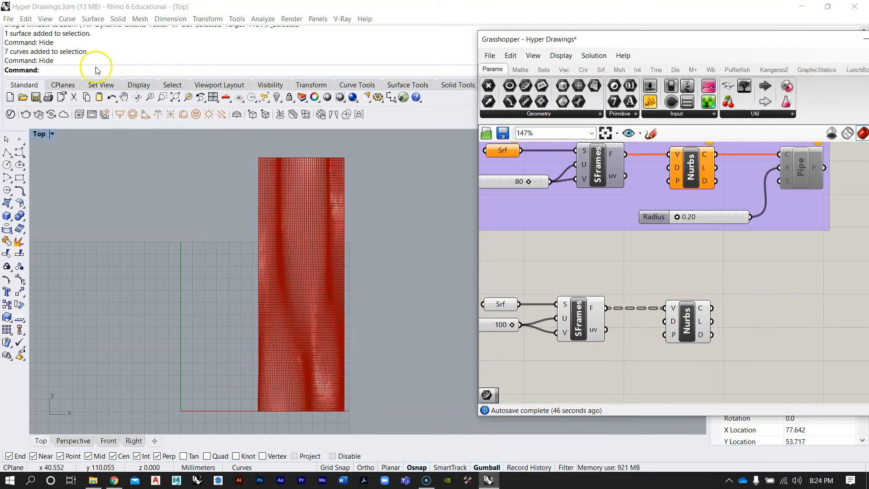
pyautogui.moveTo(690, 330); pyautogui.dragTo(674, 330)
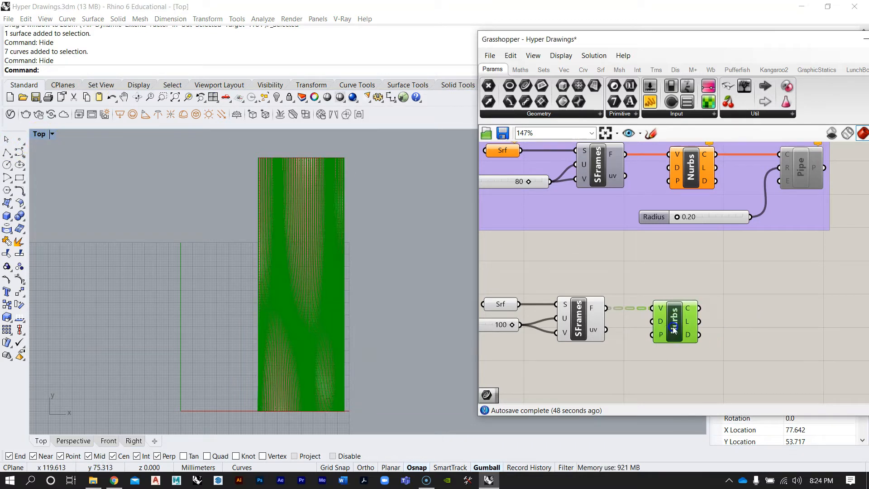
pyautogui.scroll(3, 703, 335)
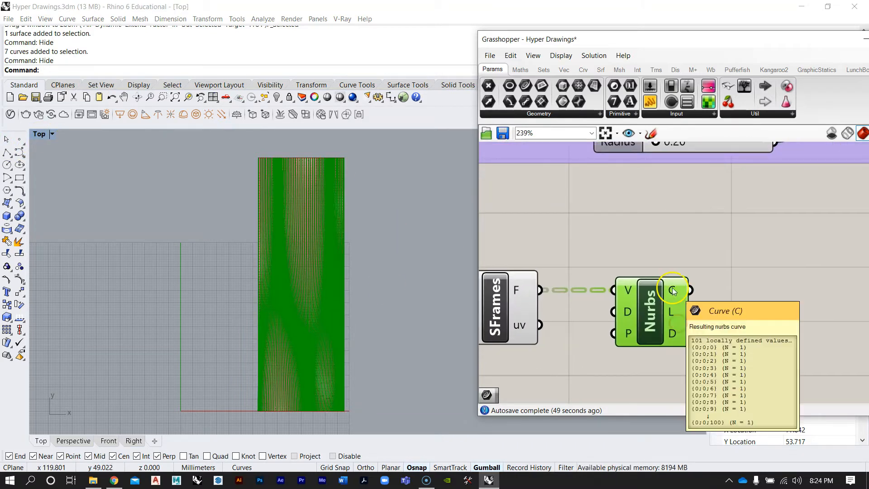
pyautogui.rightClick(673, 290)
pyautogui.click(714, 307)
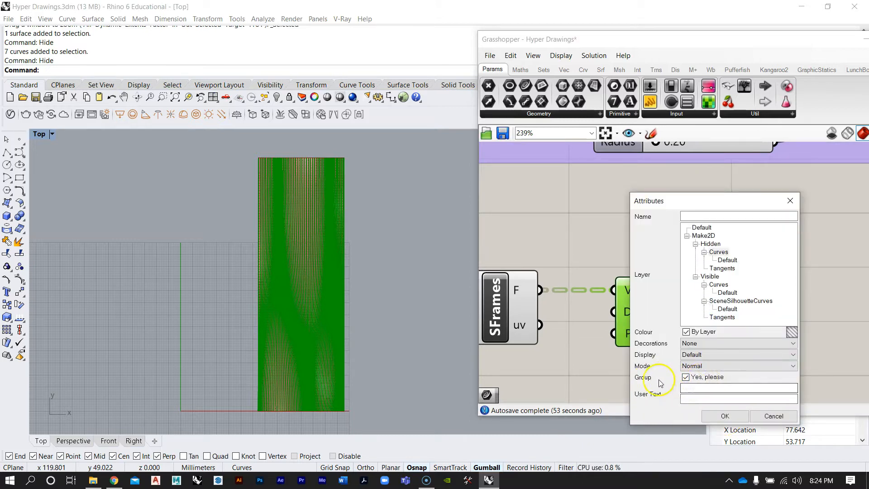
pyautogui.click(720, 416)
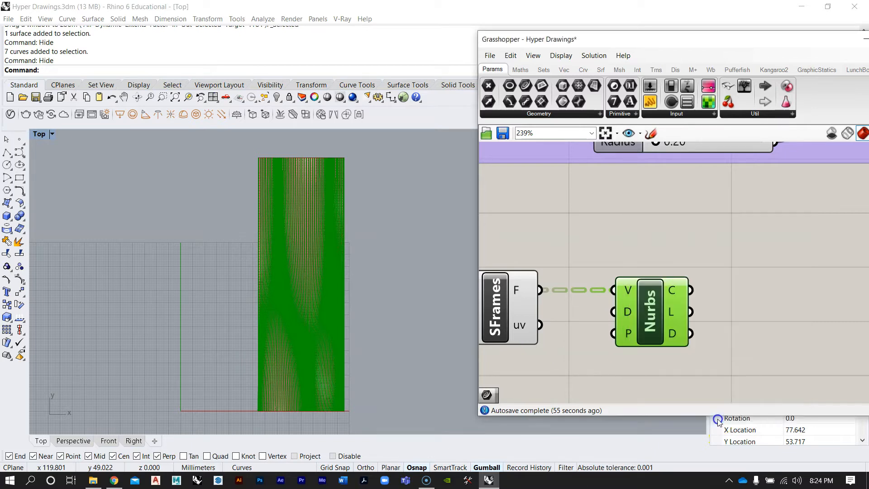
# Select the baked curves and move them sideways with the gumball, away from the surface
pyautogui.click(297, 238)
pyautogui.scroll(-3, 305, 245)
pyautogui.scroll(-3, 304, 264)
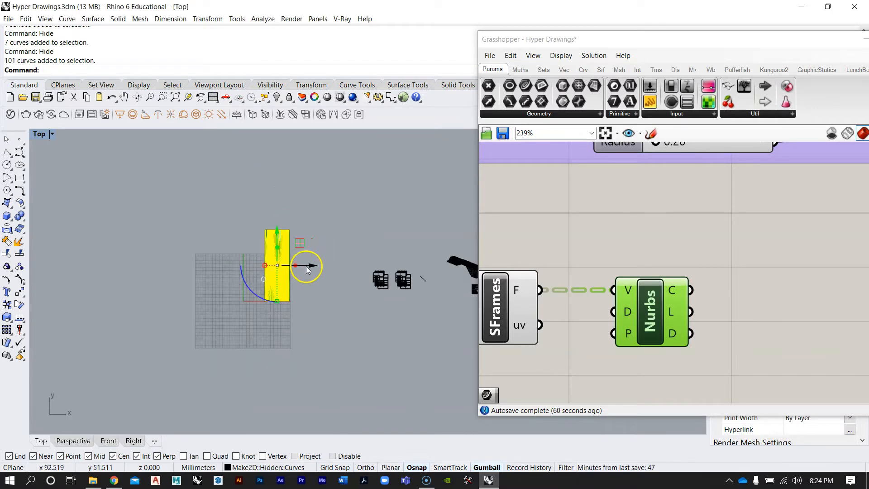
pyautogui.moveTo(317, 268); pyautogui.dragTo(387, 269)
pyautogui.scroll(3, 376, 269)
pyautogui.press('Escape')
pyautogui.scroll(5, 312, 263)
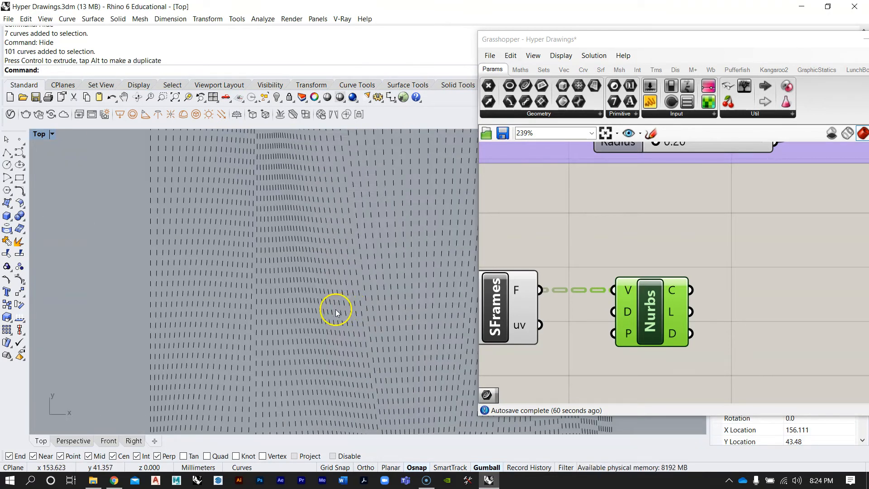
# Select the baked curves and minimize the Grasshopper window
pyautogui.scroll(-4, 297, 298)
pyautogui.scroll(5, 115, 259)
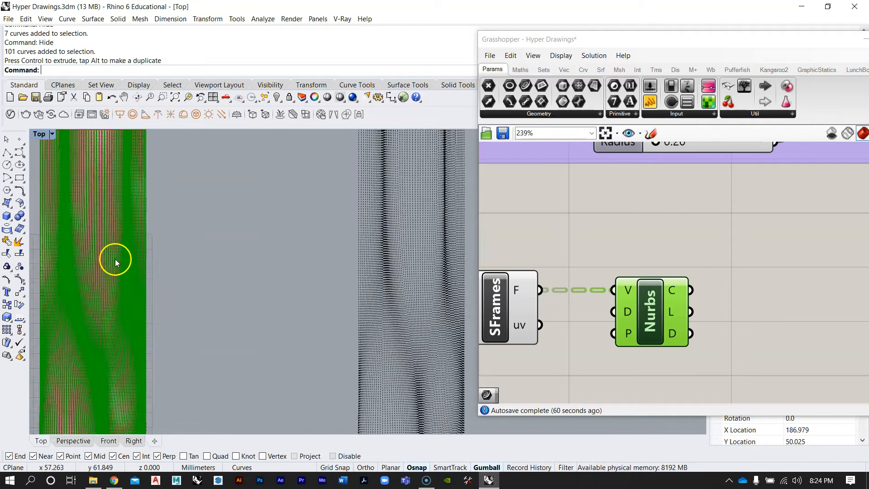
pyautogui.scroll(-6, 140, 284)
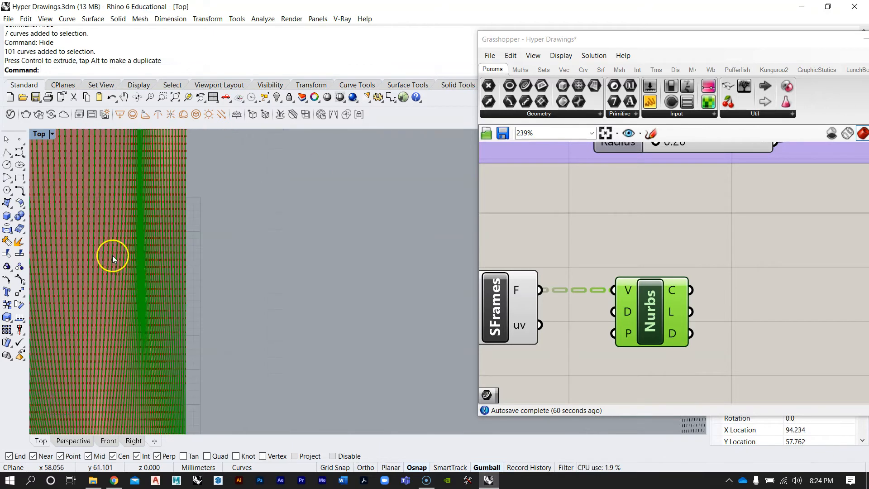
pyautogui.click(248, 286)
pyautogui.scroll(3, 252, 285)
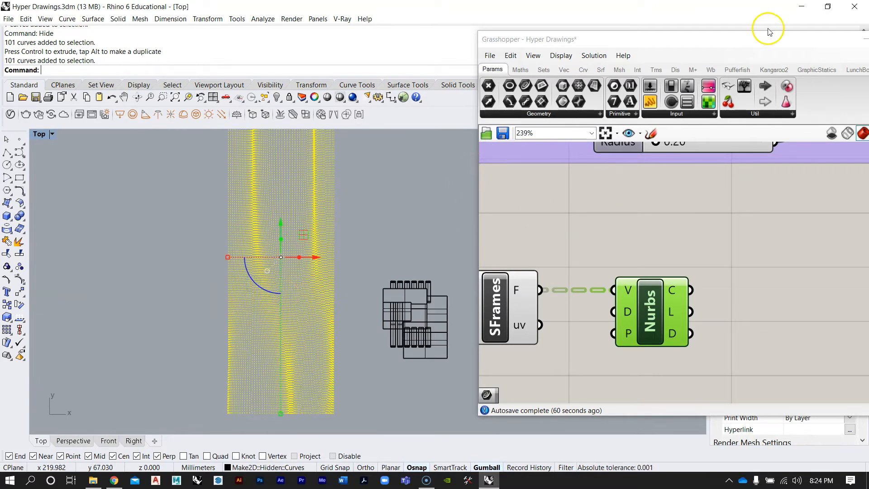
pyautogui.moveTo(813, 37); pyautogui.dragTo(543, 39)
pyautogui.click(590, 44)
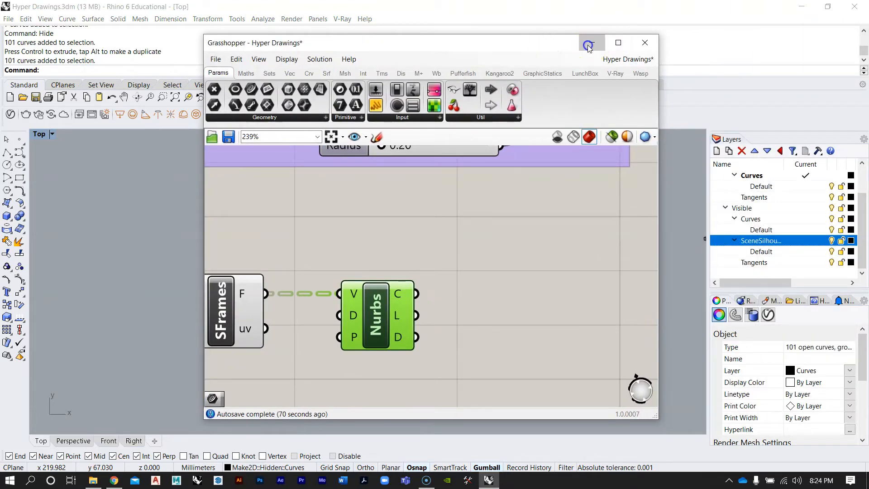
# Change the selected curves' layer to Default
pyautogui.click(421, 222)
pyautogui.scroll(8, 260, 276)
pyautogui.click(299, 277)
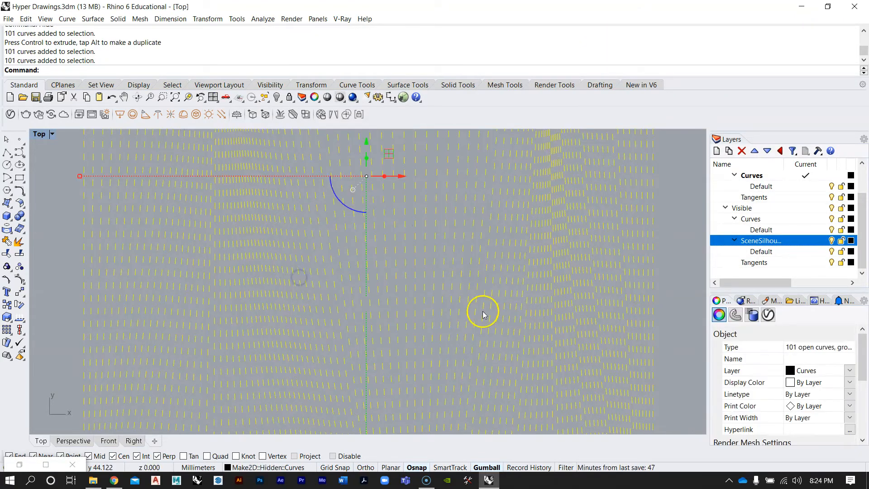
pyautogui.scroll(-6, 418, 297)
pyautogui.scroll(1, 760, 222)
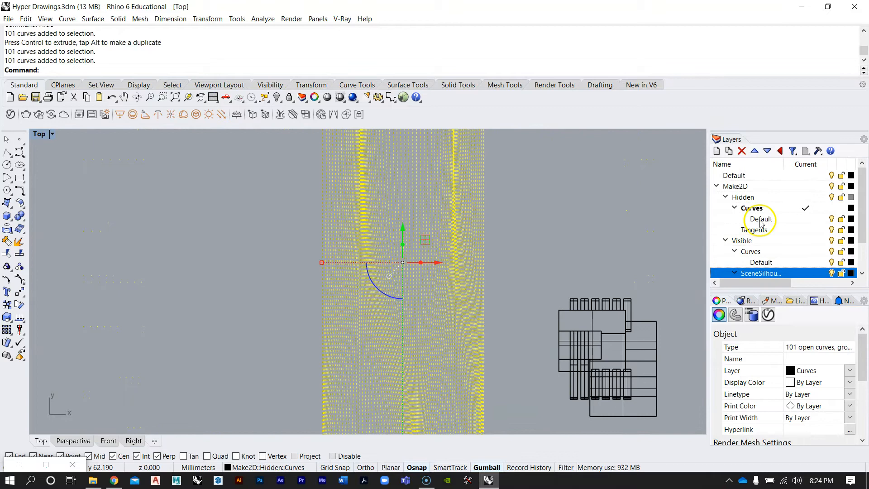
pyautogui.rightClick(742, 180)
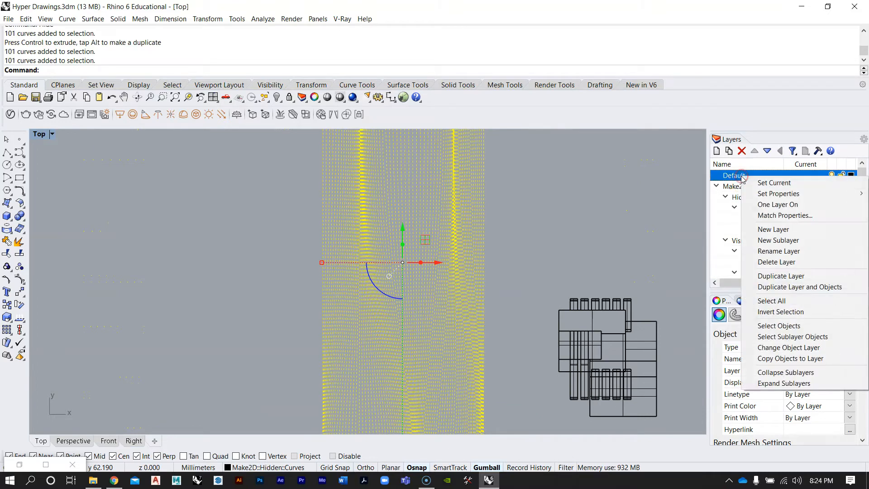
pyautogui.click(799, 347)
pyautogui.click(501, 214)
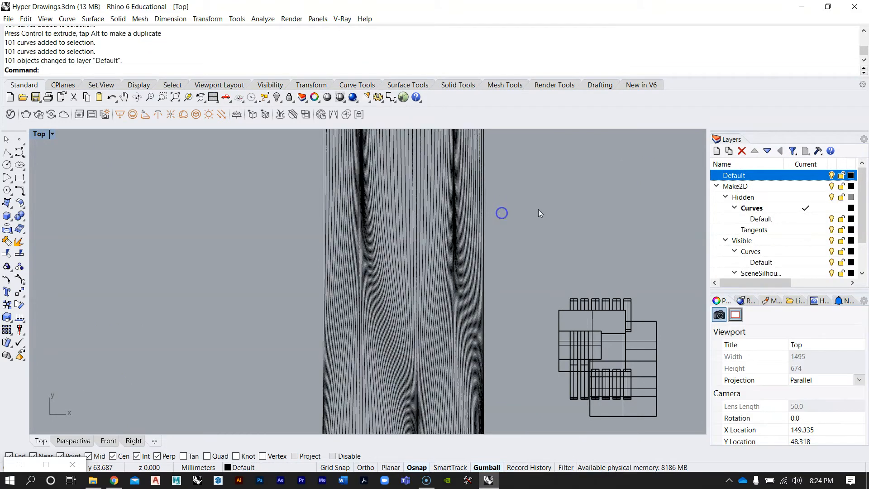
# Examine the baked curve pattern closely in the Top viewport
pyautogui.scroll(5, 349, 200)
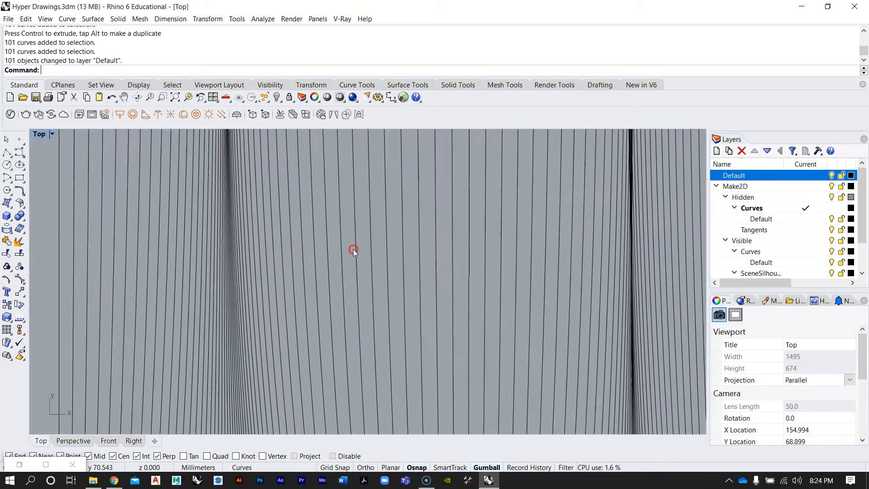
pyautogui.scroll(-8, 354, 249)
pyautogui.scroll(5, 366, 357)
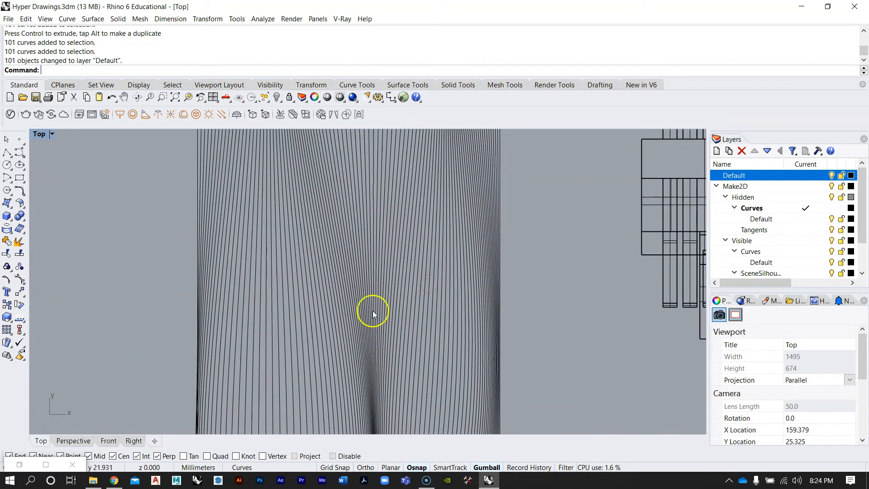
pyautogui.scroll(-4, 363, 294)
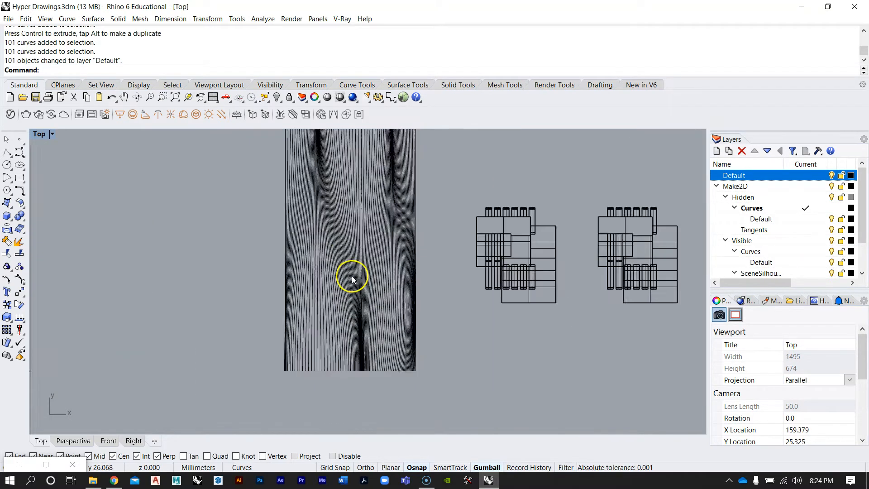
pyautogui.scroll(3, 349, 238)
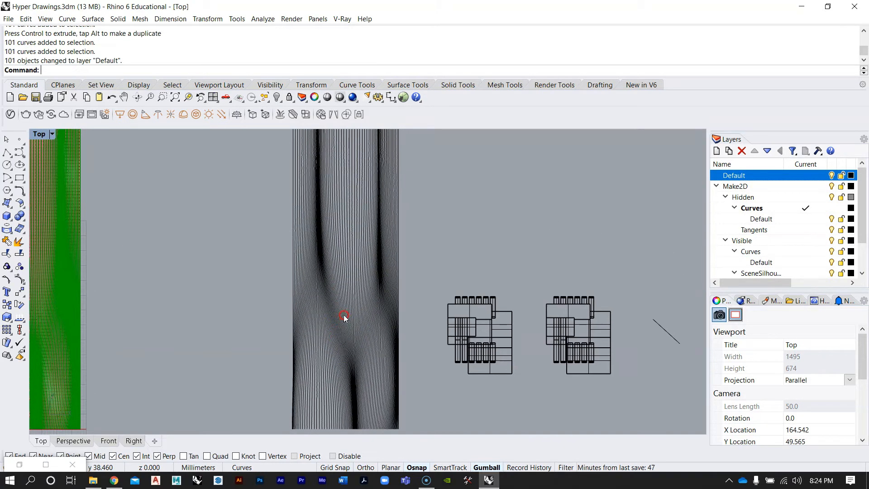
pyautogui.moveTo(394, 240); pyautogui.dragTo(387, 292, button='right')
pyautogui.scroll(-8, 393, 294)
pyautogui.scroll(6, 383, 333)
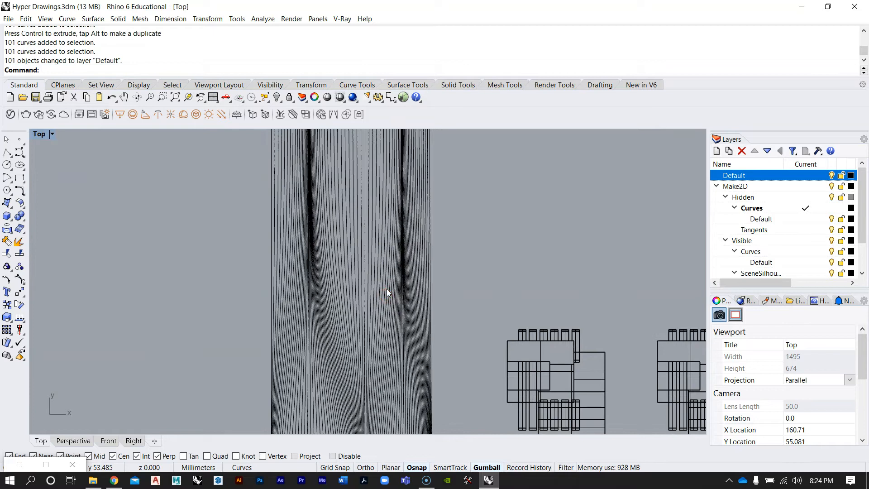
pyautogui.moveTo(343, 316); pyautogui.dragTo(343, 221, button='right')
pyautogui.scroll(8, 355, 310)
pyautogui.moveTo(401, 307); pyautogui.dragTo(398, 285, button='right')
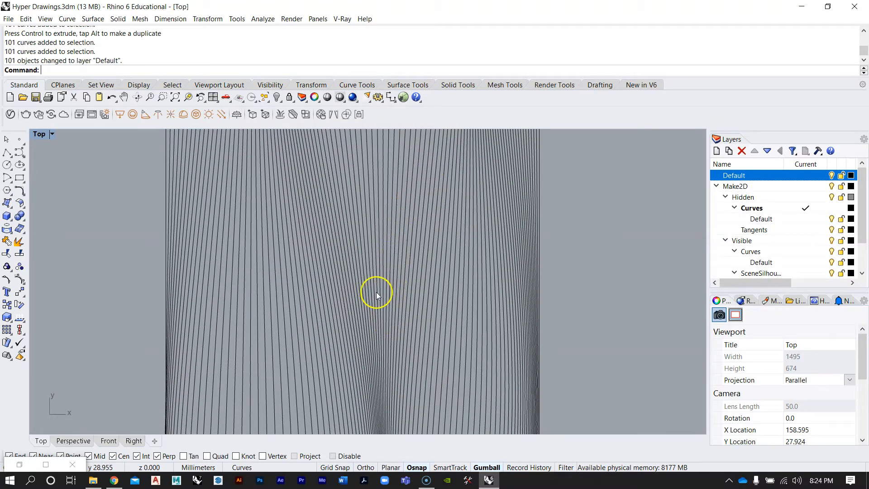
pyautogui.scroll(-8, 377, 295)
pyautogui.scroll(6, 361, 334)
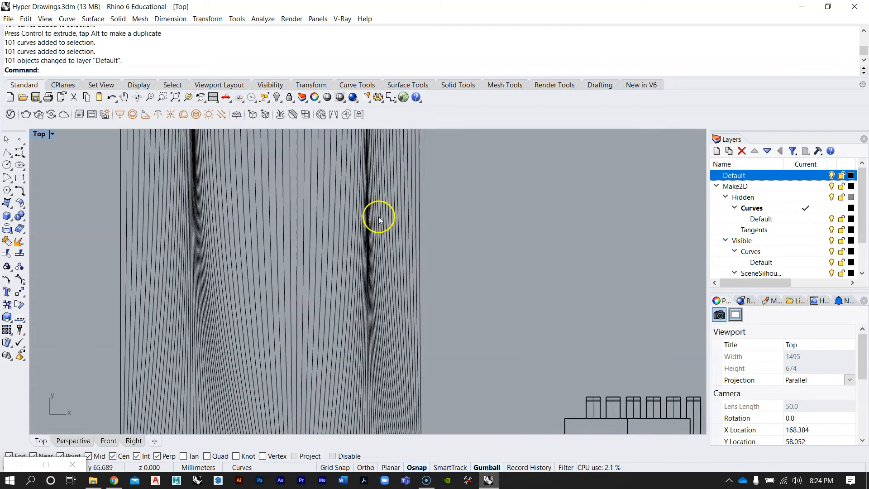
# Select the baked curves and project them flat onto the construction plane, deleting the original input curves
pyautogui.scroll(4, 359, 197)
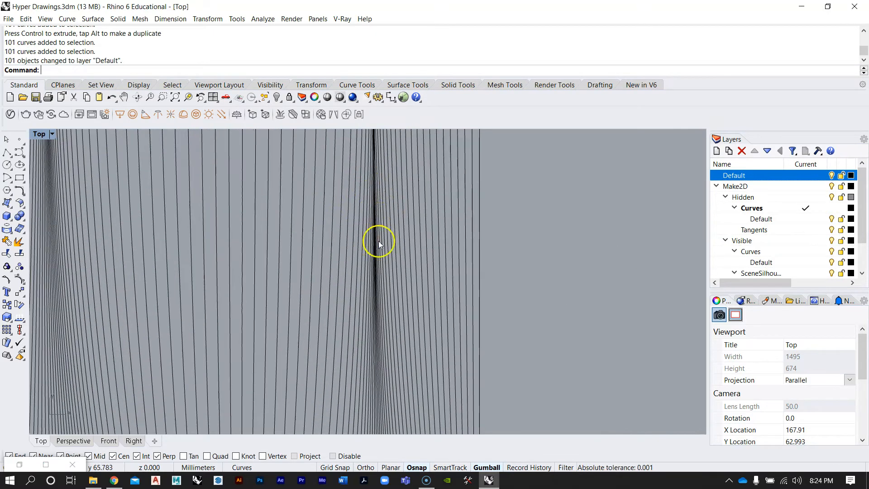
pyautogui.scroll(-8, 398, 208)
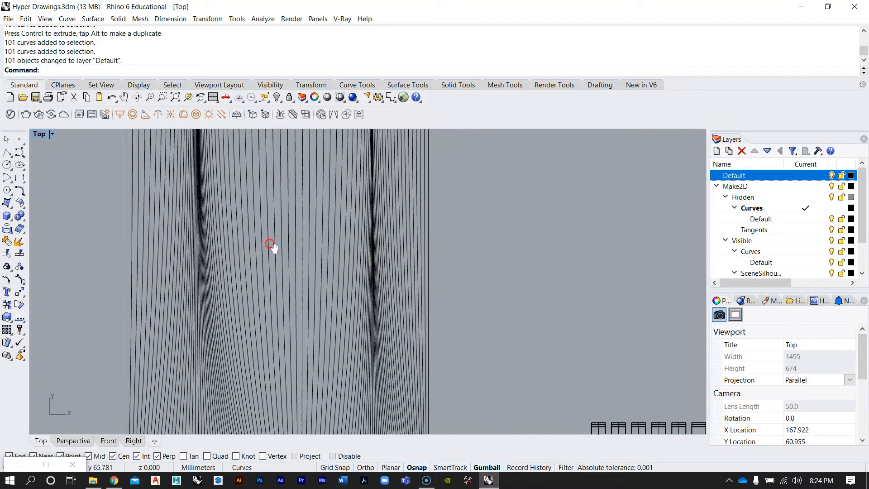
pyautogui.moveTo(336, 288)
pyautogui.mouseDown(button='right')
pyautogui.moveTo(343, 255)
pyautogui.moveTo(350, 250)
pyautogui.moveTo(346, 273)
pyautogui.moveTo(377, 219)
pyautogui.mouseUp(button='right')
pyautogui.scroll(6, 330, 375)
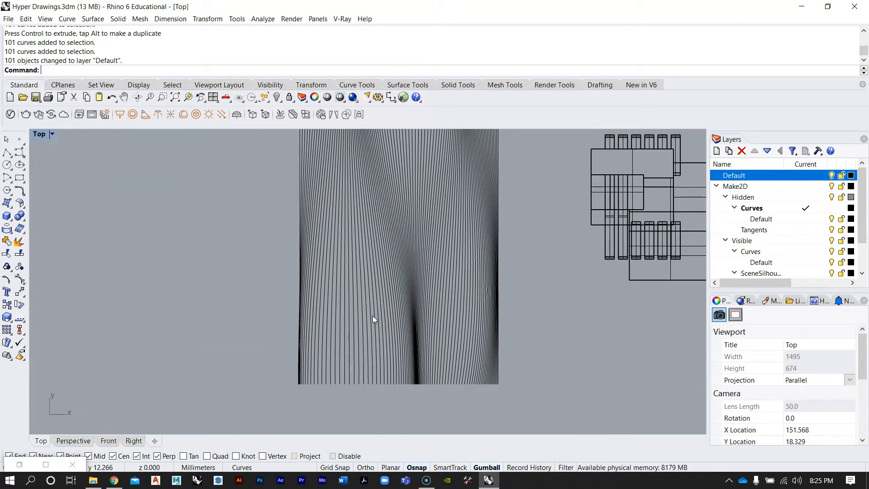
pyautogui.scroll(-13, 373, 316)
pyautogui.moveTo(344, 239); pyautogui.dragTo(258, 206)
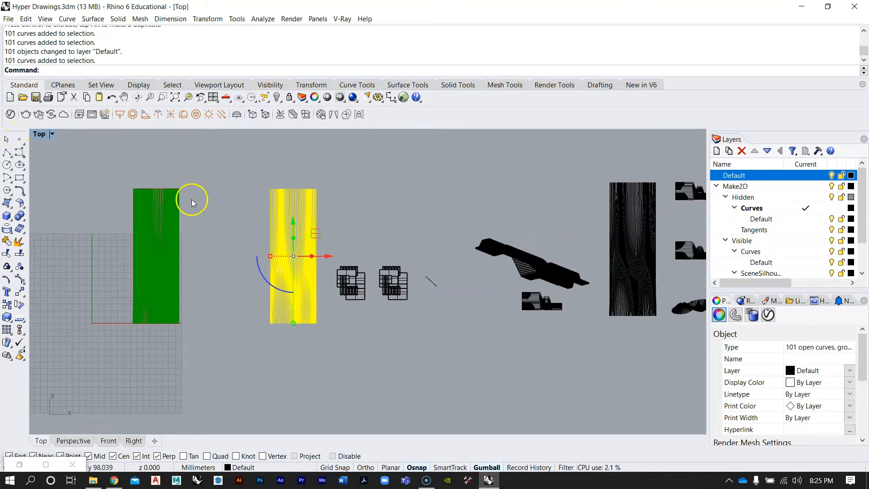
pyautogui.click(229, 195)
pyautogui.moveTo(244, 223); pyautogui.dragTo(264, 232, button='right')
pyautogui.doubleClick(39, 135)
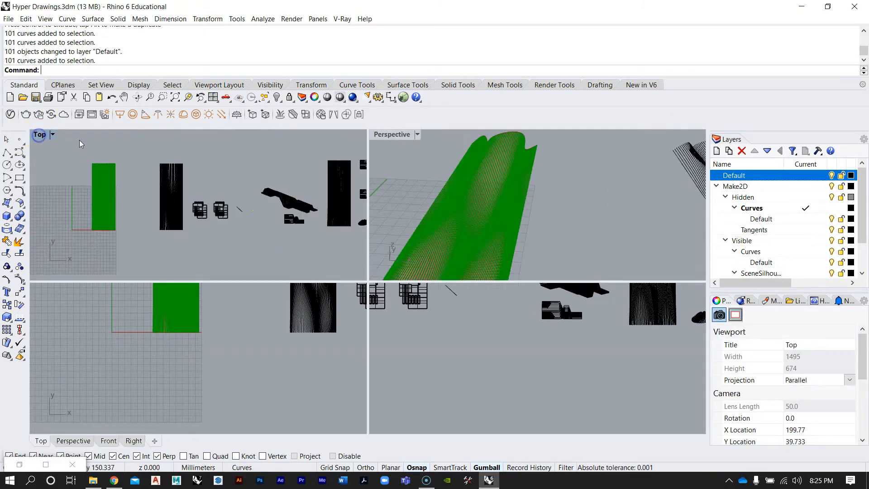
pyautogui.doubleClick(400, 135)
pyautogui.moveTo(468, 296); pyautogui.dragTo(495, 320, button='right')
pyautogui.doubleClick(36, 135)
pyautogui.doubleClick(39, 135)
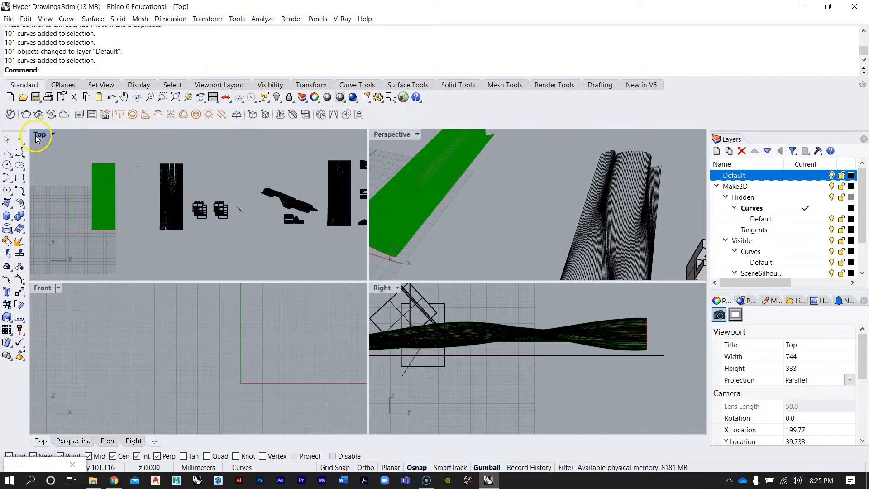
pyautogui.moveTo(265, 179)
pyautogui.mouseDown()
pyautogui.moveTo(362, 342)
pyautogui.moveTo(349, 352)
pyautogui.mouseUp()
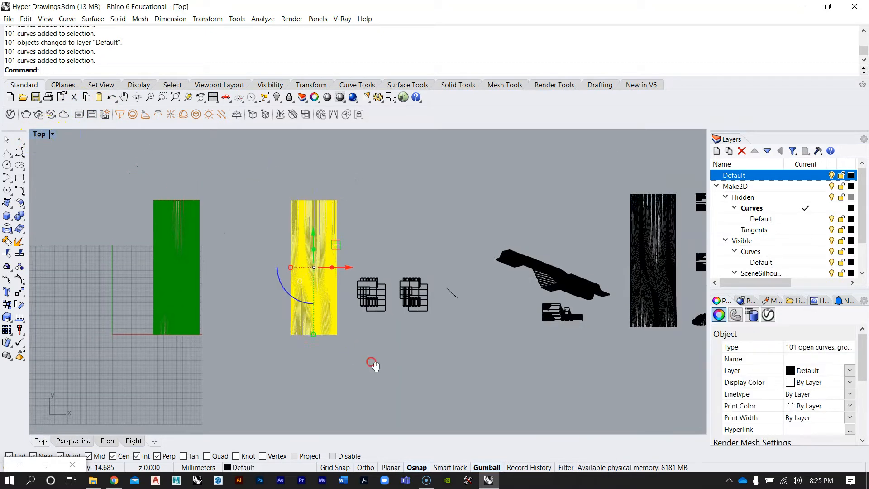
pyautogui.moveTo(371, 361); pyautogui.dragTo(371, 365, button='right')
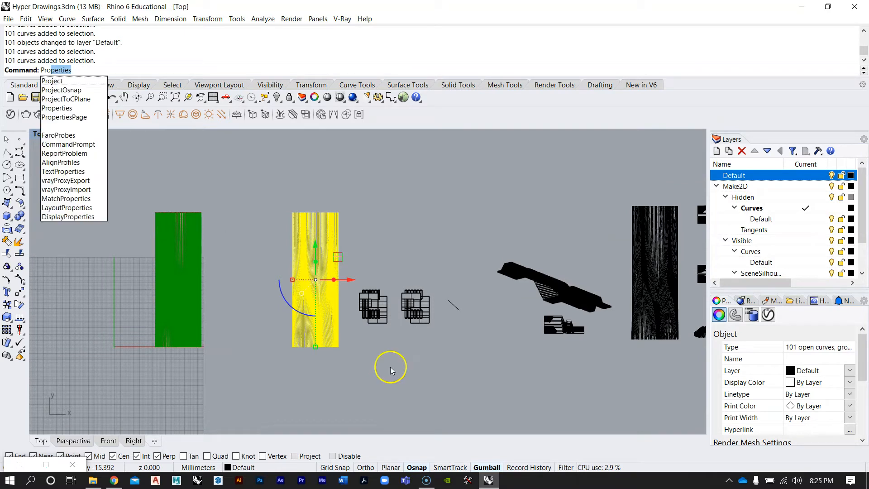
pyautogui.click(71, 100)
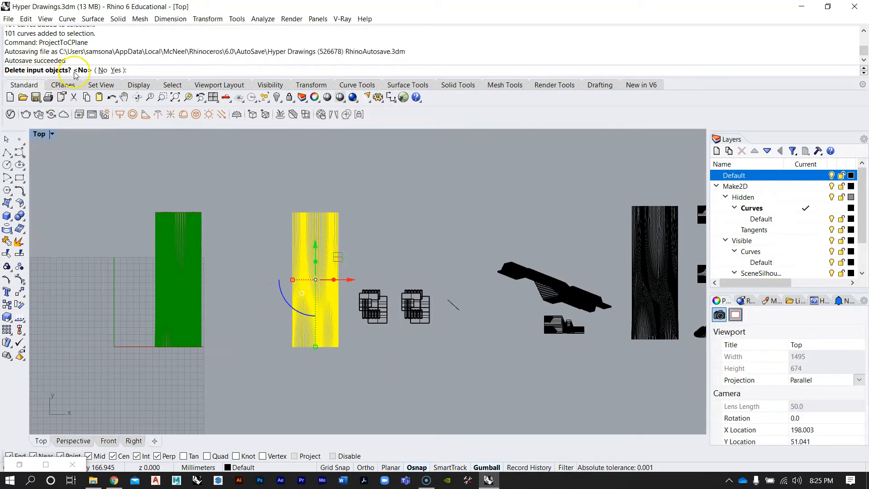
pyautogui.click(116, 70)
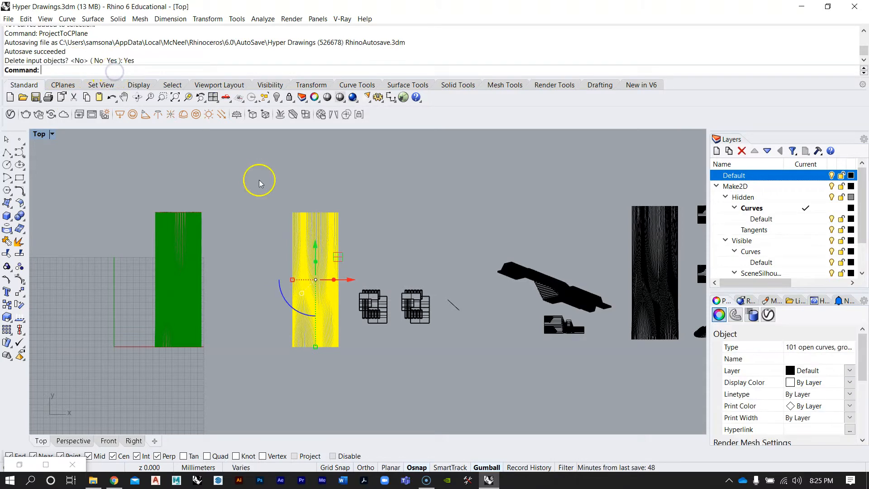
# Select the flattened curves and move them further sideways with the gumball, away from the surface
pyautogui.doubleClick(39, 135)
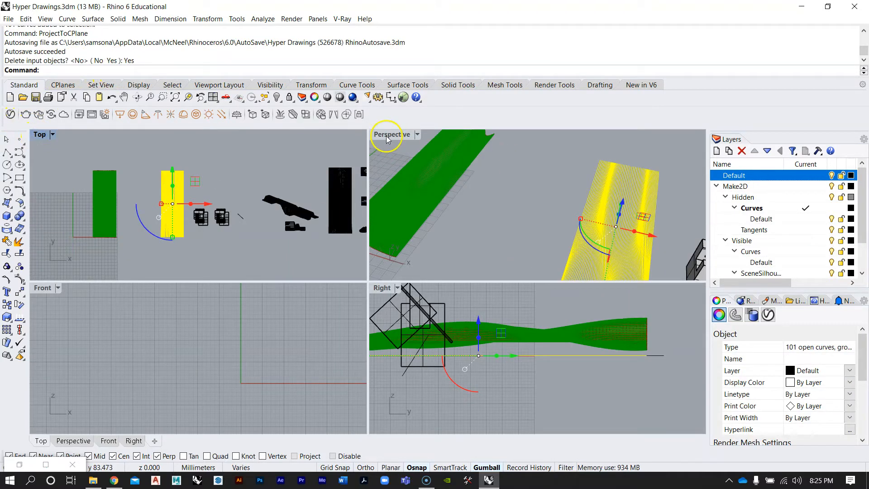
pyautogui.doubleClick(382, 134)
pyautogui.scroll(-2, 461, 301)
pyautogui.moveTo(461, 300); pyautogui.dragTo(443, 251, button='right')
pyautogui.press('Escape')
pyautogui.scroll(-8, 321, 264)
pyautogui.moveTo(358, 279); pyautogui.dragTo(373, 348, button='right')
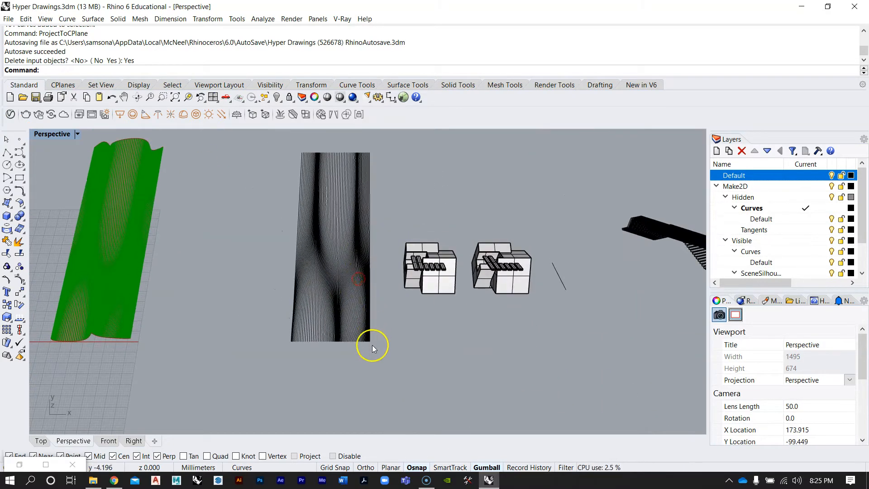
pyautogui.moveTo(260, 141); pyautogui.dragTo(259, 140)
pyautogui.scroll(-4, 295, 256)
pyautogui.moveTo(337, 247); pyautogui.dragTo(683, 252)
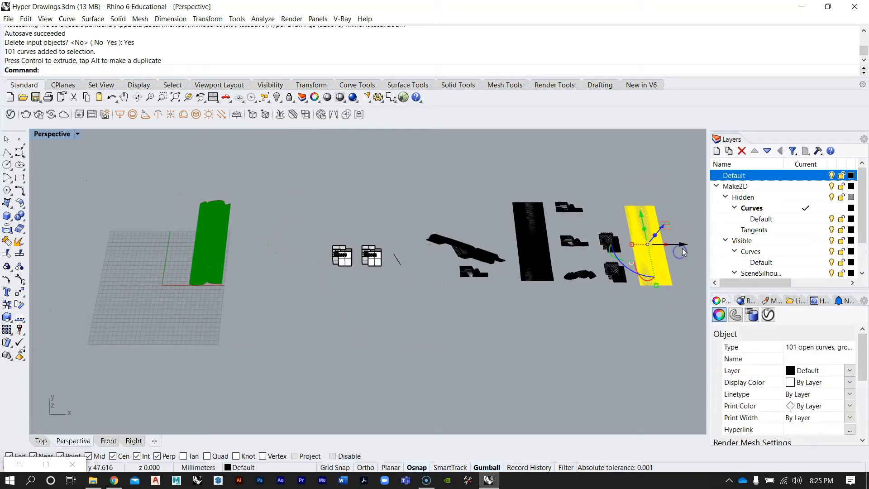
# Orbit and zoom around the green lofted surface in the Perspective viewport to inspect its shape
pyautogui.scroll(4, 680, 251)
pyautogui.click(568, 370)
pyautogui.scroll(-8, 606, 317)
pyautogui.scroll(11, 278, 292)
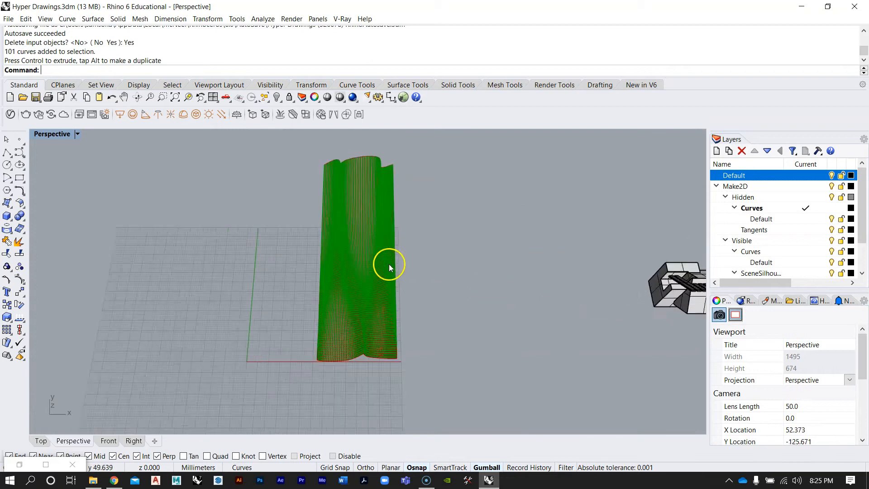
pyautogui.scroll(2, 389, 267)
pyautogui.doubleClick(51, 135)
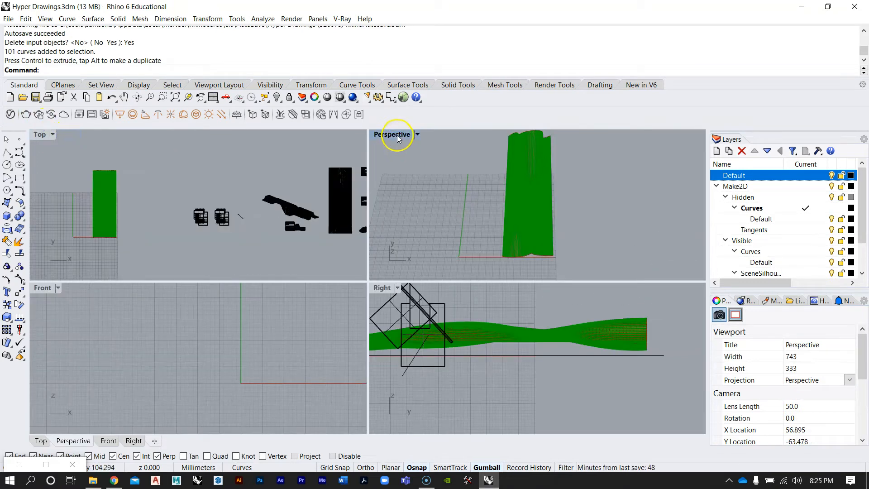
pyautogui.doubleClick(397, 136)
pyautogui.moveTo(328, 325); pyautogui.dragTo(324, 212, button='right')
pyautogui.scroll(5, 324, 212)
pyautogui.moveTo(448, 311); pyautogui.dragTo(428, 271, button='right')
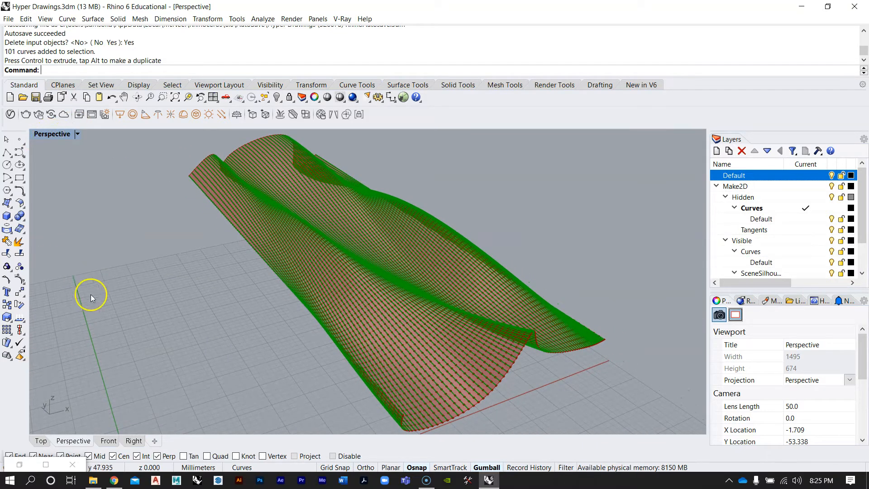
# Reopen the Grasshopper window and reposition it beside the Perspective viewport
pyautogui.click(62, 462)
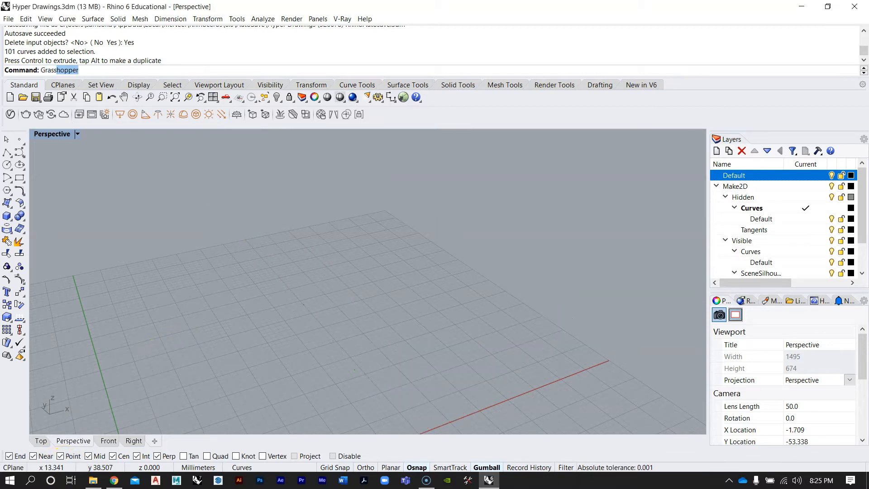
pyautogui.press('Return')
pyautogui.moveTo(308, 295); pyautogui.dragTo(280, 324, button='right')
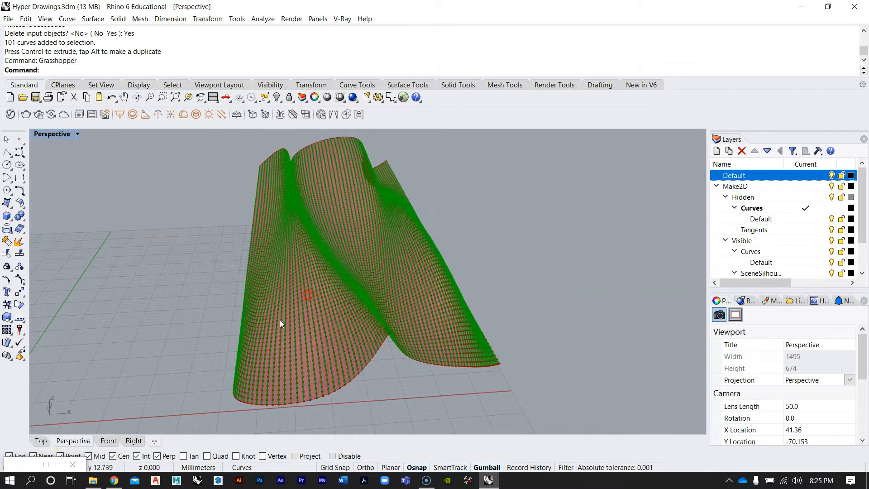
pyautogui.click(47, 464)
pyautogui.moveTo(327, 8); pyautogui.dragTo(624, 46)
pyautogui.moveTo(282, 256); pyautogui.dragTo(313, 290, button='right')
pyautogui.scroll(-5, 138, 229)
pyautogui.moveTo(290, 220)
pyautogui.mouseDown(button='right')
pyautogui.moveTo(227, 258)
pyautogui.moveTo(243, 272)
pyautogui.moveTo(190, 272)
pyautogui.moveTo(237, 265)
pyautogui.moveTo(181, 344)
pyautogui.mouseUp(button='right')
# Switch to the web browser and open oylerwu.com in a new tab
pyautogui.click(114, 480)
pyautogui.click(248, 28)
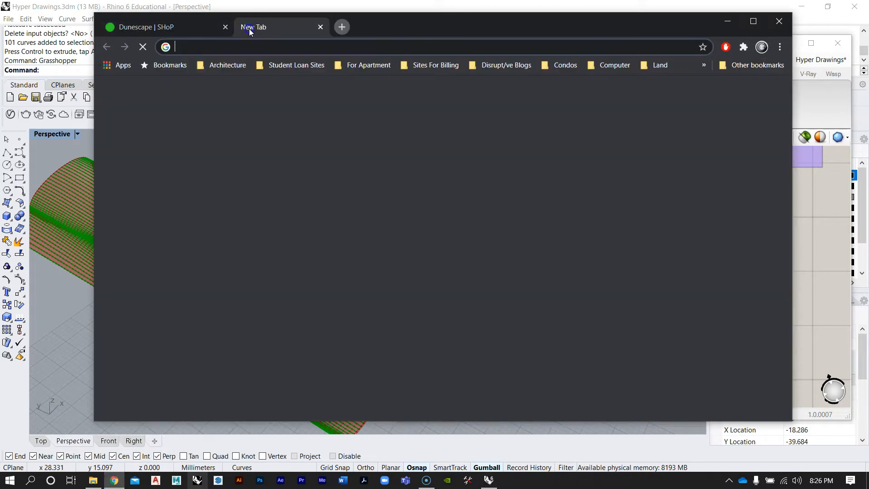
pyautogui.write('oylerwu.com')
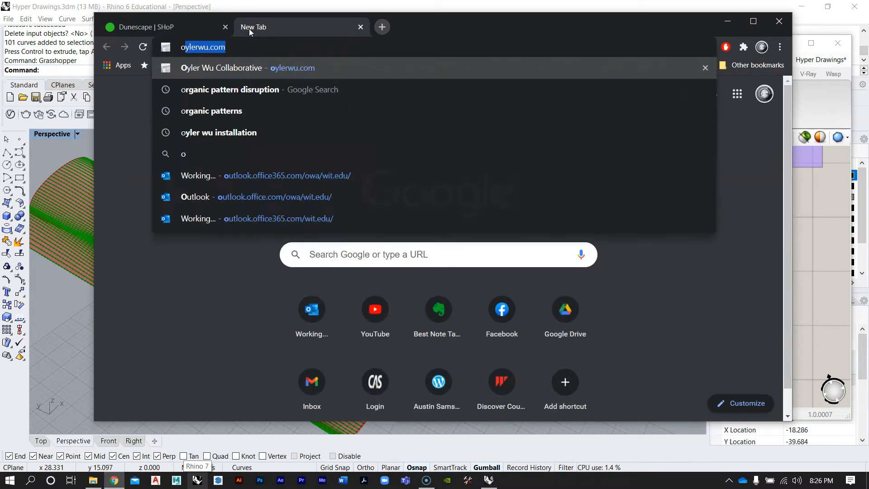
pyautogui.press('Return')
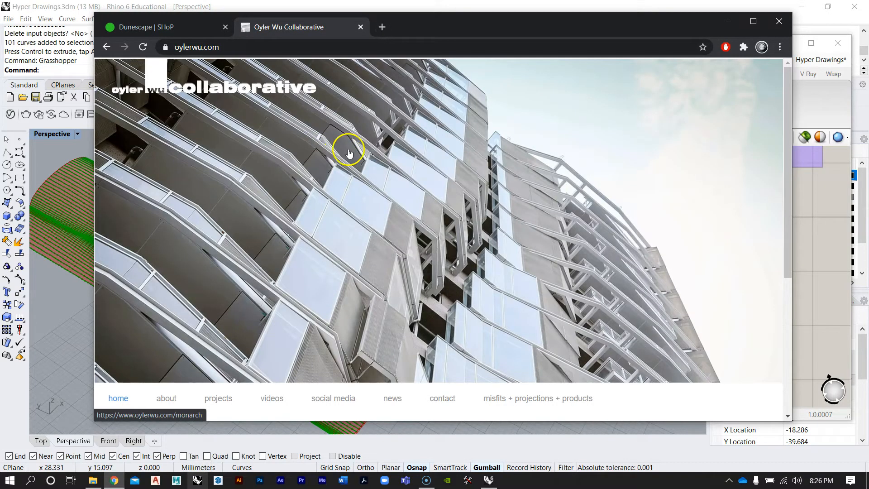
# Browse the Oyler Wu installations projects for reference images, then minimize the browser
pyautogui.moveTo(239, 400)
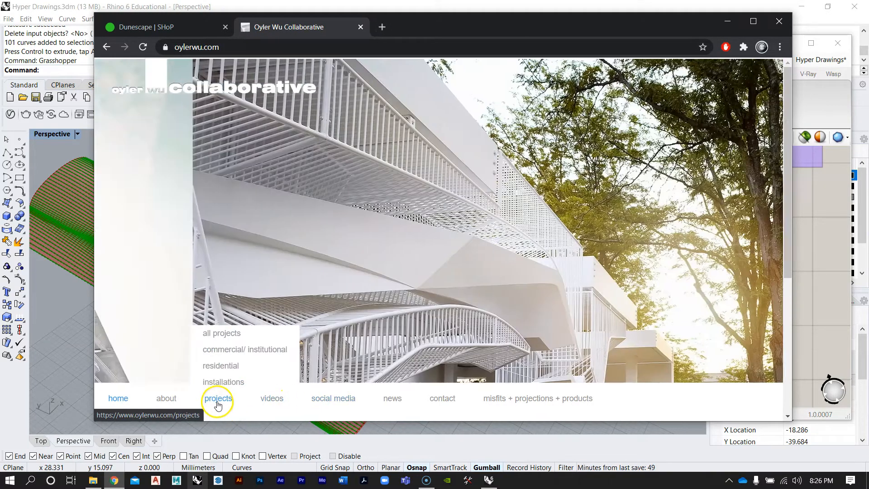
pyautogui.click(222, 382)
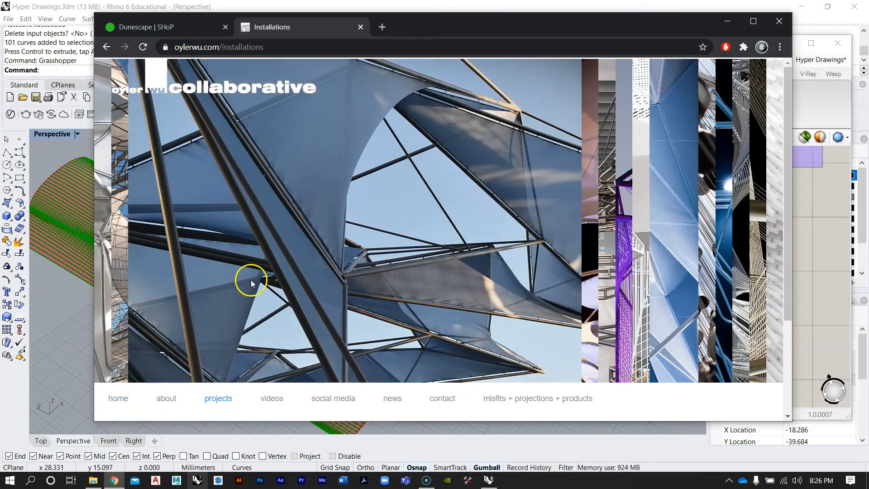
pyautogui.moveTo(649, 239)
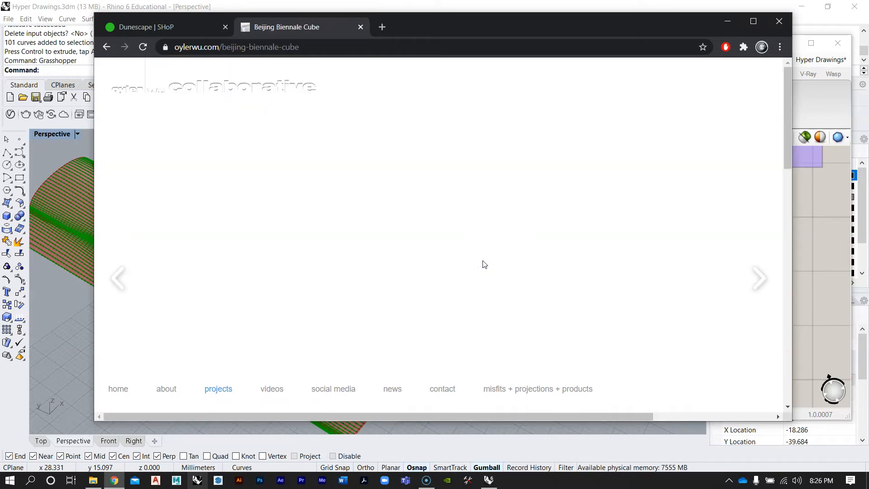
pyautogui.scroll(-3, 439, 214)
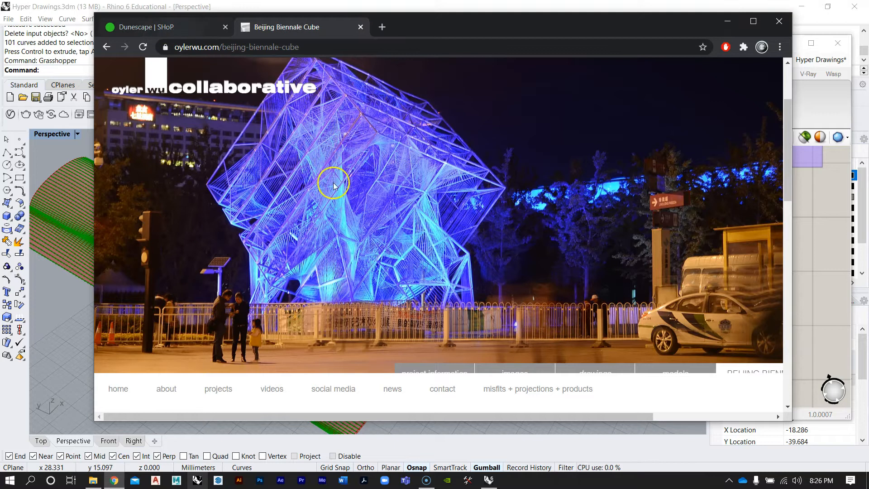
pyautogui.moveTo(215, 398)
pyautogui.click(220, 372)
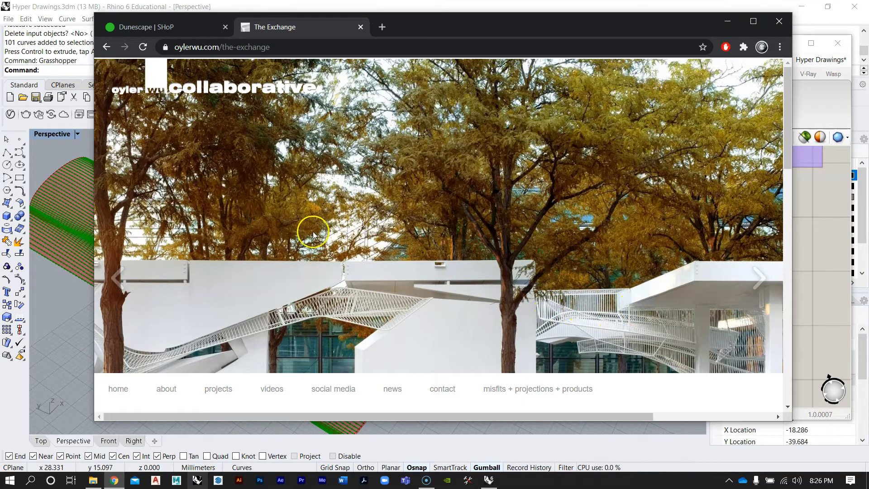
pyautogui.click(759, 287)
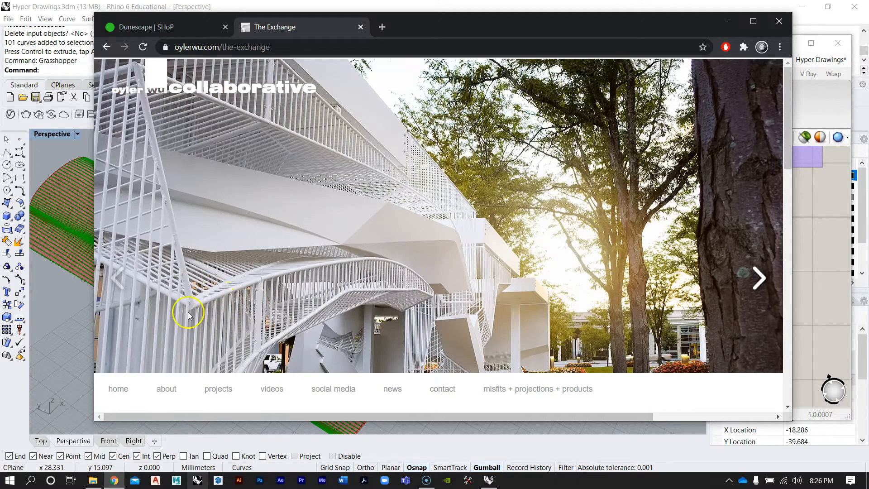
pyautogui.click(728, 21)
# Set the U Count slider feeding the new SFrames component to 75
pyautogui.scroll(-2, 602, 231)
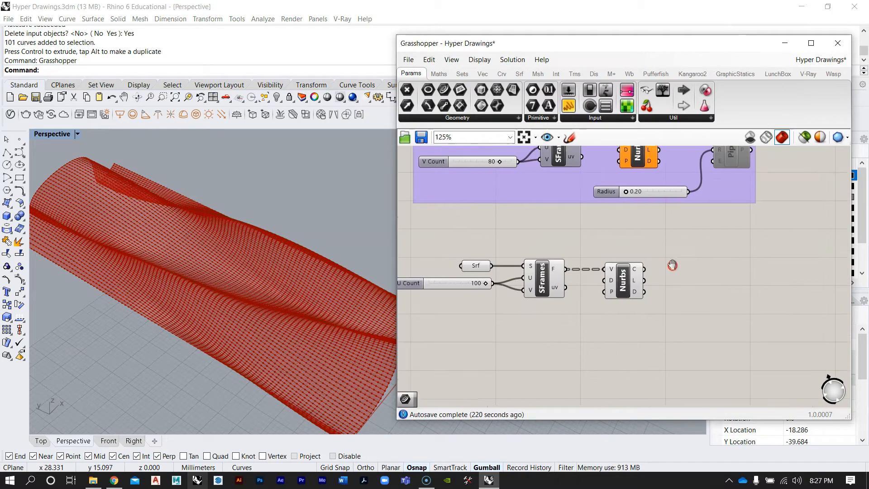
pyautogui.scroll(6, 526, 271)
pyautogui.scroll(-2, 571, 289)
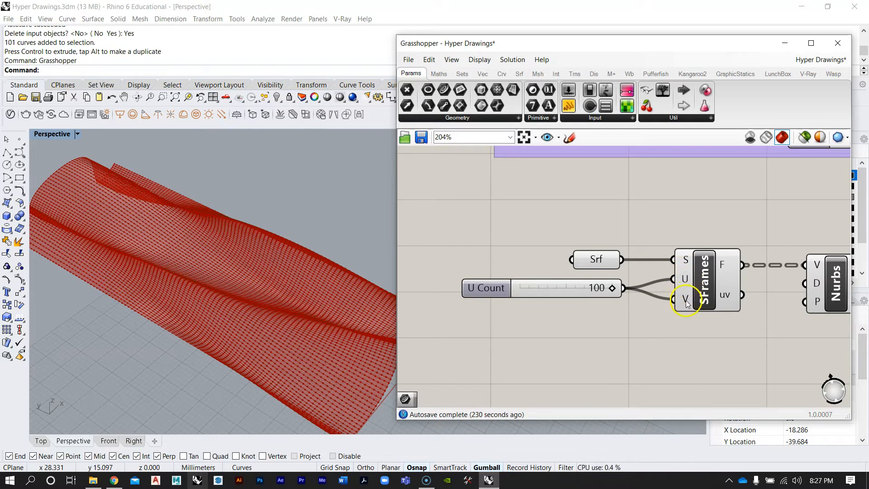
pyautogui.scroll(4, 608, 288)
pyautogui.moveTo(615, 288); pyautogui.dragTo(564, 295)
pyautogui.moveTo(230, 216); pyautogui.dragTo(169, 270, button='right')
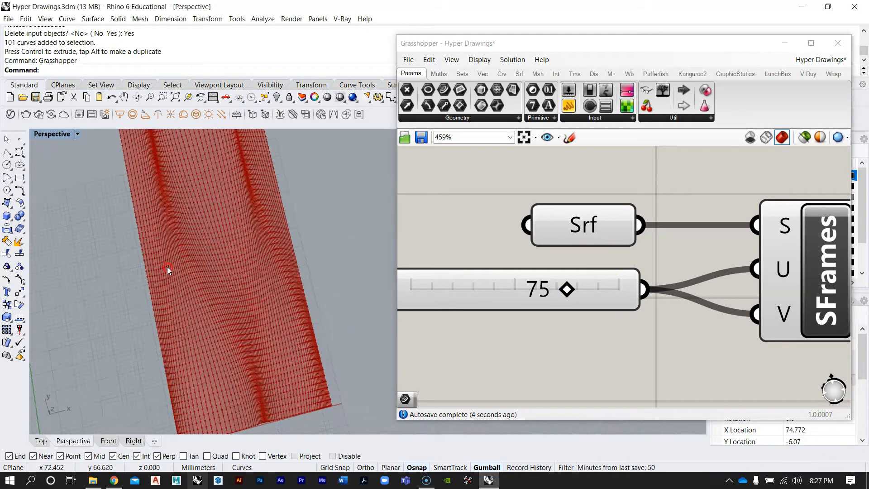
pyautogui.scroll(4, 257, 333)
pyautogui.moveTo(259, 334); pyautogui.dragTo(230, 282, button='right')
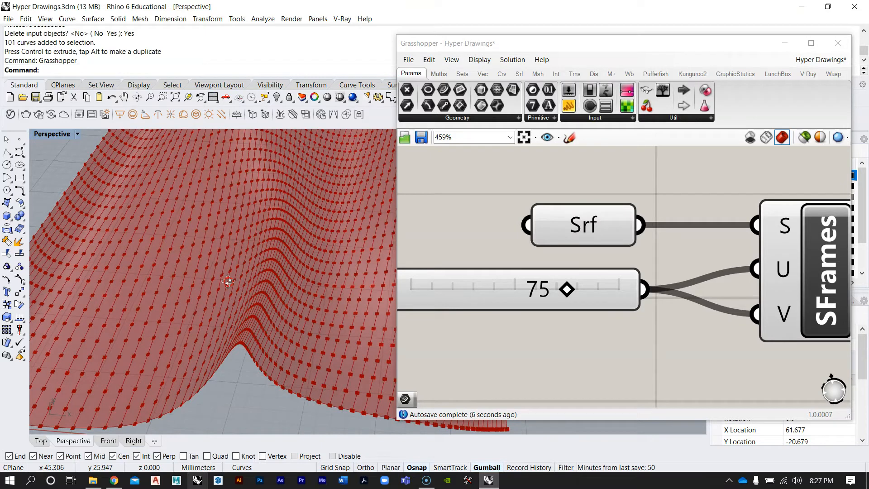
pyautogui.scroll(-10, 214, 322)
pyautogui.moveTo(215, 321); pyautogui.dragTo(256, 301, button='right')
pyautogui.scroll(-5, 555, 306)
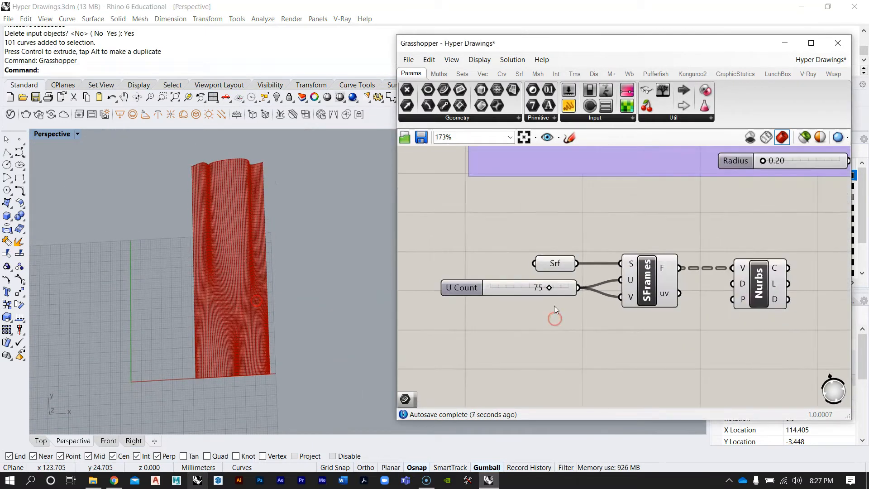
# Add a Pipe component and connect the new Nurbs curve output to its curve input
pyautogui.doubleClick(681, 329)
pyautogui.write('pipe')
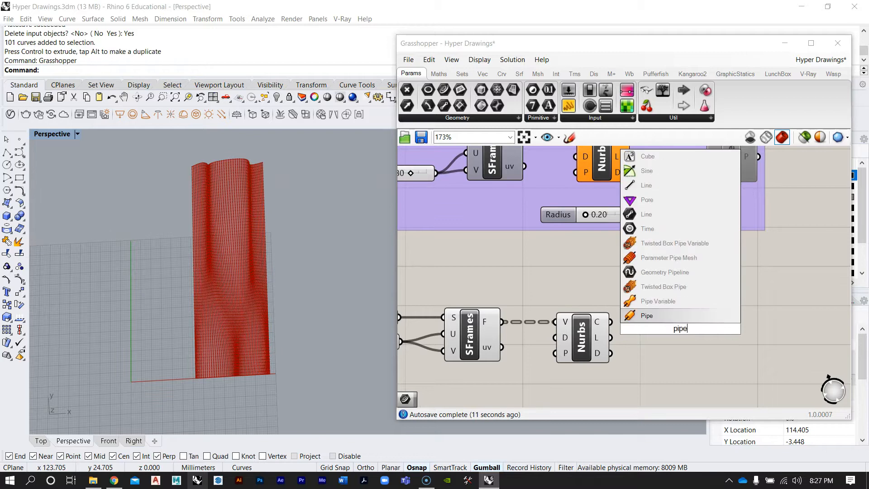
pyautogui.press('Return')
pyautogui.scroll(3, 644, 292)
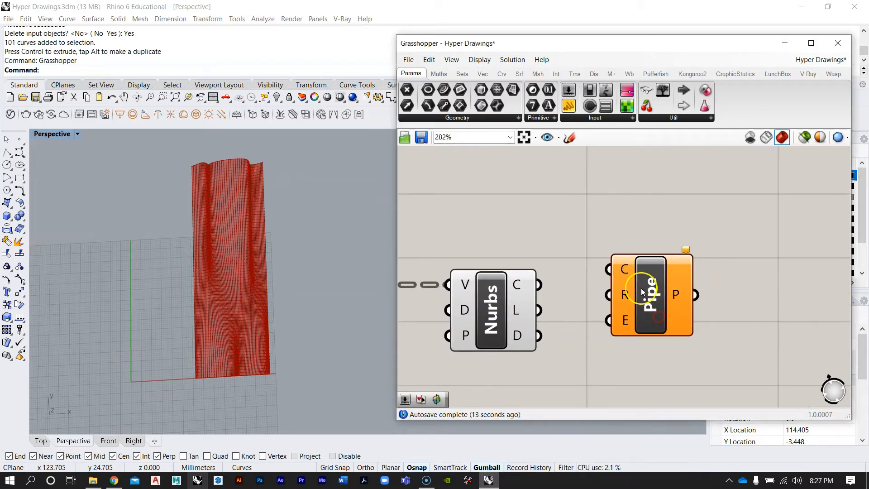
pyautogui.moveTo(628, 295)
pyautogui.moveTo(624, 271)
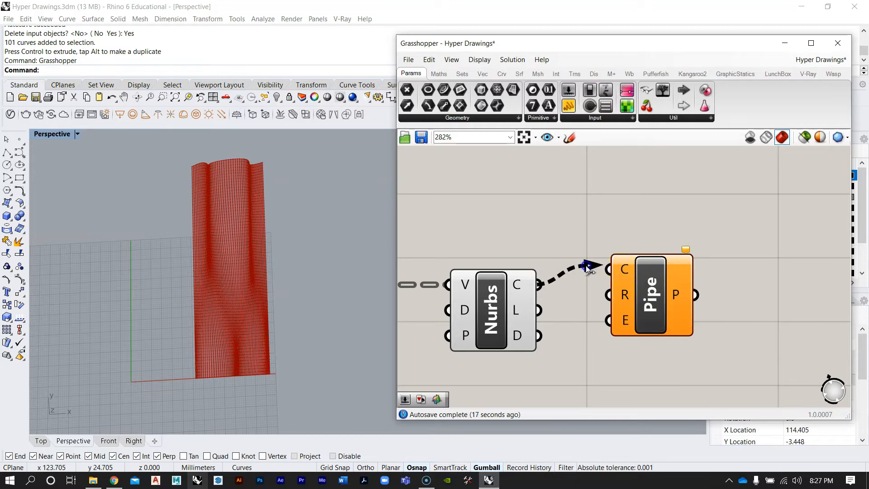
pyautogui.moveTo(587, 267); pyautogui.dragTo(671, 311)
pyautogui.scroll(1, 671, 313)
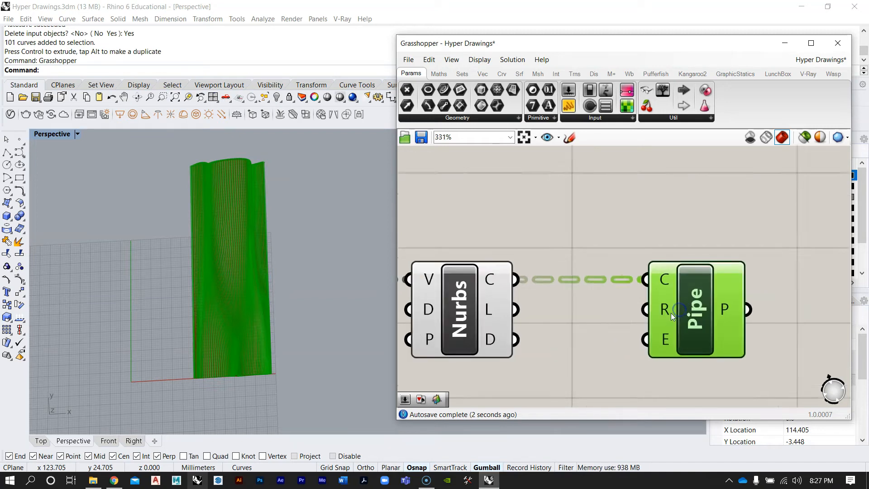
# Create a number slider with a value of 1.000
pyautogui.scroll(-1, 665, 311)
pyautogui.scroll(-3, 663, 312)
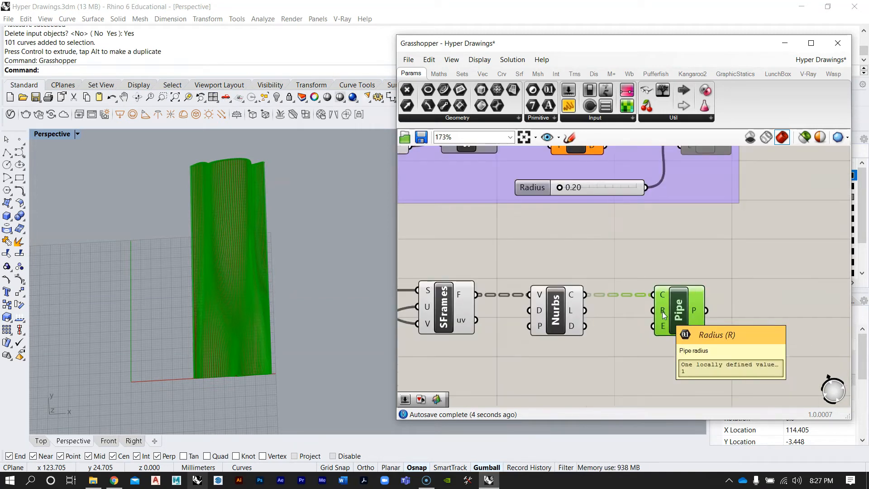
pyautogui.moveTo(662, 311); pyautogui.dragTo(693, 240, button='right')
pyautogui.doubleClick(638, 332)
pyautogui.write('1')
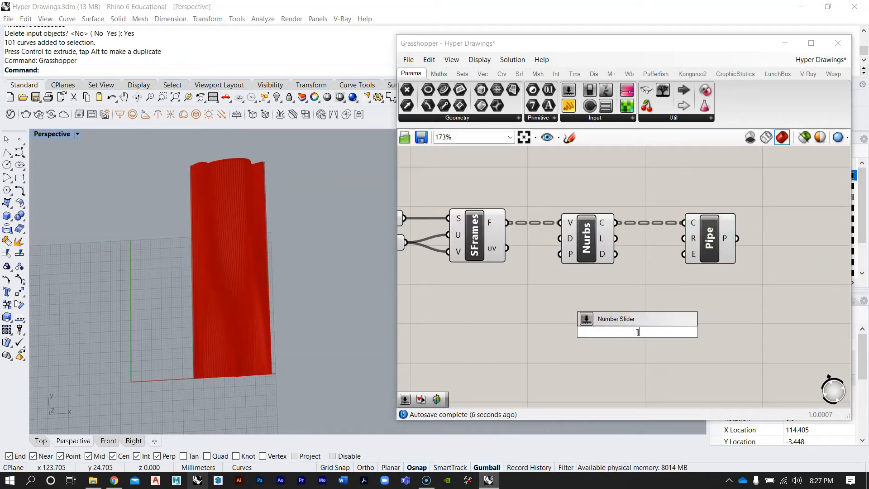
pyautogui.write('.000')
pyautogui.press('Return')
# Set the slider to 0.250 and wire it into the Pipe's radius input
pyautogui.moveTo(305, 240); pyautogui.dragTo(216, 287, button='right')
pyautogui.scroll(5, 216, 287)
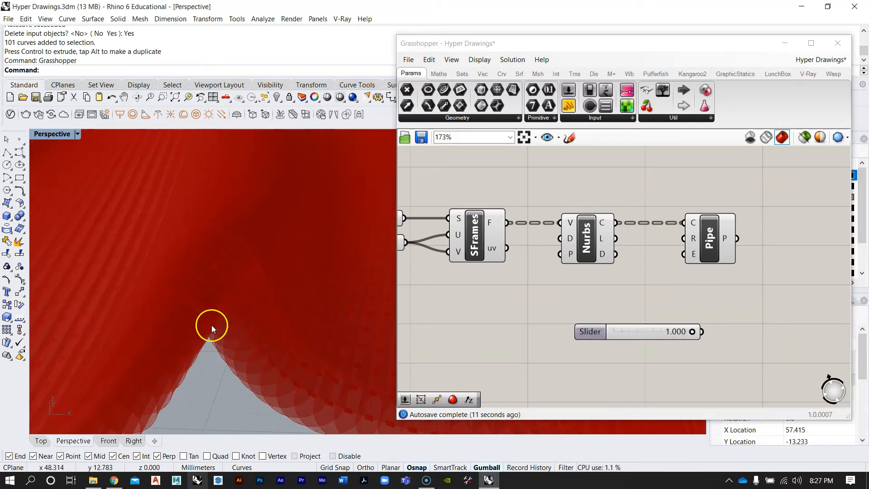
pyautogui.scroll(2, 711, 334)
pyautogui.moveTo(682, 333); pyautogui.dragTo(633, 335)
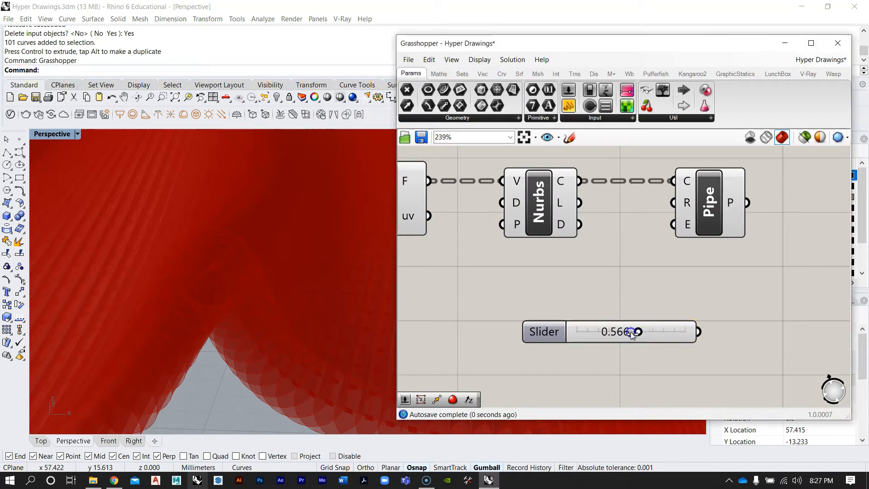
pyautogui.doubleClick(633, 332)
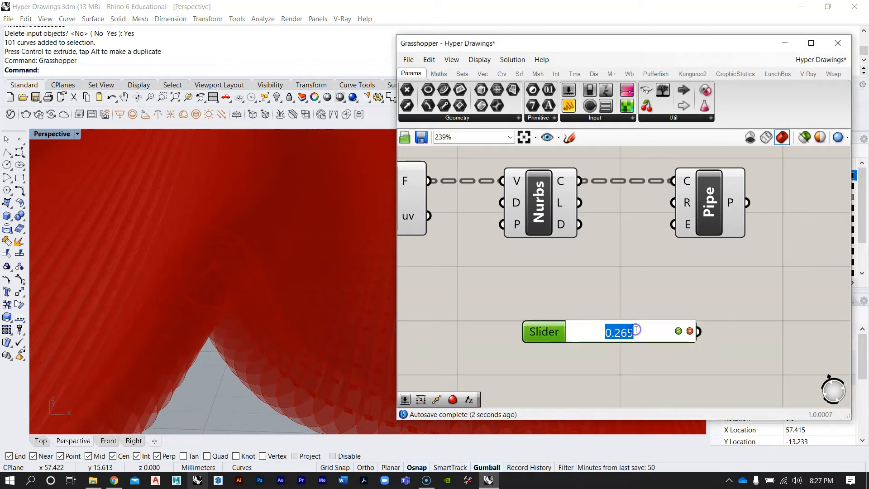
pyautogui.write('.25')
pyautogui.press('Return')
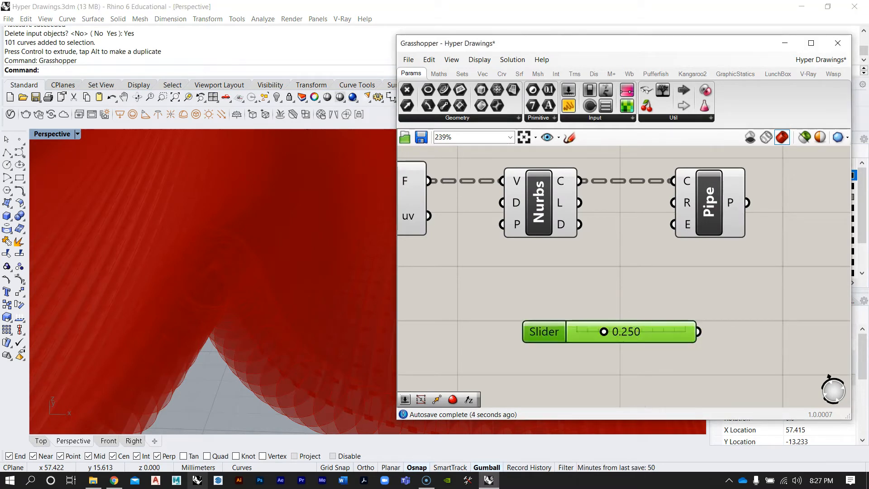
pyautogui.moveTo(641, 327); pyautogui.dragTo(673, 206)
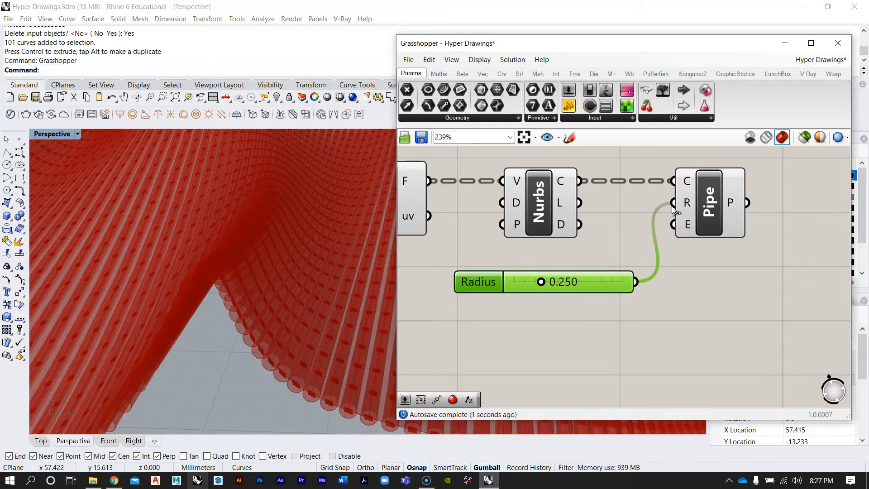
# Reduce the Radius slider to 0.054 while orbiting around the pipes in the viewport
pyautogui.moveTo(326, 271); pyautogui.dragTo(310, 322, button='right')
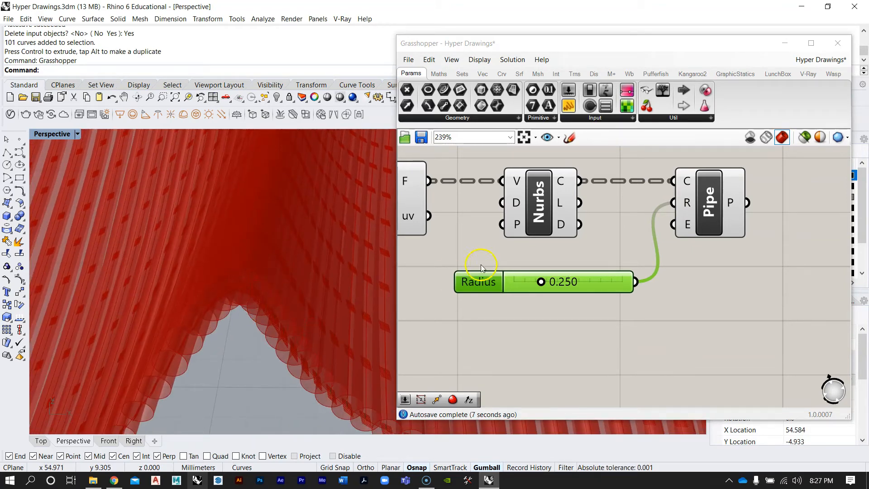
pyautogui.scroll(4, 511, 276)
pyautogui.moveTo(501, 278); pyautogui.dragTo(487, 278)
pyautogui.moveTo(341, 252); pyautogui.dragTo(276, 302, button='right')
pyautogui.scroll(-10, 271, 312)
pyautogui.scroll(5, 256, 260)
pyautogui.scroll(6, 256, 260)
pyautogui.moveTo(257, 263); pyautogui.dragTo(318, 241, button='right')
pyautogui.scroll(4, 258, 188)
pyautogui.moveTo(258, 190); pyautogui.dragTo(232, 196, button='right')
pyautogui.scroll(-12, 255, 191)
pyautogui.scroll(7, 184, 235)
pyautogui.moveTo(185, 237); pyautogui.dragTo(378, 285, button='right')
pyautogui.scroll(-10, 207, 289)
pyautogui.scroll(8, 207, 290)
pyautogui.moveTo(284, 293); pyautogui.dragTo(336, 305, button='right')
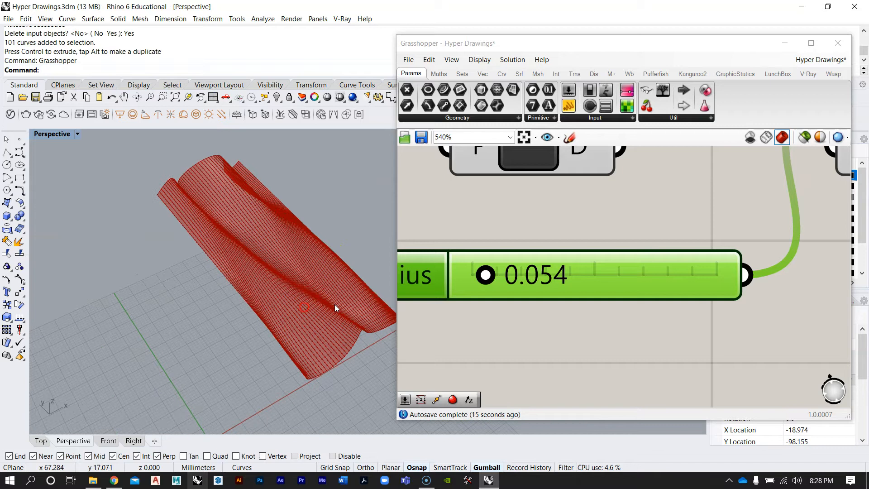
pyautogui.moveTo(688, 278); pyautogui.dragTo(638, 324, button='right')
pyautogui.scroll(-5, 609, 238)
pyautogui.scroll(4, 563, 243)
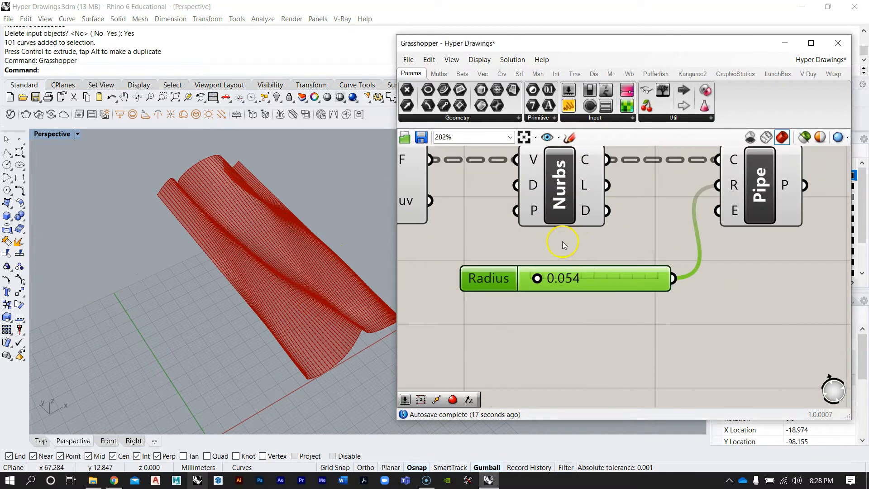
# Set the Pipe's caps input to Flat
pyautogui.scroll(-4, 580, 257)
pyautogui.moveTo(609, 257); pyautogui.dragTo(619, 273, button='right')
pyautogui.scroll(2, 619, 273)
pyautogui.moveTo(642, 282); pyautogui.dragTo(610, 266)
pyautogui.moveTo(733, 297); pyautogui.dragTo(701, 301, button='right')
pyautogui.scroll(3, 726, 217)
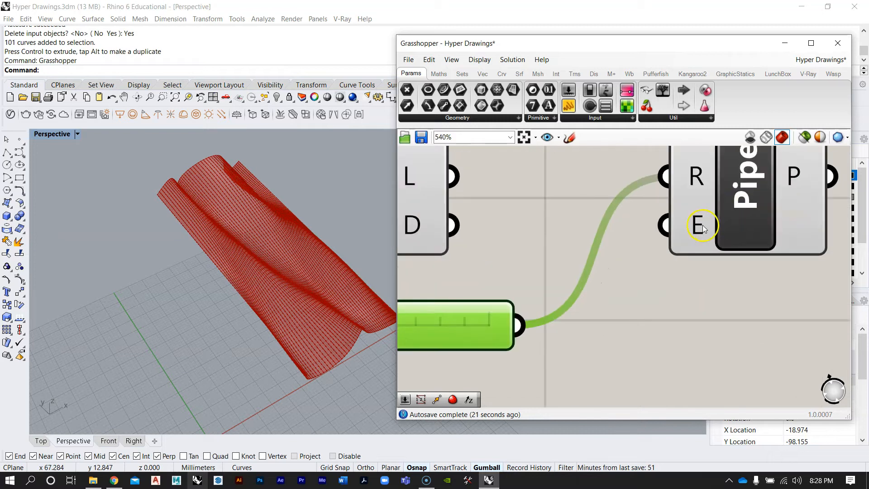
pyautogui.scroll(-2, 695, 245)
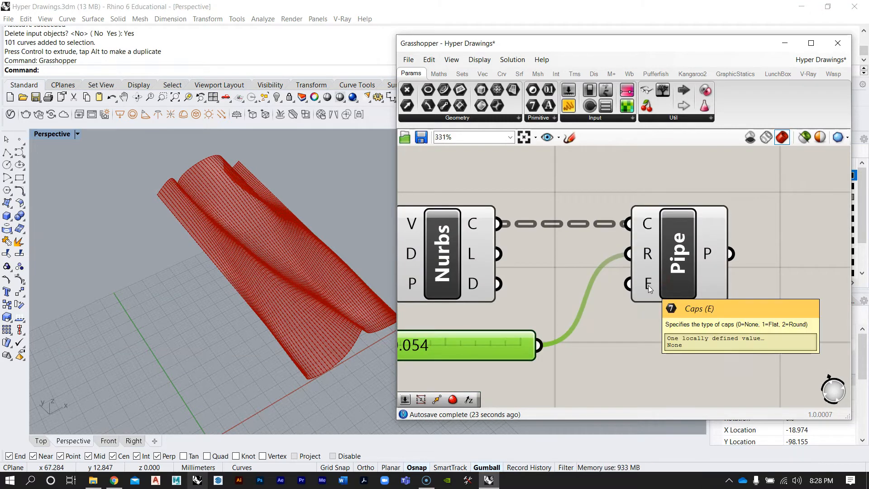
pyautogui.rightClick(649, 286)
pyautogui.moveTo(682, 369)
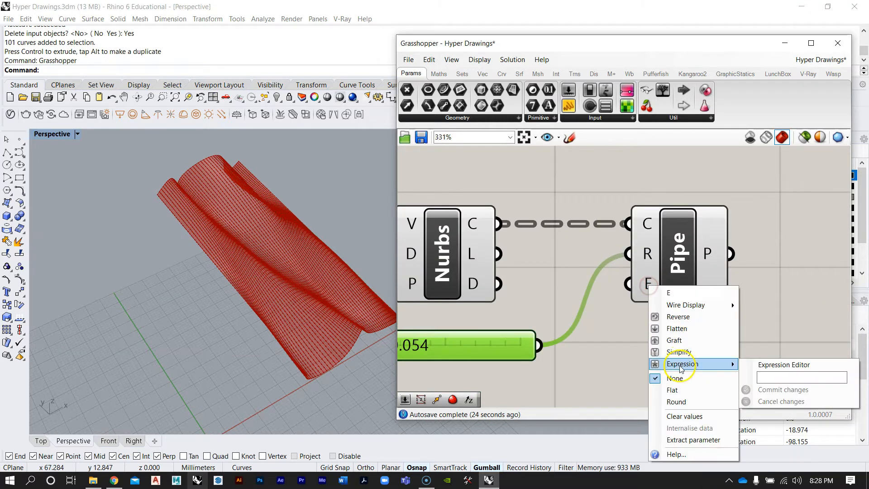
pyautogui.click(675, 392)
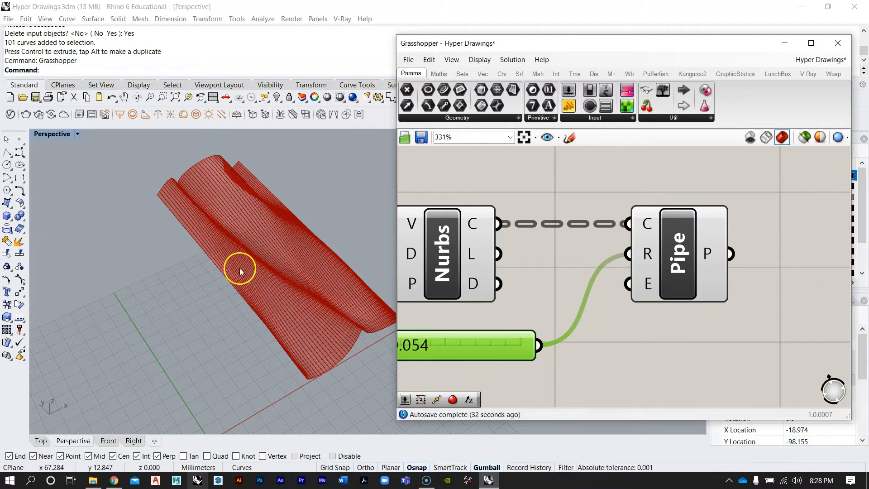
# Switch the Pipe's caps to Round
pyautogui.moveTo(309, 318); pyautogui.dragTo(360, 310, button='right')
pyautogui.scroll(12, 361, 310)
pyautogui.moveTo(308, 348); pyautogui.dragTo(275, 357, button='right')
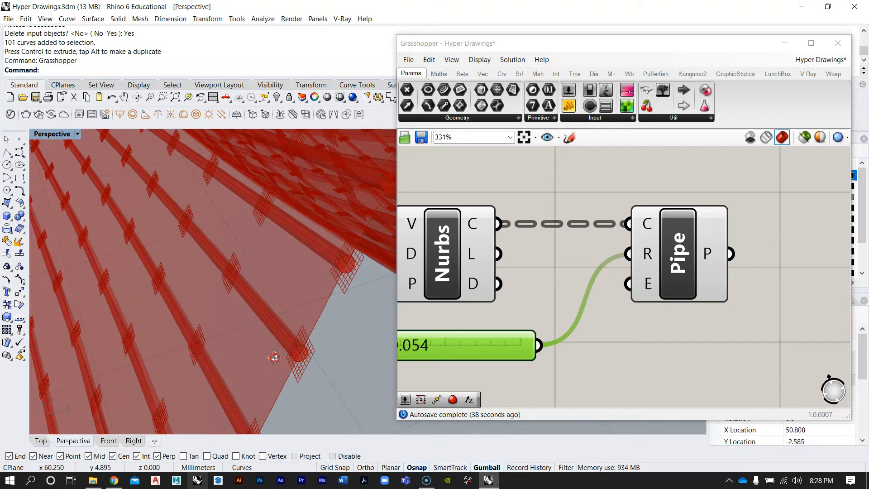
pyautogui.rightClick(648, 283)
pyautogui.click(675, 399)
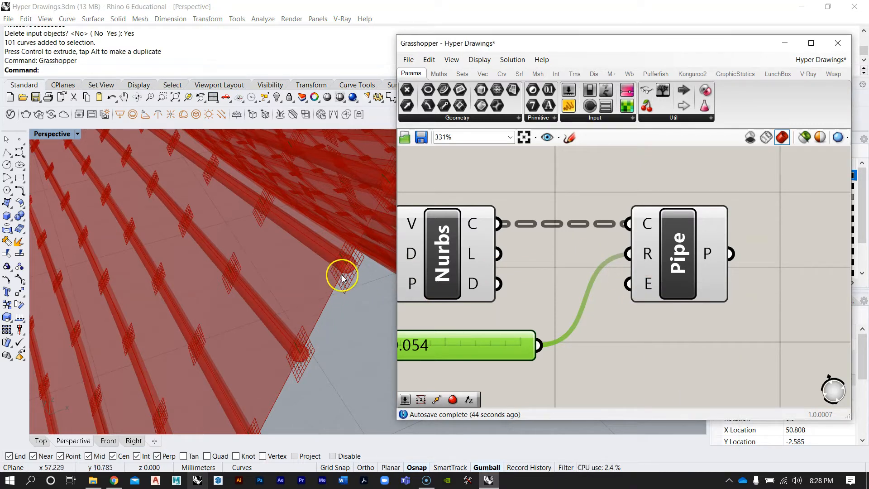
# Set the Pipe's caps back to Flat after inspecting the pipe ends up close
pyautogui.moveTo(303, 330); pyautogui.dragTo(314, 330, button='right')
pyautogui.scroll(-12, 155, 233)
pyautogui.moveTo(155, 233); pyautogui.dragTo(268, 288, button='right')
pyautogui.scroll(15, 363, 388)
pyautogui.scroll(-8, 300, 363)
pyautogui.scroll(6, 251, 347)
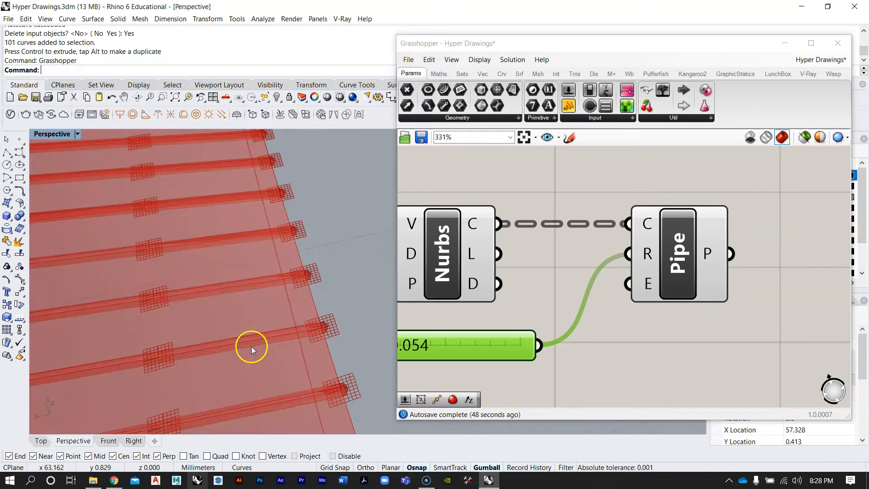
pyautogui.moveTo(251, 346); pyautogui.dragTo(273, 342, button='right')
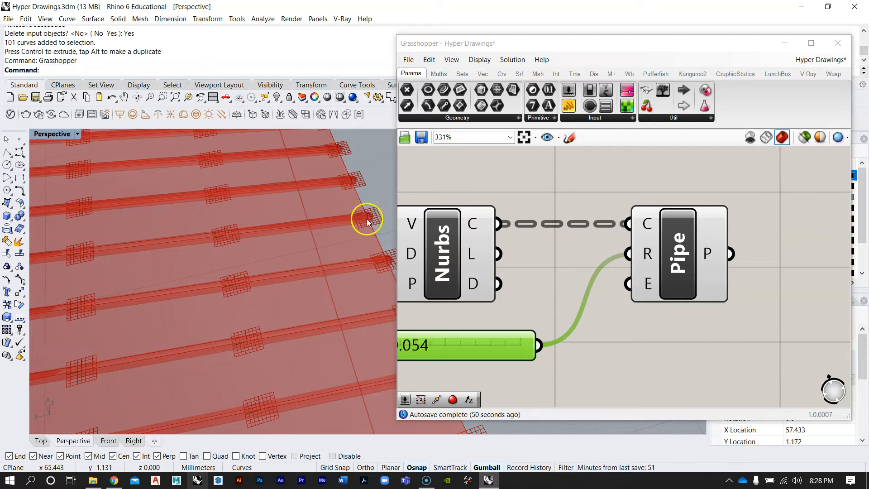
pyautogui.rightClick(682, 257)
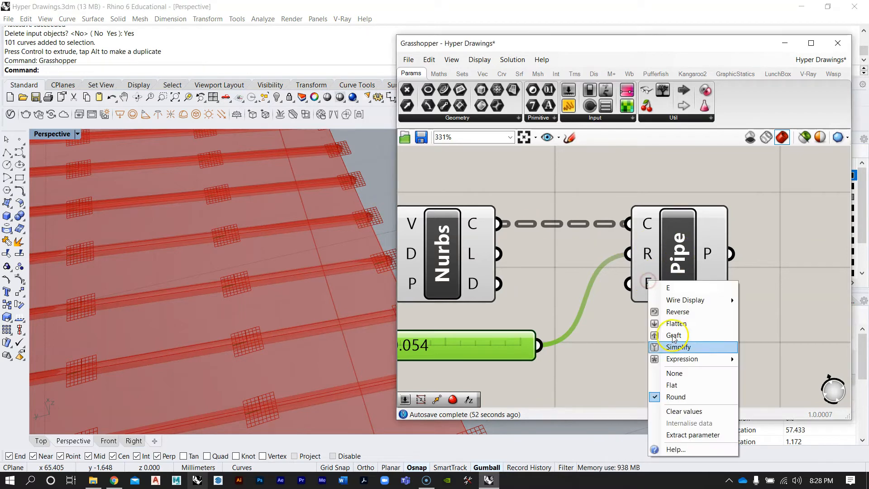
pyautogui.click(685, 388)
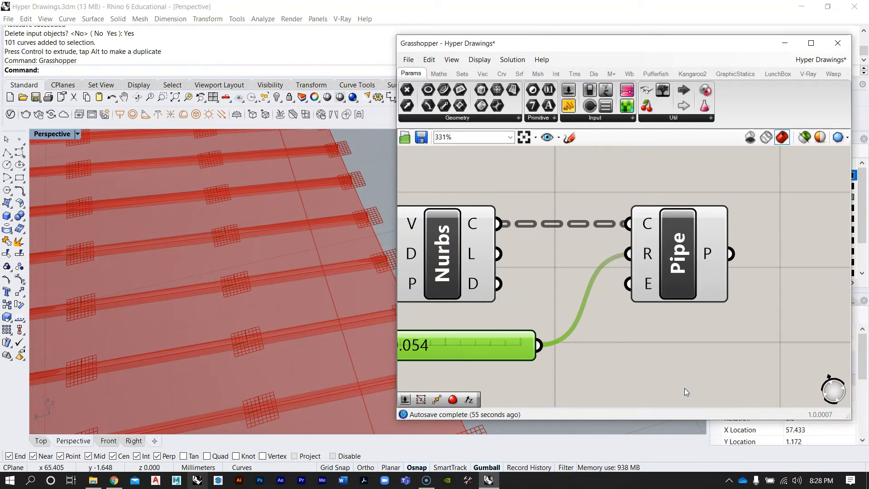
# Bake the Pipe output into the Rhino document
pyautogui.moveTo(242, 194); pyautogui.dragTo(303, 235, button='right')
pyautogui.scroll(-15, 279, 227)
pyautogui.moveTo(259, 271); pyautogui.dragTo(115, 312, button='right')
pyautogui.scroll(10, 310, 192)
pyautogui.moveTo(710, 254); pyautogui.dragTo(698, 247, button='right')
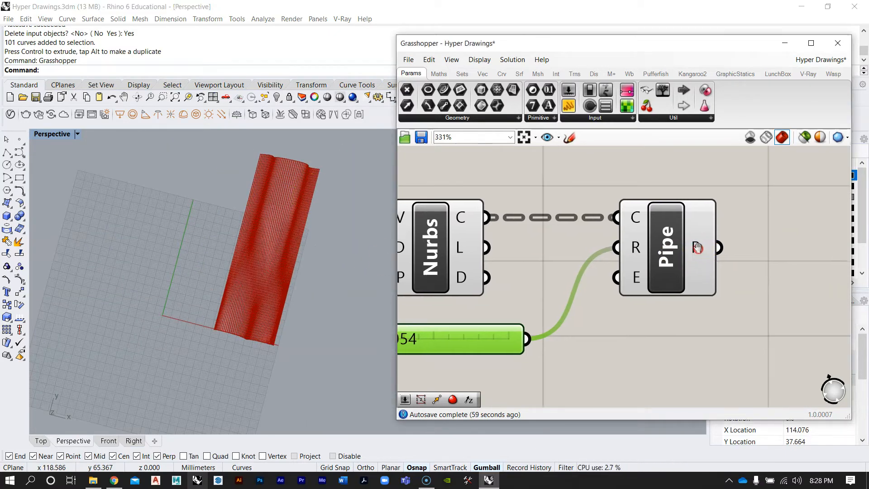
pyautogui.rightClick(698, 248)
pyautogui.click(728, 266)
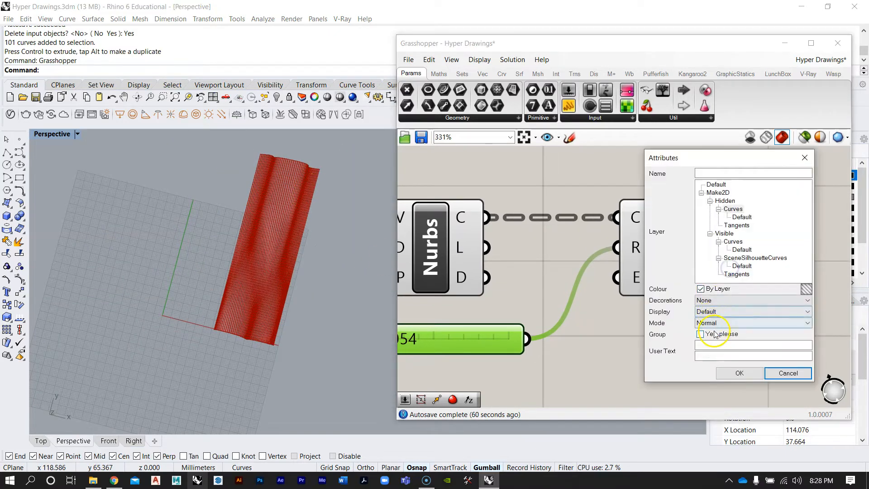
pyautogui.click(729, 371)
# Move the baked pipe geometry aside from the Grasshopper preview
pyautogui.click(274, 217)
pyautogui.moveTo(274, 217); pyautogui.dragTo(242, 251, button='right')
pyautogui.scroll(-9, 143, 257)
pyautogui.scroll(6, 181, 226)
pyautogui.moveTo(210, 252); pyautogui.dragTo(355, 240)
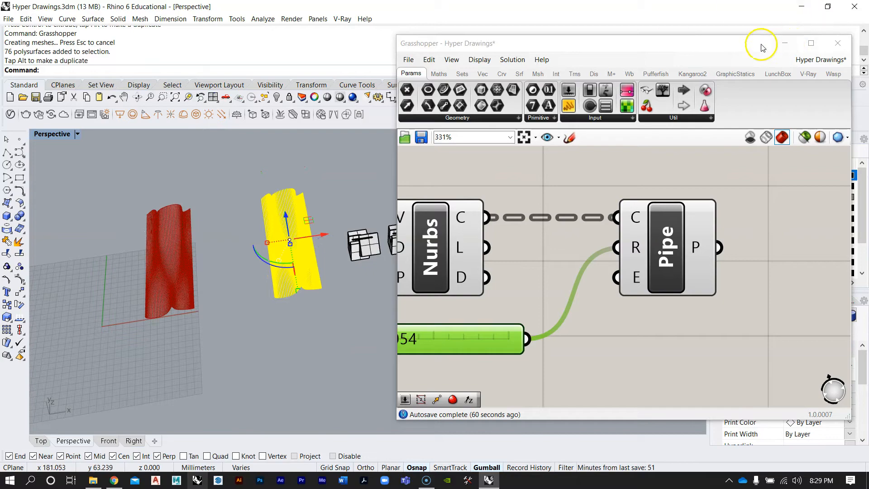
# Collapse the Grasshopper window and zoom to the selected baked pipes
pyautogui.doubleClick(764, 48)
pyautogui.moveTo(409, 218); pyautogui.dragTo(355, 216, button='right')
pyautogui.write('zs')
pyautogui.press('Return')
pyautogui.moveTo(338, 250); pyautogui.dragTo(388, 302, button='right')
pyautogui.press('Escape')
pyautogui.scroll(10, 369, 270)
pyautogui.scroll(-8, 439, 314)
pyautogui.keyDown('shift'); pyautogui.moveTo(443, 291); pyautogui.dragTo(429, 278, button='right'); pyautogui.keyUp('shift')
# Set the Perspective viewport projection to Parallel
pyautogui.click(828, 379)
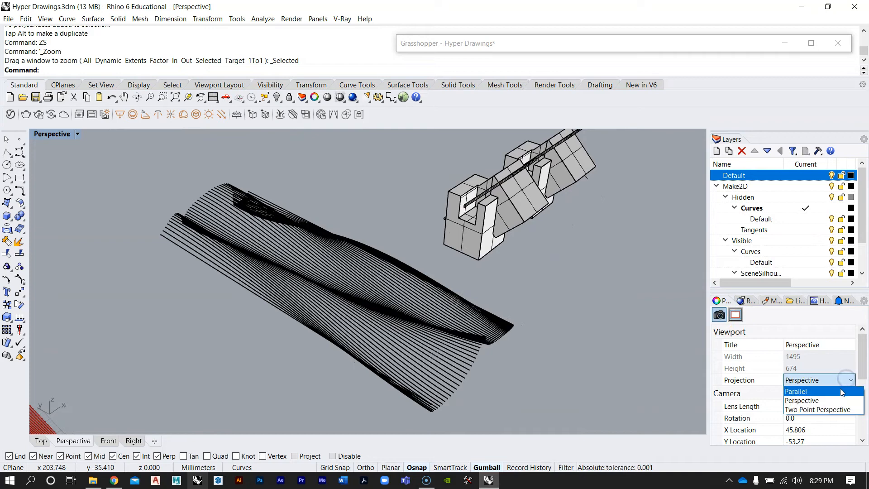
pyautogui.click(798, 390)
pyautogui.moveTo(326, 281)
pyautogui.mouseDown(button='right')
pyautogui.moveTo(291, 249)
pyautogui.moveTo(338, 280)
pyautogui.moveTo(326, 252)
pyautogui.moveTo(341, 273)
pyautogui.mouseUp(button='right')
pyautogui.scroll(4, 303, 258)
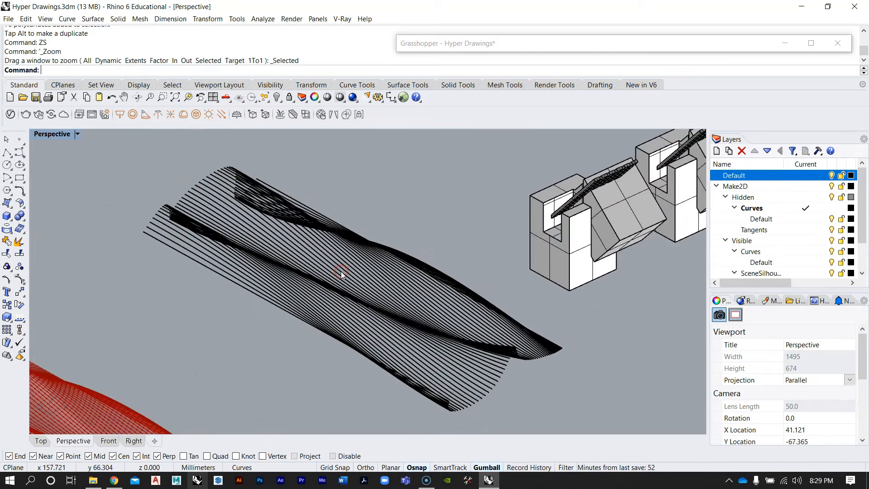
# Select the baked pipes and run Make2D with hidden lines and scene silhouette on layer Make2D
pyautogui.moveTo(273, 357); pyautogui.dragTo(273, 358)
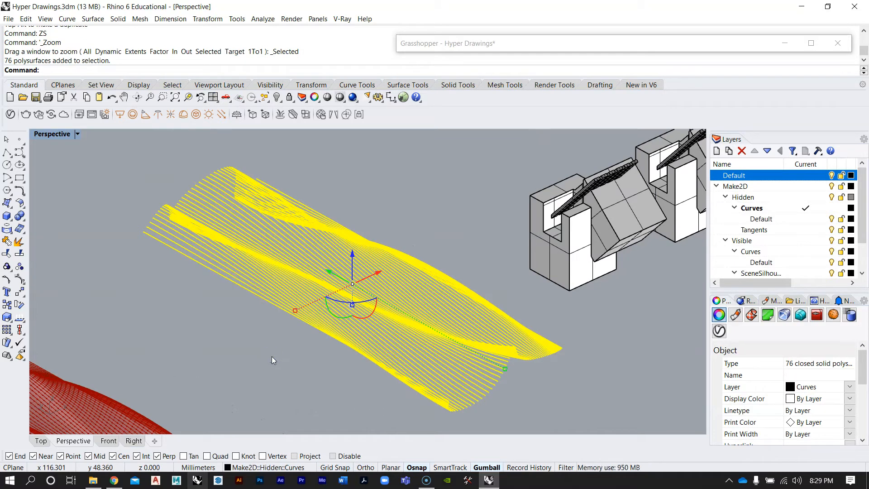
pyautogui.press('Return')
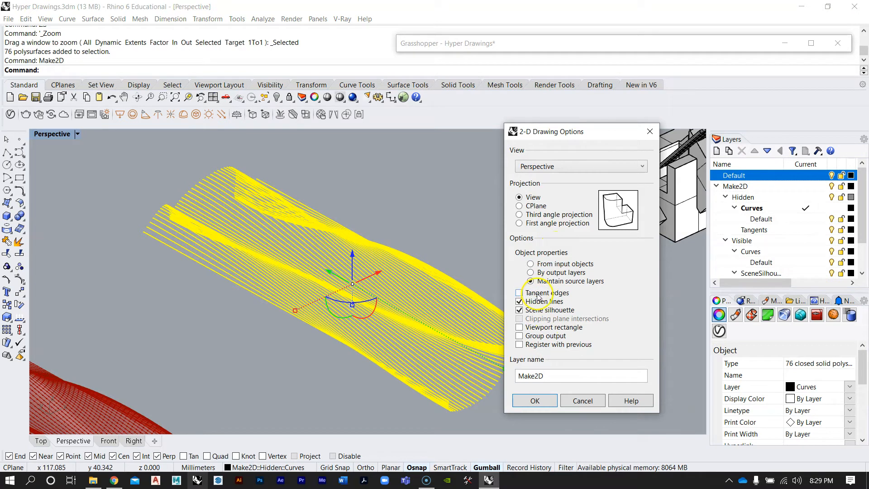
pyautogui.click(536, 401)
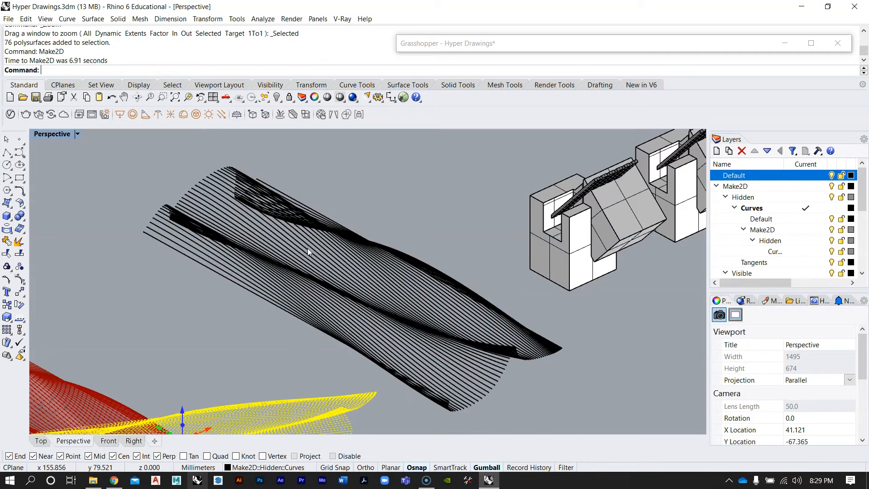
# Maximize the Top viewport and examine the flattened Make2D linework, selecting one of its curves
pyautogui.doubleClick(42, 135)
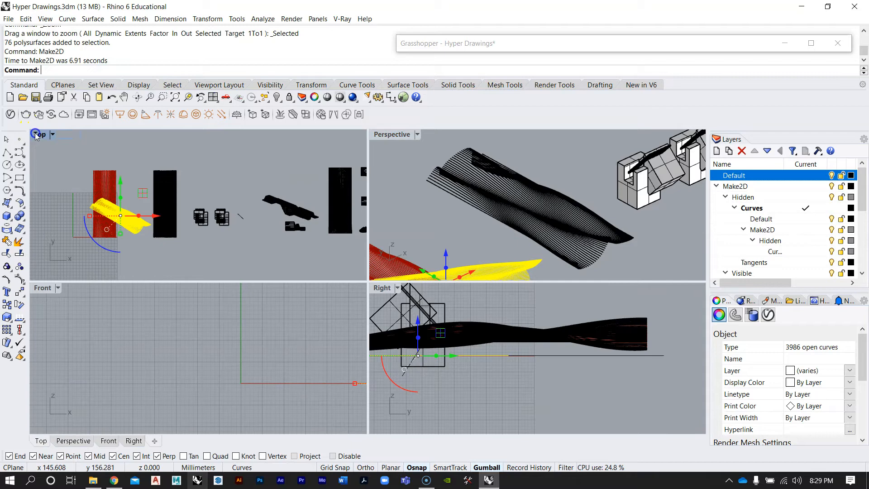
pyautogui.doubleClick(40, 134)
pyautogui.scroll(-3, 220, 296)
pyautogui.moveTo(221, 246); pyautogui.dragTo(261, 169)
pyautogui.click(260, 168)
pyautogui.scroll(15, 212, 206)
pyautogui.moveTo(212, 207); pyautogui.dragTo(250, 228, button='right')
pyautogui.scroll(4, 347, 236)
pyautogui.scroll(-5, 335, 249)
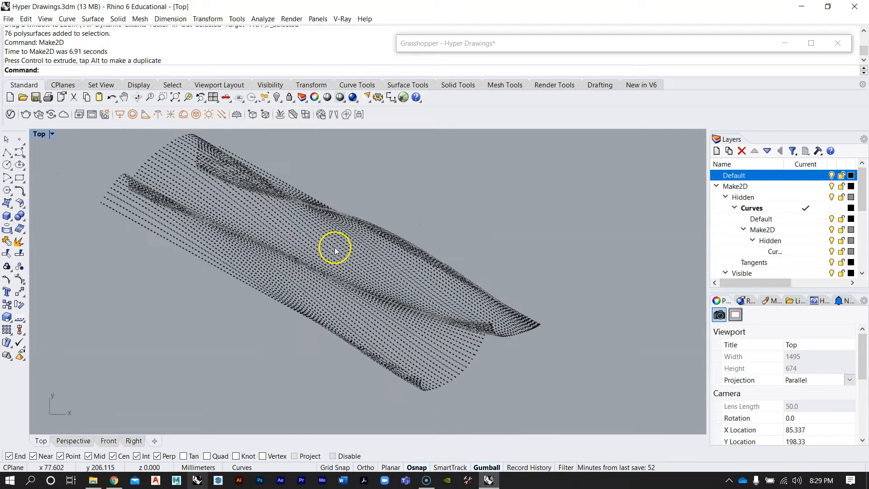
pyautogui.click(401, 262)
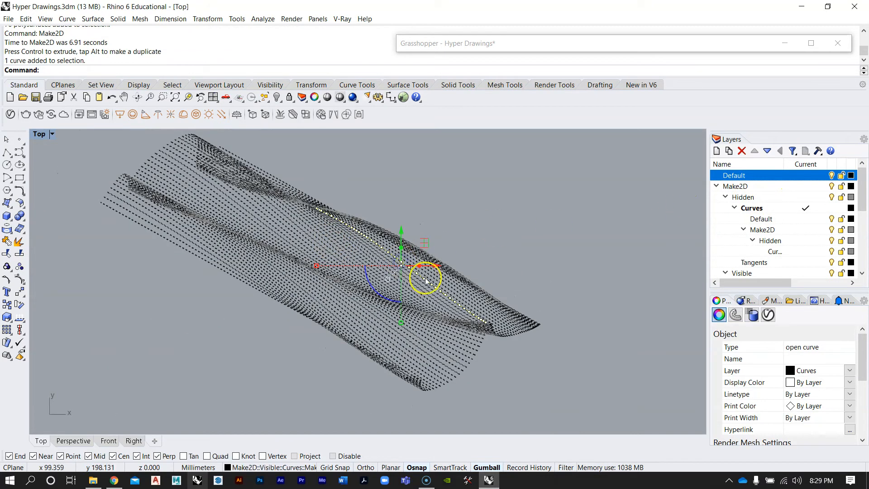
# Select all the flattened Make2D curves and move them to the Default layer
pyautogui.scroll(8, 453, 291)
pyautogui.press('F10')
pyautogui.scroll(-10, 398, 291)
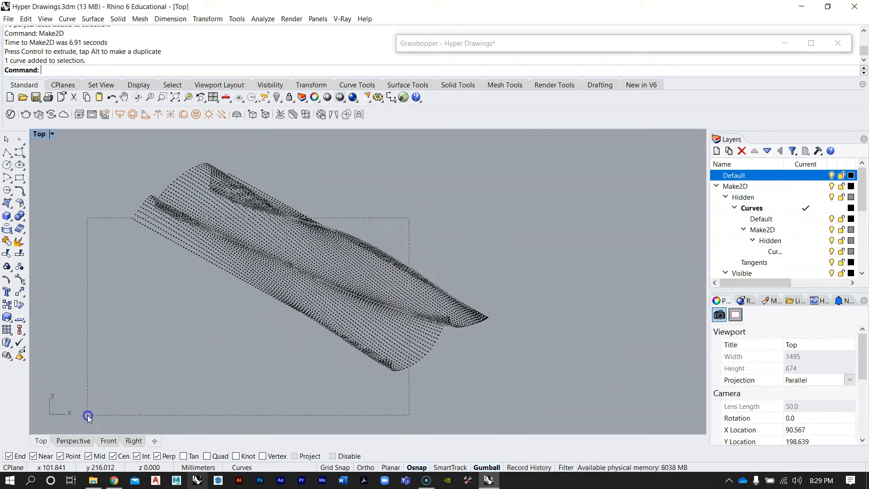
pyautogui.moveTo(88, 415); pyautogui.dragTo(88, 415)
pyautogui.moveTo(543, 400); pyautogui.dragTo(84, 147)
pyautogui.rightClick(732, 176)
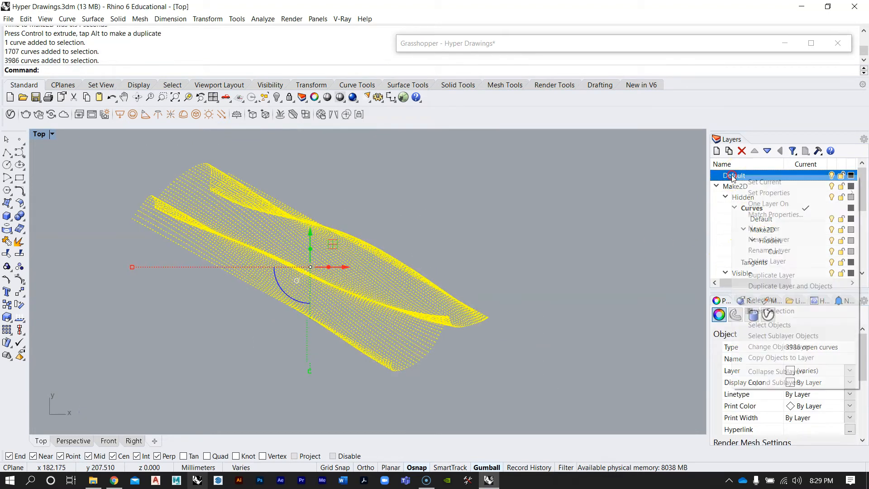
pyautogui.click(783, 347)
pyautogui.press('Escape')
# Maximize the Perspective viewport and set its projection back to Perspective
pyautogui.scroll(5, 331, 271)
pyautogui.scroll(-5, 333, 274)
pyautogui.scroll(3, 231, 206)
pyautogui.scroll(-3, 232, 209)
pyautogui.scroll(3, 121, 149)
pyautogui.scroll(2, 266, 263)
pyautogui.scroll(-6, 210, 240)
pyautogui.moveTo(442, 344); pyautogui.dragTo(91, 364, button='right')
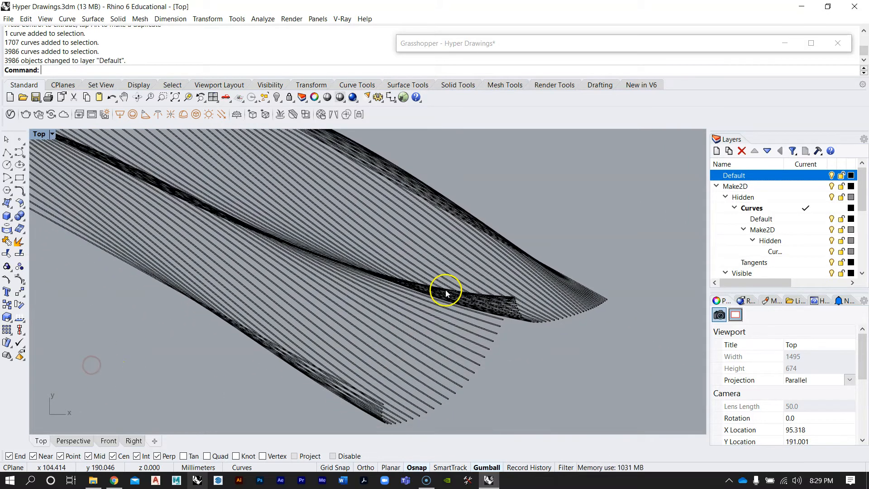
pyautogui.scroll(-6, 446, 294)
pyautogui.moveTo(409, 303); pyautogui.dragTo(344, 225, button='right')
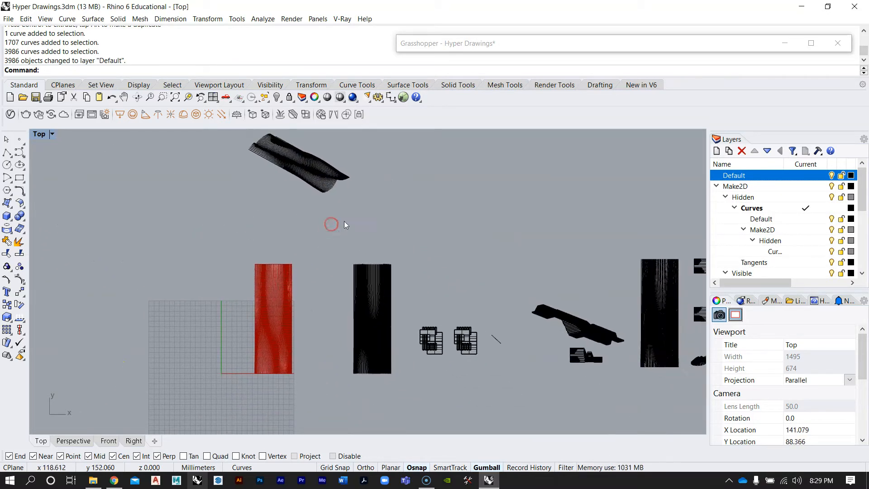
pyautogui.doubleClick(39, 135)
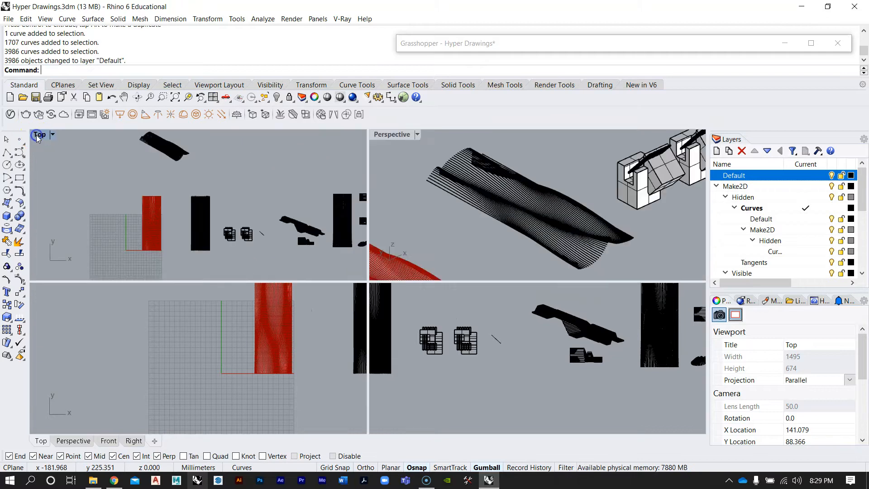
pyautogui.doubleClick(387, 136)
pyautogui.moveTo(443, 258); pyautogui.dragTo(318, 312, button='right')
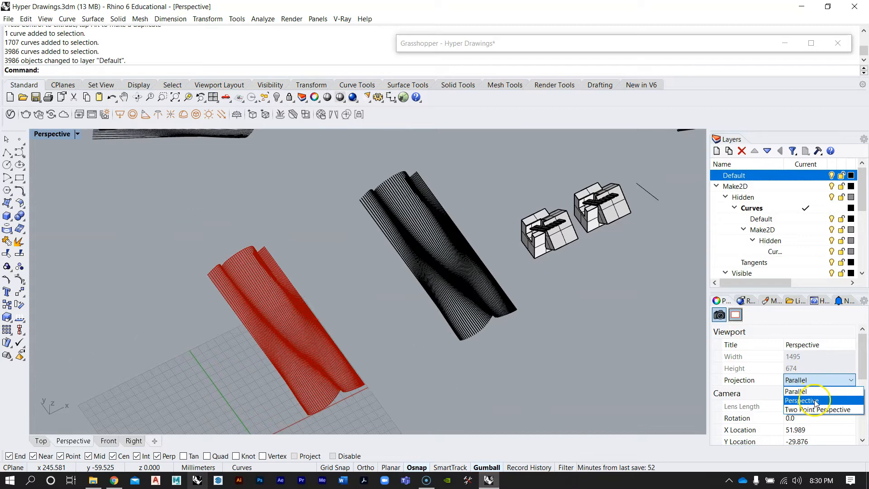
pyautogui.click(816, 402)
# Select the baked pipe polysurfaces, zoom to them and examine them in the Perspective viewport
pyautogui.moveTo(414, 233); pyautogui.dragTo(384, 291, button='right')
pyautogui.click(380, 334)
pyautogui.write('ZS')
pyautogui.press('Return')
pyautogui.press('Escape')
pyautogui.scroll(-7, 386, 290)
pyautogui.scroll(6, 230, 401)
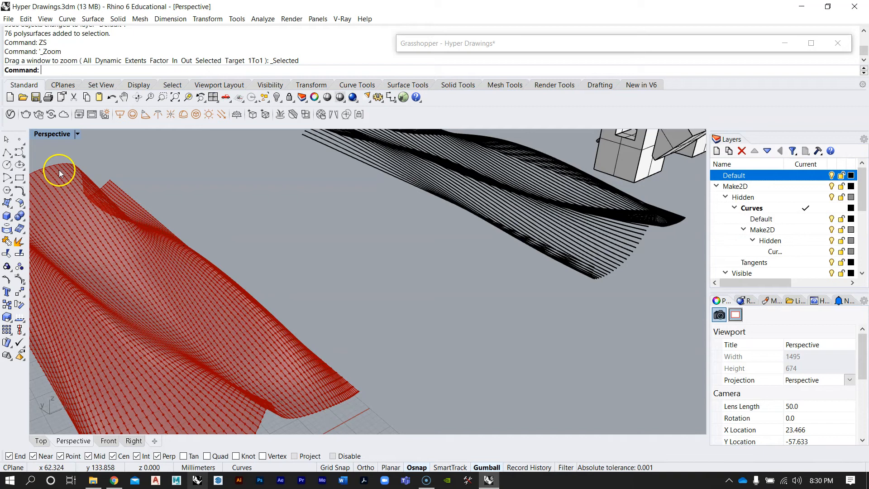
pyautogui.scroll(-5, 390, 246)
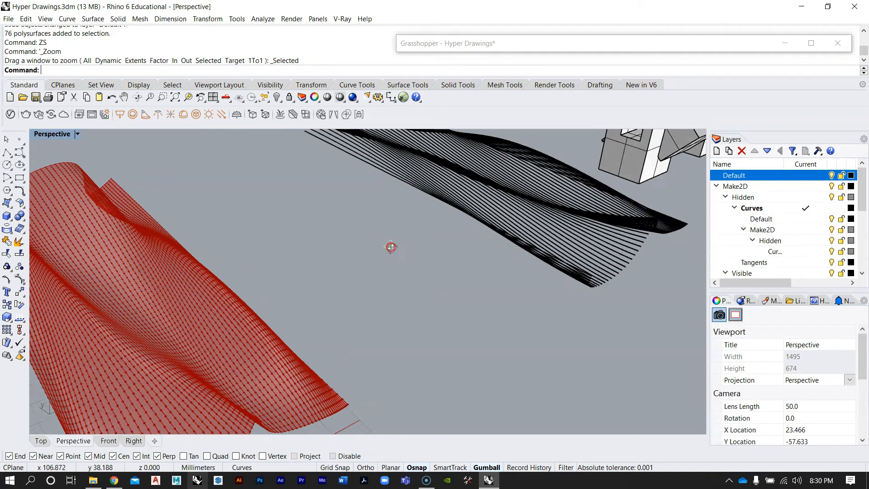
pyautogui.scroll(5, 476, 229)
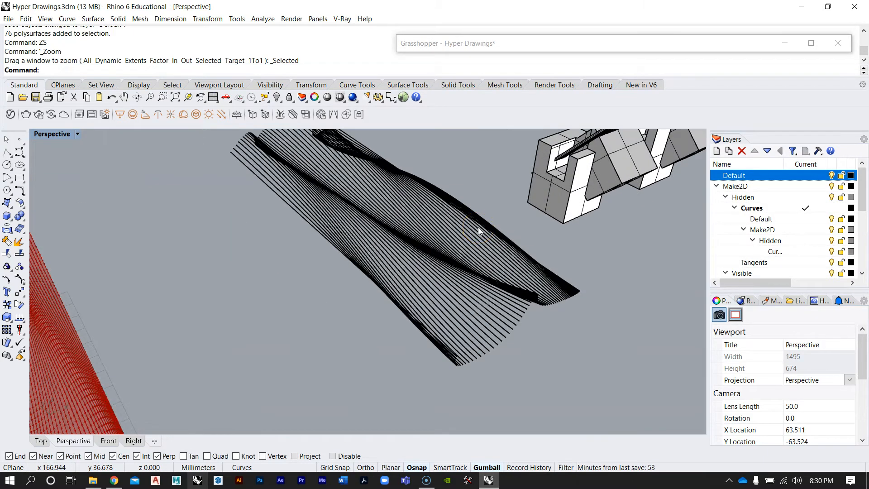
pyautogui.scroll(-4, 478, 227)
pyautogui.scroll(4, 476, 195)
pyautogui.moveTo(474, 220); pyautogui.dragTo(369, 300, button='right')
pyautogui.scroll(-5, 426, 256)
pyautogui.scroll(-7, 370, 300)
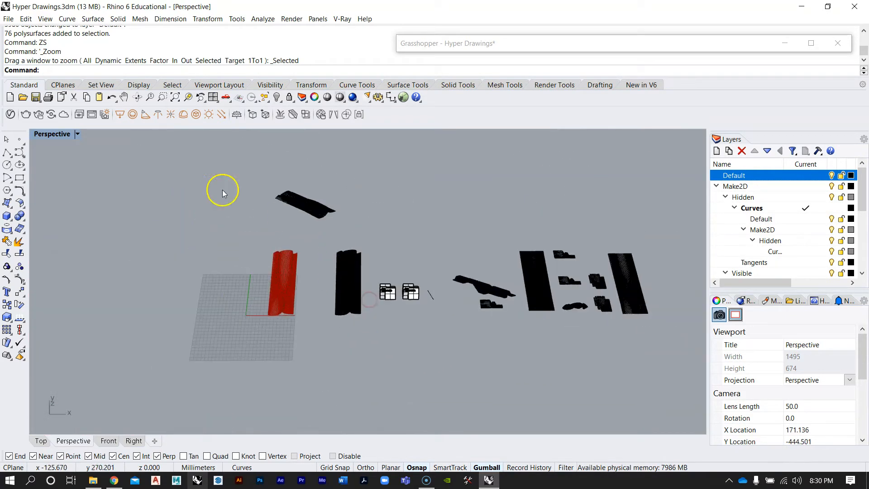
pyautogui.doubleClick(43, 136)
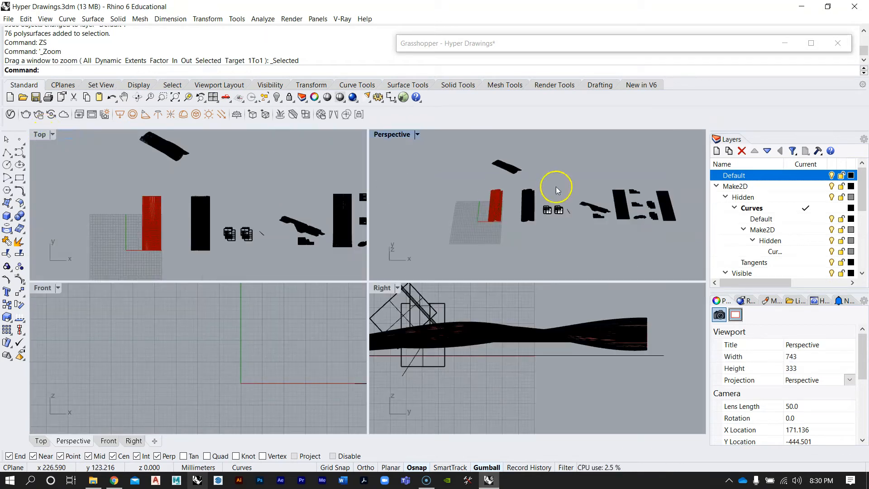
# Restore the Grasshopper window and move one component group lower on the canvas
pyautogui.doubleClick(501, 48)
pyautogui.moveTo(546, 274); pyautogui.dragTo(582, 280, button='right')
pyautogui.scroll(-8, 582, 280)
pyautogui.scroll(2, 565, 281)
pyautogui.scroll(-3, 564, 280)
pyautogui.scroll(1, 621, 301)
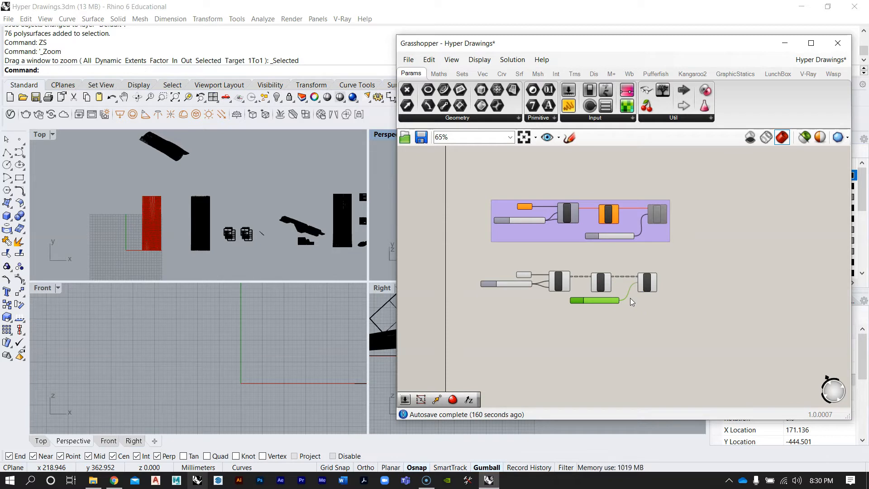
pyautogui.click(636, 275)
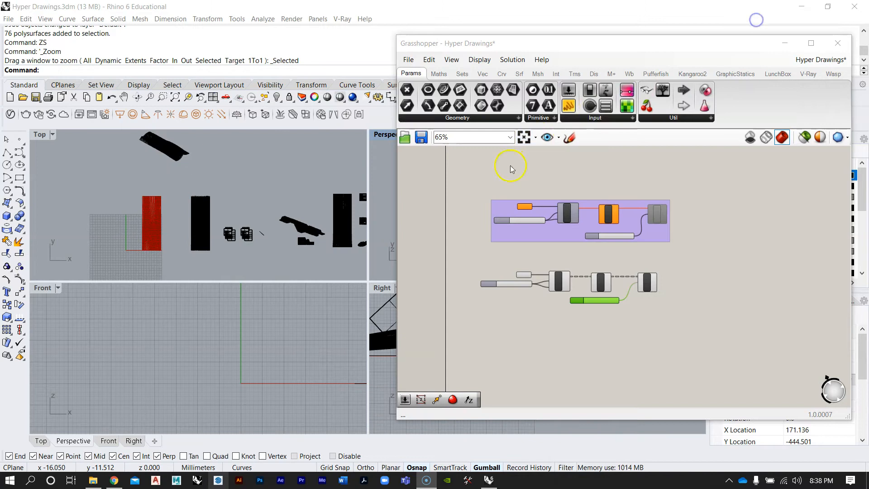
pyautogui.moveTo(560, 252); pyautogui.dragTo(575, 274, button='right')
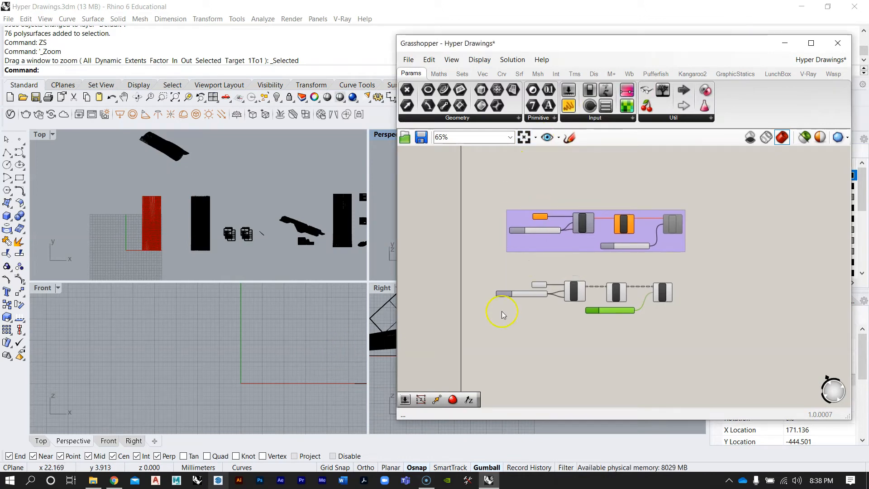
pyautogui.moveTo(573, 242)
pyautogui.mouseDown(button='right')
pyautogui.moveTo(563, 280)
pyautogui.moveTo(531, 270)
pyautogui.mouseUp(button='right')
pyautogui.scroll(-5, 572, 258)
pyautogui.scroll(2, 576, 247)
pyautogui.moveTo(486, 249); pyautogui.dragTo(627, 347)
pyautogui.scroll(3, 615, 303)
pyautogui.click(646, 311)
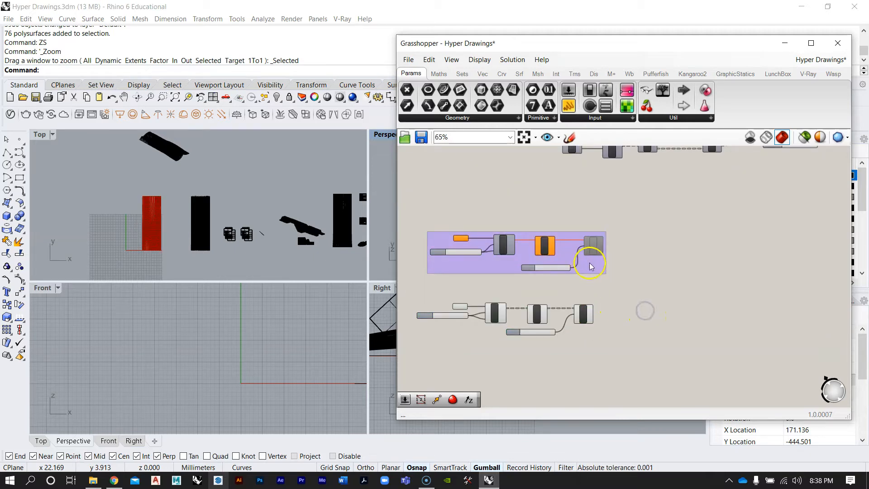
pyautogui.moveTo(589, 268); pyautogui.dragTo(586, 270)
pyautogui.scroll(-5, 587, 208)
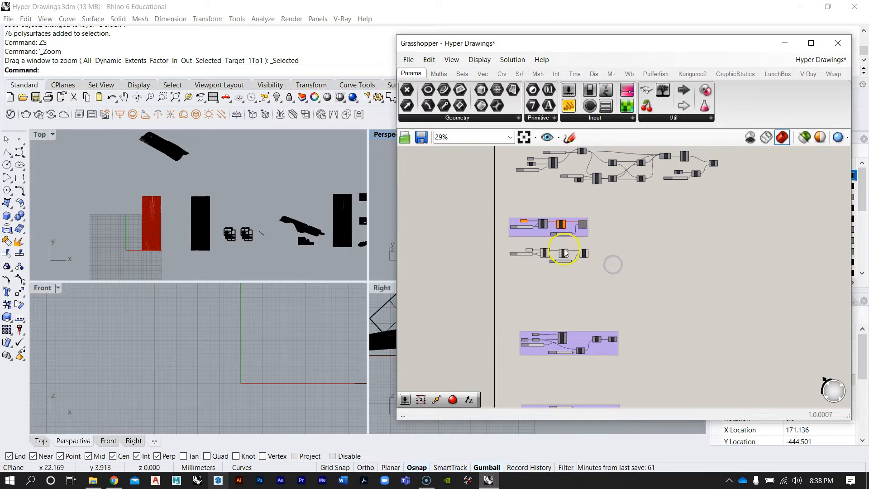
pyautogui.moveTo(627, 305); pyautogui.dragTo(627, 303)
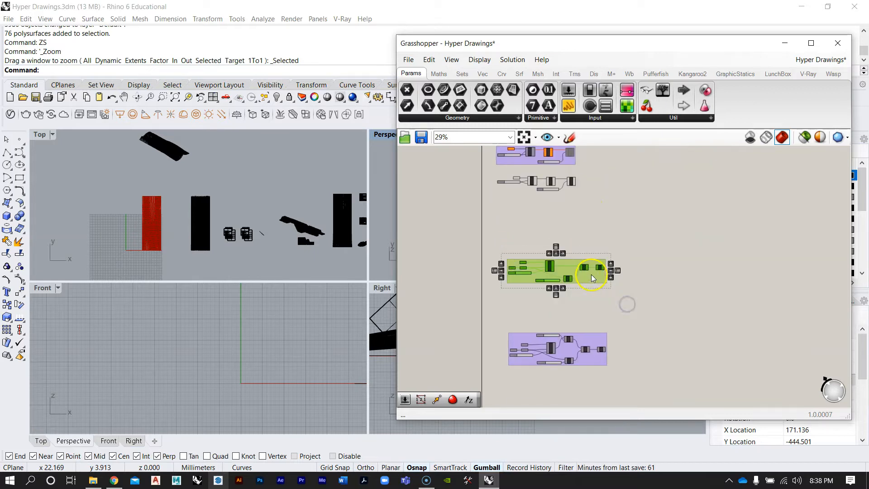
pyautogui.moveTo(592, 279); pyautogui.dragTo(597, 307)
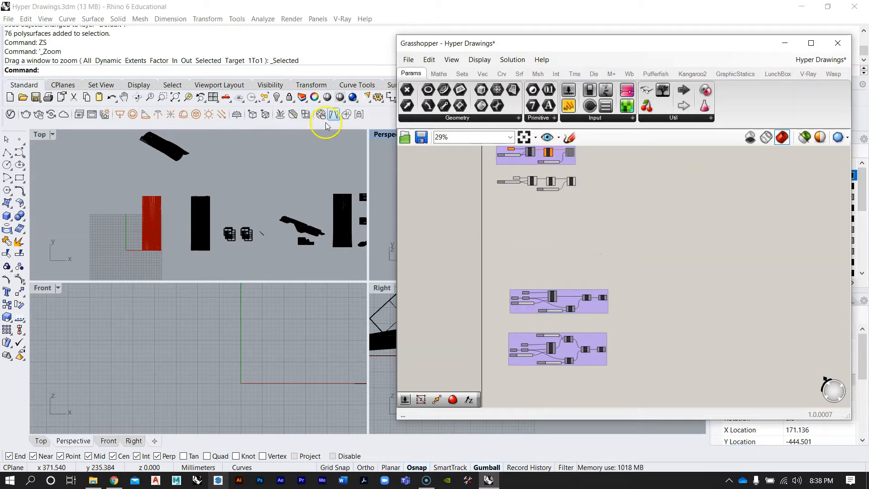
# Delete the baked pipe polysurfaces and the flattened Make2D curves from the model
pyautogui.moveTo(432, 43); pyautogui.dragTo(463, 35)
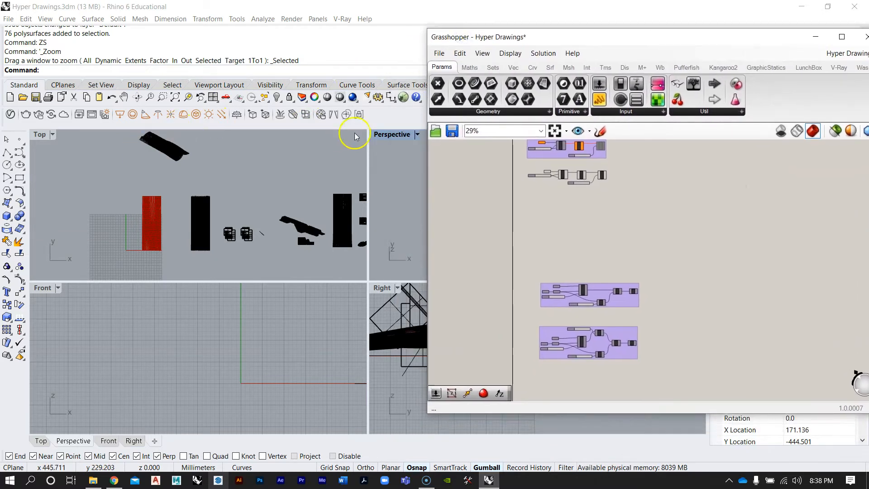
pyautogui.doubleClick(392, 134)
pyautogui.moveTo(342, 256); pyautogui.dragTo(317, 290, button='right')
pyautogui.scroll(10, 292, 258)
pyautogui.moveTo(292, 258); pyautogui.dragTo(325, 258, button='right')
pyautogui.scroll(-8, 254, 235)
pyautogui.moveTo(254, 235); pyautogui.dragTo(362, 294)
pyautogui.scroll(-3, 357, 288)
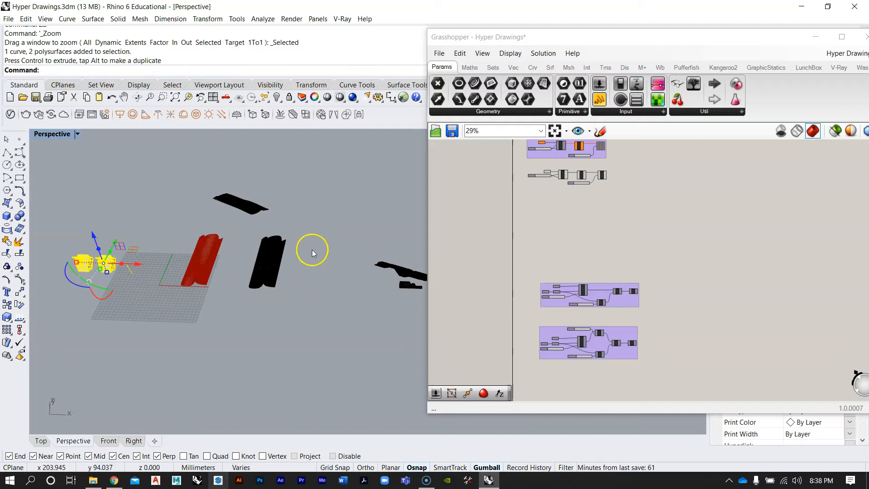
pyautogui.moveTo(312, 249); pyautogui.dragTo(280, 231, button='right')
pyautogui.moveTo(256, 252); pyautogui.dragTo(245, 245)
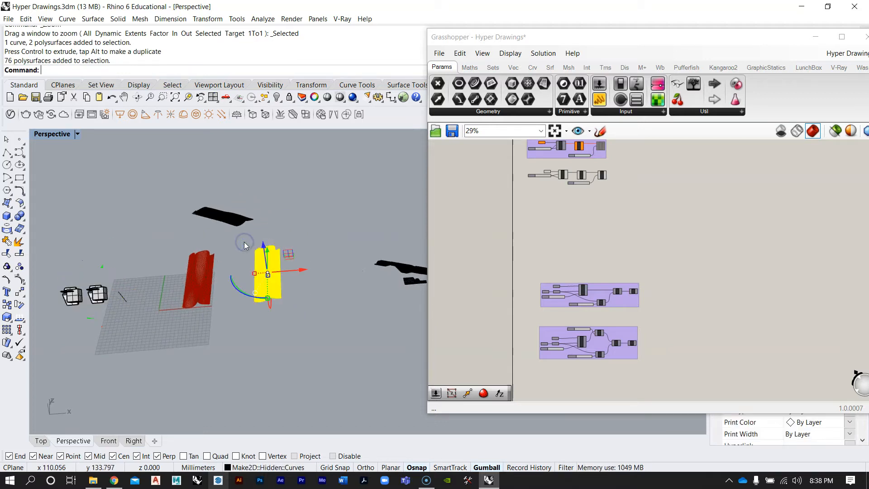
pyautogui.press('Delete')
pyautogui.moveTo(182, 179); pyautogui.dragTo(181, 178)
pyautogui.press('Delete')
# Select the two boxy models and zoom to them in the Perspective viewport
pyautogui.scroll(-3, 181, 233)
pyautogui.keyDown('shift'); pyautogui.moveTo(410, 245); pyautogui.dragTo(289, 281, button='right'); pyautogui.keyUp('shift')
pyautogui.scroll(5, 217, 248)
pyautogui.scroll(2, 240, 255)
pyautogui.scroll(-8, 241, 258)
pyautogui.moveTo(213, 282); pyautogui.dragTo(219, 299, button='right')
pyautogui.scroll(-8, 293, 250)
pyautogui.scroll(5, 168, 267)
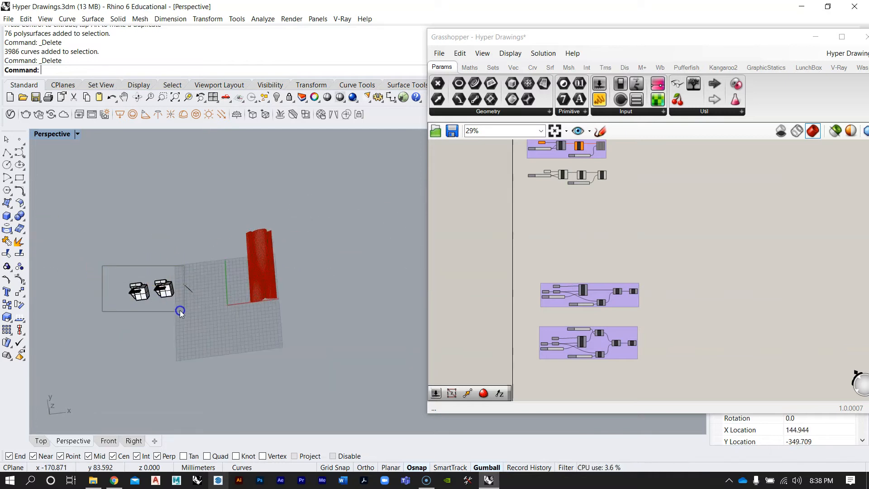
pyautogui.moveTo(181, 311); pyautogui.dragTo(181, 311)
pyautogui.write('ZS')
pyautogui.press('Return')
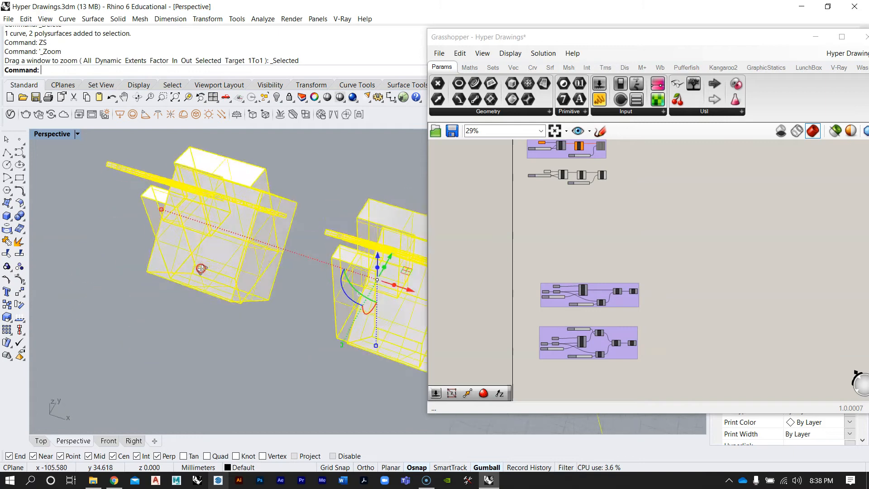
pyautogui.moveTo(293, 259); pyautogui.dragTo(339, 262, button='right')
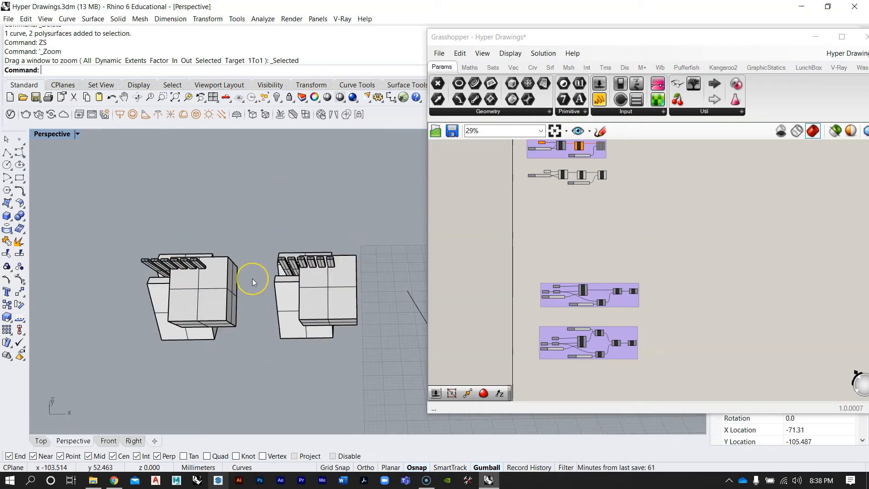
pyautogui.moveTo(248, 262); pyautogui.dragTo(214, 272, button='right')
pyautogui.moveTo(291, 285); pyautogui.dragTo(321, 282, button='right')
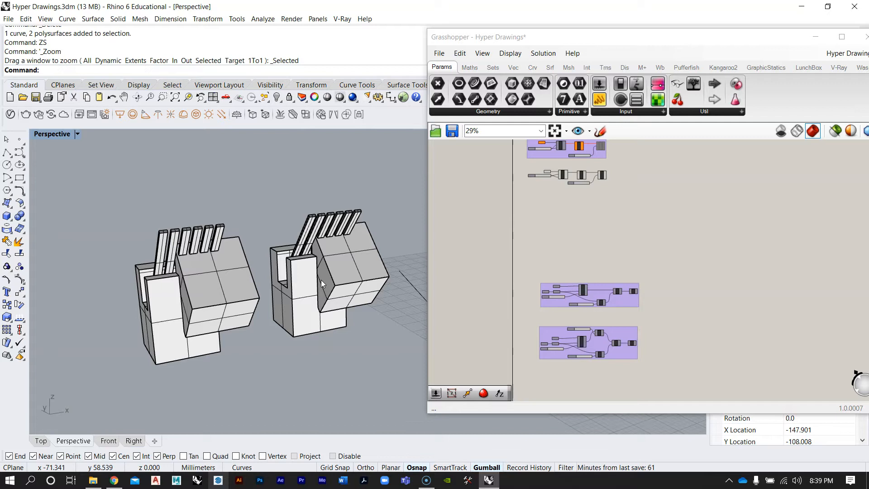
# Turn on the preview of the Cap component in the contour extrusion group
pyautogui.scroll(3, 525, 278)
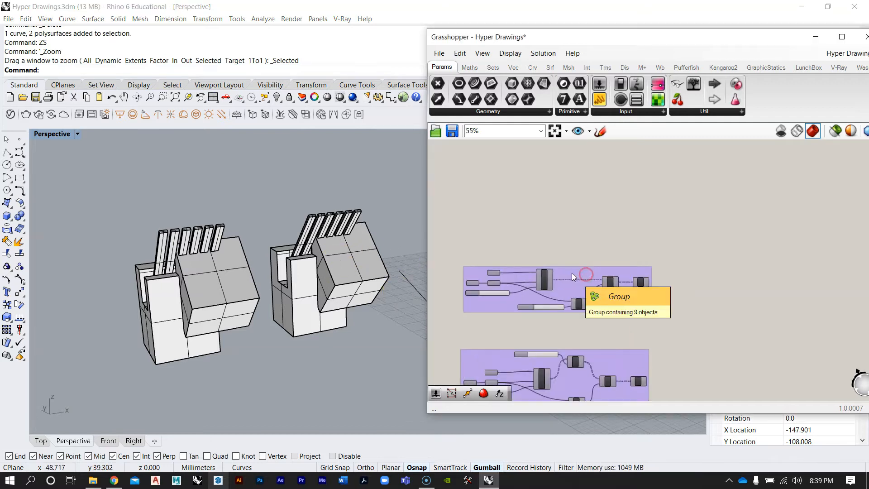
pyautogui.scroll(-3, 572, 273)
pyautogui.scroll(5, 620, 310)
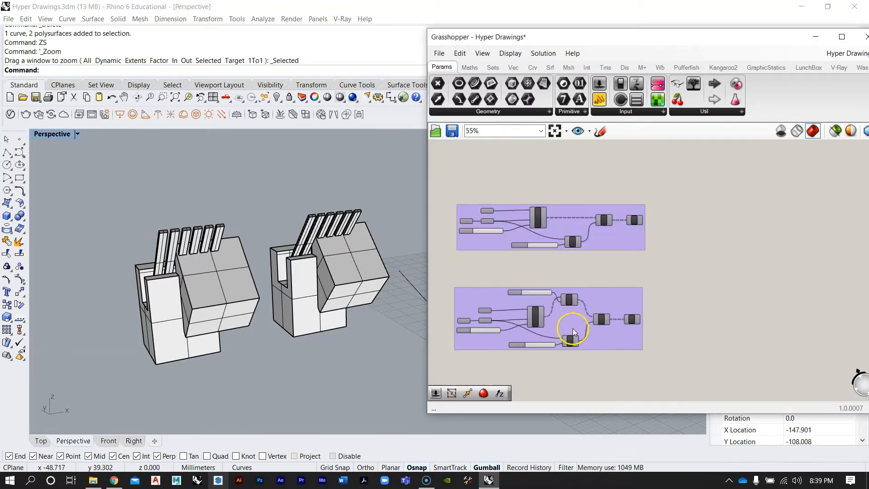
pyautogui.scroll(-2, 600, 313)
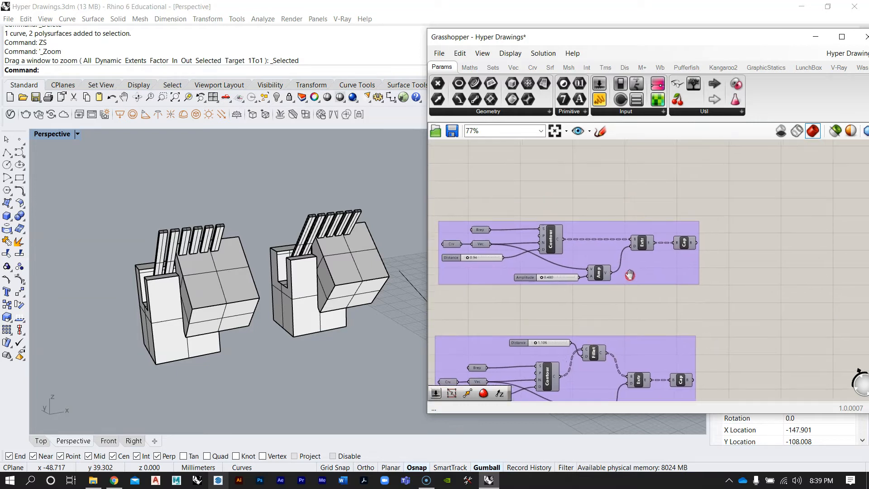
pyautogui.moveTo(639, 283); pyautogui.dragTo(640, 196)
pyautogui.moveTo(660, 236); pyautogui.dragTo(664, 290, button='right')
pyautogui.scroll(4, 664, 245)
pyautogui.moveTo(692, 248); pyautogui.dragTo(627, 268, button='right')
pyautogui.click(723, 264)
pyautogui.scroll(3, 702, 254)
pyautogui.rightClick(692, 253)
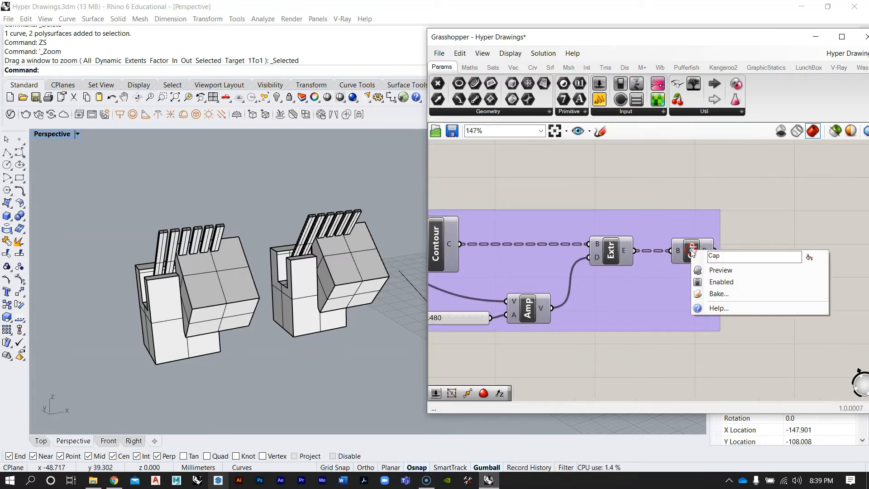
pyautogui.click(731, 272)
# Select one of the boxy models and hide it
pyautogui.moveTo(349, 239); pyautogui.dragTo(321, 278, button='right')
pyautogui.click(321, 279)
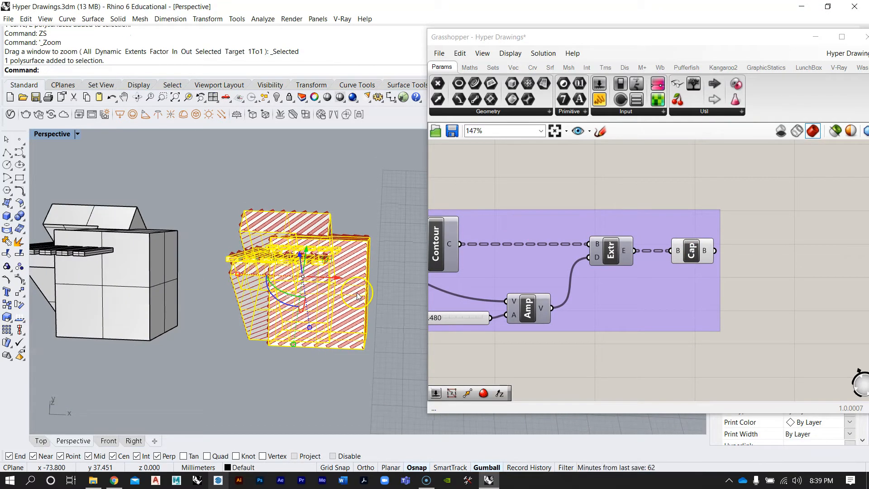
pyautogui.press('Return')
pyautogui.moveTo(333, 259)
pyautogui.mouseDown(button='right')
pyautogui.moveTo(376, 204)
pyautogui.moveTo(305, 301)
pyautogui.moveTo(287, 208)
pyautogui.moveTo(306, 262)
pyautogui.moveTo(212, 231)
pyautogui.moveTo(305, 221)
pyautogui.moveTo(353, 185)
pyautogui.moveTo(369, 191)
pyautogui.moveTo(288, 286)
pyautogui.moveTo(224, 265)
pyautogui.moveTo(272, 232)
pyautogui.moveTo(297, 179)
pyautogui.moveTo(258, 198)
pyautogui.moveTo(237, 235)
pyautogui.moveTo(229, 296)
pyautogui.moveTo(311, 268)
pyautogui.moveTo(303, 350)
pyautogui.moveTo(294, 249)
pyautogui.moveTo(292, 417)
pyautogui.moveTo(190, 352)
pyautogui.moveTo(291, 315)
pyautogui.moveTo(279, 314)
pyautogui.moveTo(387, 304)
pyautogui.moveTo(270, 271)
pyautogui.moveTo(303, 278)
pyautogui.mouseUp(button='right')
pyautogui.scroll(3, 304, 279)
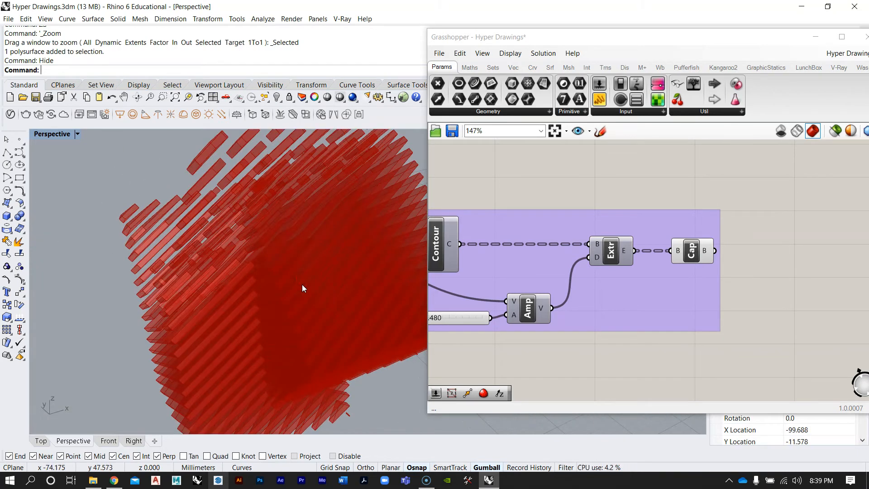
pyautogui.scroll(-5, 303, 288)
pyautogui.moveTo(305, 294); pyautogui.dragTo(287, 304, button='right')
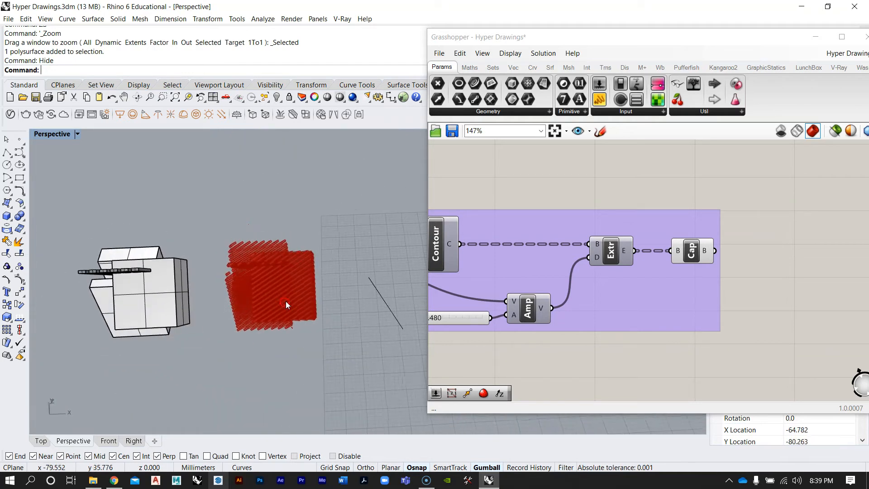
# Turn off the preview of the Cap component
pyautogui.rightClick(693, 254)
pyautogui.click(809, 223)
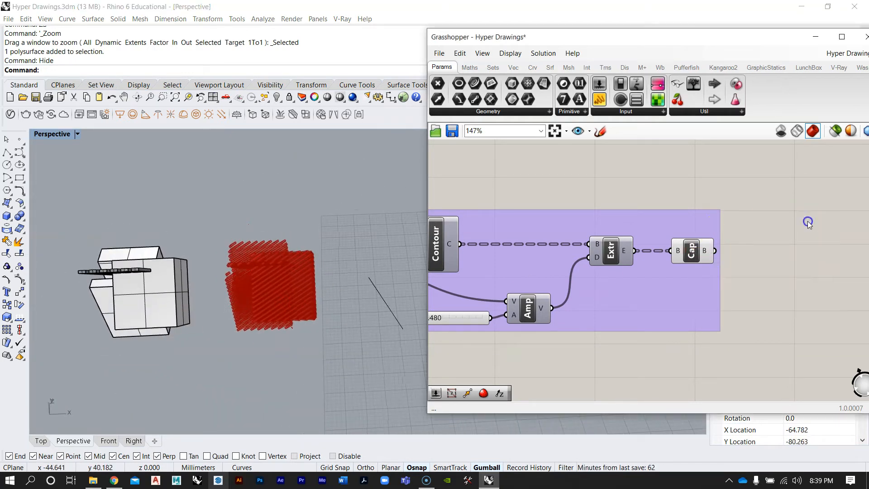
pyautogui.rightClick(706, 252)
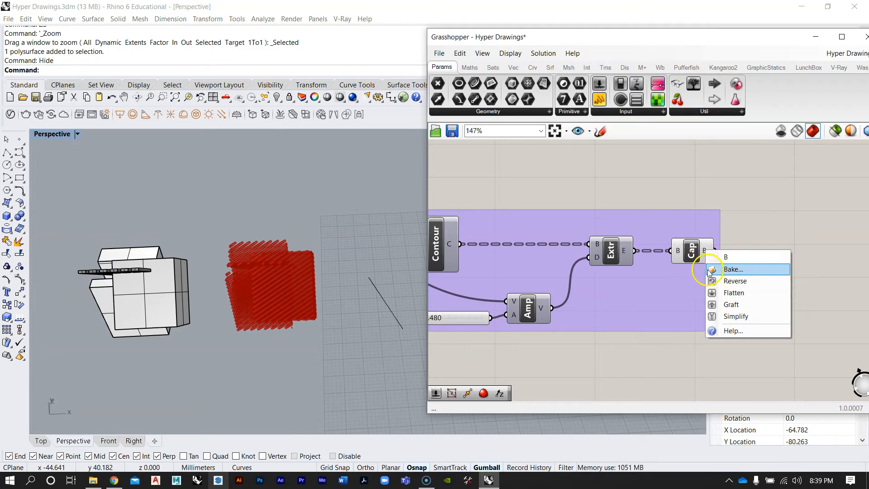
pyautogui.rightClick(692, 257)
pyautogui.click(712, 278)
pyautogui.moveTo(625, 235); pyautogui.dragTo(688, 235, button='right')
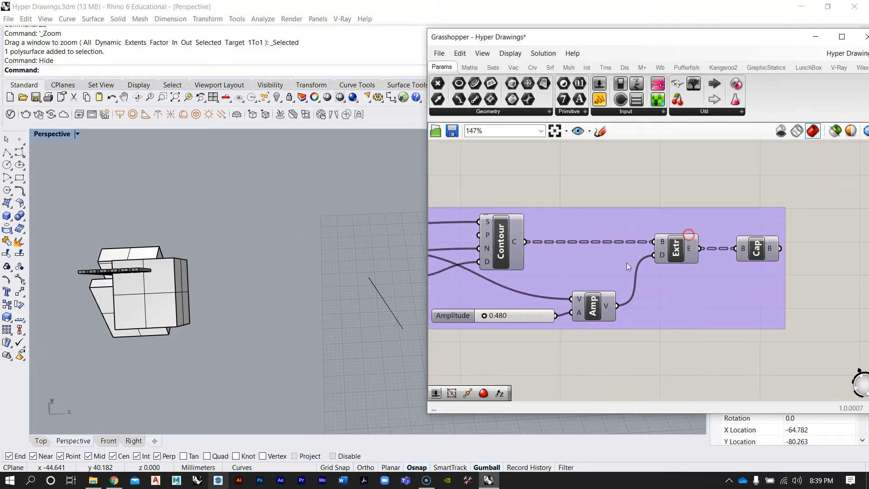
pyautogui.moveTo(306, 358); pyautogui.dragTo(300, 316, button='right')
pyautogui.moveTo(503, 232); pyautogui.dragTo(620, 242, button='right')
pyautogui.scroll(-7, 620, 243)
pyautogui.scroll(8, 575, 232)
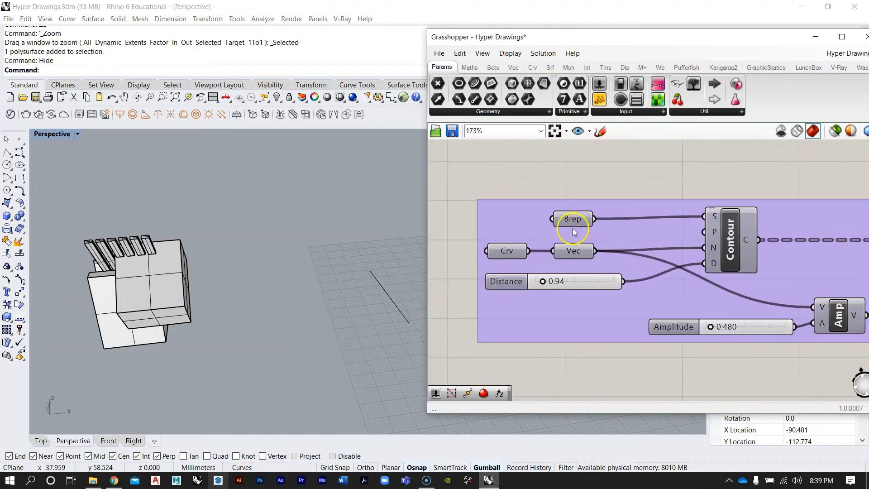
# Show all hidden objects in the Rhino model
pyautogui.moveTo(571, 213); pyautogui.dragTo(571, 211)
pyautogui.moveTo(342, 248); pyautogui.dragTo(330, 259, button='right')
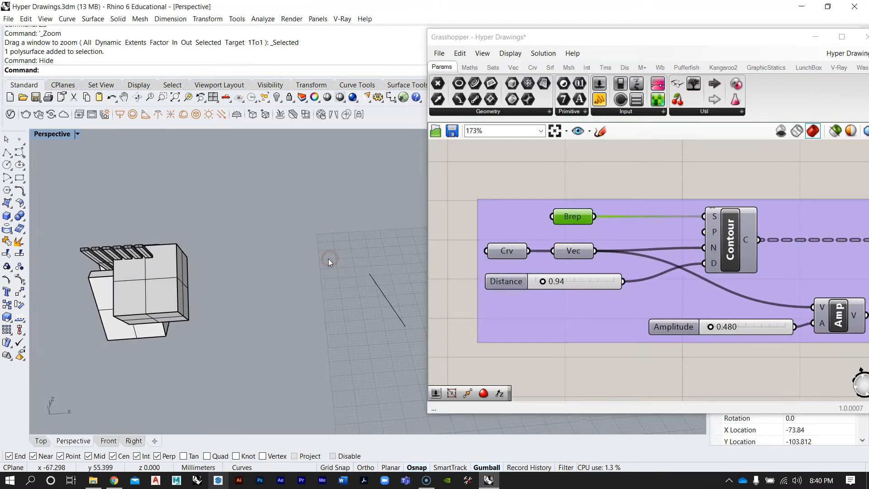
pyautogui.write('Show')
pyautogui.press('Return')
pyautogui.scroll(-6, 329, 261)
pyautogui.moveTo(339, 305)
pyautogui.mouseDown(button='right')
pyautogui.moveTo(262, 268)
pyautogui.moveTo(343, 307)
pyautogui.moveTo(260, 305)
pyautogui.moveTo(347, 295)
pyautogui.mouseUp(button='right')
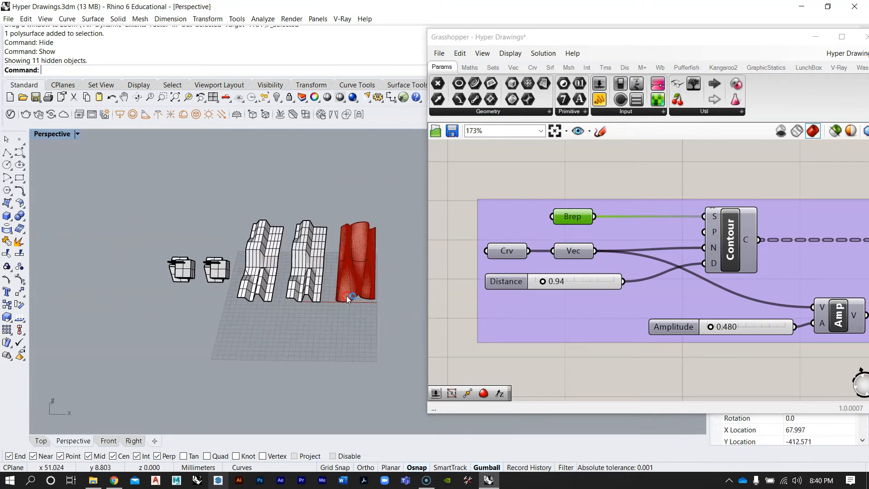
# Select the three earlier contour and pipe models and hide them
pyautogui.scroll(-10, 572, 298)
pyautogui.moveTo(693, 304); pyautogui.dragTo(608, 181)
pyautogui.press('space')
pyautogui.click(679, 178)
pyautogui.click(722, 184)
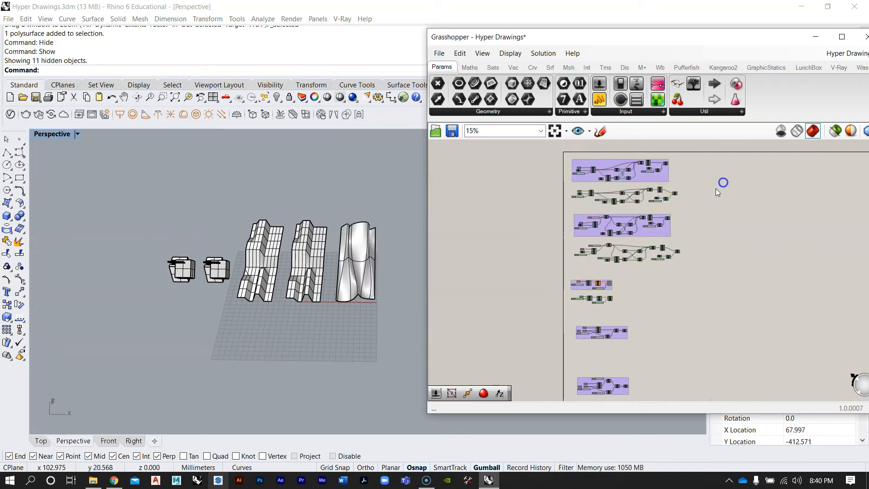
pyautogui.scroll(3, 440, 285)
pyautogui.moveTo(372, 330); pyautogui.dragTo(227, 233)
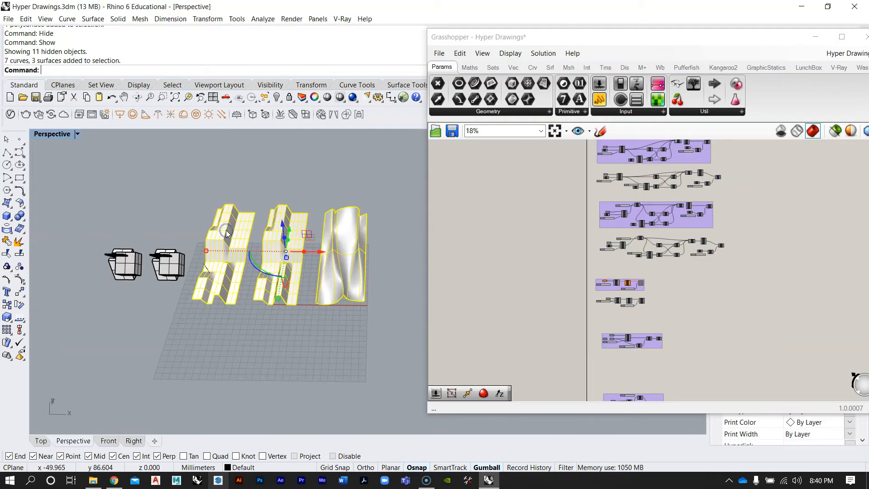
pyautogui.write('H')
pyautogui.press('Return')
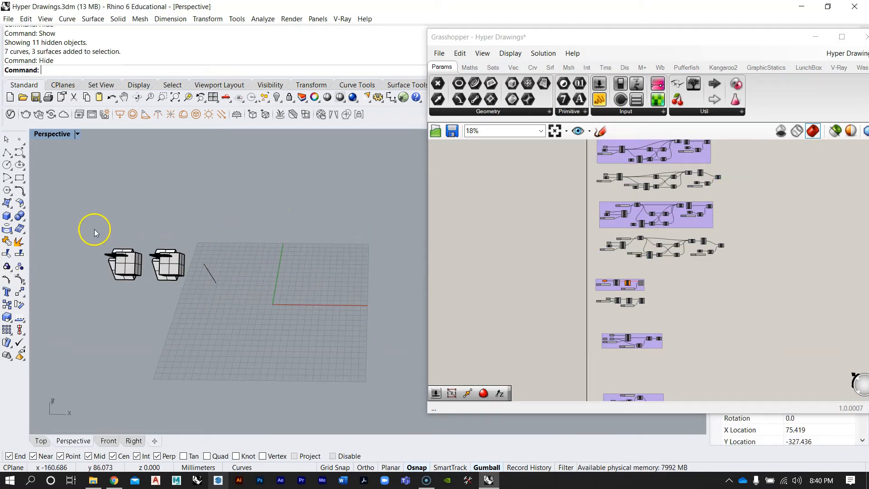
# Zoom to both boxy models and bring the contour extrusion group into view on the canvas
pyautogui.moveTo(94, 229); pyautogui.dragTo(254, 320)
pyautogui.write('ZS')
pyautogui.press('Return')
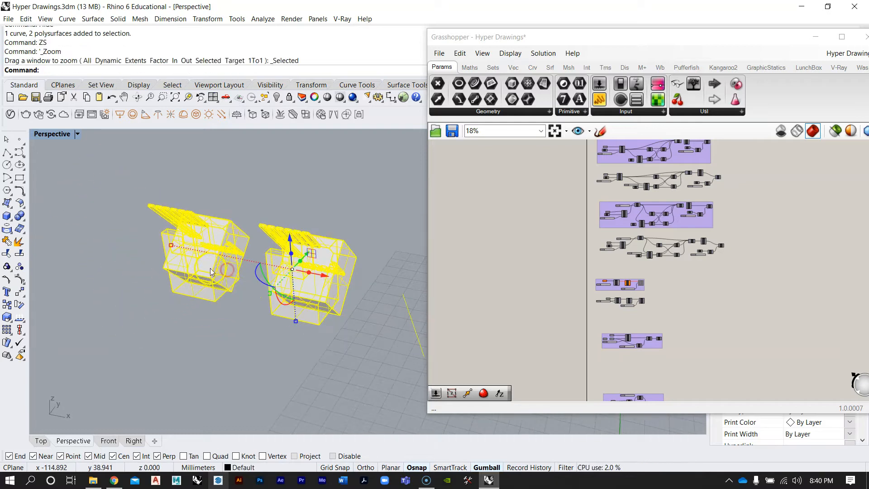
pyautogui.scroll(3, 413, 306)
pyautogui.moveTo(658, 318); pyautogui.dragTo(681, 260, button='right')
pyautogui.click(370, 229)
pyautogui.scroll(5, 689, 297)
pyautogui.scroll(4, 615, 225)
pyautogui.moveTo(638, 305); pyautogui.dragTo(629, 293, button='right')
pyautogui.moveTo(290, 272)
pyautogui.mouseDown(button='right')
pyautogui.moveTo(292, 247)
pyautogui.moveTo(325, 246)
pyautogui.moveTo(270, 254)
pyautogui.moveTo(282, 259)
pyautogui.mouseUp(button='right')
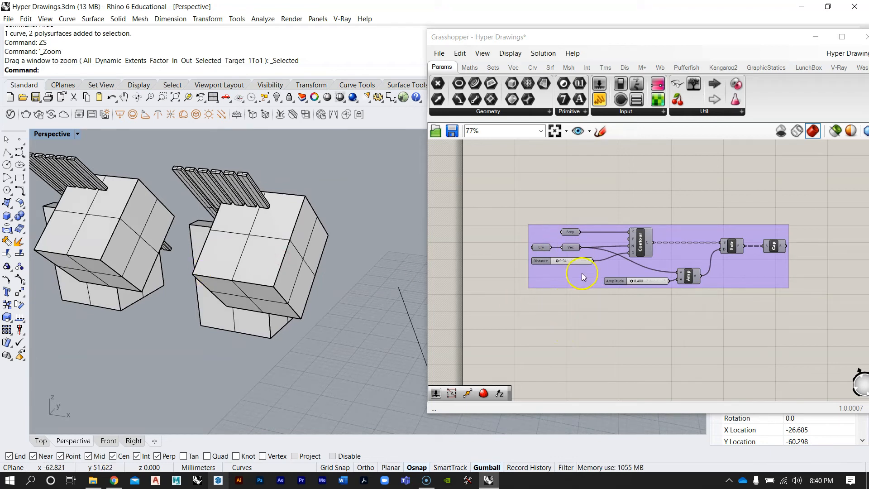
# Zoom to one boxy model and orbit around it to inspect its geometry
pyautogui.scroll(-3, 582, 273)
pyautogui.click(257, 256)
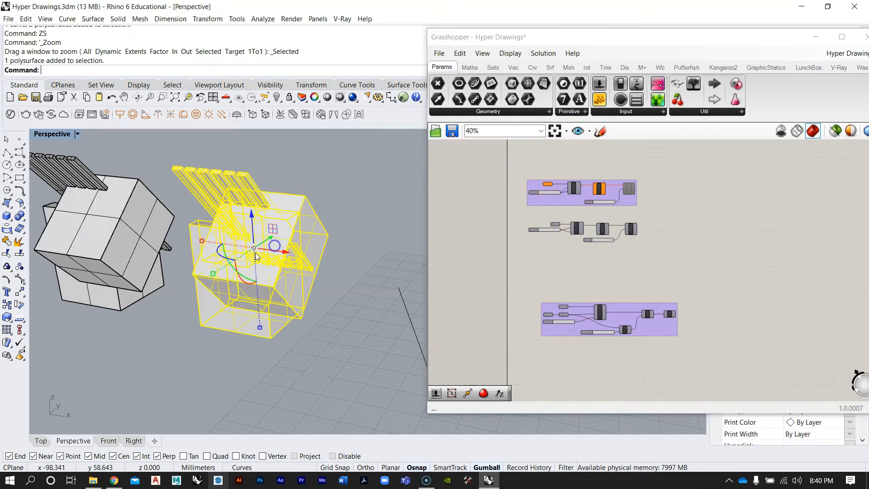
pyautogui.write('ZS')
pyautogui.press('Return')
pyautogui.moveTo(353, 275); pyautogui.dragTo(225, 308, button='right')
pyautogui.click(223, 367)
pyautogui.moveTo(245, 360); pyautogui.dragTo(319, 285, button='right')
pyautogui.scroll(3, 344, 313)
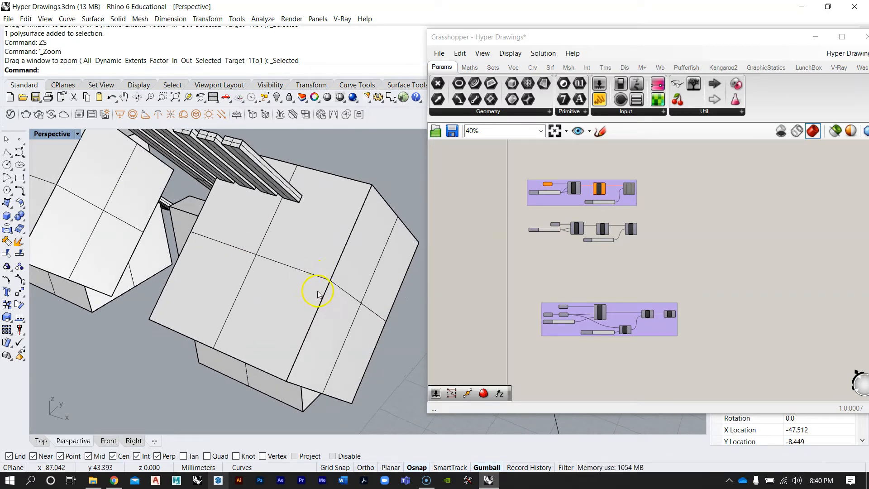
pyautogui.moveTo(318, 291); pyautogui.dragTo(318, 270, button='right')
pyautogui.moveTo(619, 252); pyautogui.dragTo(639, 196, button='right')
pyautogui.scroll(-4, 636, 208)
pyautogui.scroll(3, 630, 263)
pyautogui.moveTo(629, 284); pyautogui.dragTo(623, 266, button='right')
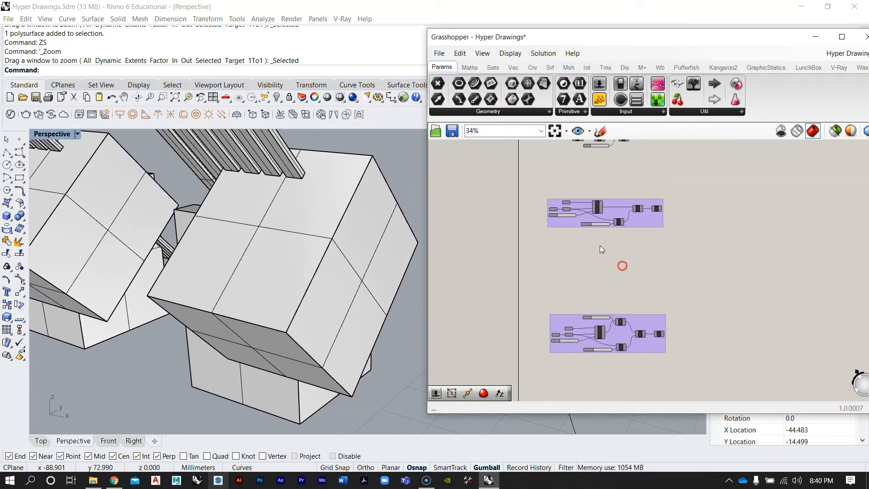
pyautogui.scroll(5, 566, 211)
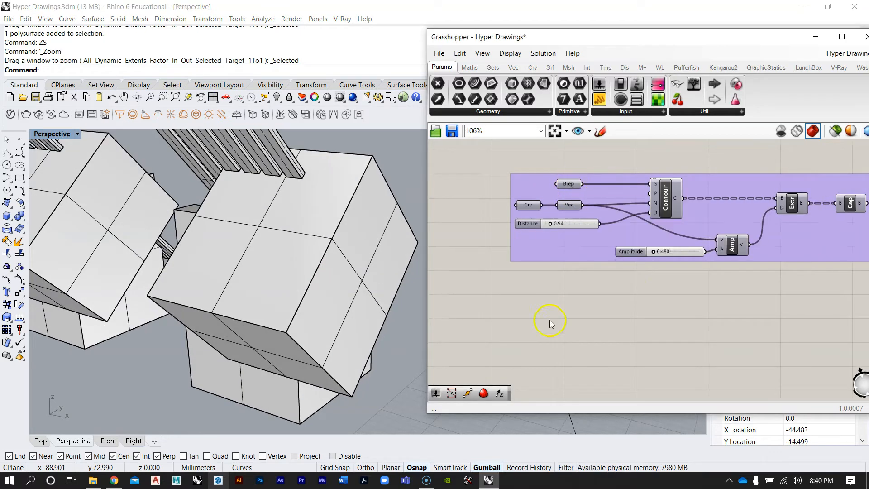
# Place a new Brep parameter below the contour extrusion group
pyautogui.doubleClick(550, 323)
pyautogui.write('brep')
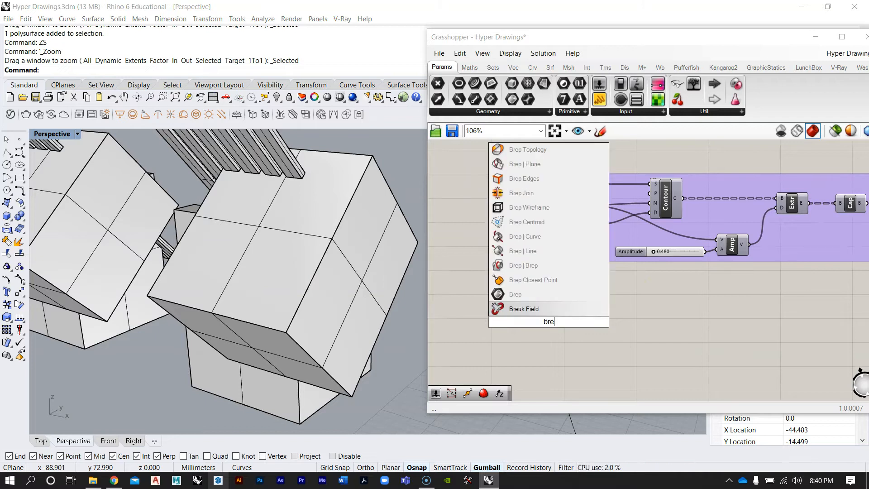
pyautogui.press('BackSpace')
pyautogui.press('BackSpace')
pyautogui.press('BackSpace')
pyautogui.press('BackSpace')
pyautogui.write('geom')
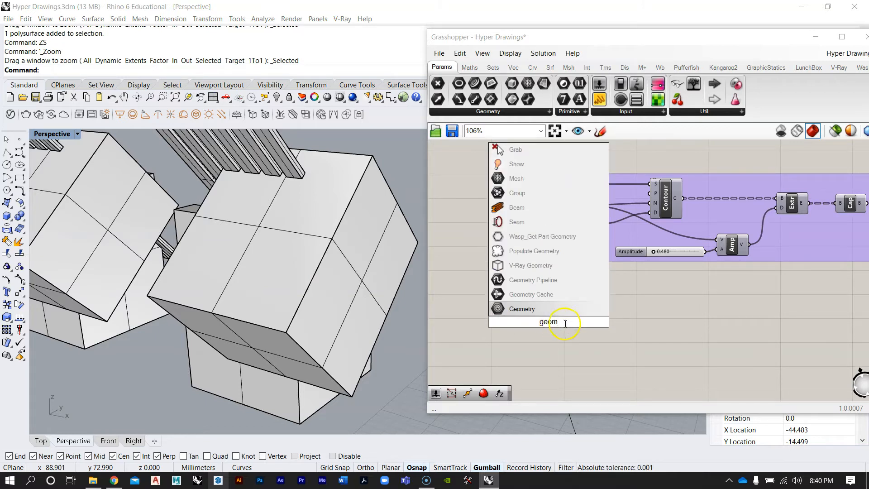
pyautogui.write('brep')
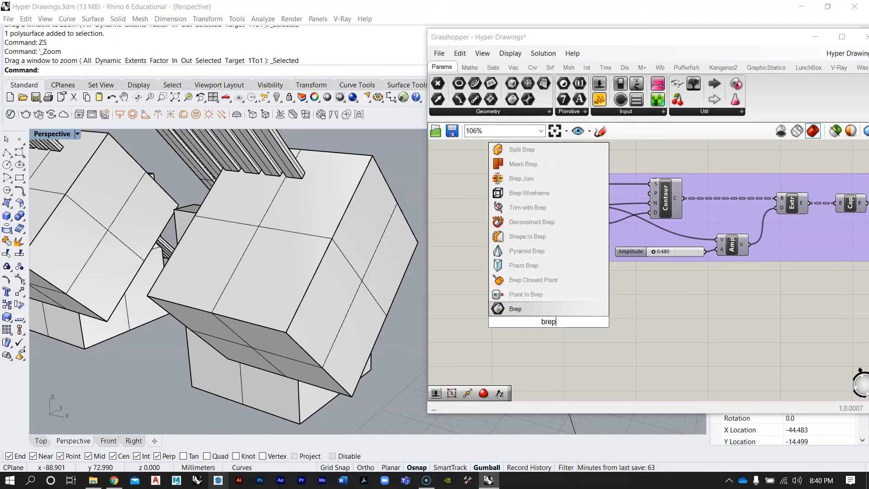
pyautogui.click(509, 309)
# Set the new Brep parameter to one boxy model in the viewport
pyautogui.scroll(-2, 552, 290)
pyautogui.click(311, 262)
pyautogui.moveTo(361, 264); pyautogui.dragTo(314, 271, button='right')
pyautogui.scroll(-4, 314, 271)
pyautogui.scroll(2, 530, 314)
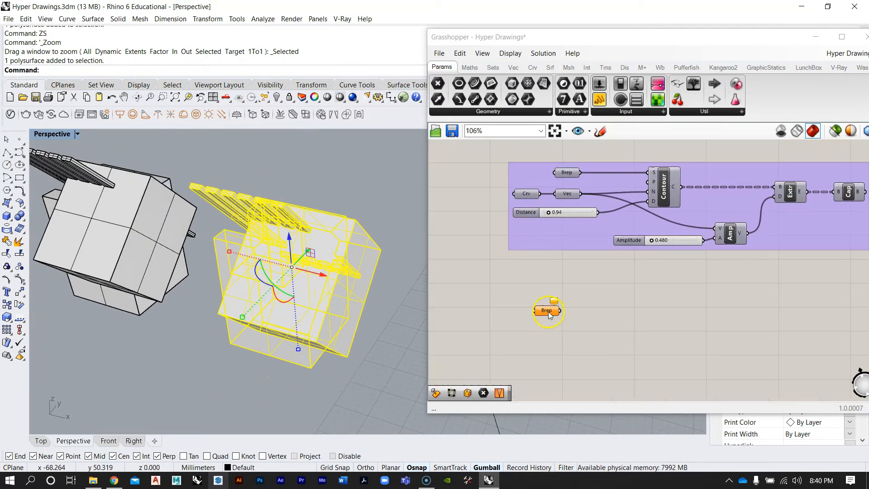
pyautogui.rightClick(545, 310)
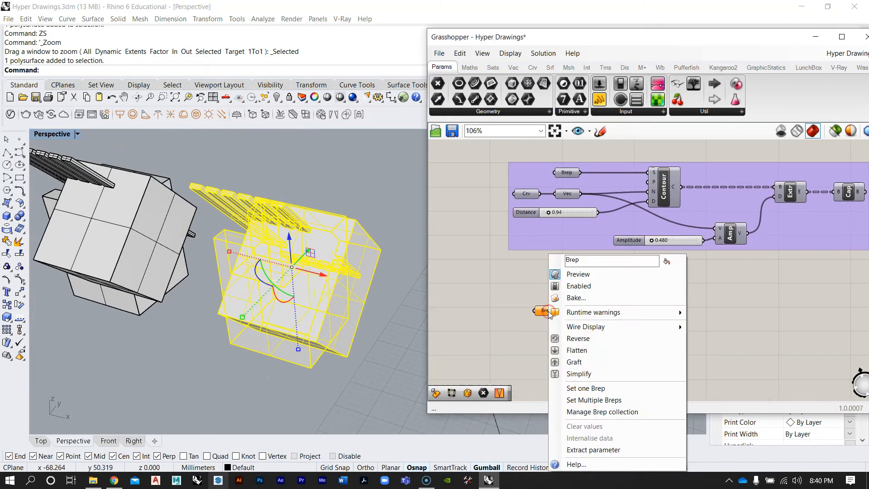
pyautogui.click(585, 388)
pyautogui.moveTo(423, 311); pyautogui.dragTo(398, 342, button='right')
pyautogui.click(322, 262)
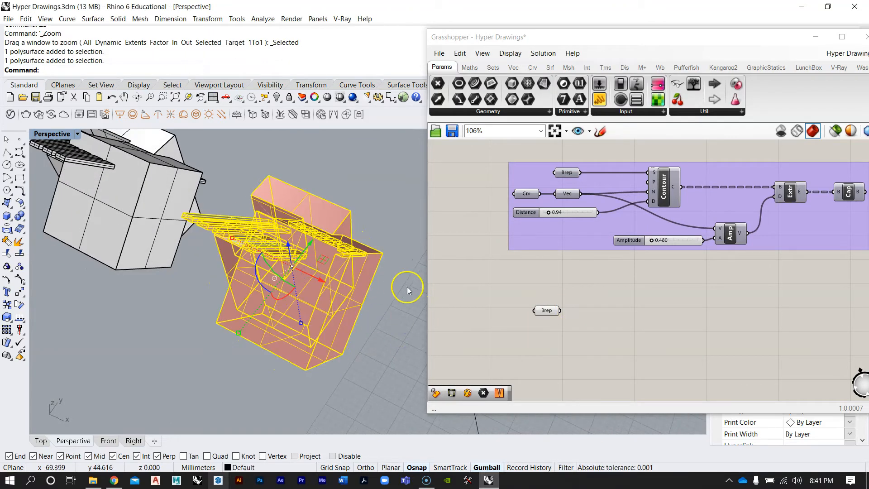
# Hide the referenced boxy model and reposition the new Brep parameter on the canvas
pyautogui.hotkey('ctrl', 'h')
pyautogui.moveTo(248, 295); pyautogui.dragTo(241, 261, button='right')
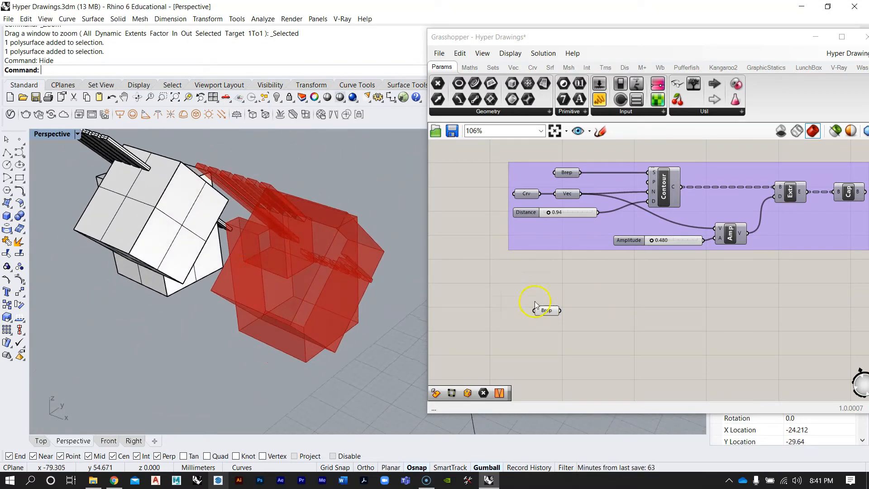
pyautogui.moveTo(548, 314); pyautogui.dragTo(564, 330)
pyautogui.click(599, 290)
pyautogui.moveTo(604, 283); pyautogui.dragTo(565, 321, button='right')
pyautogui.moveTo(555, 344); pyautogui.dragTo(547, 342)
pyautogui.click(554, 327)
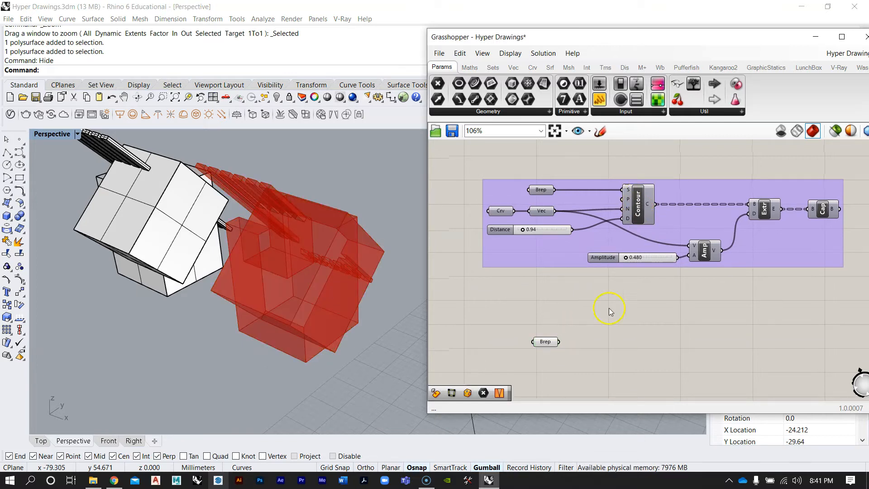
# Add a Contour component and connect the new Brep parameter to its S input
pyautogui.doubleClick(600, 343)
pyautogui.write('controu')
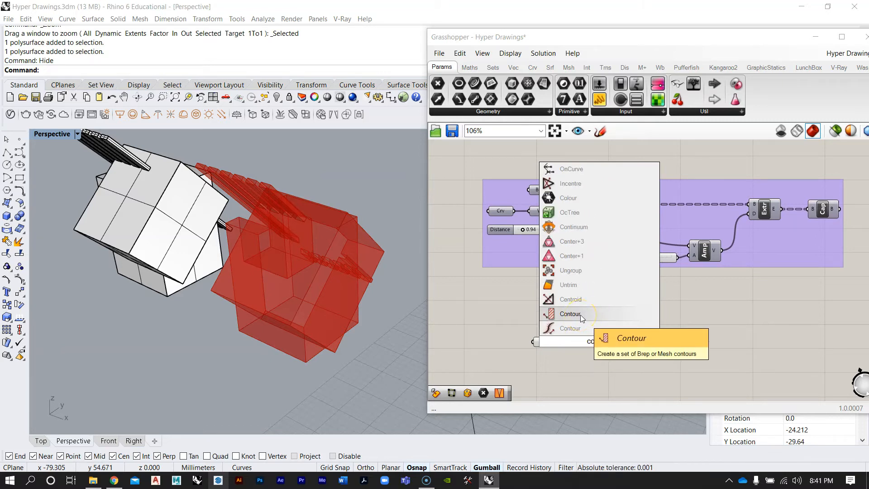
pyautogui.click(581, 315)
pyautogui.scroll(2, 590, 337)
pyautogui.moveTo(605, 353); pyautogui.dragTo(617, 376)
pyautogui.scroll(-3, 600, 289)
pyautogui.scroll(2, 599, 289)
pyautogui.moveTo(599, 290); pyautogui.dragTo(622, 304, button='right')
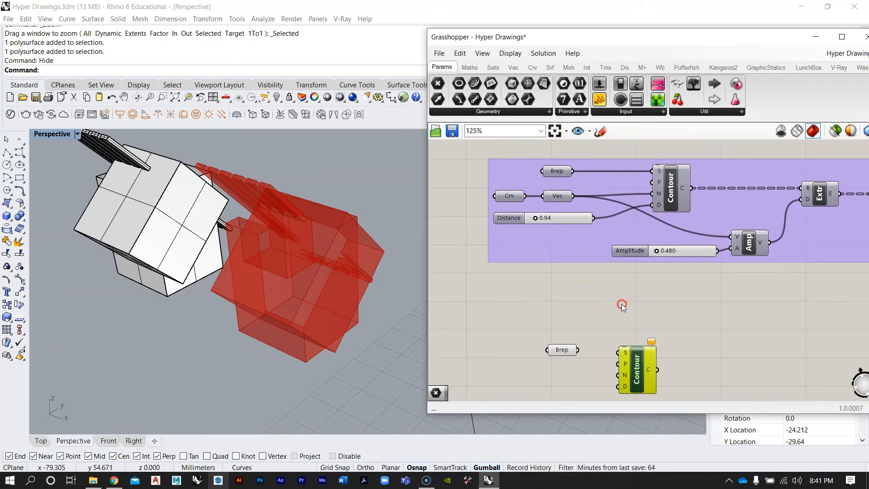
pyautogui.scroll(1, 571, 331)
pyautogui.moveTo(576, 343); pyautogui.dragTo(562, 323, button='right')
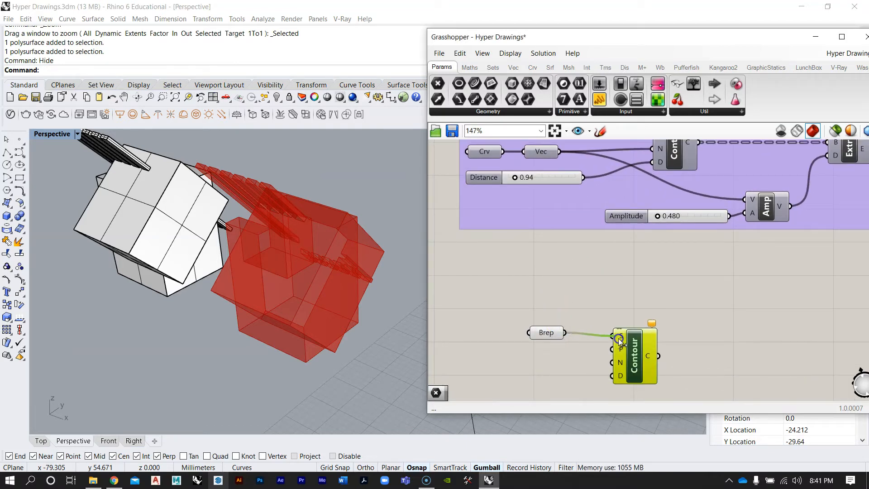
pyautogui.moveTo(623, 335); pyautogui.dragTo(638, 351)
pyautogui.click(624, 294)
pyautogui.scroll(-1, 590, 316)
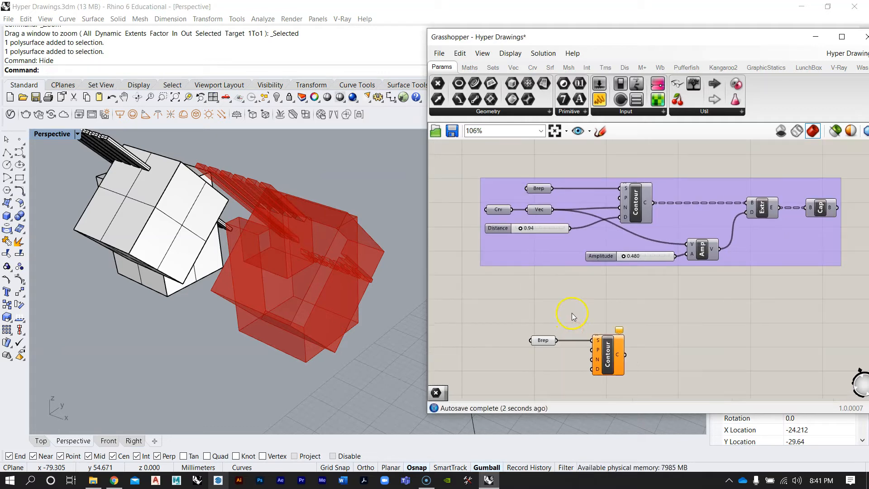
pyautogui.scroll(-1, 572, 313)
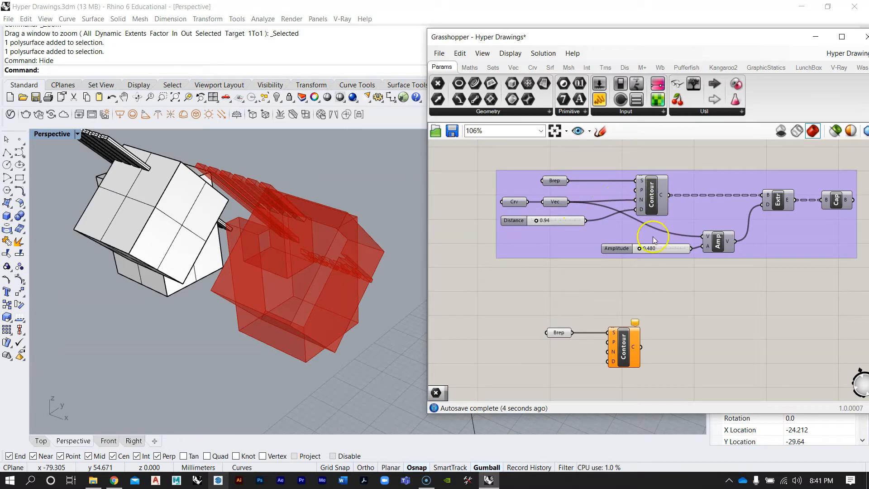
pyautogui.scroll(3, 608, 325)
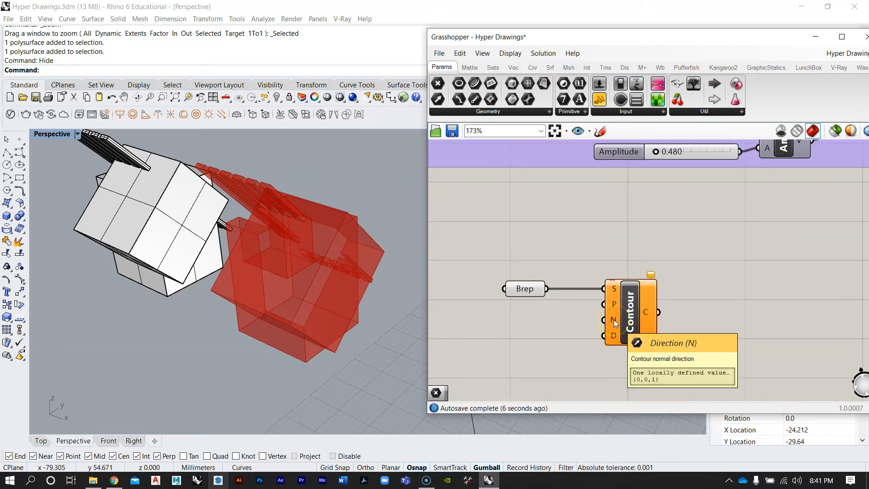
# Orbit the viewport to examine the area around the boxy model for the guide curve
pyautogui.moveTo(285, 250); pyautogui.dragTo(324, 283, button='right')
pyautogui.scroll(-6, 183, 257)
pyautogui.click(319, 317)
pyautogui.moveTo(319, 288); pyautogui.dragTo(349, 240)
pyautogui.click(348, 238)
pyautogui.click(357, 317)
pyautogui.scroll(9, 318, 294)
pyautogui.moveTo(351, 334); pyautogui.dragTo(341, 286, button='right')
pyautogui.scroll(-8, 342, 287)
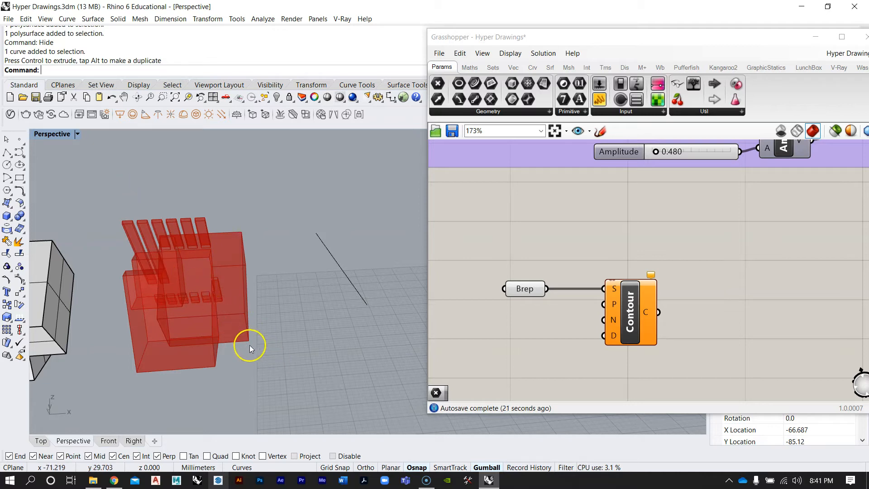
pyautogui.scroll(-4, 518, 251)
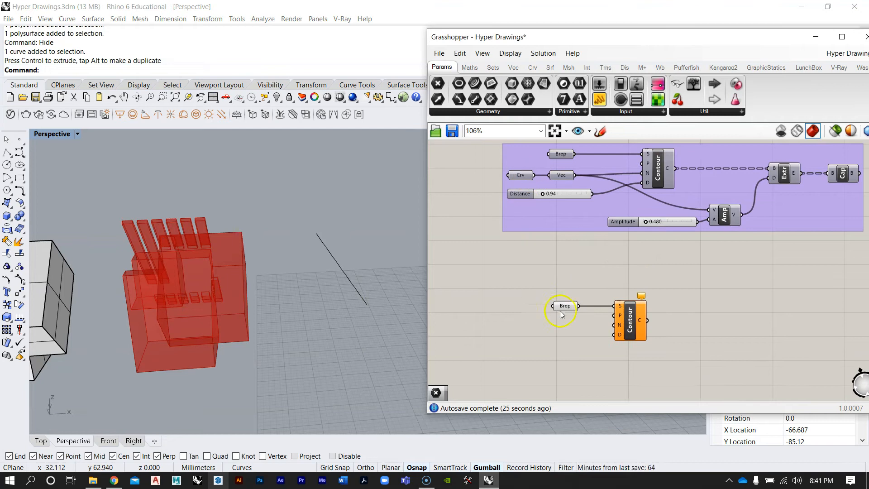
# Add a Curve parameter and set it to the line curve beside the boxy model
pyautogui.doubleClick(565, 329)
pyautogui.write('crv')
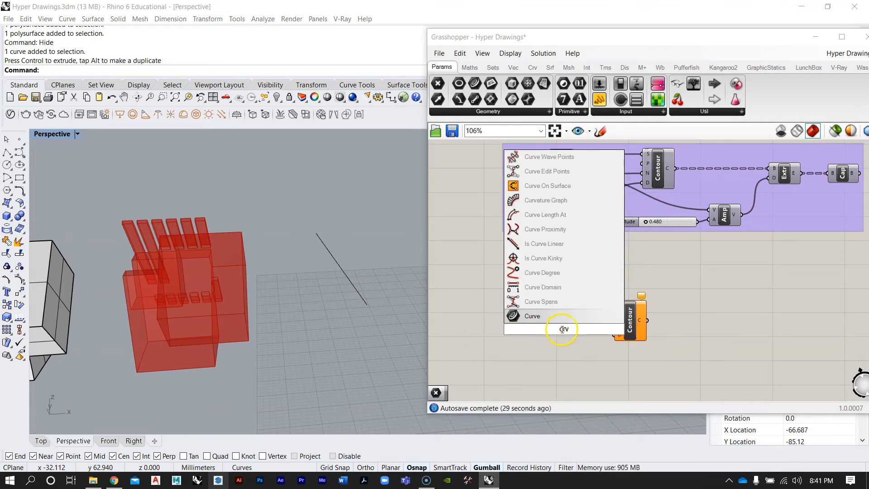
pyautogui.click(532, 316)
pyautogui.scroll(2, 568, 329)
pyautogui.click(341, 274)
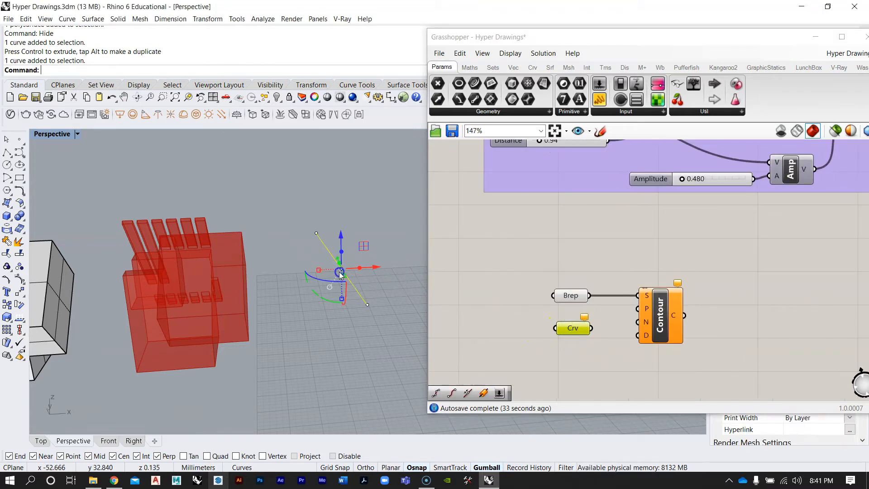
pyautogui.rightClick(573, 328)
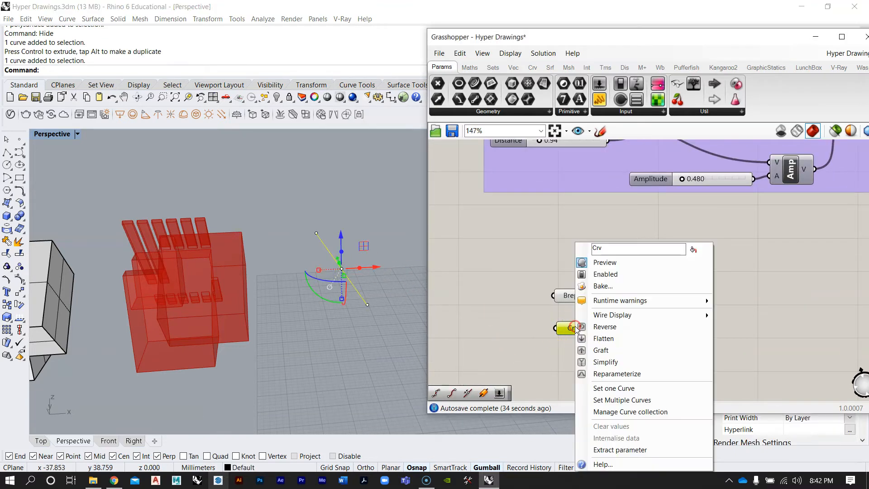
pyautogui.click(615, 384)
pyautogui.scroll(-2, 586, 283)
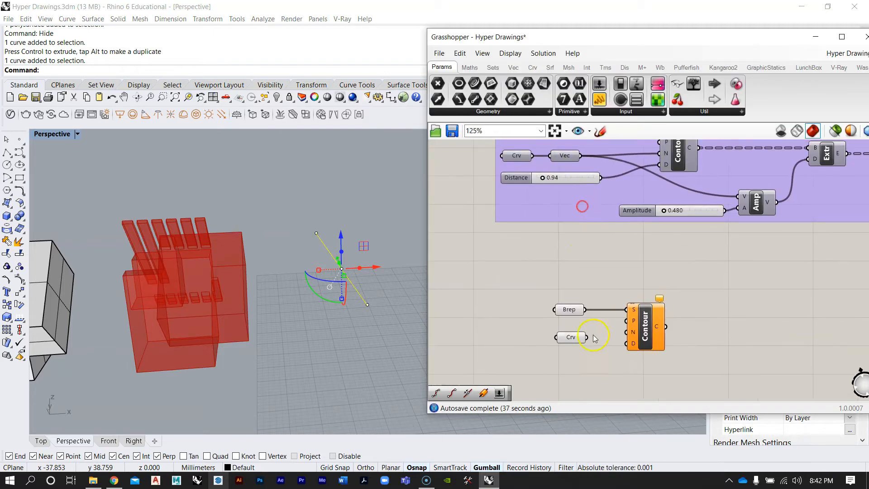
pyautogui.scroll(2, 521, 331)
pyautogui.click(563, 343)
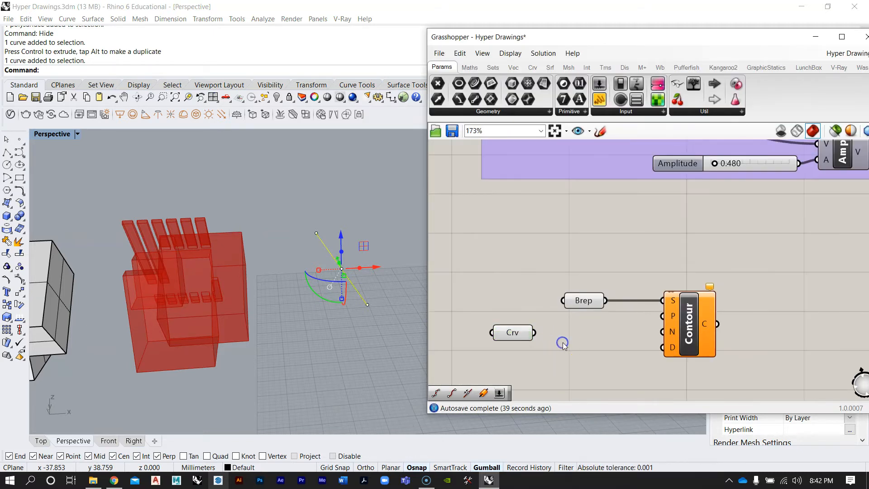
# Add a Vector parameter and connect the Curve parameter into it
pyautogui.doubleClick(579, 348)
pyautogui.write('vect')
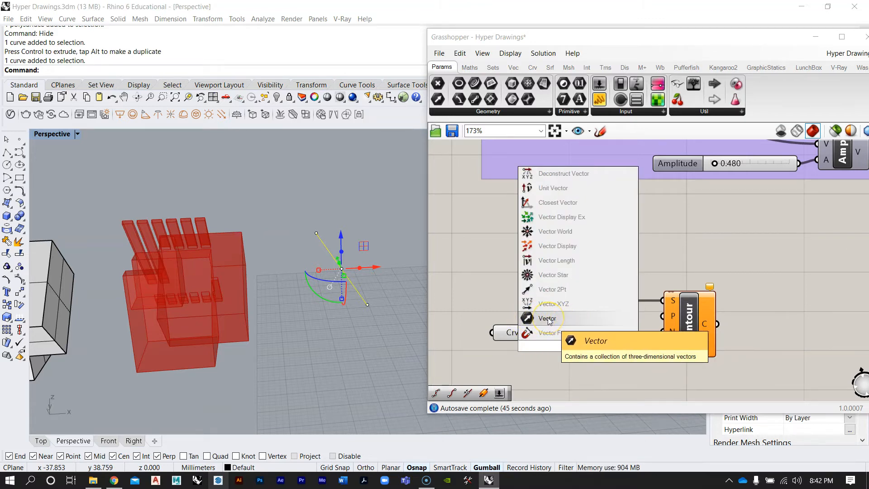
pyautogui.click(548, 319)
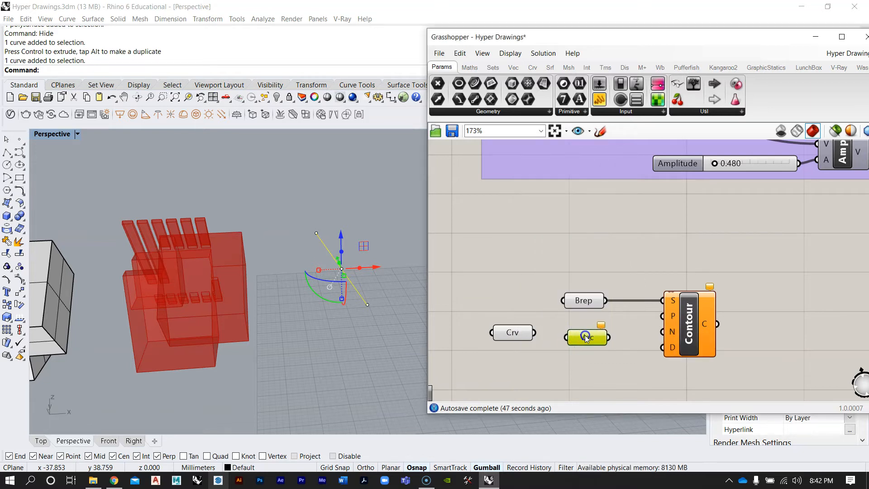
pyautogui.moveTo(587, 341); pyautogui.dragTo(588, 337)
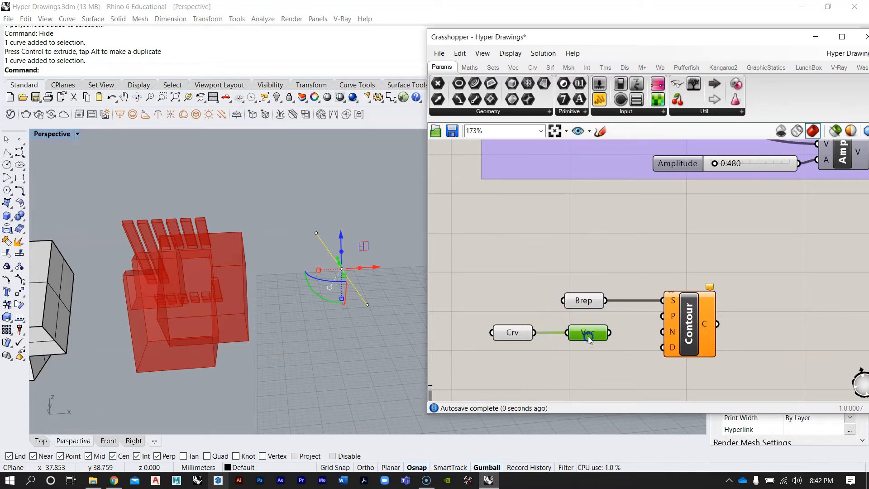
# Connect the Vector parameter into the Contour component's N input
pyautogui.scroll(2, 588, 337)
pyautogui.click(575, 332)
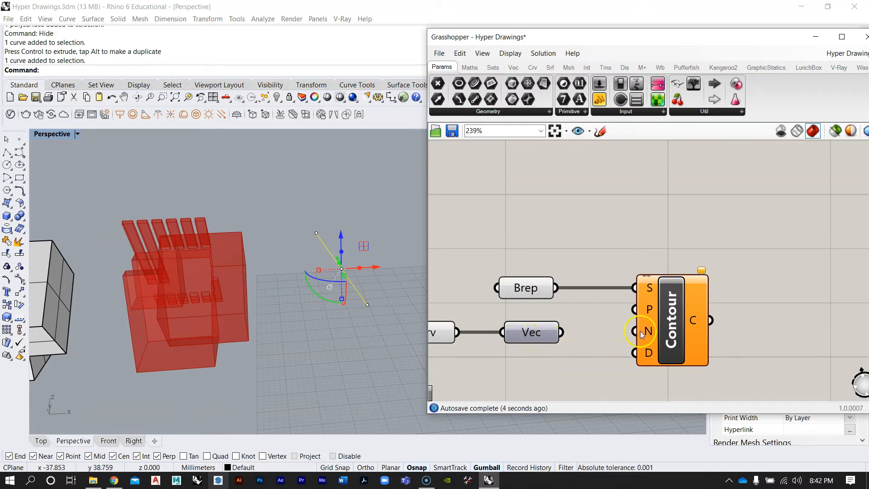
pyautogui.moveTo(646, 334)
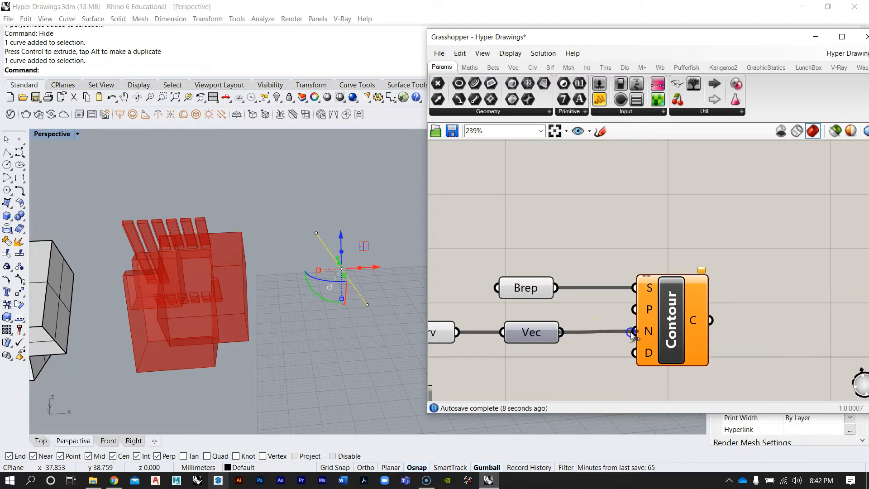
pyautogui.moveTo(674, 339); pyautogui.dragTo(676, 340)
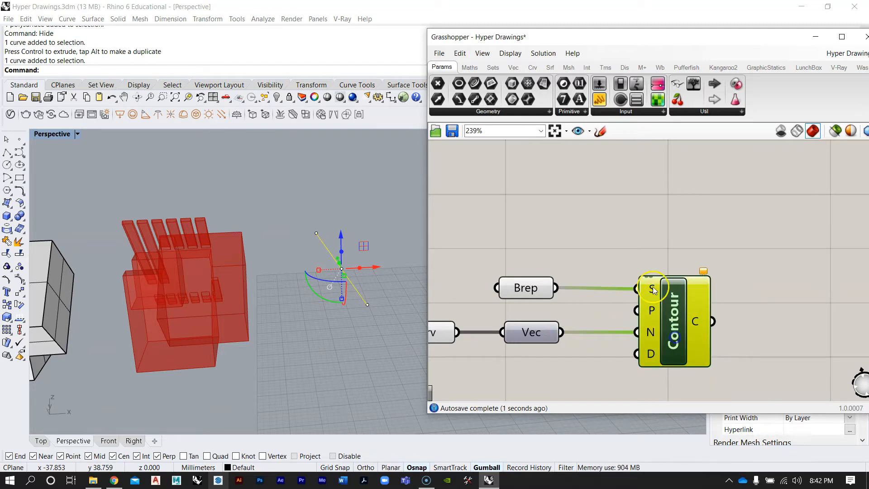
# Add a number slider to the canvas set to 10.000
pyautogui.click(639, 267)
pyautogui.moveTo(266, 267); pyautogui.dragTo(240, 294, button='right')
pyautogui.click(332, 258)
pyautogui.moveTo(631, 309); pyautogui.dragTo(686, 272, button='right')
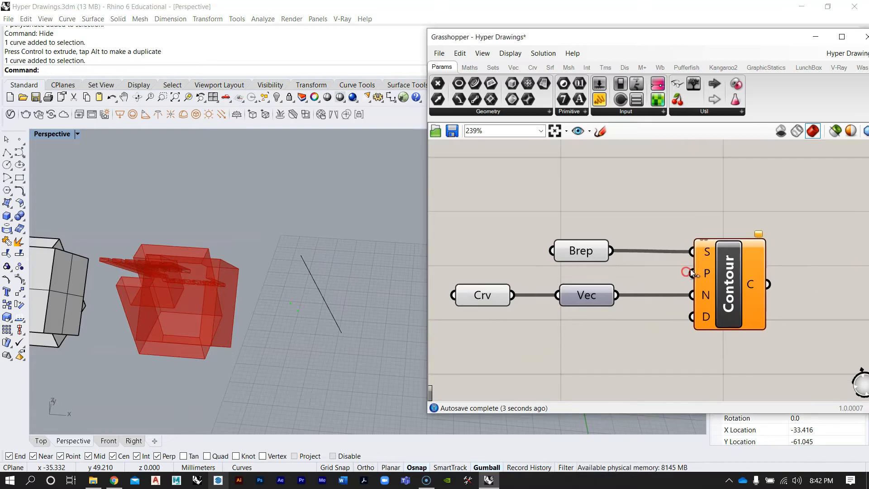
pyautogui.scroll(-2, 705, 316)
pyautogui.doubleClick(633, 348)
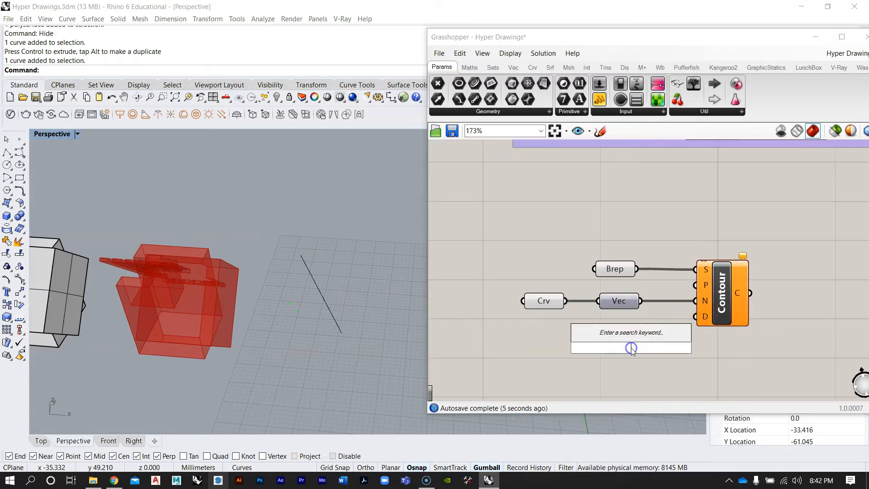
pyautogui.write('10.')
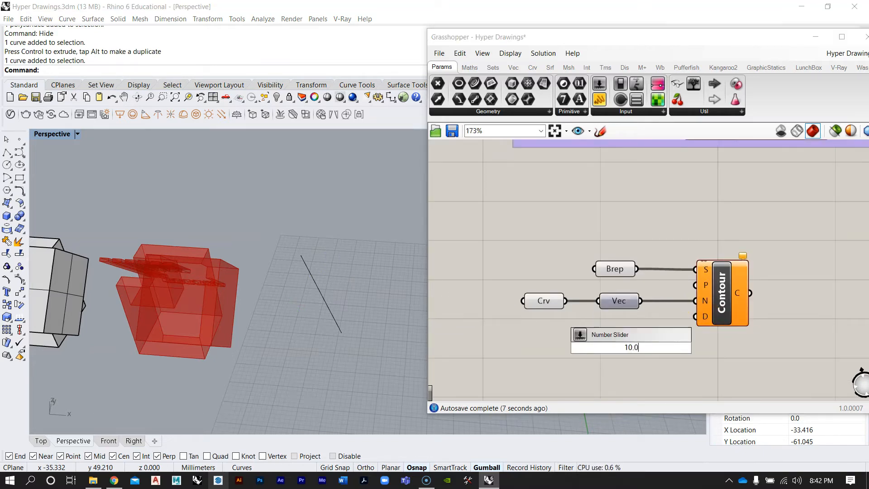
pyautogui.write('000')
pyautogui.press('Return')
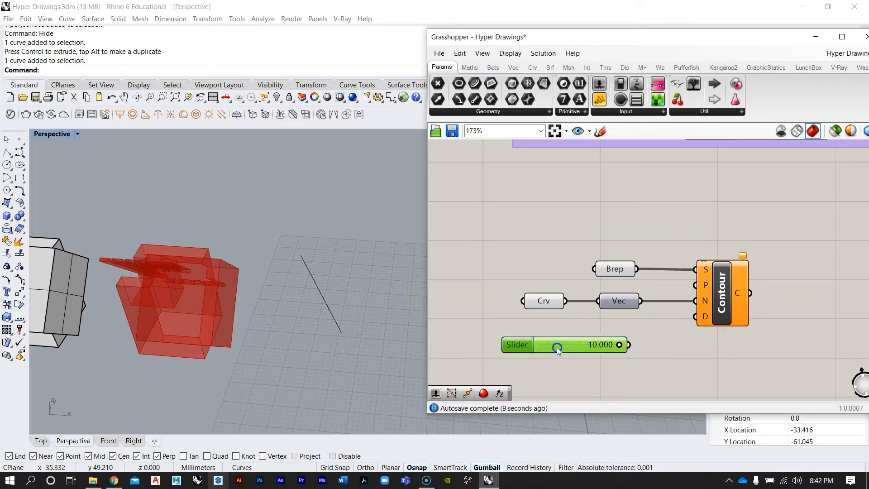
# Connect the new slider to the Contour component's D input as the contour distance
pyautogui.moveTo(205, 295); pyautogui.dragTo(227, 277, button='right')
pyautogui.scroll(5, 172, 279)
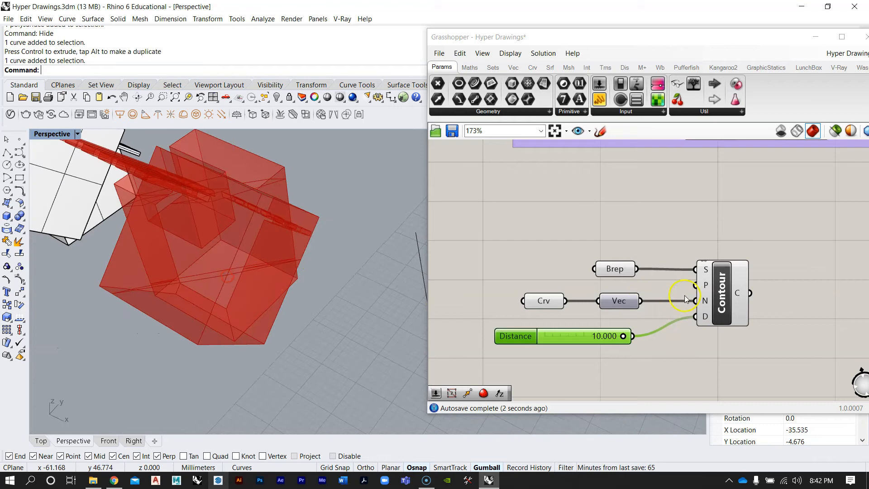
pyautogui.click(722, 297)
pyautogui.moveTo(145, 251); pyautogui.dragTo(181, 202, button='right')
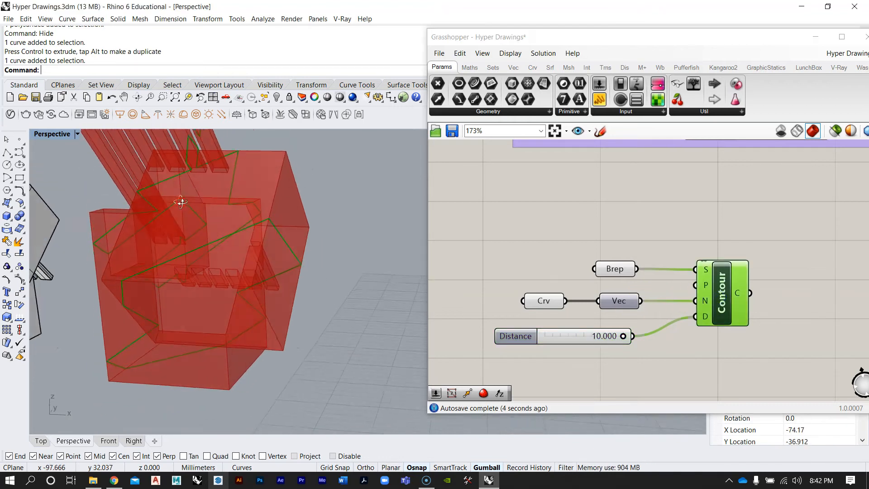
# Lower the Distance slider to 0.806 to space the contours more tightly
pyautogui.scroll(3, 598, 317)
pyautogui.moveTo(640, 348); pyautogui.dragTo(636, 348)
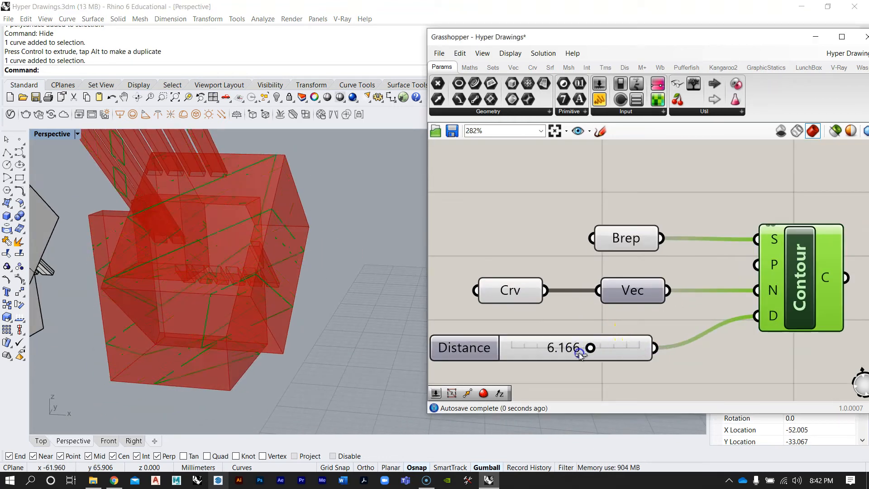
pyautogui.moveTo(566, 355); pyautogui.dragTo(524, 352)
# Select the guide line beside the boxy model and rotate it with the gumball to tilt the contours
pyautogui.moveTo(314, 248); pyautogui.dragTo(305, 286, button='right')
pyautogui.moveTo(527, 258); pyautogui.dragTo(580, 284, button='right')
pyautogui.moveTo(330, 265); pyautogui.dragTo(318, 250, button='right')
pyautogui.scroll(-5, 247, 276)
pyautogui.scroll(-3, 246, 275)
pyautogui.scroll(5, 294, 278)
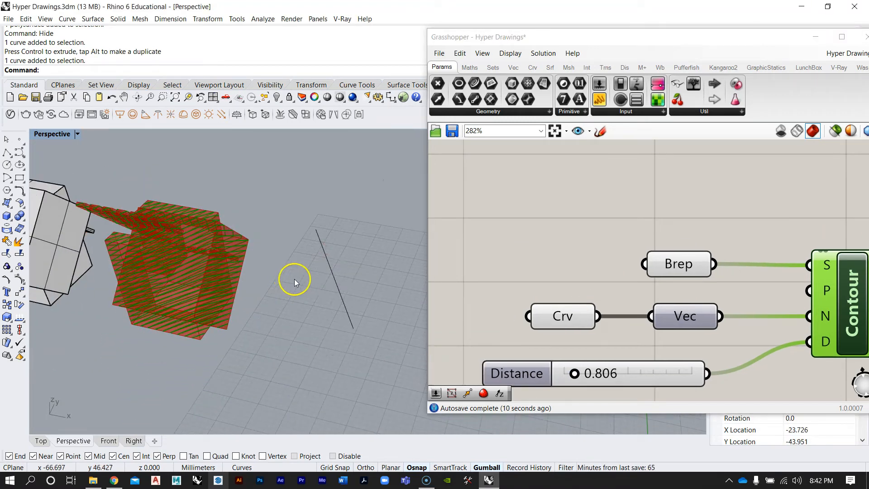
pyautogui.click(337, 275)
pyautogui.moveTo(364, 323); pyautogui.dragTo(328, 320, button='right')
pyautogui.moveTo(330, 259); pyautogui.dragTo(304, 278)
pyautogui.moveTo(321, 288); pyautogui.dragTo(280, 296, button='right')
pyautogui.scroll(5, 330, 302)
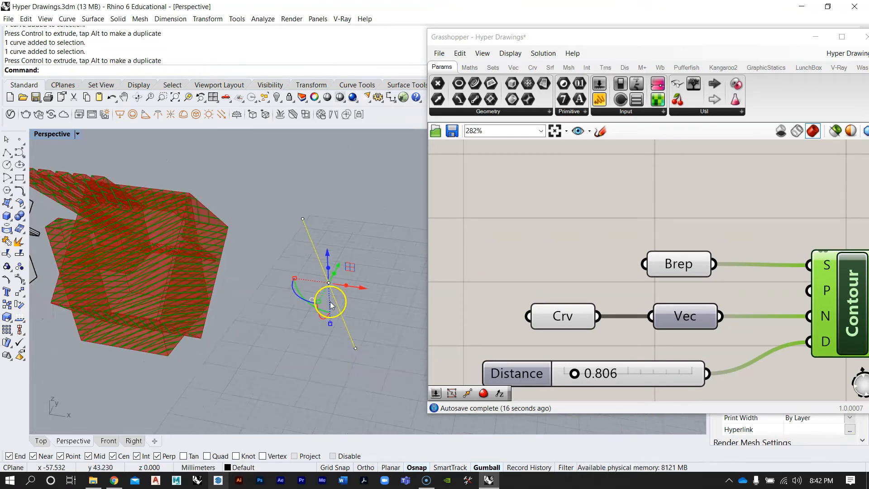
pyautogui.moveTo(294, 287); pyautogui.dragTo(314, 308)
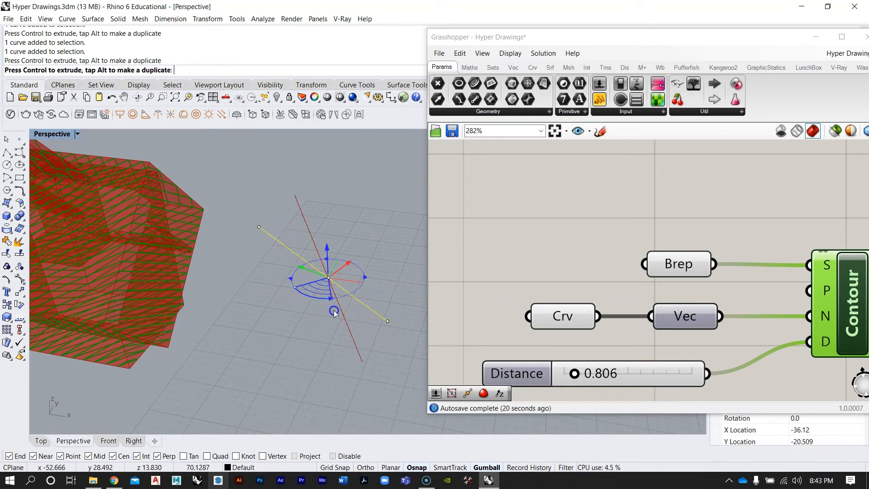
# Rotate the guide line further with the gumball to adjust the contour direction
pyautogui.moveTo(195, 229); pyautogui.dragTo(325, 195, button='right')
pyautogui.click(358, 232)
pyautogui.moveTo(358, 232)
pyautogui.mouseDown()
pyautogui.moveTo(338, 271)
pyautogui.moveTo(326, 262)
pyautogui.mouseUp()
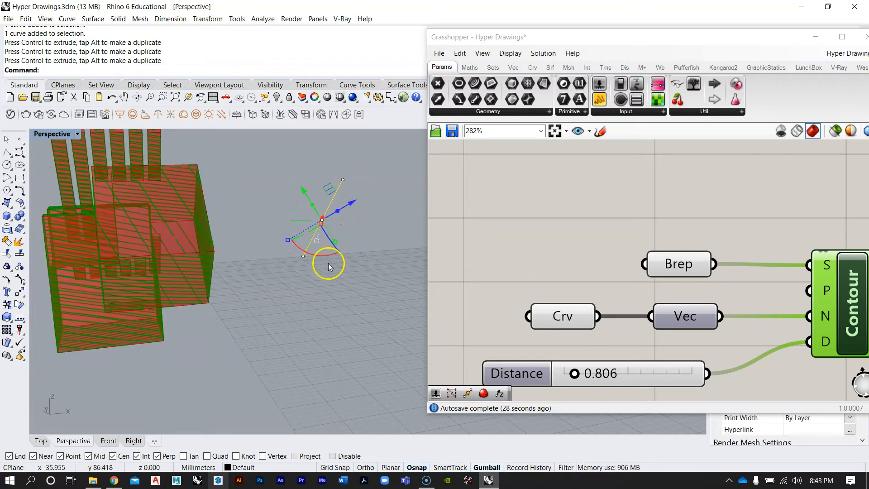
pyautogui.moveTo(296, 200); pyautogui.dragTo(271, 259, button='right')
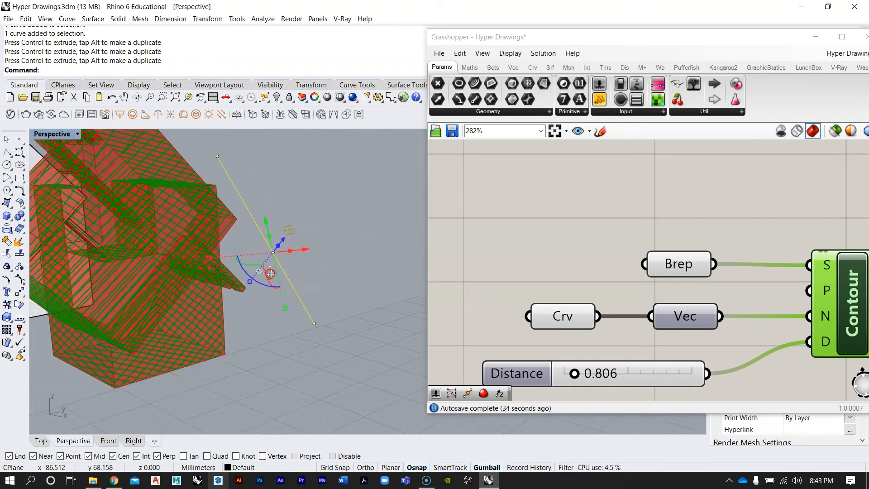
pyautogui.moveTo(261, 283); pyautogui.dragTo(253, 238)
pyautogui.moveTo(253, 238); pyautogui.dragTo(254, 309, button='right')
pyautogui.moveTo(345, 281); pyautogui.dragTo(295, 247, button='right')
# Bake the Contour output curves into the Rhino document with default attributes
pyautogui.scroll(-8, 607, 224)
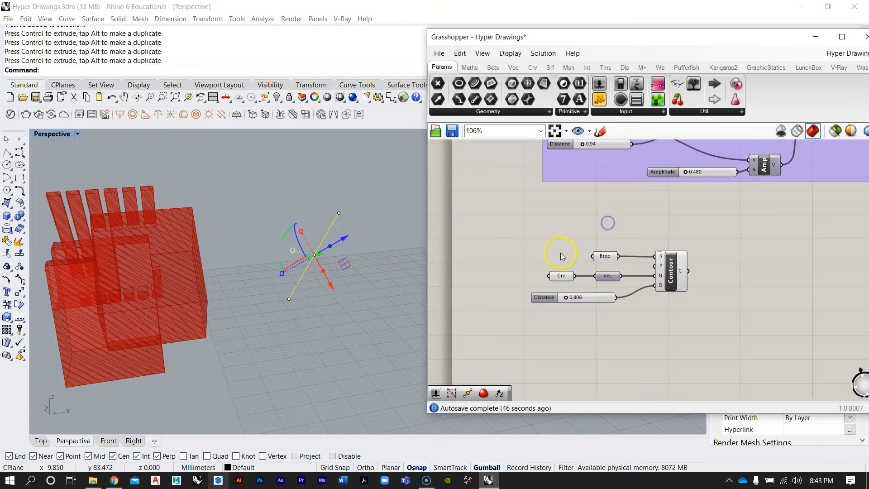
pyautogui.moveTo(612, 204); pyautogui.dragTo(615, 239, button='right')
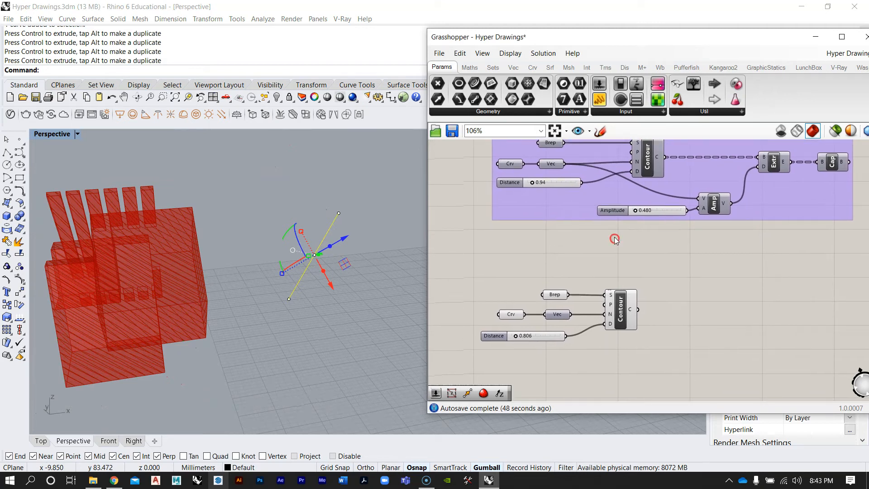
pyautogui.moveTo(345, 252); pyautogui.dragTo(259, 248, button='right')
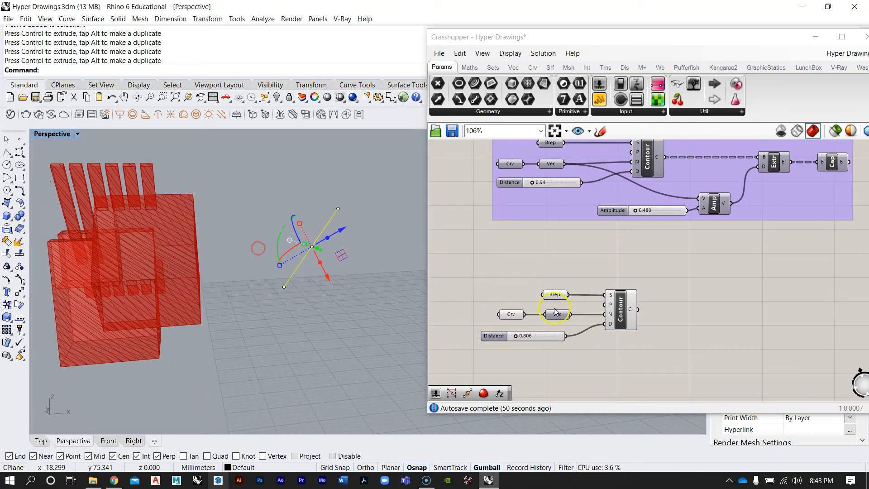
pyautogui.scroll(4, 634, 309)
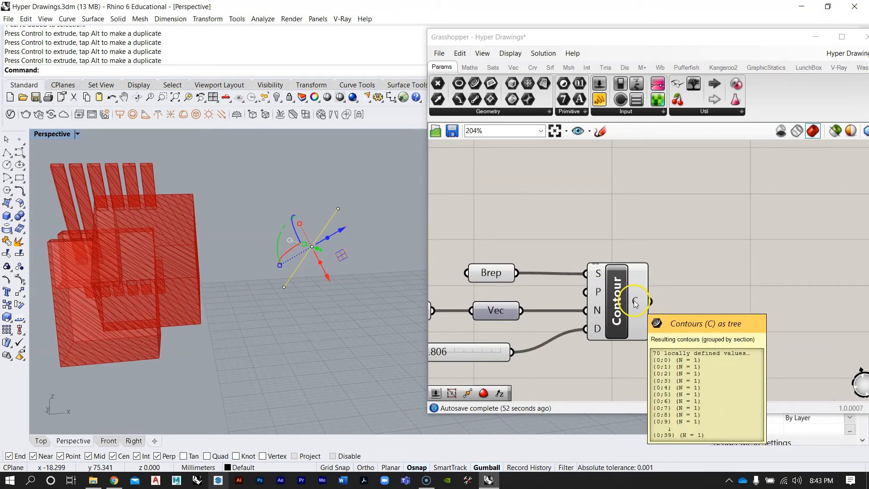
pyautogui.scroll(1, 635, 307)
pyautogui.rightClick(634, 302)
pyautogui.click(680, 323)
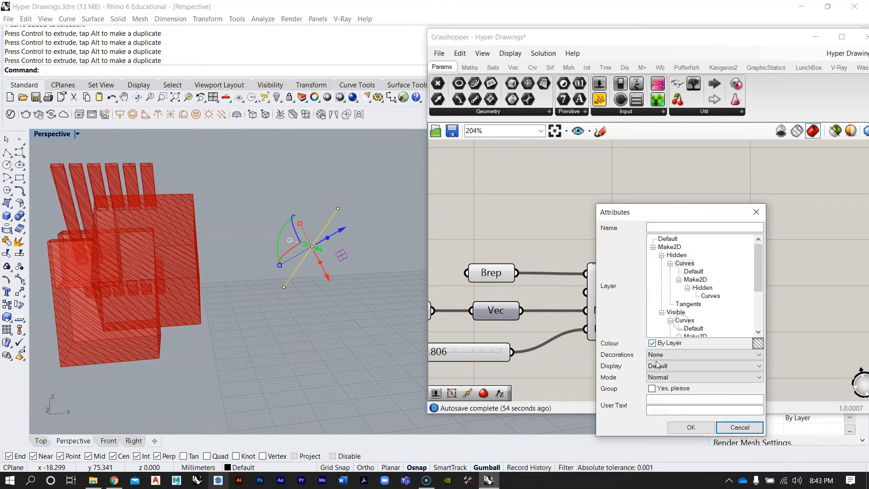
pyautogui.click(692, 427)
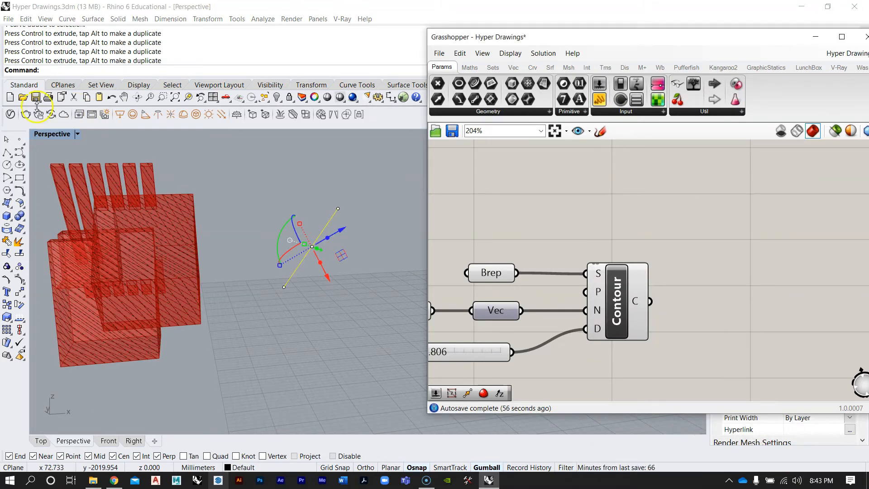
# Undo the bake of the contour curves
pyautogui.moveTo(352, 299); pyautogui.dragTo(384, 330, button='right')
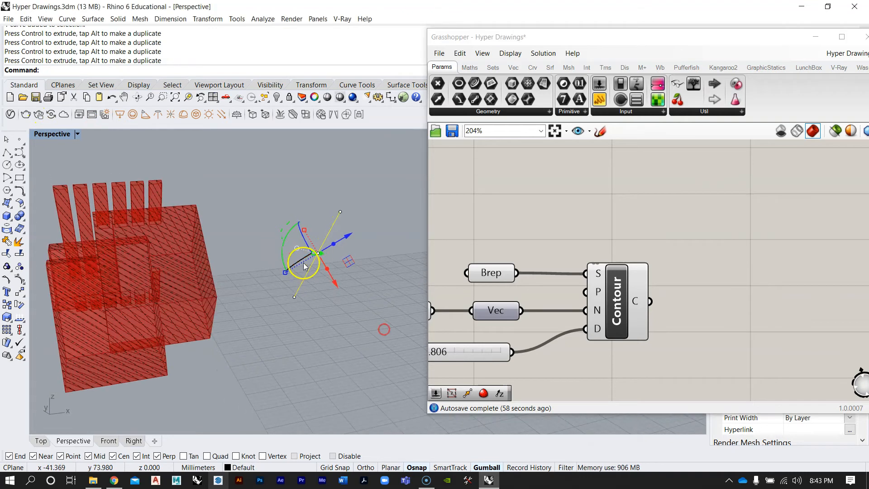
pyautogui.moveTo(258, 209); pyautogui.dragTo(272, 227, button='right')
pyautogui.hotkey('ctrl', 'z')
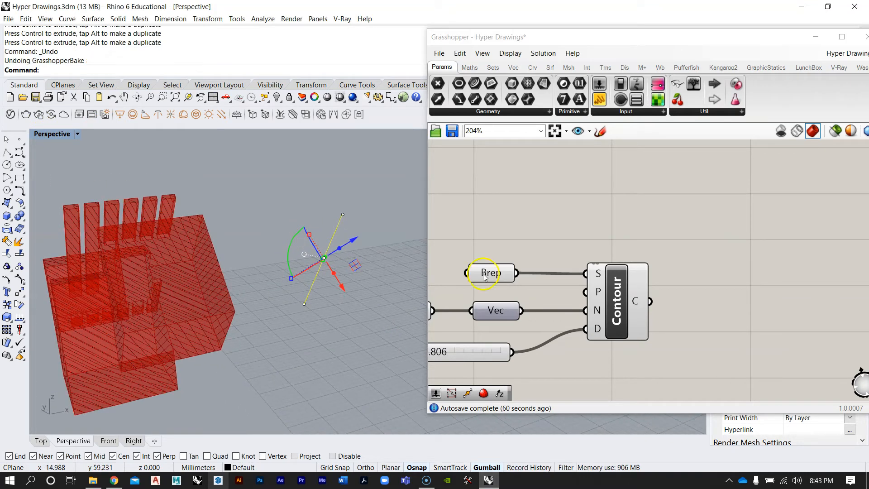
# Bake the Contour output curves again as a group on the Default layer
pyautogui.rightClick(644, 308)
pyautogui.click(649, 319)
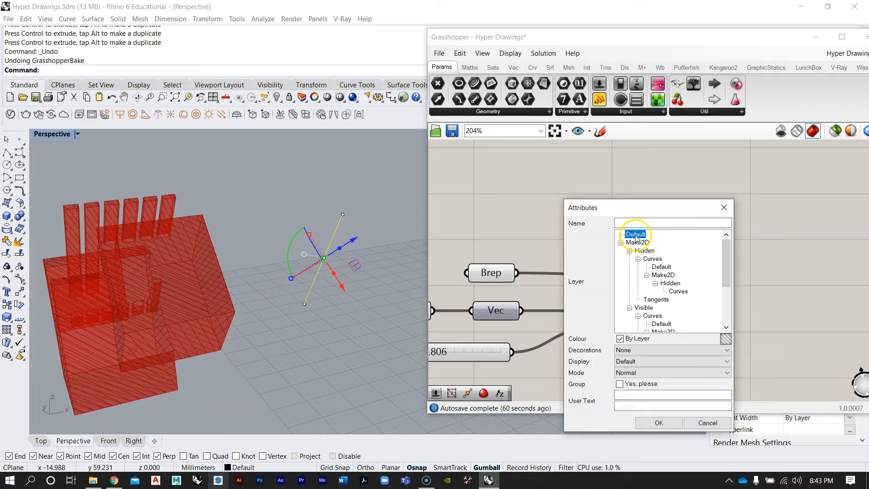
pyautogui.click(622, 243)
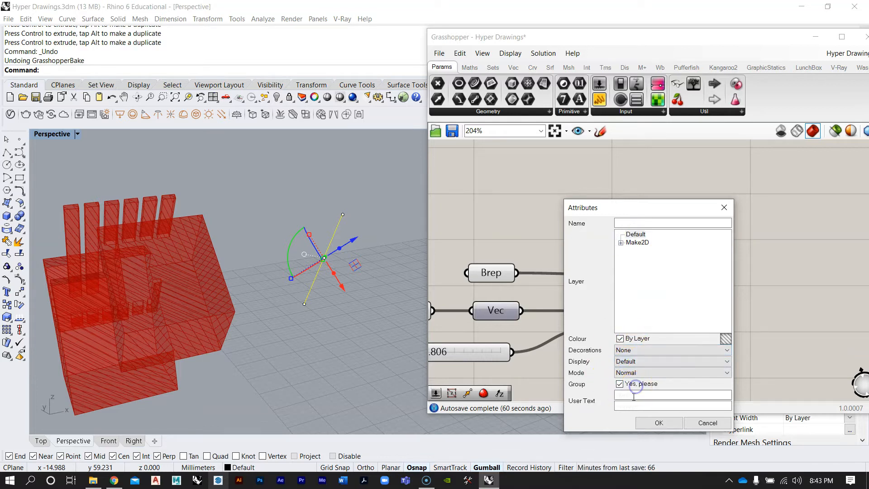
pyautogui.click(659, 423)
# Show all hidden objects in the Rhino scene
pyautogui.scroll(-4, 273, 246)
pyautogui.moveTo(273, 247); pyautogui.dragTo(241, 304, button='right')
pyautogui.write('show')
pyautogui.press('Return')
pyautogui.scroll(4, 246, 302)
pyautogui.scroll(5, 218, 225)
pyautogui.click(235, 228)
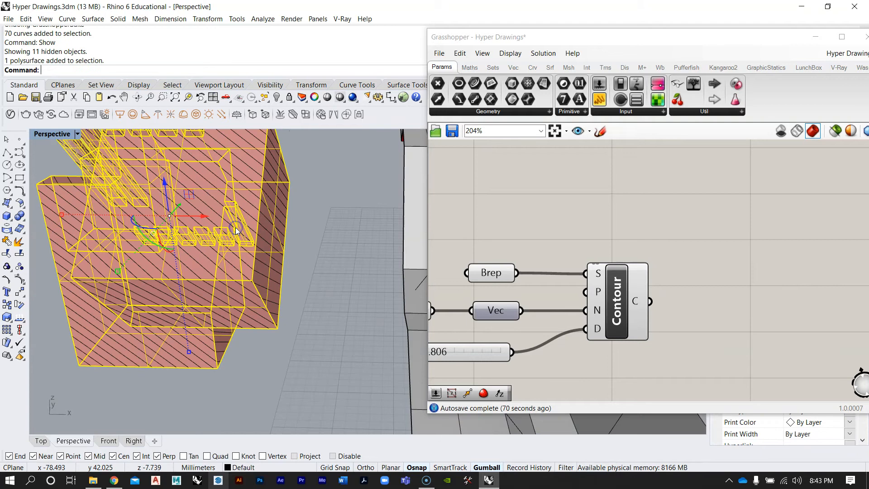
pyautogui.click(252, 241)
pyautogui.click(266, 254)
pyautogui.click(285, 266)
pyautogui.click(279, 266)
pyautogui.click(267, 266)
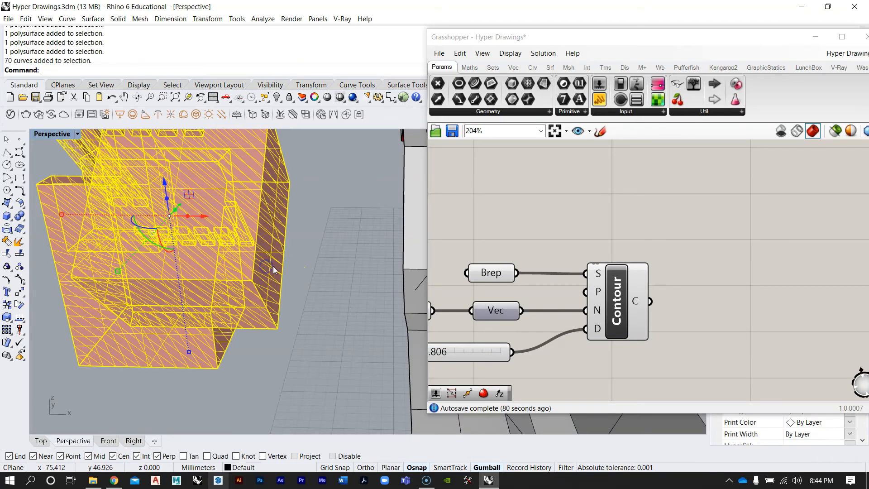
pyautogui.scroll(-6, 293, 295)
pyautogui.moveTo(305, 286); pyautogui.dragTo(165, 281)
pyautogui.press('Escape')
# Select the polysurface under the baked contour group and delete it
pyautogui.scroll(8, 248, 284)
pyautogui.click(302, 292)
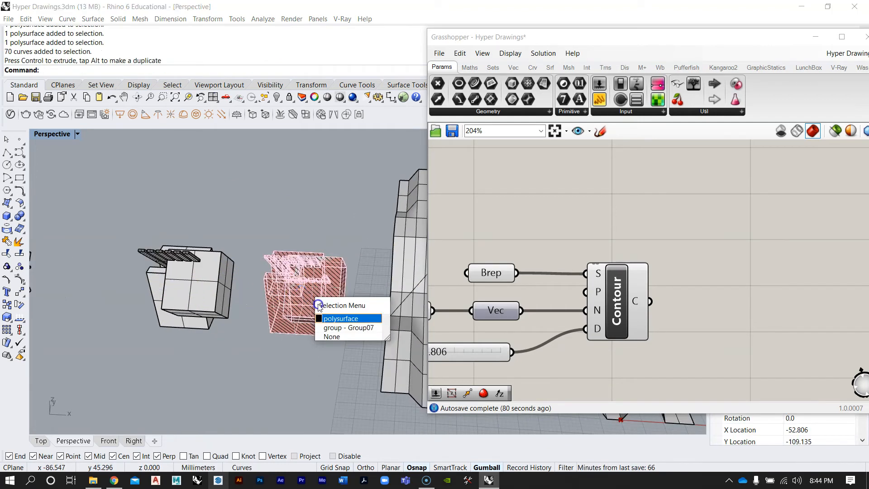
pyautogui.click(333, 327)
pyautogui.press('Delete')
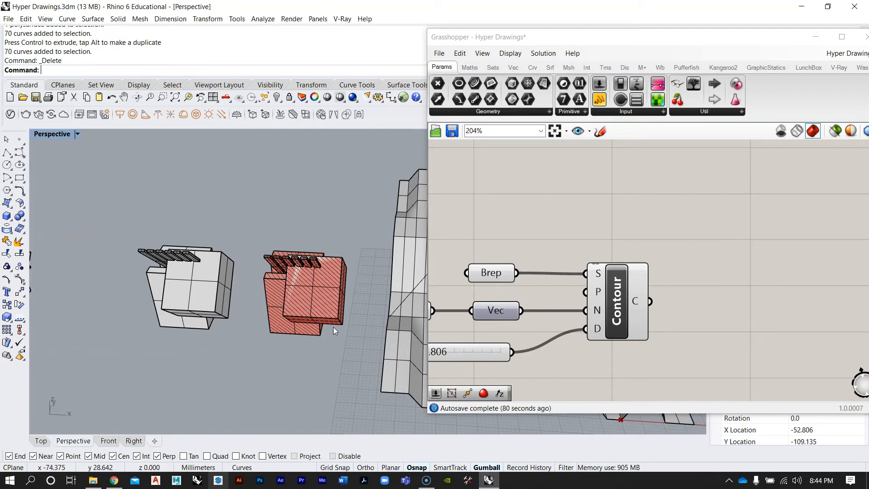
# Window-select the baked contours and remaining polysurface and zoom to the selection
pyautogui.scroll(-5, 333, 327)
pyautogui.moveTo(79, 220); pyautogui.dragTo(193, 340)
pyautogui.write('ZS')
pyautogui.press('Return')
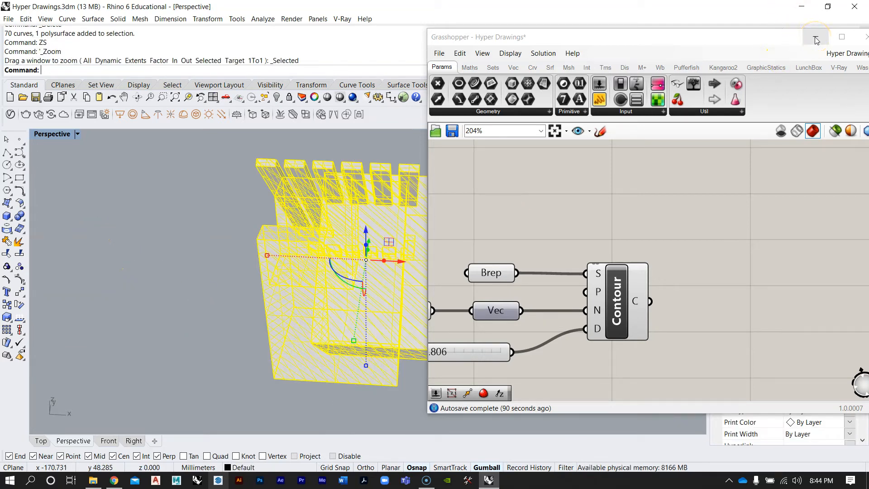
# Minimize Grasshopper and set the Perspective viewport's projection to Parallel
pyautogui.doubleClick(759, 38)
pyautogui.moveTo(401, 279)
pyautogui.mouseDown(button='right')
pyautogui.moveTo(470, 260)
pyautogui.moveTo(487, 272)
pyautogui.moveTo(411, 280)
pyautogui.moveTo(323, 224)
pyautogui.moveTo(396, 202)
pyautogui.moveTo(410, 247)
pyautogui.moveTo(403, 308)
pyautogui.moveTo(407, 263)
pyautogui.moveTo(246, 246)
pyautogui.moveTo(371, 289)
pyautogui.moveTo(356, 283)
pyautogui.mouseUp(button='right')
pyautogui.scroll(-6, 441, 282)
pyautogui.click(462, 272)
pyautogui.scroll(5, 427, 258)
pyautogui.scroll(-2, 341, 282)
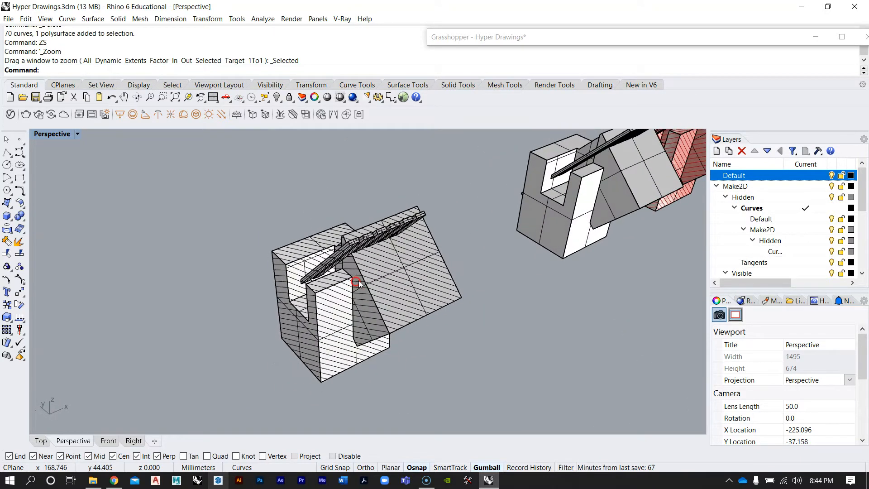
pyautogui.click(816, 379)
pyautogui.click(799, 394)
# Window-select the contours and polysurface and run Make2D from the view, maintaining source layers with hidden lines and scene silhouette
pyautogui.moveTo(457, 254)
pyautogui.mouseDown(button='right')
pyautogui.moveTo(449, 246)
pyautogui.moveTo(297, 249)
pyautogui.moveTo(310, 250)
pyautogui.moveTo(292, 266)
pyautogui.moveTo(164, 258)
pyautogui.mouseUp(button='right')
pyautogui.scroll(6, 245, 272)
pyautogui.moveTo(290, 278); pyautogui.dragTo(312, 281, button='right')
pyautogui.moveTo(369, 280)
pyautogui.keyDown('shift'); pyautogui.mouseDown(button='right')
pyautogui.moveTo(328, 298)
pyautogui.moveTo(357, 291)
pyautogui.mouseUp(button='right'); pyautogui.keyUp('shift')
pyautogui.scroll(-2, 341, 296)
pyautogui.moveTo(222, 158); pyautogui.dragTo(527, 407)
pyautogui.press('Return')
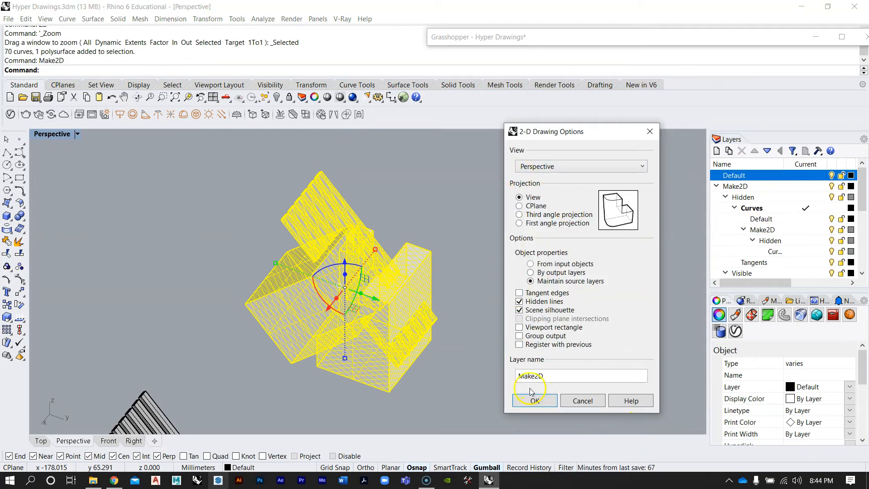
pyautogui.click(536, 401)
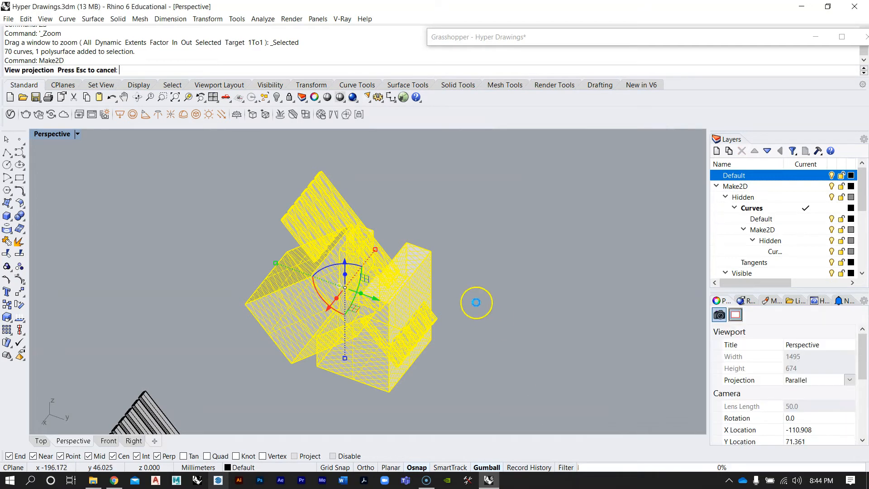
# Examine the flattened Make2D drawing in the maximized Top viewport
pyautogui.doubleClick(50, 134)
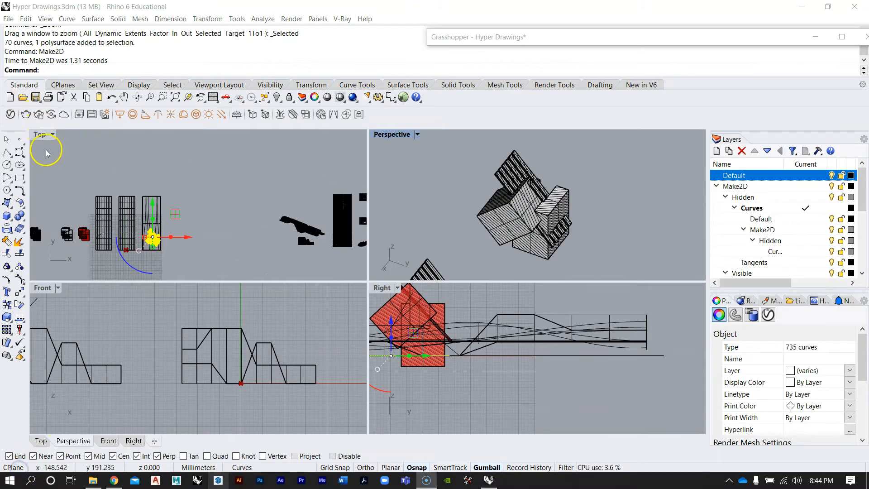
pyautogui.doubleClick(39, 135)
pyautogui.moveTo(293, 248); pyautogui.dragTo(291, 285, button='right')
pyautogui.moveTo(284, 305); pyautogui.dragTo(286, 188)
pyautogui.scroll(18, 274, 220)
pyautogui.click(437, 181)
pyautogui.scroll(6, 395, 252)
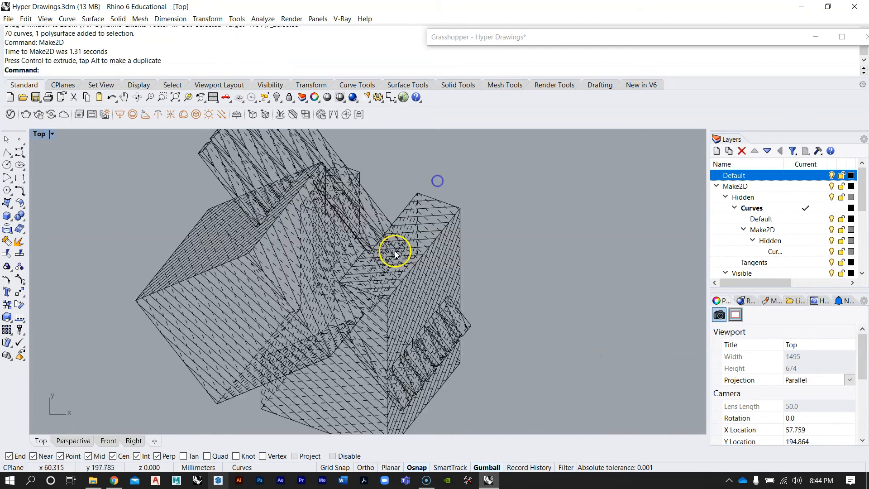
# Inspect the flattened drawing up close, selecting individual long curves that cross the boxes to check them
pyautogui.scroll(-6, 402, 253)
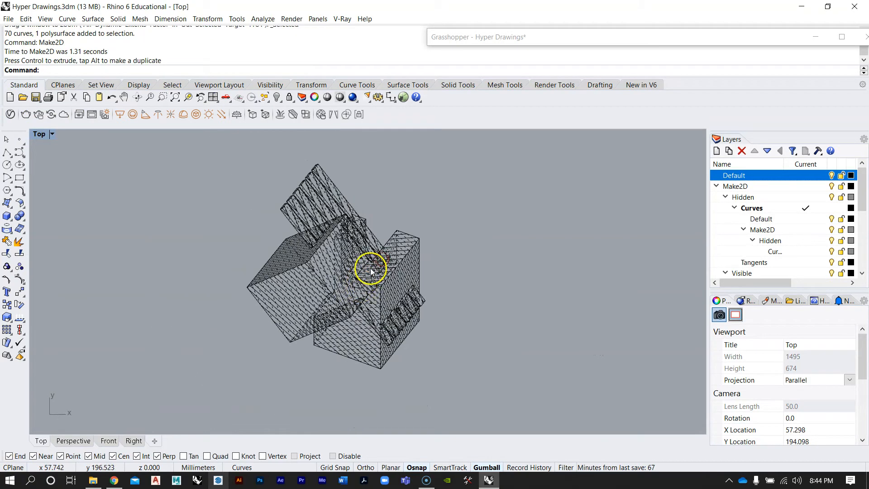
pyautogui.scroll(3, 369, 271)
pyautogui.scroll(-2, 331, 246)
pyautogui.moveTo(330, 243); pyautogui.dragTo(372, 206, button='right')
pyautogui.scroll(3, 460, 225)
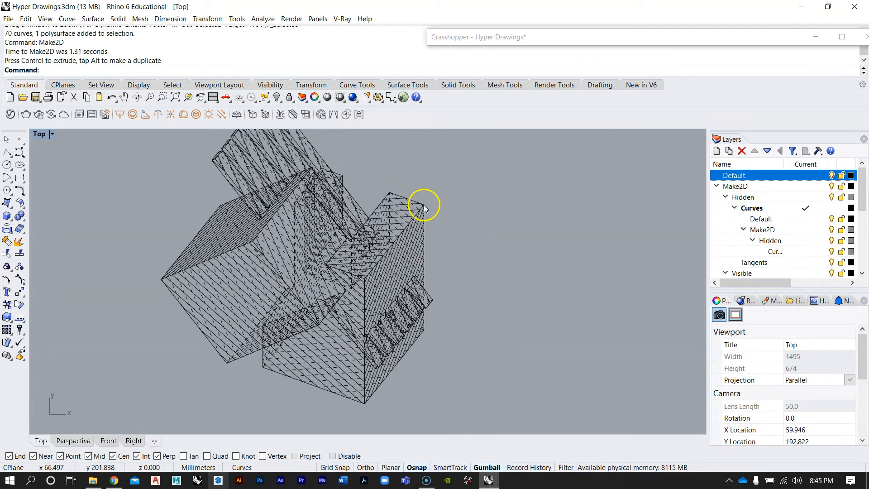
pyautogui.click(407, 222)
pyautogui.press('Return')
pyautogui.scroll(4, 411, 222)
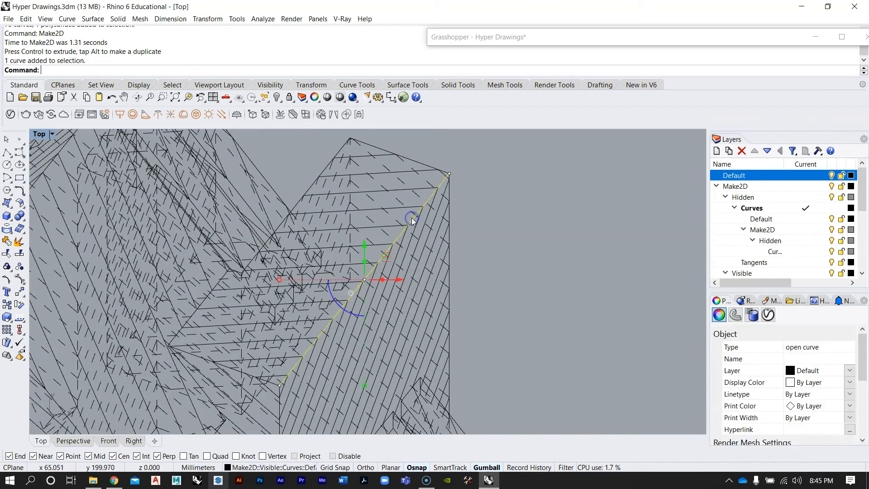
pyautogui.scroll(-3, 413, 221)
pyautogui.scroll(-4, 392, 405)
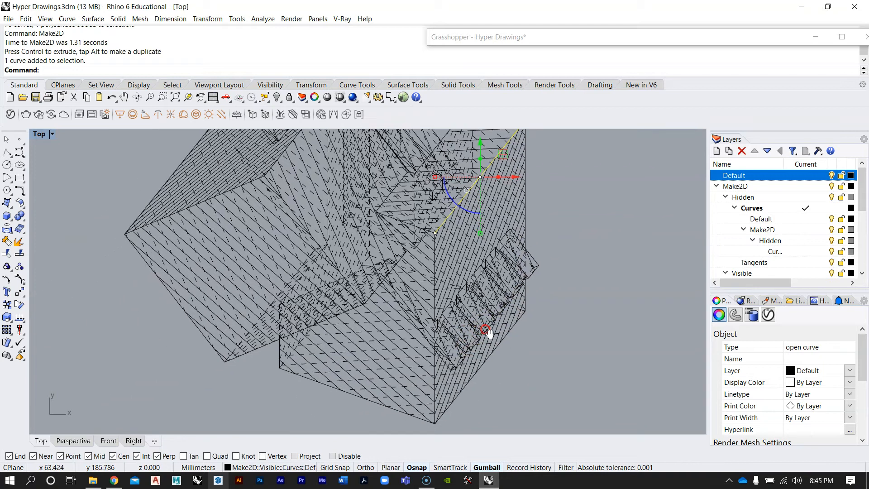
pyautogui.click(260, 257)
pyautogui.scroll(-2, 275, 293)
pyautogui.scroll(-2, 274, 293)
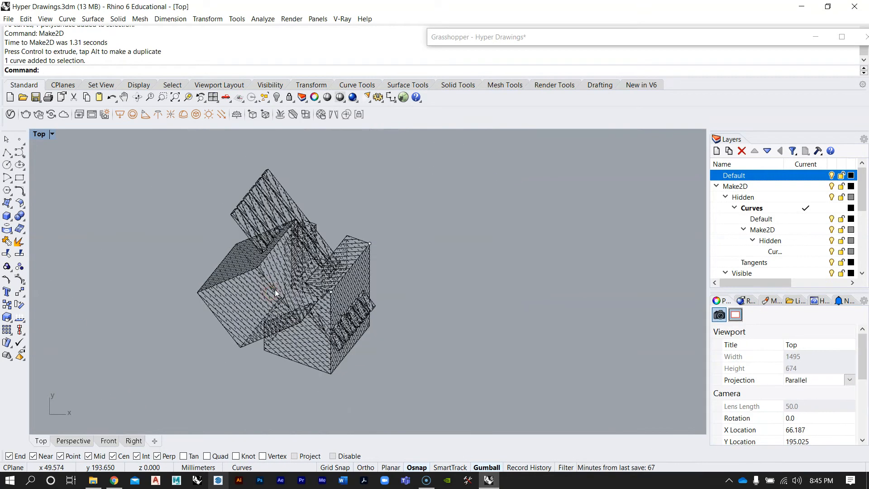
pyautogui.scroll(3, 222, 279)
pyautogui.click(244, 305)
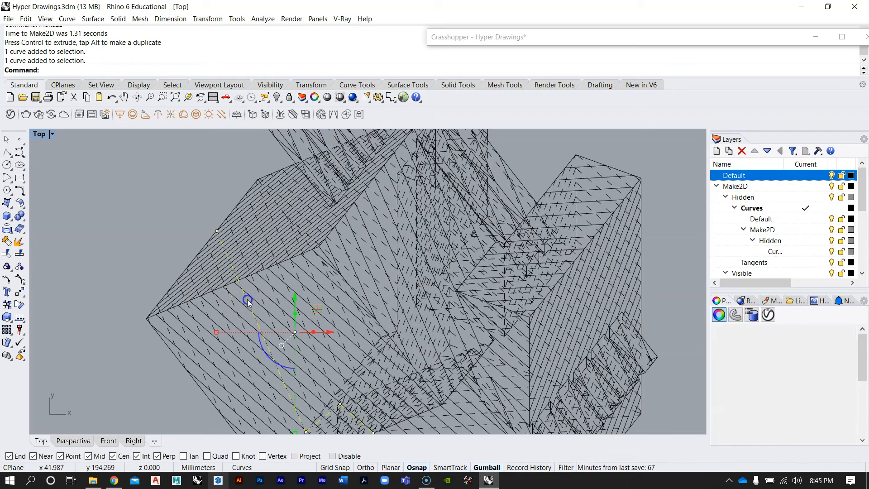
pyautogui.scroll(-3, 240, 313)
pyautogui.click(305, 269)
pyautogui.scroll(3, 303, 253)
pyautogui.moveTo(329, 229); pyautogui.dragTo(317, 272, button='right')
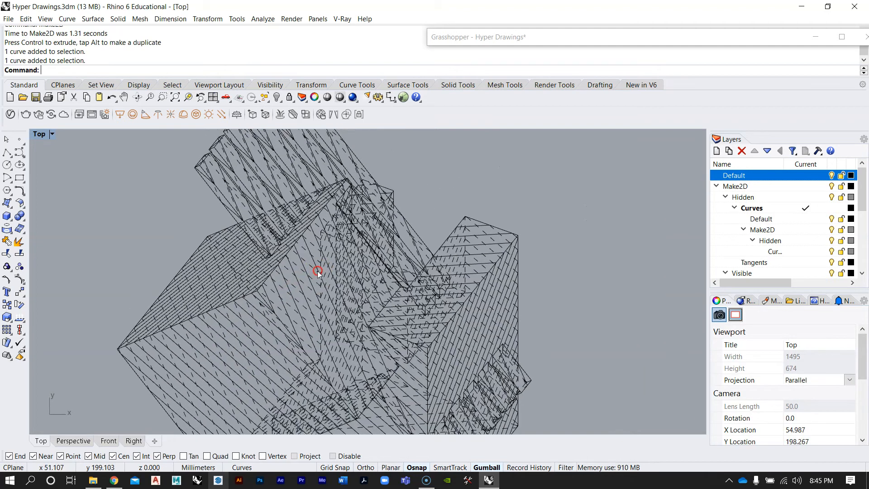
pyautogui.scroll(-5, 231, 246)
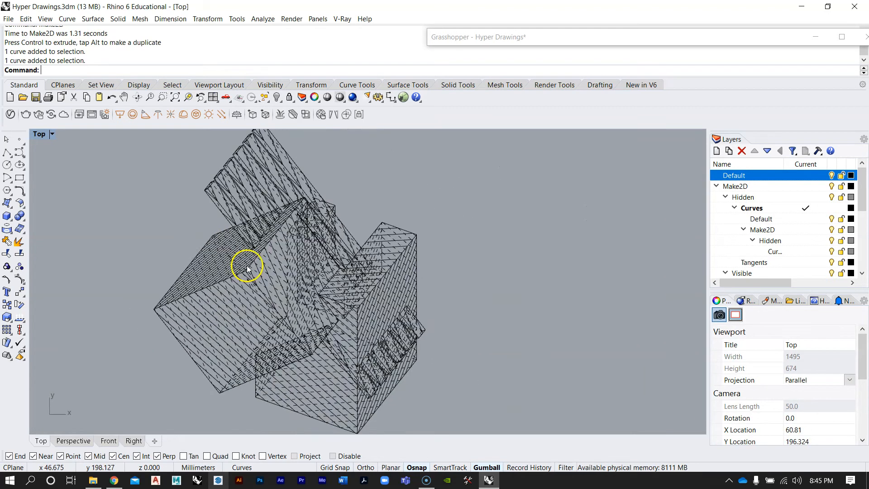
pyautogui.scroll(4, 301, 253)
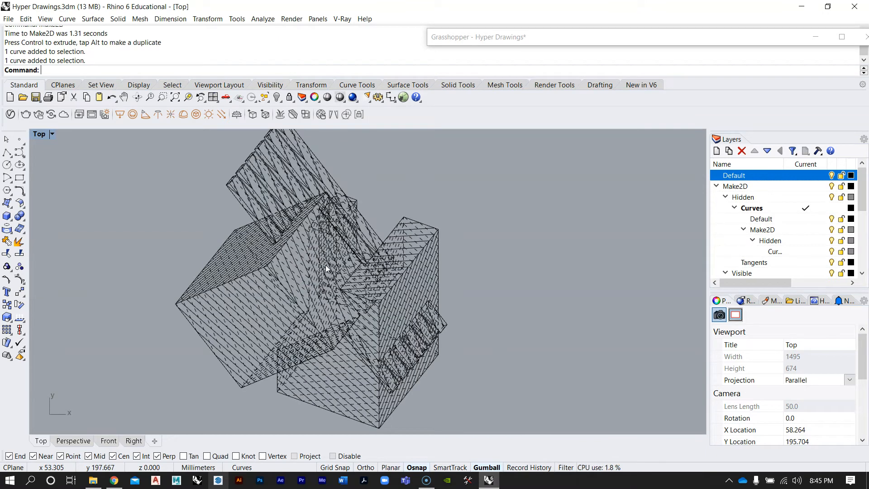
pyautogui.moveTo(392, 292); pyautogui.dragTo(394, 306, button='right')
pyautogui.scroll(-2, 377, 304)
pyautogui.scroll(3, 349, 305)
pyautogui.scroll(2, 286, 267)
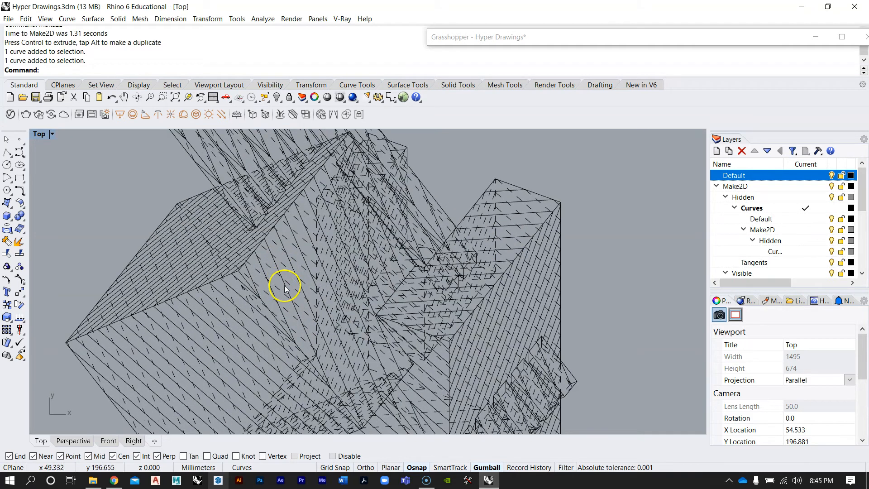
# Select the stray curve crossing the middle of the drawing and delete it
pyautogui.click(288, 288)
pyautogui.scroll(4, 290, 293)
pyautogui.press('Delete')
pyautogui.scroll(-6, 310, 245)
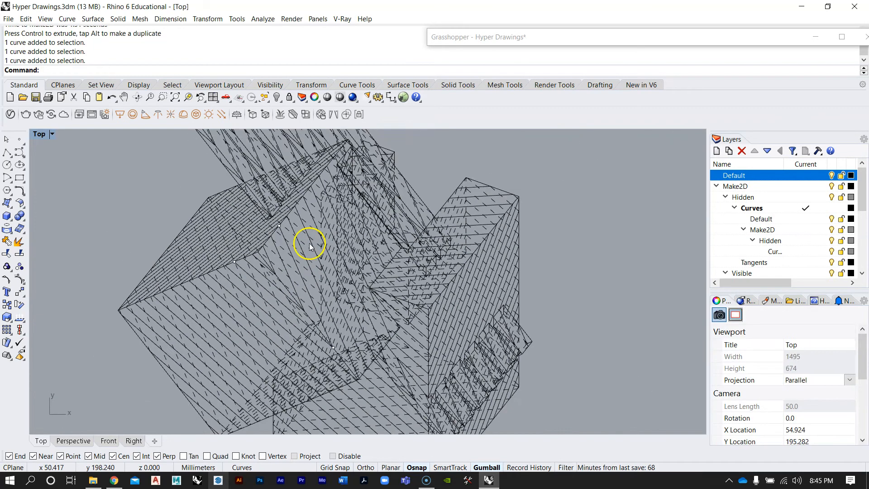
pyautogui.scroll(-3, 797, 249)
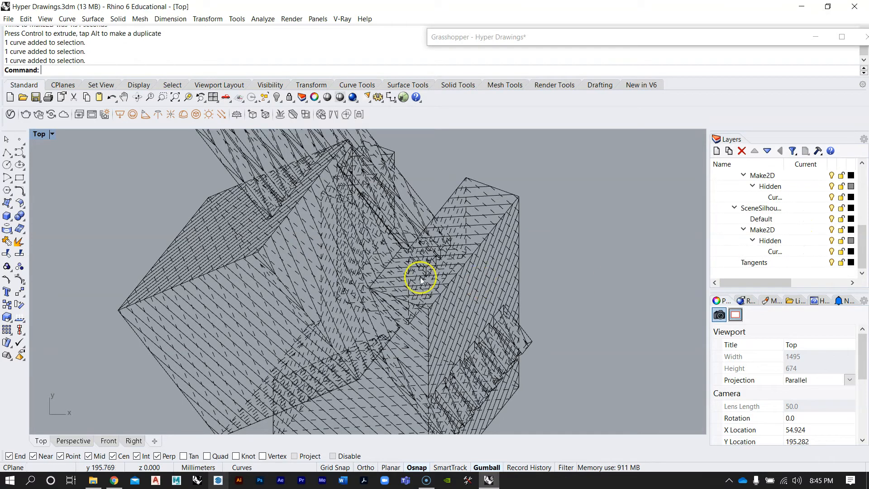
pyautogui.scroll(-4, 421, 279)
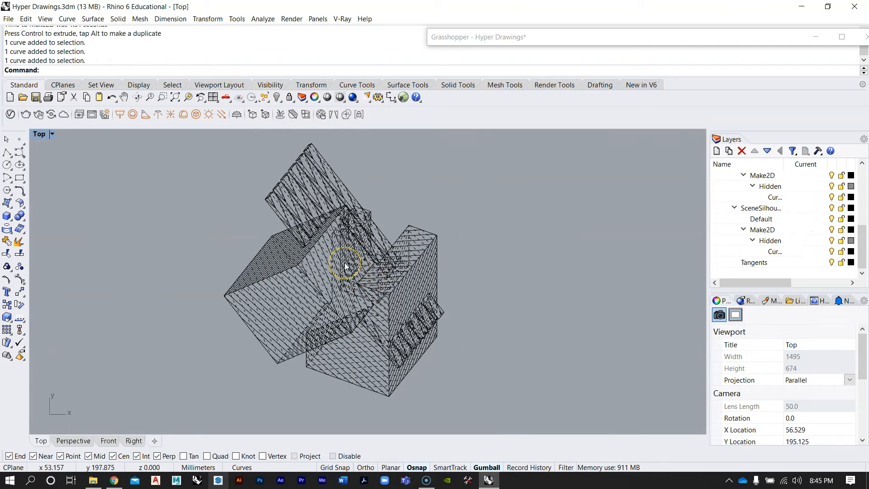
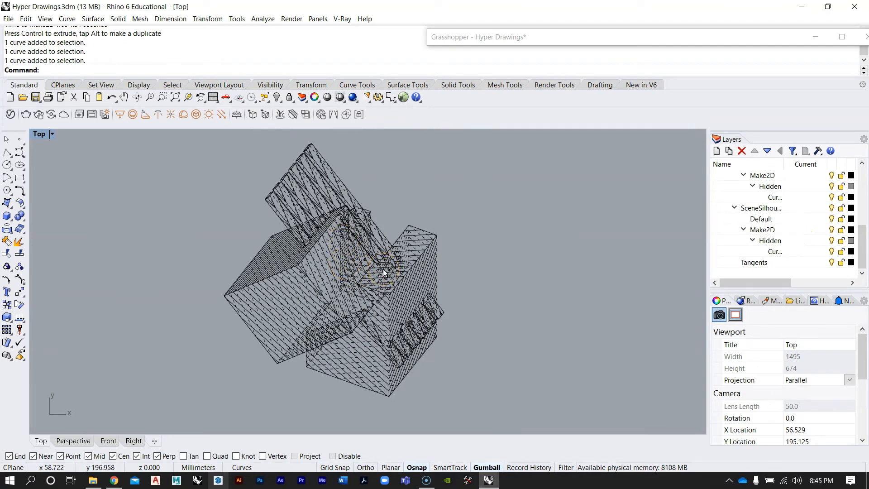
# Maximize the Perspective viewport and delete the selected curves and polysurface
pyautogui.doubleClick(39, 134)
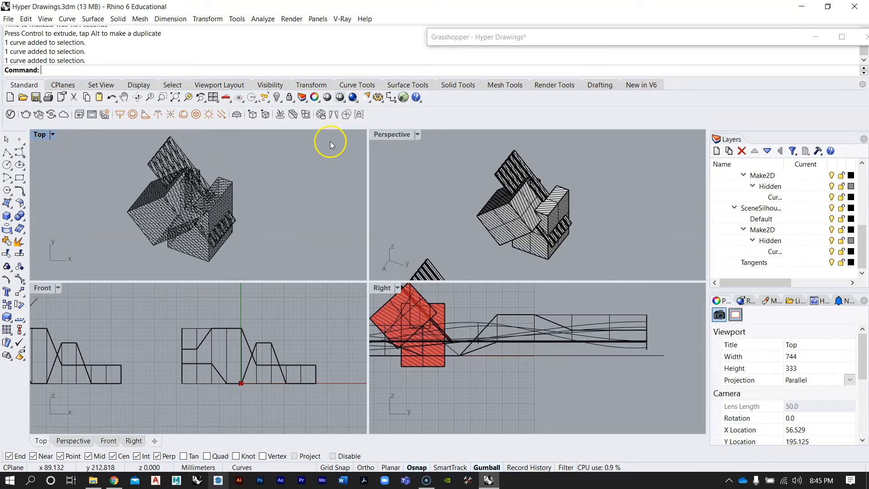
pyautogui.doubleClick(378, 132)
pyautogui.moveTo(339, 334); pyautogui.dragTo(214, 206, button='right')
pyautogui.moveTo(214, 206); pyautogui.dragTo(388, 349)
pyautogui.press('Delete')
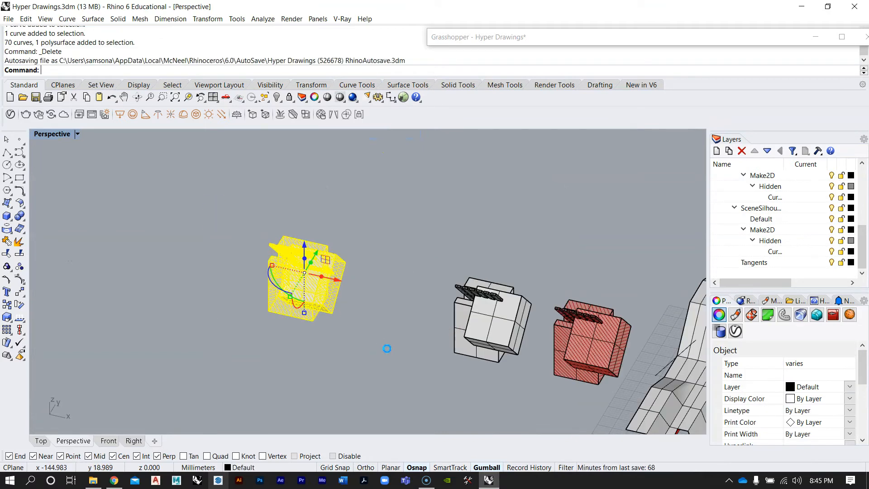
# Hide the three wavy surfaces
pyautogui.moveTo(312, 148); pyautogui.dragTo(352, 204, button='right')
pyautogui.scroll(-6, 316, 250)
pyautogui.scroll(9, 535, 299)
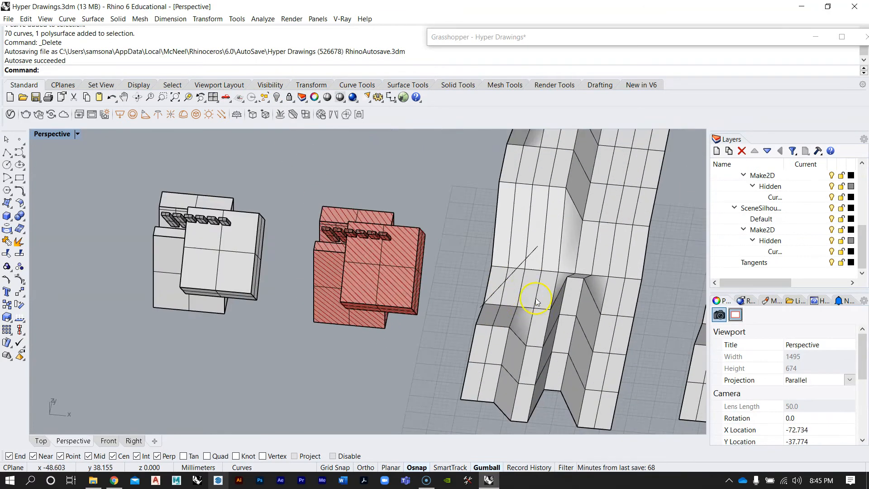
pyautogui.scroll(-10, 331, 280)
pyautogui.click(409, 272)
pyautogui.keyDown('shift'); pyautogui.click(489, 286); pyautogui.keyUp('shift')
pyautogui.keyDown('shift'); pyautogui.click(572, 296); pyautogui.keyUp('shift')
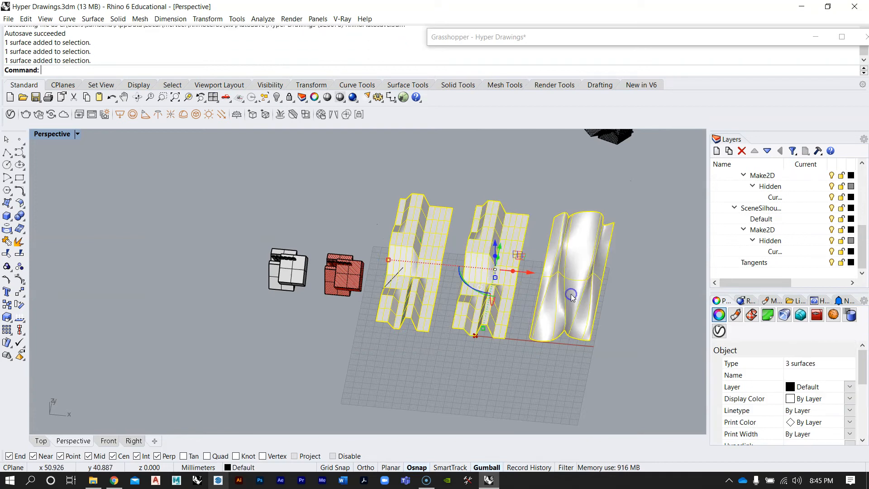
pyautogui.write('Hide')
pyautogui.press('Return')
# Hide the vertical guide curves standing near the surfaces
pyautogui.moveTo(613, 365); pyautogui.dragTo(531, 189)
pyautogui.write('Hide')
pyautogui.press('Return')
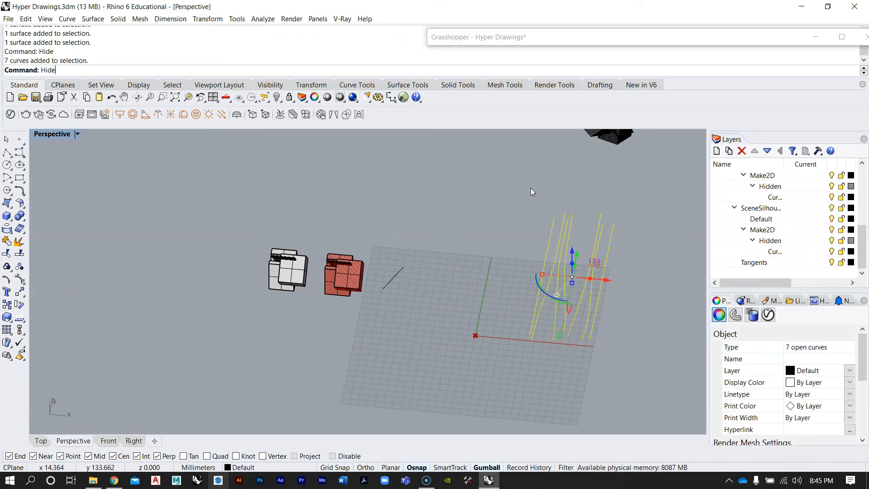
# Hide the red hatched polysurface as well
pyautogui.scroll(10, 340, 266)
pyautogui.moveTo(339, 266); pyautogui.dragTo(401, 215, button='right')
pyautogui.click(374, 237)
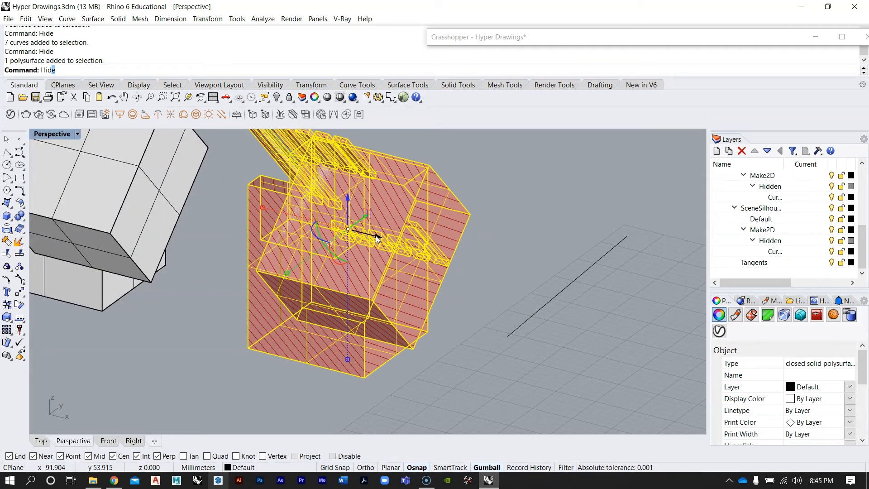
pyautogui.press('Return')
pyautogui.moveTo(375, 261); pyautogui.dragTo(466, 242, button='right')
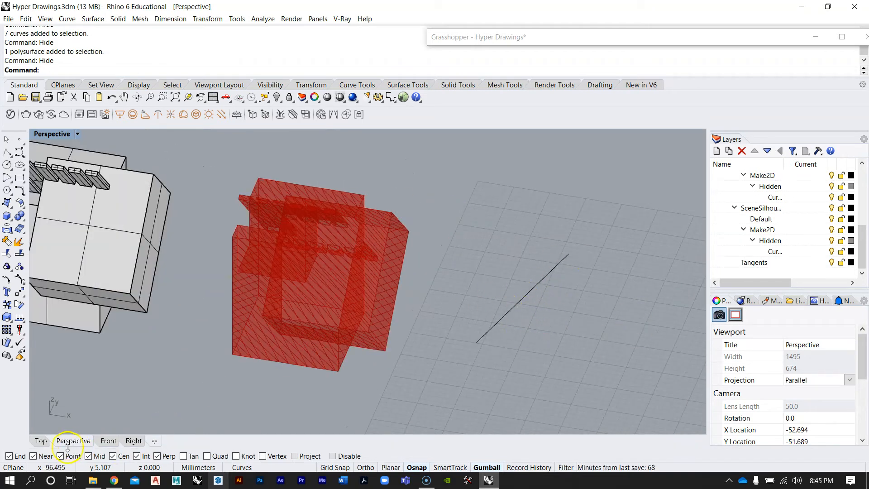
# Restore the Grasshopper window and turn off preview for the input parameters feeding the Contour component
pyautogui.doubleClick(475, 35)
pyautogui.scroll(-3, 652, 240)
pyautogui.moveTo(663, 248); pyautogui.dragTo(700, 244, button='right')
pyautogui.scroll(1, 645, 272)
pyautogui.rightClick(653, 256)
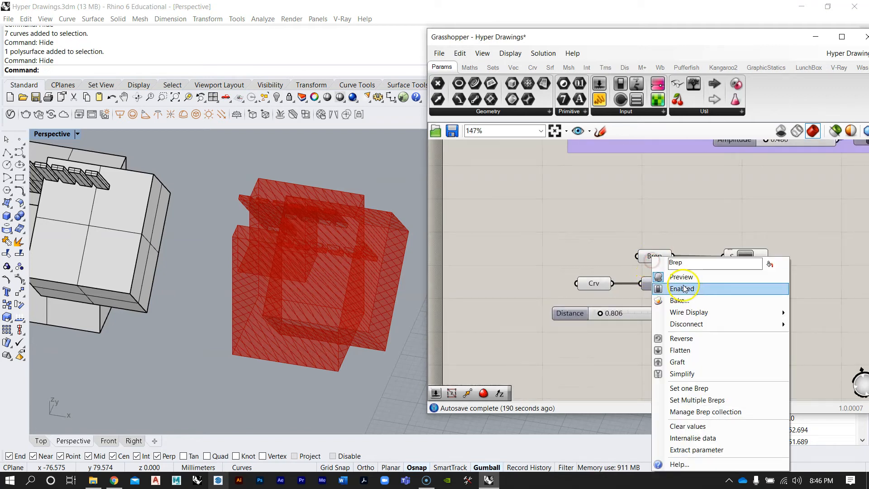
pyautogui.click(688, 277)
pyautogui.moveTo(342, 289); pyautogui.dragTo(299, 233, button='right')
pyautogui.rightClick(594, 283)
pyautogui.click(631, 267)
# Inspect the contour lines of the red object in the Perspective view
pyautogui.scroll(-6, 247, 247)
pyautogui.scroll(8, 247, 247)
pyautogui.scroll(-5, 266, 258)
pyautogui.scroll(5, 266, 257)
pyautogui.scroll(5, 249, 227)
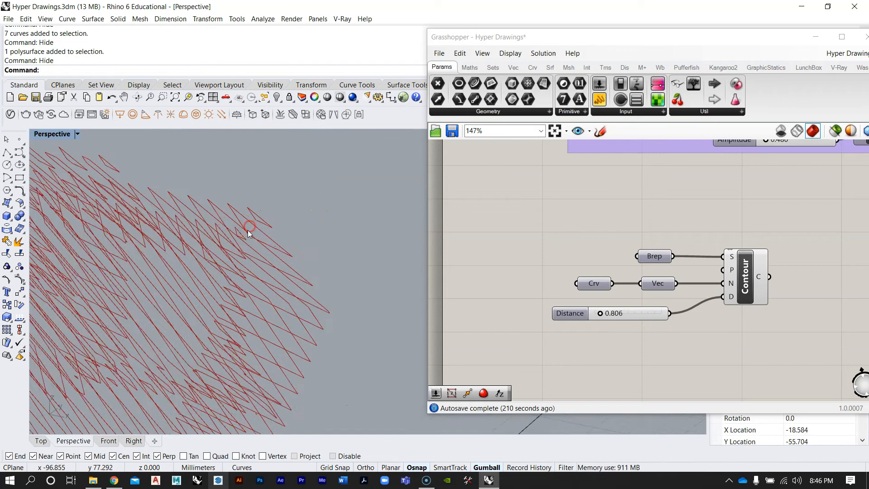
pyautogui.moveTo(290, 257); pyautogui.dragTo(360, 300, button='right')
pyautogui.scroll(-6, 243, 217)
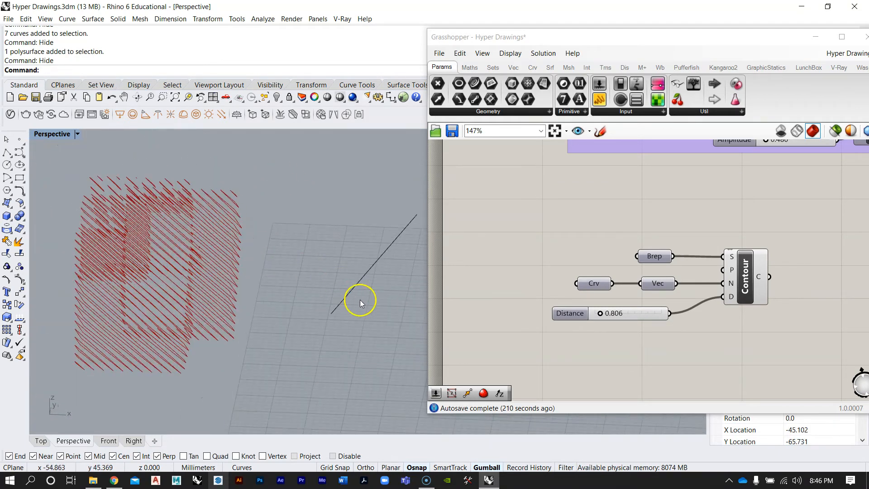
pyautogui.moveTo(388, 307); pyautogui.dragTo(346, 213)
pyautogui.moveTo(346, 213); pyautogui.dragTo(375, 274, button='right')
pyautogui.click(357, 252)
pyautogui.click(627, 229)
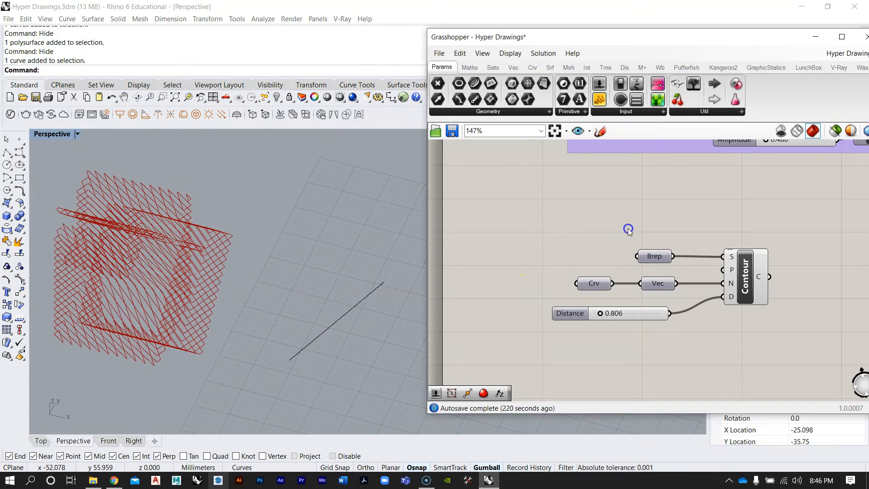
# Add an Extrude component to the Grasshopper canvas
pyautogui.moveTo(627, 229); pyautogui.dragTo(609, 273, button='right')
pyautogui.scroll(-4, 609, 273)
pyautogui.scroll(3, 721, 214)
pyautogui.doubleClick(648, 301)
pyautogui.write('0xtrud')
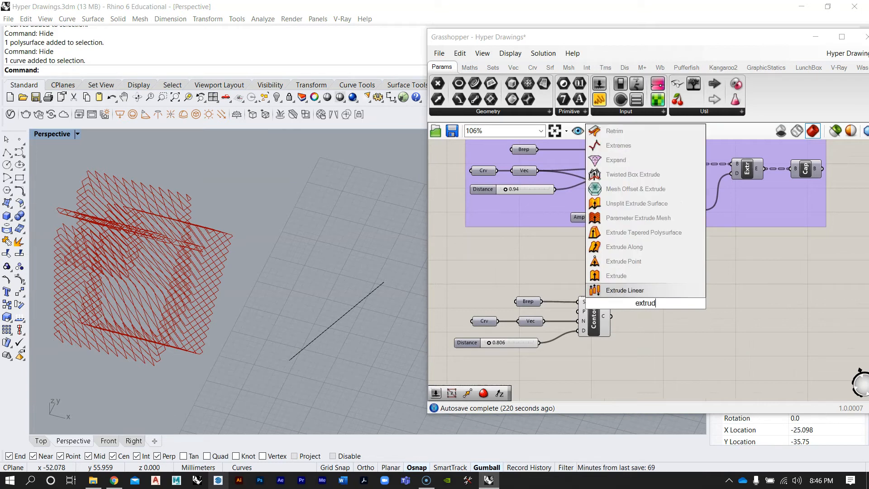
pyautogui.write('e')
pyautogui.press('Return')
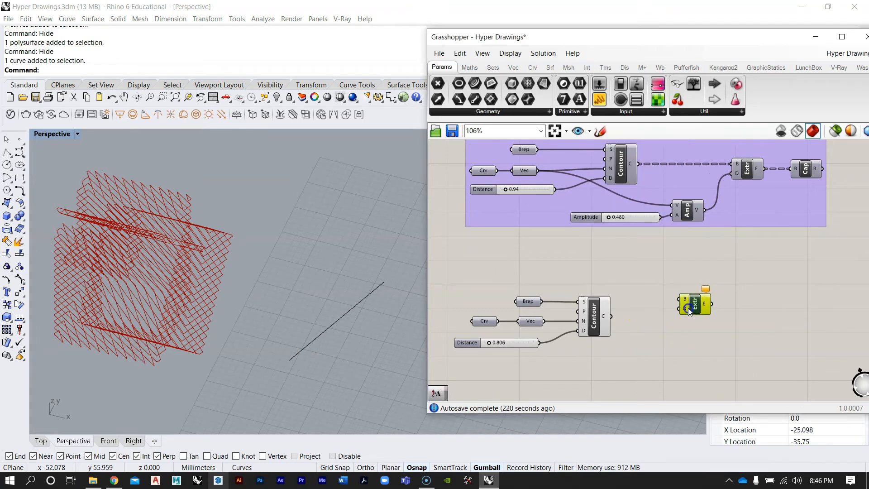
pyautogui.doubleClick(691, 361)
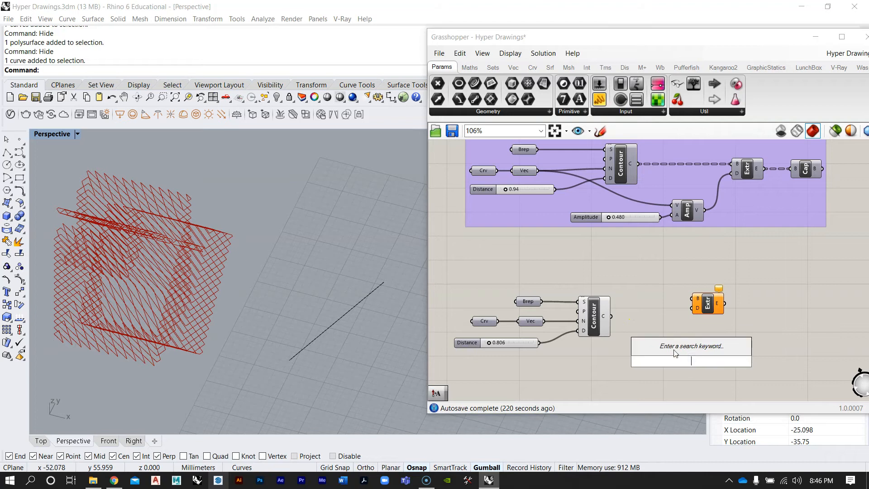
pyautogui.write('amp')
pyautogui.click(668, 335)
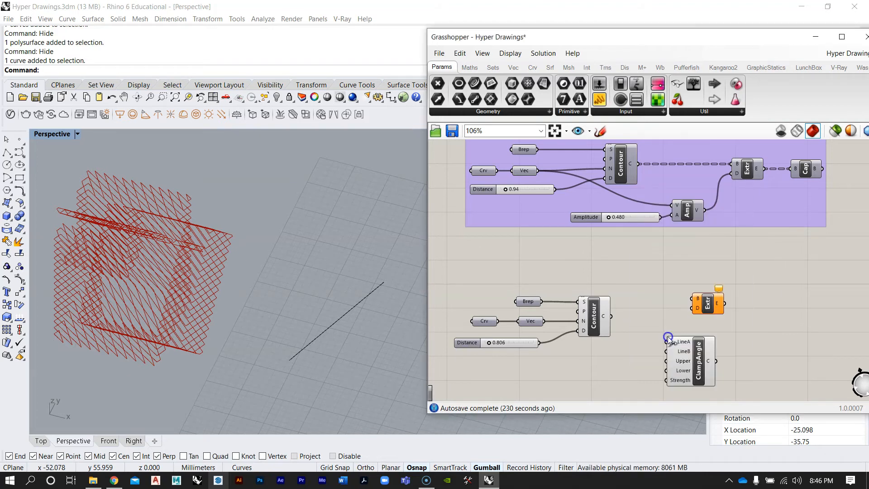
pyautogui.press('Delete')
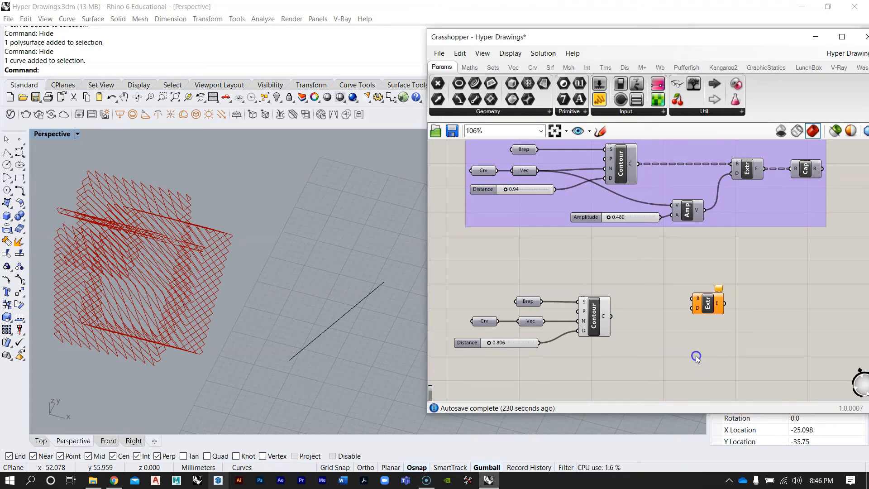
# Add an Amplitude component next to the Extrude component
pyautogui.doubleClick(696, 356)
pyautogui.write('amp')
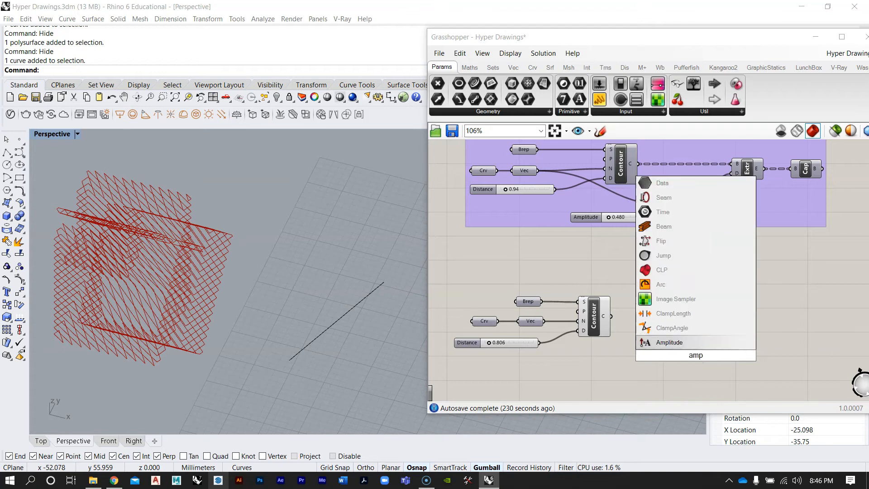
pyautogui.press('Return')
pyautogui.scroll(5, 552, 308)
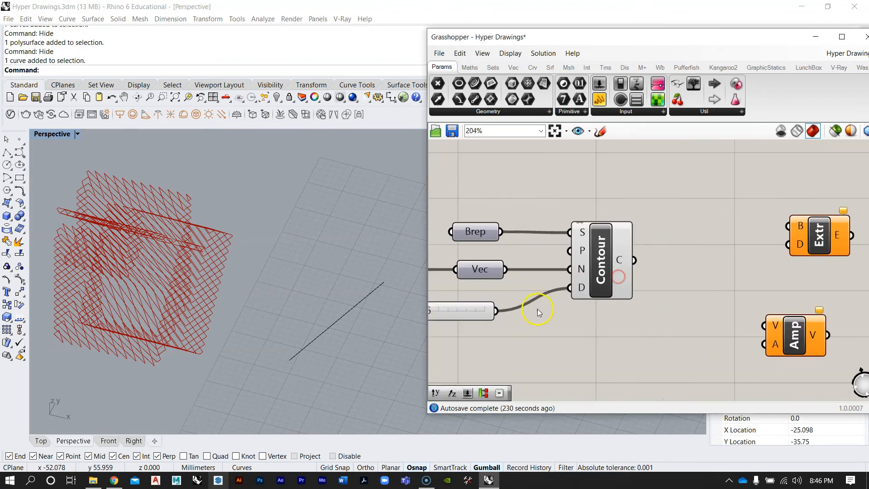
pyautogui.scroll(-2, 567, 293)
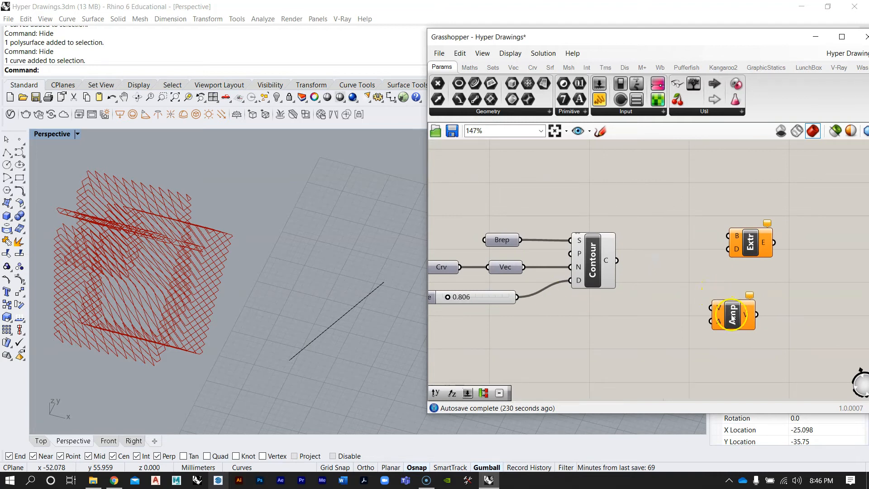
# Arrange the new components and add a number slider set to 10.000 for the amplitude
pyautogui.moveTo(752, 254); pyautogui.dragTo(770, 276)
pyautogui.moveTo(671, 318); pyautogui.dragTo(710, 301, button='right')
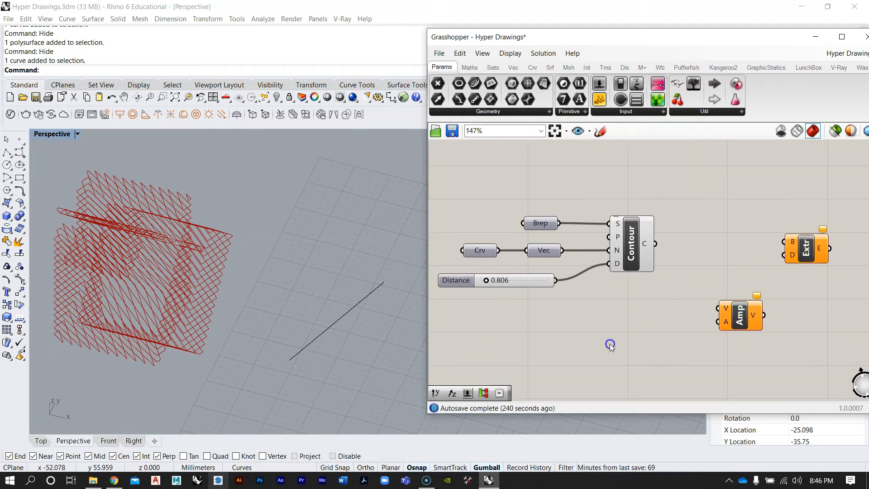
pyautogui.doubleClick(610, 344)
pyautogui.write('10.0')
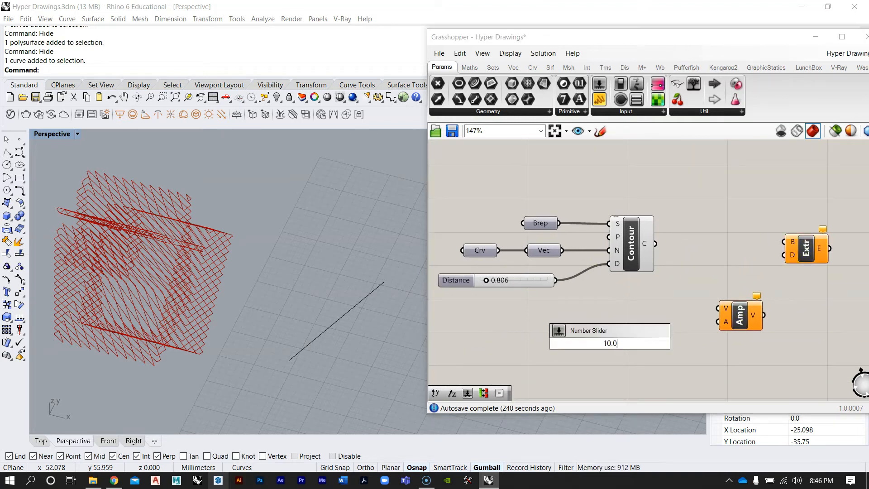
pyautogui.write('00')
pyautogui.press('Return')
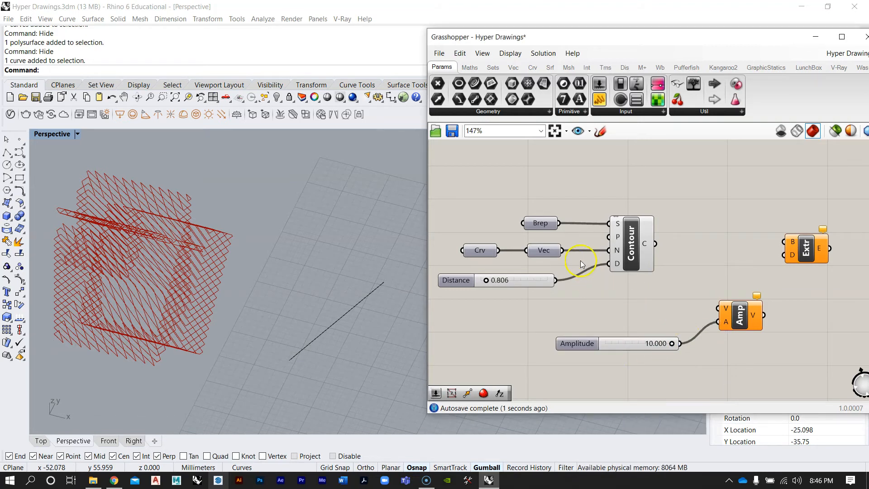
# Wire the vector into Amplitude, and the contour curves and amplified vector into Extrude
pyautogui.moveTo(582, 258); pyautogui.dragTo(717, 309)
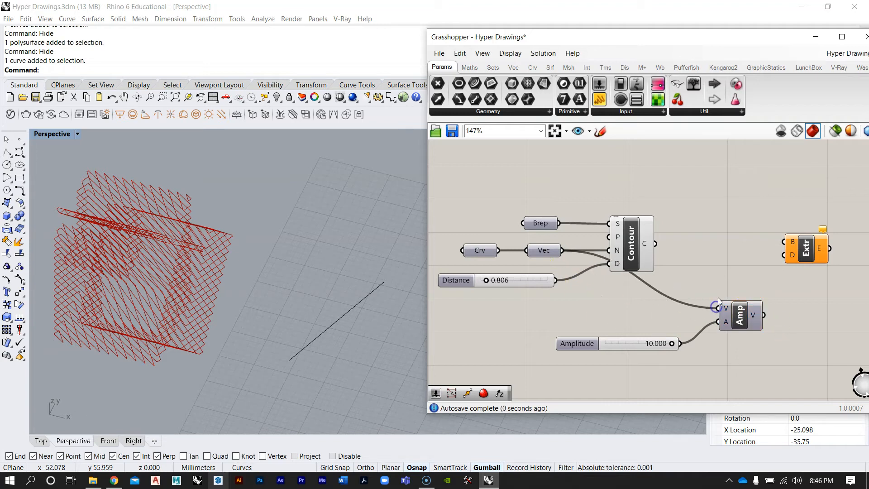
pyautogui.moveTo(727, 309)
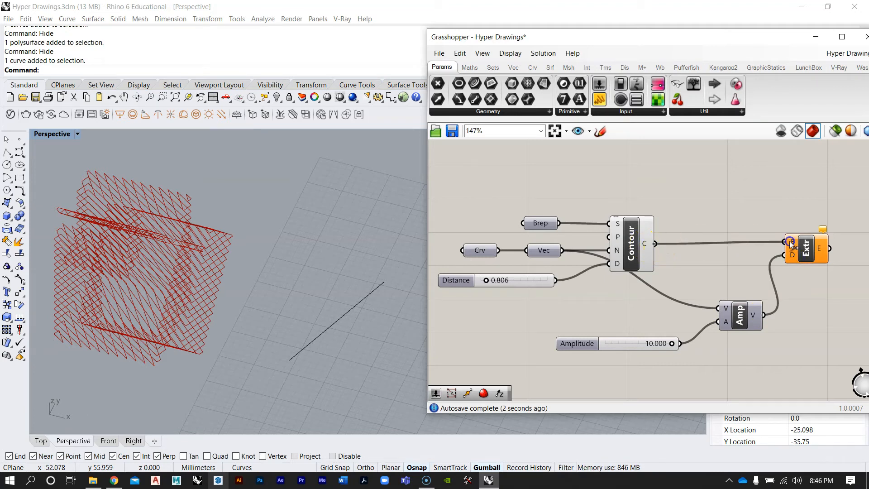
pyautogui.moveTo(791, 244); pyautogui.dragTo(790, 242)
# Drag the Amplitude slider down to 0.343
pyautogui.moveTo(151, 271); pyautogui.dragTo(201, 228, button='right')
pyautogui.scroll(5, 652, 354)
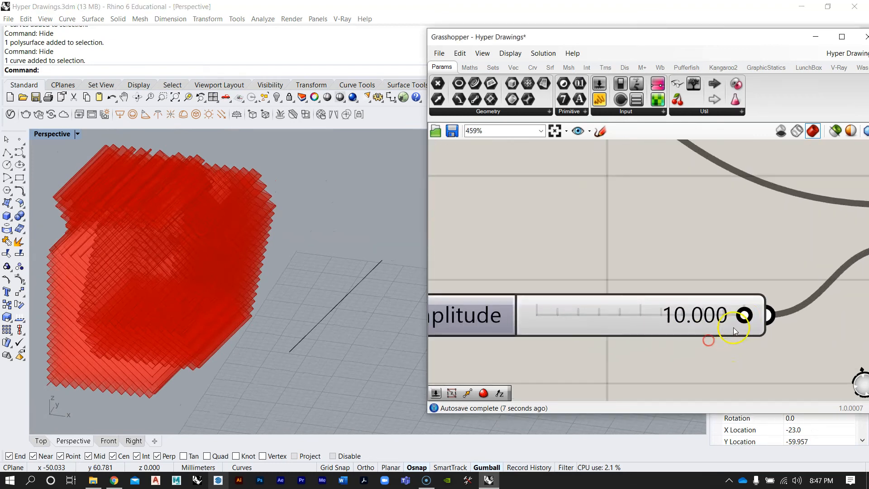
pyautogui.moveTo(722, 318); pyautogui.dragTo(544, 316)
pyautogui.scroll(5, 170, 207)
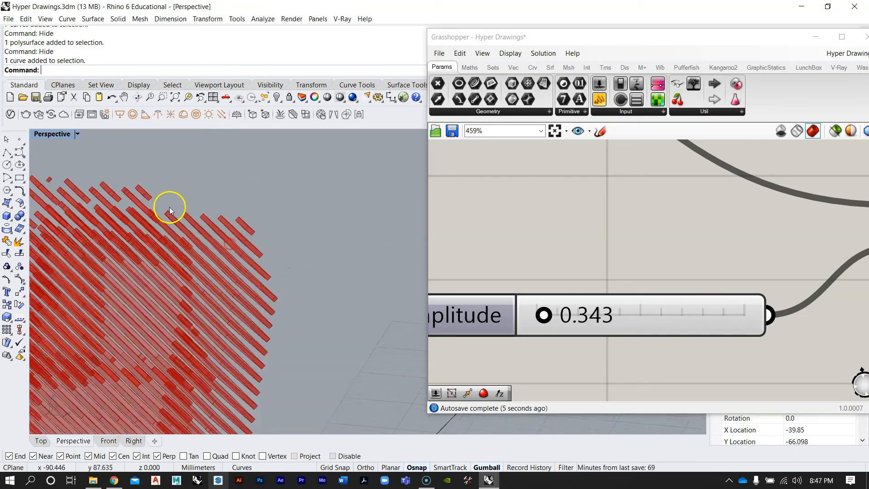
# Inspect the extruded contour strips in the Perspective view
pyautogui.moveTo(212, 217); pyautogui.dragTo(209, 274, button='right')
pyautogui.scroll(10, 154, 318)
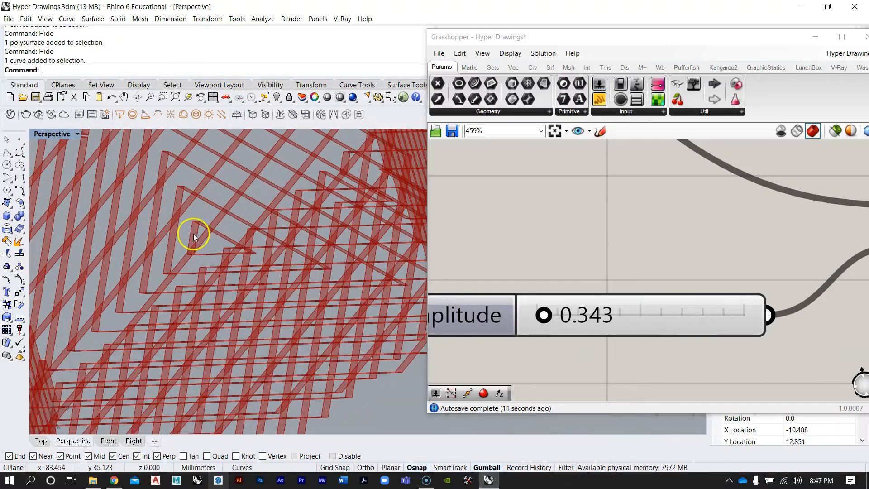
pyautogui.moveTo(197, 232); pyautogui.dragTo(272, 200, button='right')
pyautogui.scroll(-6, 268, 244)
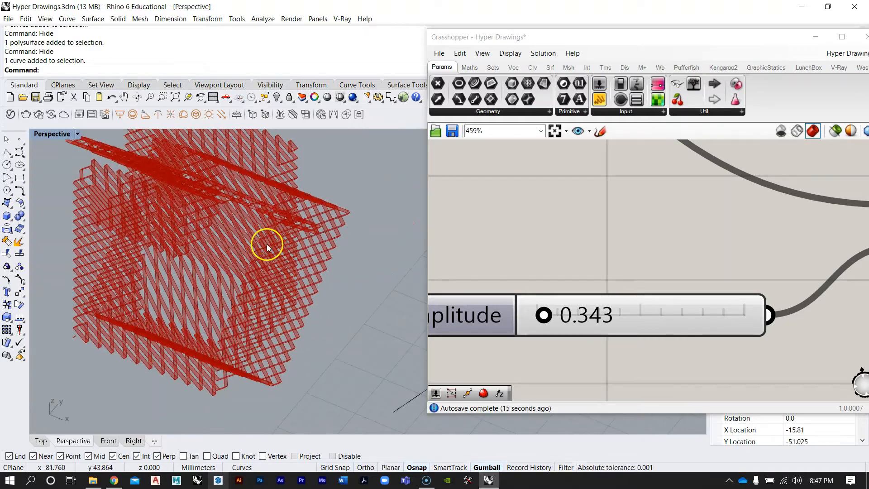
pyautogui.moveTo(268, 246); pyautogui.dragTo(273, 276, button='right')
pyautogui.scroll(-1, 627, 217)
# Add a Cap Holes component and connect the Extrude output to it
pyautogui.moveTo(634, 217); pyautogui.dragTo(600, 266, button='right')
pyautogui.scroll(-5, 599, 265)
pyautogui.scroll(2, 618, 260)
pyautogui.click(685, 243)
pyautogui.click(695, 287)
pyautogui.scroll(-2, 695, 287)
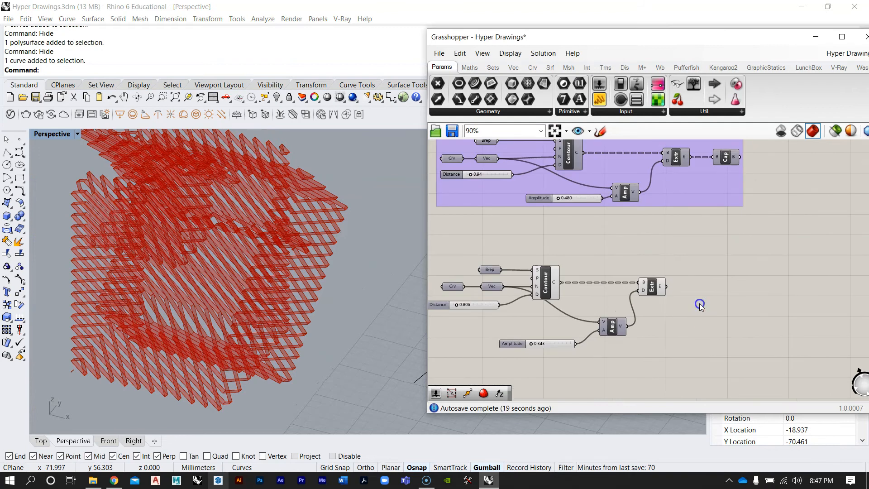
pyautogui.doubleClick(700, 303)
pyautogui.write('cap')
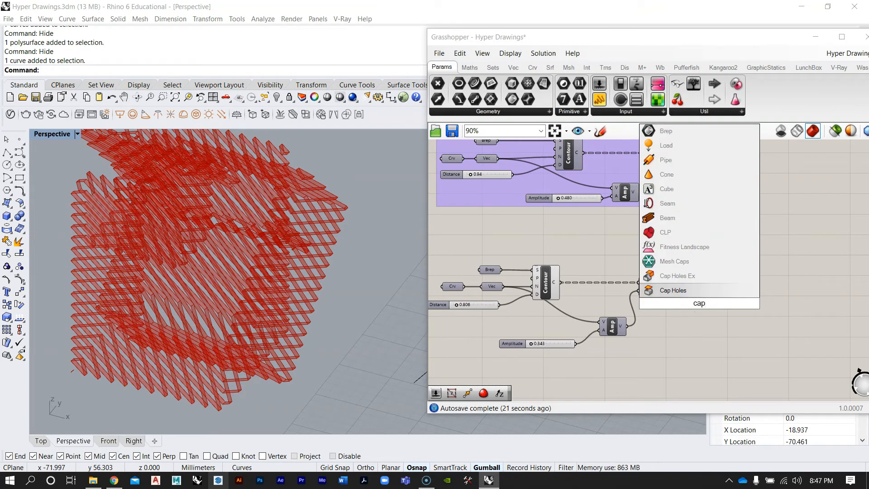
pyautogui.click(687, 292)
pyautogui.scroll(2, 692, 309)
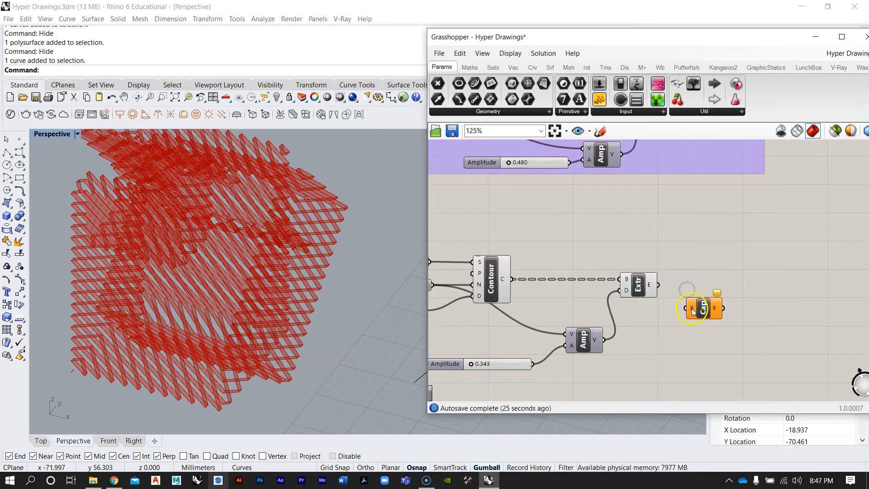
pyautogui.moveTo(690, 291); pyautogui.dragTo(717, 294)
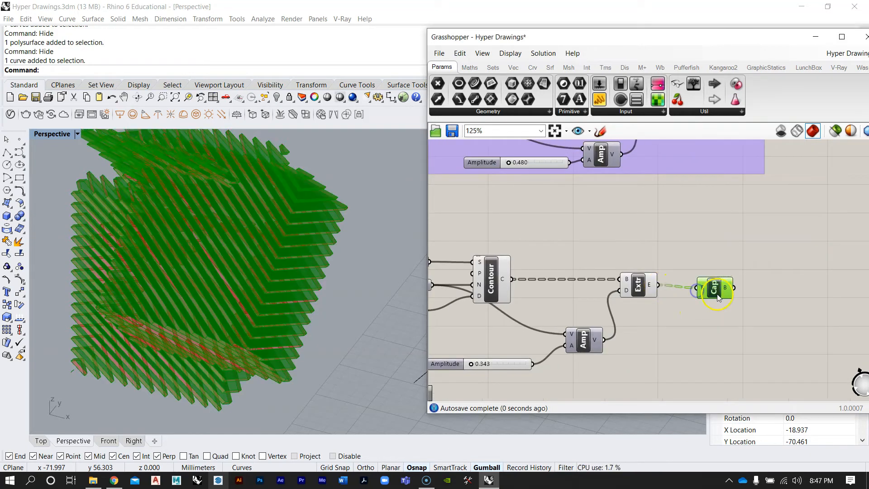
# Inspect the capped contour extrusions in the Perspective view
pyautogui.click(227, 228)
pyautogui.scroll(5, 249, 227)
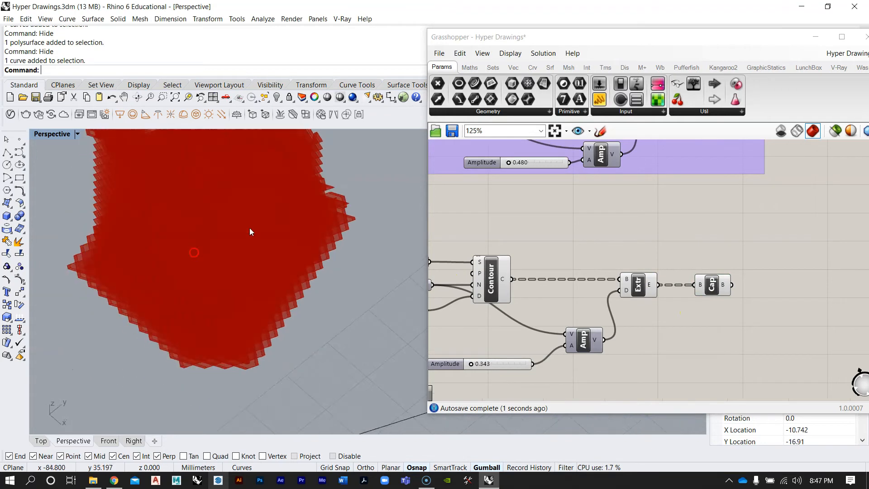
pyautogui.moveTo(329, 223); pyautogui.dragTo(369, 254, button='right')
pyautogui.scroll(-6, 290, 255)
pyautogui.moveTo(285, 255); pyautogui.dragTo(305, 429, button='right')
pyautogui.scroll(6, 338, 253)
pyautogui.moveTo(339, 252); pyautogui.dragTo(295, 309, button='right')
pyautogui.scroll(-5, 268, 339)
pyautogui.moveTo(268, 338); pyautogui.dragTo(289, 352, button='right')
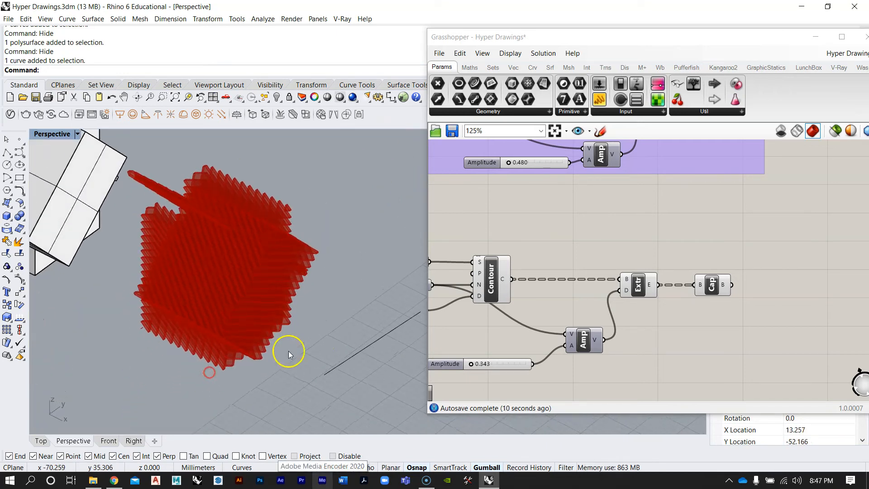
# Bake the Cap Holes output into Rhino with the default attributes
pyautogui.click(714, 246)
pyautogui.scroll(1, 734, 239)
pyautogui.rightClick(776, 274)
pyautogui.click(786, 291)
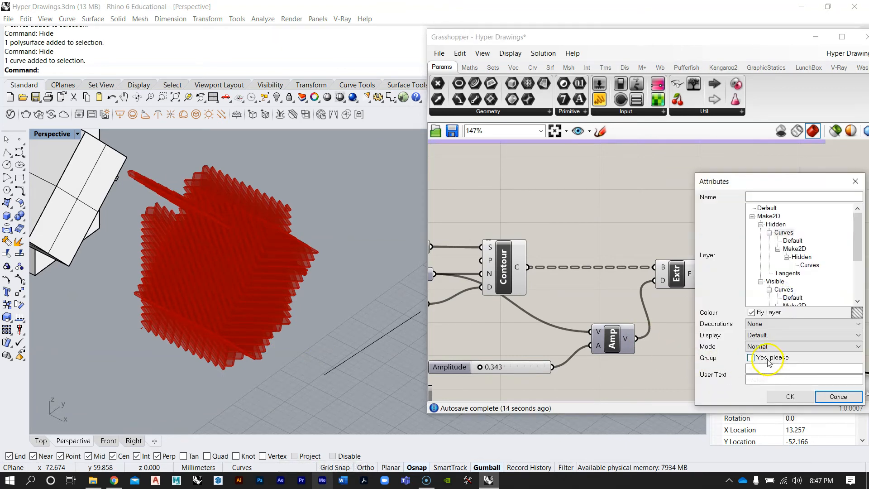
pyautogui.click(780, 402)
# Move the baked contour solids along the X axis away from the original model and zoom to them
pyautogui.scroll(-5, 288, 214)
pyautogui.click(274, 282)
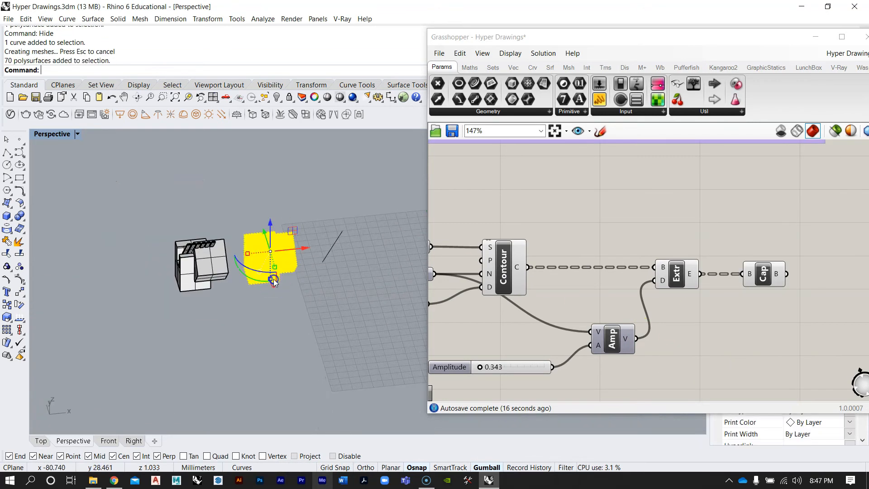
pyautogui.moveTo(307, 252); pyautogui.dragTo(121, 256)
pyautogui.write('zs')
pyautogui.press('Return')
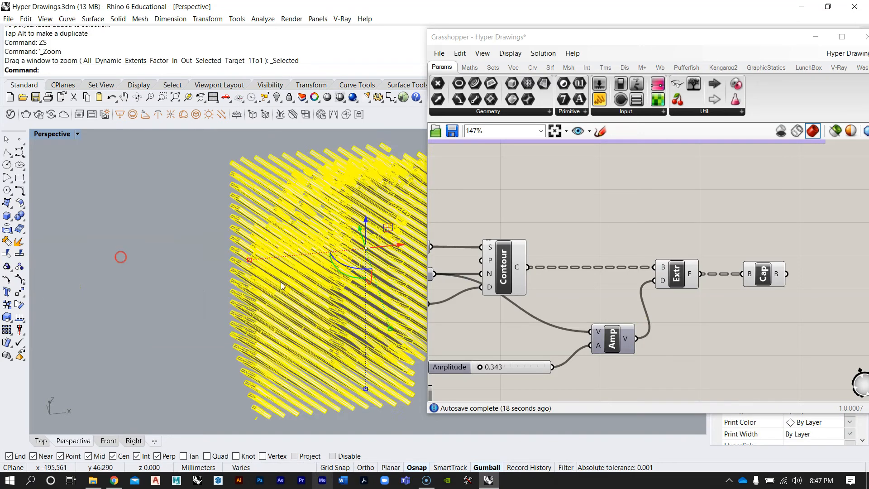
# Reselect the baked solids and run Make2D from the Perspective view with hidden lines and scene silhouette
pyautogui.moveTo(203, 281); pyautogui.dragTo(272, 286, button='right')
pyautogui.scroll(-6, 272, 286)
pyautogui.scroll(4, 301, 264)
pyautogui.click(365, 208)
pyautogui.moveTo(309, 251)
pyautogui.mouseDown(button='right')
pyautogui.moveTo(276, 229)
pyautogui.moveTo(284, 214)
pyautogui.moveTo(325, 258)
pyautogui.moveTo(332, 206)
pyautogui.moveTo(345, 190)
pyautogui.moveTo(388, 181)
pyautogui.moveTo(235, 231)
pyautogui.moveTo(222, 250)
pyautogui.moveTo(248, 227)
pyautogui.moveTo(307, 244)
pyautogui.mouseUp(button='right')
pyautogui.scroll(5, 325, 258)
pyautogui.scroll(-6, 226, 234)
pyautogui.scroll(2, 208, 240)
pyautogui.click(294, 268)
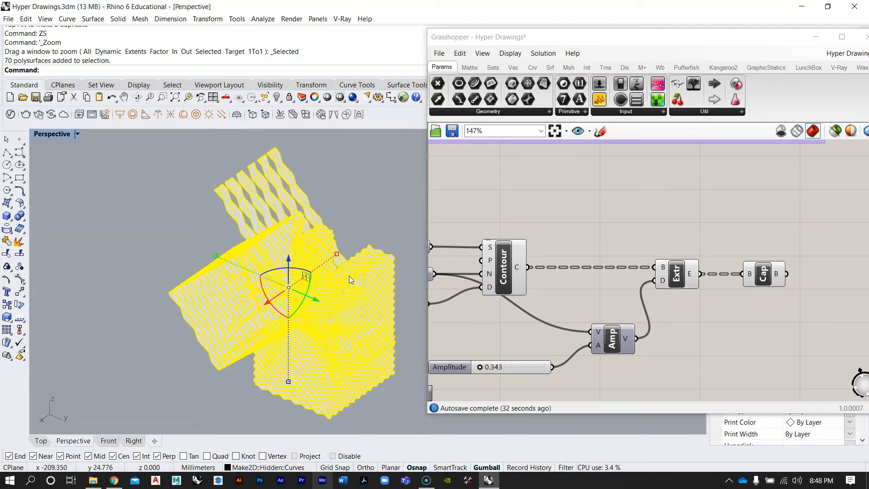
pyautogui.write('Make2D')
pyautogui.press('Return')
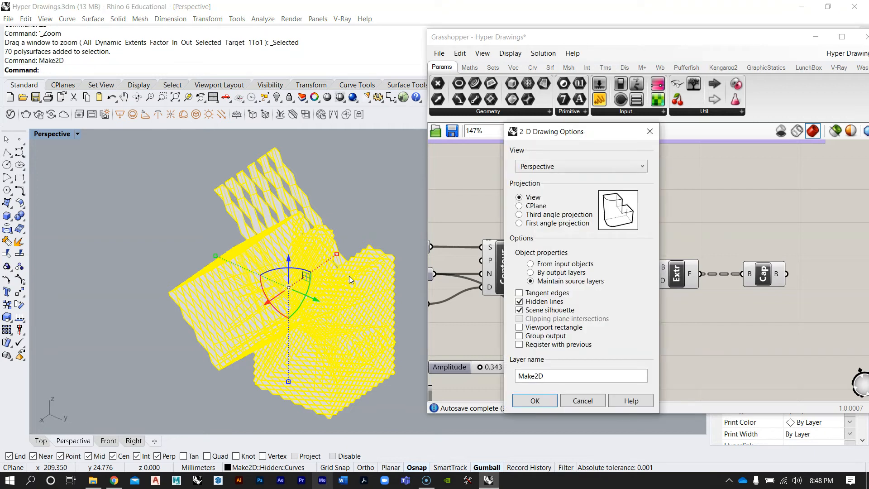
pyautogui.click(537, 401)
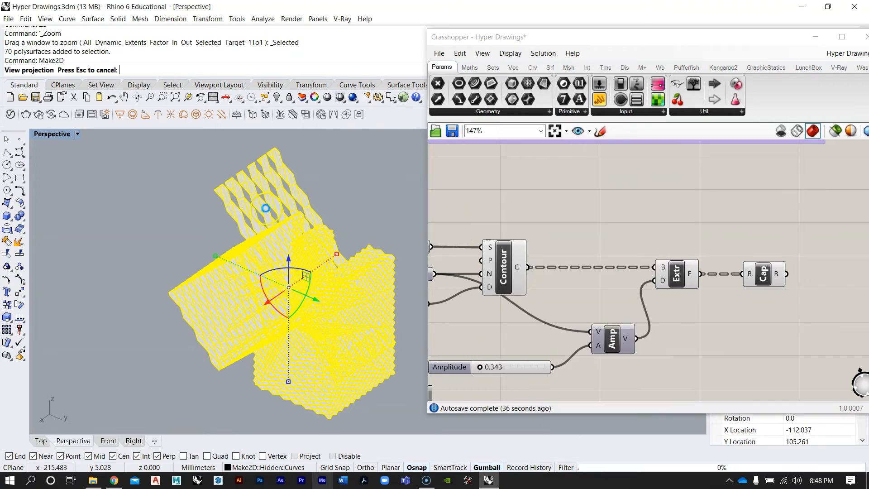
# Select the Make2D drawing curves in the Top view and change them to the Default layer
pyautogui.doubleClick(52, 134)
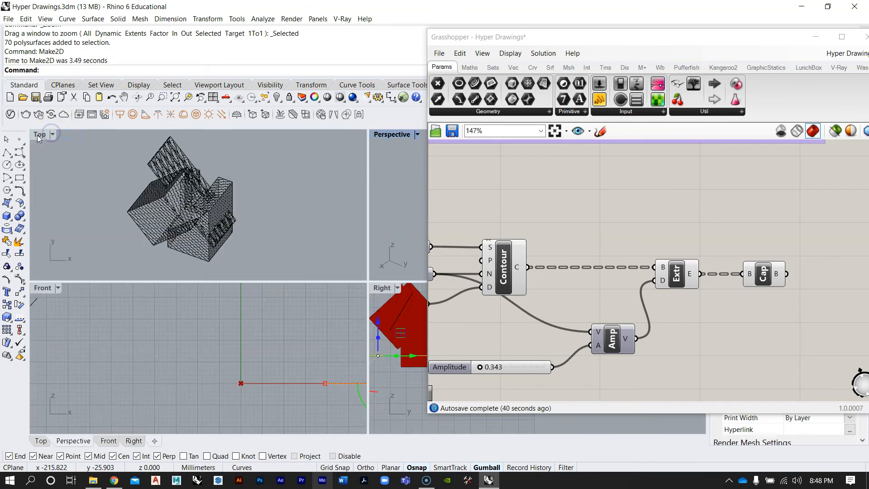
pyautogui.doubleClick(39, 135)
pyautogui.scroll(-6, 214, 217)
pyautogui.scroll(3, 226, 276)
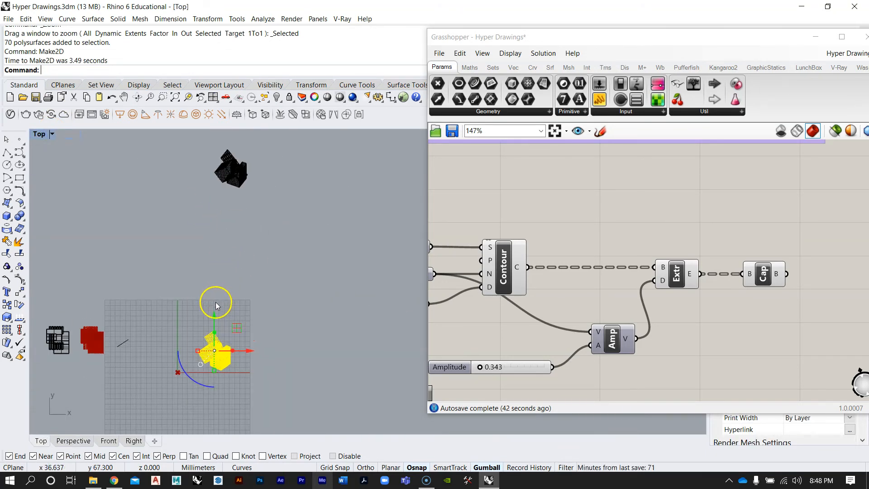
pyautogui.moveTo(204, 154); pyautogui.dragTo(204, 134)
pyautogui.moveTo(250, 169); pyautogui.dragTo(312, 179)
pyautogui.click(307, 190)
pyautogui.scroll(15, 262, 159)
pyautogui.moveTo(250, 150); pyautogui.dragTo(230, 263, button='right')
pyautogui.scroll(-4, 240, 266)
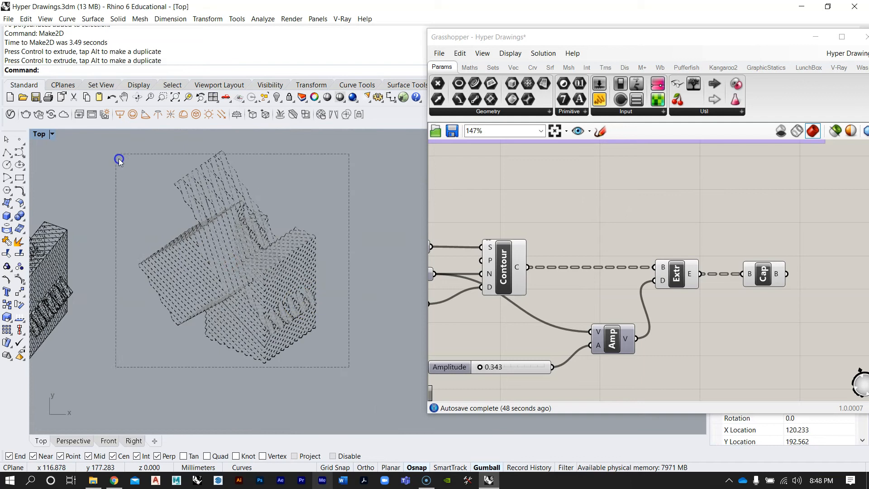
pyautogui.moveTo(119, 161); pyautogui.dragTo(113, 147)
pyautogui.moveTo(584, 39); pyautogui.dragTo(387, 277)
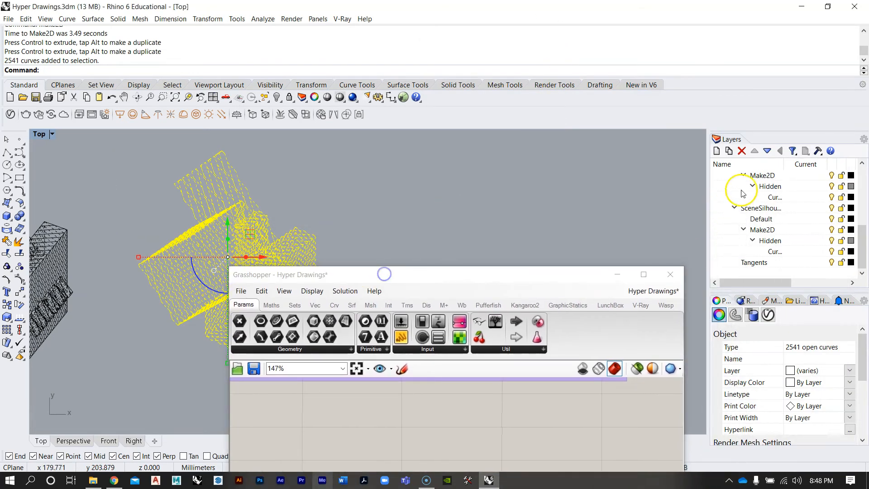
pyautogui.click(746, 176)
pyautogui.rightClick(747, 179)
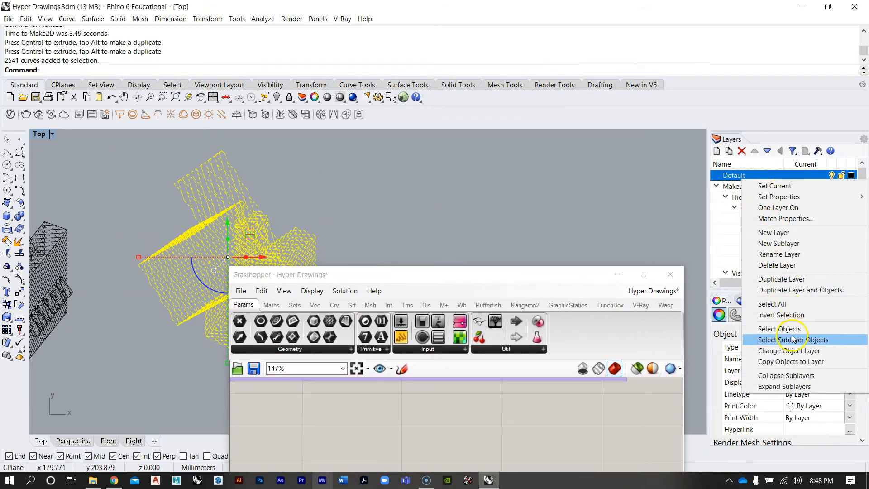
pyautogui.click(799, 352)
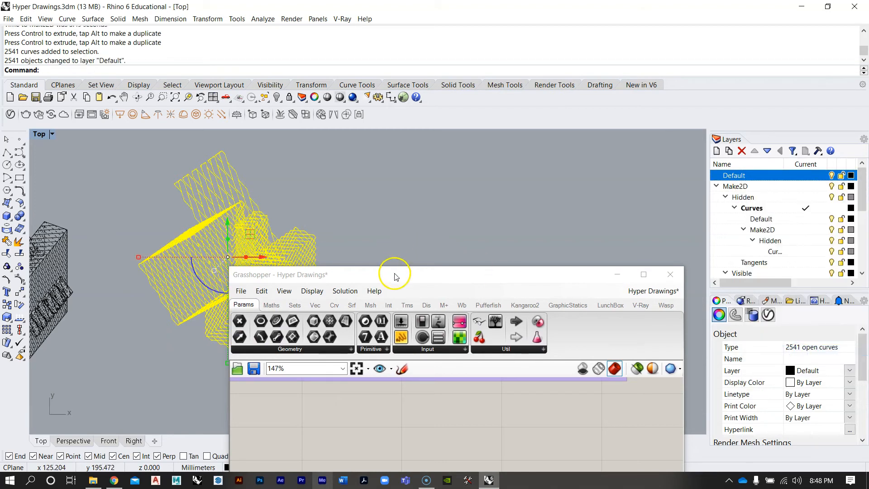
# Inspect the Make2D line drawing and the baked solids in the Top and Perspective views
pyautogui.moveTo(395, 276); pyautogui.dragTo(581, 182)
pyautogui.click(382, 252)
pyautogui.scroll(5, 229, 258)
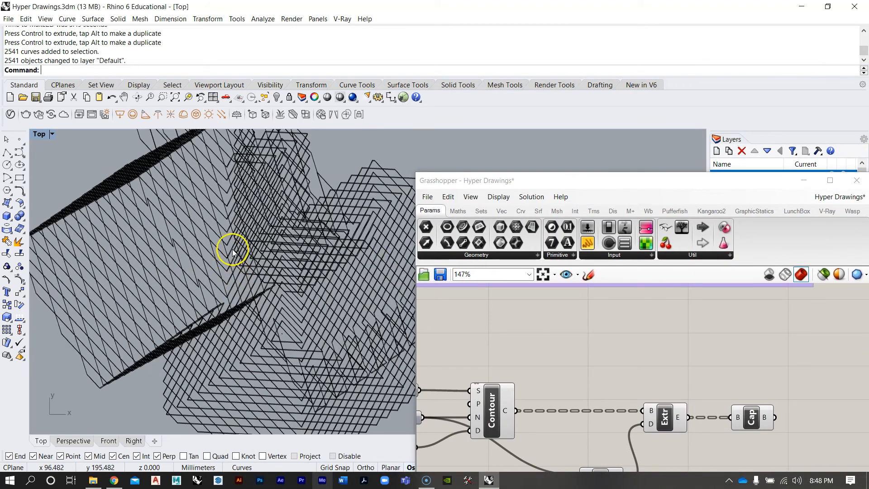
pyautogui.scroll(-2, 232, 253)
pyautogui.moveTo(241, 249); pyautogui.dragTo(302, 292, button='right')
pyautogui.scroll(-5, 262, 278)
pyautogui.scroll(3, 266, 272)
pyautogui.scroll(-3, 209, 263)
pyautogui.moveTo(209, 264); pyautogui.dragTo(230, 265, button='right')
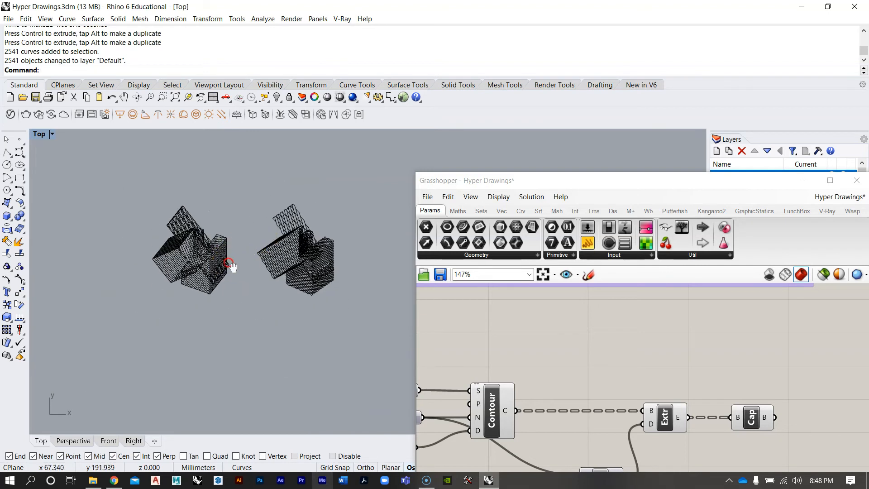
pyautogui.doubleClick(39, 139)
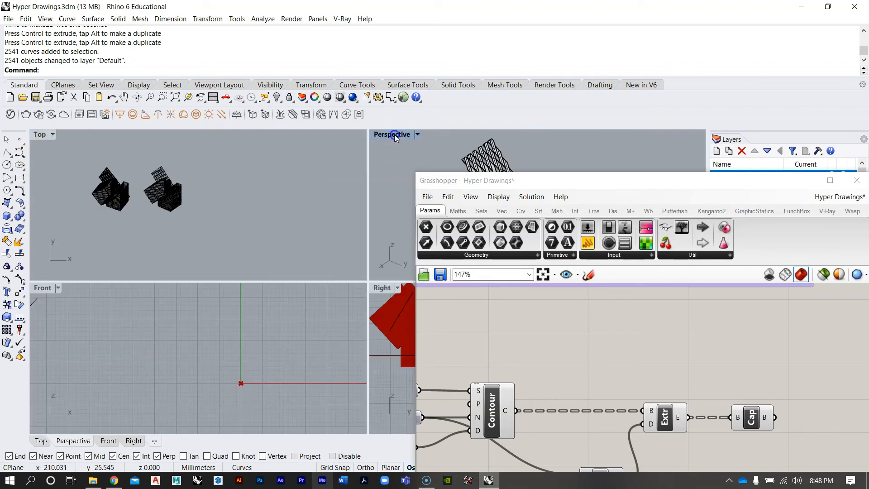
pyautogui.doubleClick(395, 137)
pyautogui.moveTo(240, 281); pyautogui.dragTo(353, 235, button='right')
pyautogui.scroll(-6, 143, 253)
pyautogui.scroll(4, 198, 268)
pyautogui.moveTo(200, 283); pyautogui.dragTo(255, 295, button='right')
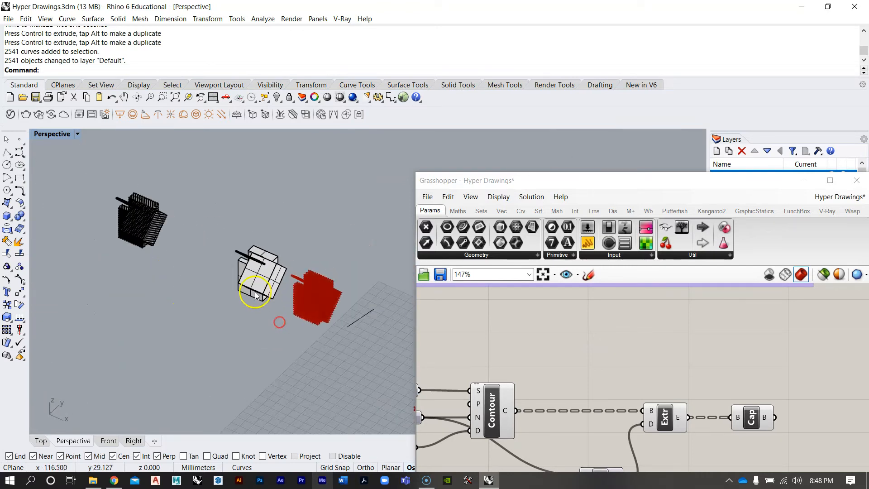
pyautogui.scroll(6, 311, 297)
pyautogui.moveTo(334, 299); pyautogui.dragTo(291, 332, button='right')
pyautogui.scroll(-8, 197, 285)
pyautogui.keyDown('shift'); pyautogui.moveTo(194, 286); pyautogui.dragTo(270, 279, button='right'); pyautogui.keyUp('shift')
pyautogui.moveTo(498, 180); pyautogui.dragTo(378, 45)
pyautogui.scroll(-4, 482, 286)
pyautogui.scroll(-3, 483, 271)
pyautogui.scroll(3, 485, 281)
pyautogui.scroll(3, 495, 287)
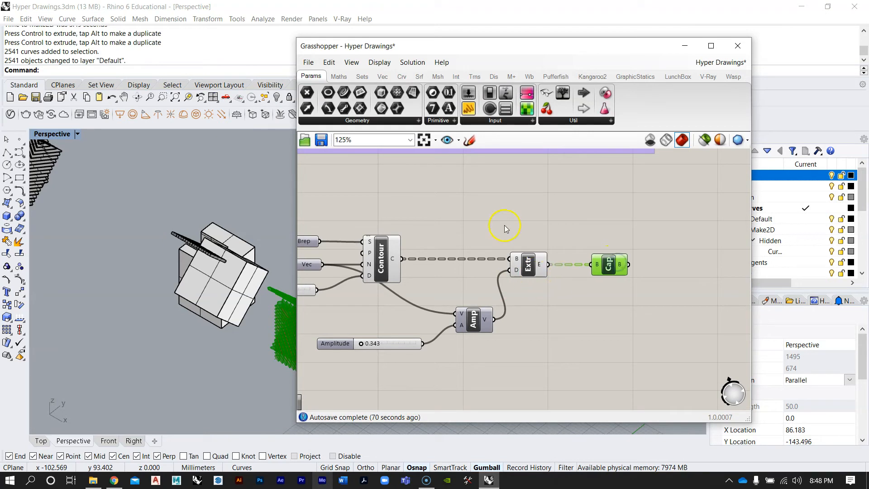
pyautogui.moveTo(413, 46); pyautogui.dragTo(525, 32)
pyautogui.moveTo(278, 226); pyautogui.dragTo(305, 270, button='right')
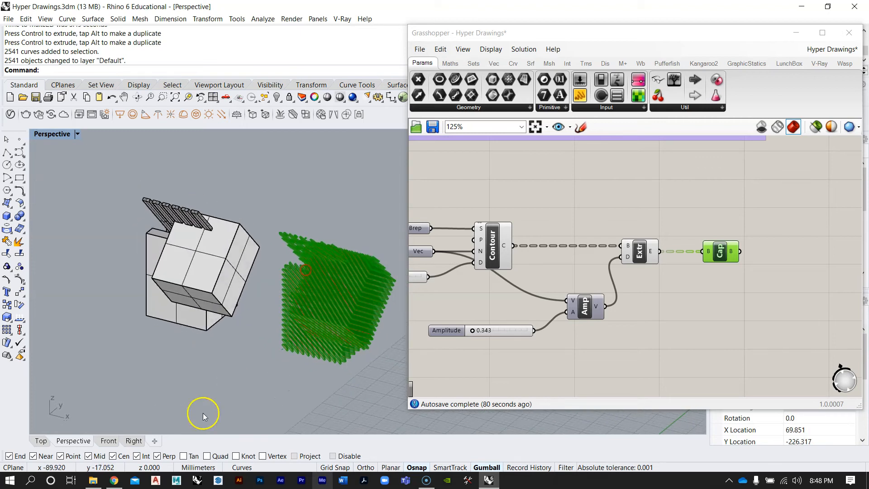
# Switch to the browser and scroll through the SHoP Dunescape project page for reference
pyautogui.click(114, 481)
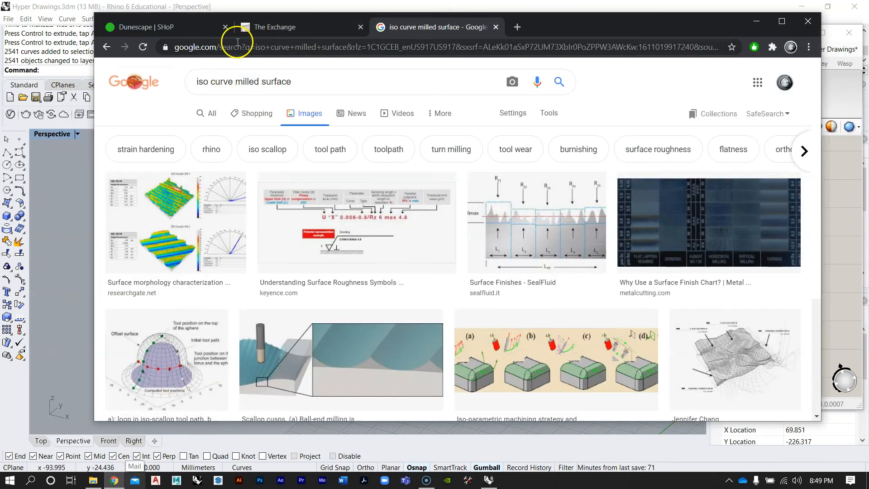
pyautogui.click(360, 27)
pyautogui.click(359, 28)
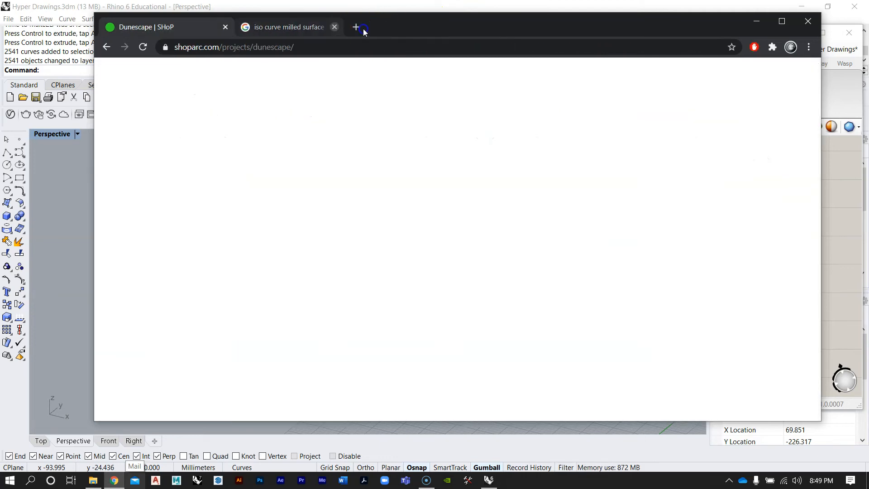
pyautogui.scroll(-6, 396, 191)
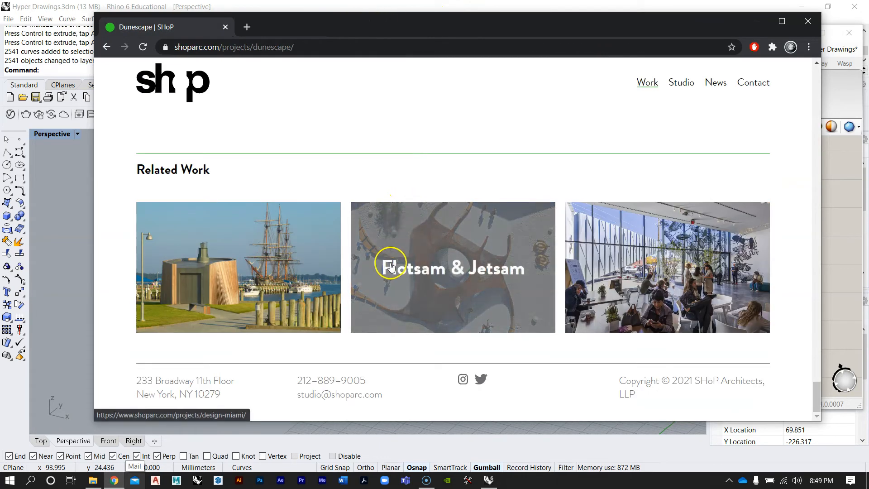
pyautogui.scroll(7, 390, 261)
pyautogui.scroll(10, 390, 266)
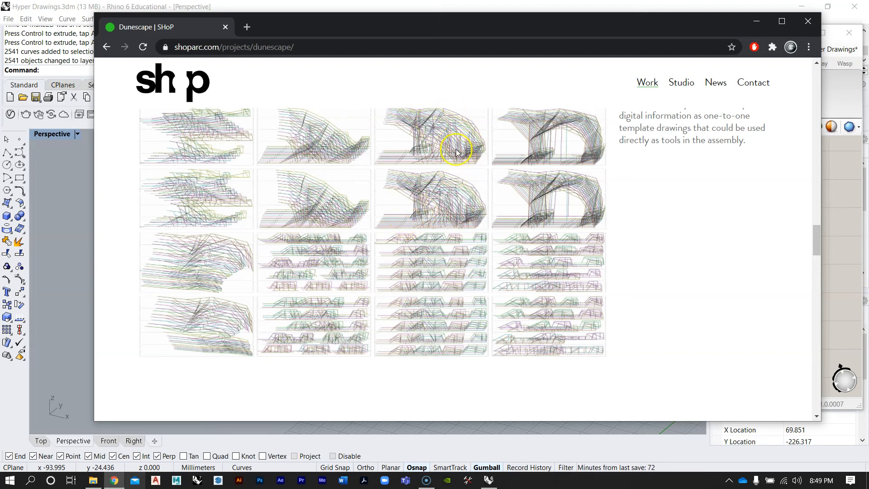
pyautogui.scroll(-5, 457, 153)
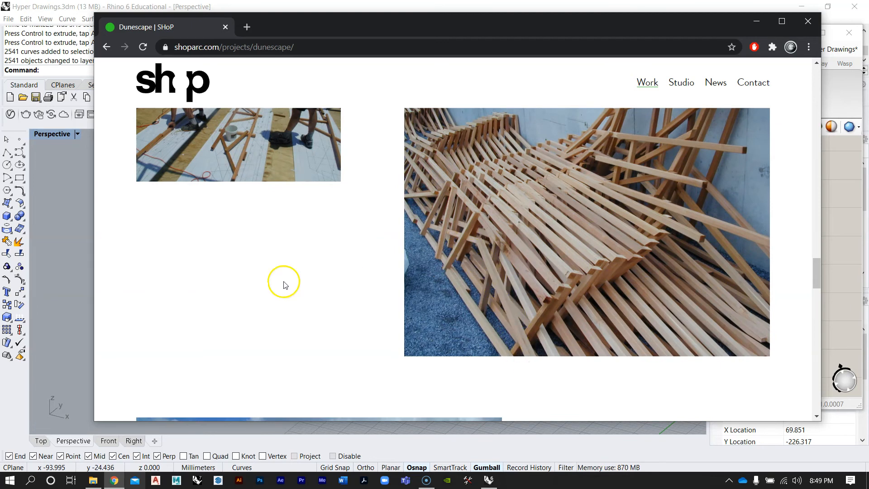
pyautogui.scroll(5, 285, 285)
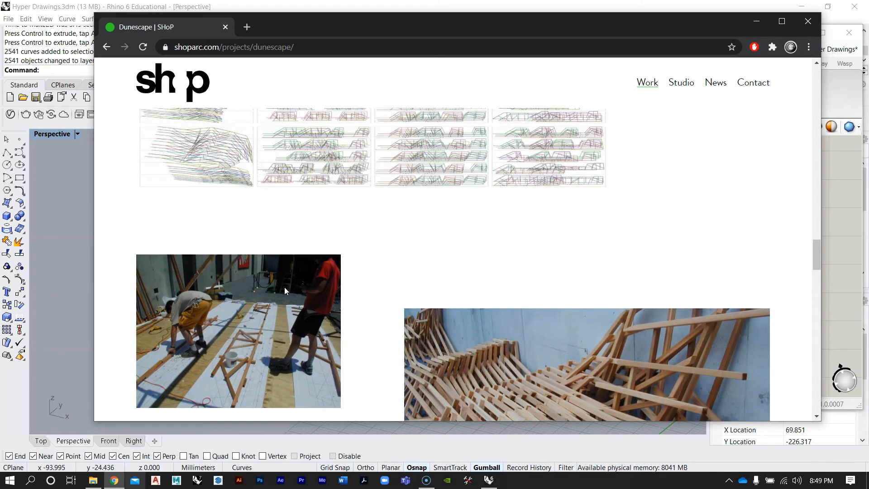
pyautogui.scroll(-3, 285, 291)
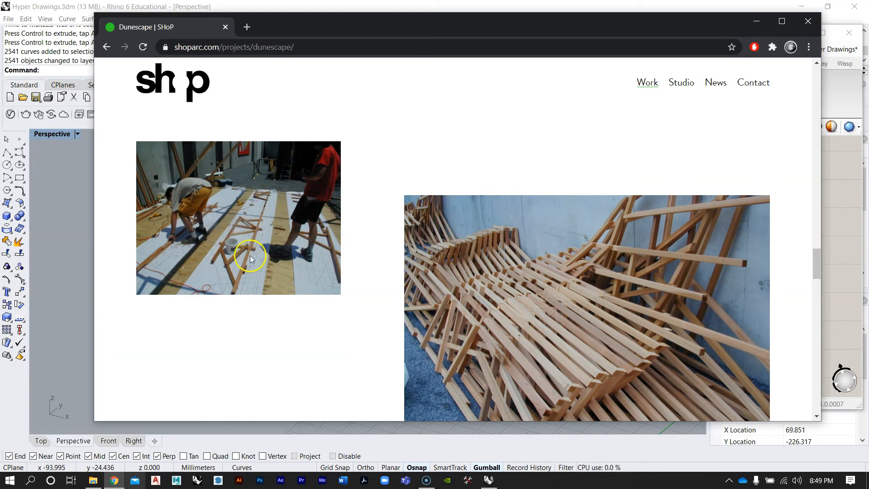
pyautogui.scroll(4, 290, 265)
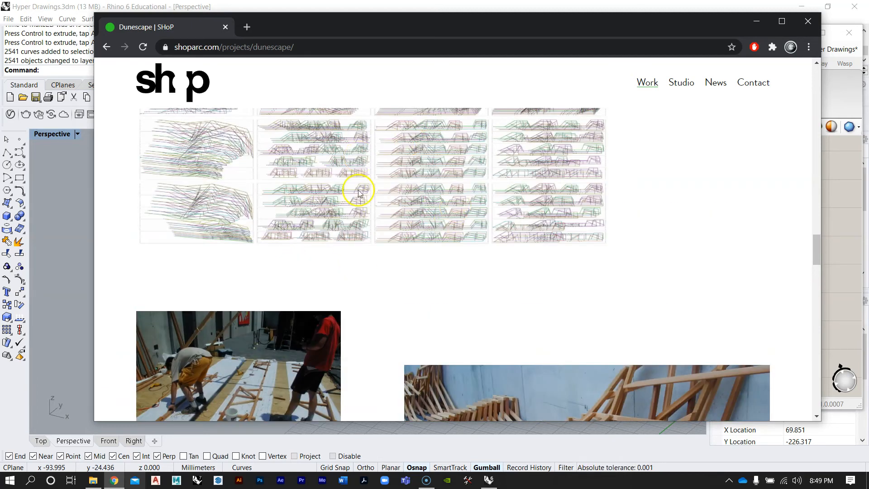
pyautogui.scroll(-3, 279, 290)
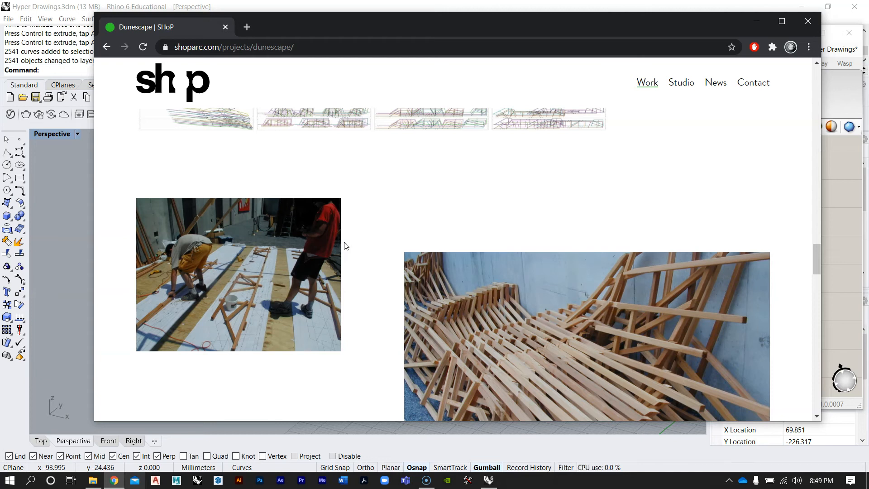
pyautogui.scroll(-10, 349, 245)
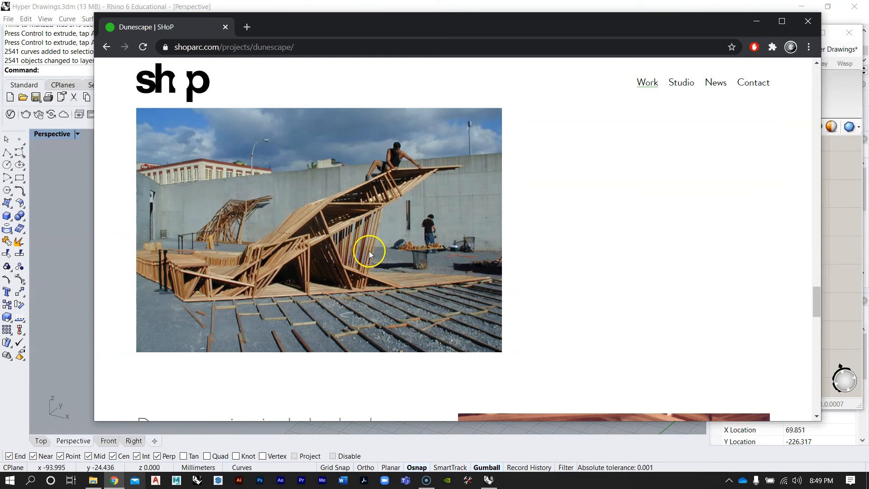
# Return to Rhino, collapse the Grasshopper window and set the Perspective viewport projection to Perspective
pyautogui.click(752, 24)
pyautogui.moveTo(321, 283); pyautogui.dragTo(208, 301, button='right')
pyautogui.scroll(-4, 295, 303)
pyautogui.scroll(-2, 207, 300)
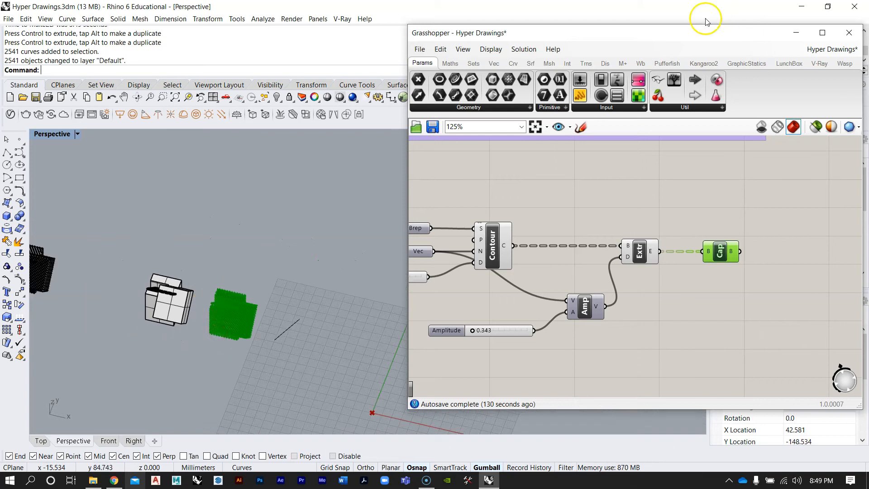
pyautogui.doubleClick(774, 34)
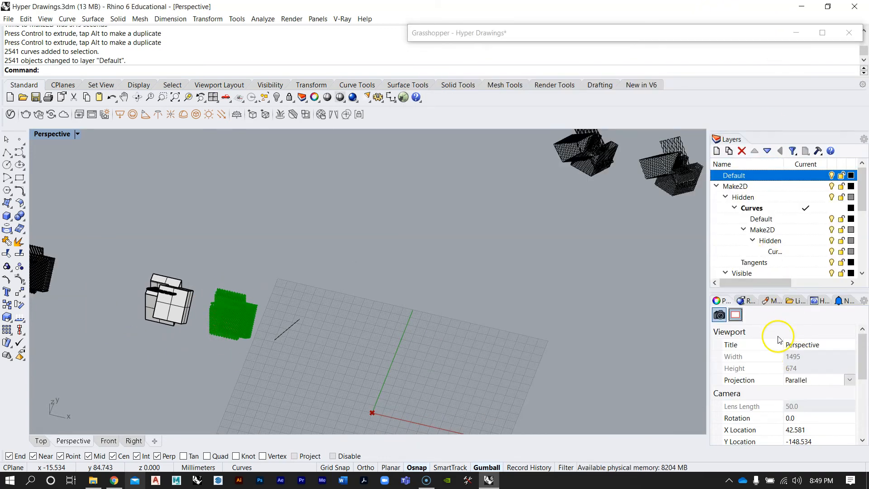
pyautogui.scroll(-3, 779, 339)
pyautogui.scroll(2, 787, 340)
pyautogui.click(804, 356)
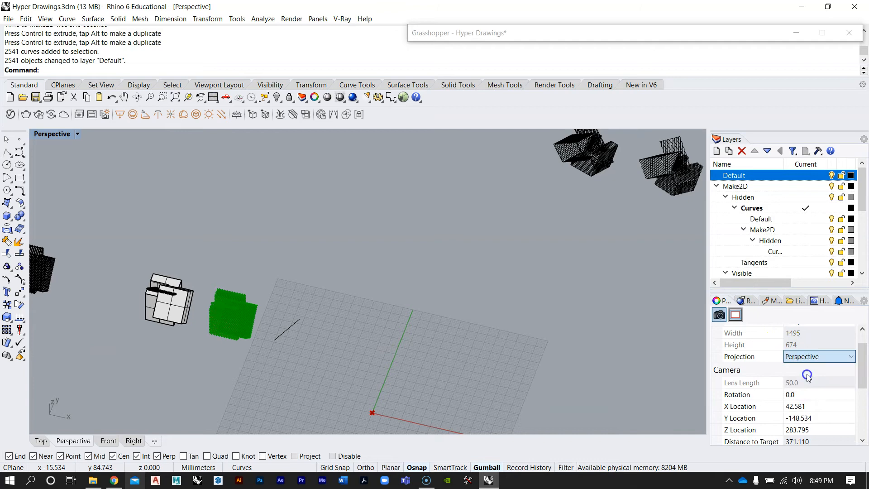
# Zoom to the original model and inspect the contour extrusions up close in the Perspective view
pyautogui.click(206, 296)
pyautogui.press('Return')
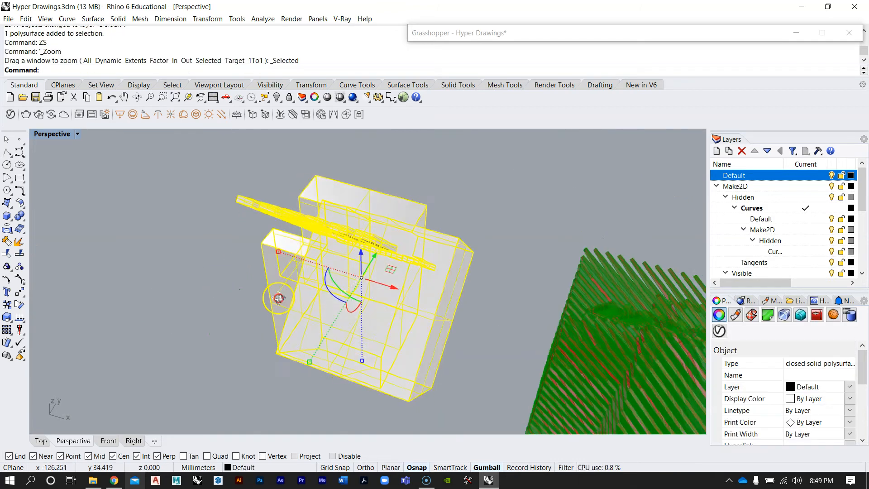
pyautogui.scroll(-4, 272, 294)
pyautogui.scroll(3, 266, 291)
pyautogui.moveTo(272, 291); pyautogui.dragTo(398, 295, button='right')
pyautogui.scroll(3, 409, 281)
pyautogui.scroll(-4, 409, 281)
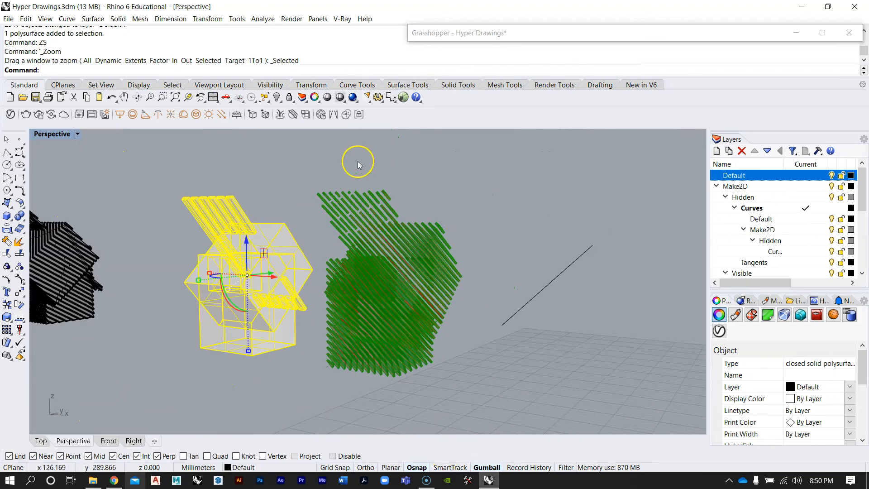
pyautogui.moveTo(495, 266); pyautogui.dragTo(479, 346, button='right')
pyautogui.click(386, 289)
pyautogui.scroll(8, 314, 207)
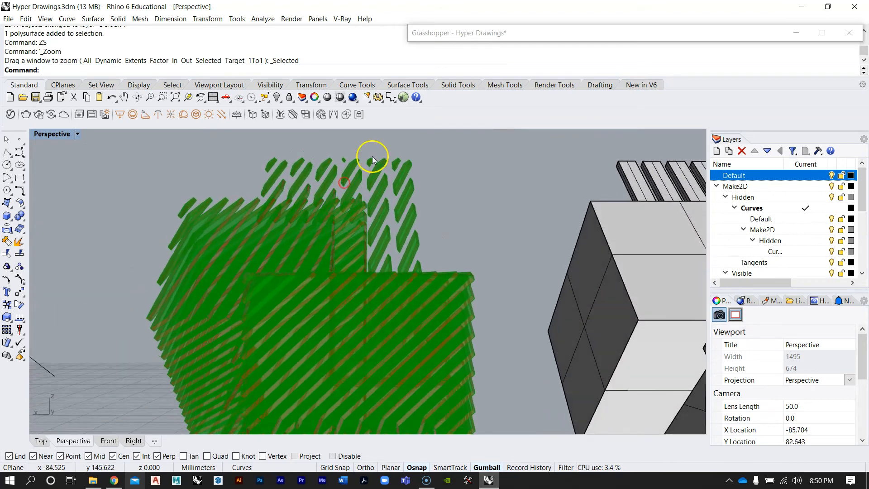
pyautogui.moveTo(368, 217)
pyautogui.mouseDown(button='right')
pyautogui.moveTo(432, 214)
pyautogui.moveTo(363, 224)
pyautogui.moveTo(372, 218)
pyautogui.mouseUp(button='right')
pyautogui.moveTo(401, 301); pyautogui.dragTo(367, 243, button='right')
pyautogui.scroll(-8, 344, 306)
pyautogui.moveTo(344, 305); pyautogui.dragTo(487, 264, button='right')
pyautogui.scroll(4, 444, 312)
pyautogui.moveTo(444, 312); pyautogui.dragTo(522, 366, button='right')
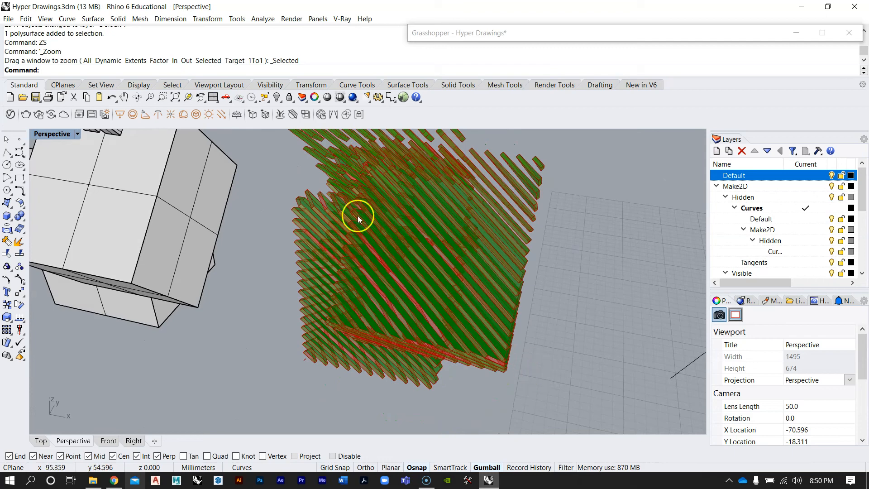
# Select the grouped contour solids and ungroup them
pyautogui.moveTo(435, 355); pyautogui.dragTo(392, 302, button='right')
pyautogui.moveTo(537, 287); pyautogui.dragTo(489, 331, button='right')
pyautogui.scroll(-4, 413, 266)
pyautogui.click(182, 208)
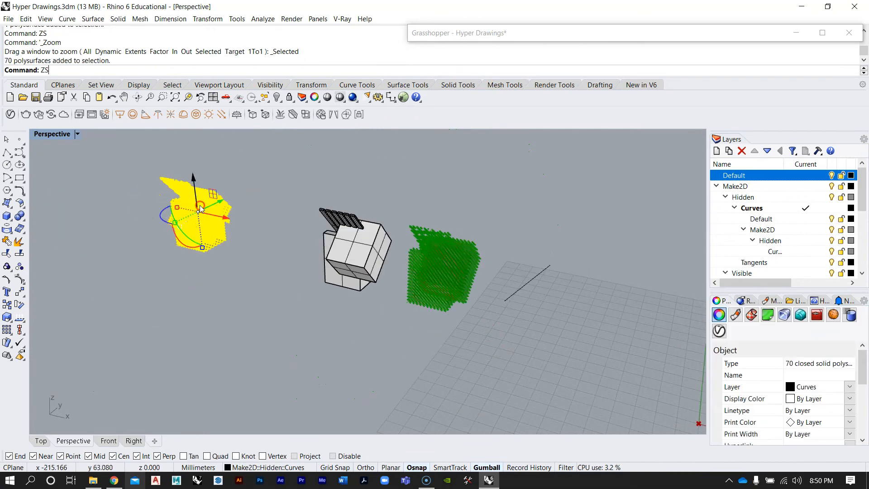
pyautogui.write('ZS')
pyautogui.press('Return')
pyautogui.press('Escape')
pyautogui.click(403, 269)
pyautogui.write('Ung')
pyautogui.press('Return')
# Select a single slice and reorient it with Orient3Pt, picking three reference points and three target points
pyautogui.moveTo(509, 256); pyautogui.dragTo(316, 214, button='right')
pyautogui.press('Escape')
pyautogui.scroll(7, 369, 282)
pyautogui.click(317, 214)
pyautogui.scroll(-6, 285, 294)
pyautogui.scroll(-3, 285, 294)
pyautogui.moveTo(460, 245); pyautogui.dragTo(460, 246)
pyautogui.click(546, 293)
pyautogui.scroll(5, 543, 253)
pyautogui.moveTo(494, 264); pyautogui.dragTo(451, 239, button='right')
pyautogui.click(425, 242)
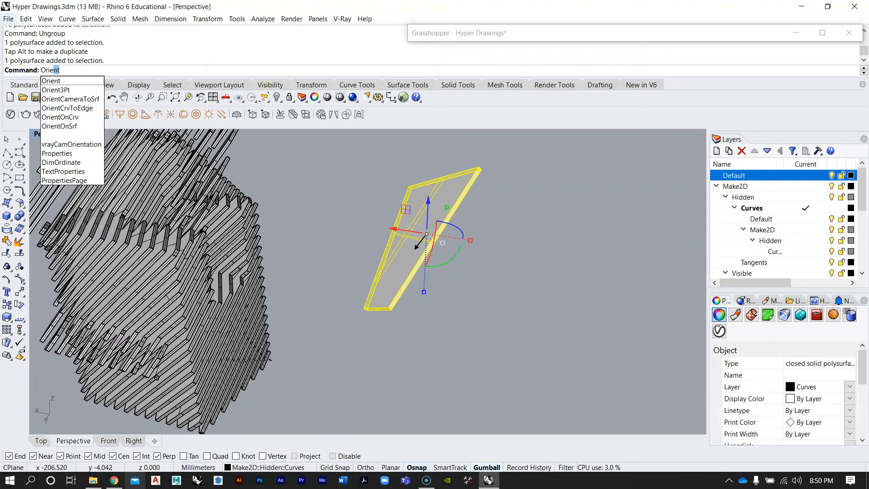
pyautogui.click(78, 92)
pyautogui.moveTo(333, 233); pyautogui.dragTo(384, 253, button='right')
pyautogui.scroll(6, 416, 302)
pyautogui.moveTo(418, 302); pyautogui.dragTo(350, 208, button='right')
pyautogui.click(366, 292)
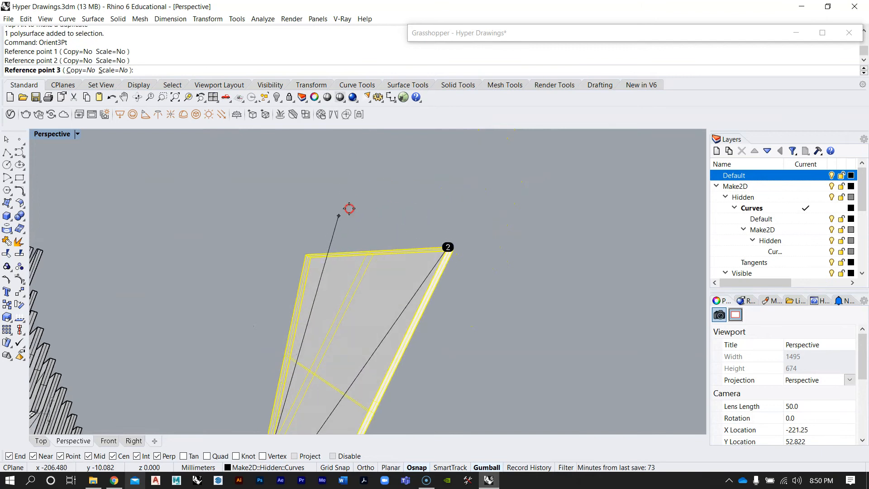
pyautogui.click(305, 253)
pyautogui.scroll(-8, 340, 216)
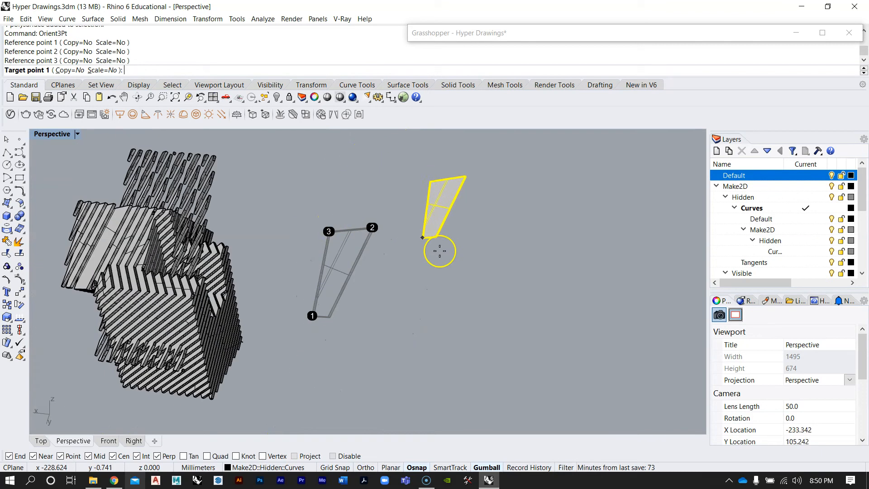
pyautogui.click(394, 371)
pyautogui.click(516, 392)
pyautogui.click(466, 310)
# Show all hidden objects in the model
pyautogui.moveTo(499, 276); pyautogui.dragTo(279, 236, button='right')
pyautogui.scroll(7, 324, 361)
pyautogui.moveTo(324, 361)
pyautogui.mouseDown(button='right')
pyautogui.moveTo(297, 335)
pyautogui.moveTo(356, 403)
pyautogui.moveTo(381, 412)
pyautogui.moveTo(431, 329)
pyautogui.mouseUp(button='right')
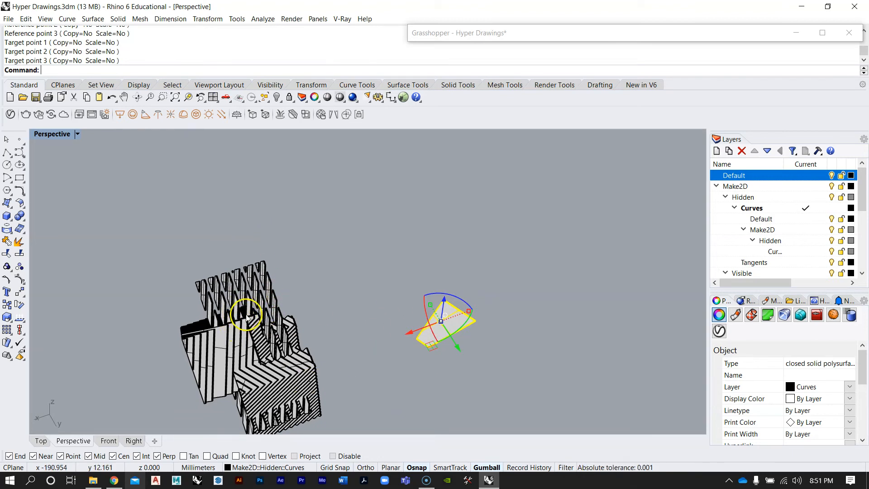
pyautogui.moveTo(560, 274)
pyautogui.mouseDown(button='right')
pyautogui.moveTo(513, 332)
pyautogui.moveTo(312, 290)
pyautogui.moveTo(353, 241)
pyautogui.moveTo(383, 320)
pyautogui.moveTo(327, 270)
pyautogui.moveTo(408, 277)
pyautogui.moveTo(373, 241)
pyautogui.moveTo(443, 301)
pyautogui.moveTo(489, 295)
pyautogui.moveTo(427, 283)
pyautogui.mouseUp(button='right')
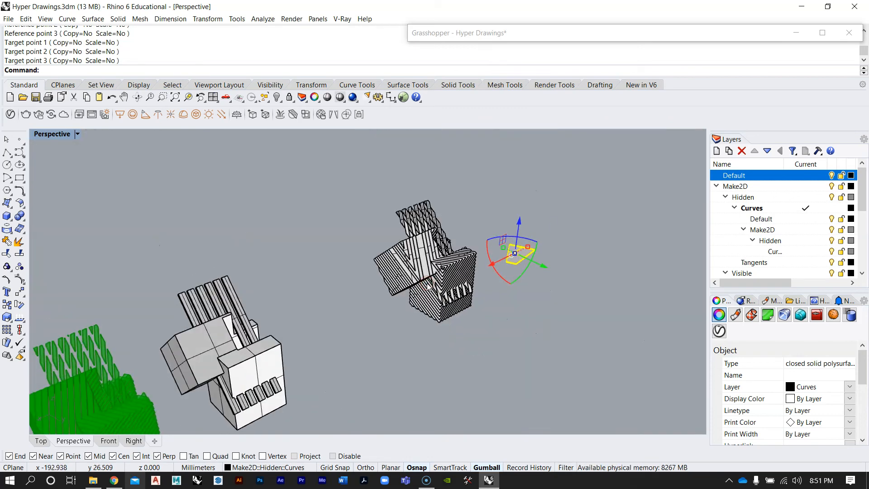
pyautogui.moveTo(538, 145)
pyautogui.mouseDown(button='right')
pyautogui.moveTo(534, 204)
pyautogui.moveTo(510, 254)
pyautogui.mouseUp(button='right')
pyautogui.scroll(-5, 516, 249)
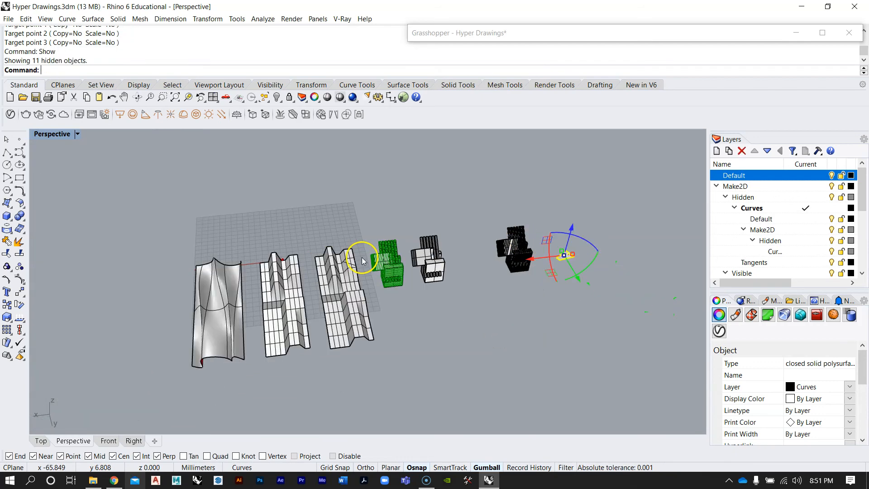
# Orbit and zoom around the viewport to examine all the models and drawings side by side
pyautogui.scroll(4, 311, 320)
pyautogui.moveTo(311, 319); pyautogui.dragTo(530, 307, button='right')
pyautogui.scroll(-5, 404, 267)
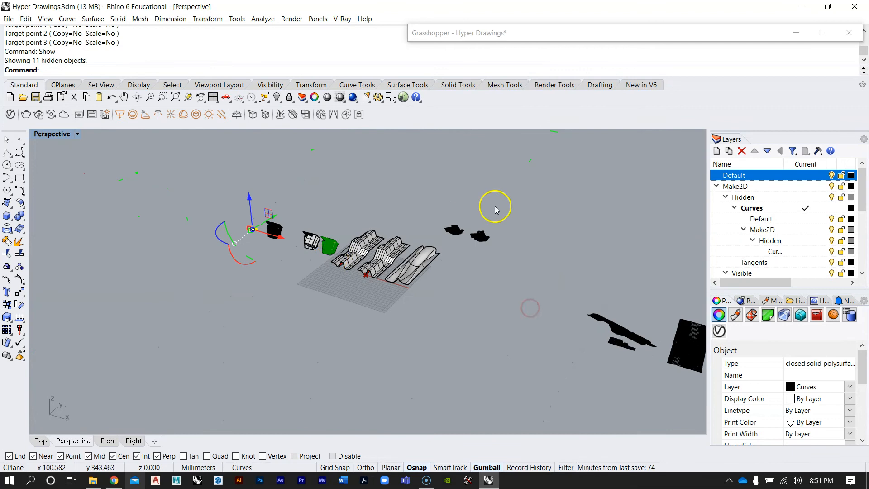
pyautogui.scroll(6, 495, 208)
pyautogui.scroll(-6, 305, 235)
pyautogui.moveTo(566, 348); pyautogui.dragTo(592, 329, button='right')
pyautogui.scroll(9, 648, 299)
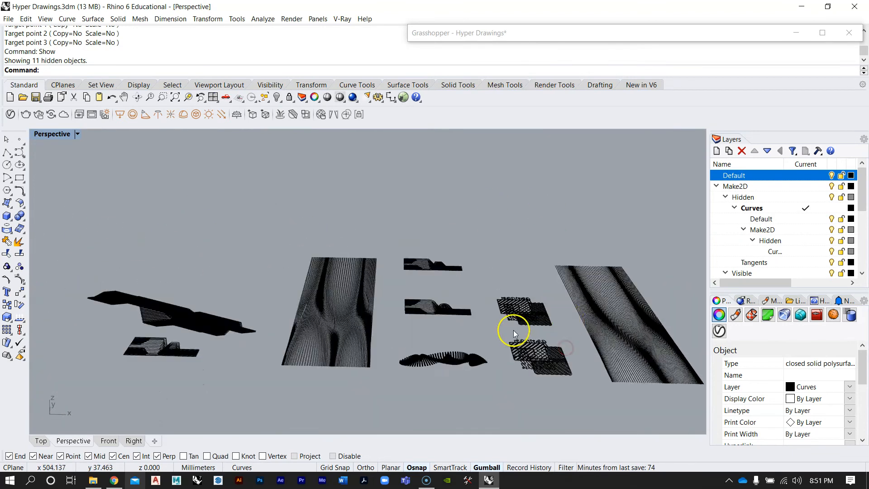
pyautogui.moveTo(249, 300); pyautogui.dragTo(213, 297, button='right')
pyautogui.scroll(-6, 398, 265)
pyautogui.scroll(9, 227, 269)
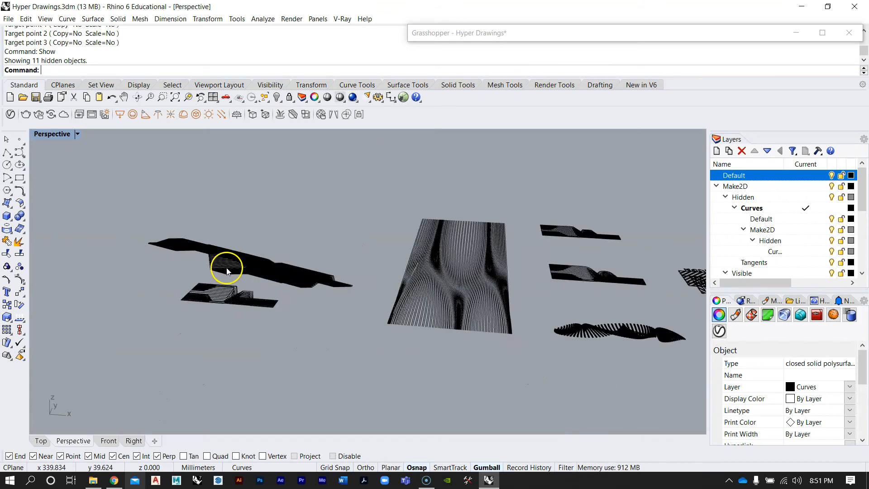
pyautogui.scroll(-11, 475, 284)
pyautogui.scroll(7, 142, 255)
pyautogui.moveTo(292, 274); pyautogui.dragTo(271, 305, button='right')
pyautogui.scroll(-6, 467, 298)
pyautogui.scroll(6, 317, 287)
pyautogui.moveTo(446, 290); pyautogui.dragTo(432, 308, button='right')
pyautogui.click(431, 310)
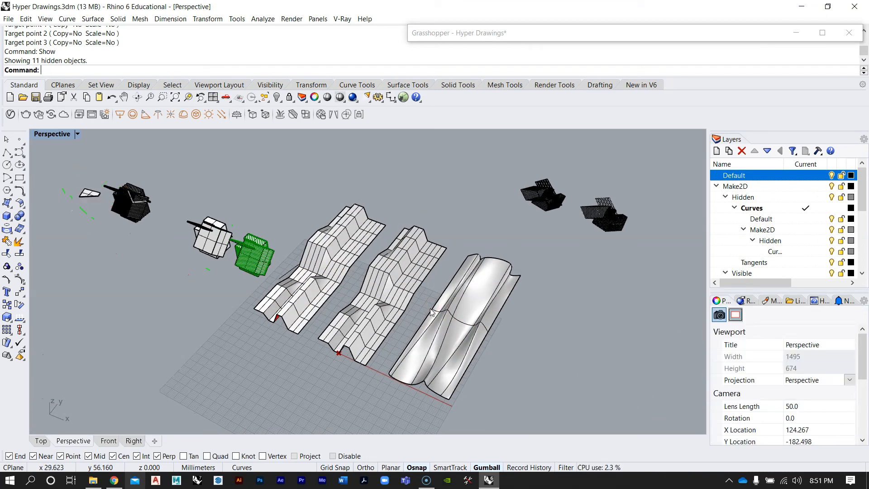
# Reopen the Grasshopper window and turn on the preview of the Extrude component in the lower group
pyautogui.doubleClick(523, 37)
pyautogui.scroll(-5, 582, 217)
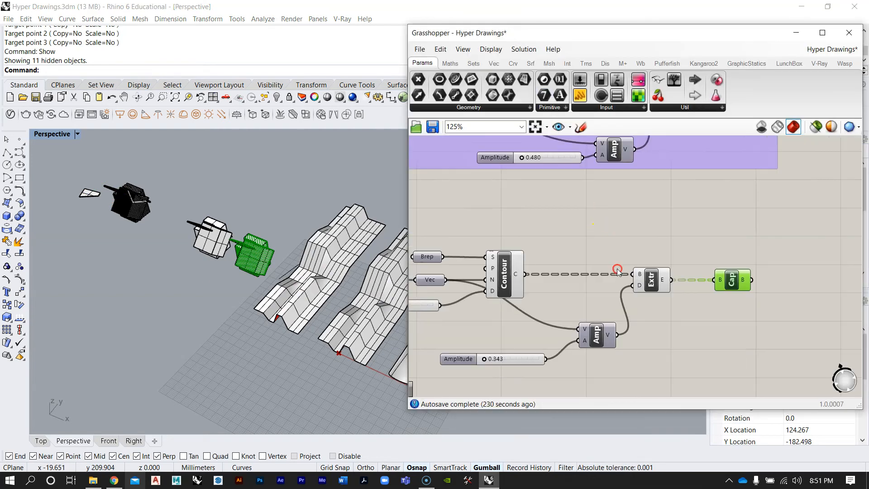
pyautogui.scroll(5, 632, 285)
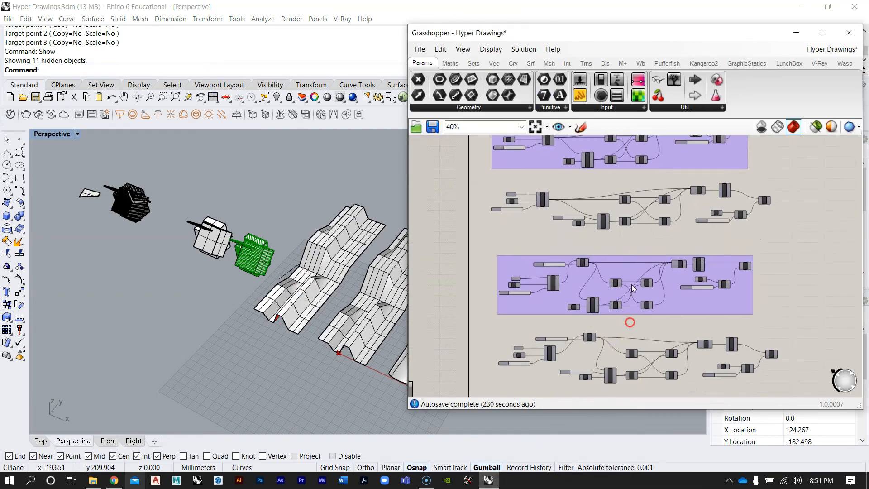
pyautogui.rightClick(729, 272)
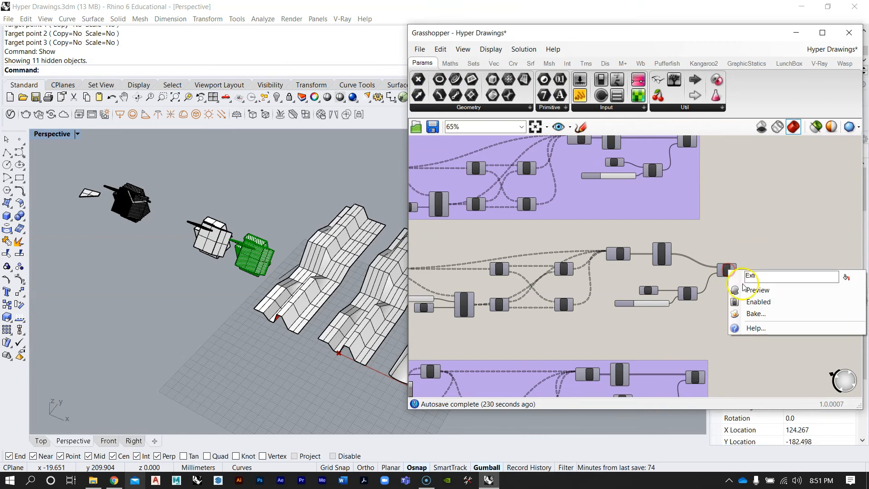
pyautogui.click(753, 291)
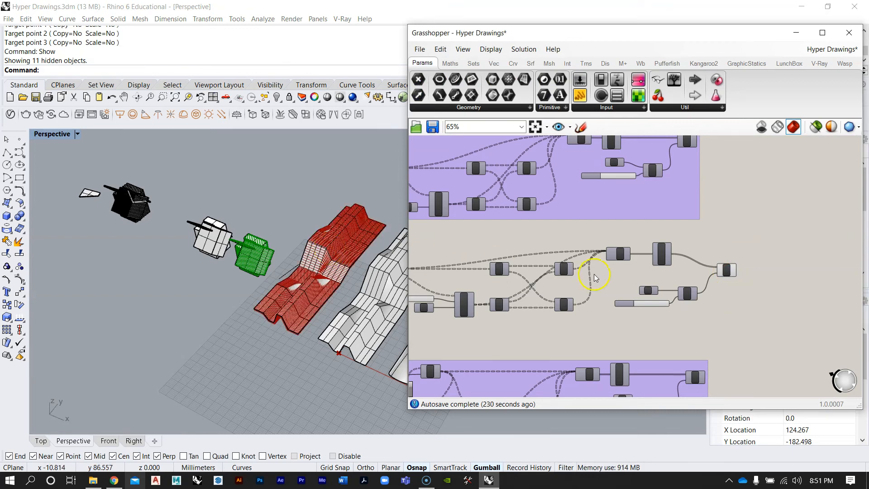
# Bake the output of the other Extrude component into the Rhino document with default attributes
pyautogui.scroll(5, 730, 271)
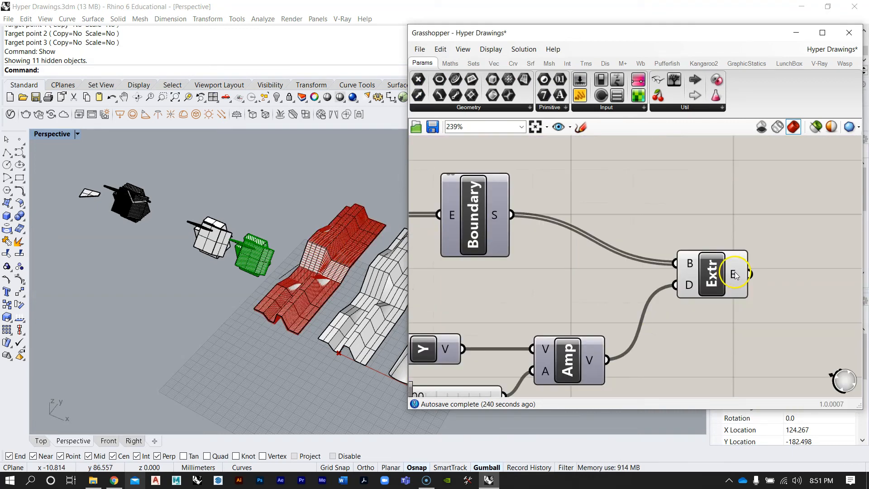
pyautogui.rightClick(735, 275)
pyautogui.click(745, 294)
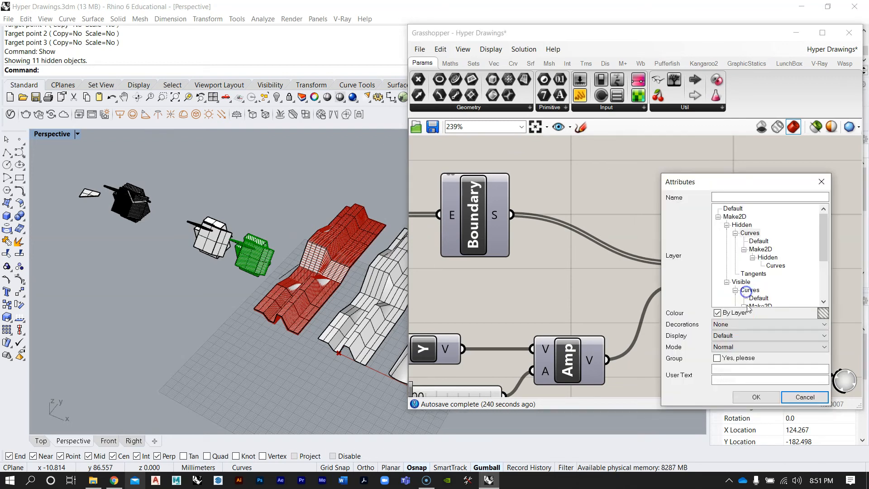
pyautogui.click(754, 397)
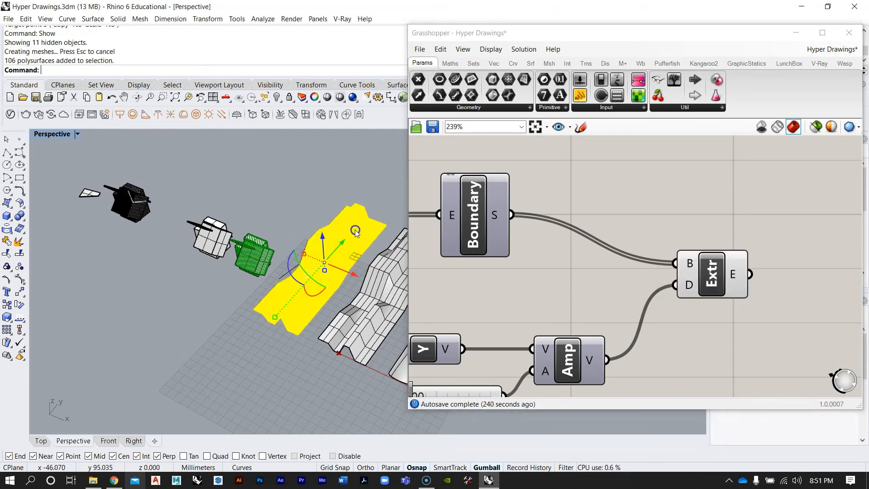
# Move the baked slices away from the original models with the gumball
pyautogui.scroll(-5, 262, 253)
pyautogui.moveTo(296, 239); pyautogui.dragTo(240, 298)
pyautogui.scroll(4, 229, 319)
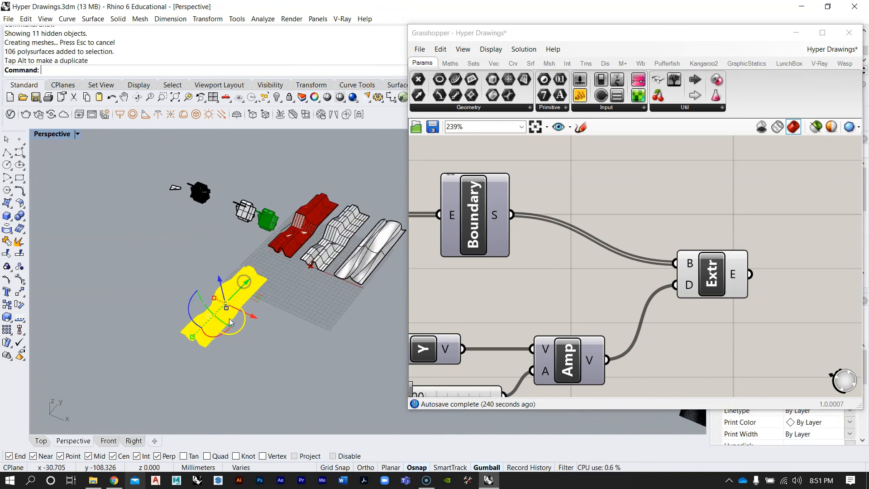
pyautogui.moveTo(214, 300); pyautogui.dragTo(142, 220, button='right')
pyautogui.scroll(6, 141, 220)
pyautogui.moveTo(274, 331); pyautogui.dragTo(292, 286)
pyautogui.click(291, 284)
pyautogui.scroll(7, 272, 262)
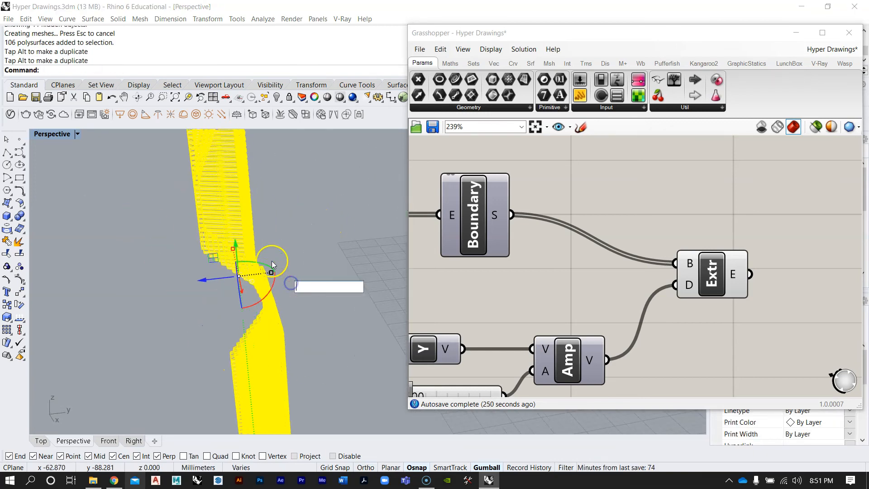
pyautogui.click(323, 200)
pyautogui.moveTo(305, 213); pyautogui.dragTo(305, 262, button='right')
pyautogui.click(274, 235)
# Zoom to the baked slices and orbit around them to inspect the stack
pyautogui.write('zs')
pyautogui.press('Return')
pyautogui.moveTo(301, 260); pyautogui.dragTo(304, 263, button='right')
pyautogui.click(306, 263)
pyautogui.scroll(4, 353, 276)
pyautogui.moveTo(353, 275); pyautogui.dragTo(312, 322, button='right')
pyautogui.scroll(-6, 353, 277)
pyautogui.scroll(7, 353, 276)
pyautogui.moveTo(303, 260); pyautogui.dragTo(325, 261, button='right')
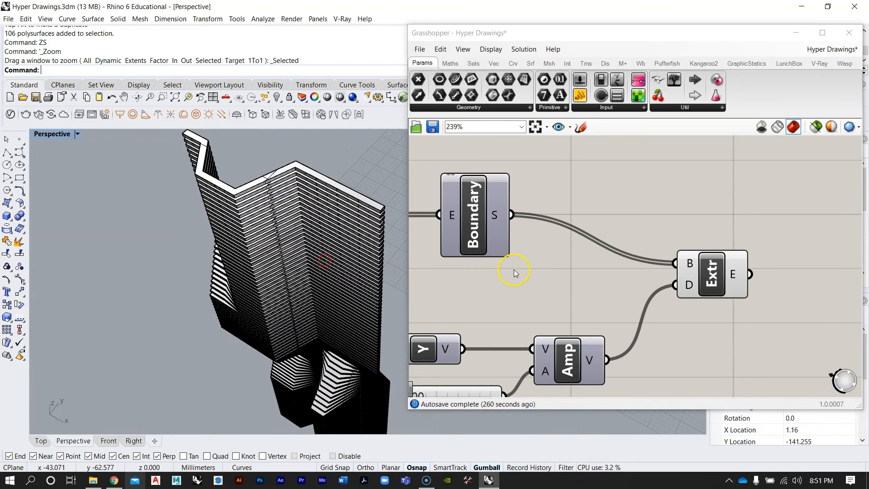
# Delete the baked slices
pyautogui.scroll(-10, 514, 273)
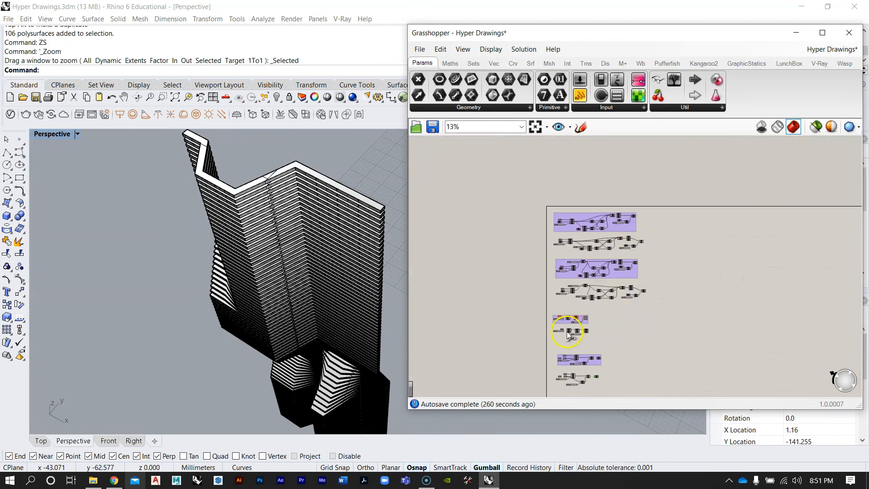
pyautogui.moveTo(568, 332); pyautogui.dragTo(575, 306, button='right')
pyautogui.click(248, 222)
pyautogui.press('Delete')
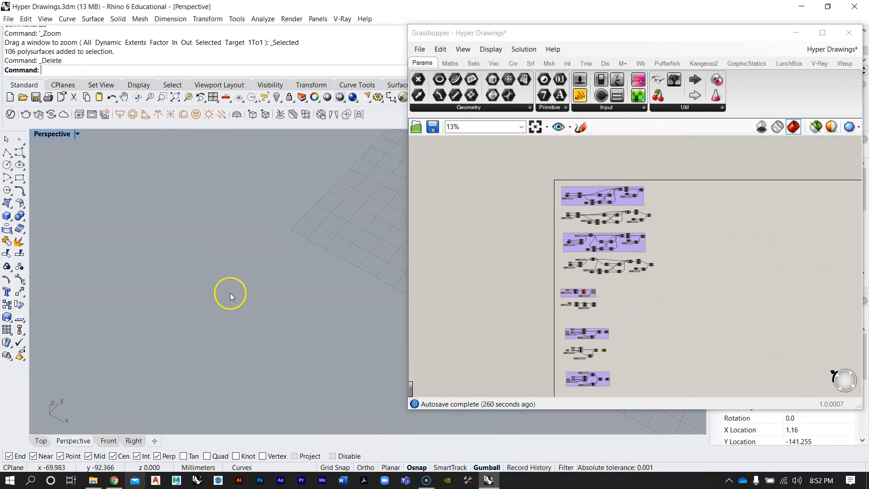
# Pan and zoom the Grasshopper canvas and the viewport to locate the component groups and their models
pyautogui.moveTo(572, 358); pyautogui.dragTo(570, 328, button='right')
pyautogui.moveTo(617, 197); pyautogui.dragTo(611, 206, button='right')
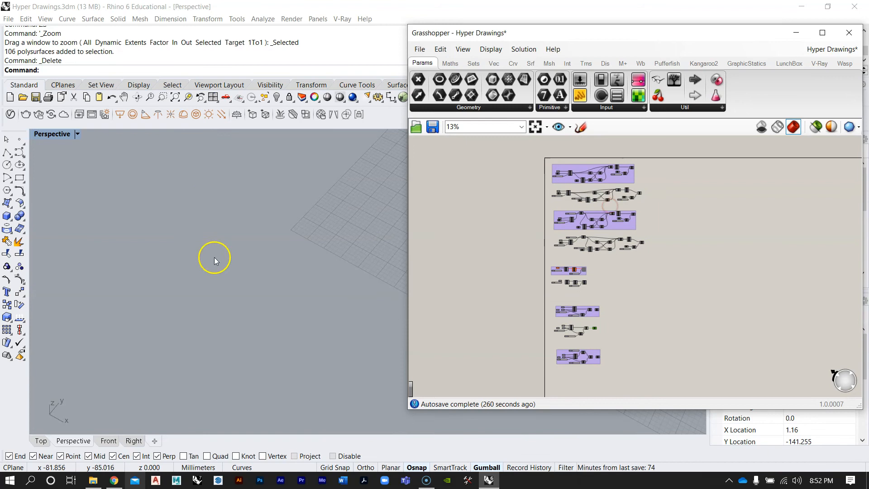
pyautogui.moveTo(214, 258); pyautogui.dragTo(237, 226, button='right')
pyautogui.scroll(-12, 242, 281)
pyautogui.scroll(5, 313, 268)
pyautogui.moveTo(276, 283); pyautogui.dragTo(308, 303, button='right')
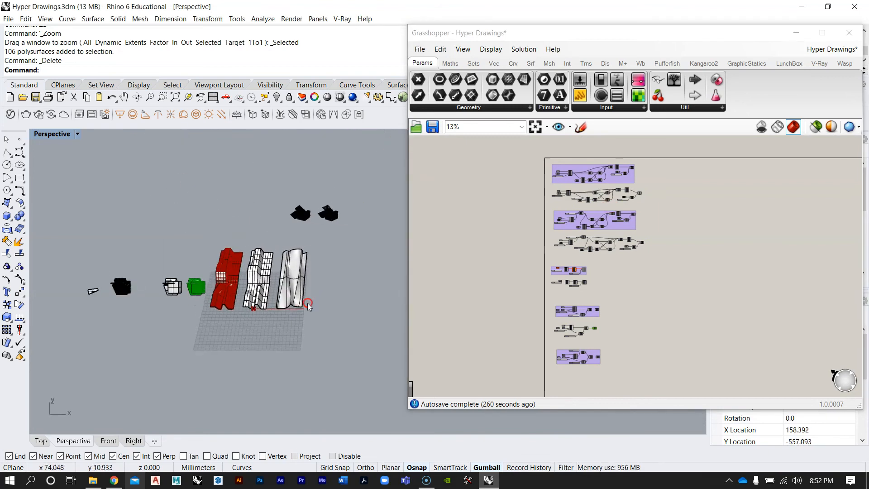
pyautogui.scroll(8, 229, 305)
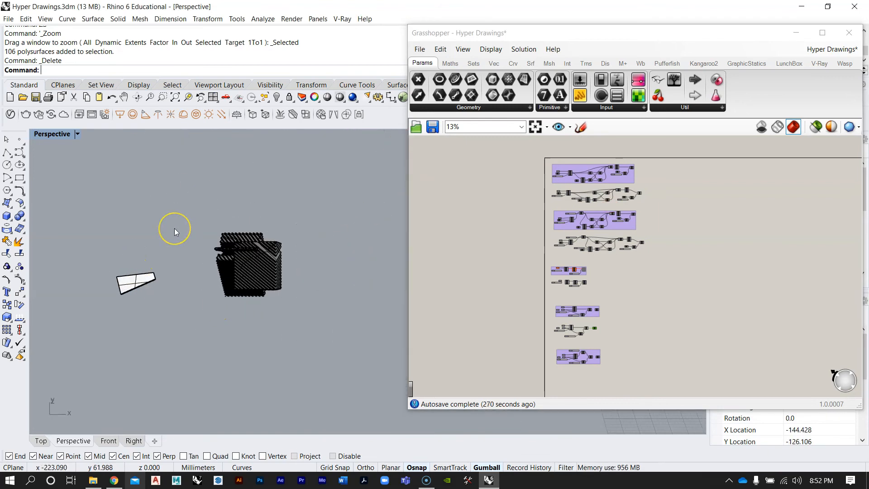
pyautogui.scroll(7, 214, 246)
pyautogui.moveTo(221, 253)
pyautogui.mouseDown(button='right')
pyautogui.moveTo(266, 252)
pyautogui.moveTo(205, 250)
pyautogui.mouseUp(button='right')
pyautogui.scroll(-12, 181, 260)
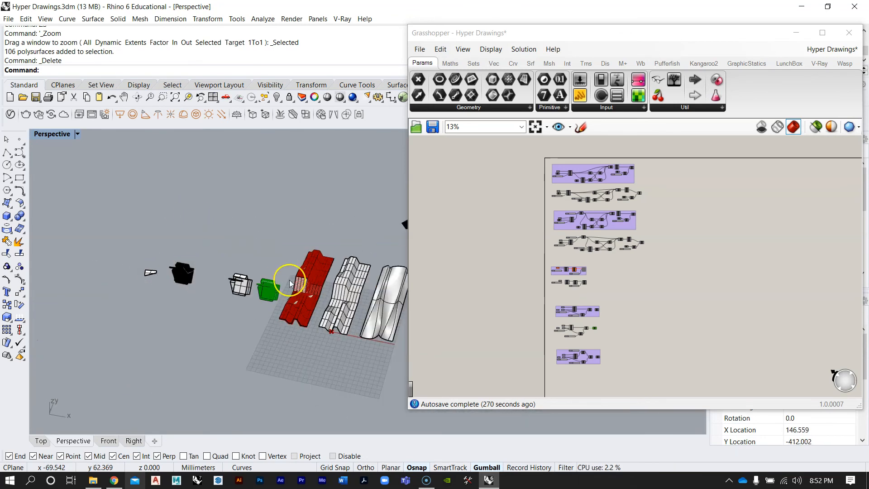
pyautogui.scroll(4, 592, 330)
pyautogui.click(604, 313)
pyautogui.scroll(6, 604, 314)
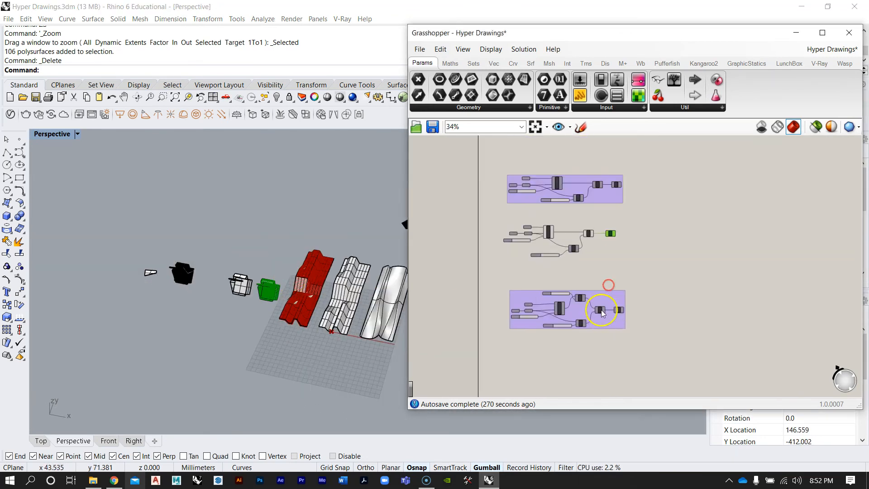
pyautogui.scroll(3, 560, 307)
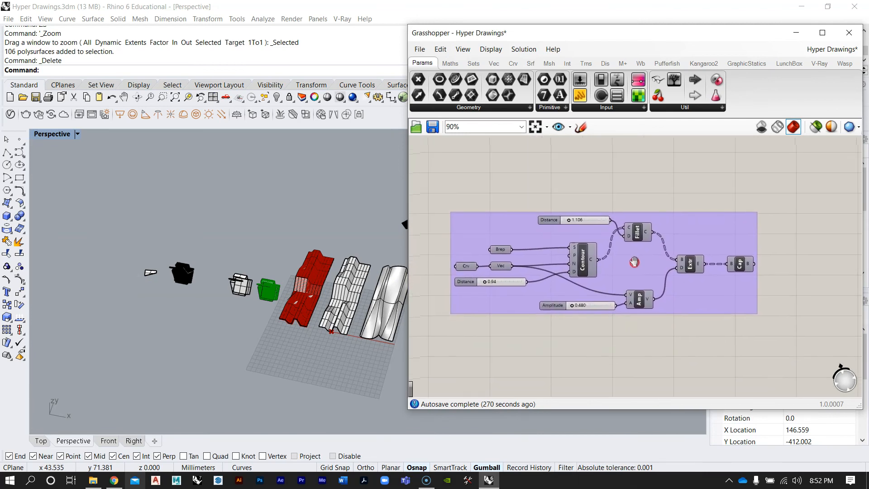
# Examine the Contour, Fillet, Extrude and Cap group and its preview geometry in the viewport
pyautogui.scroll(-5, 637, 250)
pyautogui.moveTo(640, 235); pyautogui.dragTo(611, 290, button='right')
pyautogui.moveTo(606, 187); pyautogui.dragTo(602, 250, button='right')
pyautogui.moveTo(633, 339); pyautogui.dragTo(634, 291, button='right')
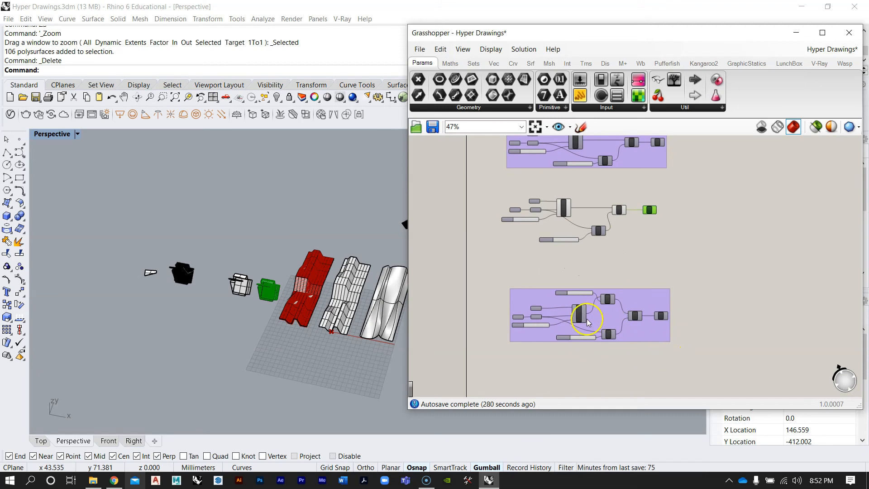
pyautogui.scroll(4, 588, 322)
pyautogui.moveTo(274, 284); pyautogui.dragTo(215, 274, button='right')
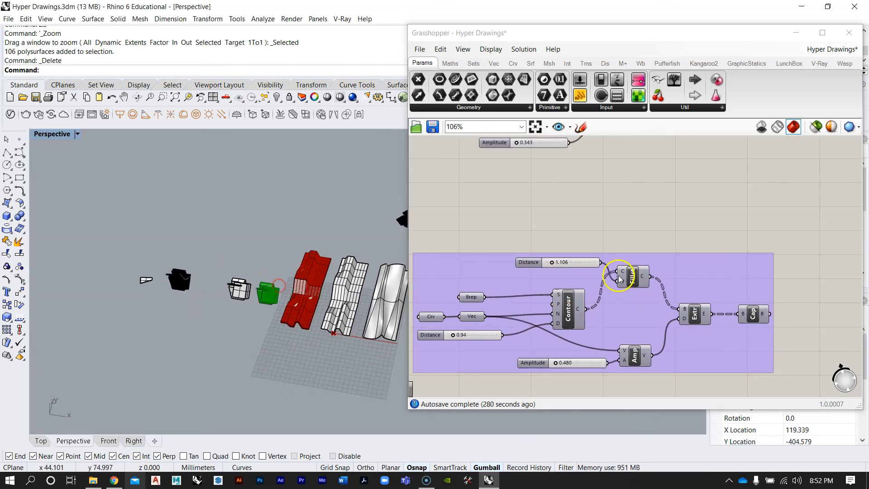
pyautogui.moveTo(620, 259); pyautogui.dragTo(567, 299, button='right')
pyautogui.scroll(3, 569, 318)
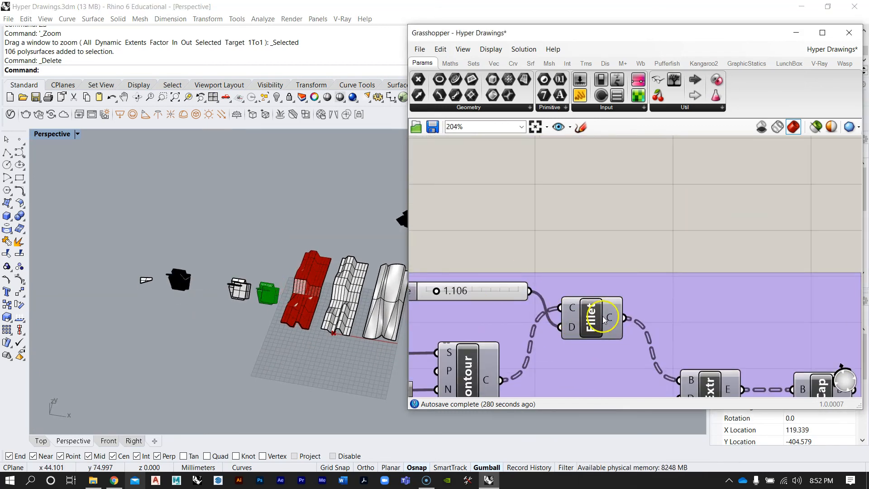
pyautogui.scroll(-3, 555, 314)
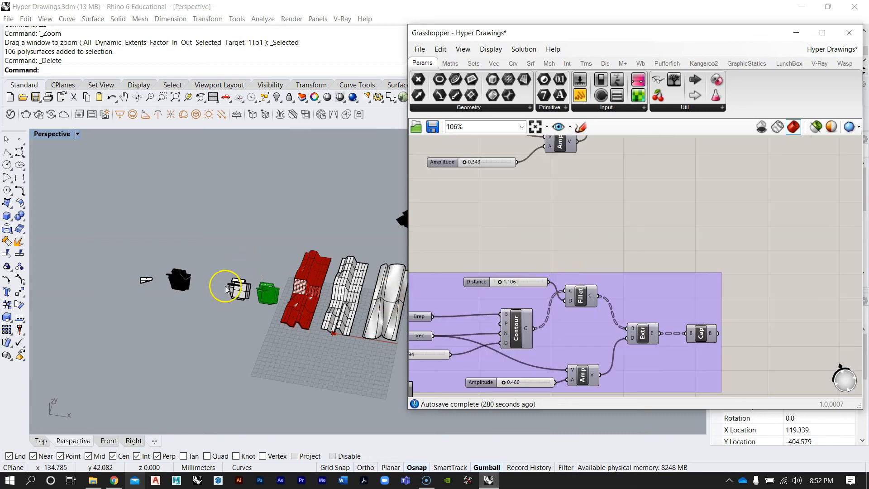
pyautogui.scroll(8, 247, 288)
pyautogui.moveTo(297, 295); pyautogui.dragTo(316, 281, button='right')
pyautogui.moveTo(491, 267); pyautogui.dragTo(552, 235, button='right')
pyautogui.scroll(3, 651, 255)
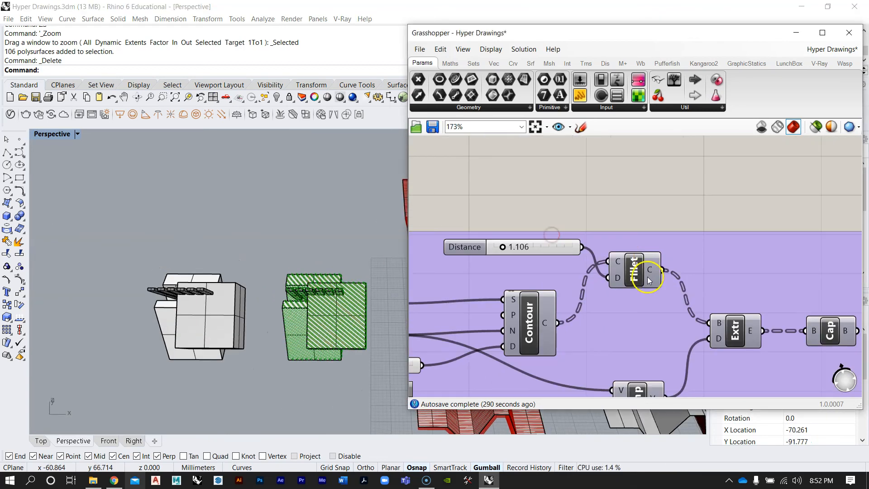
pyautogui.click(650, 281)
pyautogui.click(644, 222)
pyautogui.moveTo(271, 285); pyautogui.dragTo(244, 282, button='right')
pyautogui.scroll(-12, 171, 271)
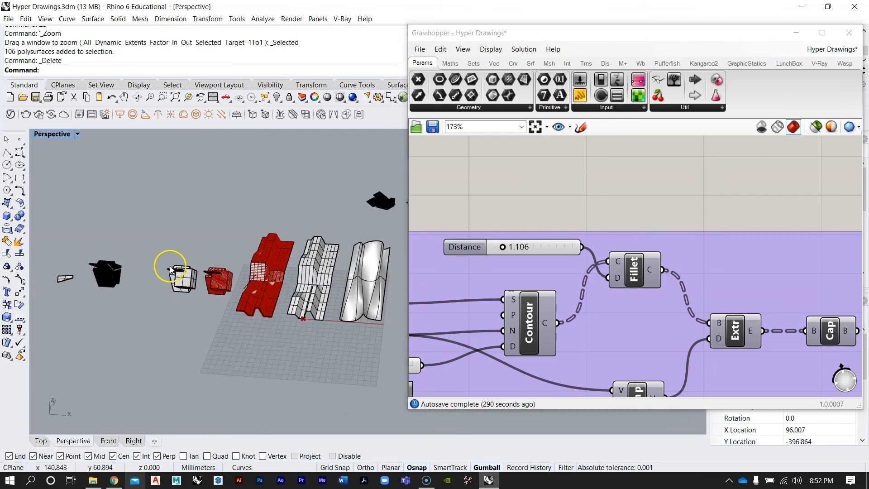
# Zoom and orbit the Perspective view to inspect the baked models and their Grasshopper previews
pyautogui.scroll(2, 376, 280)
pyautogui.scroll(10, 376, 281)
pyautogui.moveTo(300, 299); pyautogui.dragTo(290, 330, button='right')
pyautogui.scroll(-5, 161, 328)
pyautogui.scroll(9, 355, 314)
pyautogui.scroll(10, 355, 315)
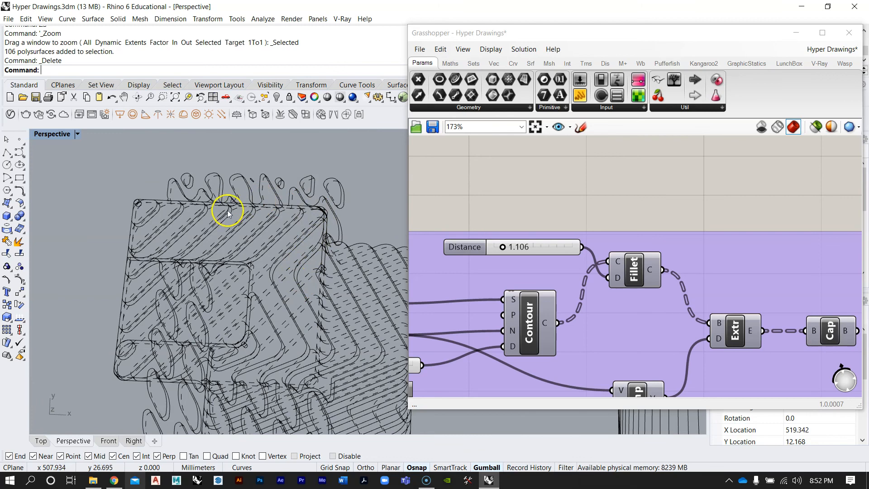
pyautogui.scroll(-5, 217, 247)
pyautogui.moveTo(277, 316)
pyautogui.mouseDown(button='right')
pyautogui.moveTo(284, 335)
pyautogui.moveTo(284, 327)
pyautogui.mouseUp(button='right')
pyautogui.scroll(-8, 284, 317)
pyautogui.scroll(6, 285, 232)
pyautogui.scroll(-10, 284, 230)
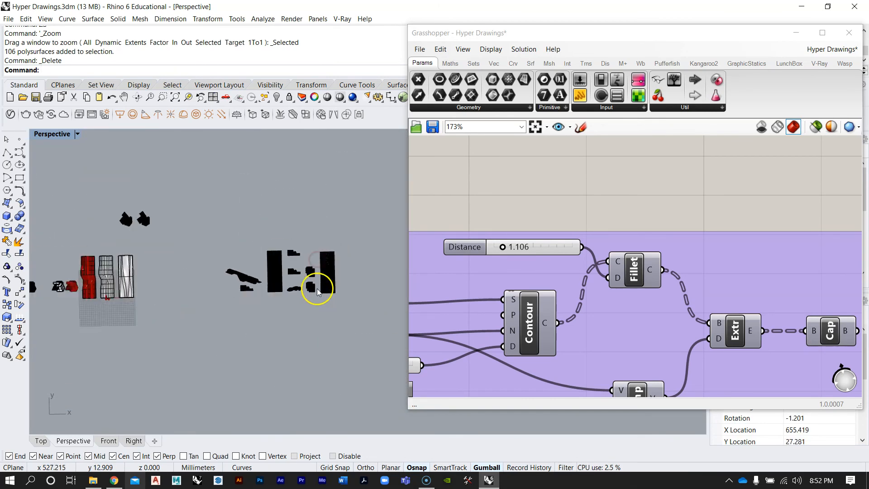
pyautogui.scroll(14, 183, 289)
pyautogui.moveTo(650, 222); pyautogui.dragTo(689, 218, button='right')
pyautogui.moveTo(319, 307)
pyautogui.mouseDown(button='right')
pyautogui.moveTo(295, 250)
pyautogui.moveTo(271, 263)
pyautogui.moveTo(281, 264)
pyautogui.moveTo(234, 260)
pyautogui.moveTo(186, 295)
pyautogui.moveTo(168, 344)
pyautogui.mouseUp(button='right')
pyautogui.scroll(4, 293, 276)
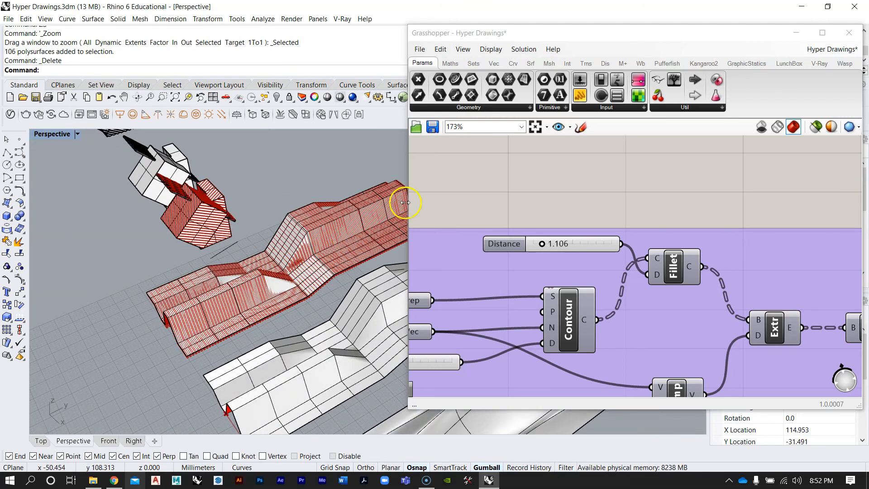
# Select the surface and enable the preview of the Nurbs curve component in the lower SFrames–Nurbs–Pipe group
pyautogui.moveTo(298, 271)
pyautogui.mouseDown(button='right')
pyautogui.moveTo(237, 268)
pyautogui.moveTo(313, 306)
pyautogui.moveTo(312, 315)
pyautogui.mouseUp(button='right')
pyautogui.click(312, 315)
pyautogui.click(539, 188)
pyautogui.scroll(-8, 575, 243)
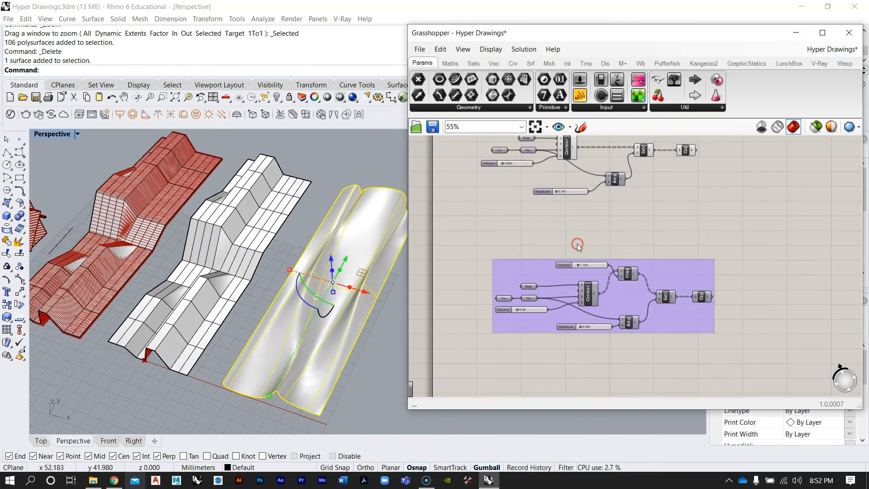
pyautogui.scroll(6, 582, 241)
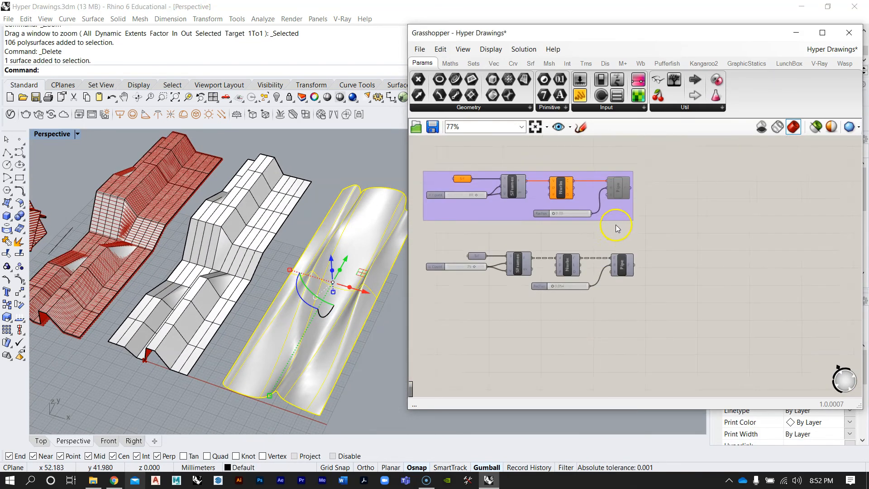
pyautogui.scroll(3, 595, 281)
pyautogui.rightClick(505, 283)
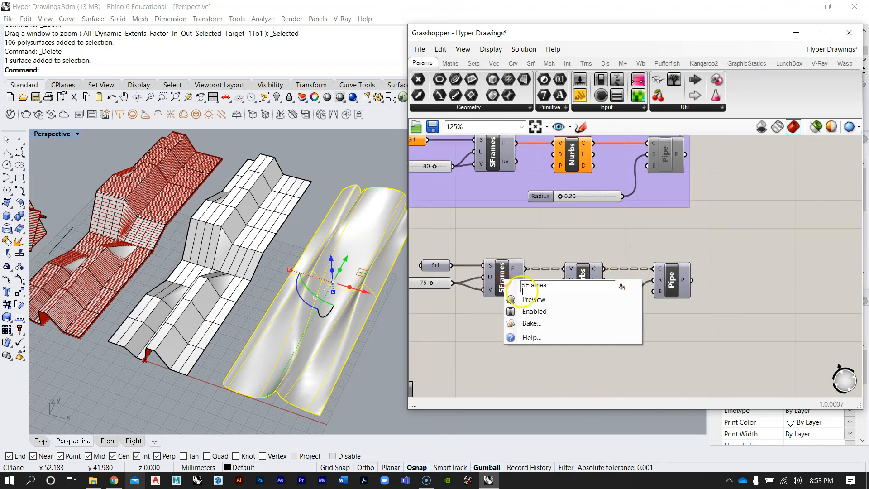
pyautogui.rightClick(580, 271)
pyautogui.click(596, 290)
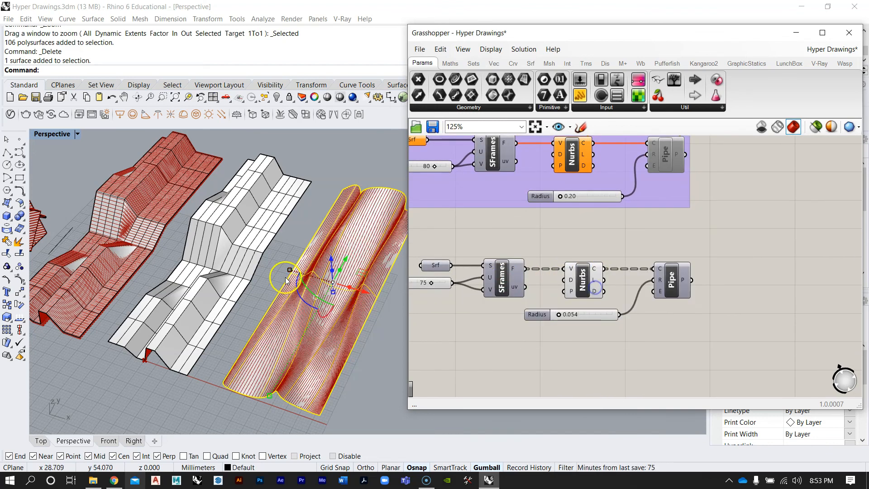
# Orbit and zoom around the surface and boxes to examine the previewed curves in the viewport
pyautogui.moveTo(286, 277); pyautogui.dragTo(303, 310, button='right')
pyautogui.scroll(-5, 303, 309)
pyautogui.scroll(10, 326, 254)
pyautogui.moveTo(327, 259); pyautogui.dragTo(370, 264, button='right')
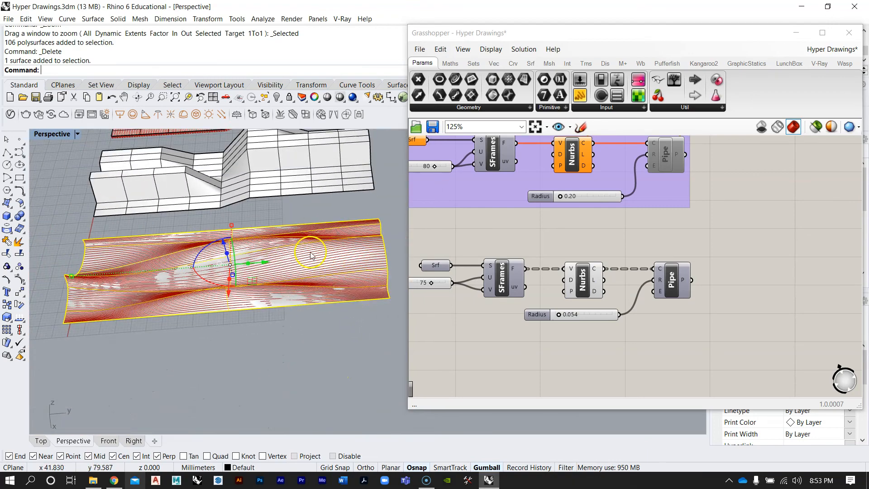
pyautogui.moveTo(84, 266); pyautogui.dragTo(246, 287, button='right')
pyautogui.scroll(-8, 312, 229)
pyautogui.click(305, 342)
pyautogui.scroll(9, 140, 276)
pyautogui.scroll(5, 233, 303)
pyautogui.moveTo(237, 304); pyautogui.dragTo(174, 287, button='right')
pyautogui.scroll(-9, 172, 287)
pyautogui.scroll(6, 283, 287)
pyautogui.moveTo(290, 300); pyautogui.dragTo(343, 267, button='right')
pyautogui.scroll(5, 317, 268)
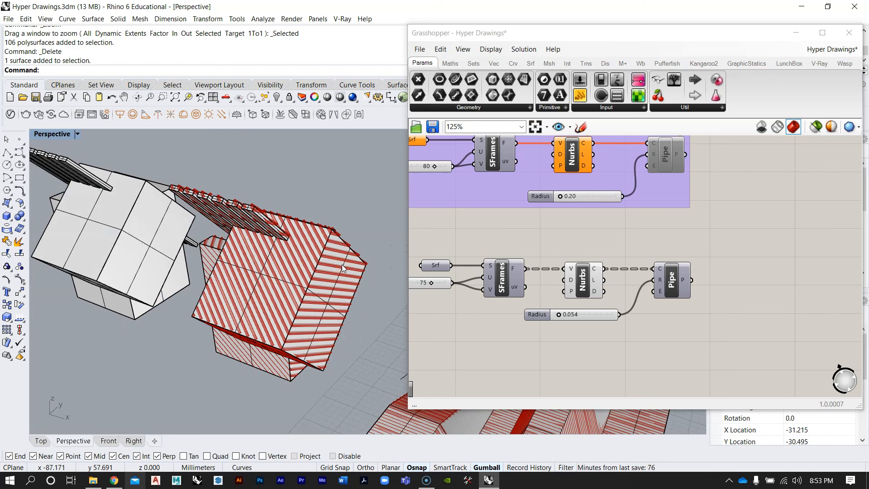
pyautogui.moveTo(295, 301)
pyautogui.mouseDown(button='right')
pyautogui.moveTo(300, 248)
pyautogui.moveTo(326, 256)
pyautogui.moveTo(333, 297)
pyautogui.moveTo(298, 316)
pyautogui.mouseUp(button='right')
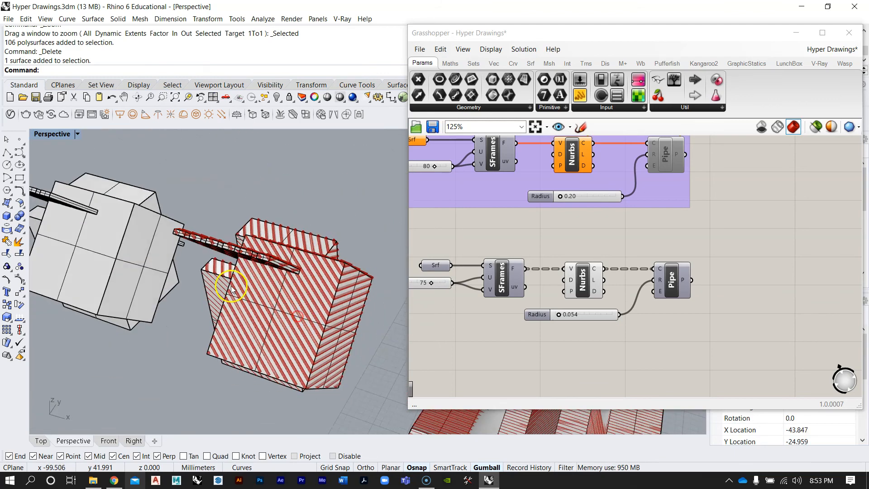
pyautogui.scroll(-20, 232, 290)
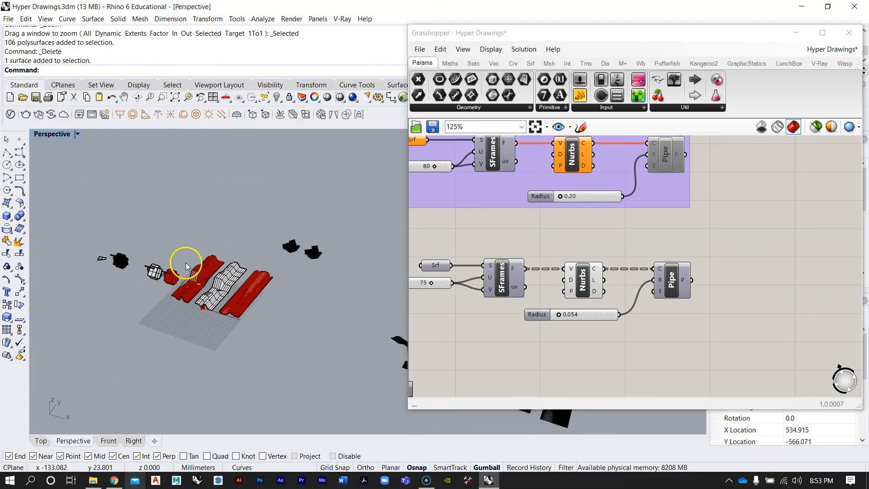
pyautogui.scroll(9, 185, 262)
pyautogui.scroll(-6, 226, 304)
pyautogui.moveTo(227, 305); pyautogui.dragTo(247, 297, button='right')
# Move the Grasshopper window, zoom out its canvas and close the Grasshopper editor
pyautogui.moveTo(535, 34); pyautogui.dragTo(428, 38)
pyautogui.scroll(-10, 588, 200)
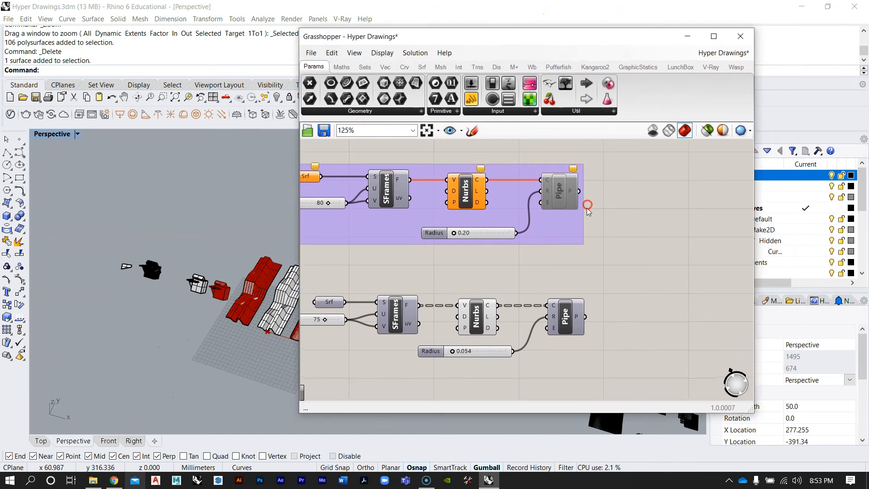
pyautogui.scroll(-1, 524, 279)
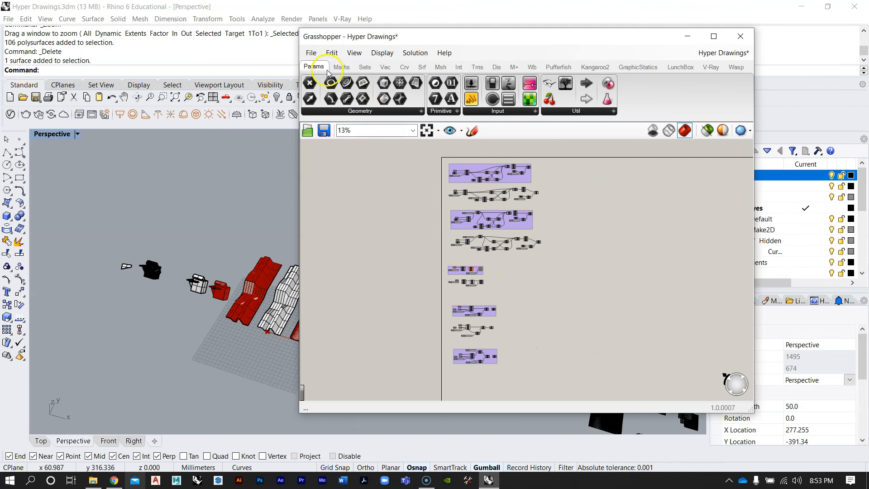
pyautogui.click(311, 52)
pyautogui.click(341, 114)
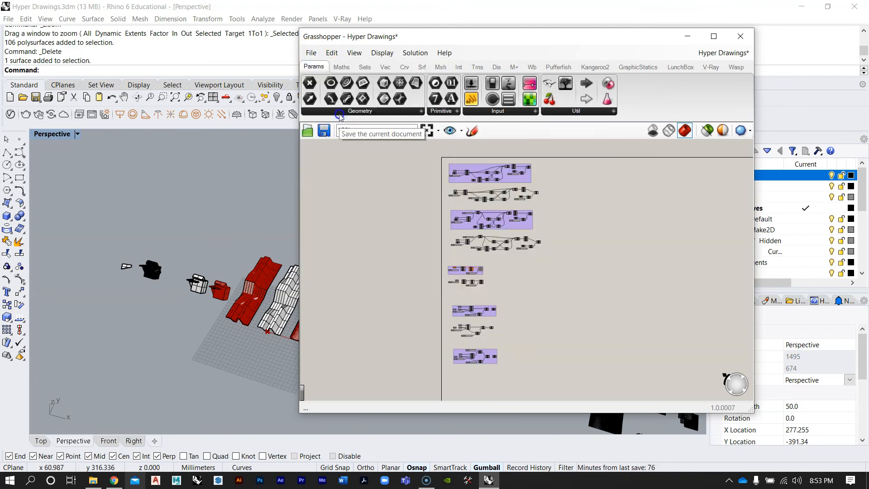
pyautogui.click(737, 37)
# Pan and zoom the Perspective view to examine the Make2D hyper drawings
pyautogui.moveTo(545, 301); pyautogui.dragTo(456, 299, button='right')
pyautogui.scroll(-6, 455, 299)
pyautogui.scroll(10, 455, 302)
pyautogui.scroll(5, 456, 304)
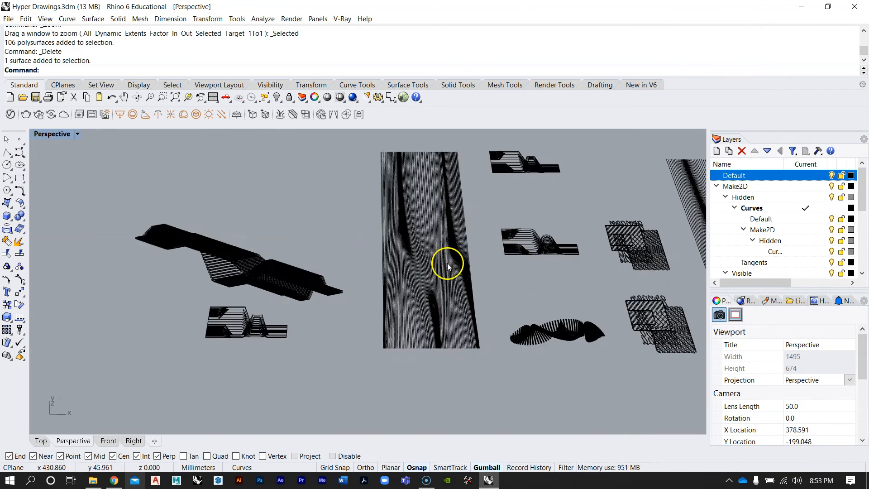
pyautogui.keyDown('shift'); pyautogui.moveTo(520, 297); pyautogui.dragTo(363, 295, button='right'); pyautogui.keyUp('shift')
pyautogui.scroll(3, 461, 371)
pyautogui.moveTo(433, 242)
pyautogui.mouseDown(button='right')
pyautogui.moveTo(291, 300)
pyautogui.moveTo(175, 252)
pyautogui.moveTo(268, 354)
pyautogui.moveTo(352, 419)
pyautogui.moveTo(311, 277)
pyautogui.mouseUp(button='right')
# Maximize the Top viewport and pan and zoom across the Make2D drawings to examine them
pyautogui.doubleClick(50, 132)
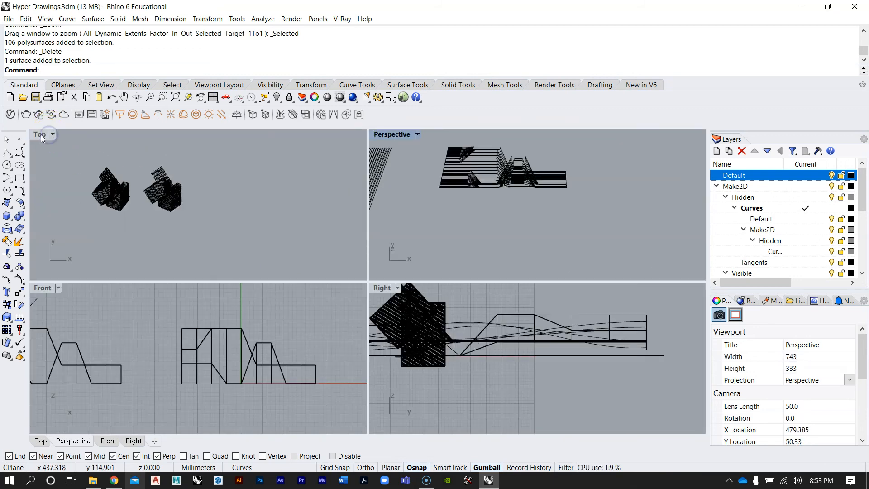
pyautogui.doubleClick(45, 134)
pyautogui.scroll(-2, 325, 248)
pyautogui.scroll(8, 435, 253)
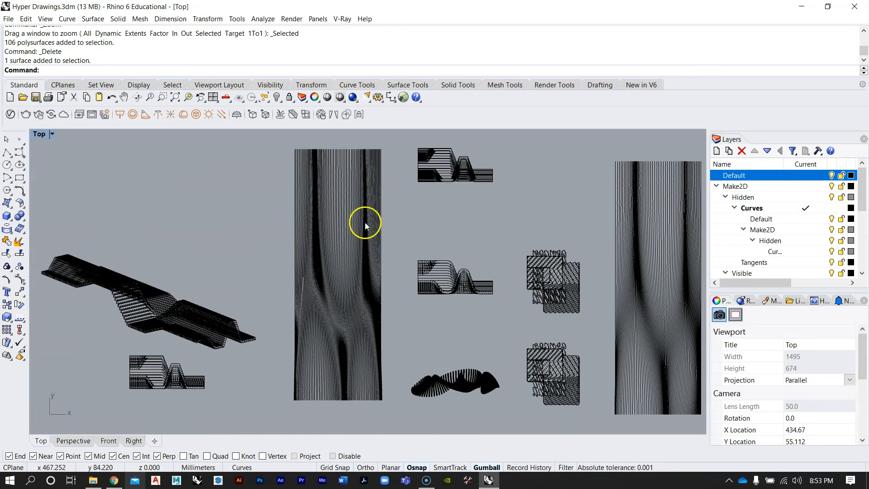
pyautogui.moveTo(443, 228); pyautogui.dragTo(425, 257, button='right')
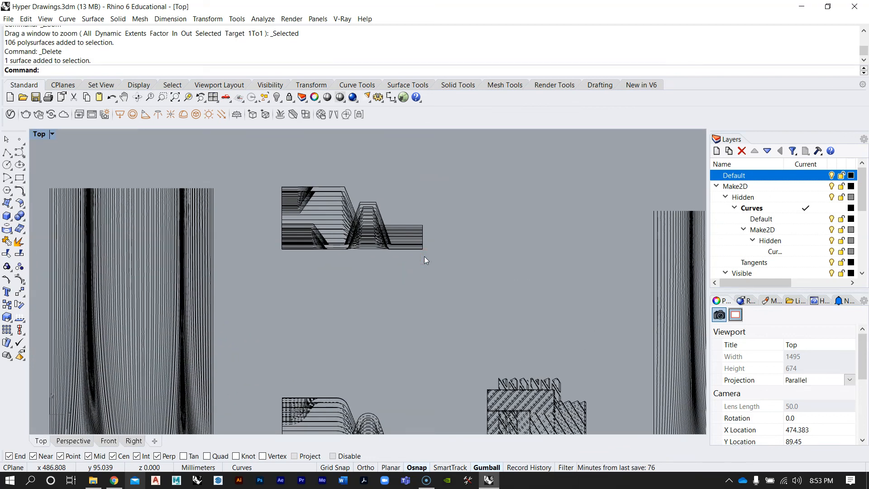
pyautogui.scroll(-2, 394, 235)
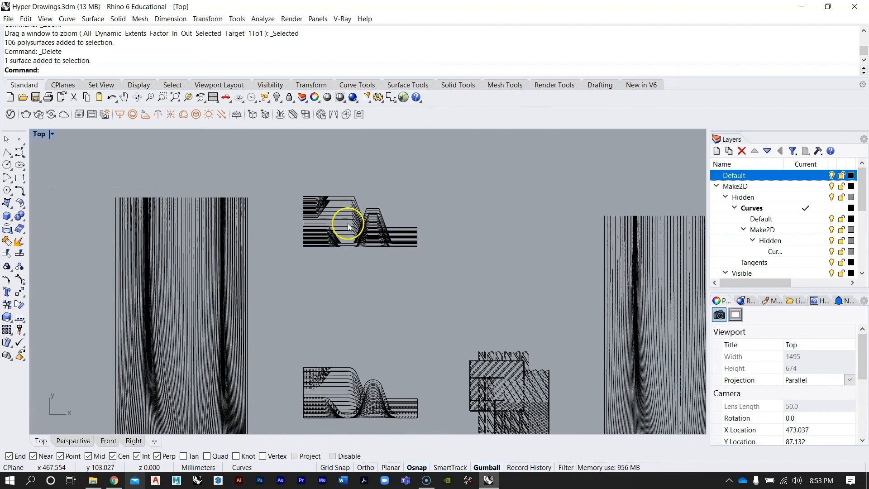
pyautogui.scroll(4, 348, 224)
pyautogui.scroll(-8, 425, 216)
pyautogui.moveTo(387, 283); pyautogui.dragTo(550, 218, button='right')
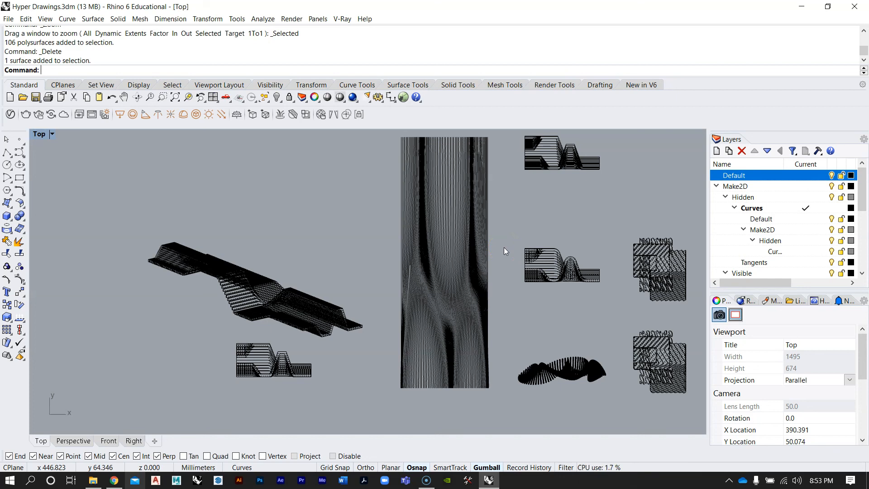
pyautogui.scroll(-3, 499, 255)
pyautogui.scroll(2, 503, 247)
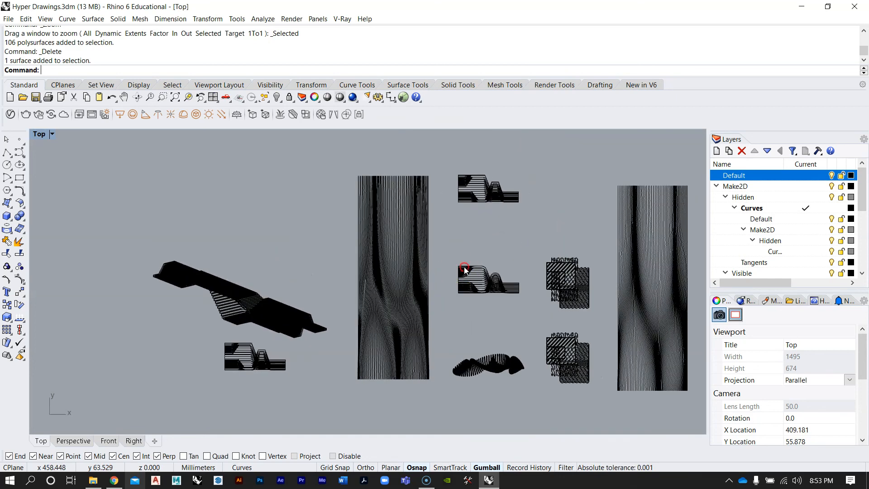
pyautogui.moveTo(464, 267); pyautogui.dragTo(403, 267, button='right')
pyautogui.scroll(-10, 444, 246)
pyautogui.moveTo(315, 258); pyautogui.dragTo(476, 291, button='right')
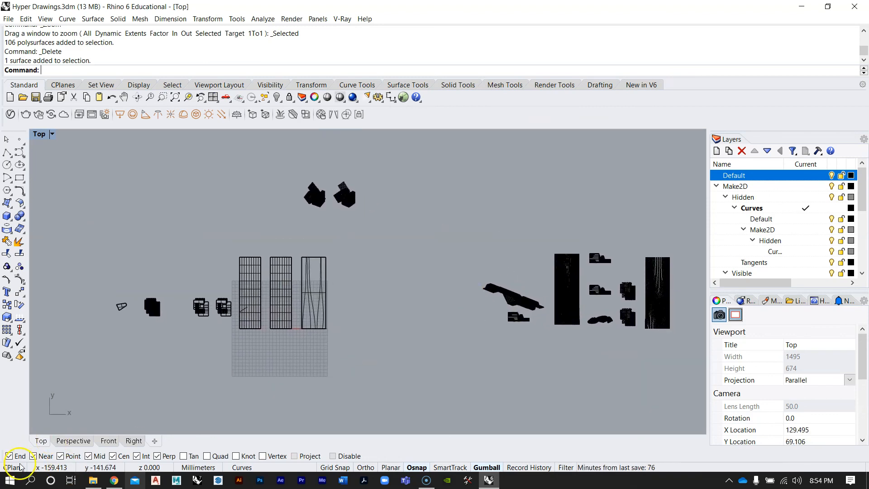